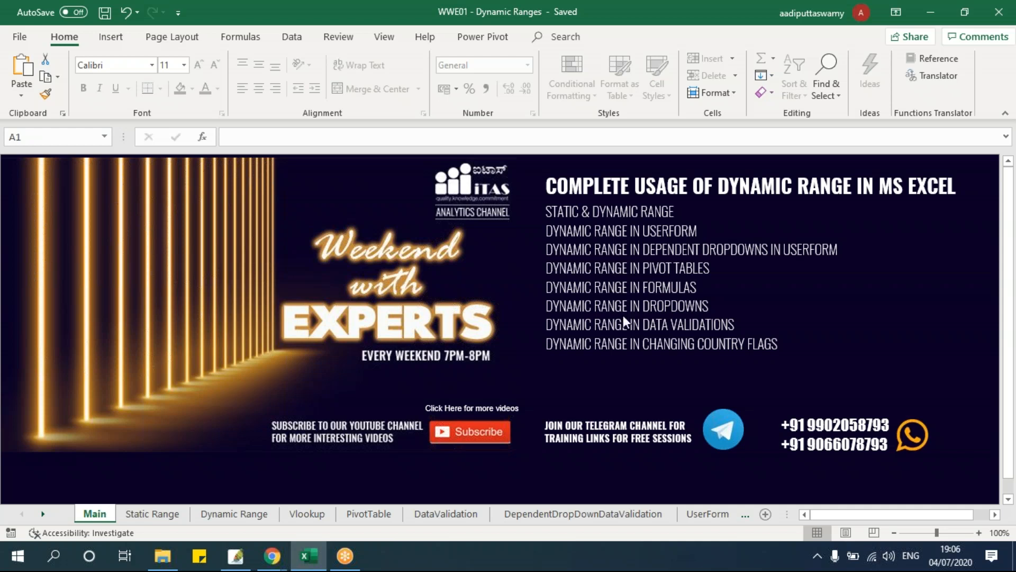
# Open the Static Range sheet and select the sub-category entries in I6:I11.
pyautogui.click(157, 519)
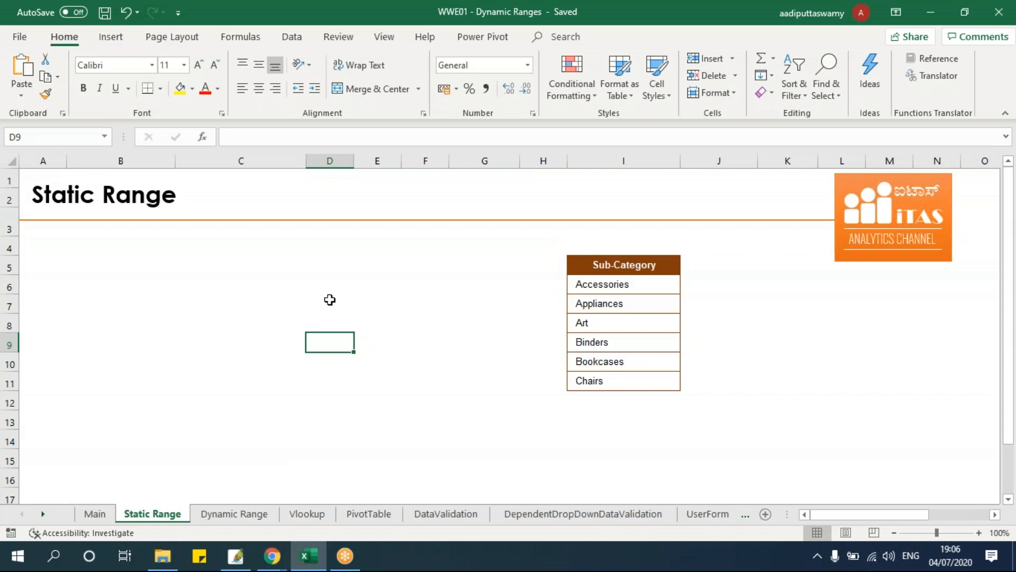
pyautogui.moveTo(376, 270); pyautogui.dragTo(437, 355)
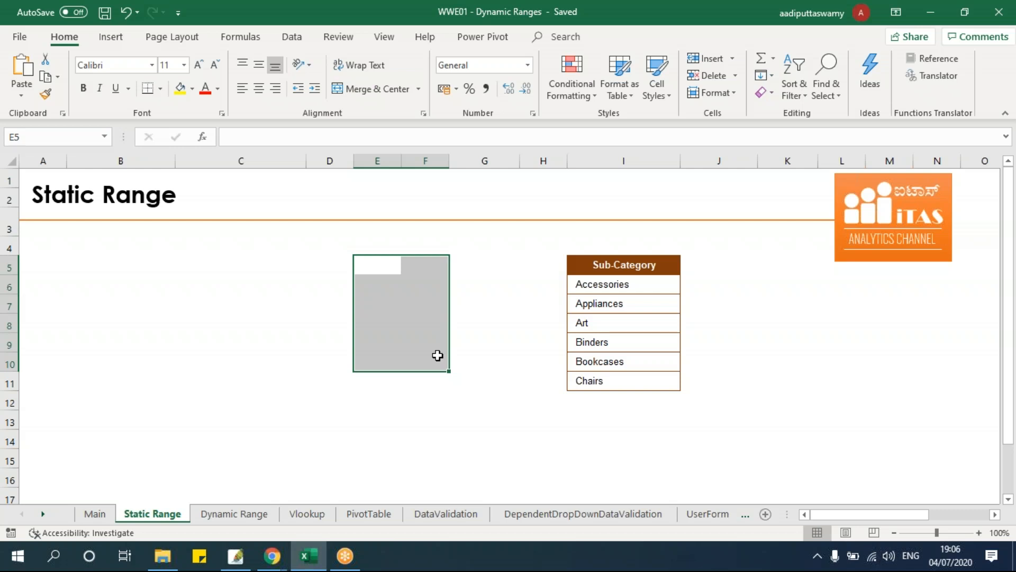
pyautogui.moveTo(642, 284); pyautogui.dragTo(644, 372)
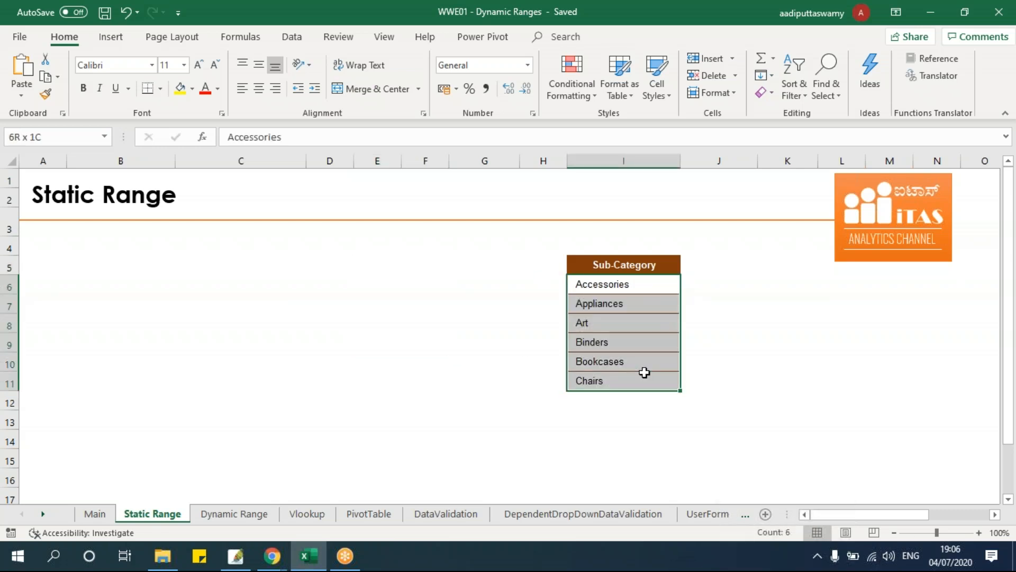
pyautogui.moveTo(606, 285); pyautogui.dragTo(609, 377)
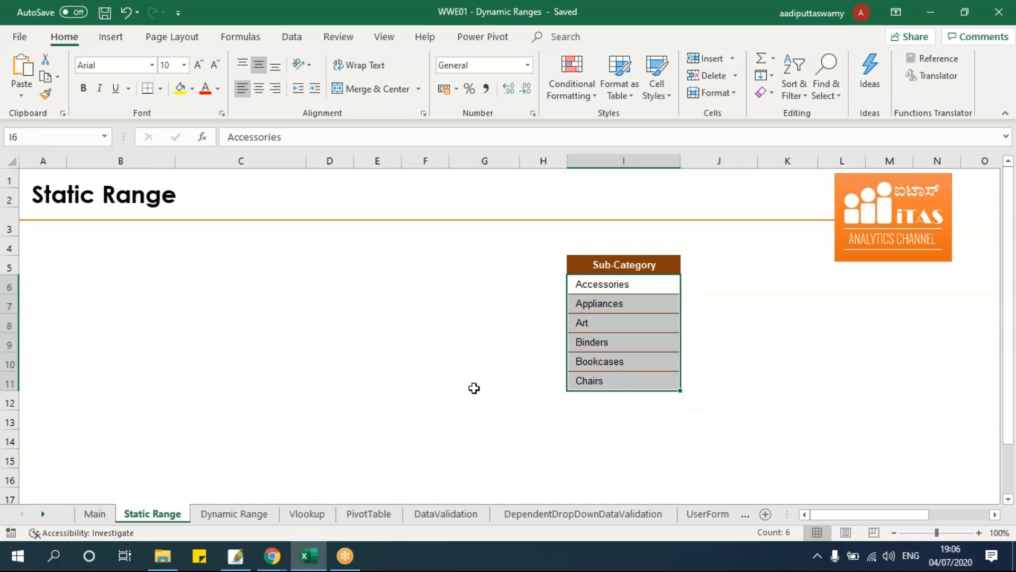
# Add a List data validation to cell B5 with the source =$I$6:$I$11.
pyautogui.click(123, 268)
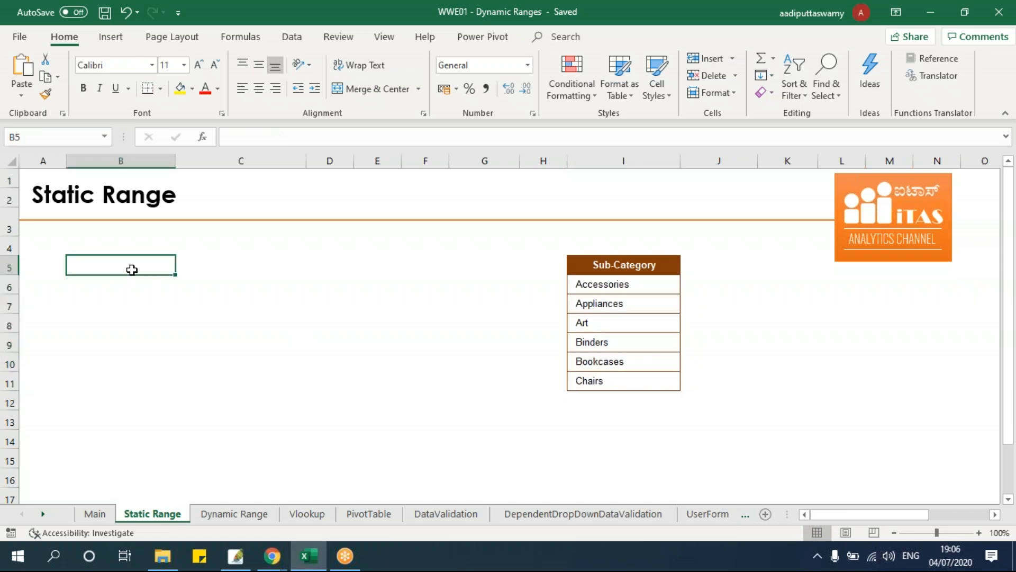
pyautogui.click(293, 38)
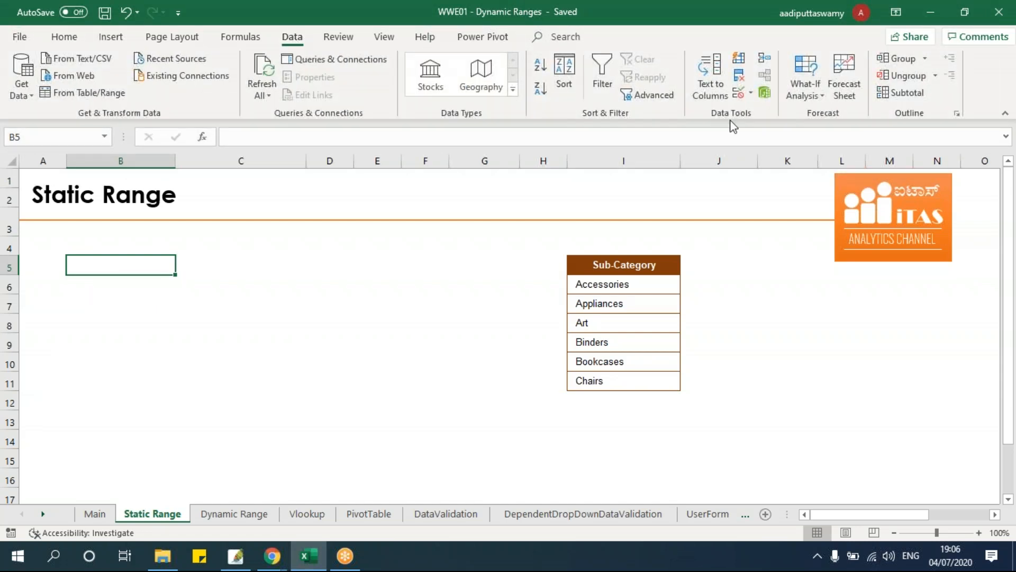
pyautogui.click(751, 94)
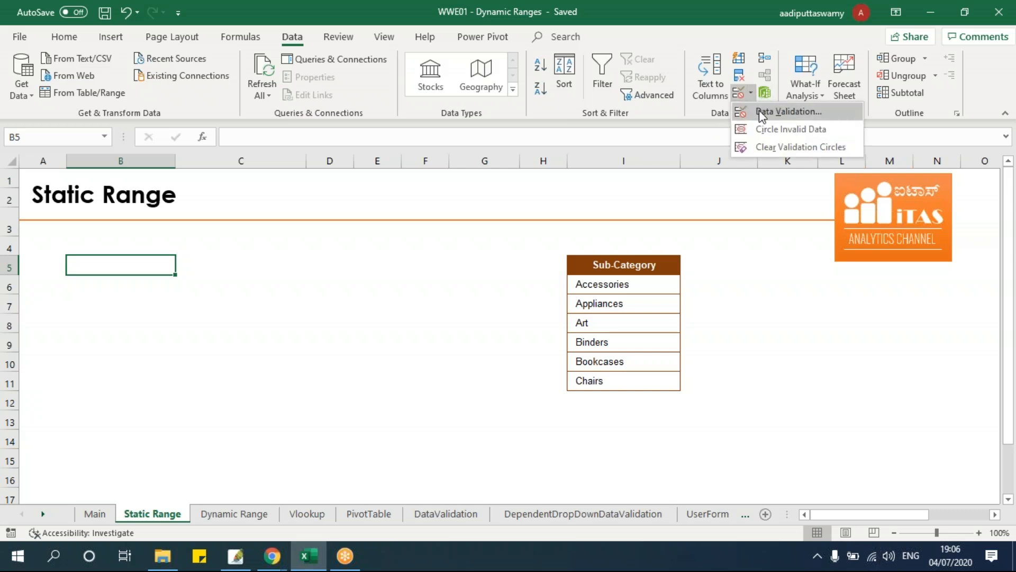
pyautogui.click(762, 109)
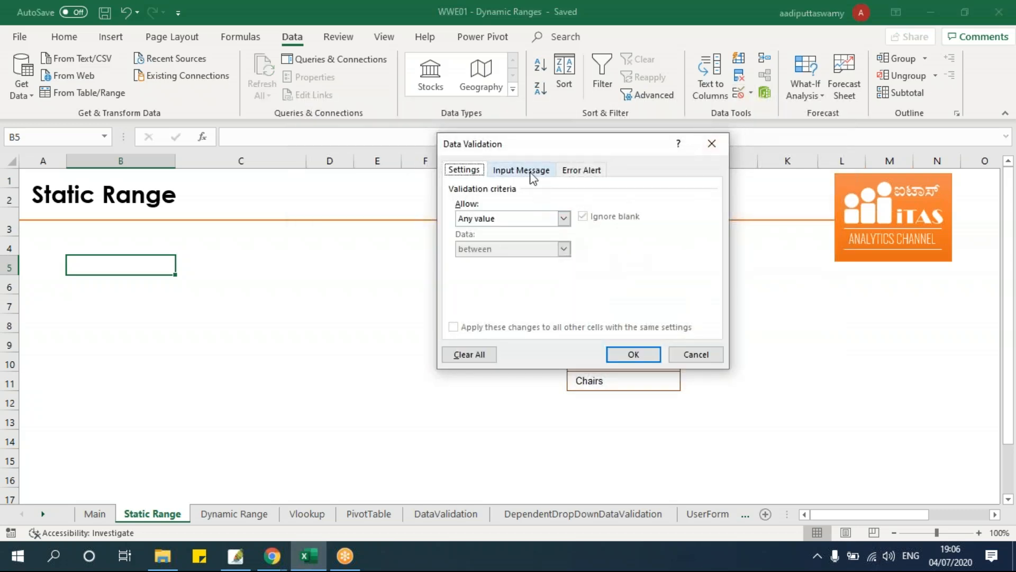
pyautogui.moveTo(527, 148); pyautogui.dragTo(379, 64)
pyautogui.click(415, 135)
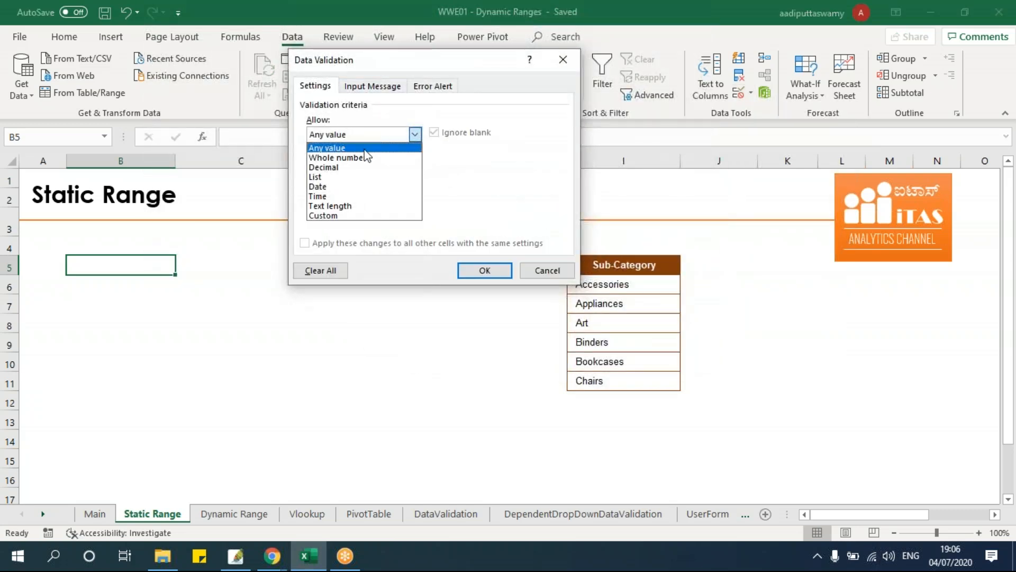
pyautogui.click(362, 177)
pyautogui.click(503, 196)
pyautogui.moveTo(613, 288); pyautogui.dragTo(629, 385)
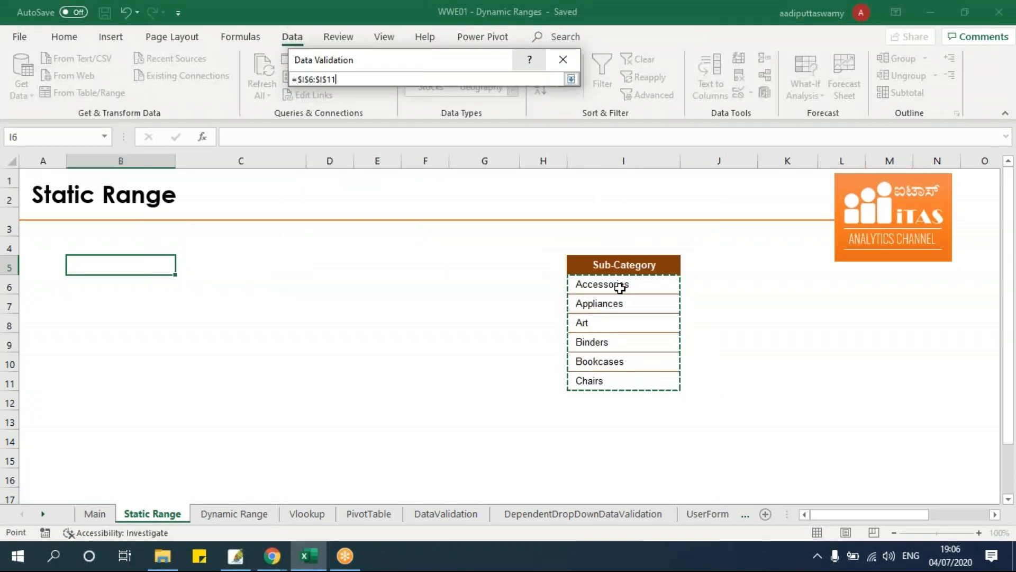
pyautogui.moveTo(404, 68); pyautogui.dragTo(361, 282)
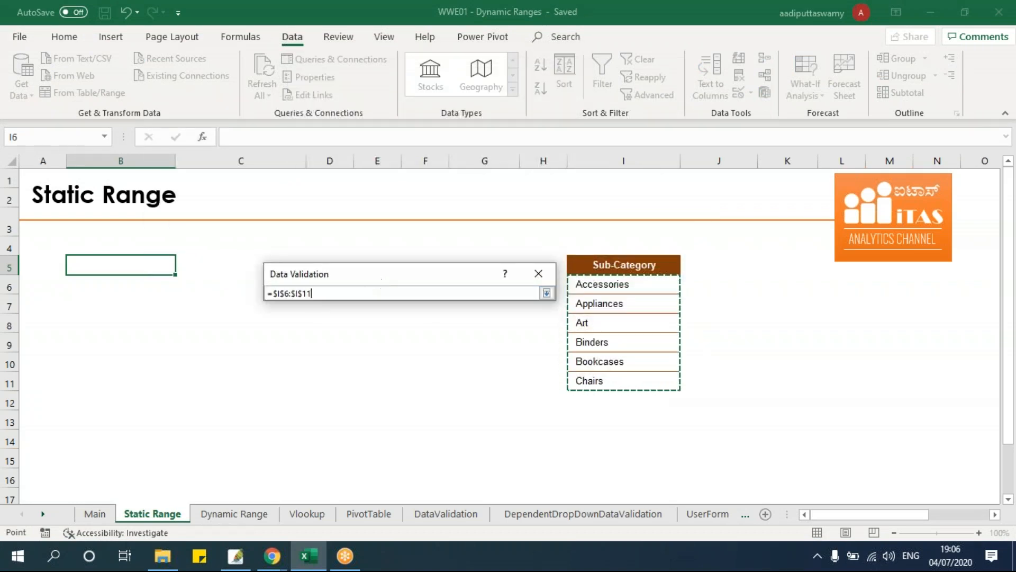
pyautogui.click(547, 294)
pyautogui.click(456, 483)
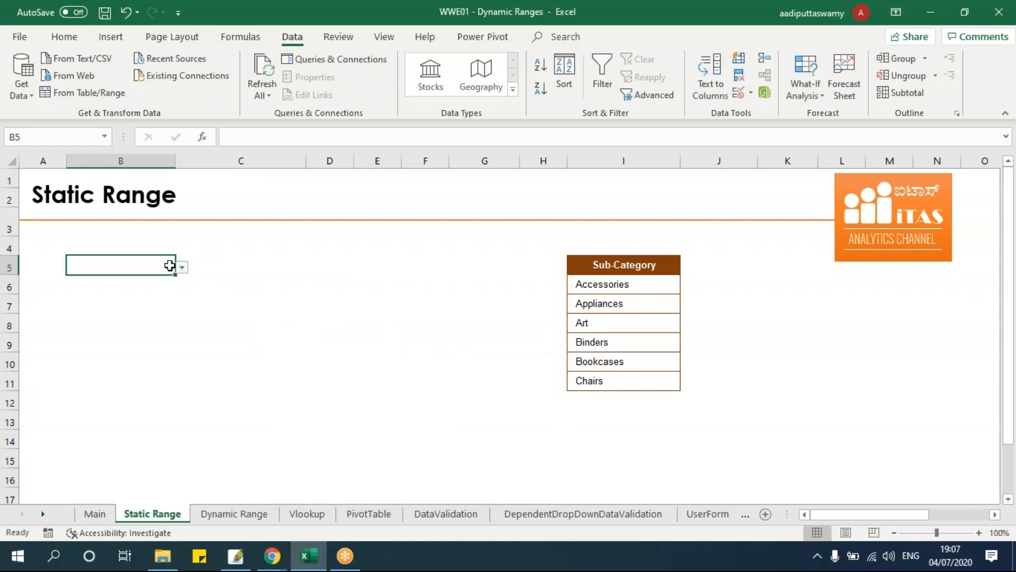
# Try Accessories and Appliances in the B5 dropdown and leave the cell set to Binders.
pyautogui.click(183, 269)
pyautogui.click(127, 280)
pyautogui.click(182, 267)
pyautogui.click(158, 289)
pyautogui.click(182, 267)
pyautogui.click(150, 310)
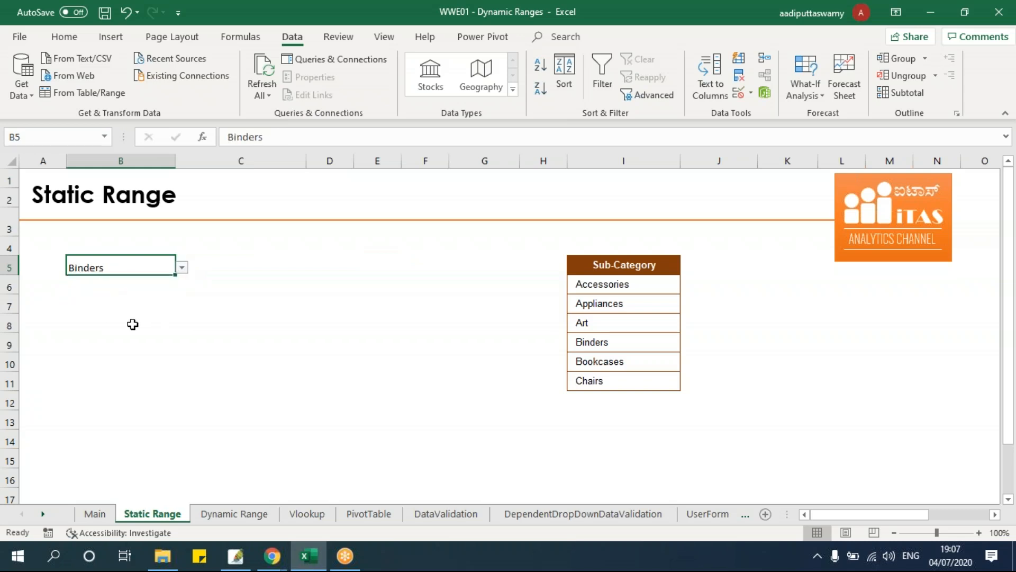
pyautogui.click(172, 318)
pyautogui.click(147, 263)
pyautogui.click(255, 265)
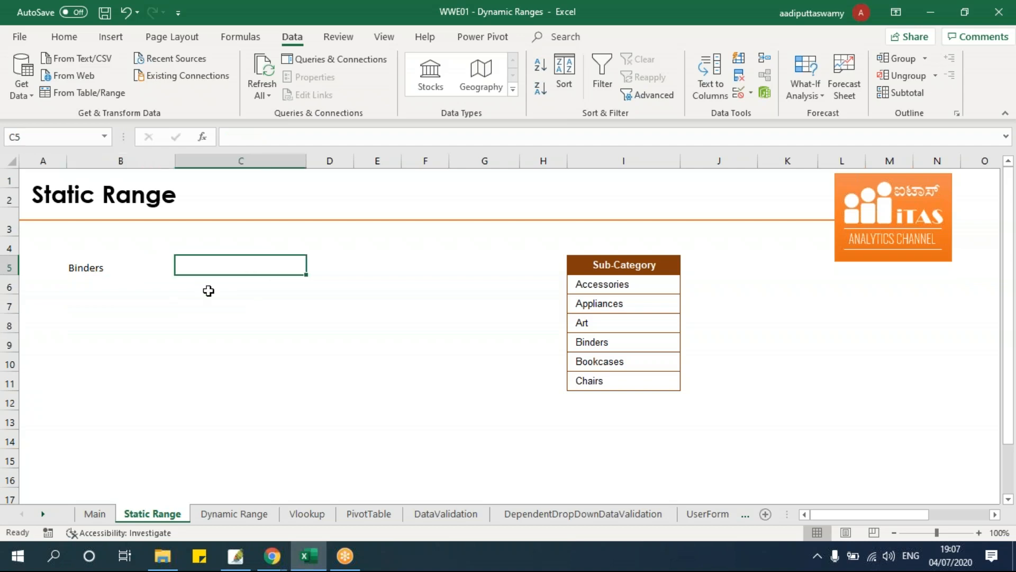
pyautogui.click(329, 269)
pyautogui.click(256, 262)
# Name the sub-category range I6:I11 rngSubCat.
pyautogui.moveTo(603, 284); pyautogui.dragTo(605, 377)
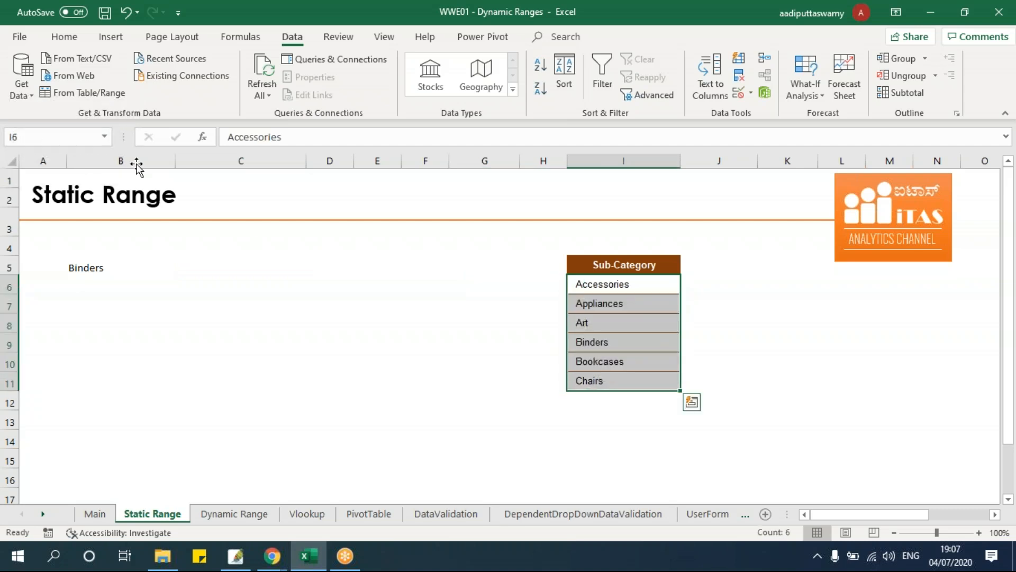
pyautogui.click(76, 140)
pyautogui.write('rngSubCa')
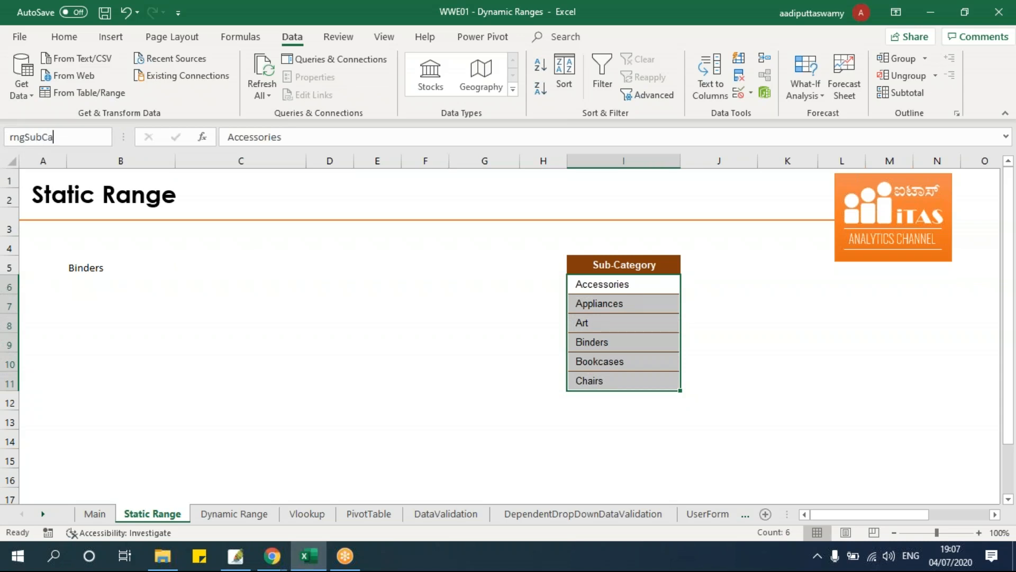
pyautogui.write('t')
pyautogui.press('Return')
# Add a List data validation to cell C5 with the named range =rngSubcat as its source.
pyautogui.click(267, 270)
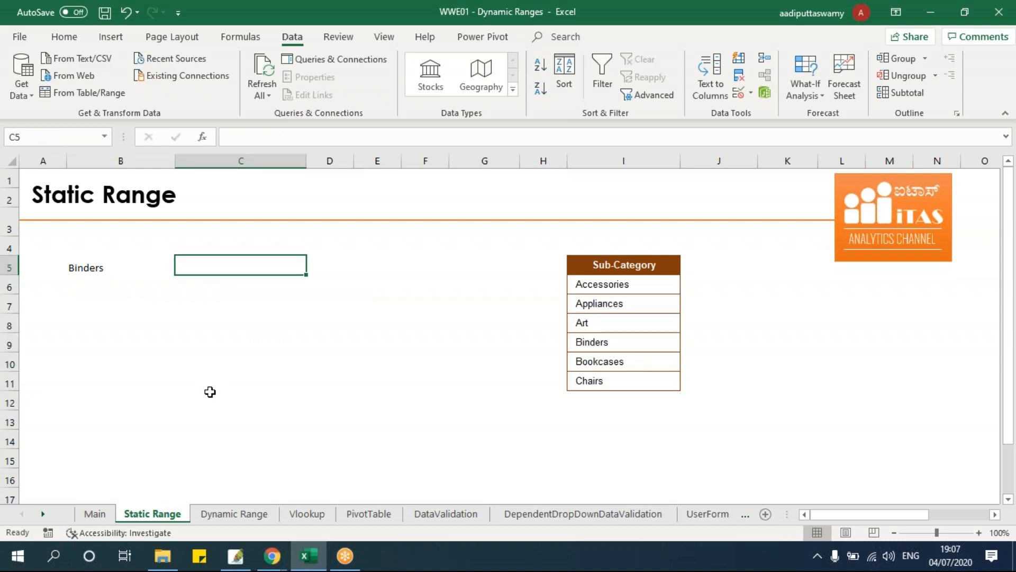
pyautogui.click(750, 93)
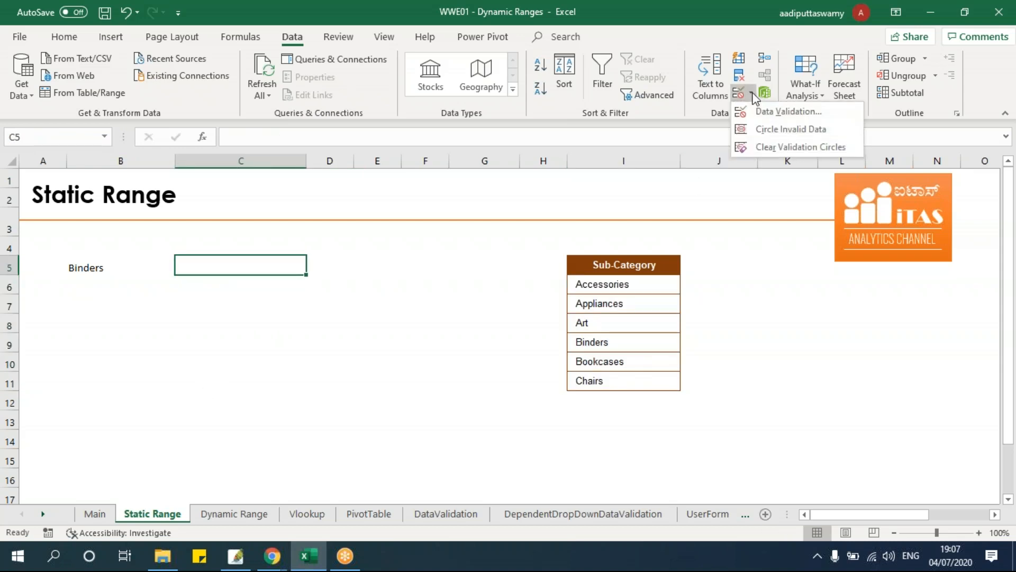
pyautogui.click(758, 113)
pyautogui.moveTo(463, 271); pyautogui.dragTo(585, 192)
pyautogui.click(486, 269)
pyautogui.click(449, 310)
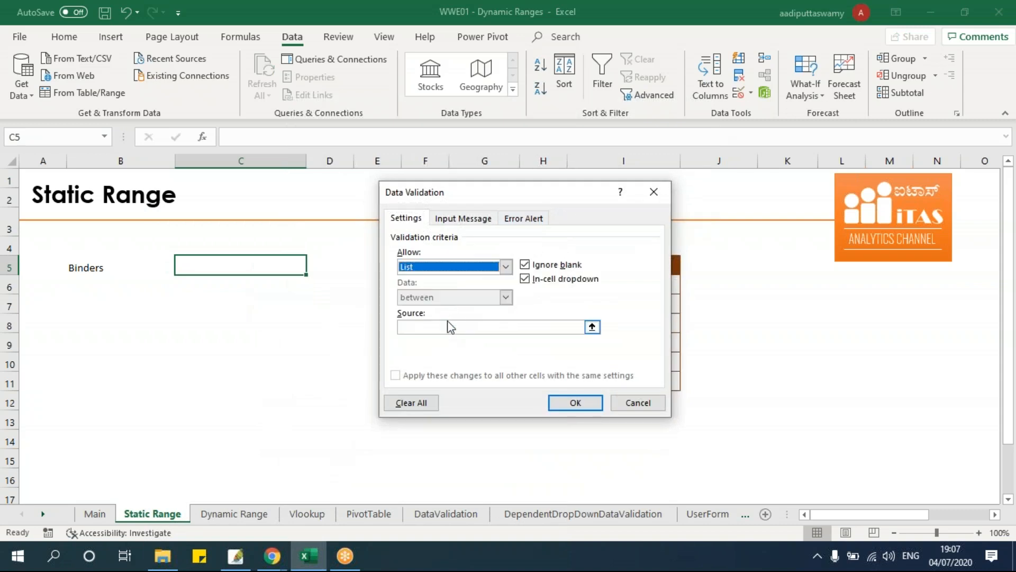
pyautogui.click(447, 325)
pyautogui.write('=rngSubcat')
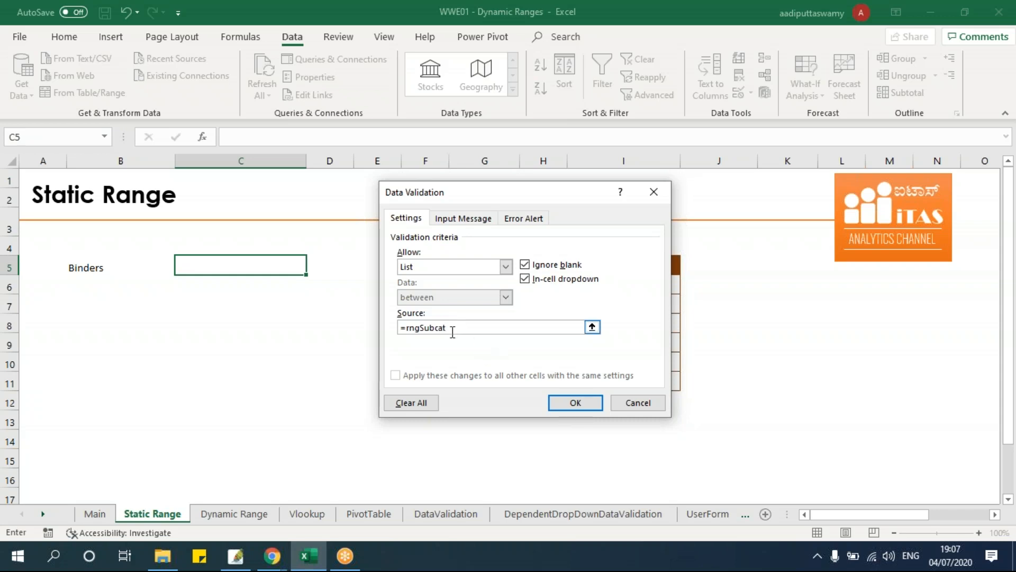
pyautogui.click(553, 402)
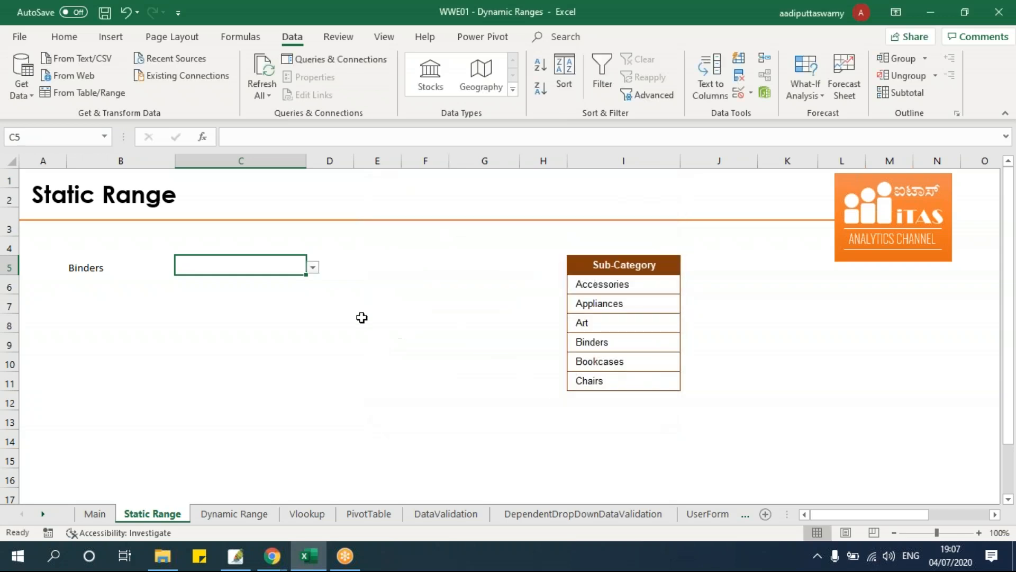
# Check the options offered by the C5 dropdown against the sub-category entries in I6:I11.
pyautogui.click(312, 268)
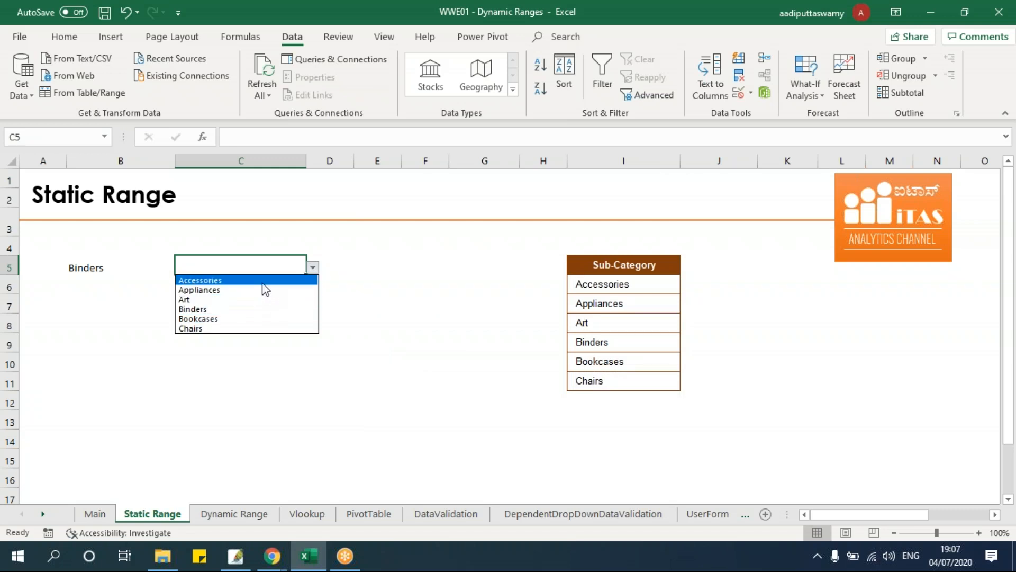
pyautogui.click(408, 277)
pyautogui.moveTo(627, 285); pyautogui.dragTo(620, 380)
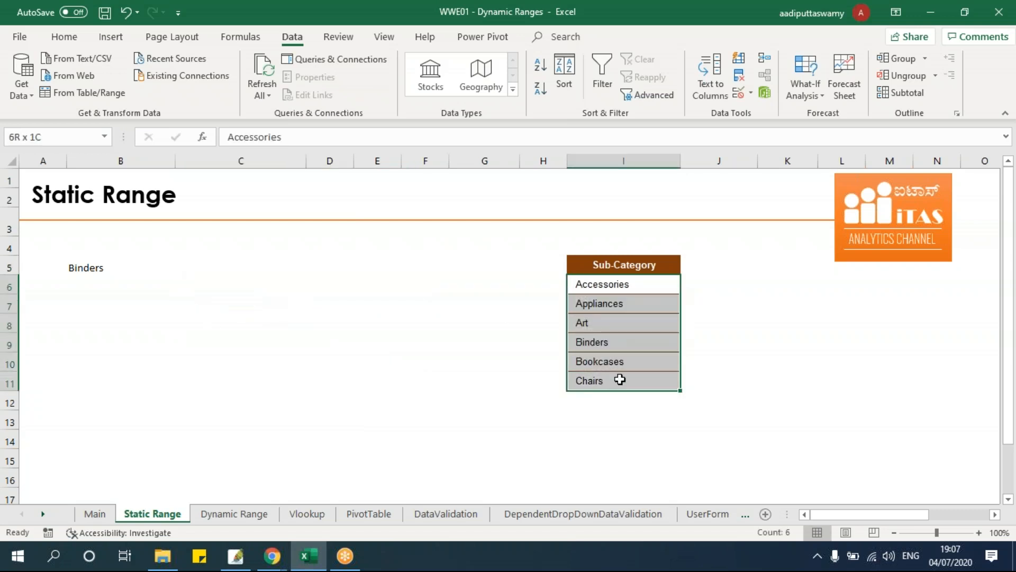
# Delete the defined name that refers to the Vlookup sheet from the workbook's names.
pyautogui.click(238, 38)
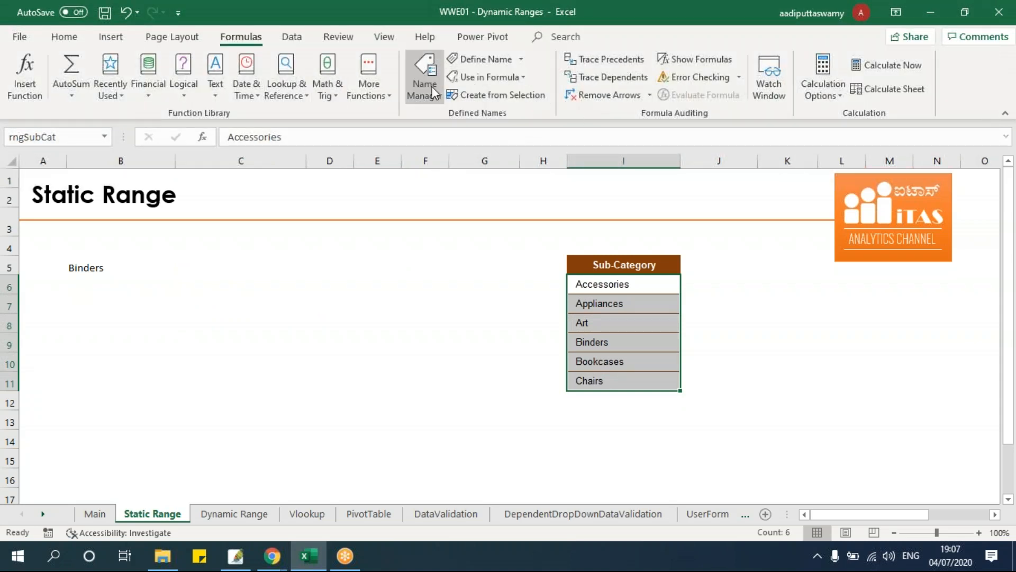
pyautogui.click(432, 87)
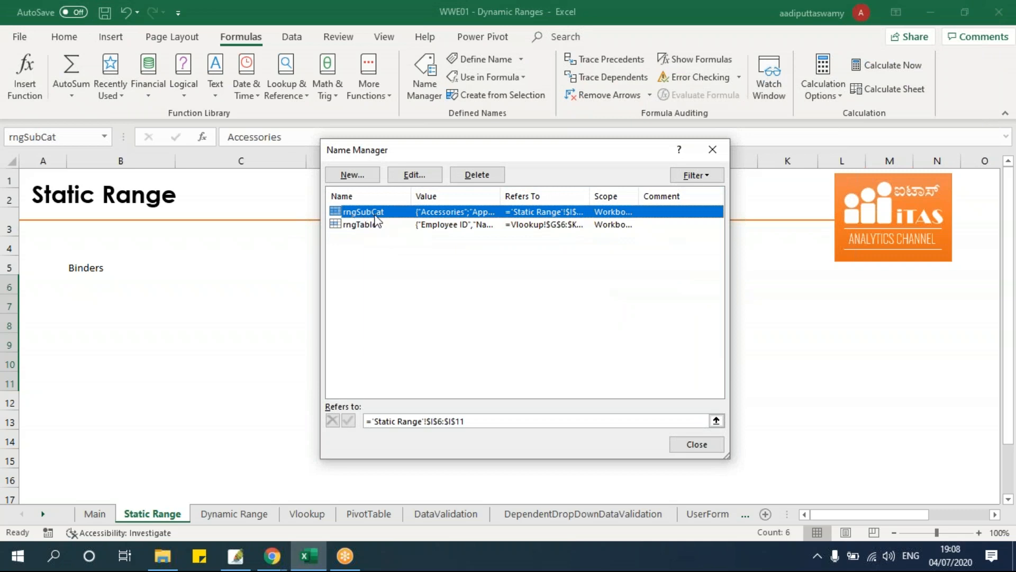
pyautogui.click(378, 227)
pyautogui.click(492, 174)
pyautogui.click(482, 320)
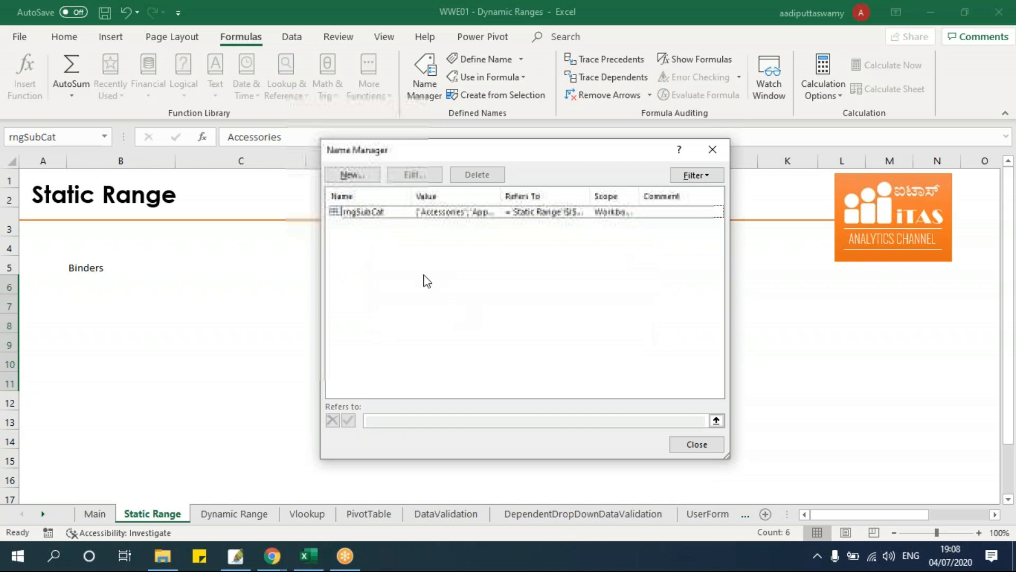
pyautogui.click(697, 444)
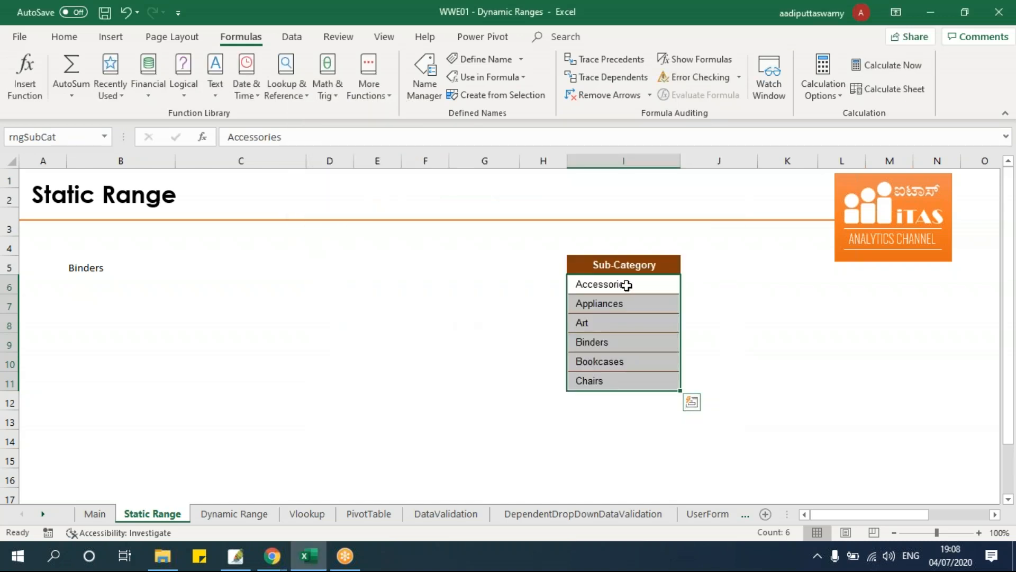
# Check which cells the defined name rngSubCat refers to.
pyautogui.moveTo(617, 285); pyautogui.dragTo(609, 384)
pyautogui.click(71, 137)
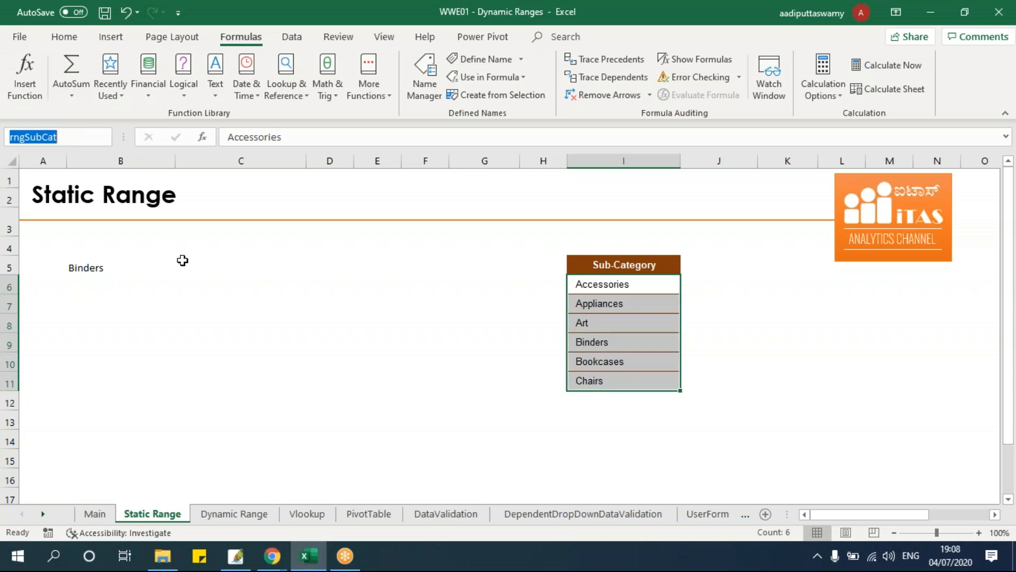
pyautogui.click(250, 269)
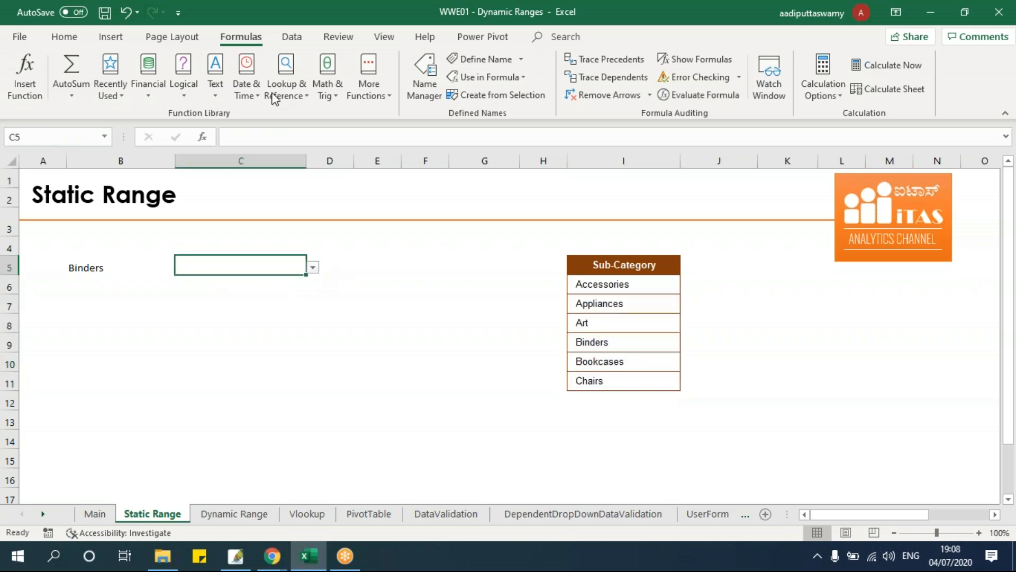
pyautogui.click(425, 89)
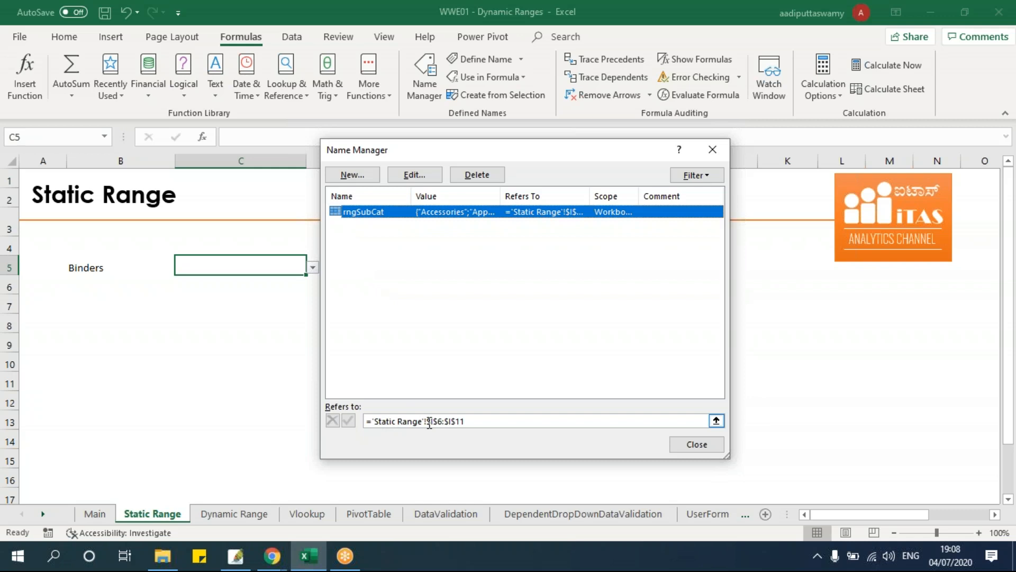
pyautogui.click(708, 445)
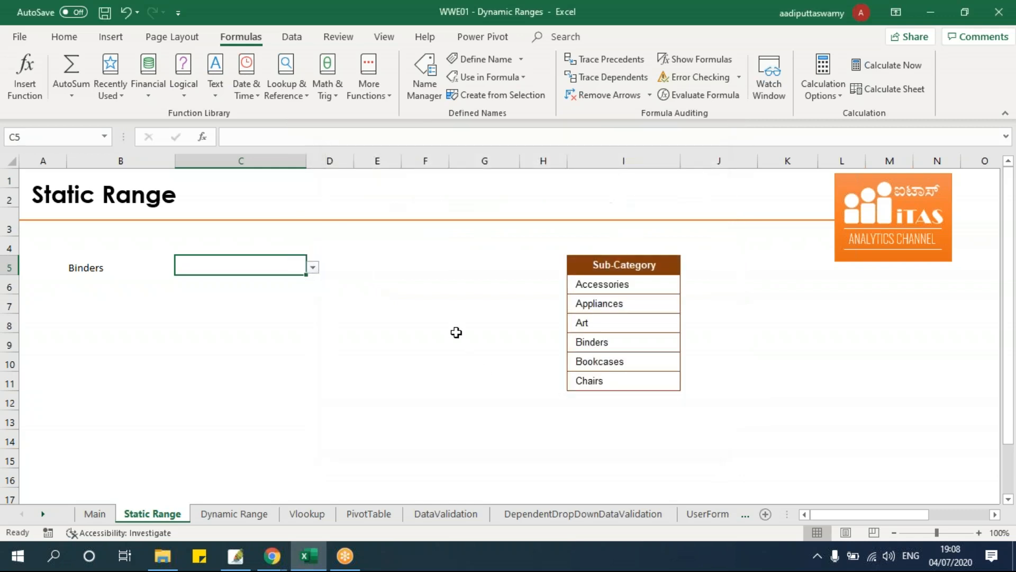
# Copy the additional sub-categories, Copiers onward, from the list farther along the sheet and paste them below Chairs, starting at I12.
pyautogui.click(606, 398)
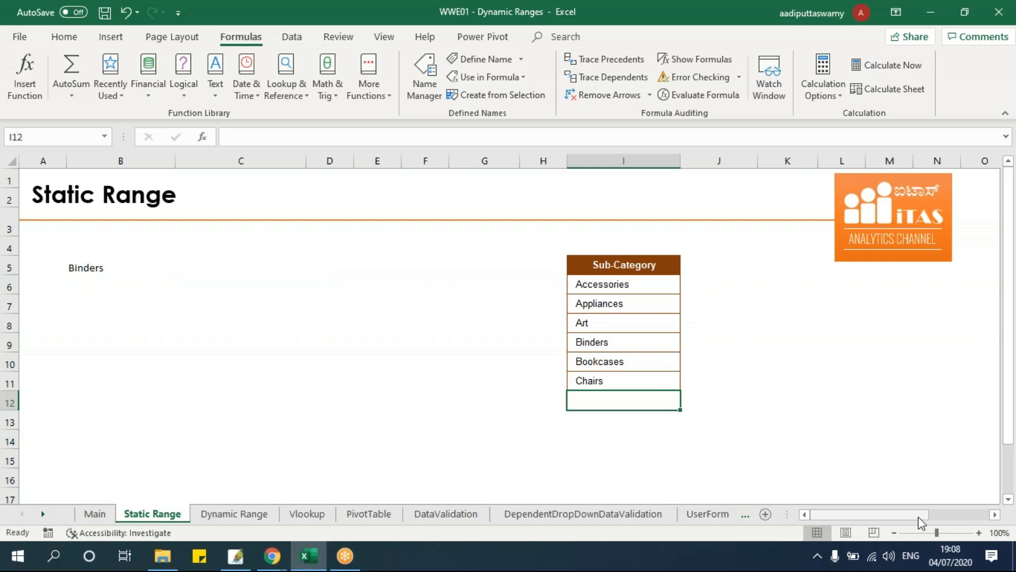
pyautogui.moveTo(821, 514); pyautogui.dragTo(880, 512)
pyautogui.moveTo(895, 263); pyautogui.dragTo(905, 455)
pyautogui.hotkey('ctrl', 'c')
pyautogui.hotkey('ctrl', 'Left')
pyautogui.press('Left')
pyautogui.press('Left')
pyautogui.press('Left')
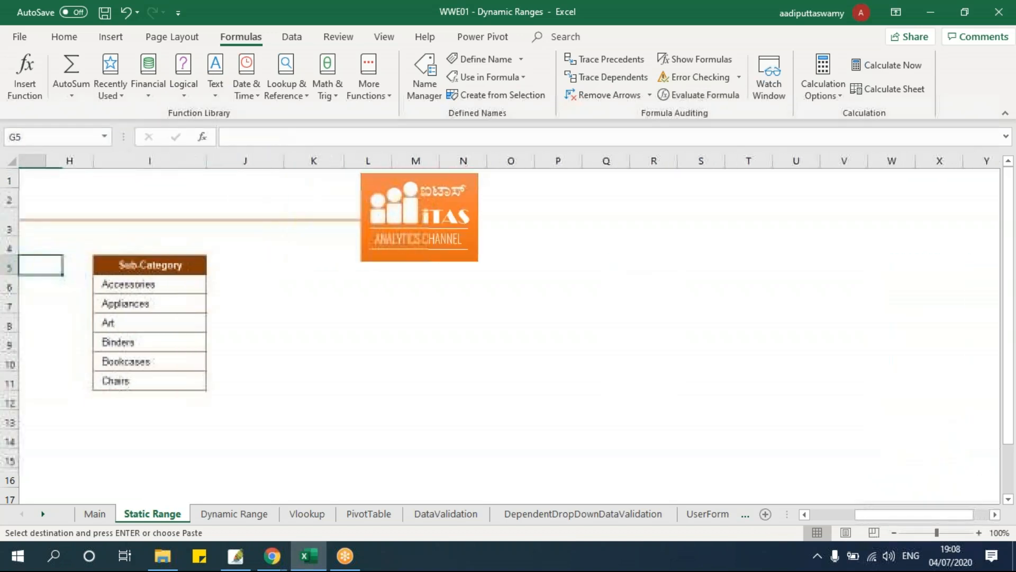
pyautogui.click(258, 400)
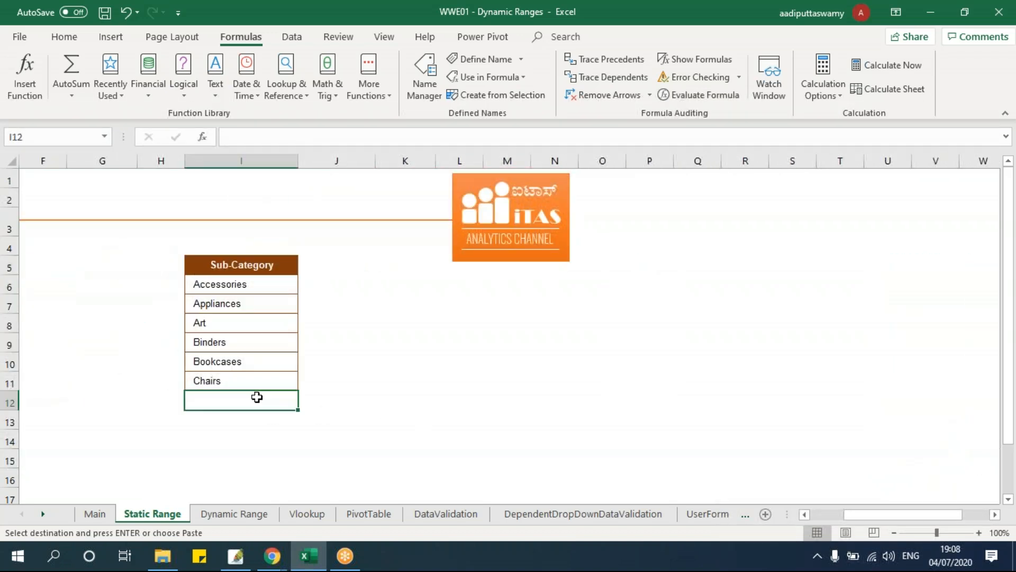
pyautogui.hotkey('ctrl', 'v')
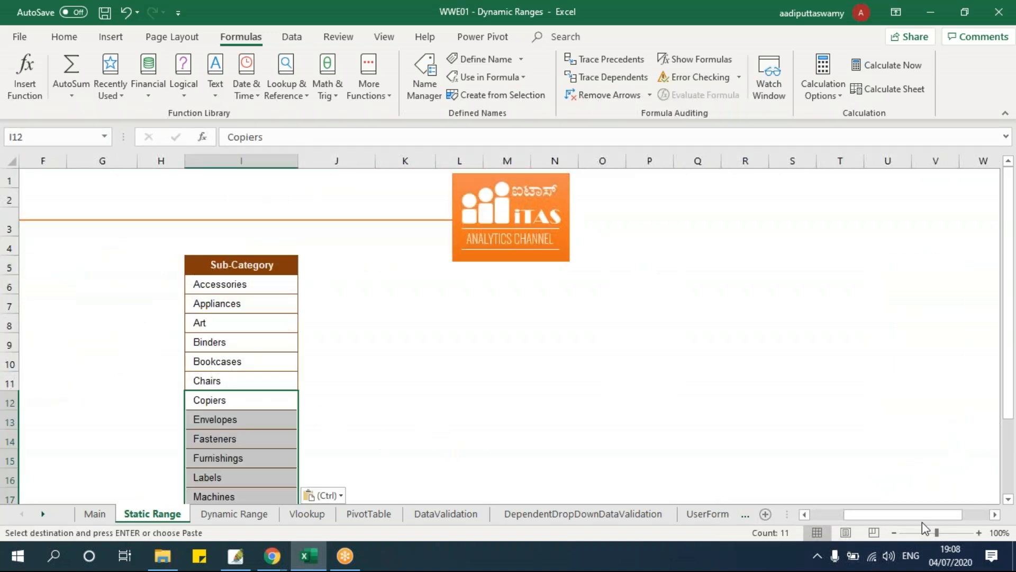
# Check the options offered by the C5 dropdown against the extended sub-category list starting at I6.
pyautogui.moveTo(922, 515); pyautogui.dragTo(849, 516)
pyautogui.click(208, 270)
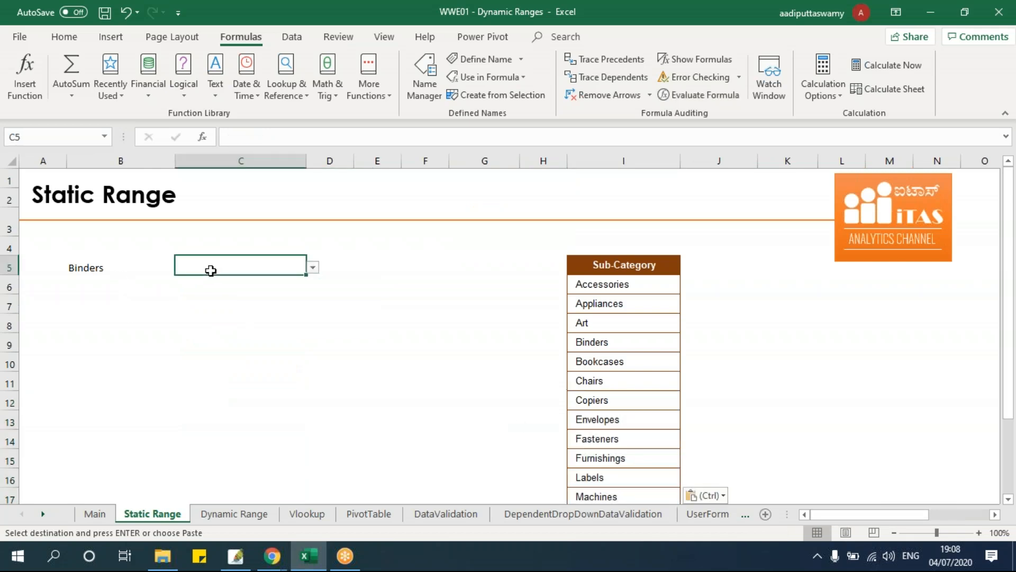
pyautogui.click(312, 268)
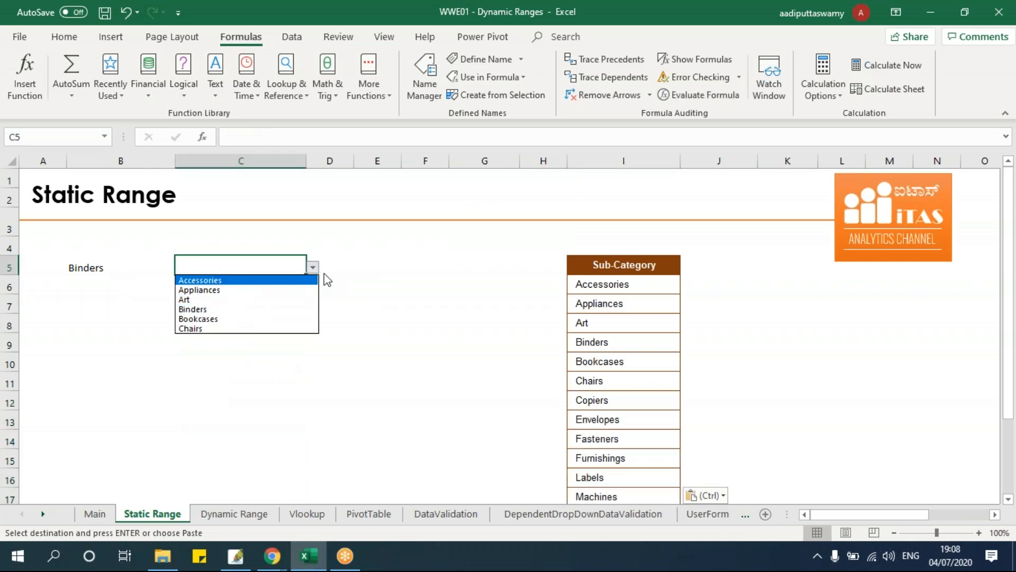
pyautogui.press('Escape')
pyautogui.click(594, 283)
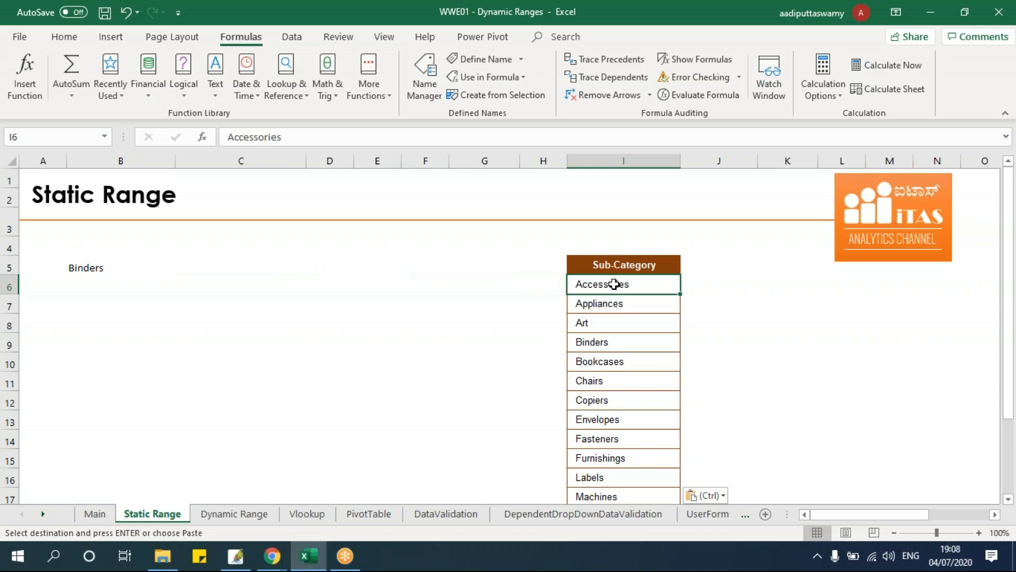
# Open the Dynamic Range sheet and look over the region table and the chart beside it.
pyautogui.click(246, 516)
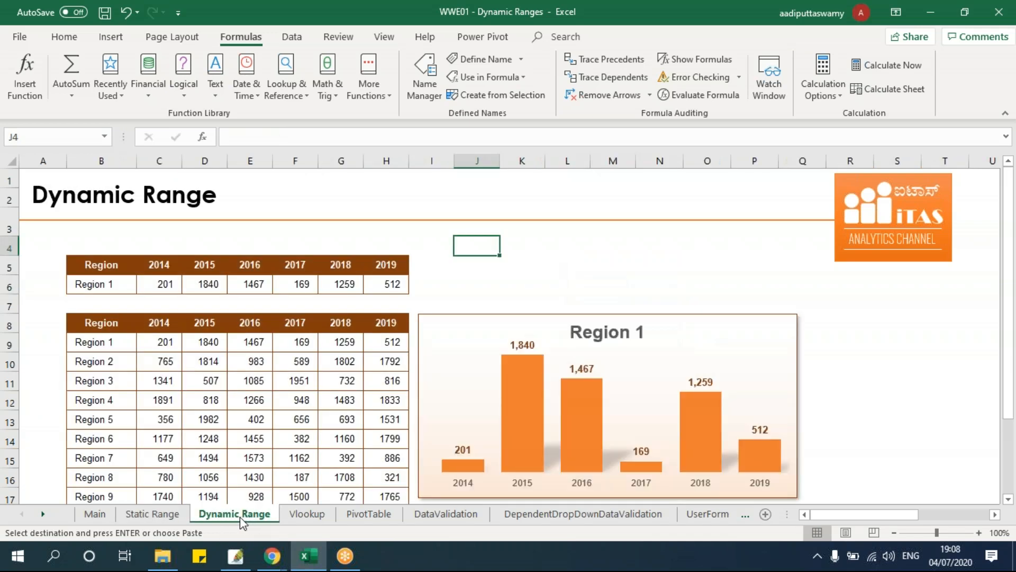
pyautogui.click(585, 253)
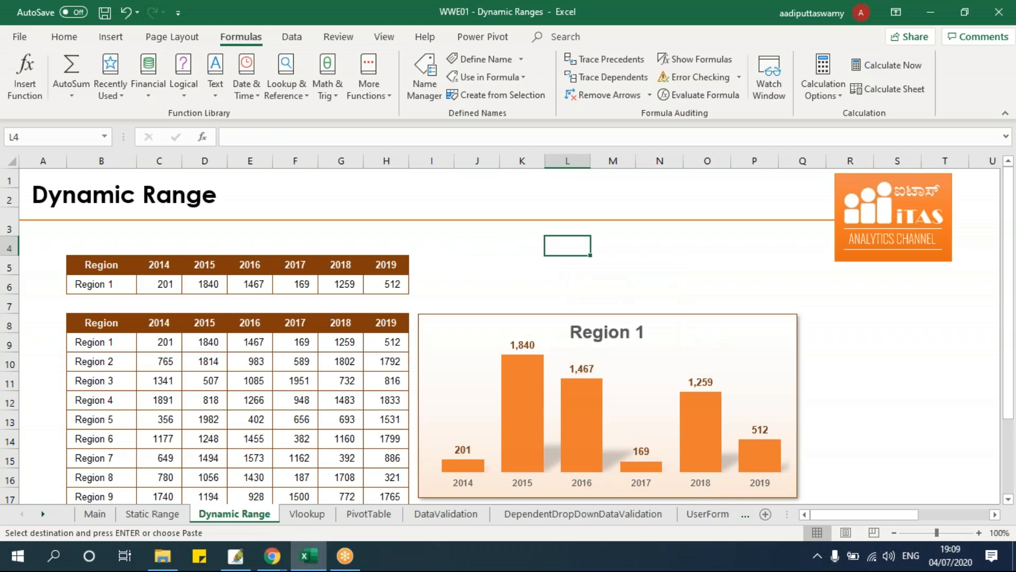
pyautogui.scroll(-3, 167, 386)
pyautogui.click(167, 390)
pyautogui.scroll(3, 196, 372)
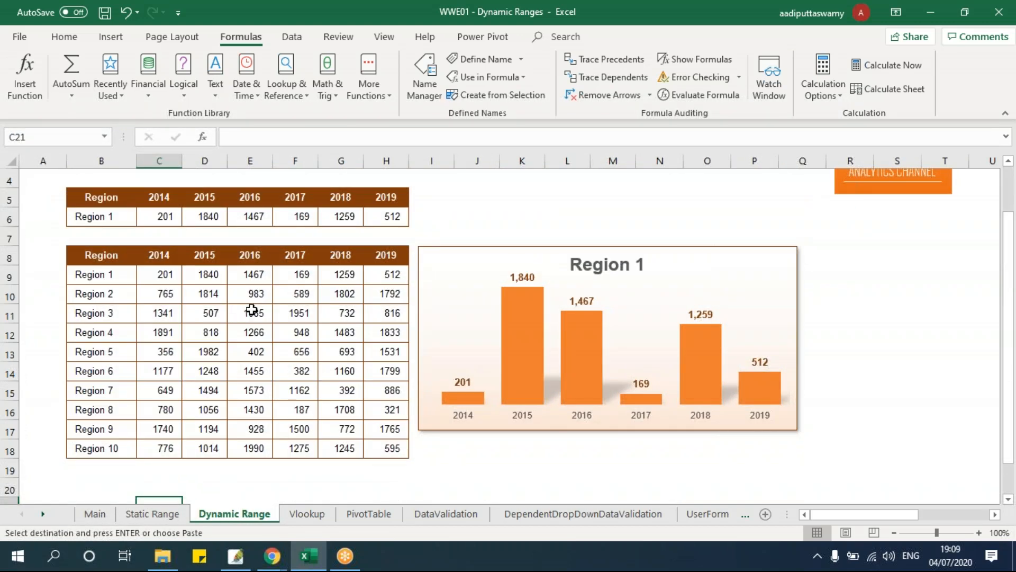
# Clear the region name and its 2014 to 2019 values from the summary row B6:H6.
pyautogui.moveTo(116, 265); pyautogui.dragTo(387, 282)
pyautogui.moveTo(118, 284); pyautogui.dragTo(380, 279)
pyautogui.moveTo(82, 342); pyautogui.dragTo(391, 342)
pyautogui.moveTo(113, 286); pyautogui.dragTo(387, 284)
pyautogui.press('Delete')
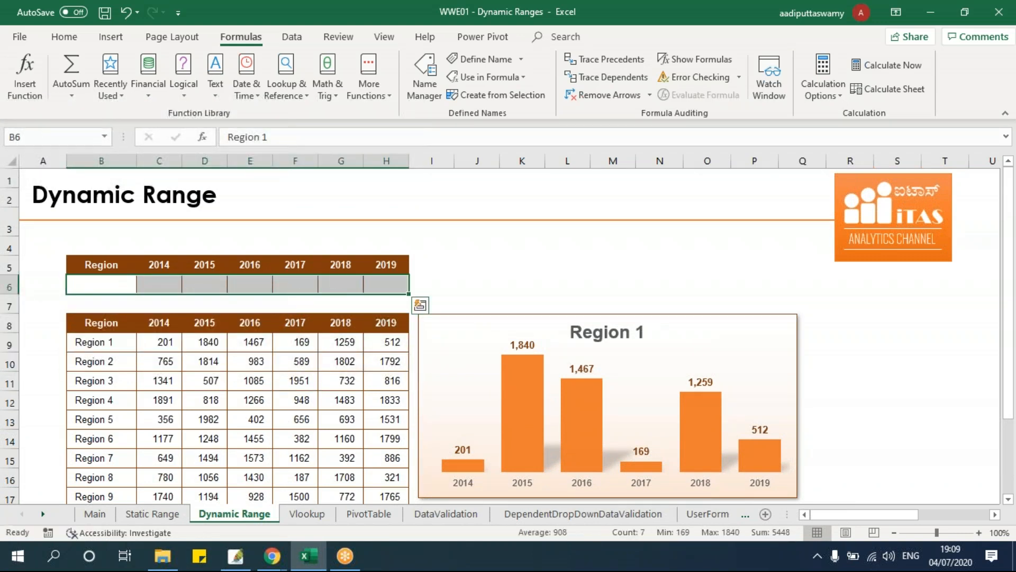
# Start a data validation rule for cell B6 and set its allowed values to List.
pyautogui.click(134, 285)
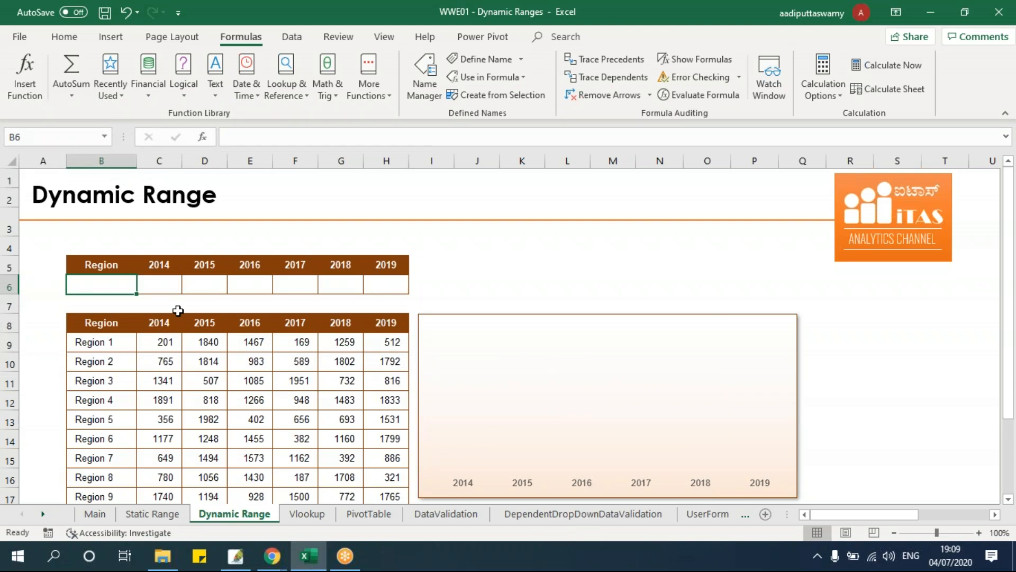
pyautogui.click(294, 38)
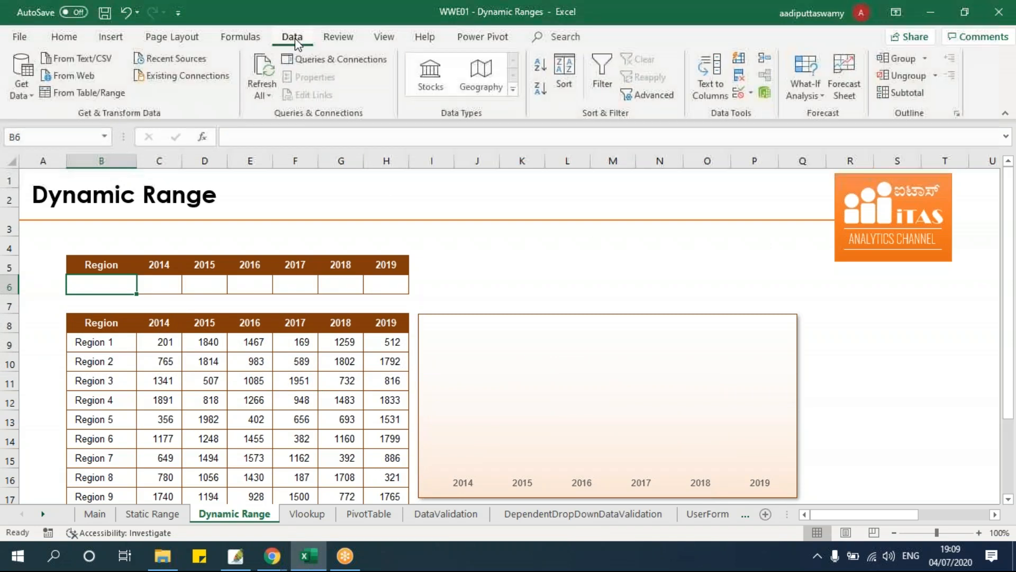
pyautogui.click(751, 94)
pyautogui.click(755, 110)
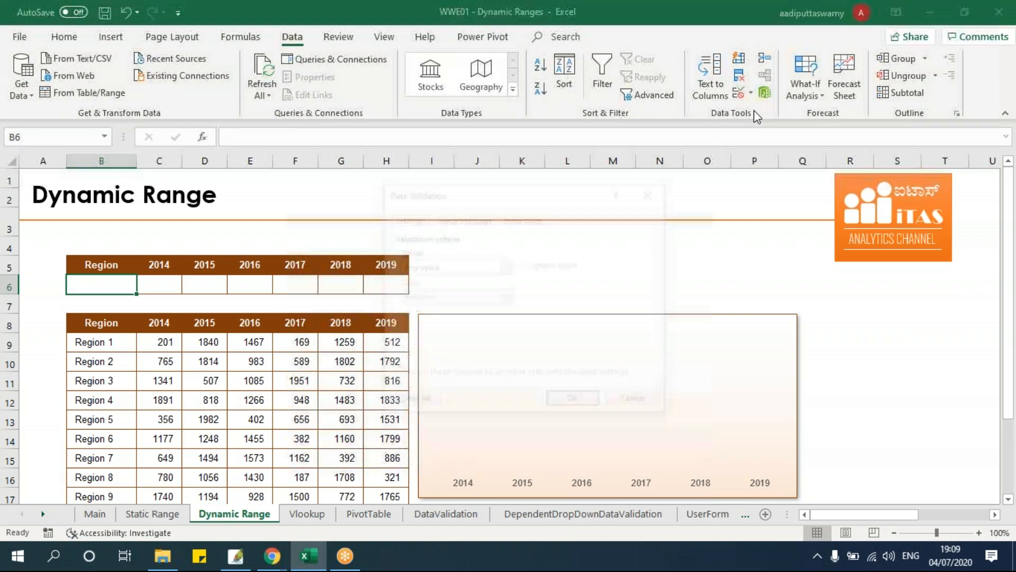
pyautogui.click(506, 266)
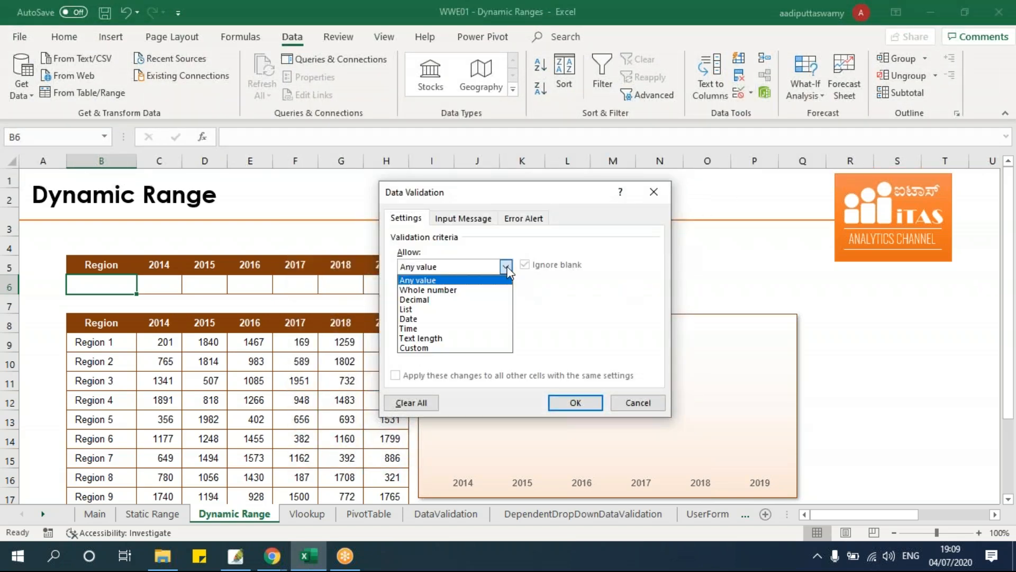
pyautogui.click(470, 319)
pyautogui.click(505, 267)
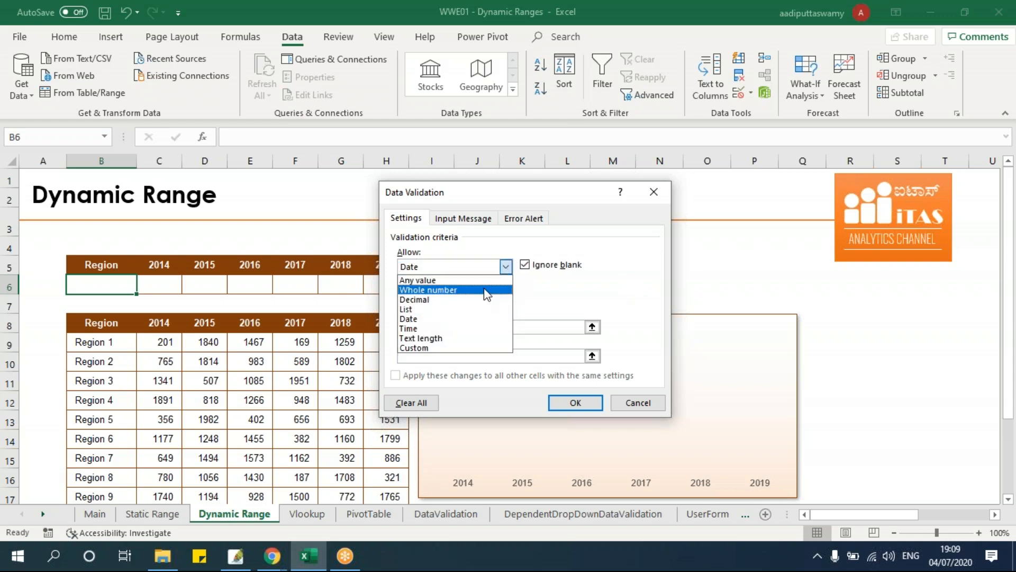
pyautogui.click(473, 310)
# Set the source of B6's validation list to =$B$9:$B$18 and apply the rule.
pyautogui.click(592, 328)
pyautogui.moveTo(98, 342); pyautogui.dragTo(106, 448)
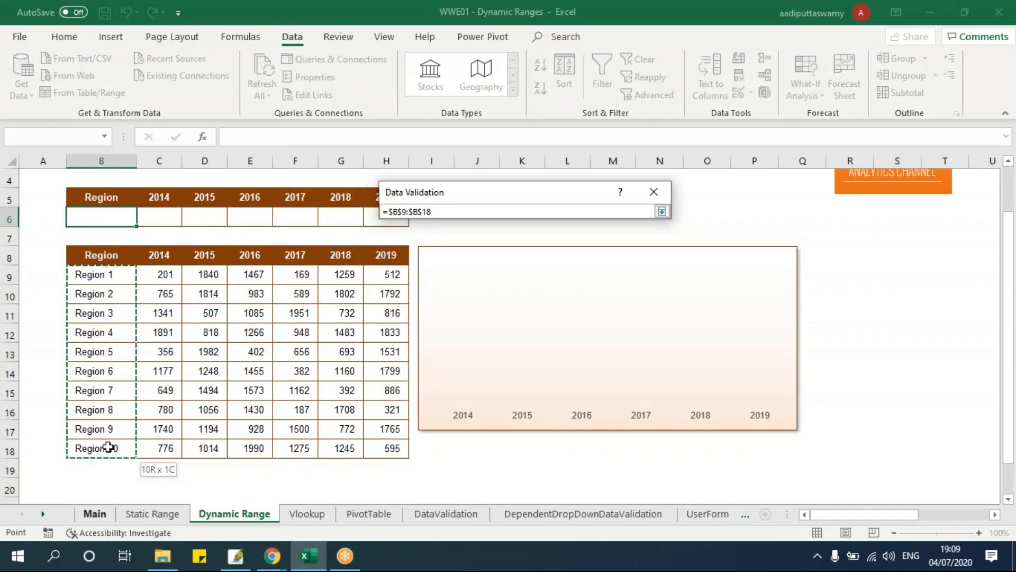
pyautogui.scroll(1, 402, 374)
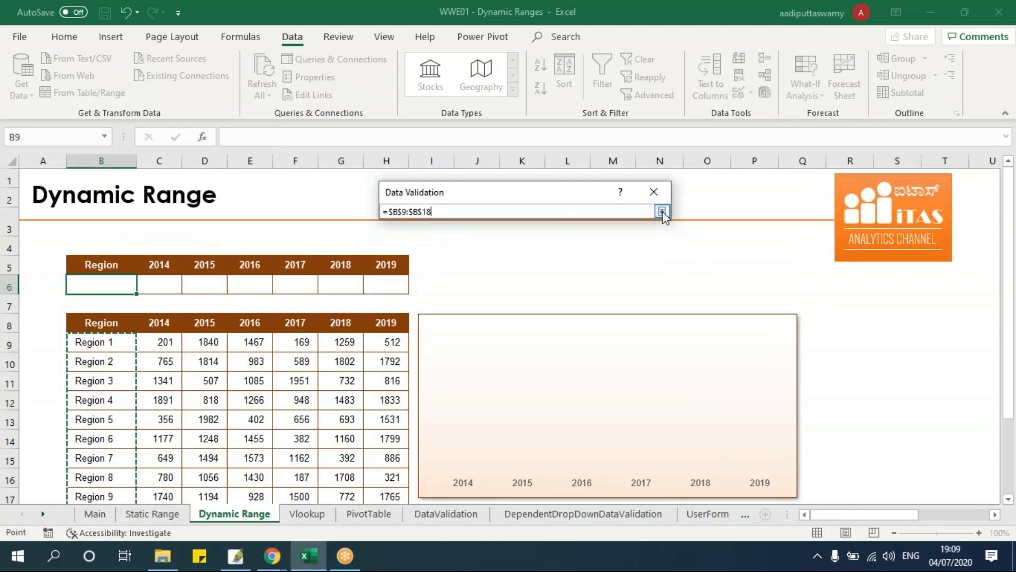
pyautogui.click(661, 211)
pyautogui.click(576, 402)
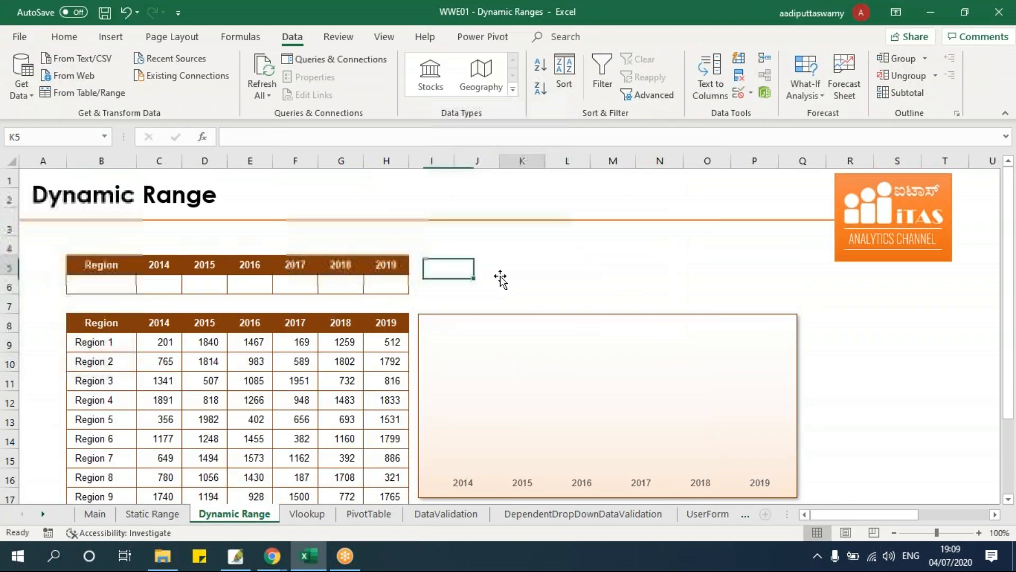
# Try the B6 dropdown with Region 1 and leave it set to Region 2.
pyautogui.click(143, 287)
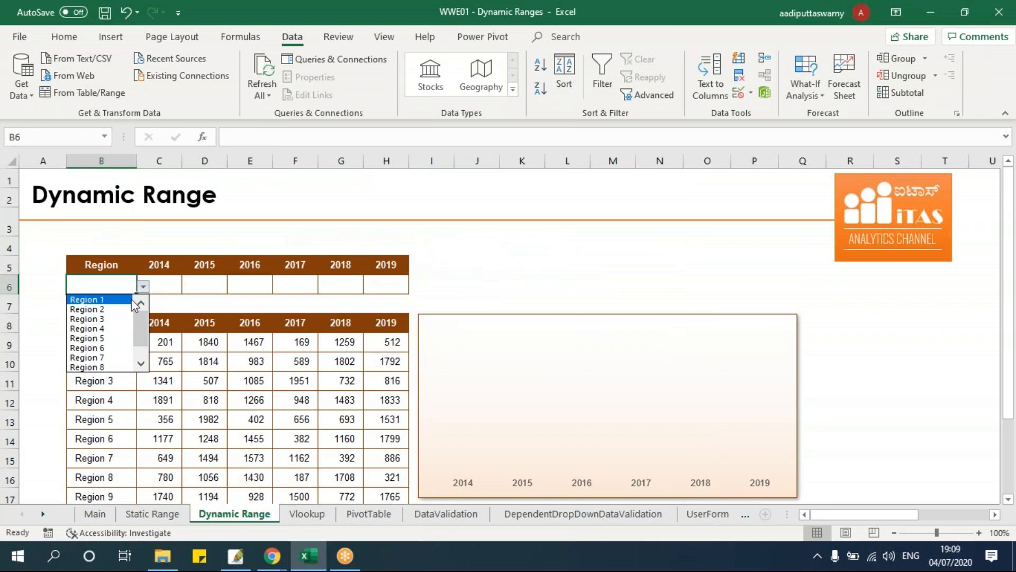
pyautogui.click(130, 297)
pyautogui.click(143, 287)
pyautogui.click(131, 308)
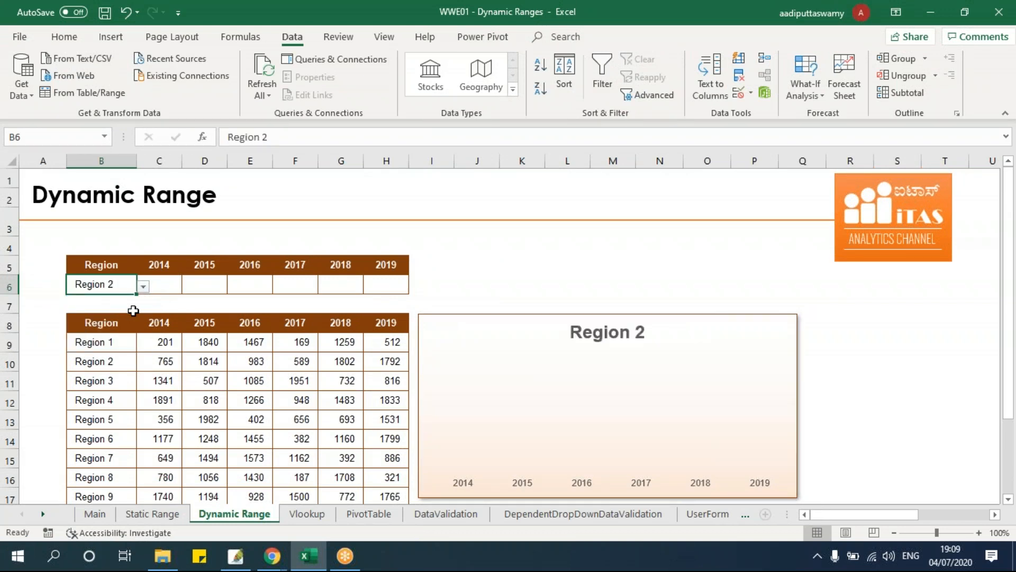
# Examine the empty rows B19:H25 below Region 10 as room for further regions.
pyautogui.scroll(-3, 119, 380)
pyautogui.moveTo(118, 354); pyautogui.dragTo(396, 469)
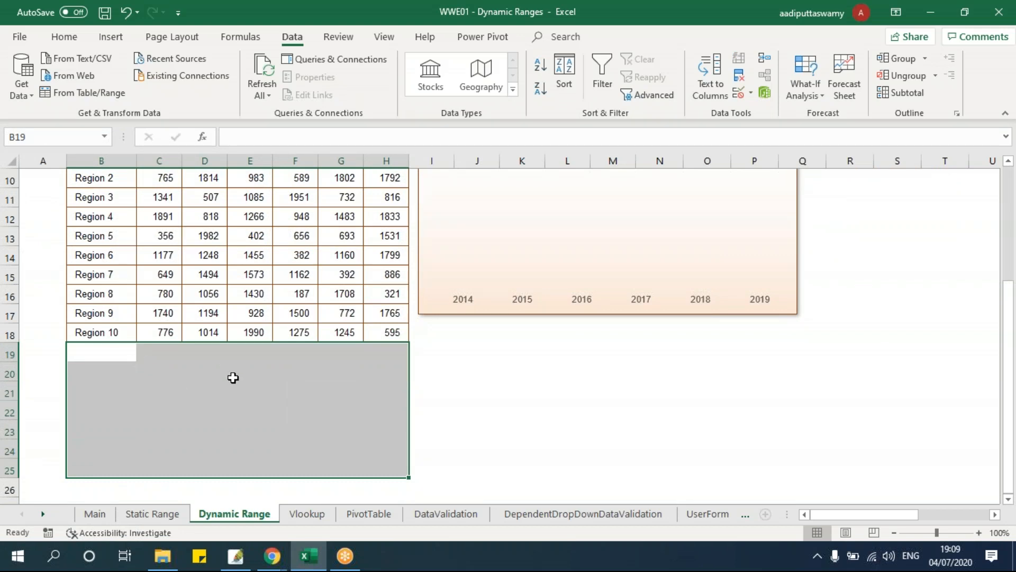
pyautogui.scroll(1, 228, 365)
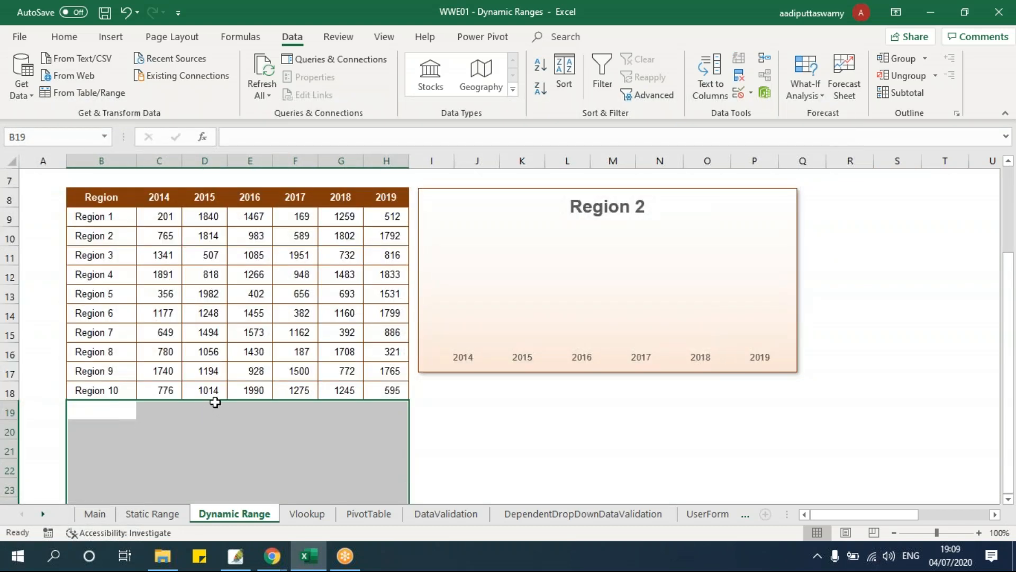
pyautogui.scroll(1, 217, 400)
pyautogui.click(117, 372)
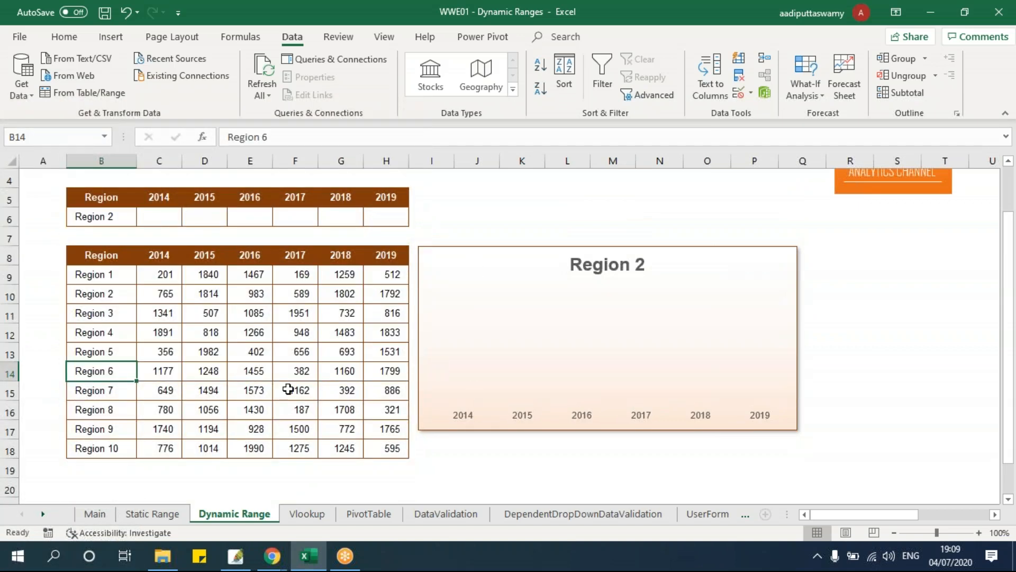
pyautogui.click(253, 389)
pyautogui.scroll(1, 253, 389)
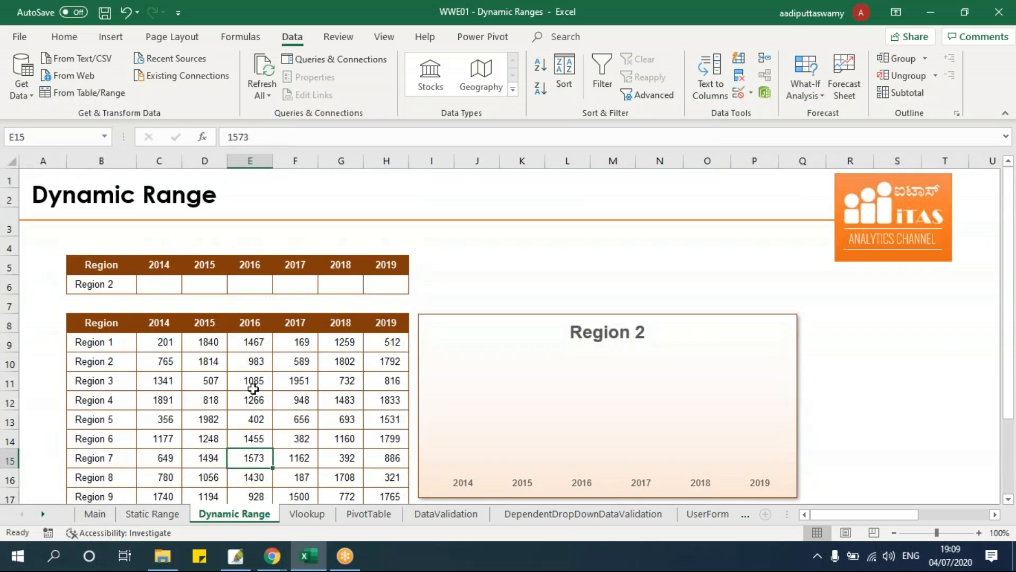
# Examine the dropdown cell B6 and the region names in B9:B18 that serve as its source.
pyautogui.click(127, 286)
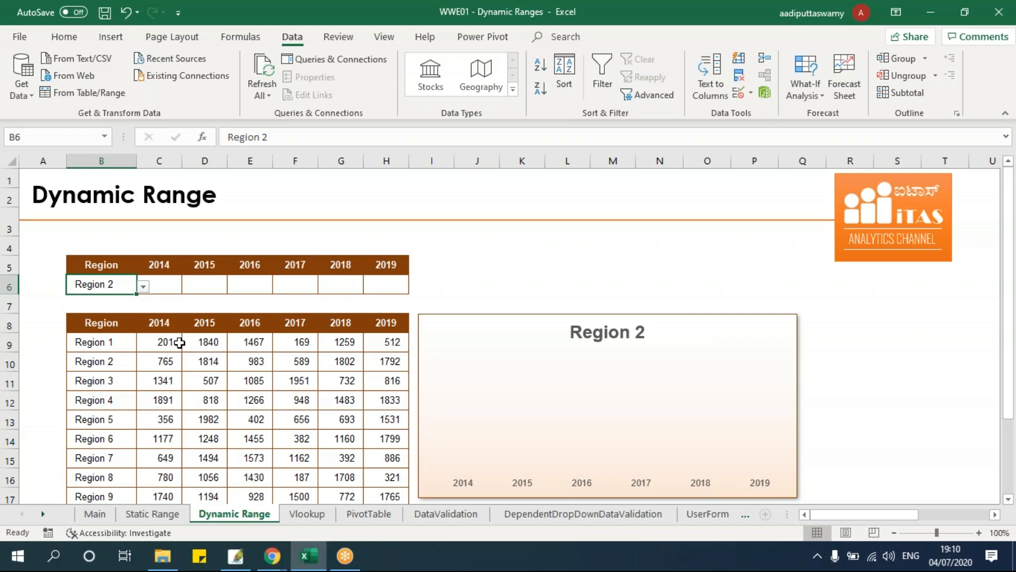
pyautogui.click(106, 398)
pyautogui.scroll(-2, 109, 428)
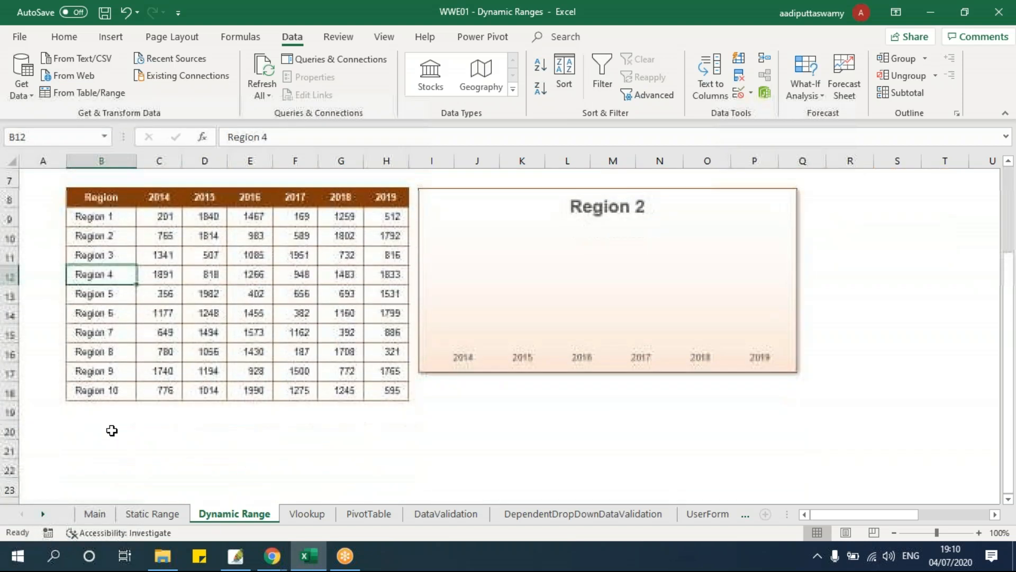
pyautogui.scroll(2, 145, 390)
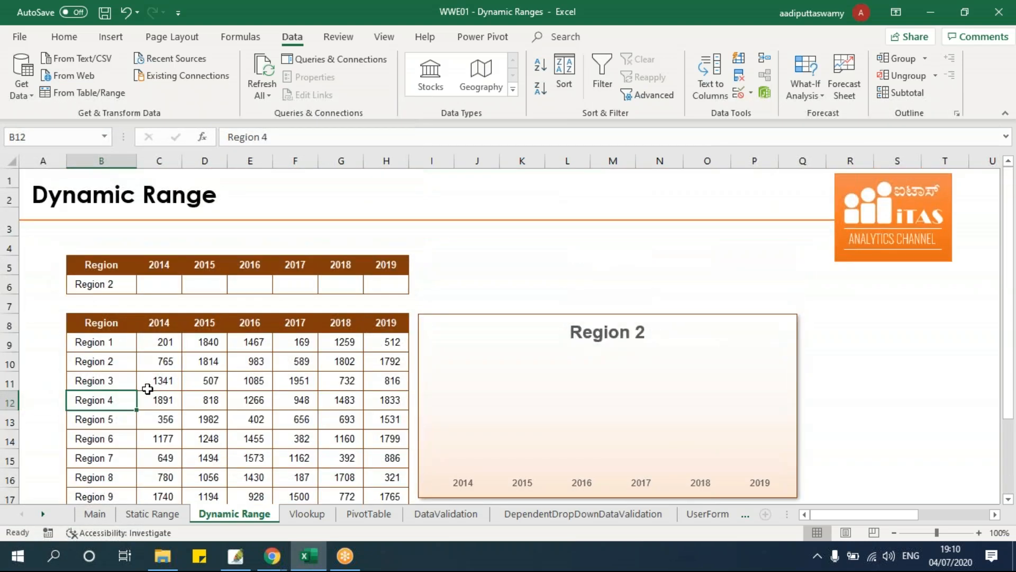
pyautogui.press('Up')
pyautogui.press('Up')
pyautogui.press('Up')
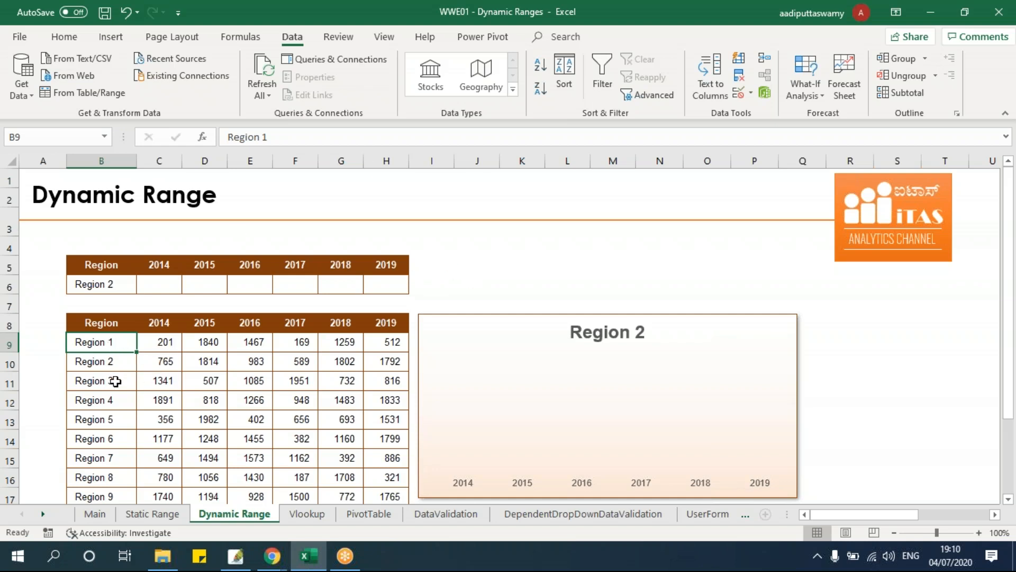
pyautogui.scroll(-2, 114, 380)
pyautogui.scroll(1, 118, 341)
pyautogui.moveTo(116, 273); pyautogui.dragTo(115, 447)
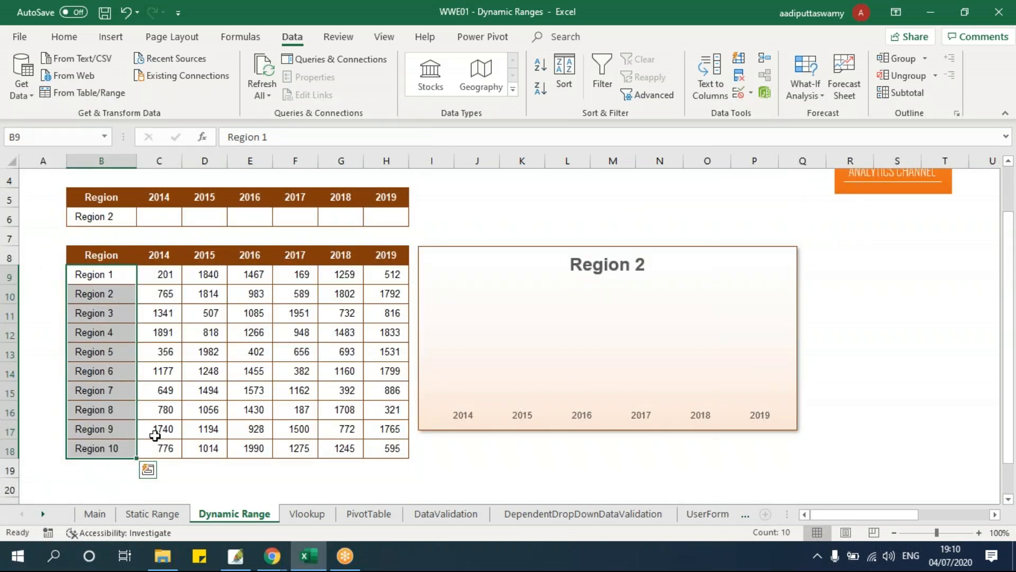
pyautogui.scroll(1, 155, 435)
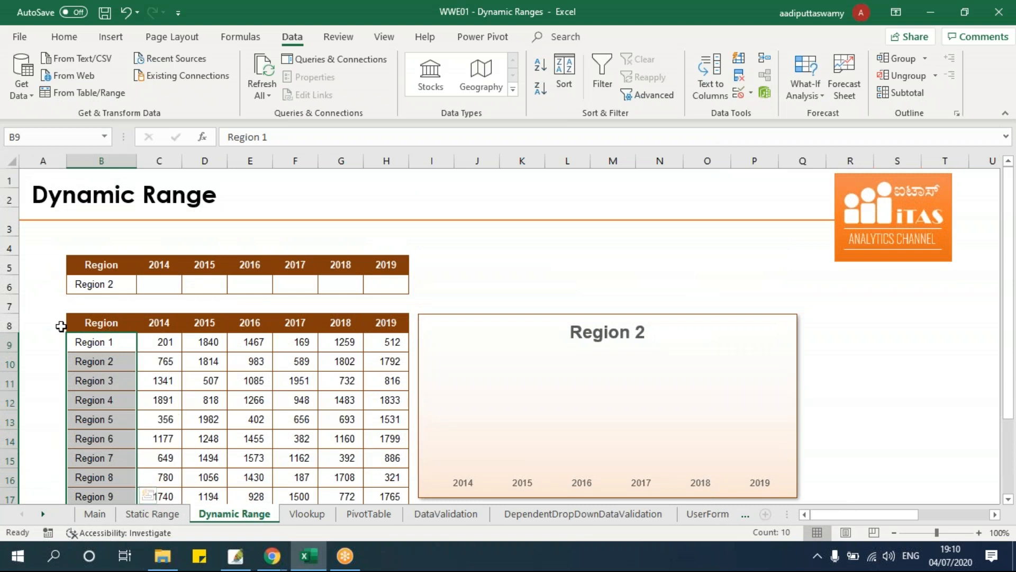
pyautogui.moveTo(109, 349); pyautogui.dragTo(114, 453)
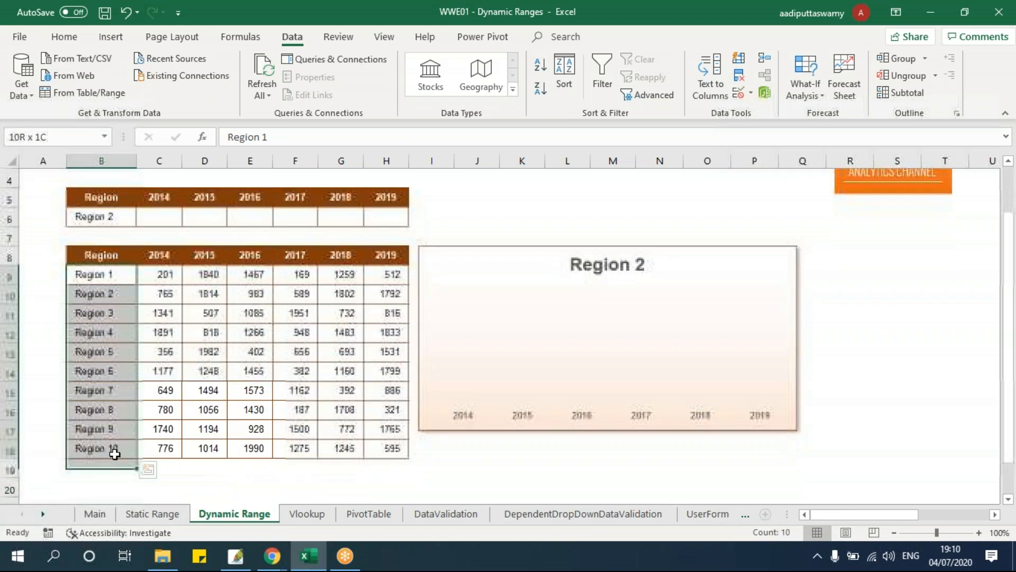
pyautogui.scroll(1, 199, 450)
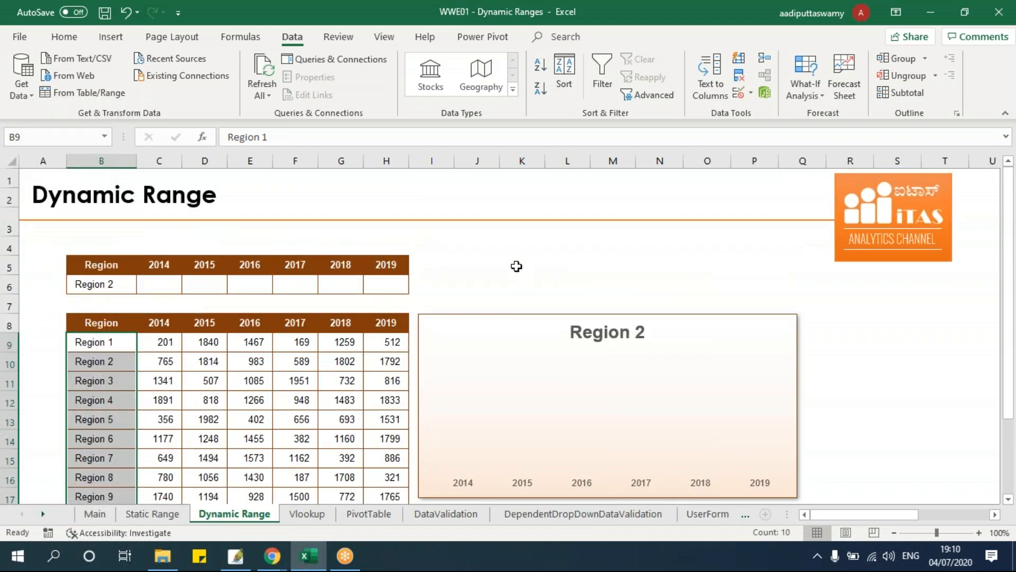
# Enter =COUNTA(B9:B1048576) in J5 to count the region names down column B.
pyautogui.click(495, 258)
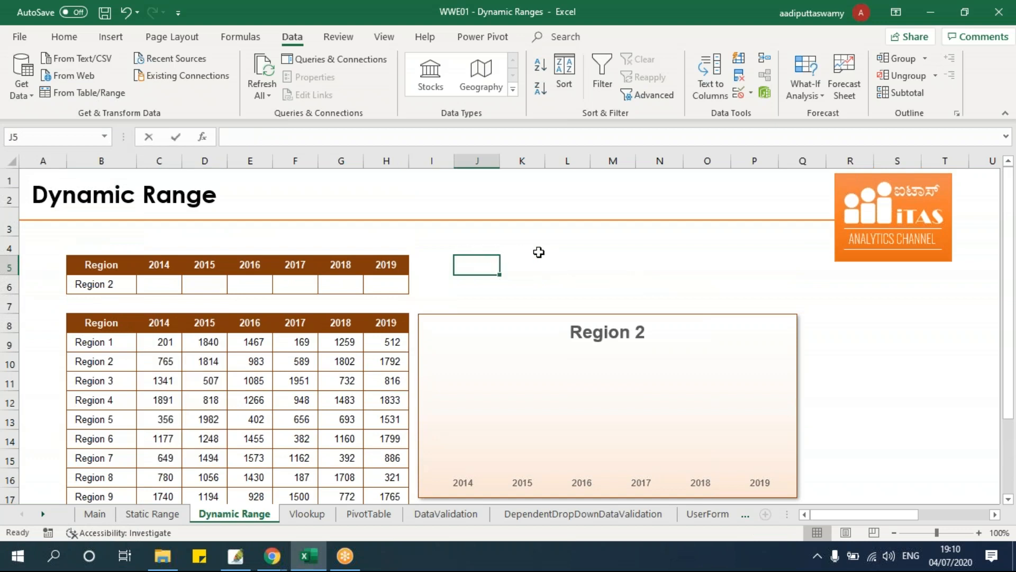
pyautogui.write('=counta')
pyautogui.press('Tab')
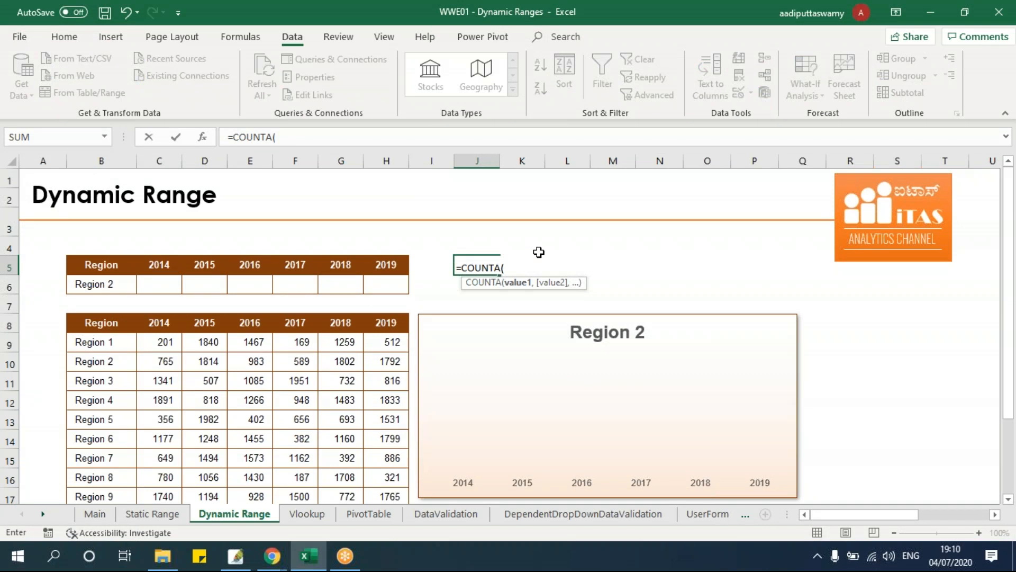
pyautogui.click(100, 342)
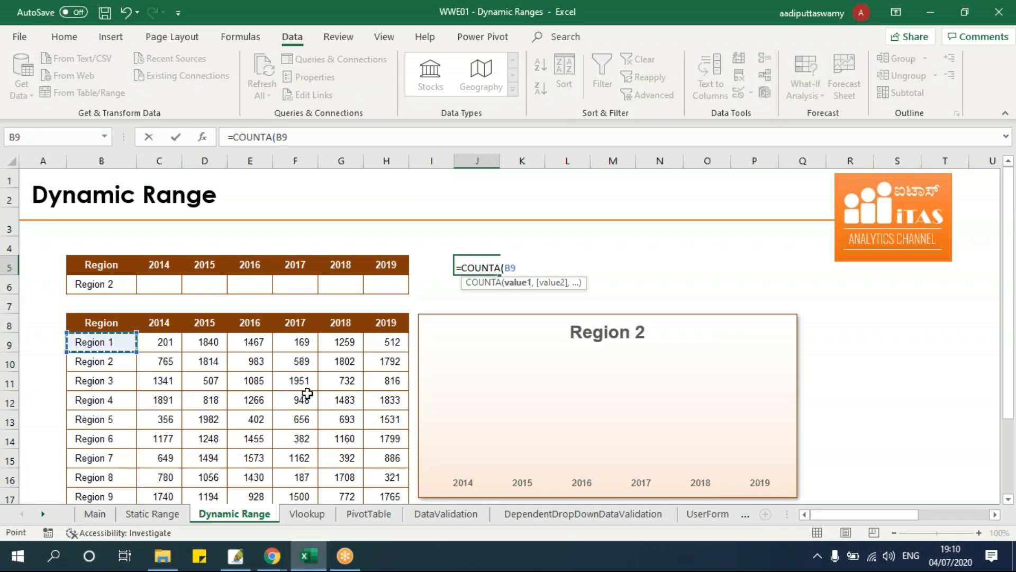
pyautogui.hotkey('ctrl', 'shift', 'Down')
pyautogui.hotkey('ctrl', 'shift', 'Down')
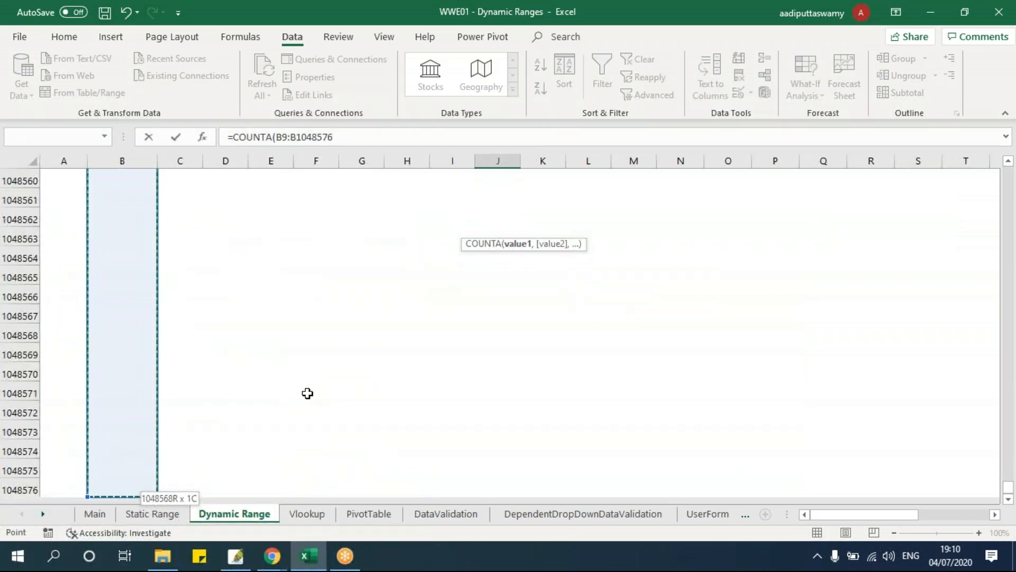
pyautogui.hotkey('ctrl', 'Return')
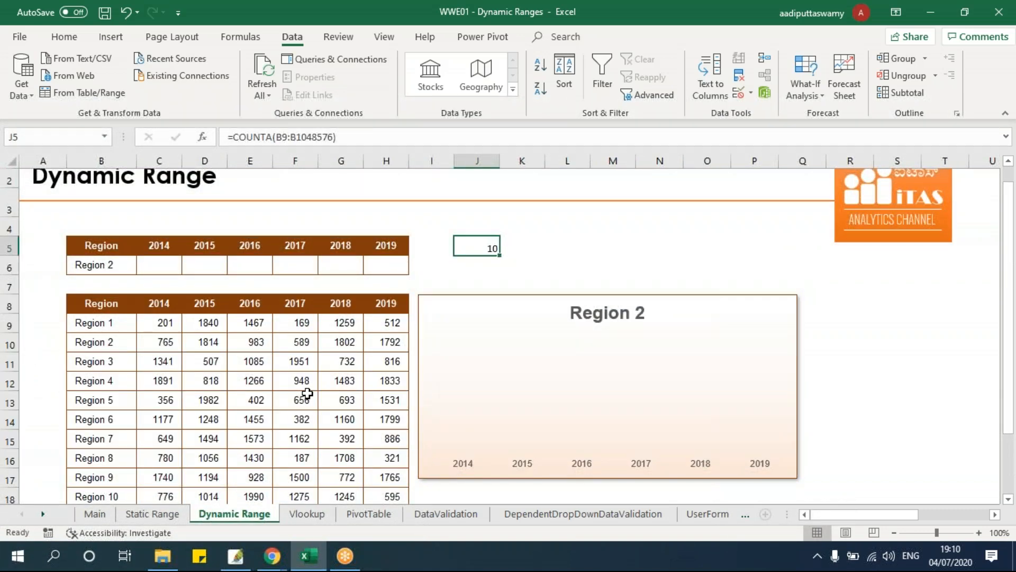
# Create a workbook-scoped defined name called rngRegion.
pyautogui.click(240, 37)
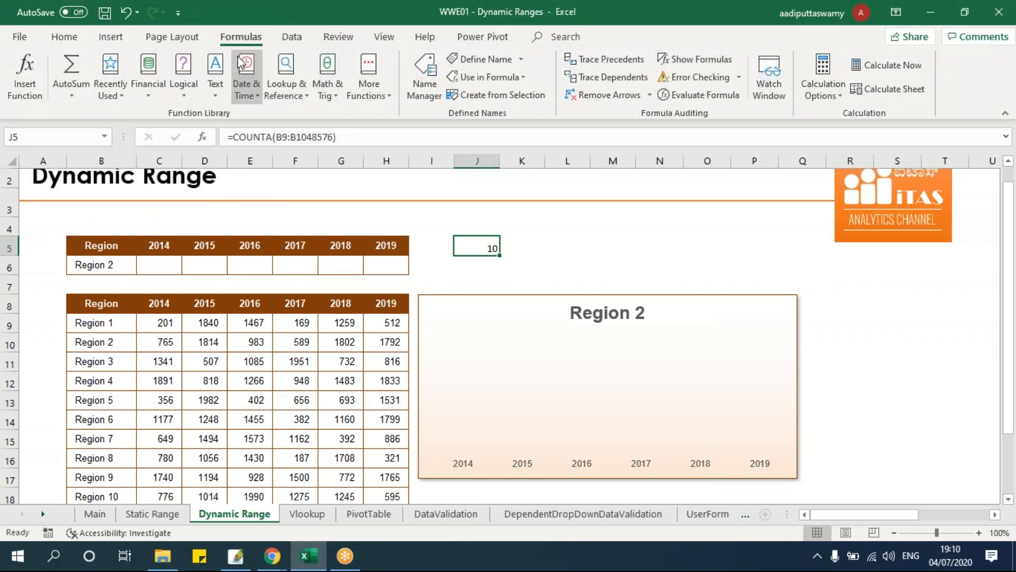
pyautogui.click(430, 84)
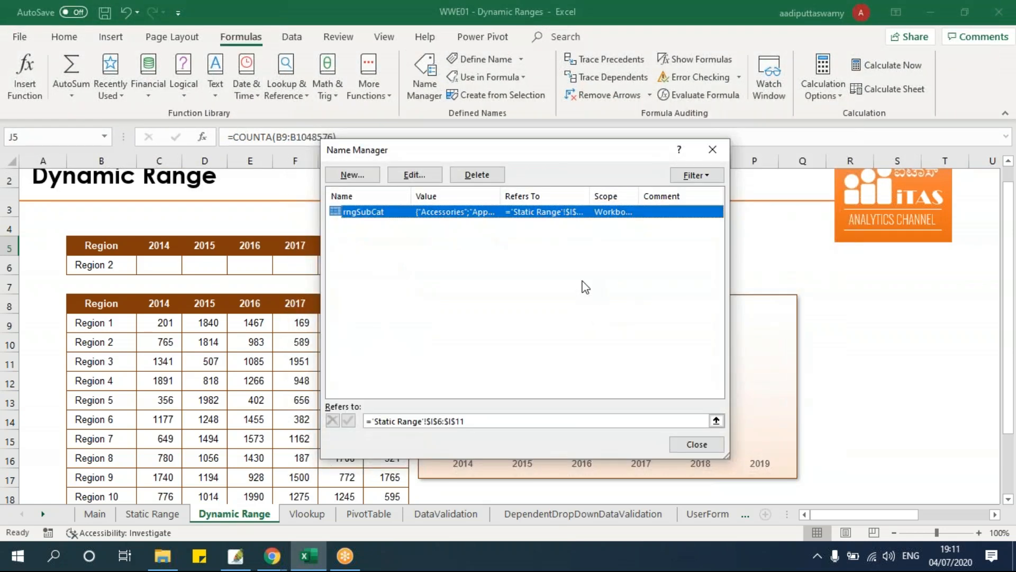
pyautogui.click(352, 174)
pyautogui.moveTo(533, 223); pyautogui.dragTo(616, 192)
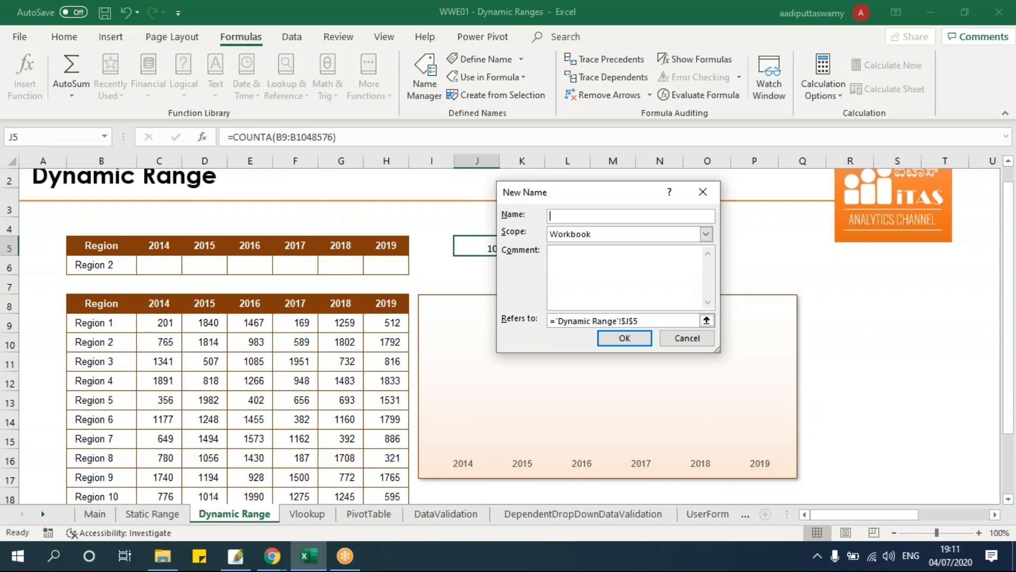
pyautogui.write('rngRegion')
pyautogui.moveTo(592, 216); pyautogui.dragTo(551, 216)
pyautogui.click(590, 216)
pyautogui.moveTo(600, 216); pyautogui.dragTo(547, 211)
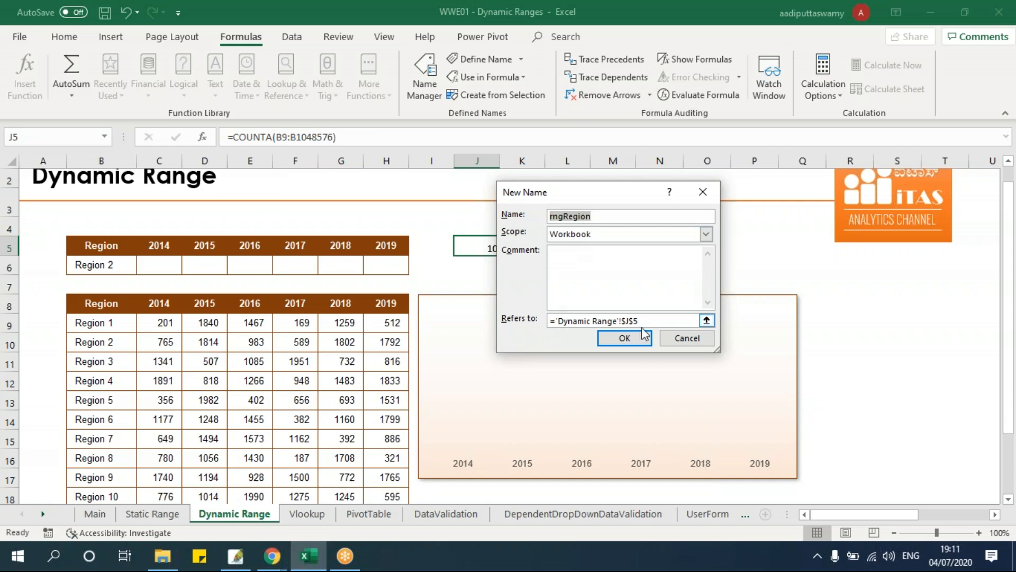
# Define rngRegion as =OFFSET('Dynamic Range'!$B$9,0,0,'Dynamic Range'!$J$5,1) and save the name.
pyautogui.moveTo(644, 321); pyautogui.dragTo(521, 324)
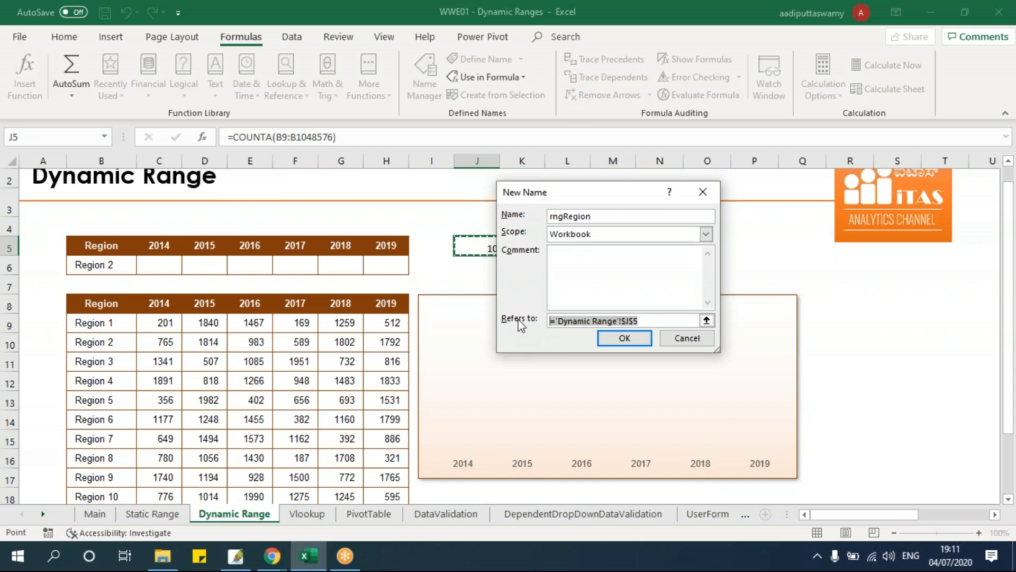
pyautogui.write('=')
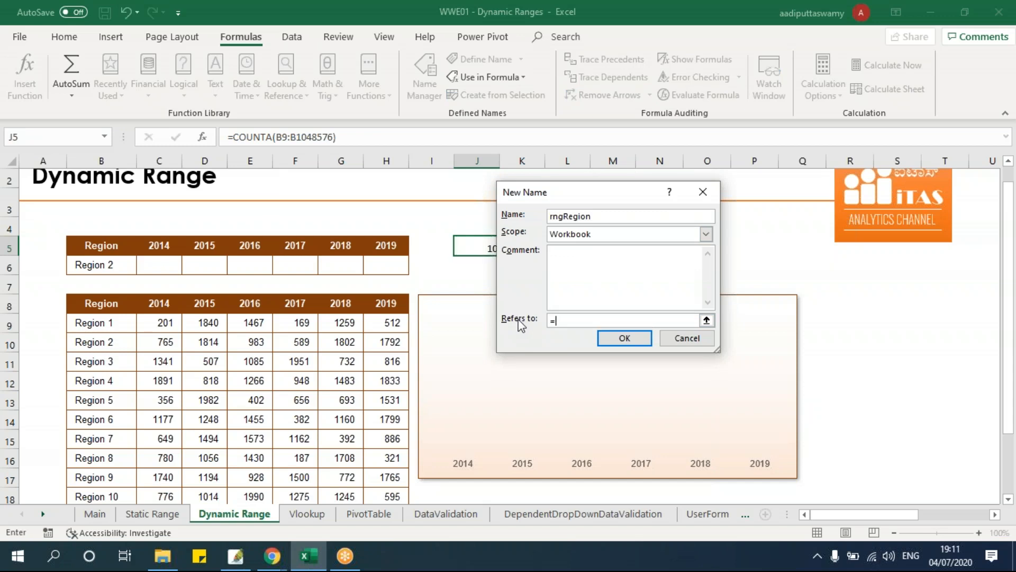
pyautogui.write('offset(')
pyautogui.click(125, 324)
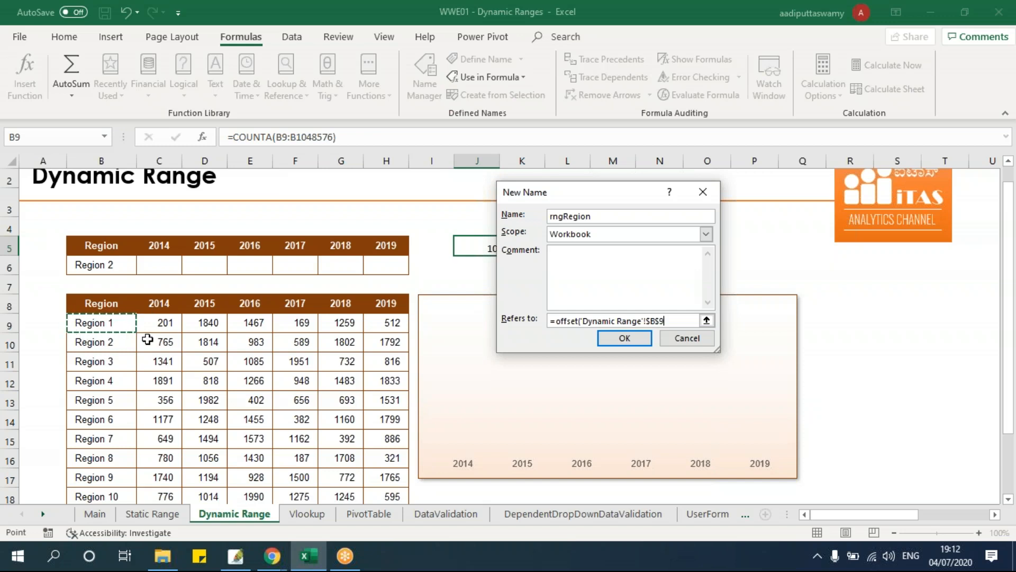
pyautogui.write(',')
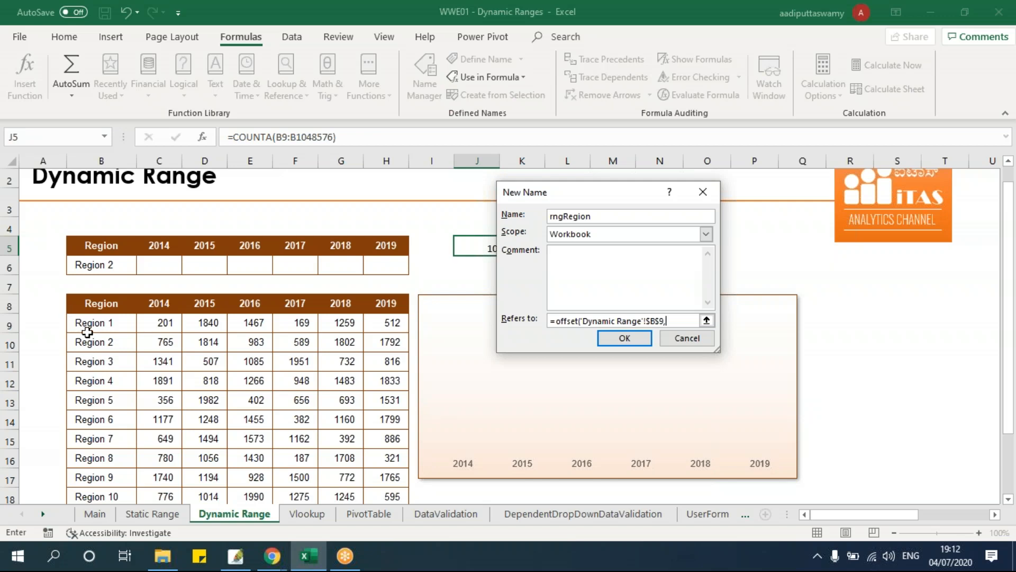
pyautogui.write('0,0,')
pyautogui.moveTo(598, 196); pyautogui.dragTo(695, 234)
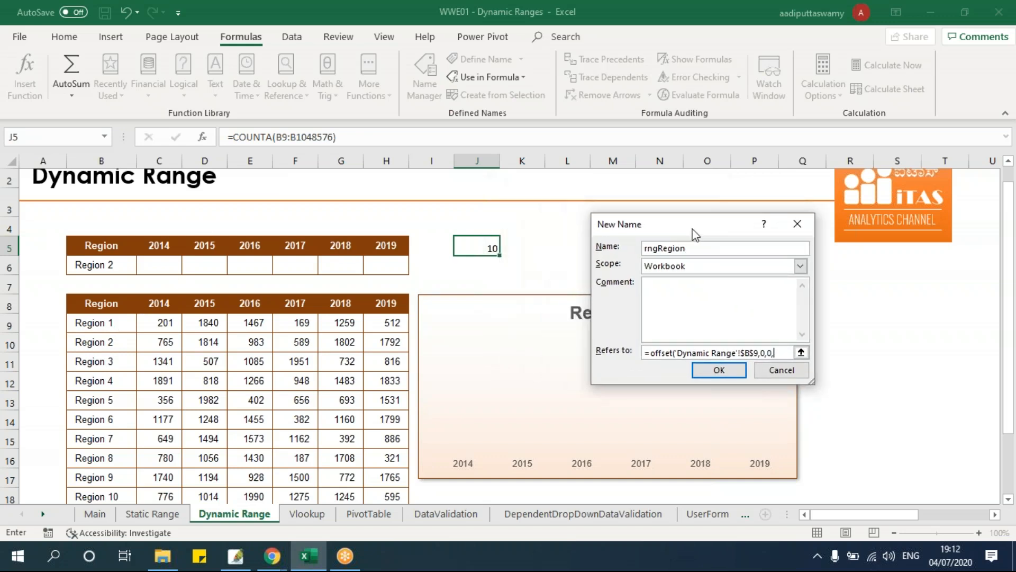
pyautogui.click(486, 245)
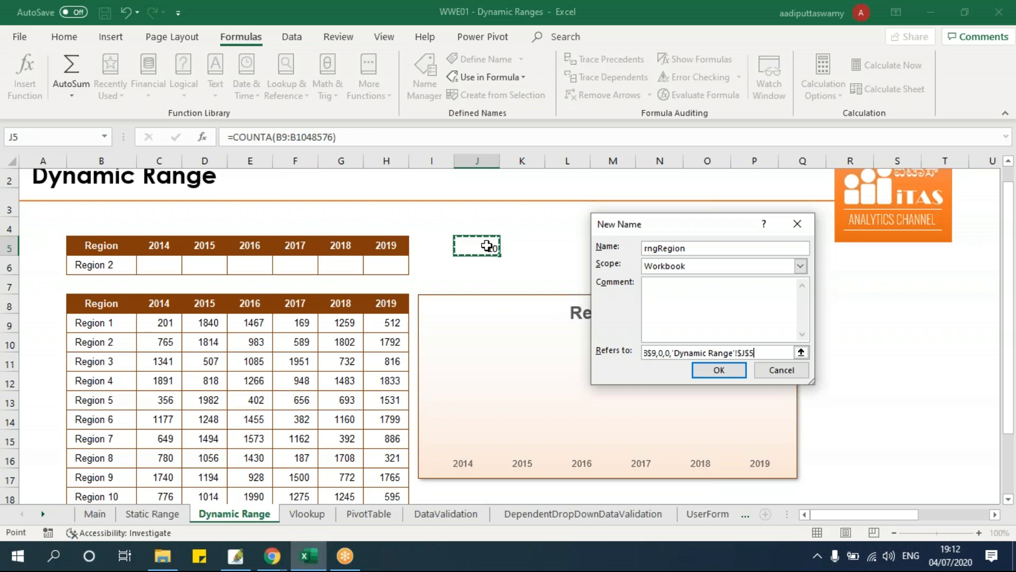
pyautogui.write(',1)')
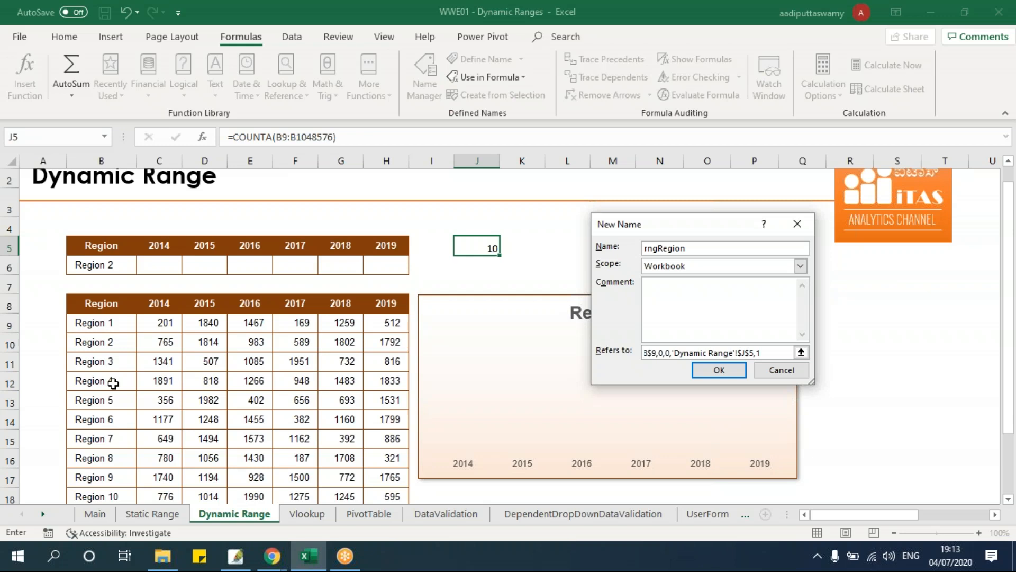
pyautogui.click(718, 371)
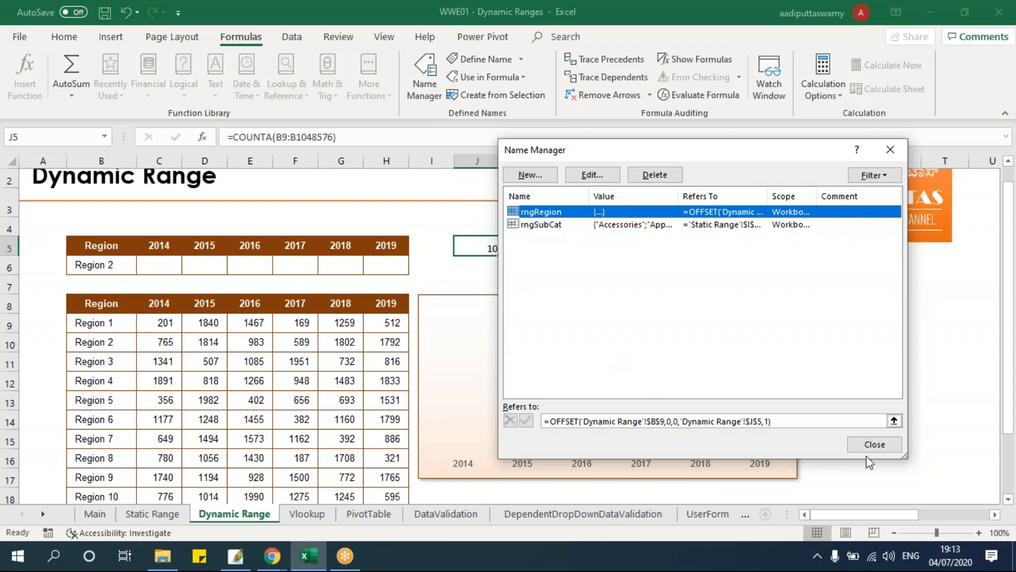
pyautogui.click(871, 443)
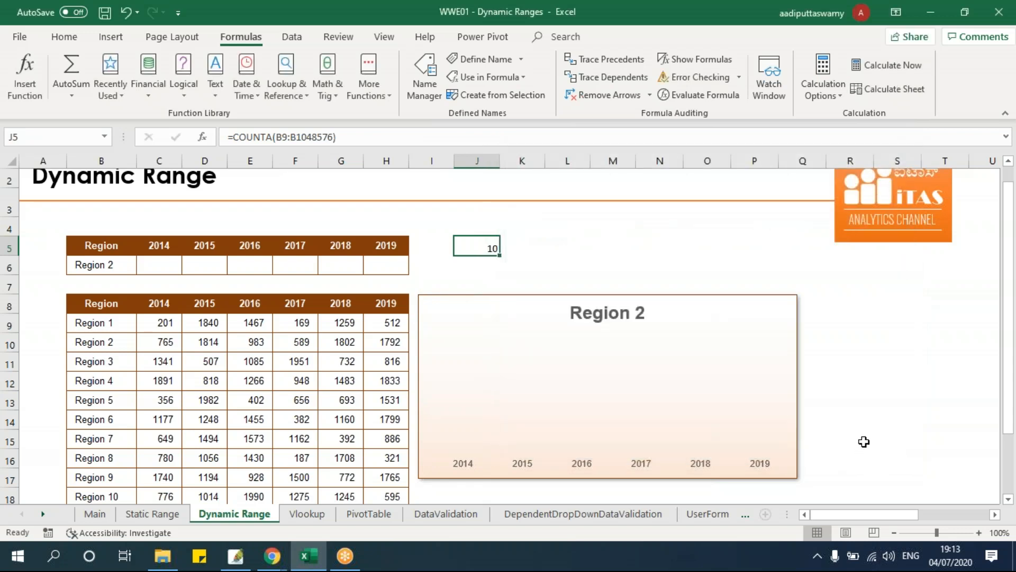
# Change the list source of B6's data validation to =rngRegion.
pyautogui.click(117, 266)
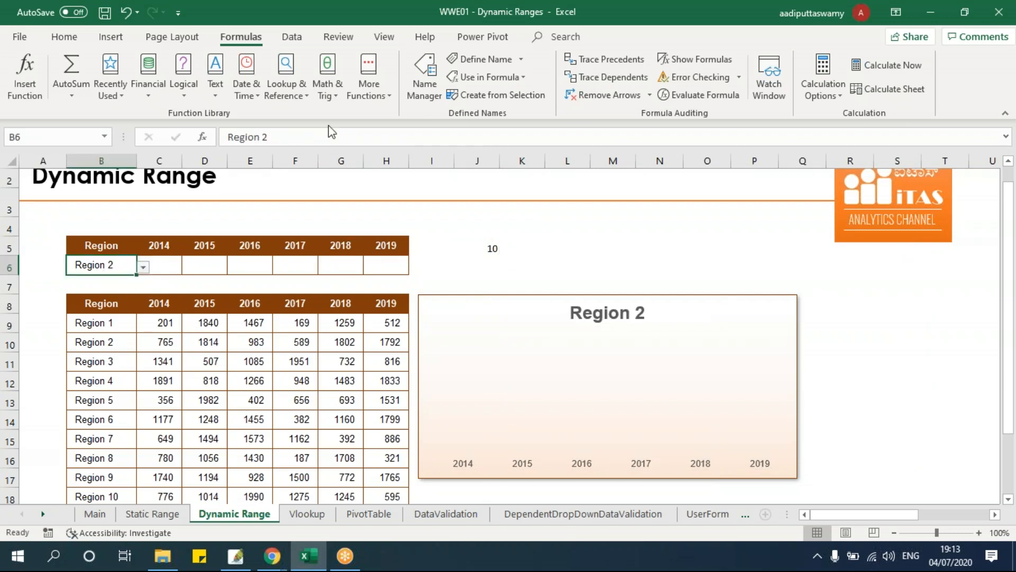
pyautogui.click(292, 39)
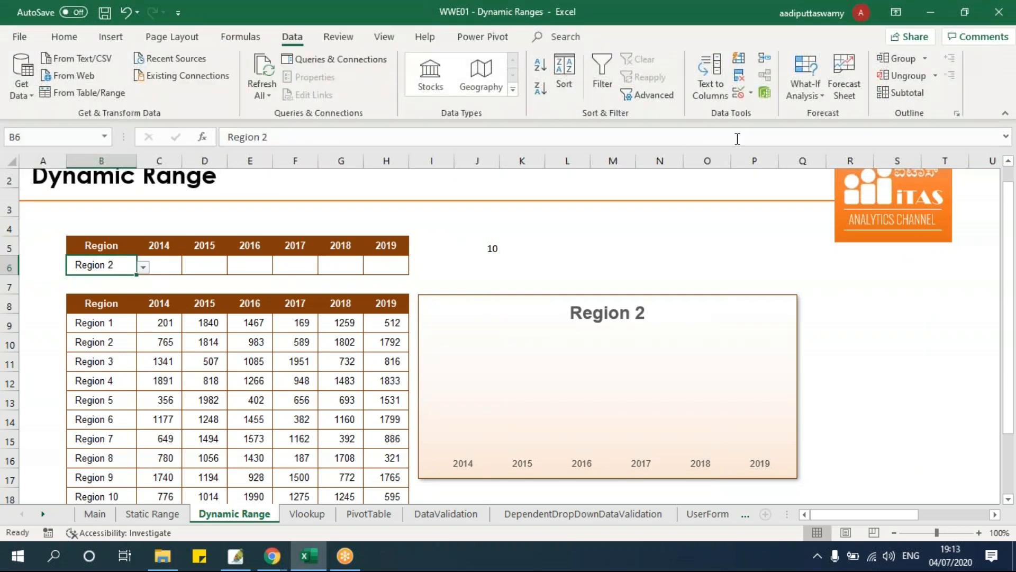
pyautogui.click(751, 93)
pyautogui.click(781, 107)
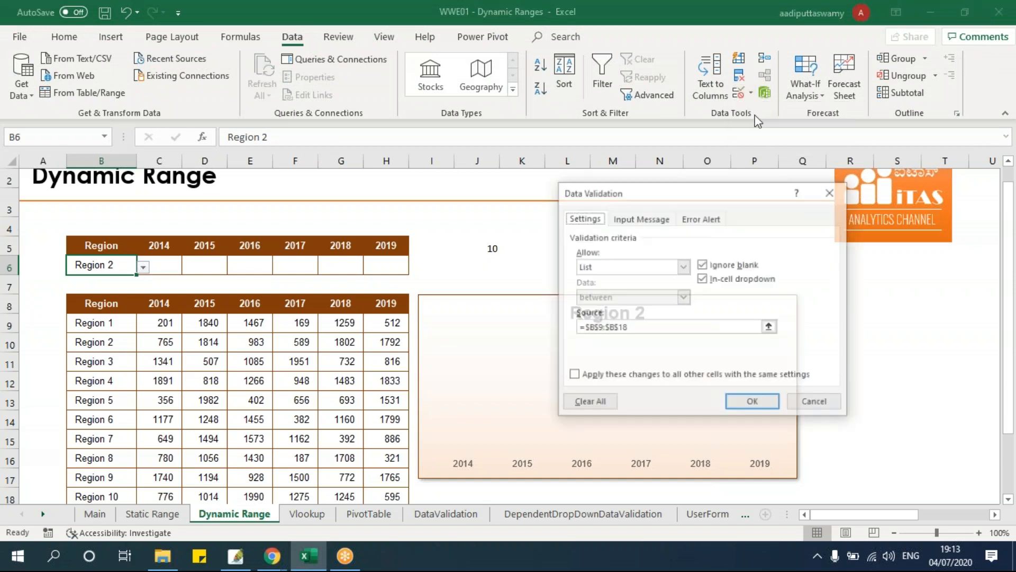
pyautogui.click(648, 328)
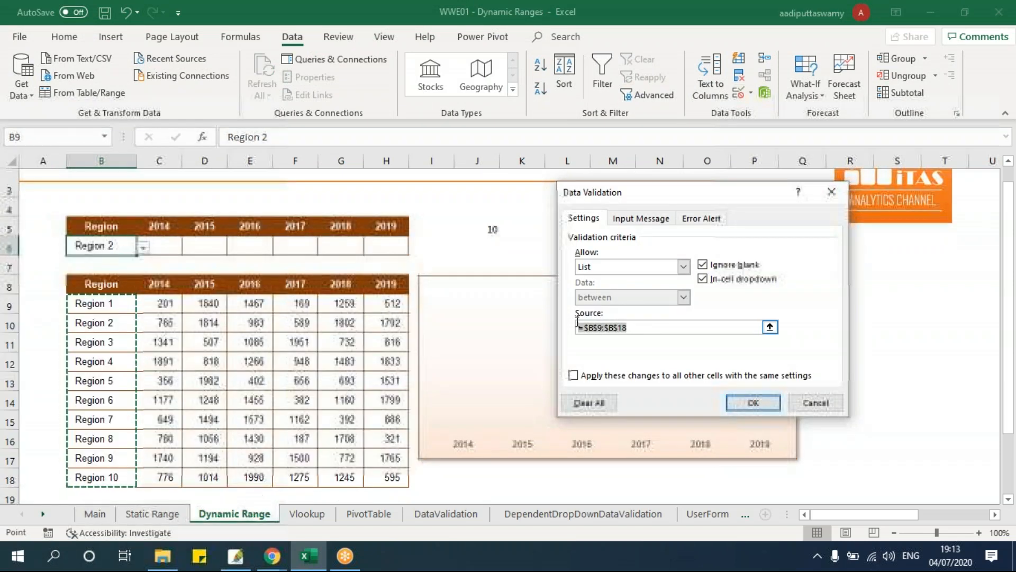
pyautogui.write('=rngRegion')
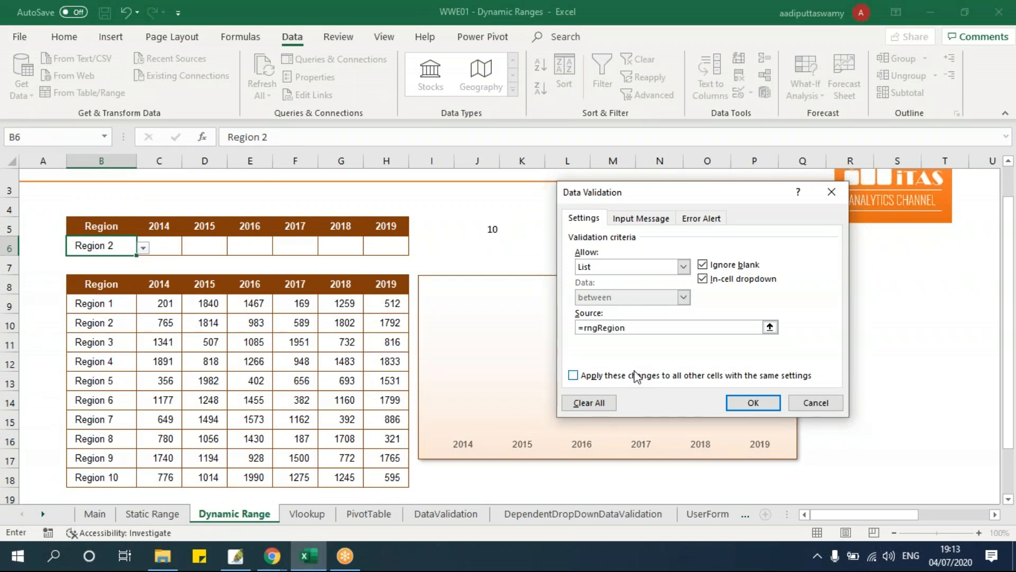
pyautogui.click(774, 403)
pyautogui.click(843, 336)
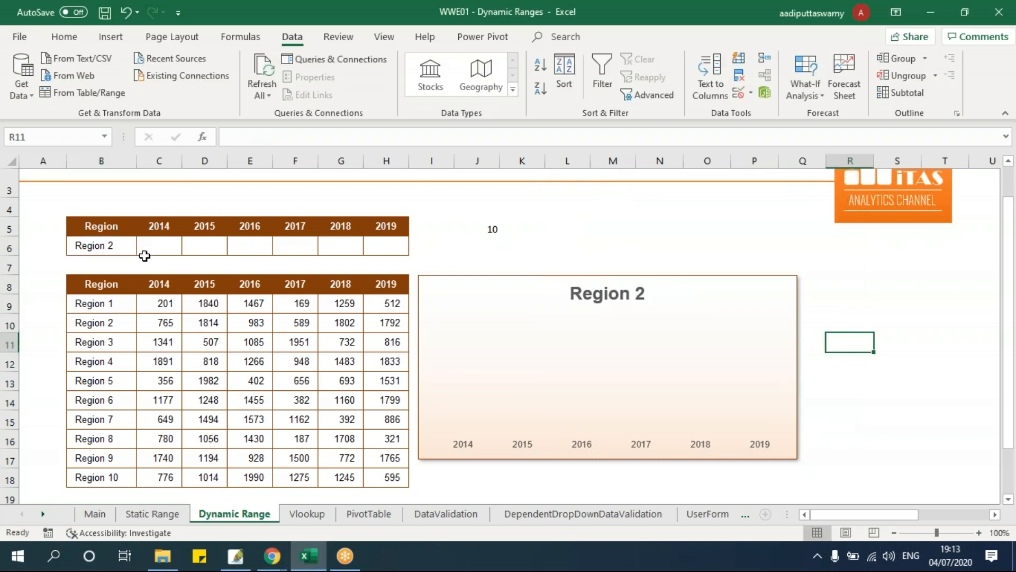
# Try the B6 dropdown with Region 1 and Region 2, and leave it set to Region 10.
pyautogui.click(132, 247)
pyautogui.click(144, 248)
pyautogui.moveTo(142, 284); pyautogui.dragTo(143, 272)
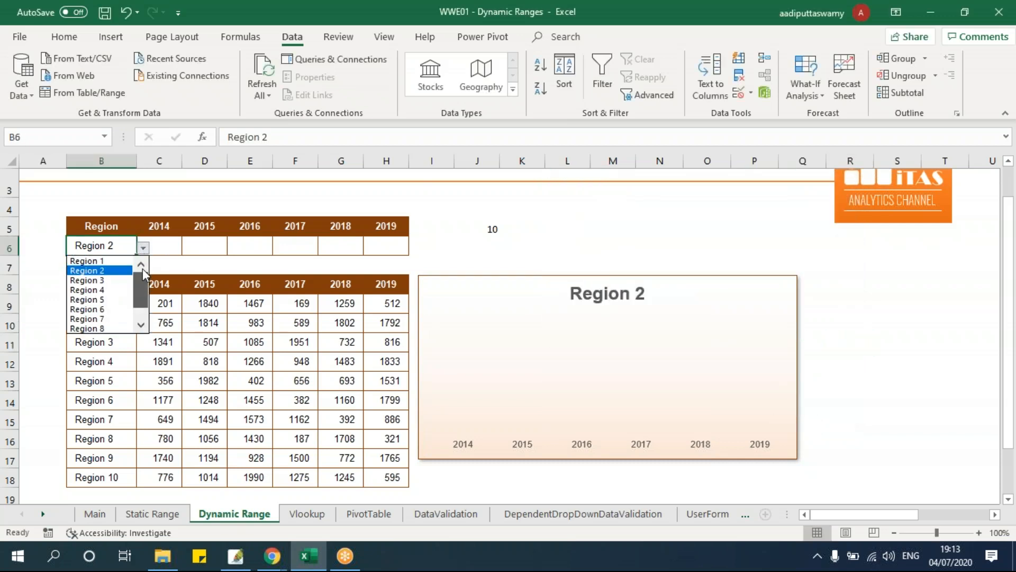
pyautogui.click(111, 262)
pyautogui.click(143, 248)
pyautogui.click(119, 270)
pyautogui.click(143, 248)
pyautogui.moveTo(142, 280); pyautogui.dragTo(142, 316)
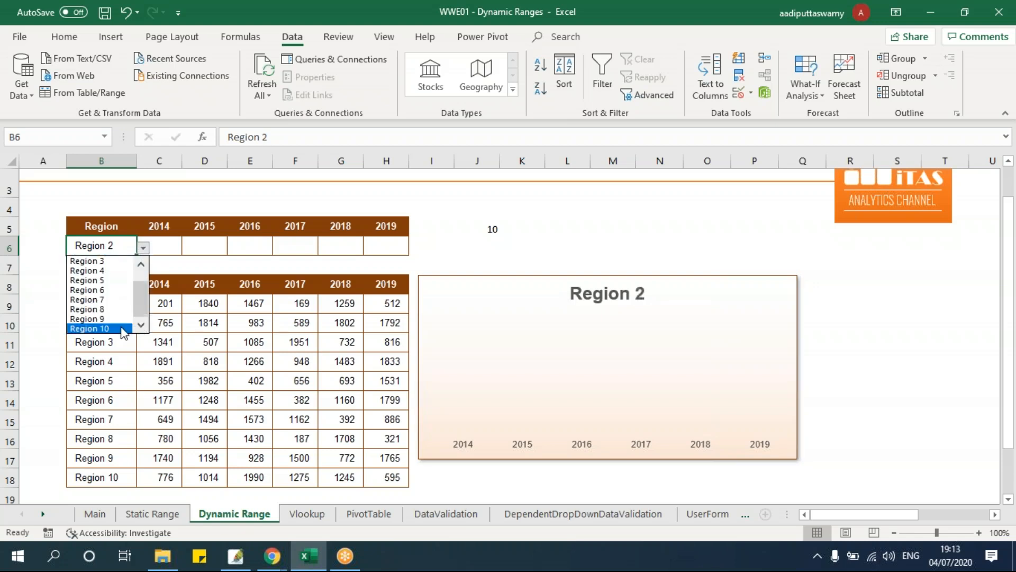
pyautogui.click(119, 328)
pyautogui.click(117, 321)
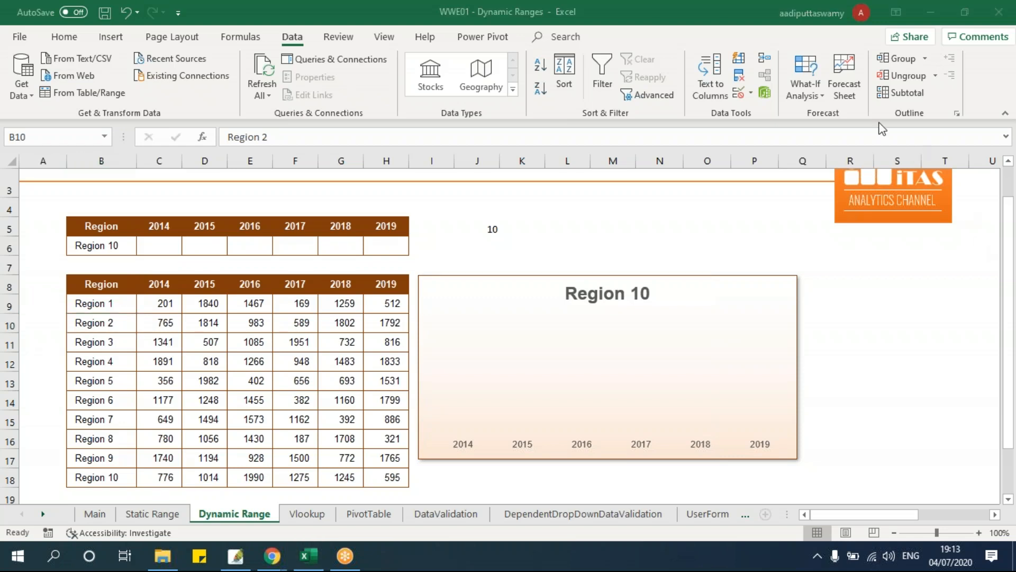
# Copy the Region 11 to Region 20 rows from AA8:AG17 and paste them below Region 10, starting at B19.
pyautogui.click(843, 516)
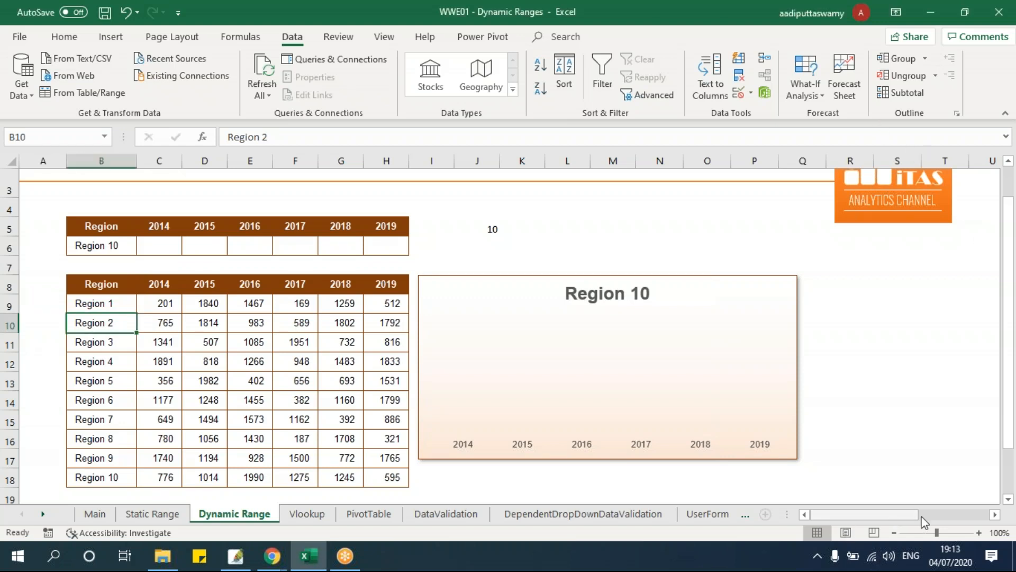
pyautogui.click(974, 515)
pyautogui.moveTo(345, 286); pyautogui.dragTo(636, 459)
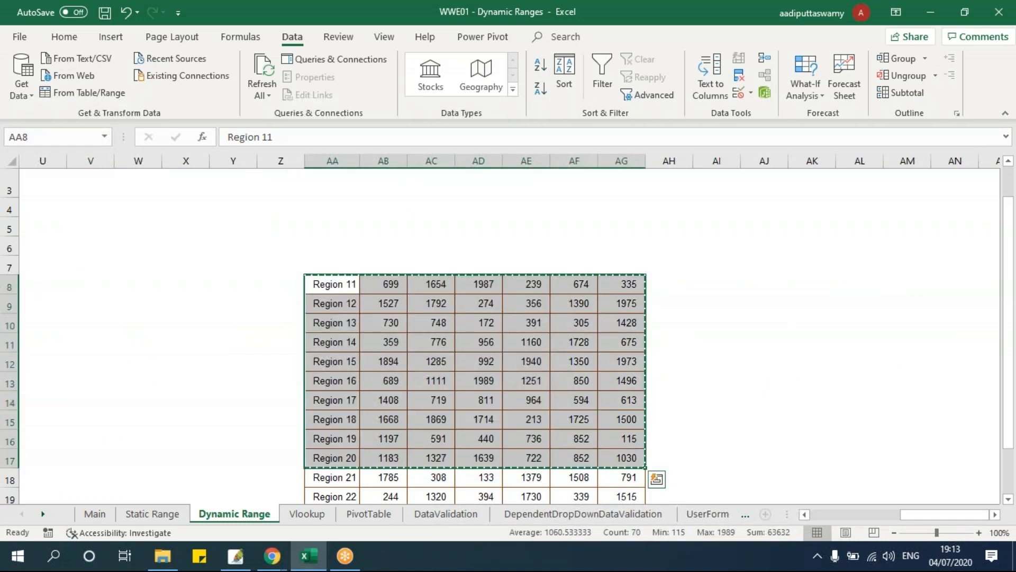
pyautogui.hotkey('ctrl', 'c')
pyautogui.moveTo(920, 516); pyautogui.dragTo(815, 518)
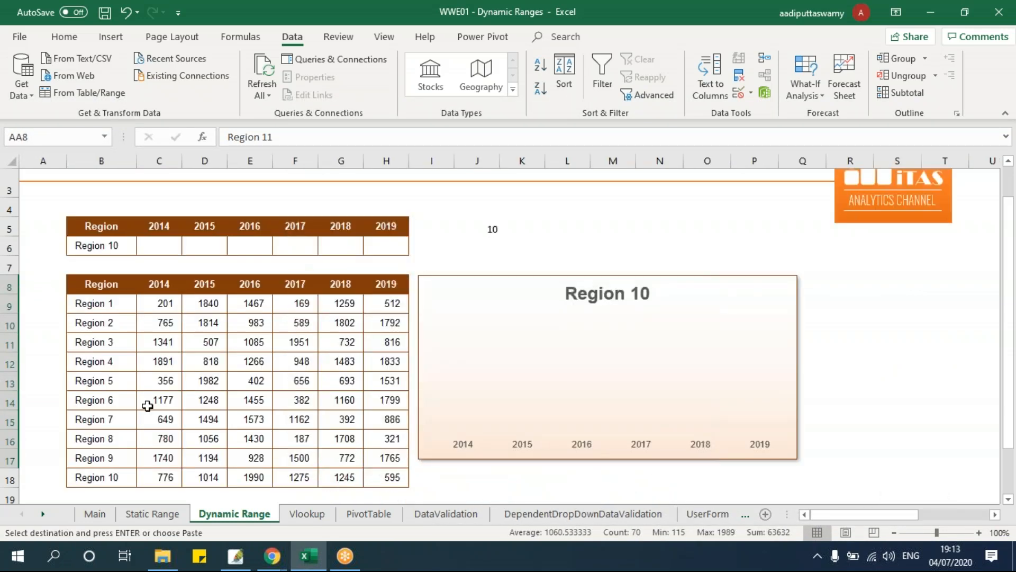
pyautogui.scroll(-1, 147, 406)
pyautogui.click(114, 427)
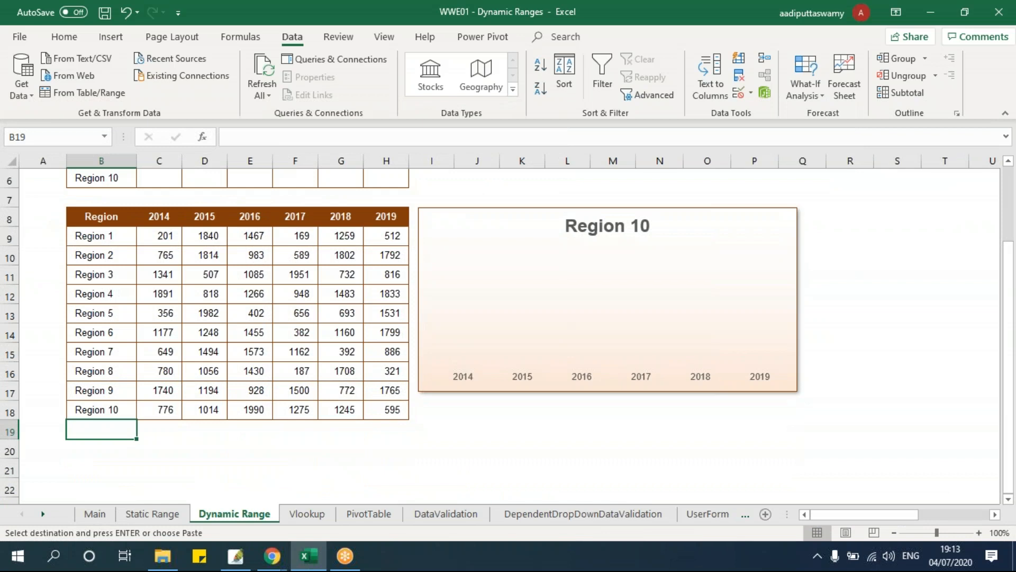
pyautogui.hotkey('ctrl', 'v')
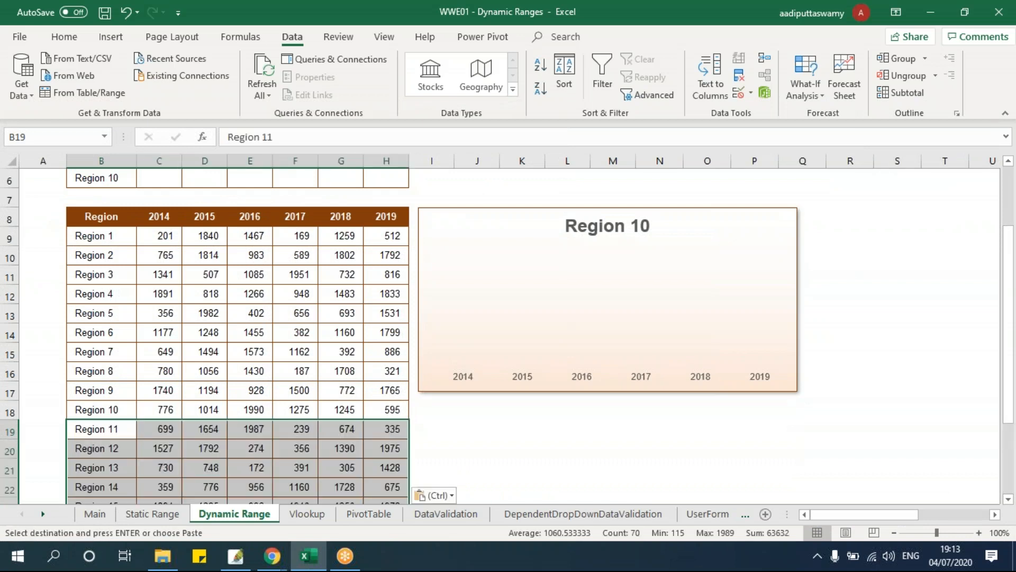
# Check the region count in J5 and look through the B6 dropdown for the added regions.
pyautogui.click(159, 372)
pyautogui.scroll(2, 291, 396)
pyautogui.click(493, 269)
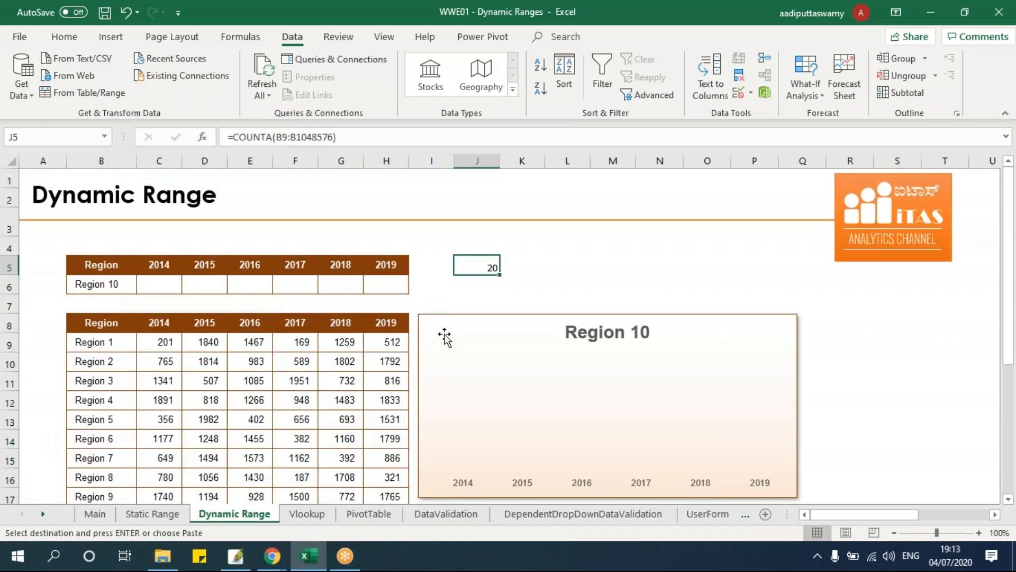
pyautogui.click(125, 285)
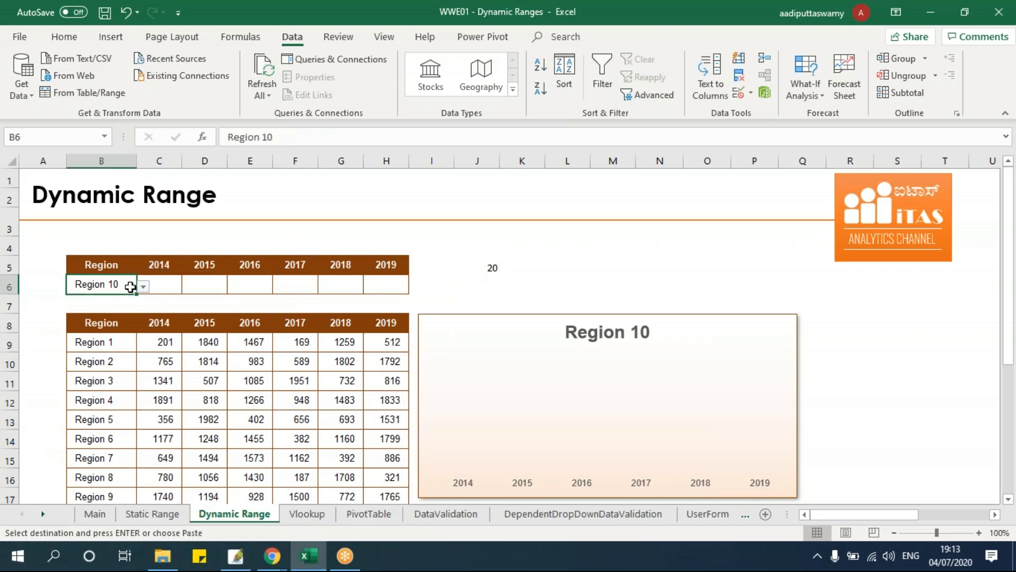
pyautogui.click(143, 289)
pyautogui.moveTo(146, 341)
pyautogui.mouseDown()
pyautogui.moveTo(143, 352)
pyautogui.moveTo(143, 319)
pyautogui.moveTo(145, 359)
pyautogui.mouseUp()
pyautogui.click(225, 360)
# Delete the contents of the Region 11 to Region 20 rows in B19:H28.
pyautogui.scroll(-1, 205, 372)
pyautogui.click(204, 374)
pyautogui.scroll(-3, 204, 373)
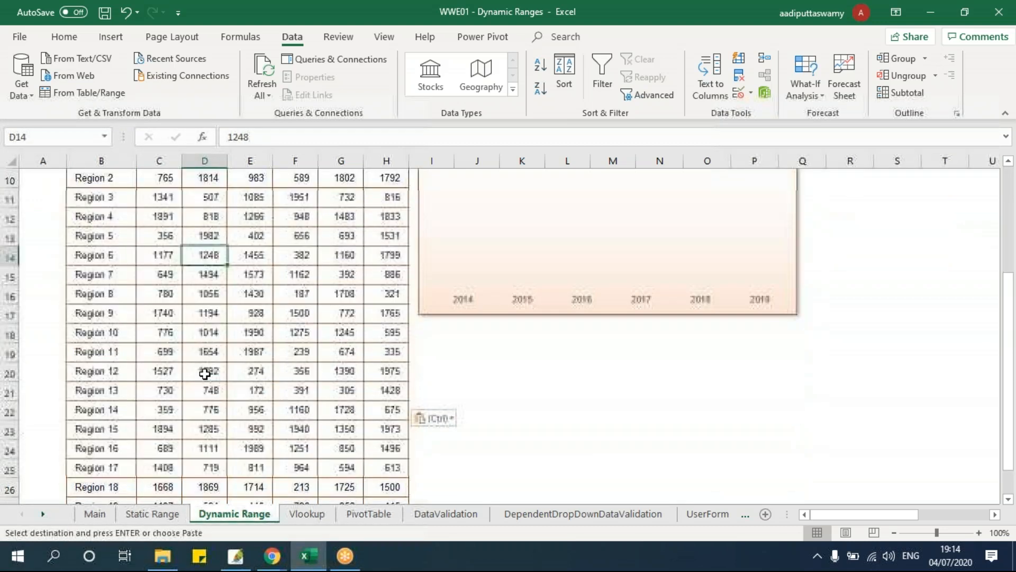
pyautogui.click(118, 294)
pyautogui.hotkey('ctrl', 'shift', 'Right')
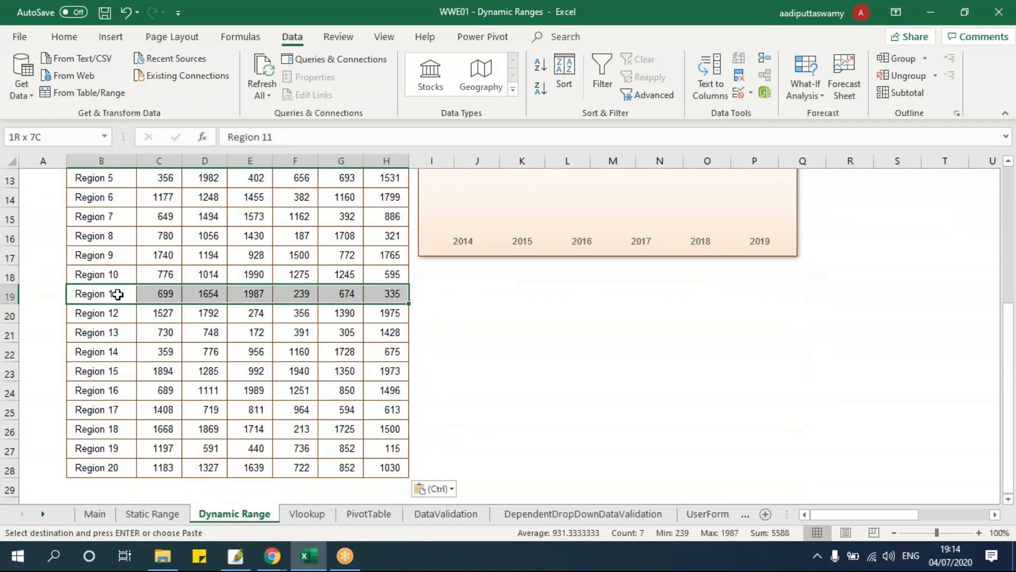
pyautogui.hotkey('ctrl', 'shift', 'Down')
pyautogui.press('Delete')
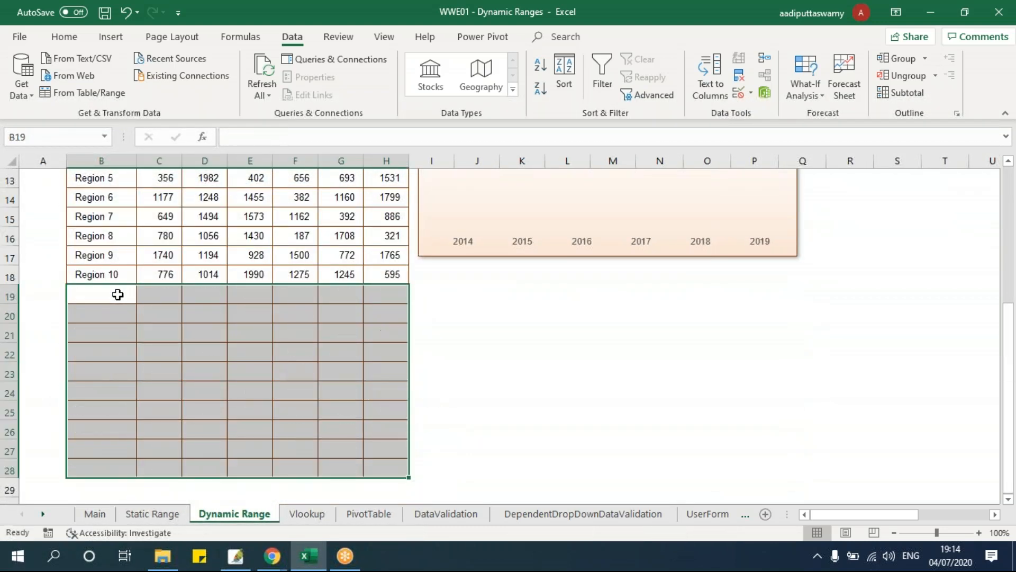
# Check the count in J5 and the B6 dropdown's entries with the extra regions removed.
pyautogui.scroll(4, 118, 294)
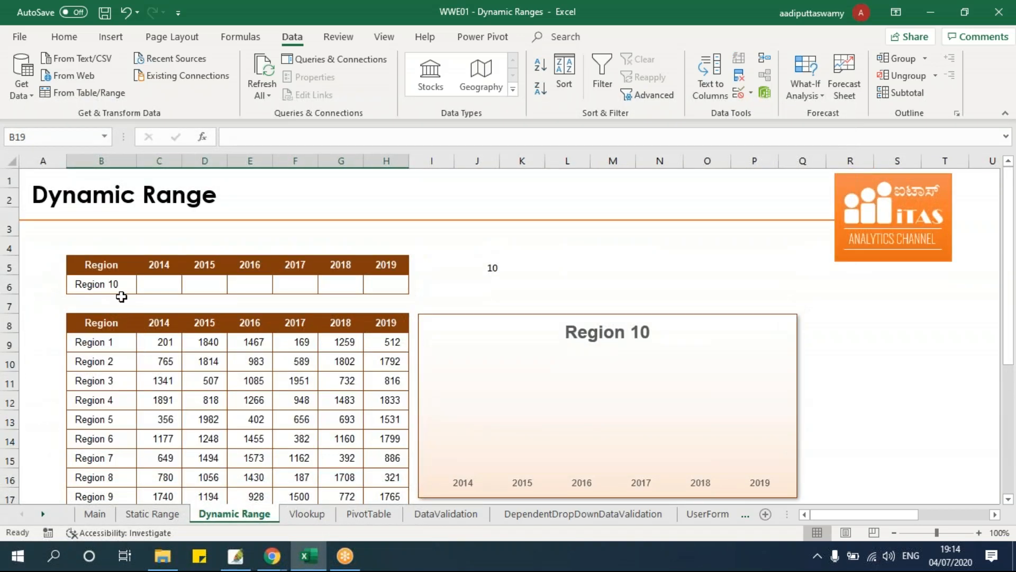
pyautogui.click(117, 284)
pyautogui.click(143, 286)
pyautogui.moveTo(140, 331)
pyautogui.mouseDown()
pyautogui.moveTo(142, 320)
pyautogui.moveTo(141, 347)
pyautogui.mouseUp()
pyautogui.click(188, 416)
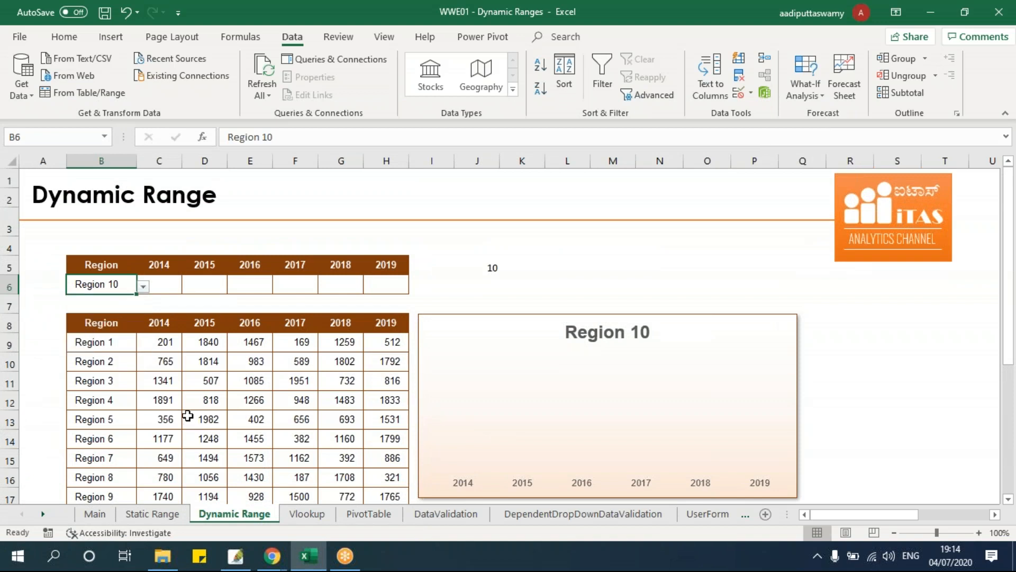
# Undo the deletion of the Region 11 to Region 20 rows.
pyautogui.hotkey('ctrl', 'z')
pyautogui.click(173, 392)
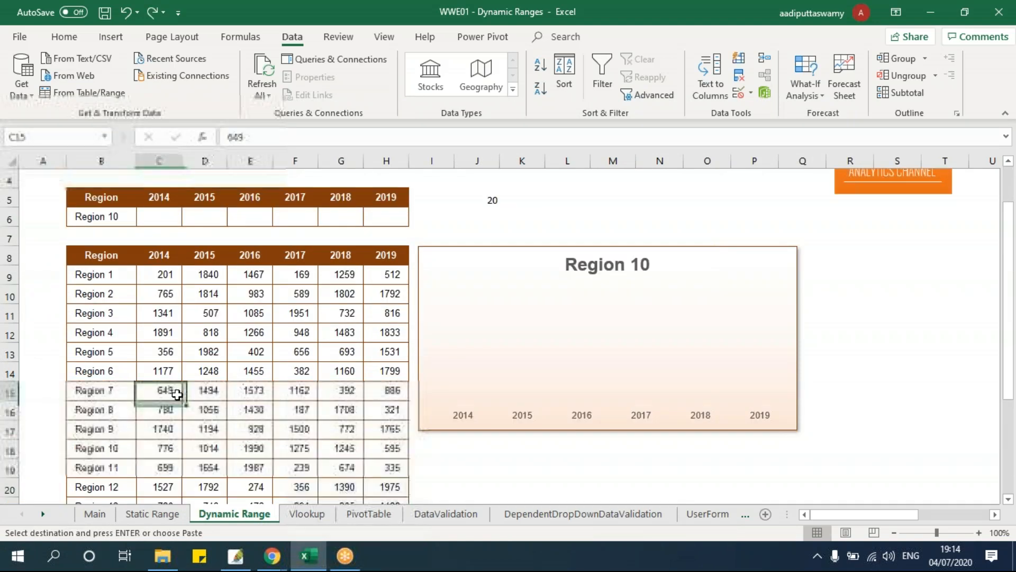
pyautogui.scroll(-3, 159, 429)
pyautogui.scroll(-1, 159, 431)
pyautogui.moveTo(118, 426); pyautogui.dragTo(377, 476)
pyautogui.scroll(5, 238, 371)
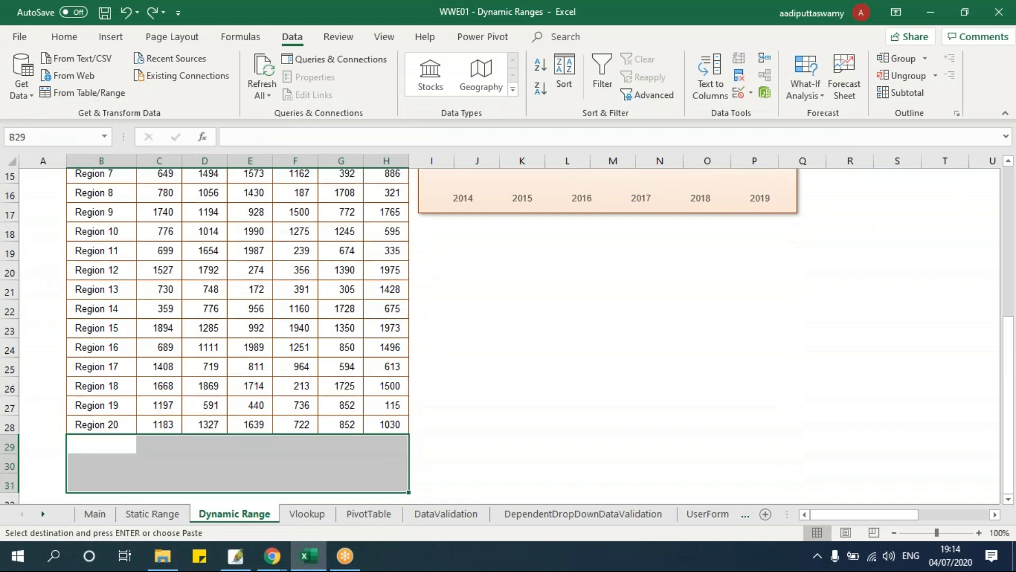
# Choose Region 1 from the region dropdown in B6.
pyautogui.click(132, 289)
pyautogui.click(143, 287)
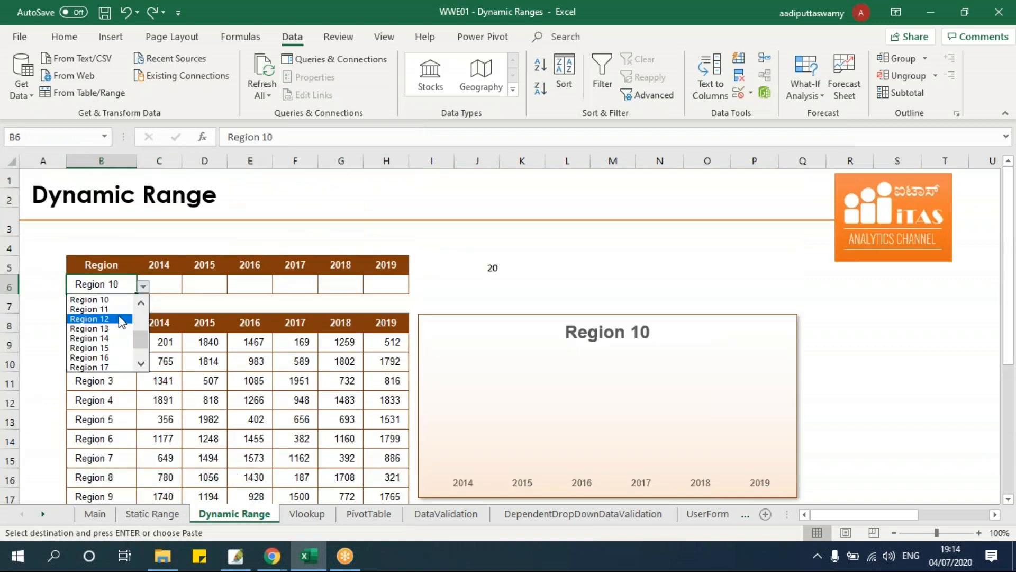
pyautogui.scroll(3, 141, 339)
pyautogui.click(120, 299)
pyautogui.click(205, 384)
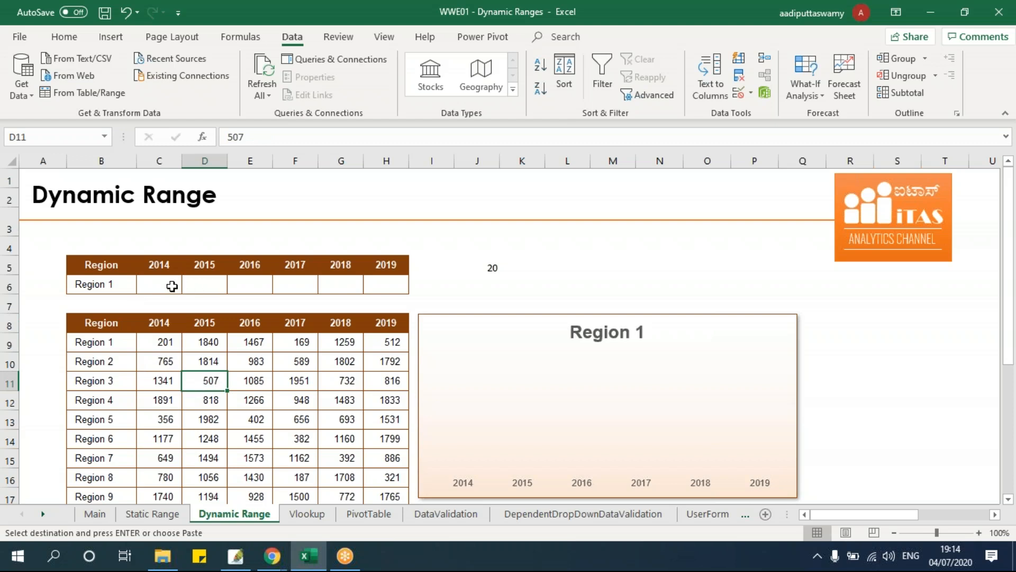
# Compare the empty year cells C6:H6 with the Region 1 figures in row 9 of the data table.
pyautogui.moveTo(164, 286); pyautogui.dragTo(376, 288)
pyautogui.click(299, 343)
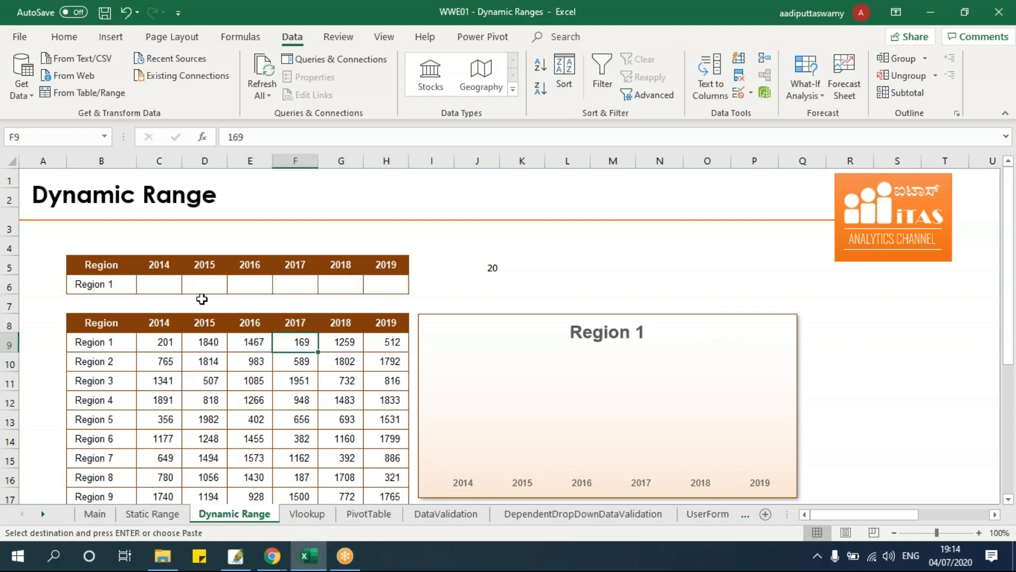
pyautogui.click(168, 284)
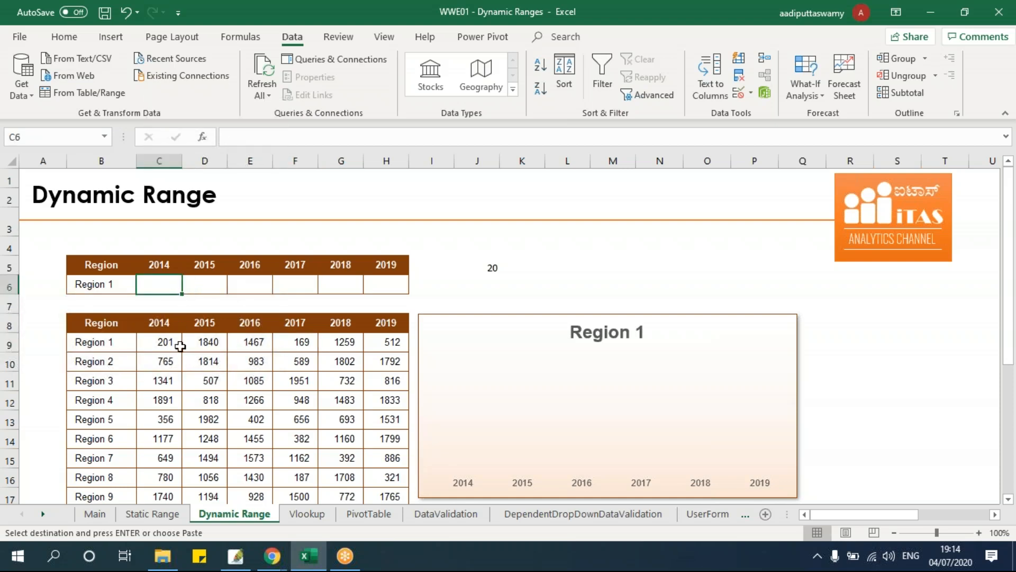
pyautogui.click(105, 286)
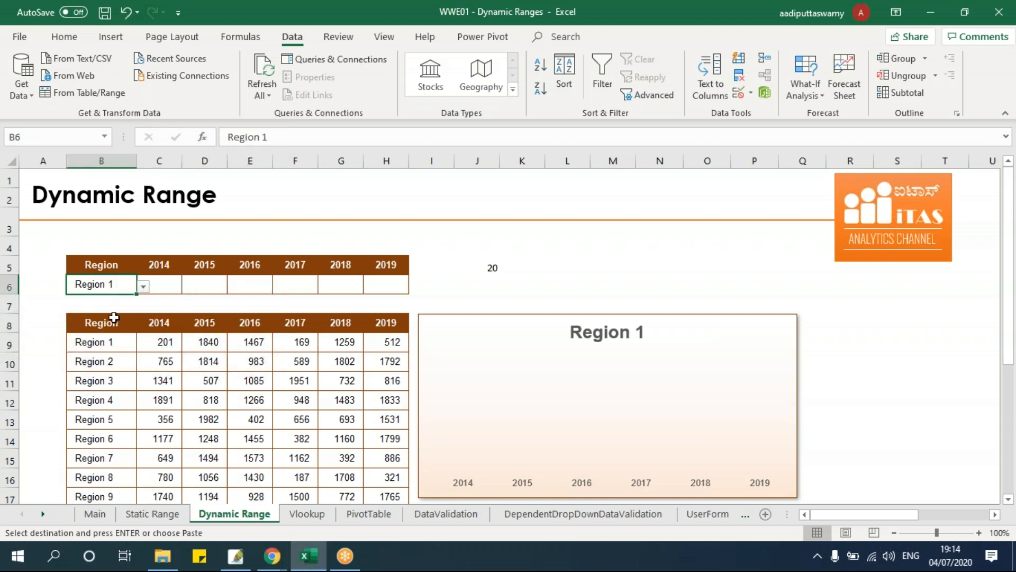
pyautogui.click(160, 285)
pyautogui.moveTo(163, 284); pyautogui.dragTo(390, 284)
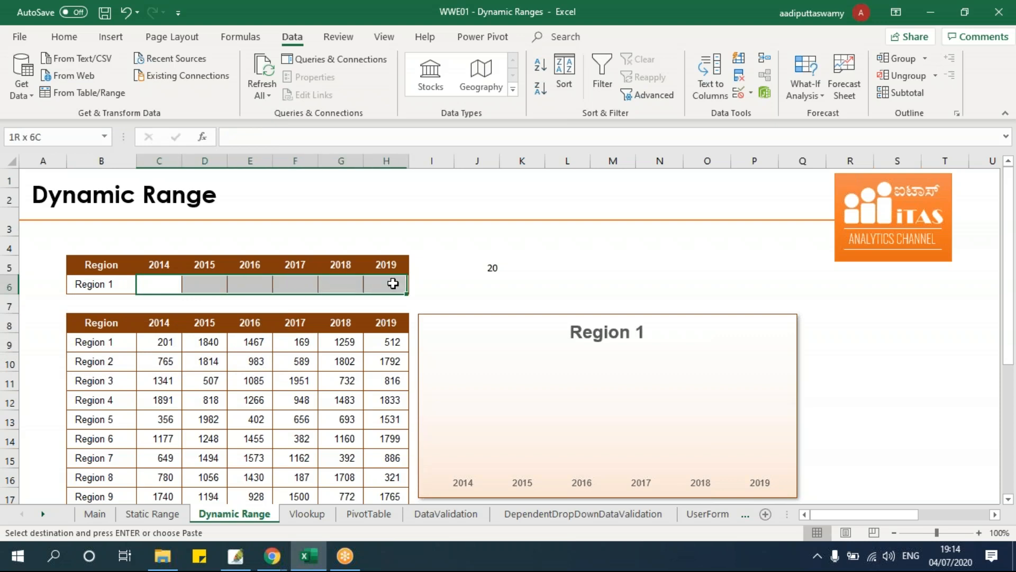
pyautogui.click(152, 343)
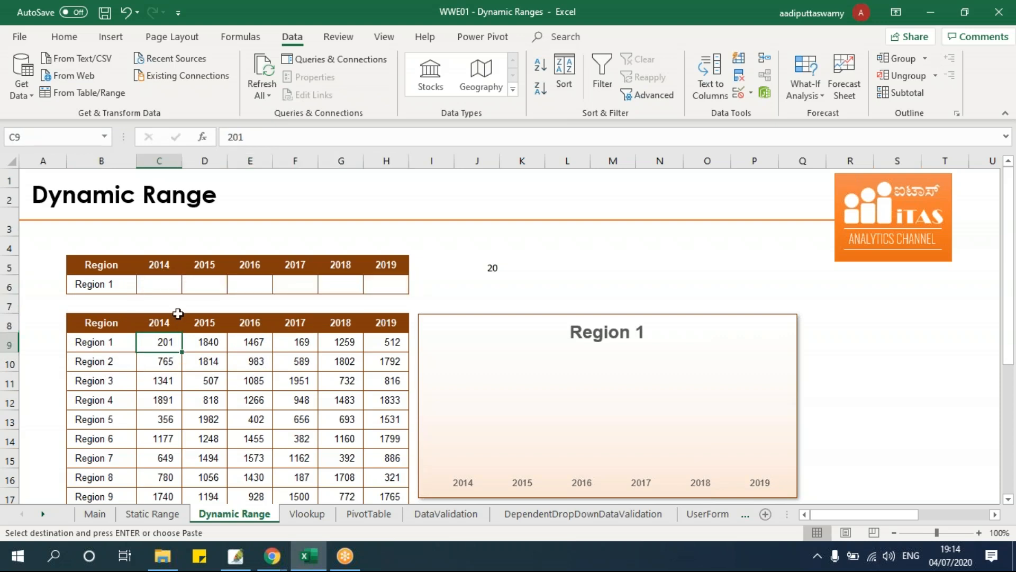
pyautogui.click(160, 286)
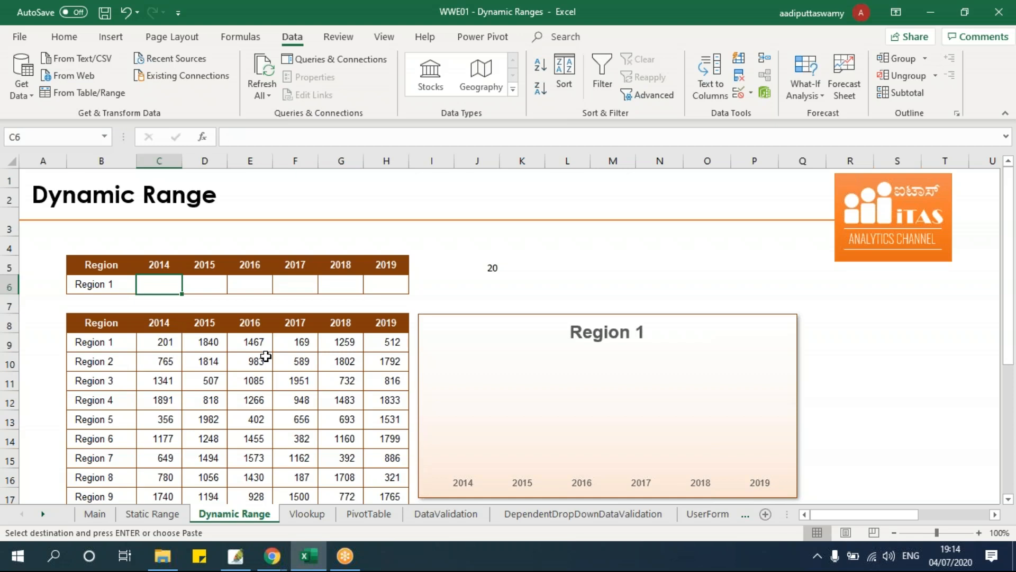
# Delete the contents of the Region 11 to Region 20 rows below Region 10 in the data table.
pyautogui.click(106, 381)
pyautogui.scroll(-4, 159, 394)
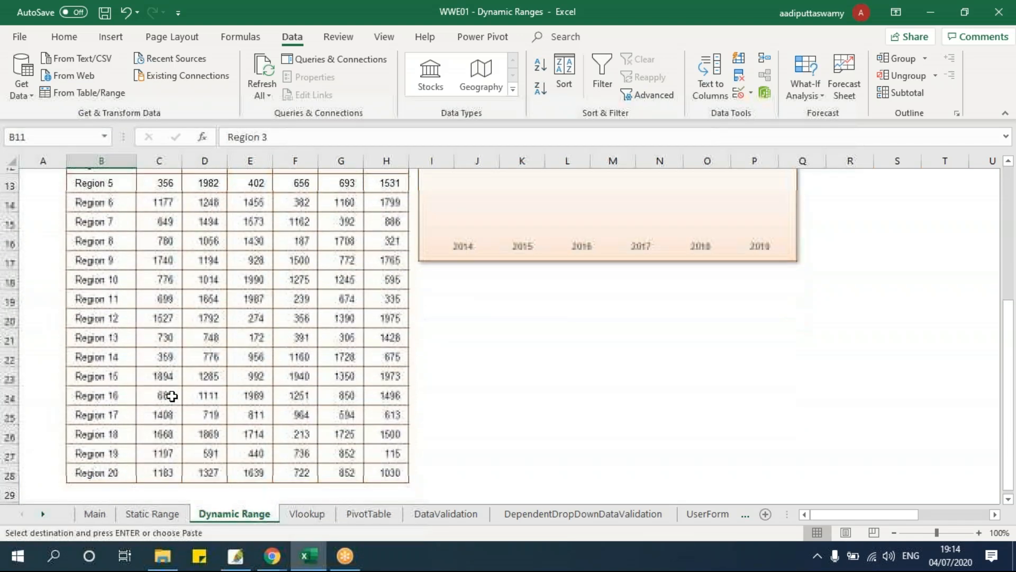
pyautogui.moveTo(114, 294); pyautogui.dragTo(392, 465)
pyautogui.press('Delete')
pyautogui.click(211, 277)
pyautogui.scroll(4, 259, 351)
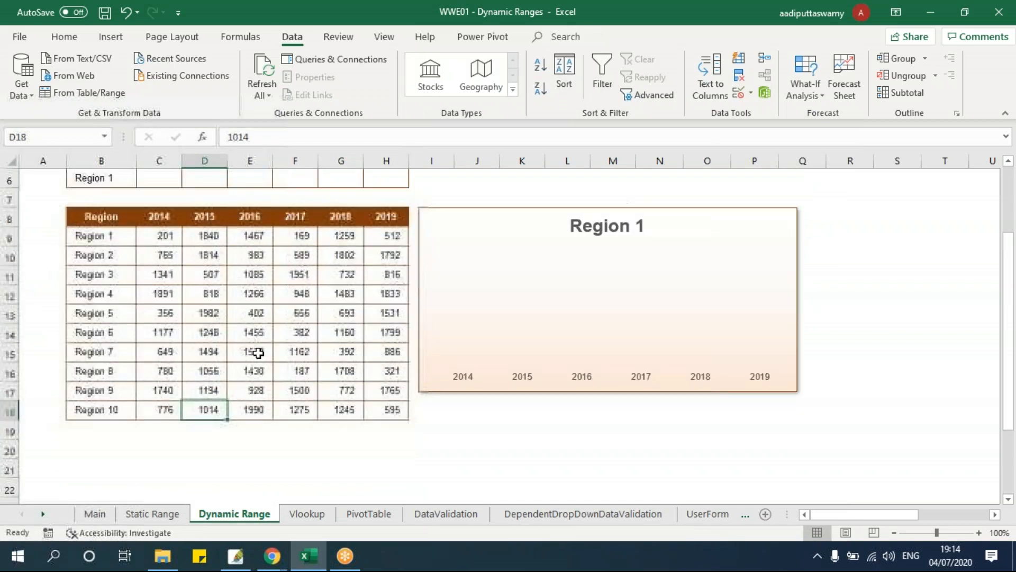
# Enter =VLOOKUP($B$6,$B$8:$H$18,2,0) in C6 to return the selected region's 2014 value.
pyautogui.click(154, 284)
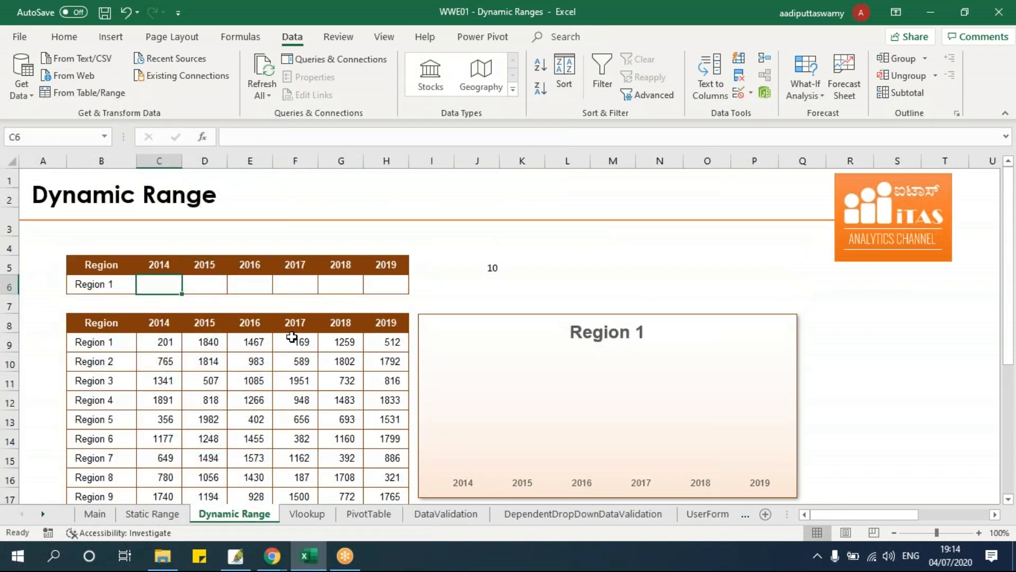
pyautogui.write('=vlookup')
pyautogui.press('Tab')
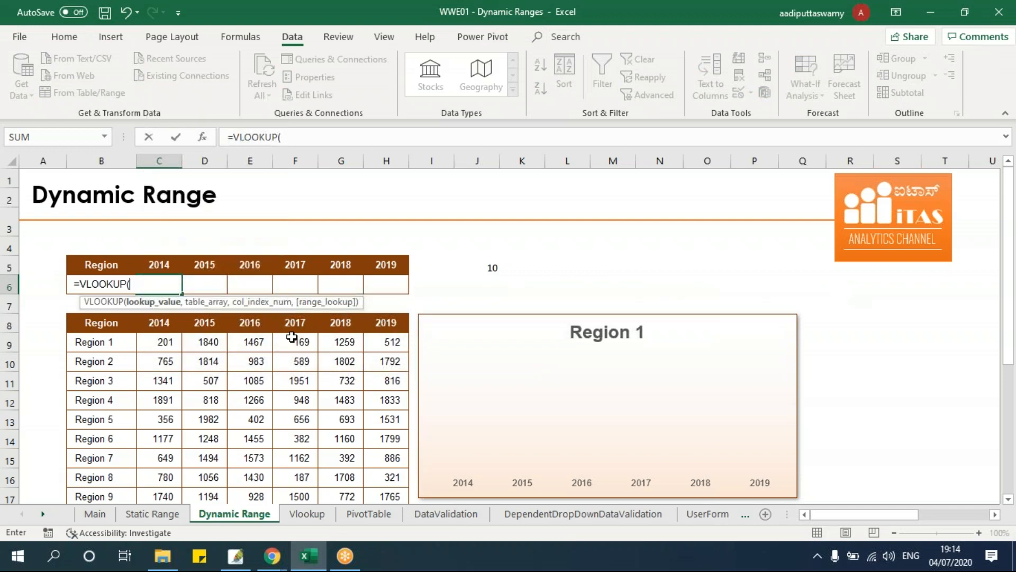
pyautogui.press('Left')
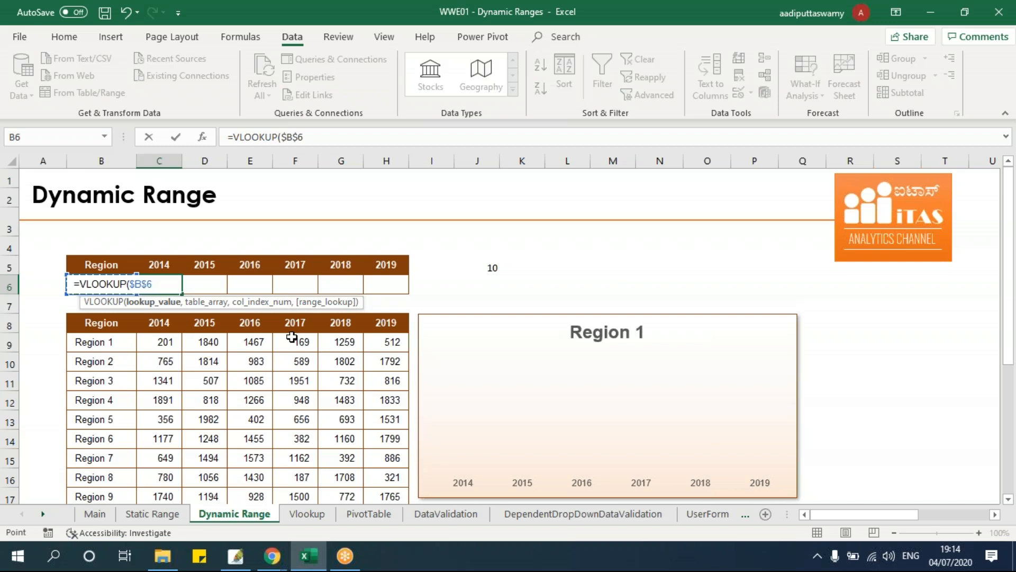
pyautogui.write(',')
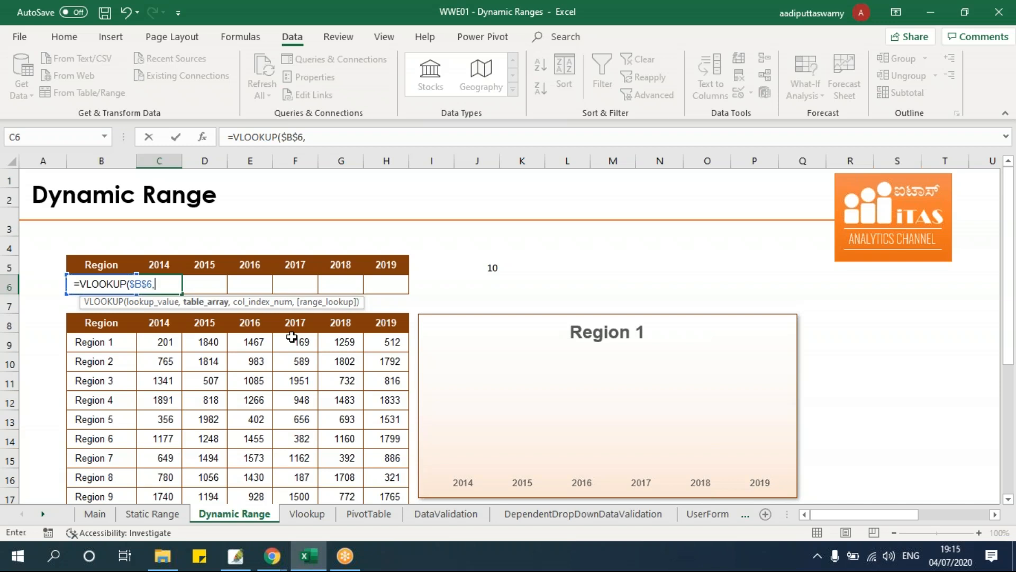
pyautogui.moveTo(113, 325); pyautogui.dragTo(397, 415)
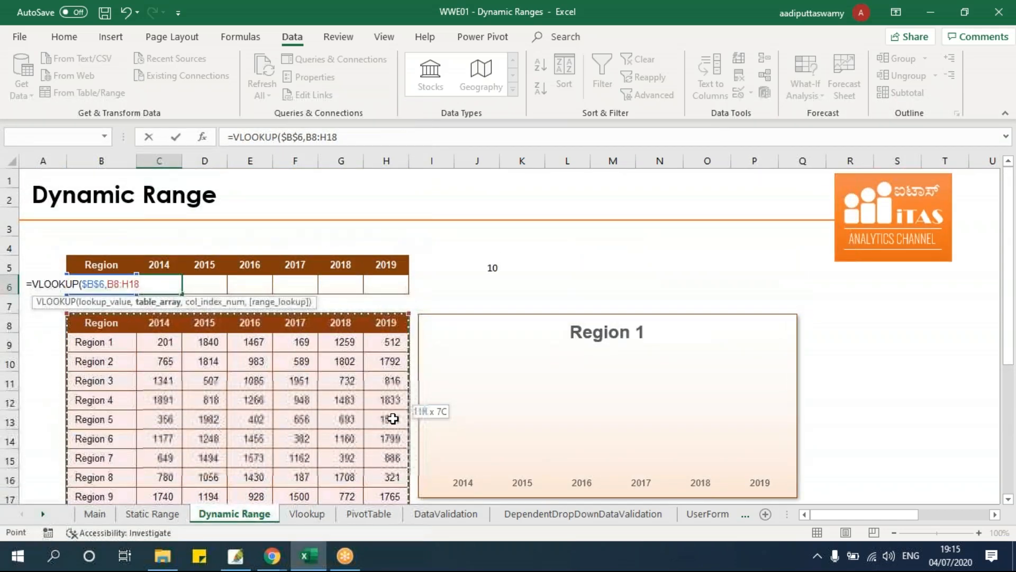
pyautogui.press('F4')
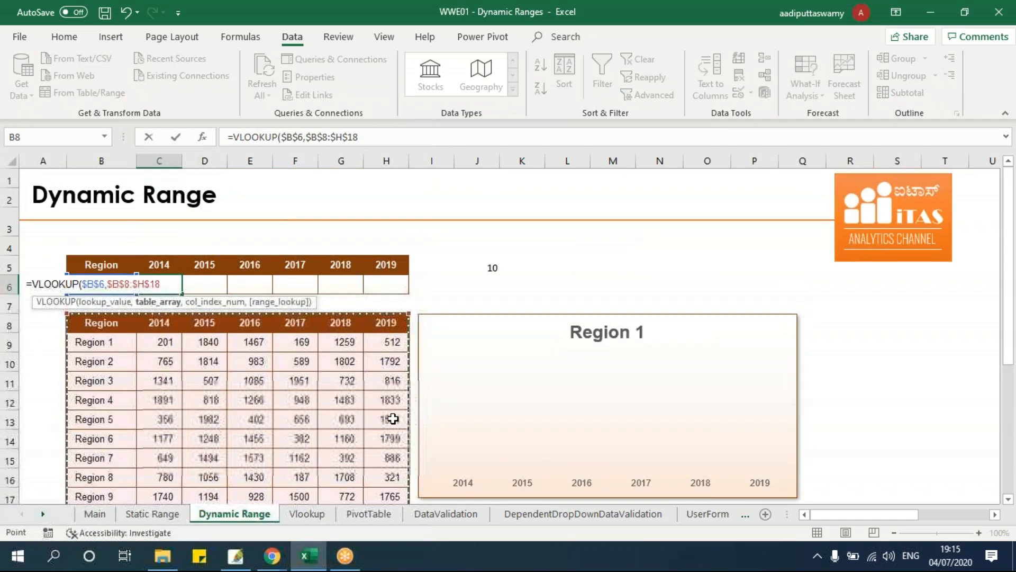
pyautogui.write(',')
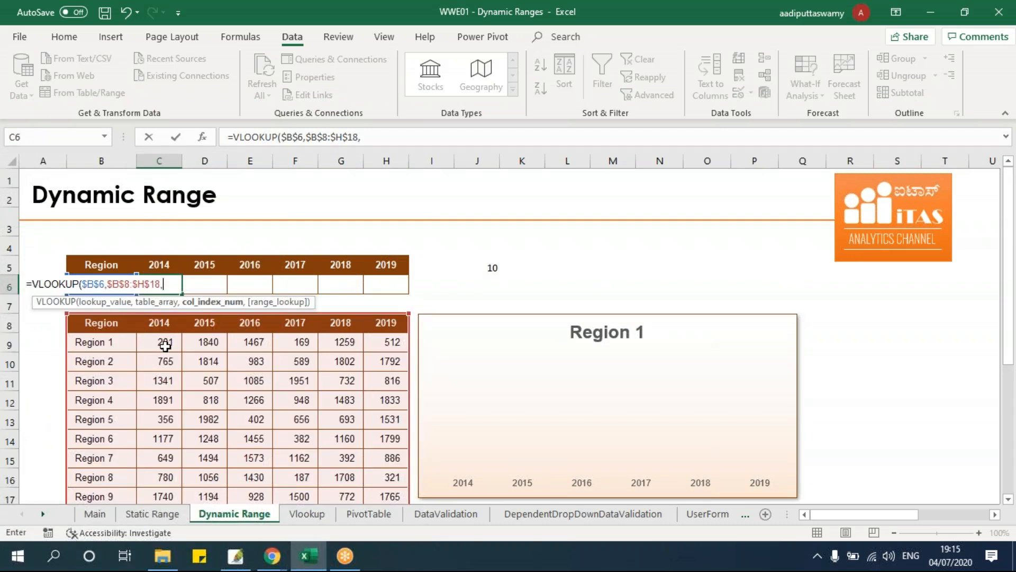
pyautogui.write('2,0')
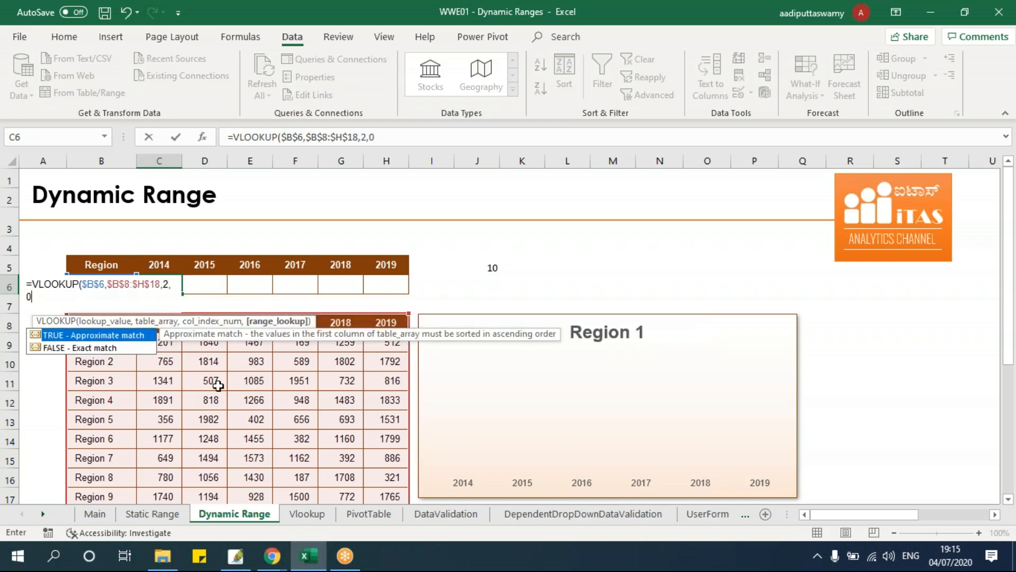
pyautogui.press('Return')
pyautogui.click(173, 286)
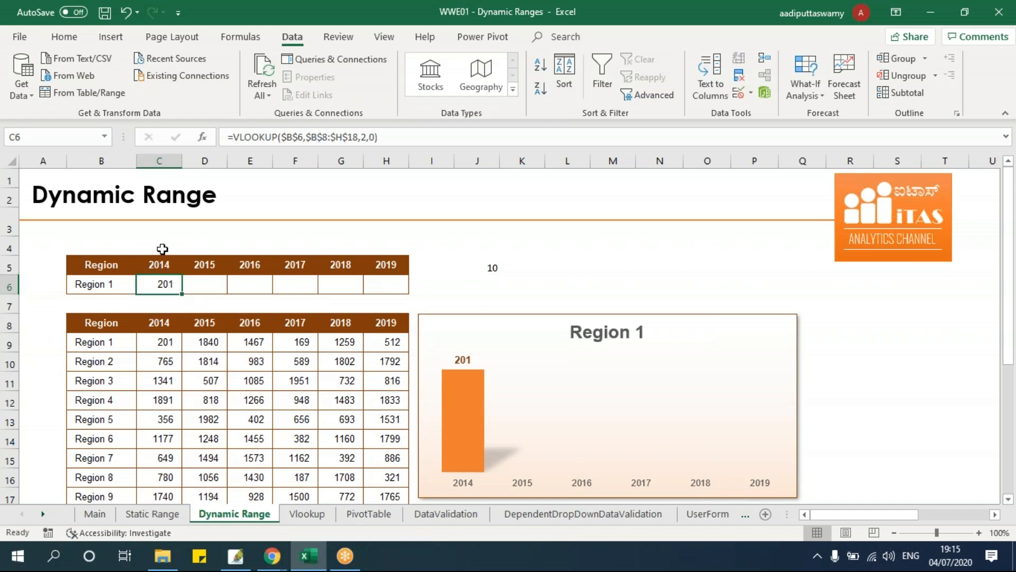
# Enter the column index numbers 2 through 7 in C4:H4 above the year headers.
pyautogui.click(162, 249)
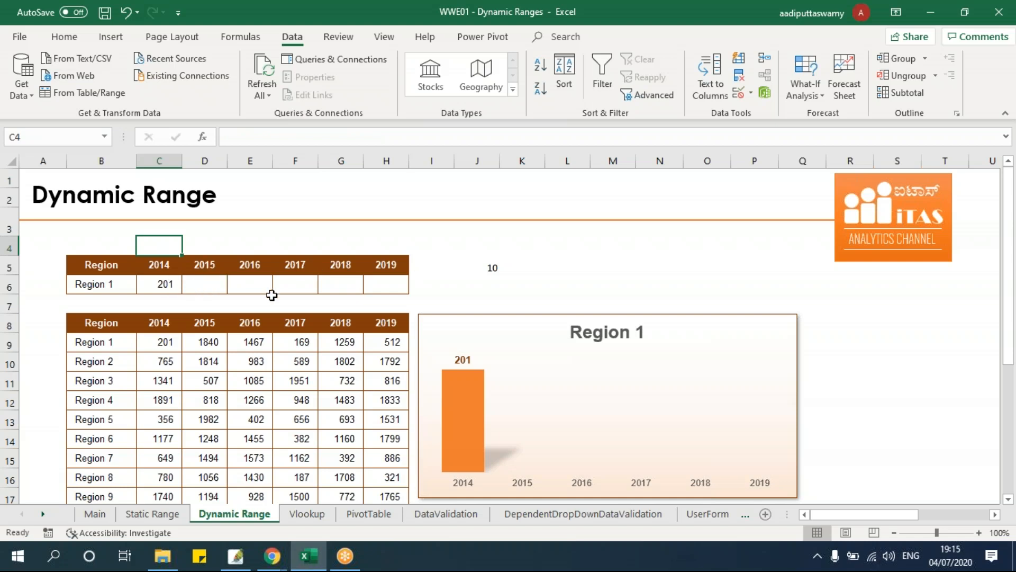
pyautogui.write('2')
pyautogui.press('Tab')
pyautogui.write('3')
pyautogui.press('Tab')
pyautogui.write('4')
pyautogui.press('Tab')
pyautogui.write('5')
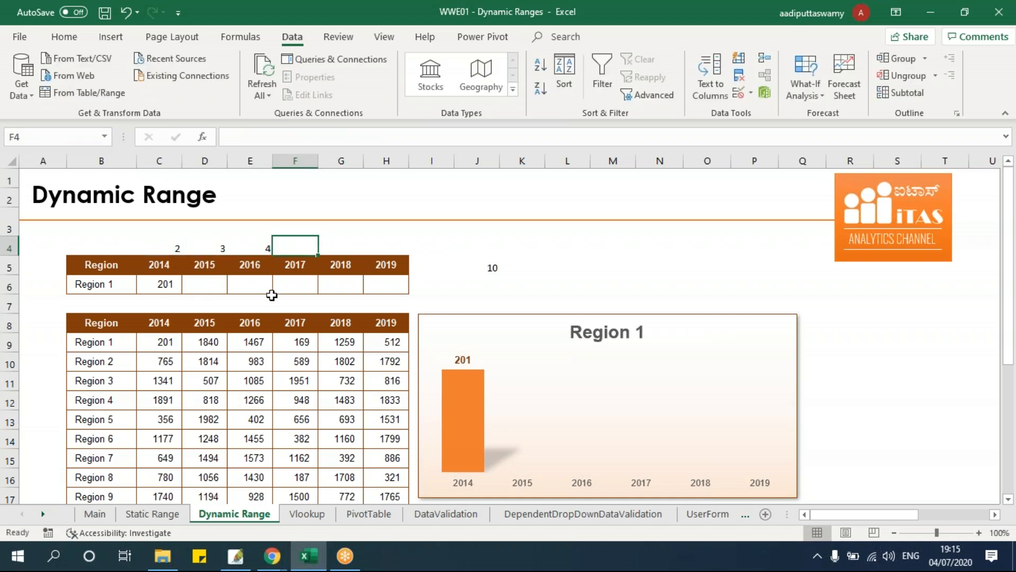
pyautogui.press('Tab')
pyautogui.write('6')
pyautogui.press('Tab')
pyautogui.write('7')
pyautogui.press('Tab')
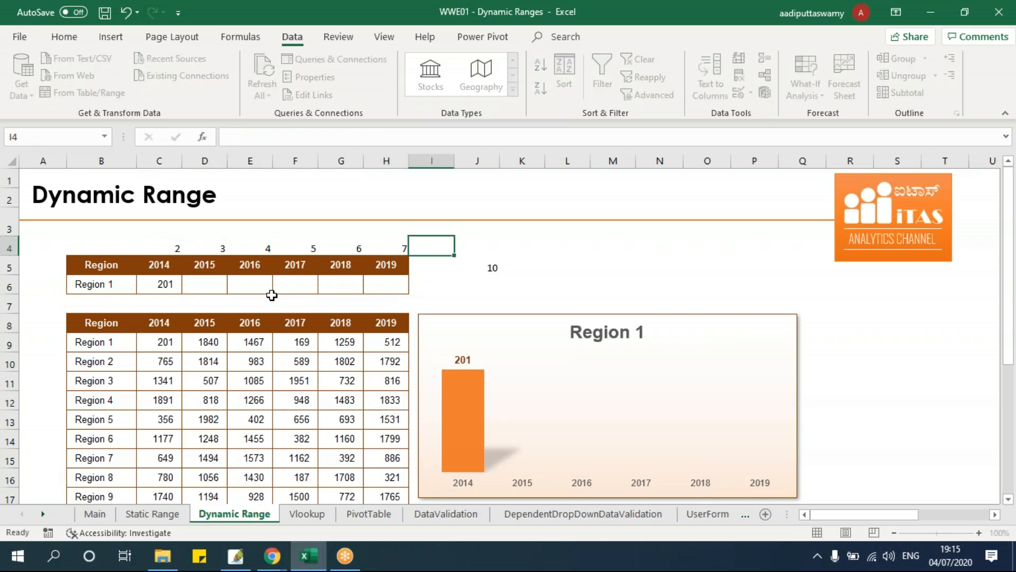
# Replace the fixed column index in C6's VLOOKUP with the row-locked reference C$4.
pyautogui.doubleClick(157, 279)
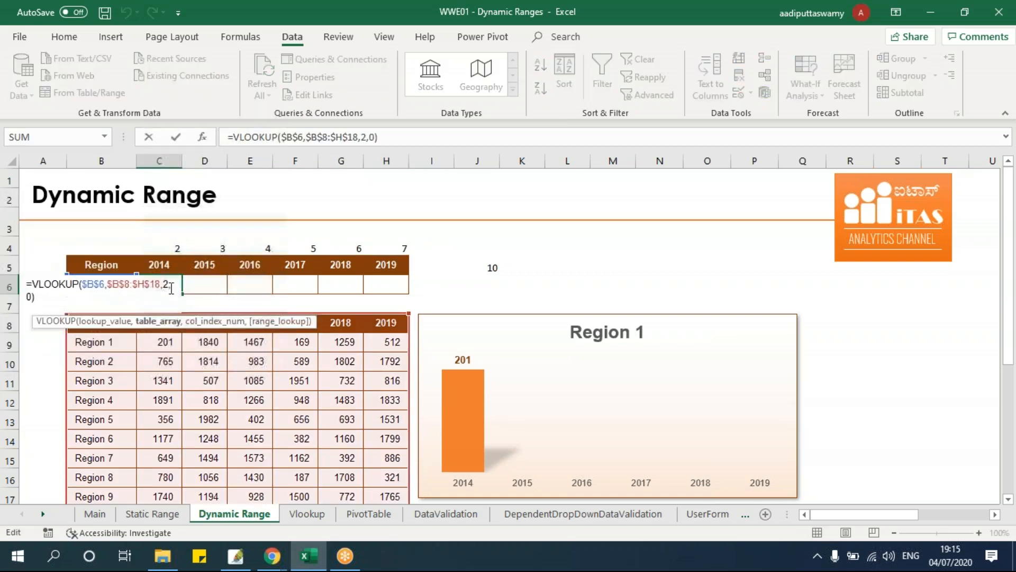
pyautogui.press('BackSpace')
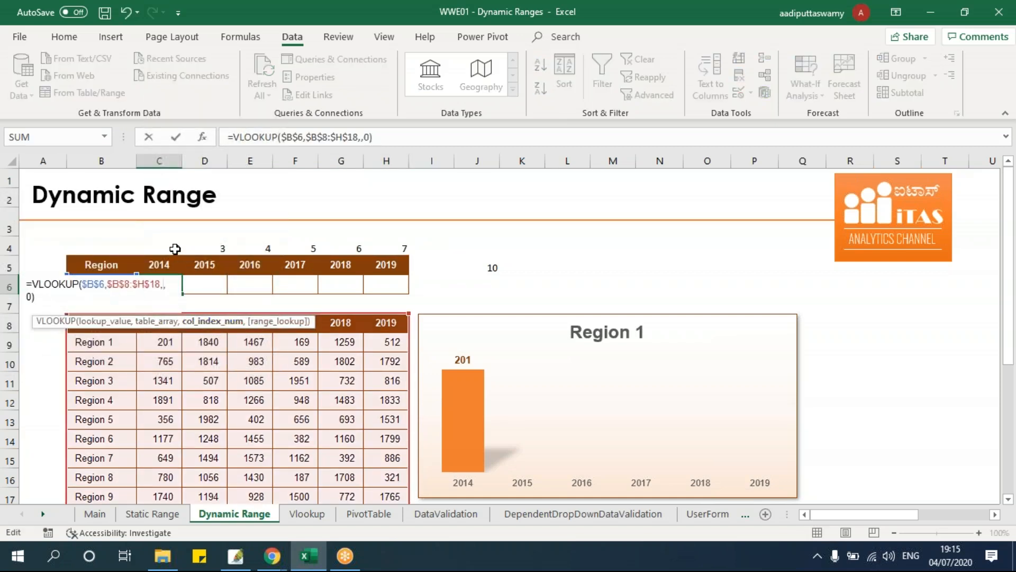
pyautogui.click(172, 246)
pyautogui.press('F4')
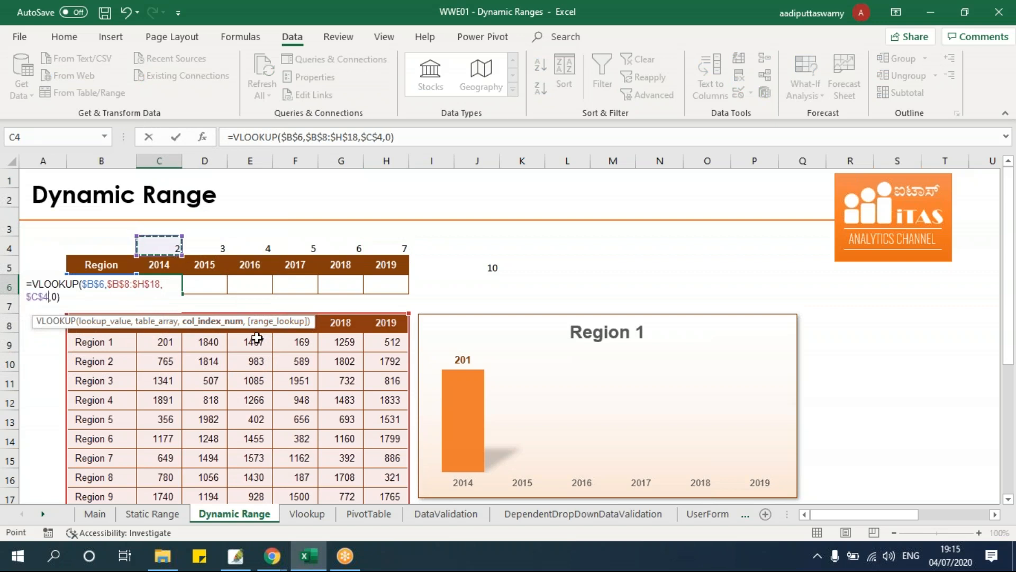
pyautogui.press('F4')
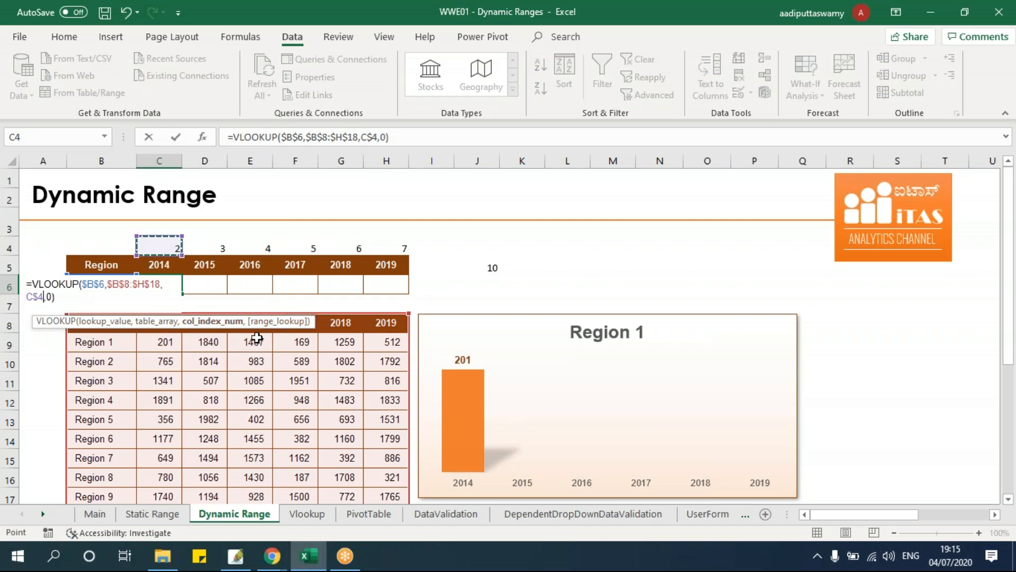
pyautogui.press('Return')
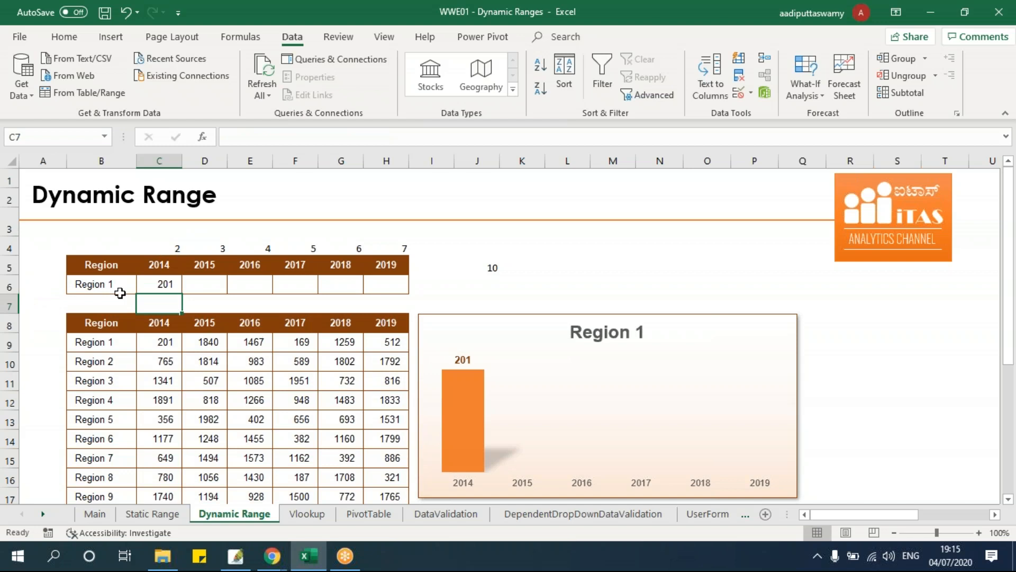
# Copy the VLOOKUP from C6 across to H6, pasting formulas only.
pyautogui.click(163, 287)
pyautogui.hotkey('ctrl', 'c')
pyautogui.moveTo(204, 284); pyautogui.dragTo(390, 281)
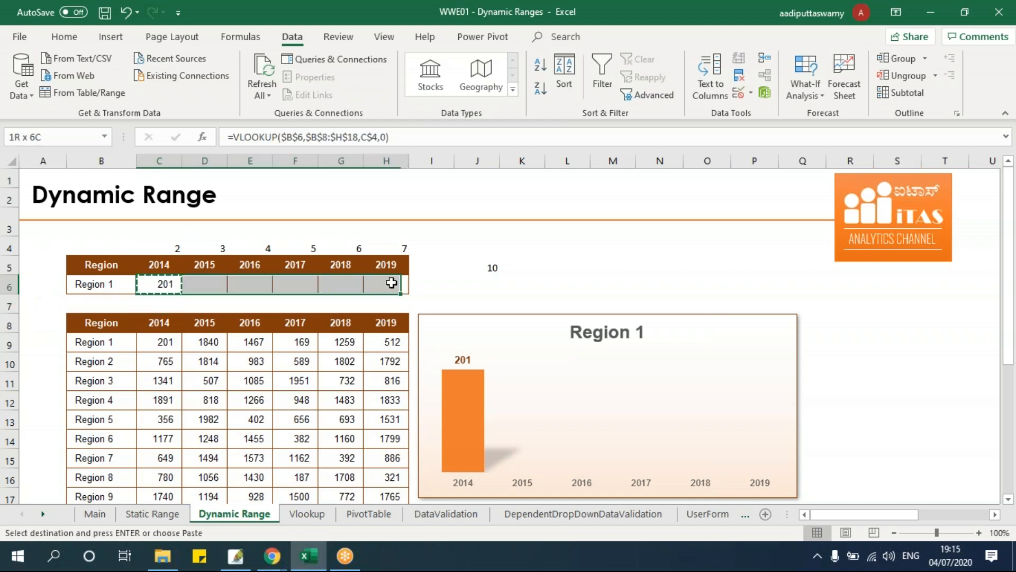
pyautogui.hotkey('ctrl', 'alt', 'v')
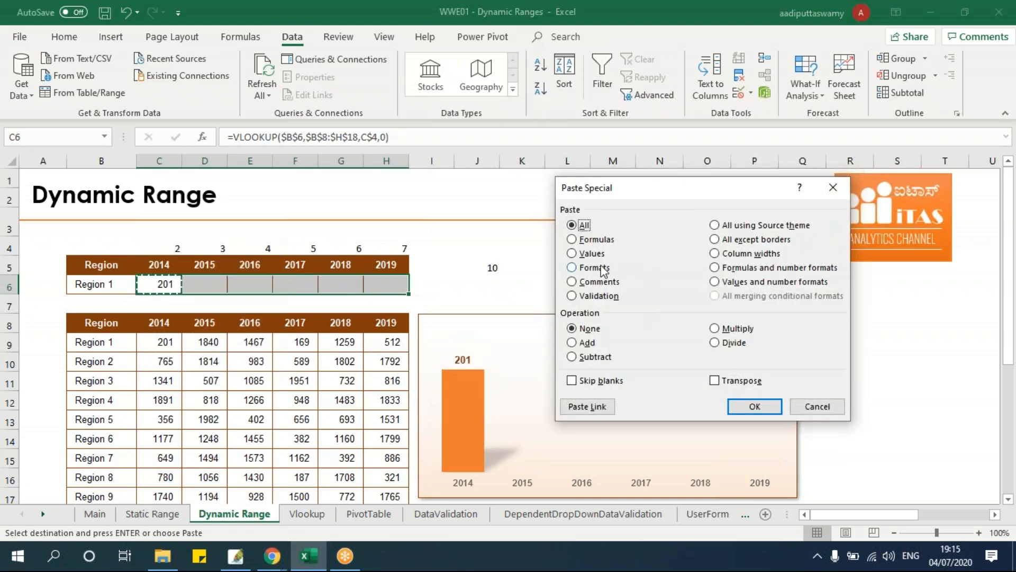
pyautogui.click(596, 241)
pyautogui.click(754, 406)
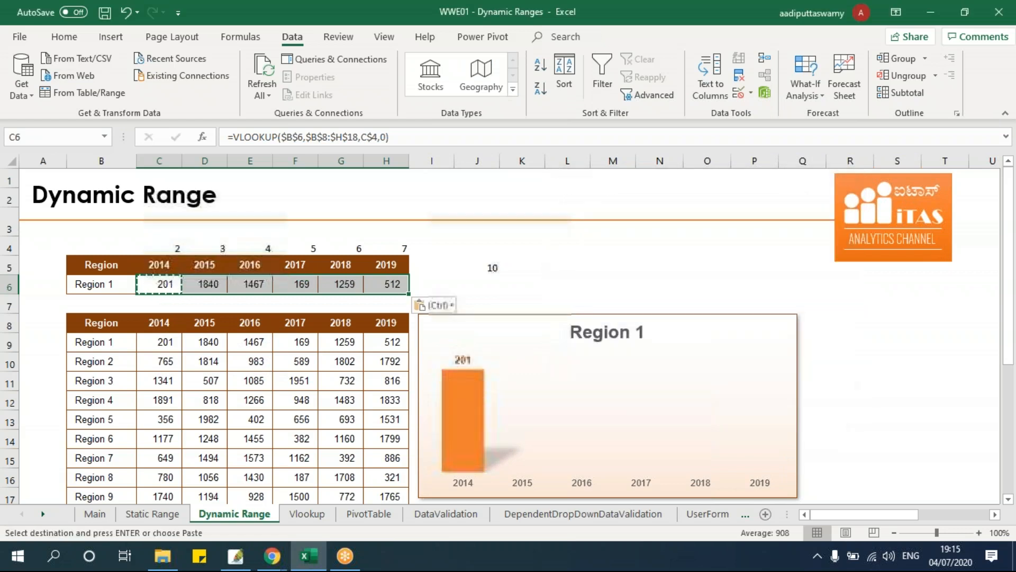
pyautogui.click(852, 381)
pyautogui.press('Escape')
# Test the lookups and chart by setting B6 to Region 2 and then Region 4, and review C6:H6.
pyautogui.click(121, 284)
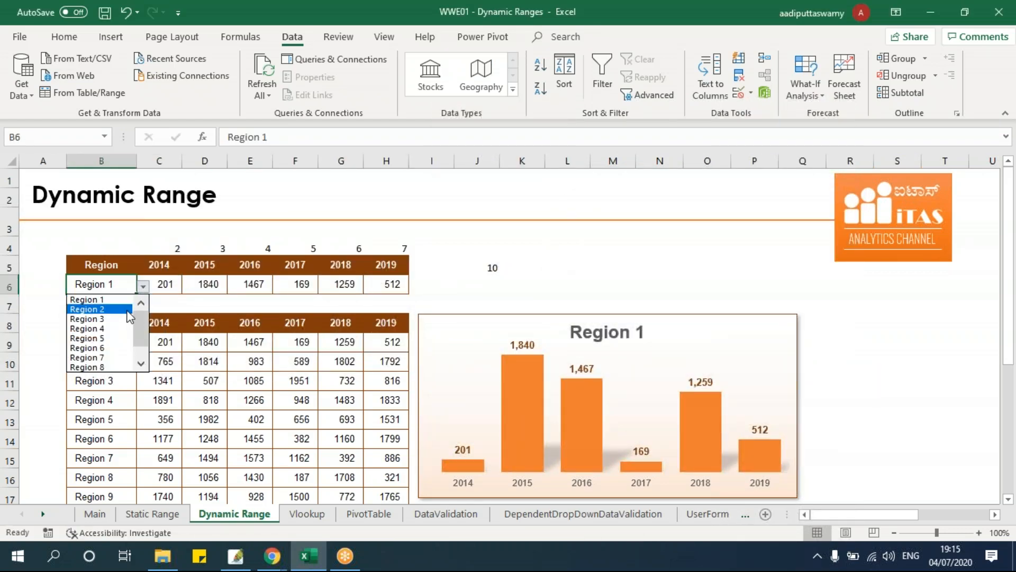
pyautogui.click(128, 310)
pyautogui.click(143, 288)
pyautogui.click(106, 326)
pyautogui.moveTo(167, 286); pyautogui.dragTo(392, 286)
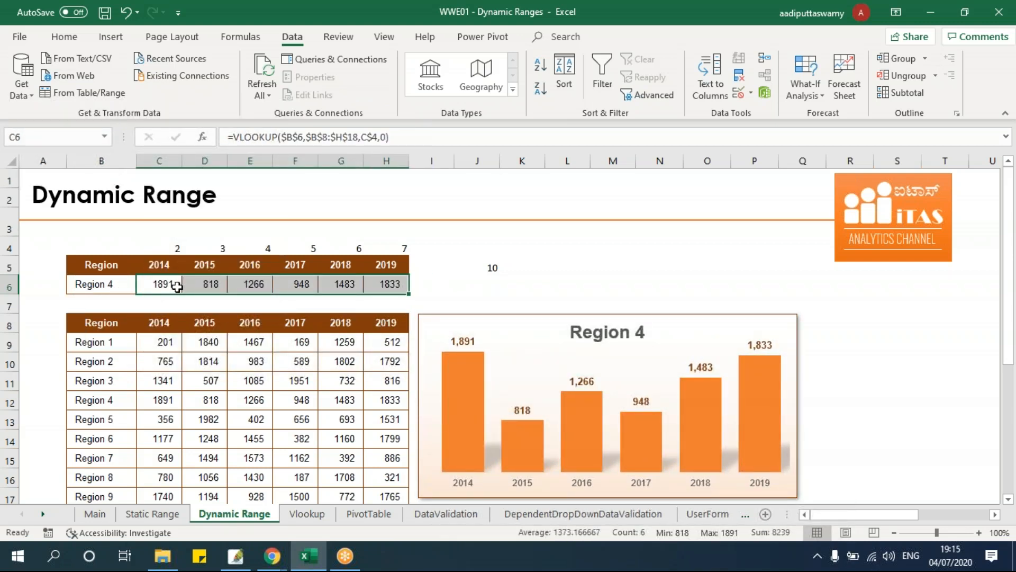
# Test the dropdown, lookups and chart by setting B6 to Region 10.
pyautogui.click(108, 297)
pyautogui.click(123, 289)
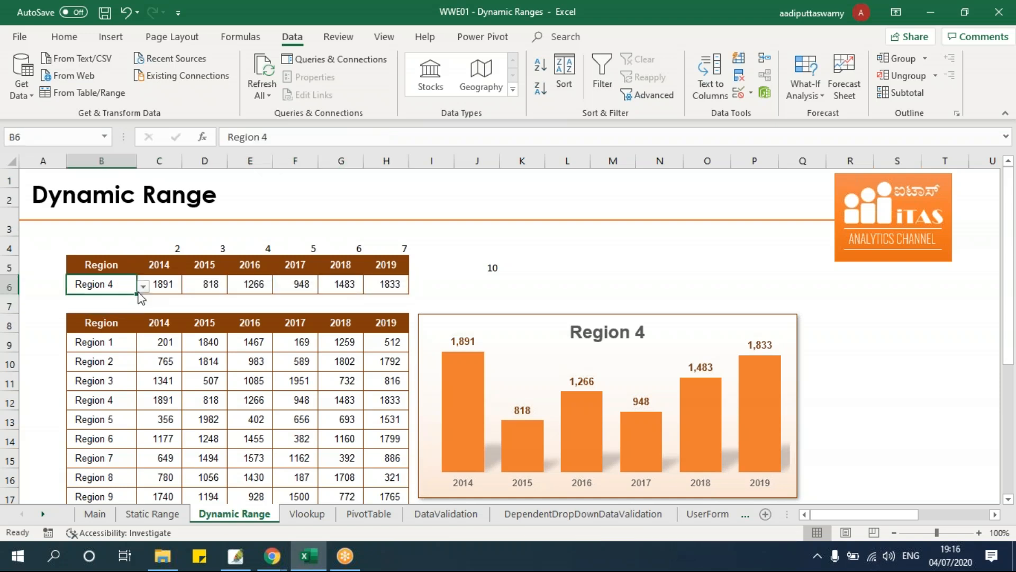
pyautogui.click(143, 287)
pyautogui.scroll(-1, 114, 360)
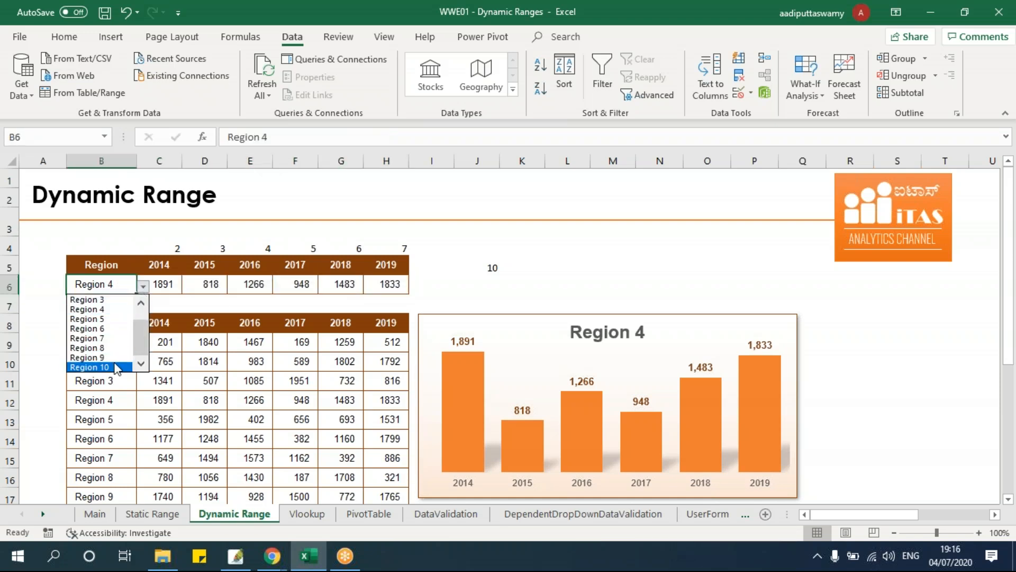
pyautogui.click(113, 367)
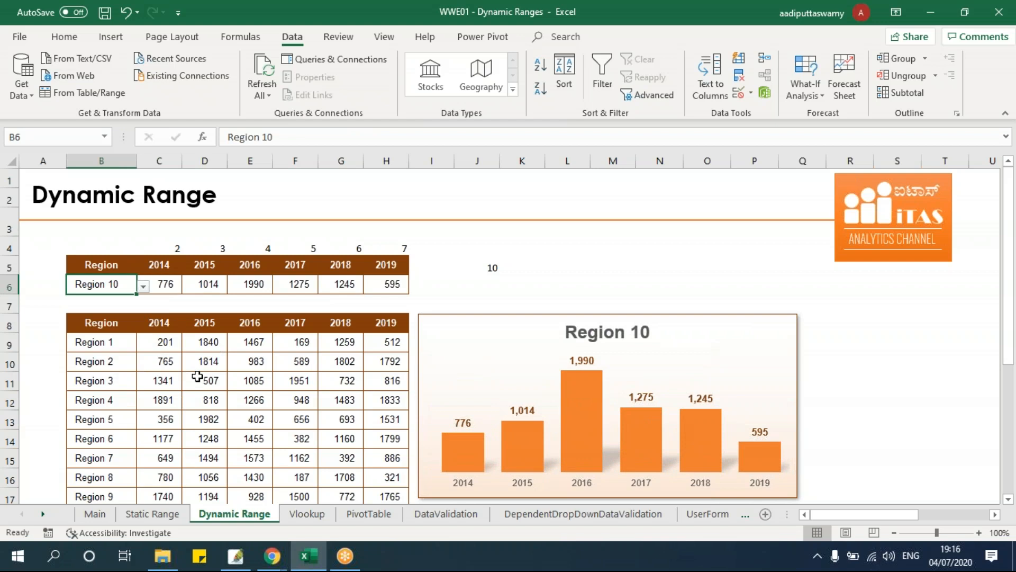
# Copy the Region 11 to Region 20 data block starting at AA8 and paste it below the main table at B19.
pyautogui.moveTo(854, 515); pyautogui.dragTo(926, 515)
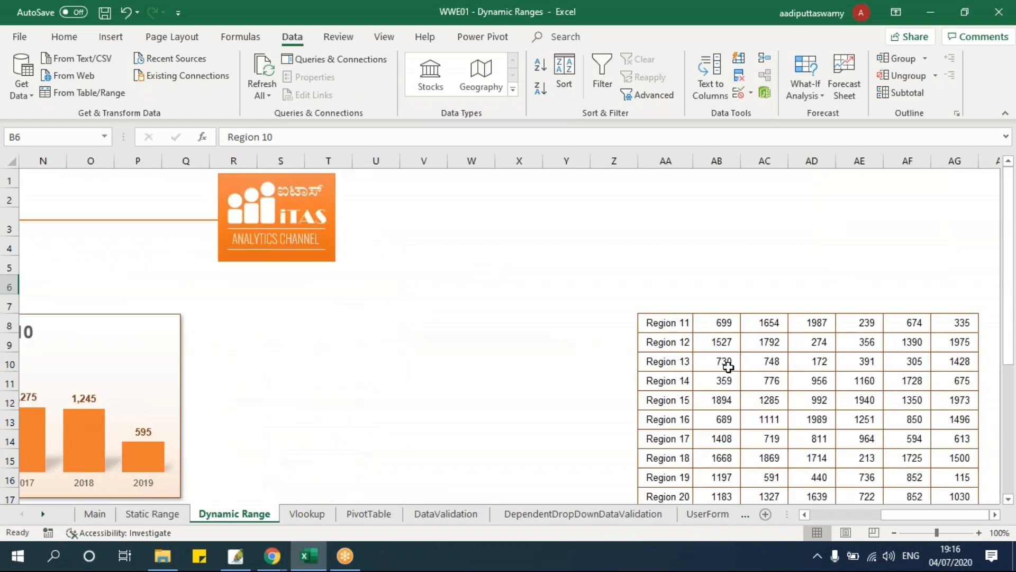
pyautogui.moveTo(687, 329); pyautogui.dragTo(942, 487)
pyautogui.hotkey('ctrl', 'c')
pyautogui.moveTo(900, 514); pyautogui.dragTo(808, 526)
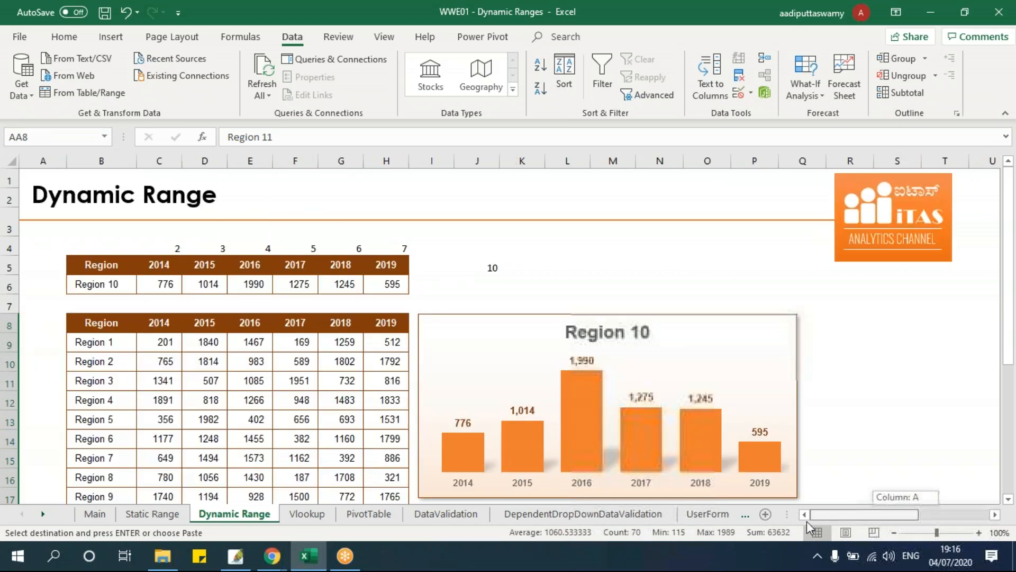
pyautogui.scroll(-2, 109, 442)
pyautogui.click(110, 407)
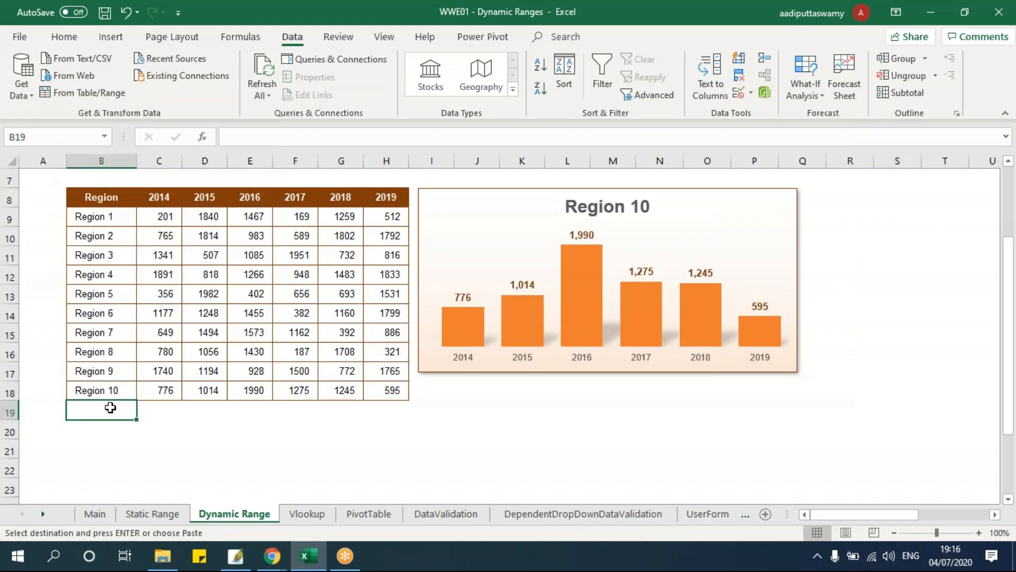
pyautogui.hotkey('ctrl', 'v')
pyautogui.click(201, 334)
# Look through the B6 dropdown for the added regions, and set B6 to Region 9.
pyautogui.scroll(2, 199, 358)
pyautogui.click(124, 288)
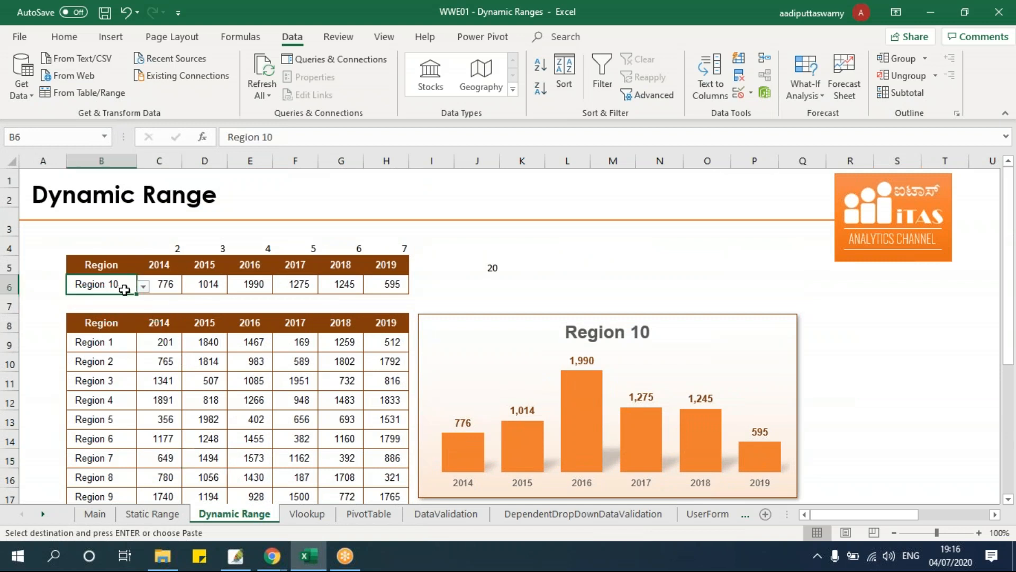
pyautogui.click(143, 286)
pyautogui.scroll(-4, 139, 339)
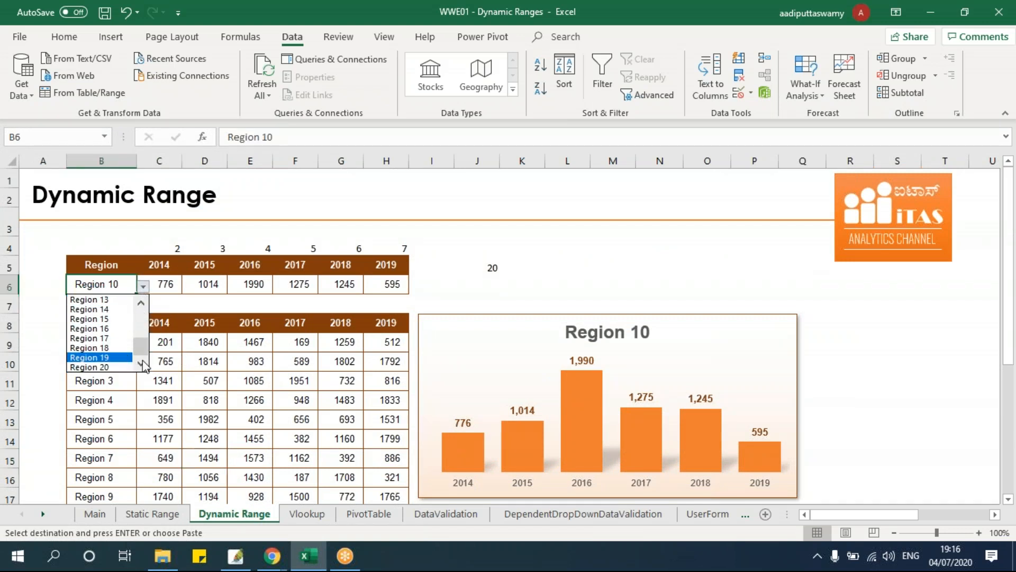
pyautogui.moveTo(144, 348); pyautogui.dragTo(144, 334)
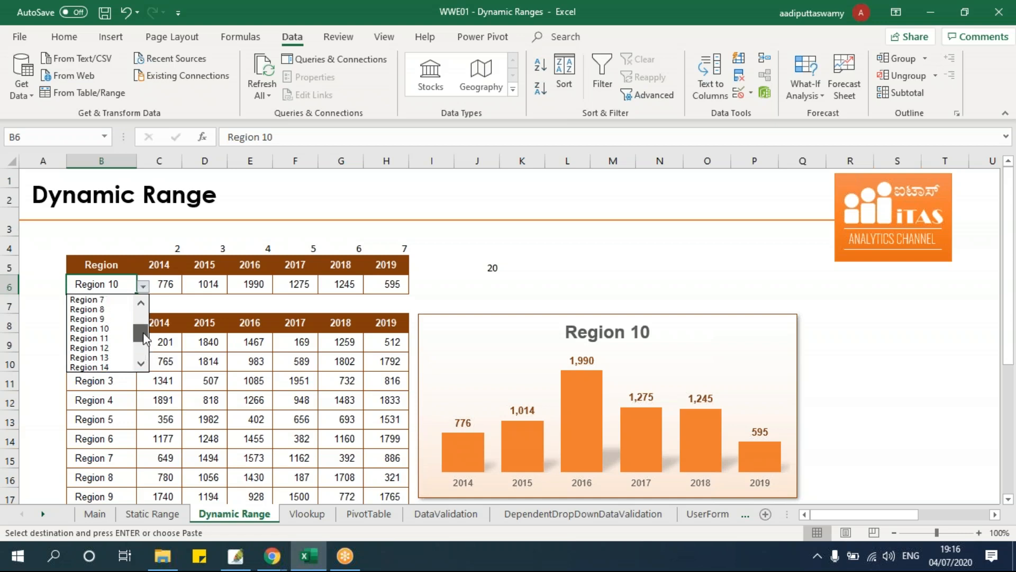
pyautogui.click(114, 328)
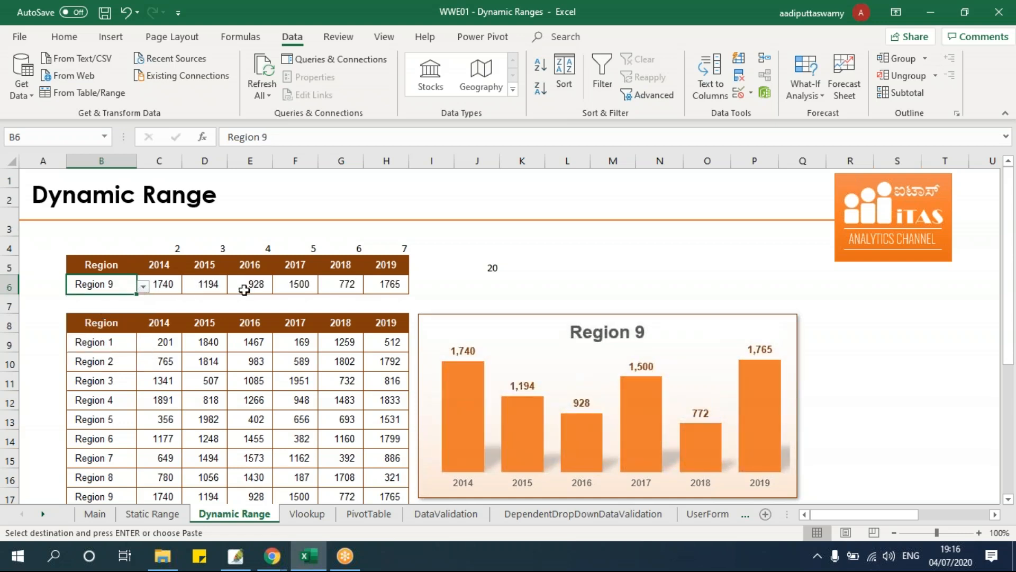
# Set B6 to the newly added Region 18 and check the lookup results in row 6.
pyautogui.click(143, 286)
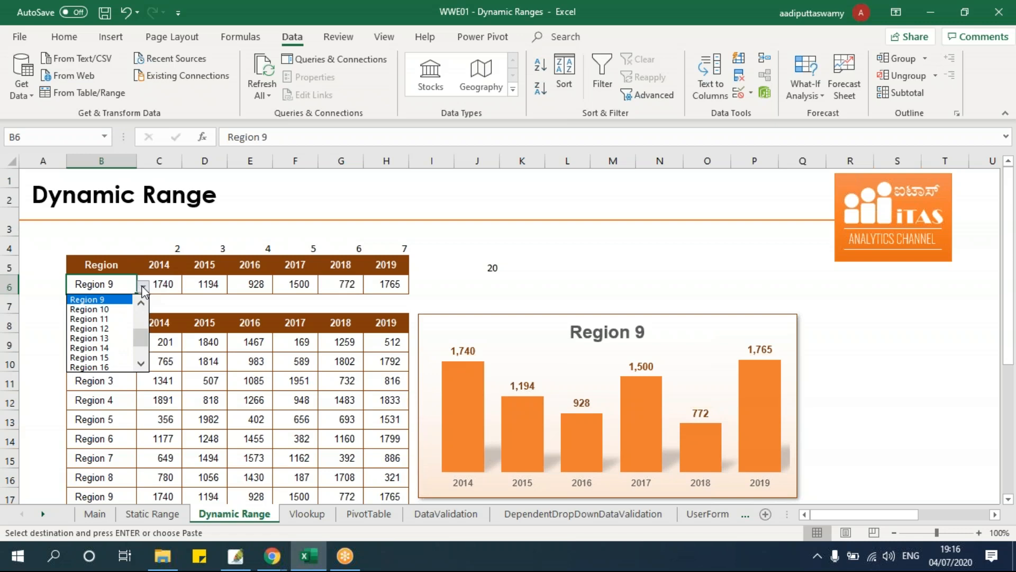
pyautogui.moveTo(144, 341); pyautogui.dragTo(144, 350)
pyautogui.click(101, 357)
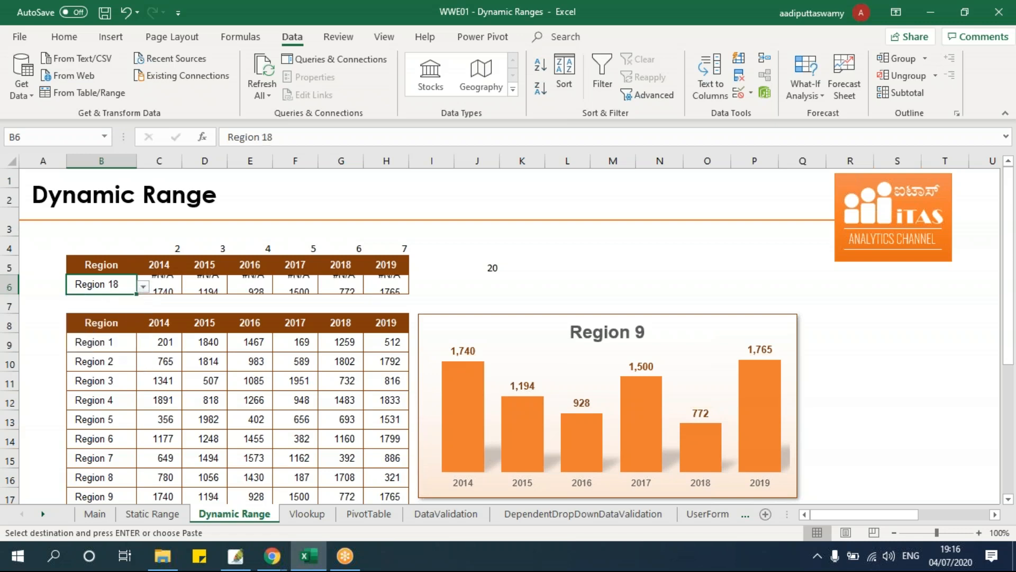
pyautogui.click(165, 286)
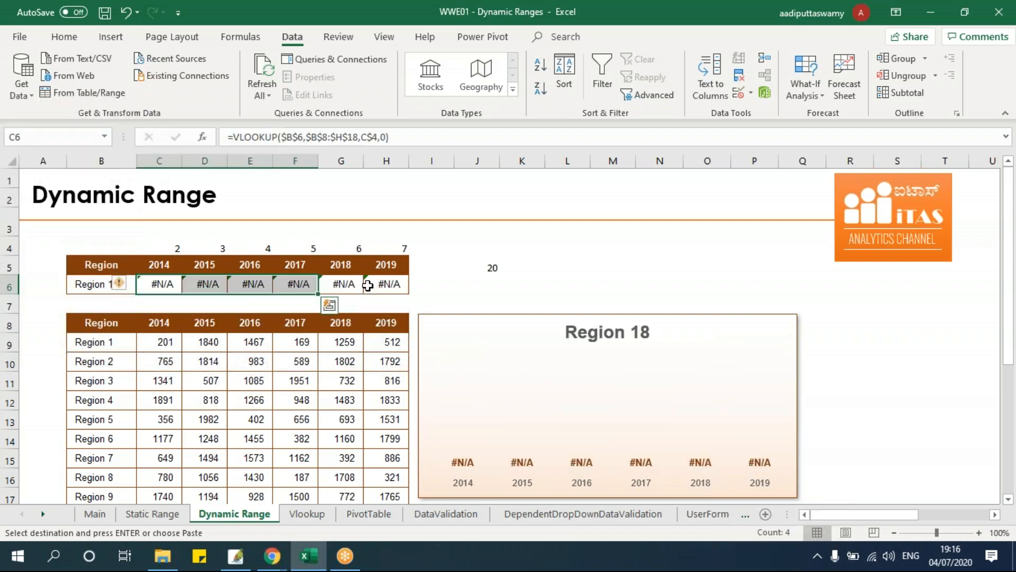
pyautogui.click(259, 364)
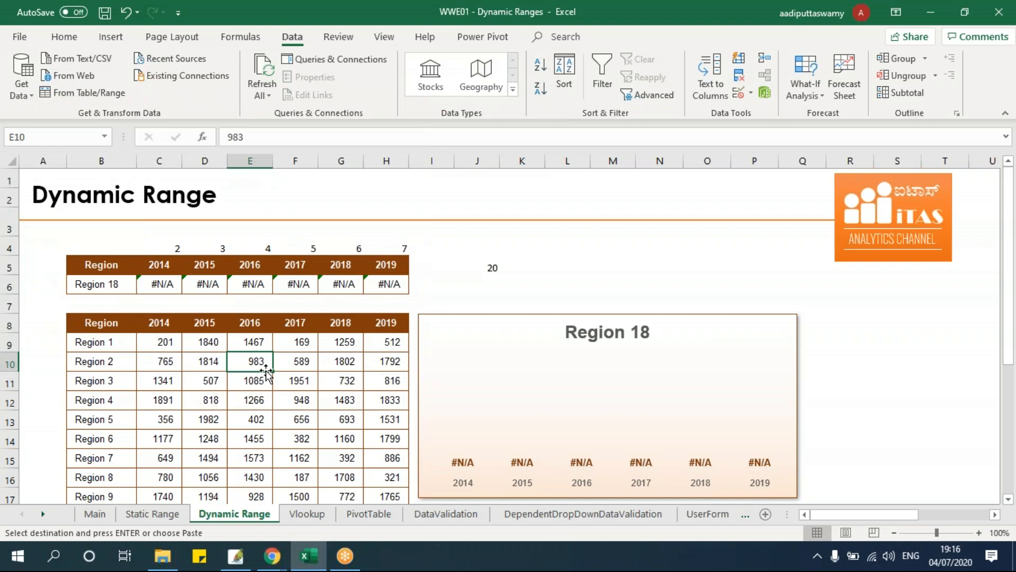
# Examine the table array $B$8:$H$18 in C6's VLOOKUP against the rows added below the original table.
pyautogui.doubleClick(164, 286)
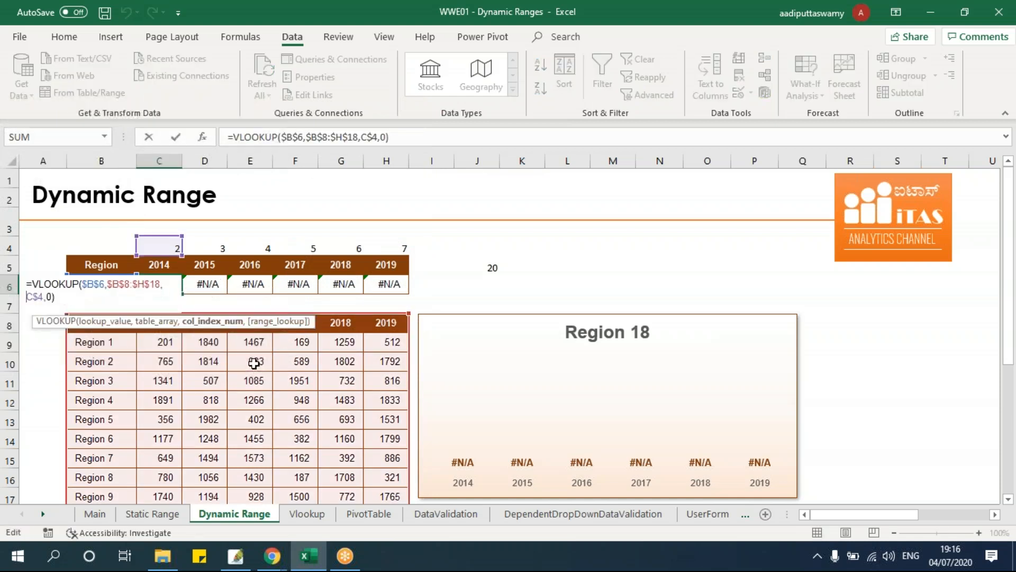
pyautogui.scroll(-3, 254, 360)
pyautogui.scroll(1, 205, 409)
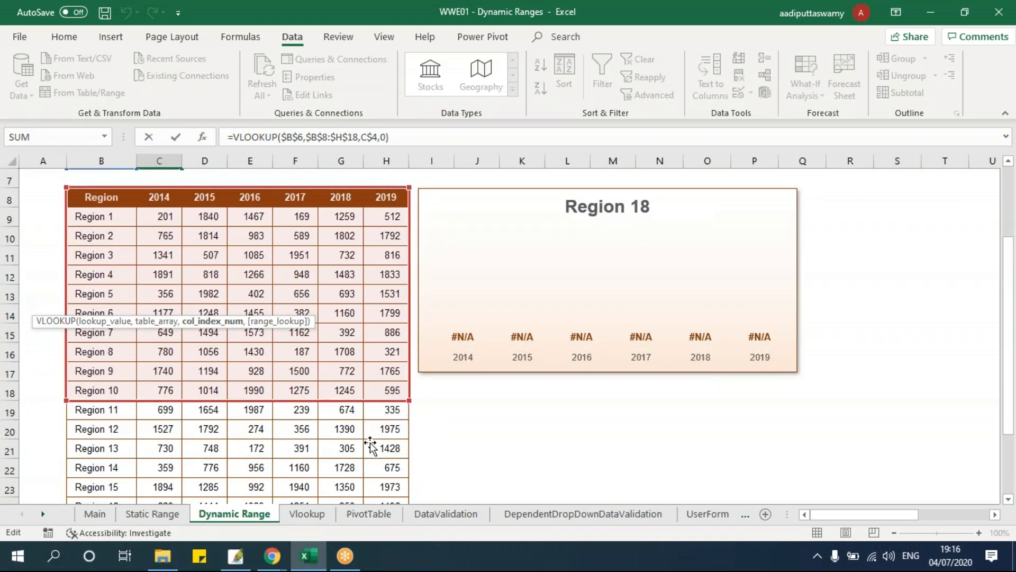
pyautogui.scroll(-3, 130, 241)
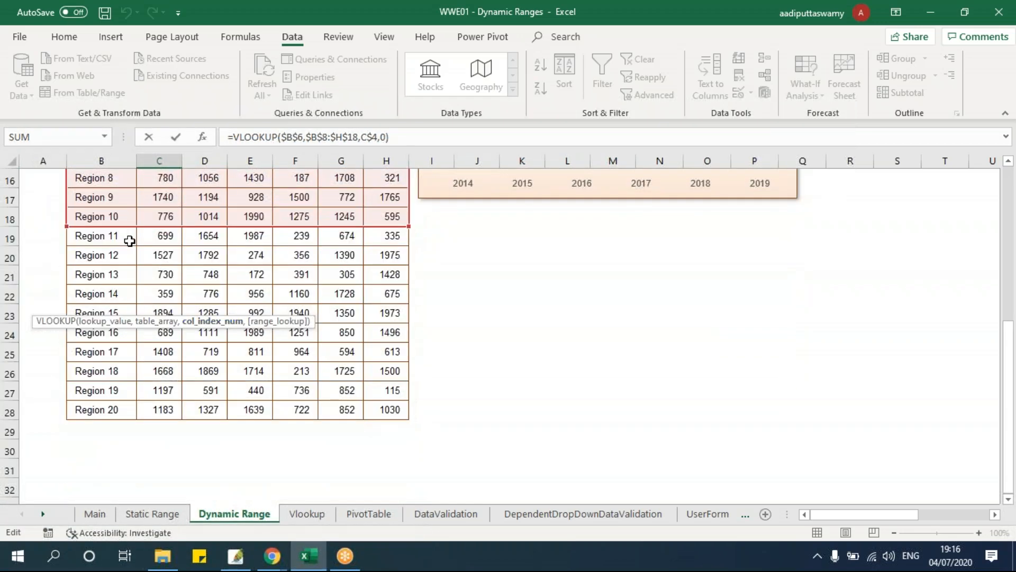
pyautogui.scroll(4, 381, 397)
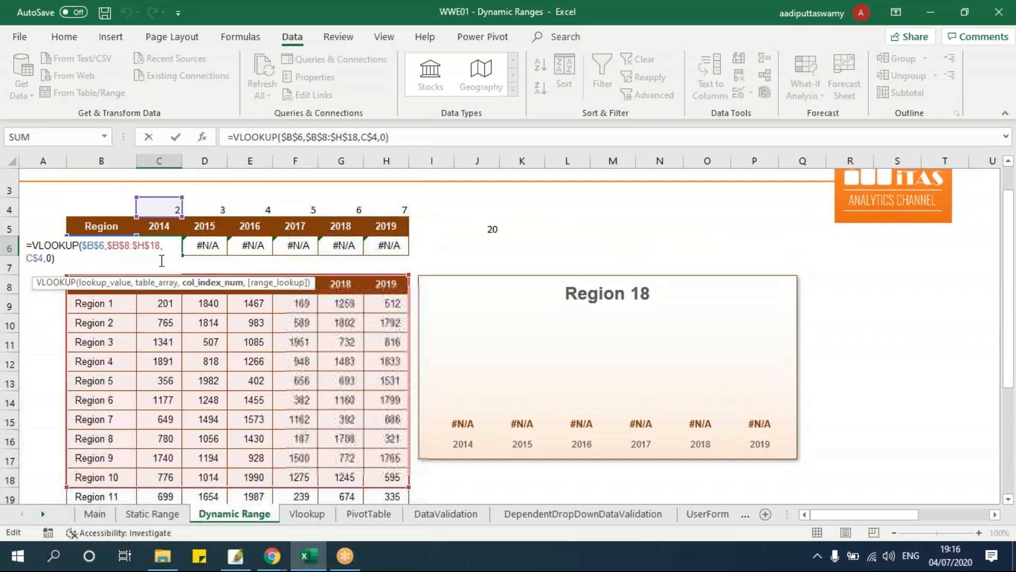
pyautogui.doubleClick(137, 243)
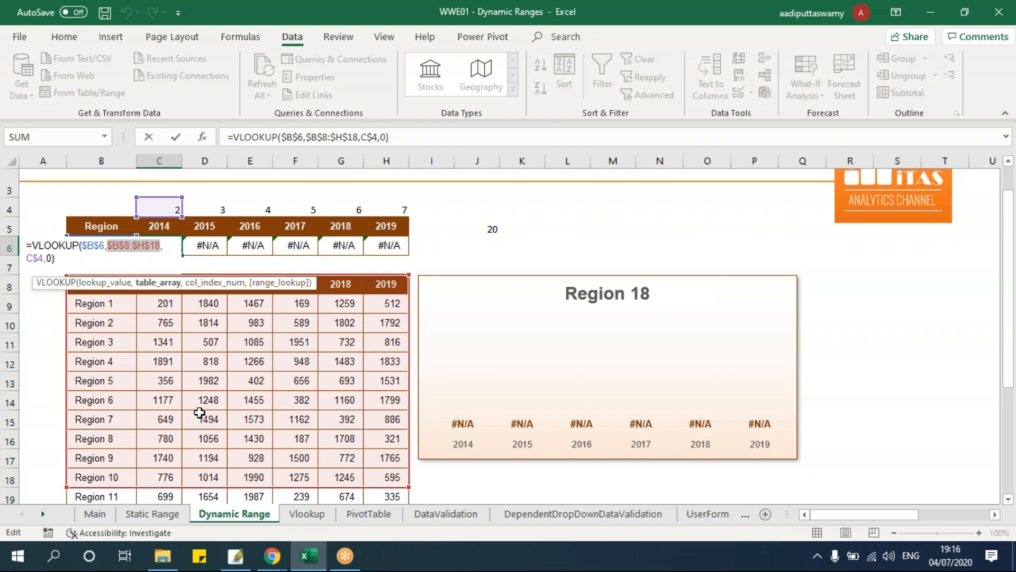
pyautogui.hotkey('ctrl', 'Return')
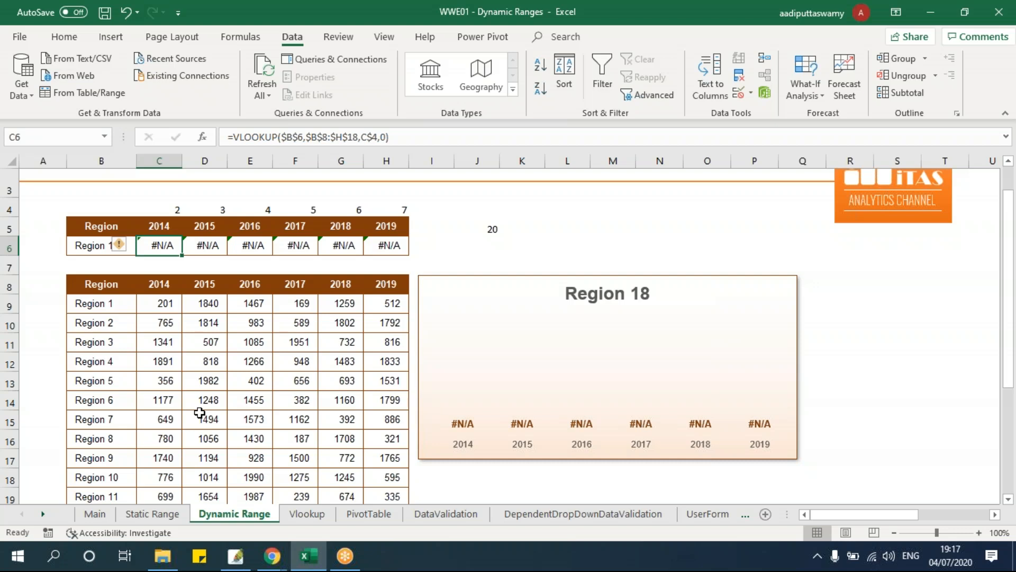
# Recheck C6's table array without editing it, and highlight the added Region 11 to Region 20 rows in B19:H28.
pyautogui.scroll(1, 199, 412)
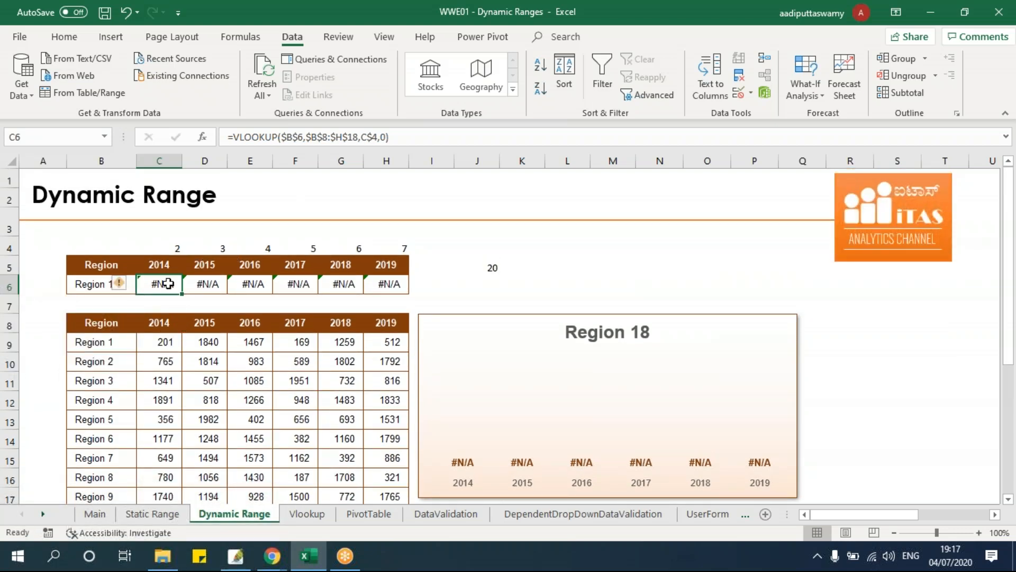
pyautogui.doubleClick(168, 283)
pyautogui.moveTo(109, 283); pyautogui.dragTo(160, 284)
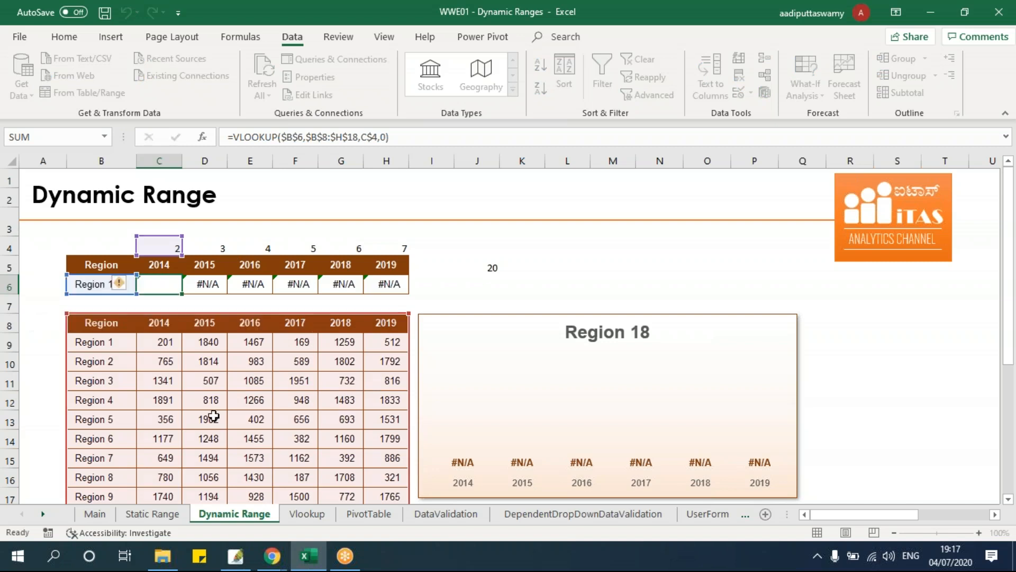
pyautogui.press('Escape')
pyautogui.scroll(-4, 242, 415)
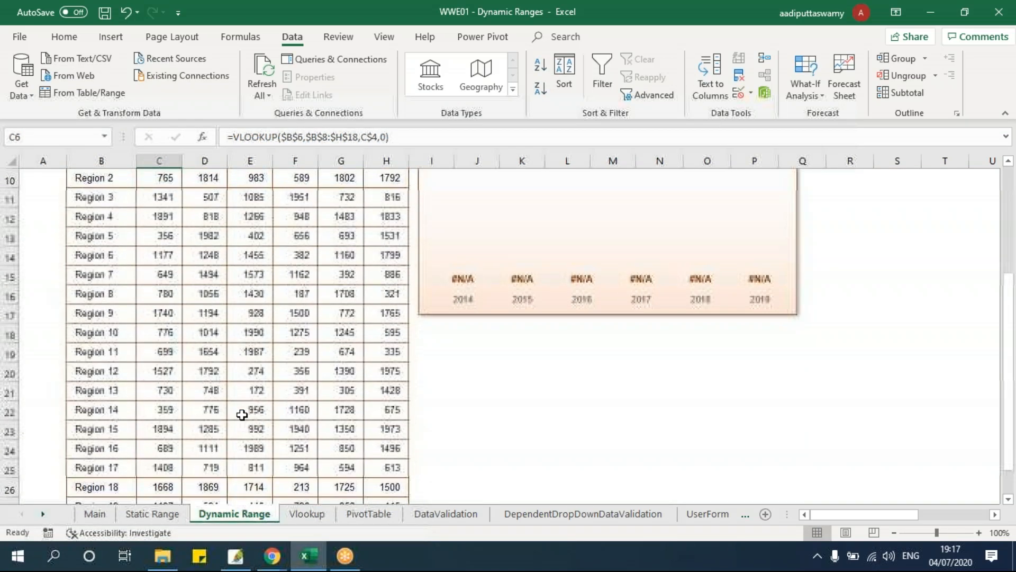
pyautogui.moveTo(120, 275); pyautogui.dragTo(388, 272)
pyautogui.moveTo(118, 294); pyautogui.dragTo(403, 466)
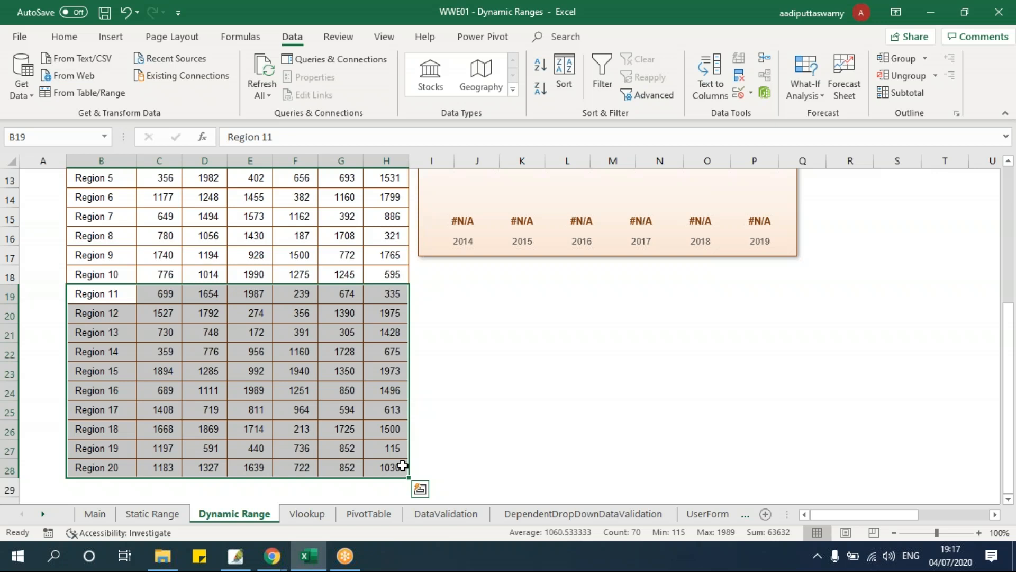
pyautogui.scroll(4, 202, 395)
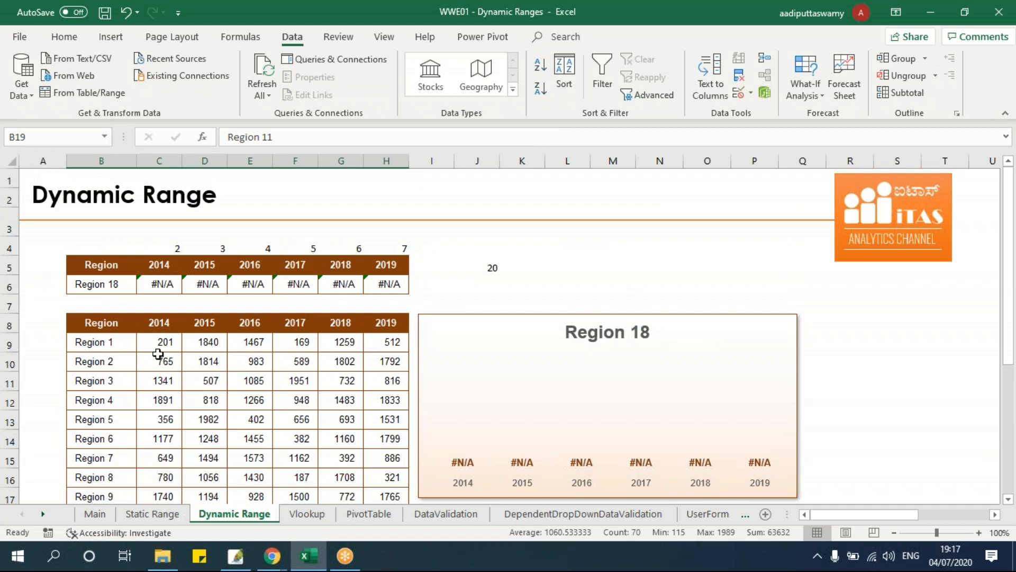
# Review the lookup cell B6 and the main table's extent, starting from the header row at B8.
pyautogui.click(106, 284)
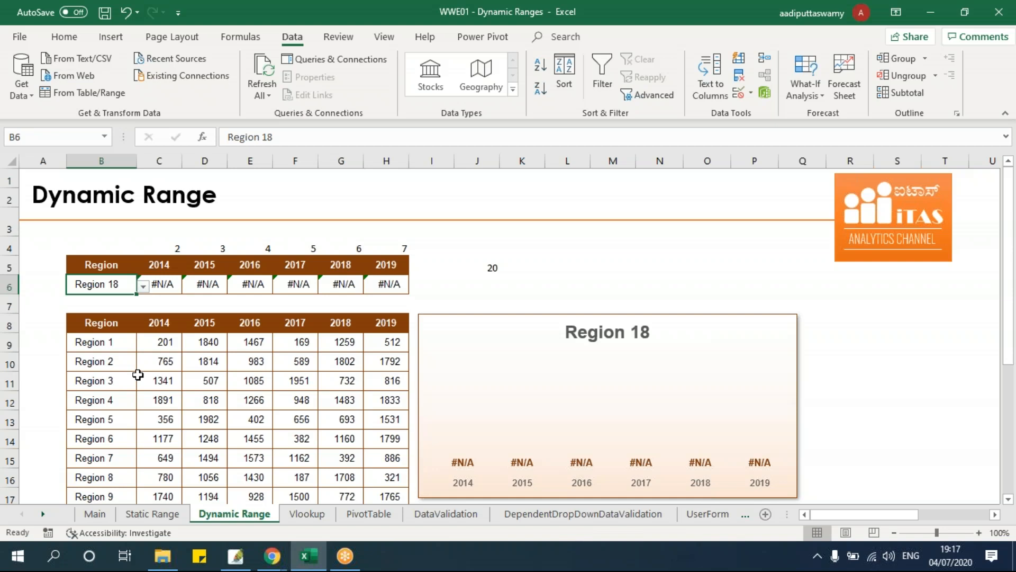
pyautogui.click(92, 342)
pyautogui.click(117, 327)
pyautogui.moveTo(121, 333); pyautogui.dragTo(415, 407)
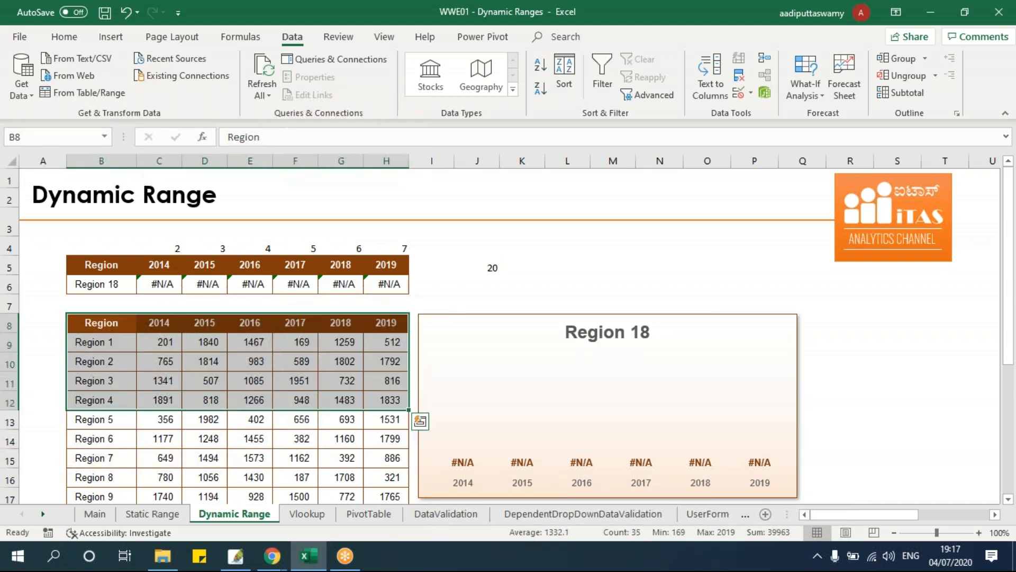
pyautogui.scroll(-4, 415, 407)
pyautogui.scroll(4, 389, 414)
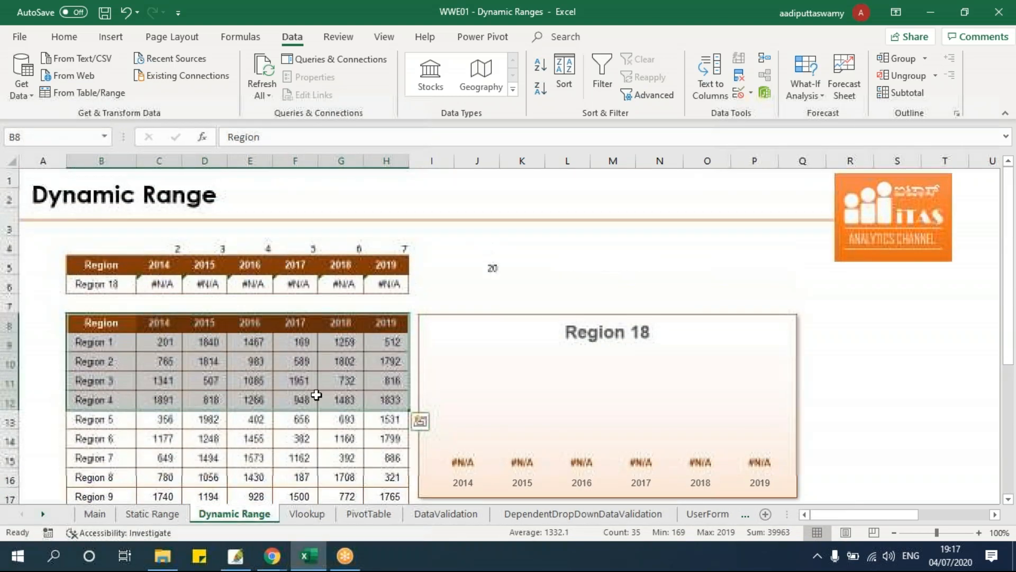
pyautogui.click(309, 383)
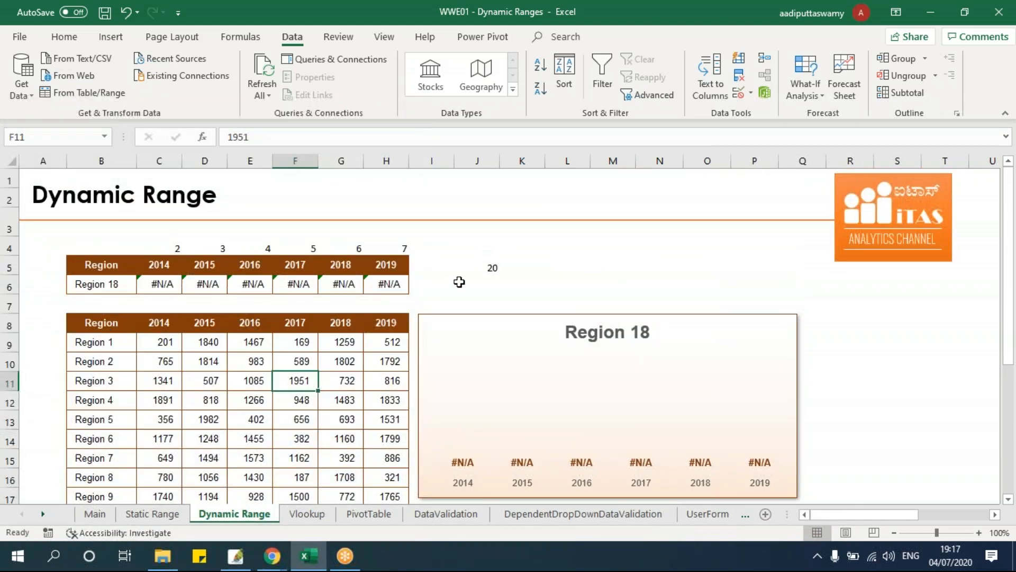
# Compare the row count in J5 with the region names in column B, and highlight the Region 1 row B9:H9.
pyautogui.click(482, 265)
pyautogui.moveTo(106, 342); pyautogui.dragTo(115, 469)
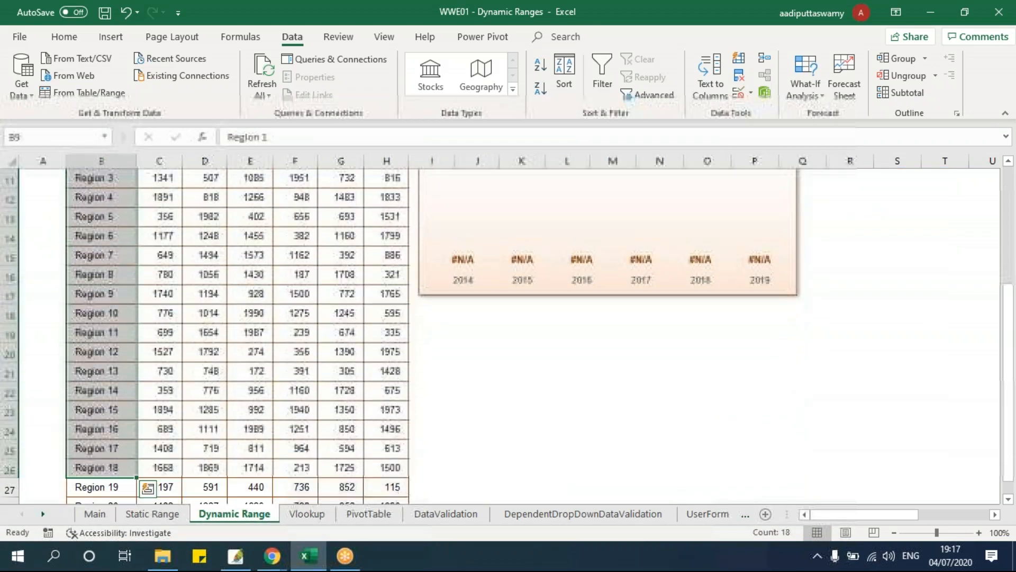
pyautogui.click(171, 344)
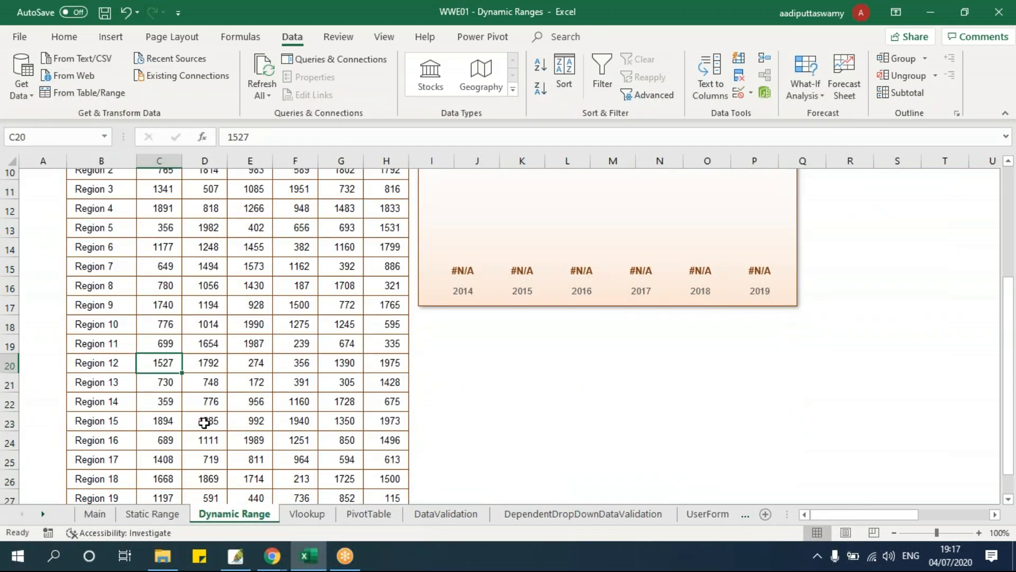
pyautogui.scroll(4, 204, 421)
pyautogui.moveTo(109, 340); pyautogui.dragTo(383, 342)
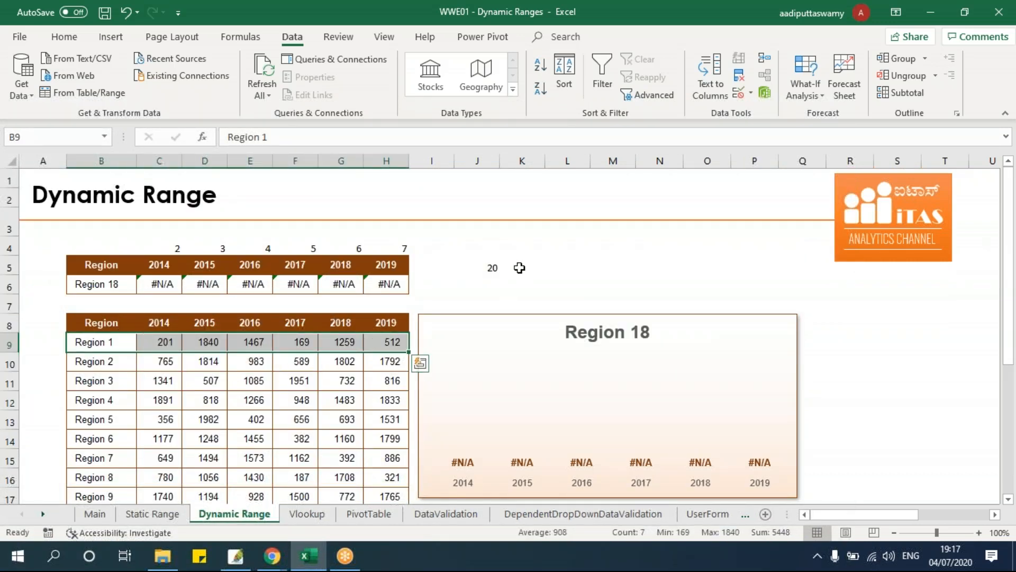
# Enter the label Rows in J4 and the label Column in K4.
pyautogui.click(492, 250)
pyautogui.write('Row')
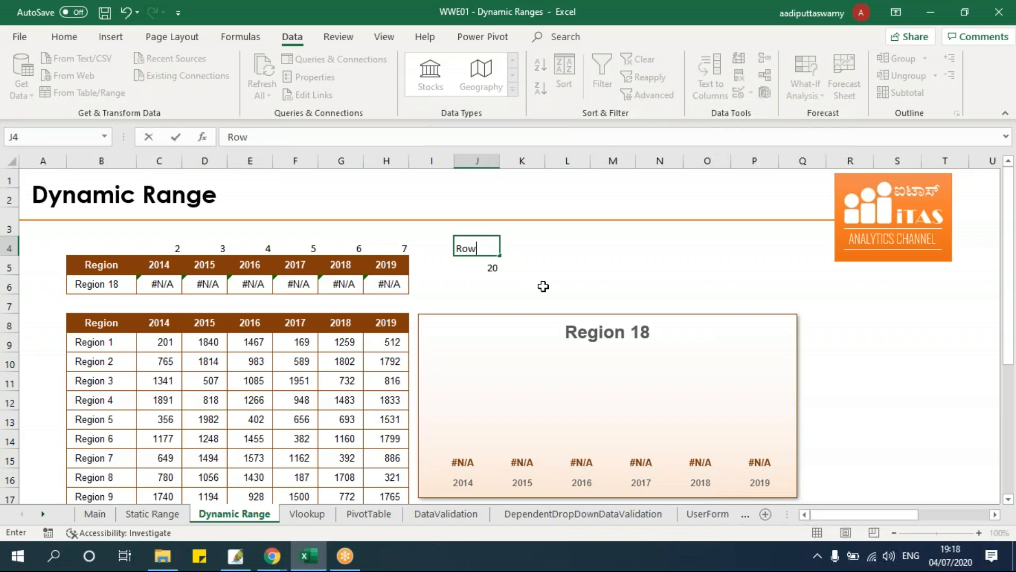
pyautogui.write('s')
pyautogui.press('Return')
pyautogui.press('Up')
pyautogui.press('Right')
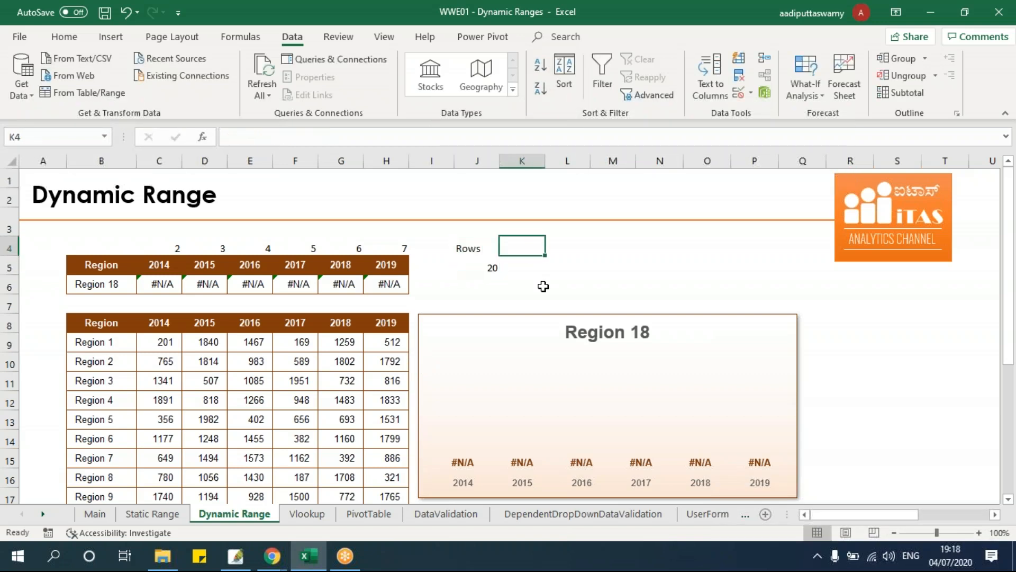
pyautogui.write('Column')
pyautogui.press('Return')
# Count the table's header cells in K5 with COUNTA over B8:R8, and highlight the header row B8:H8.
pyautogui.write('=')
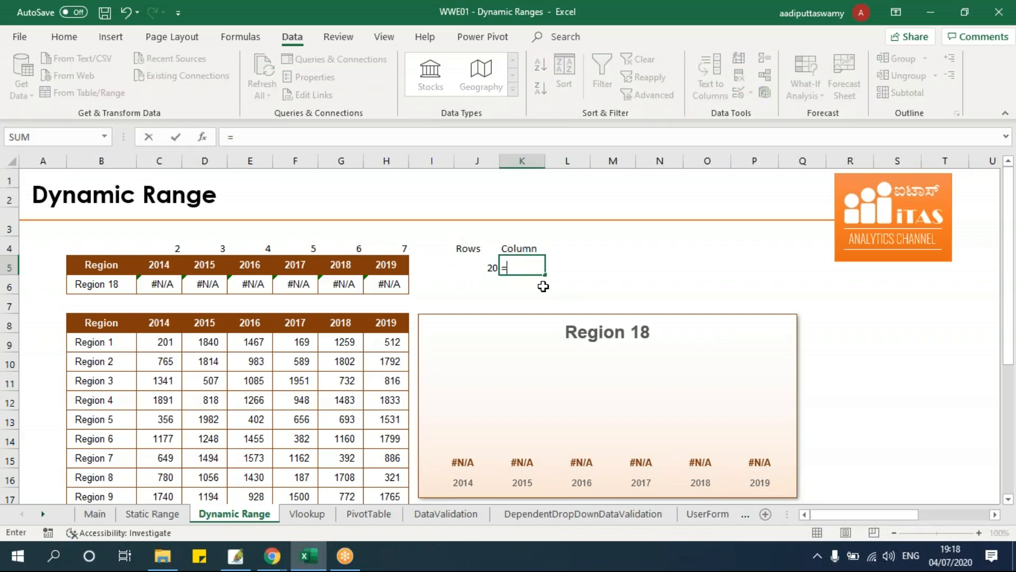
pyautogui.write('counta')
pyautogui.press('Tab')
pyautogui.moveTo(108, 329); pyautogui.dragTo(841, 324)
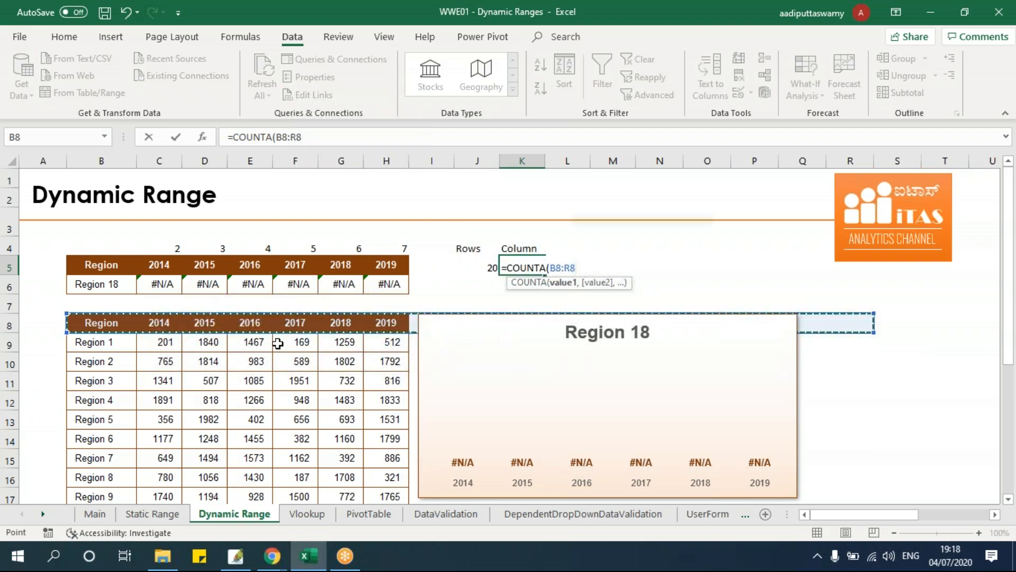
pyautogui.press('Return')
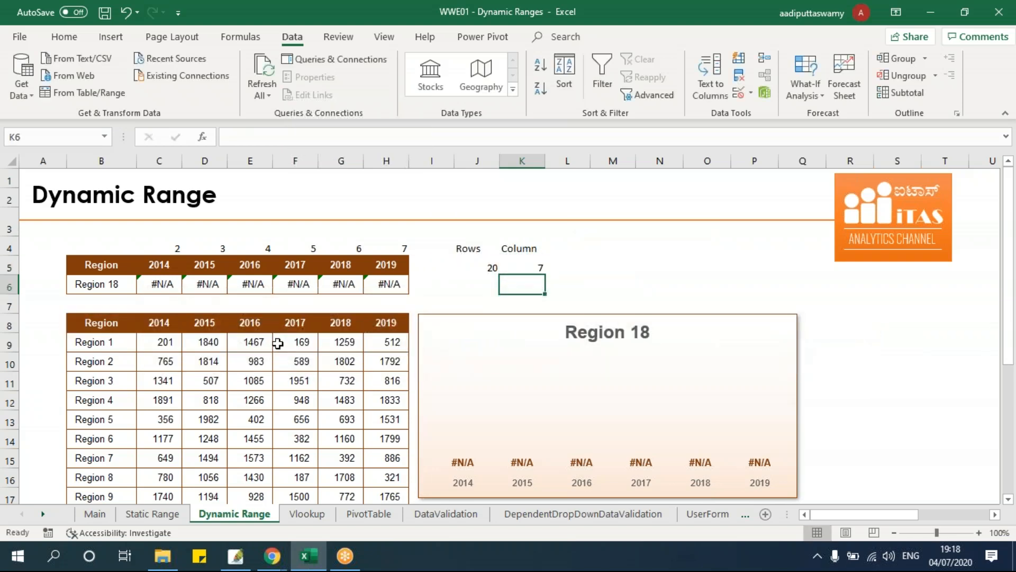
pyautogui.moveTo(127, 321); pyautogui.dragTo(382, 324)
pyautogui.click(339, 379)
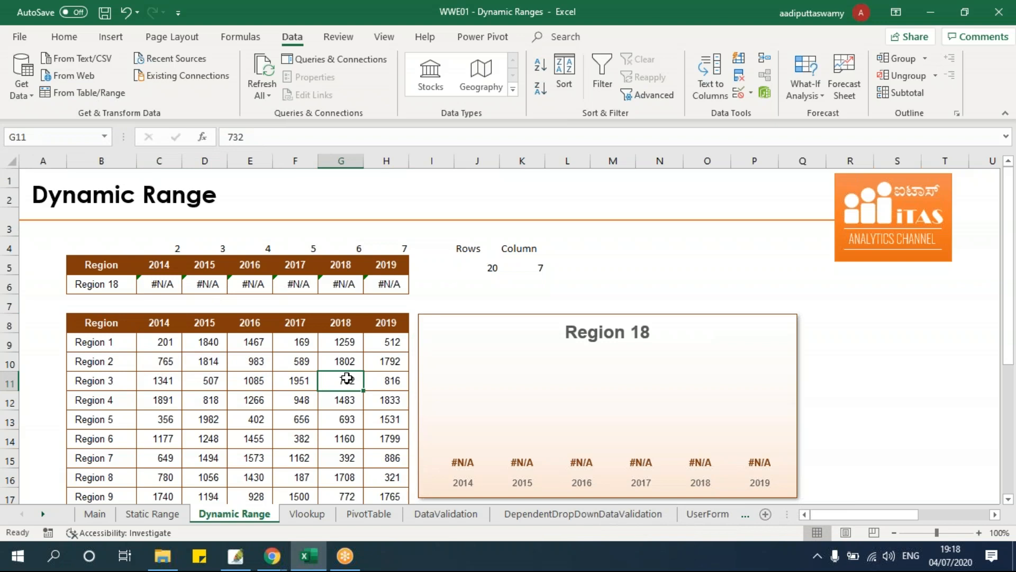
# Start a new workbook-scoped defined name called rngRegionTable.
pyautogui.click(242, 37)
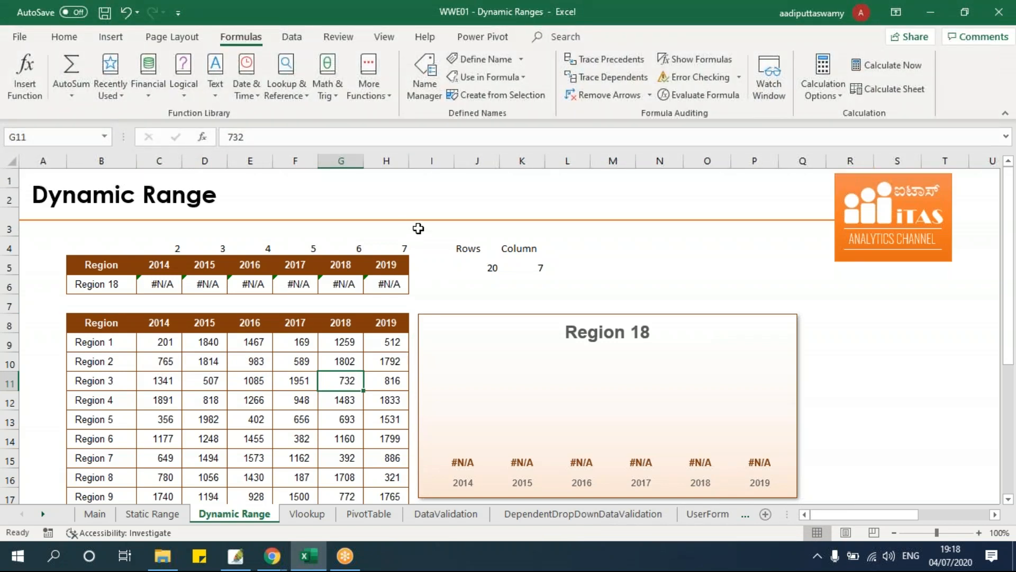
pyautogui.click(430, 88)
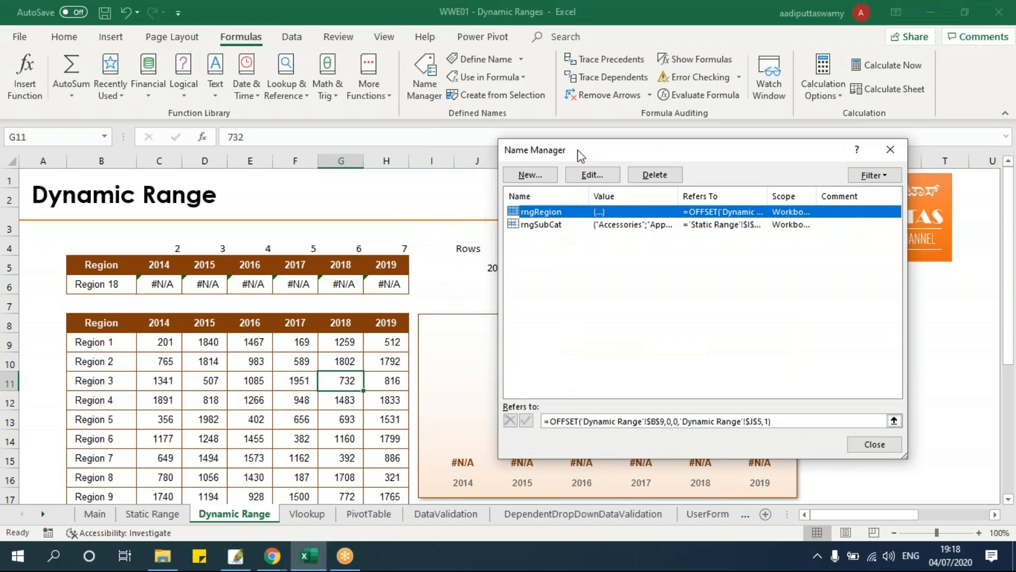
pyautogui.moveTo(577, 150); pyautogui.dragTo(535, 158)
pyautogui.click(492, 183)
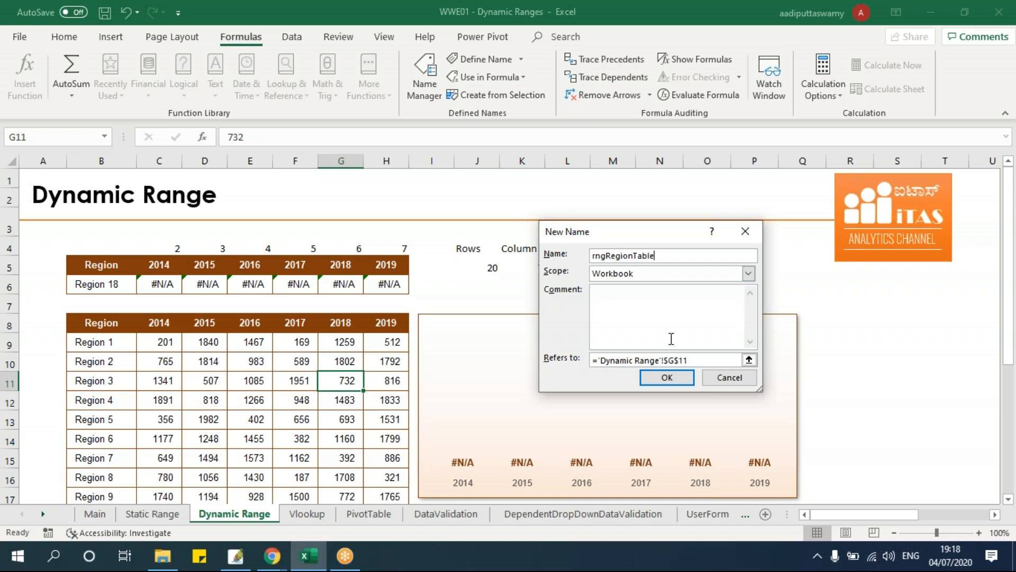
# Begin the name's reference as an OFFSET formula anchored at $B$9 on the Dynamic Range sheet, with row and column offsets of 0.
pyautogui.click(576, 350)
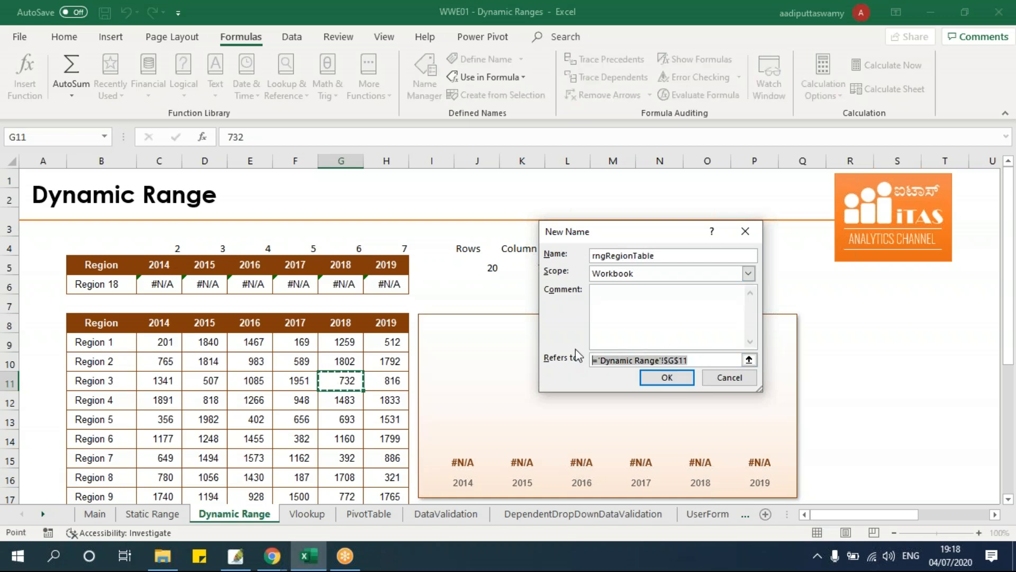
pyautogui.write('=')
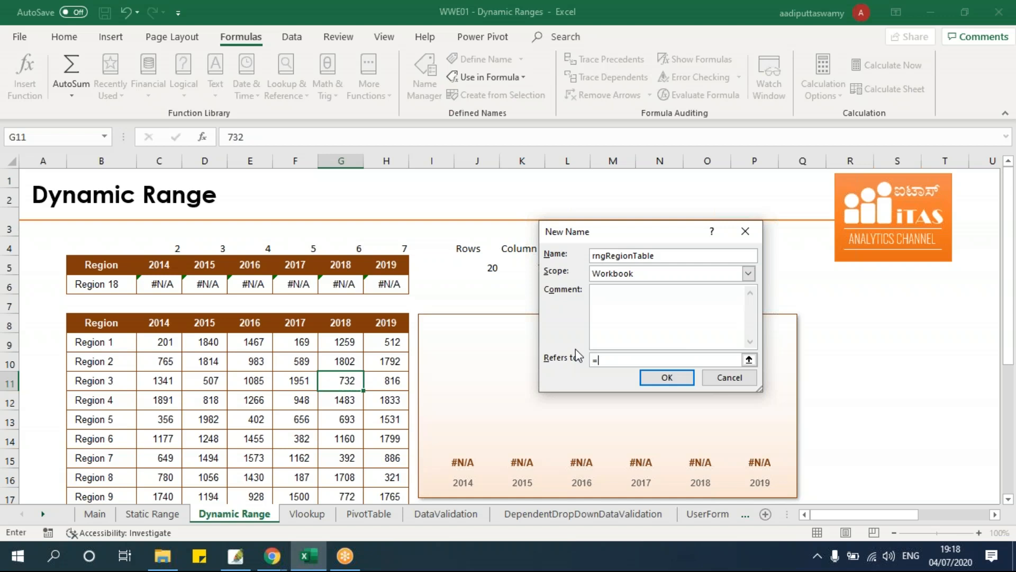
pyautogui.write('offset(')
pyautogui.click(116, 345)
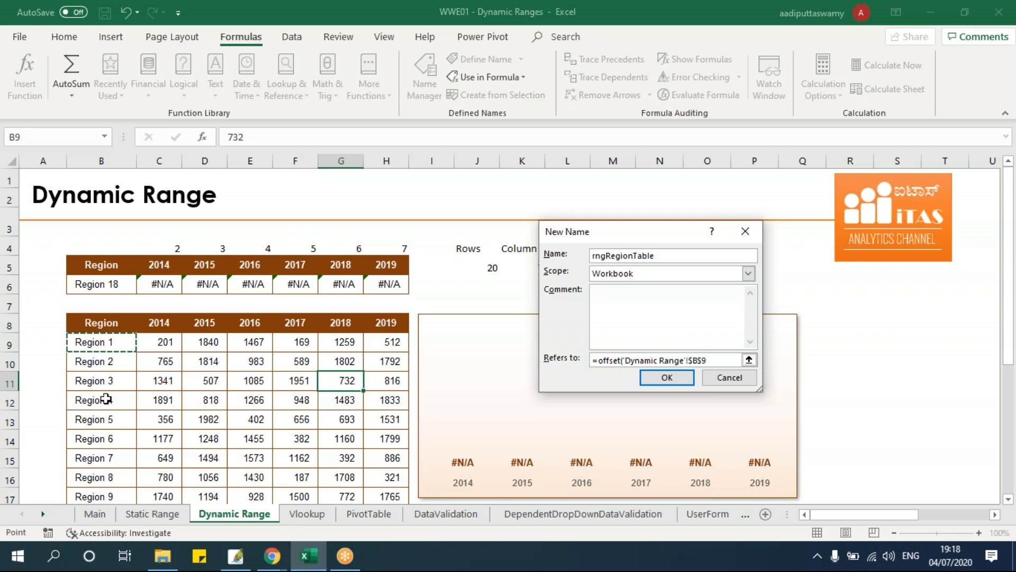
pyautogui.write(',0,0,')
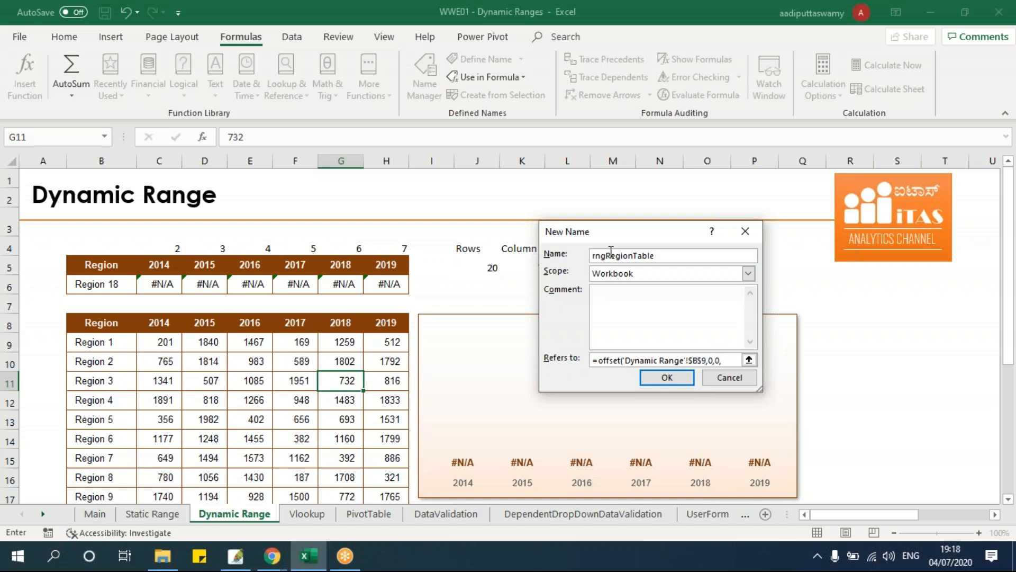
pyautogui.moveTo(623, 229); pyautogui.dragTo(595, 321)
pyautogui.write('0,0,')
# Complete the OFFSET formula with $J$5 as the height and $K$5 as the width, and save the defined name.
pyautogui.click(482, 273)
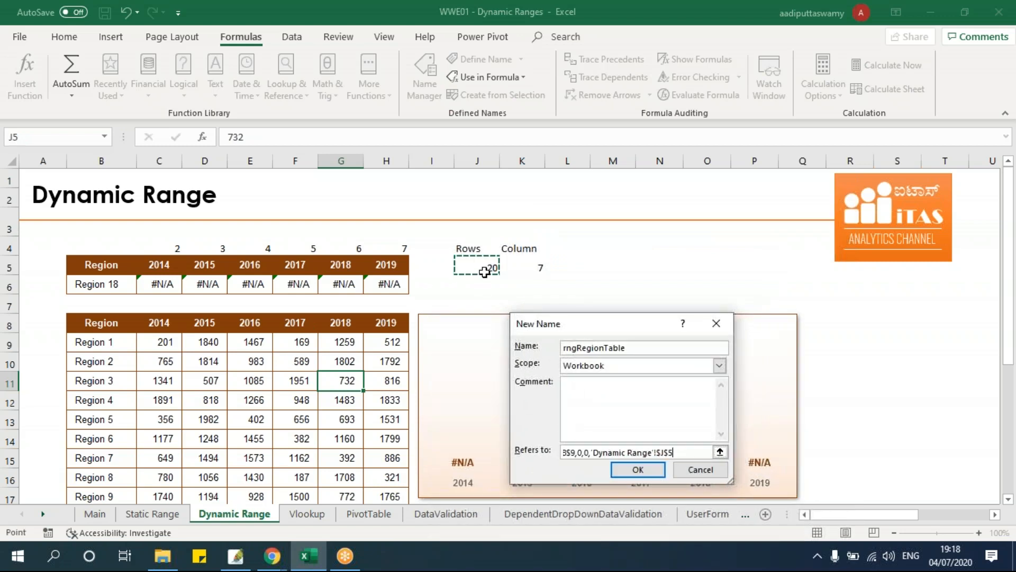
pyautogui.write(',')
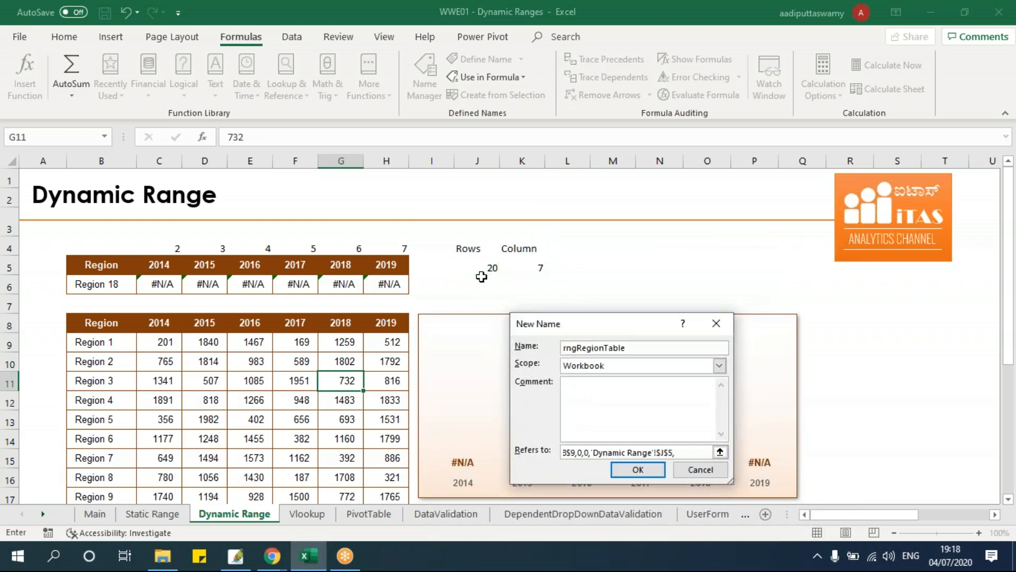
pyautogui.click(535, 266)
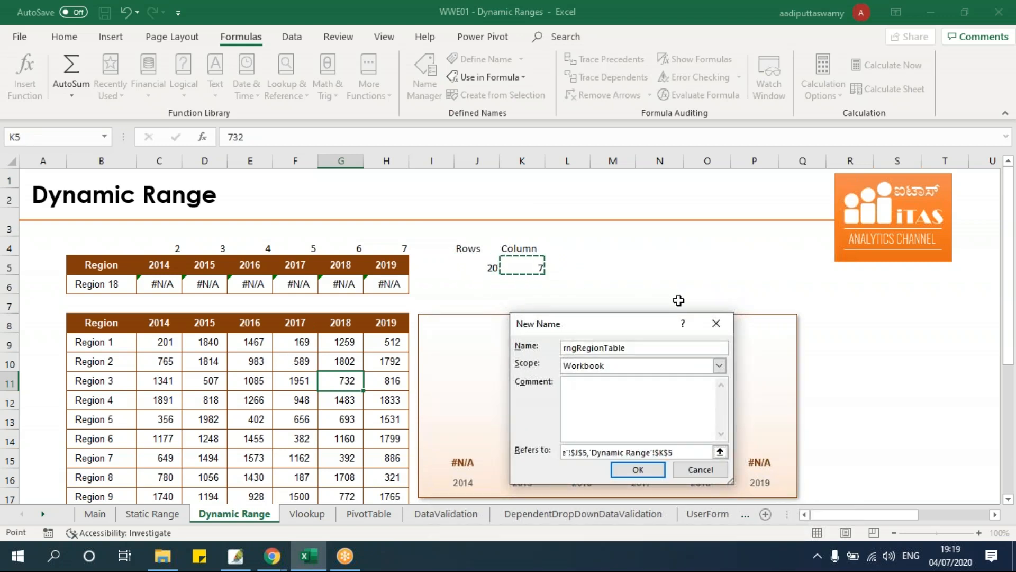
pyautogui.write(')')
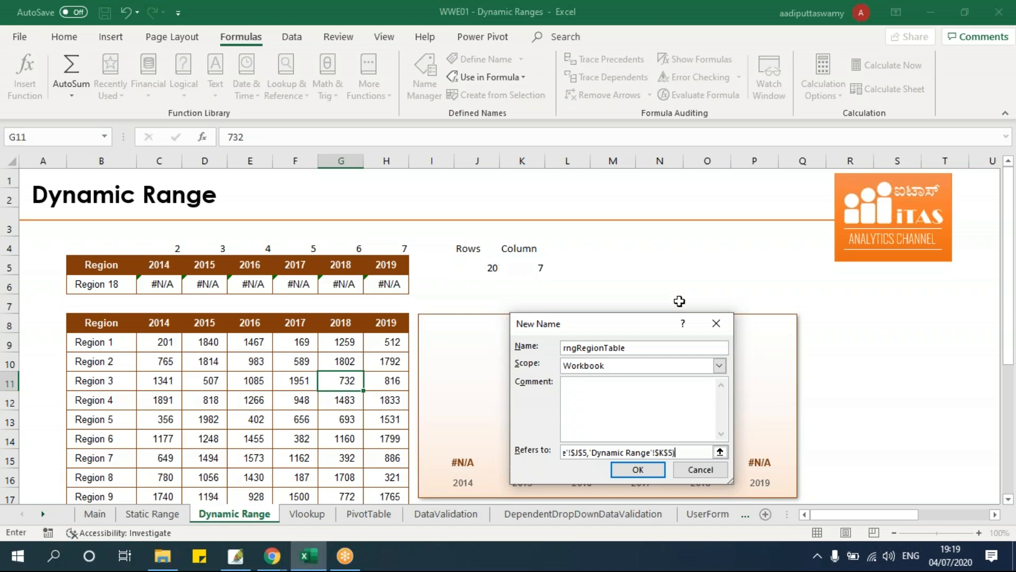
pyautogui.click(641, 470)
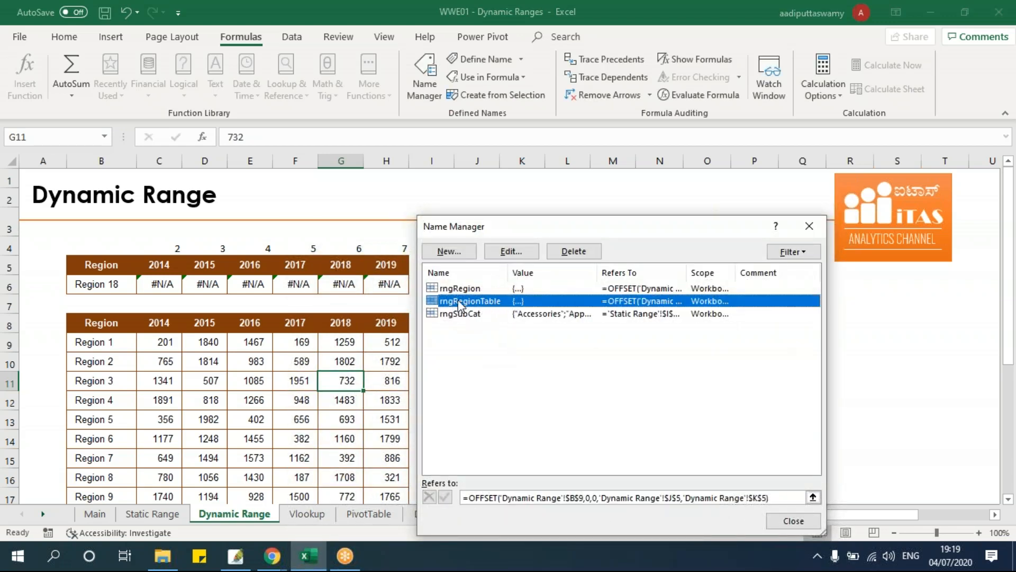
pyautogui.click(792, 522)
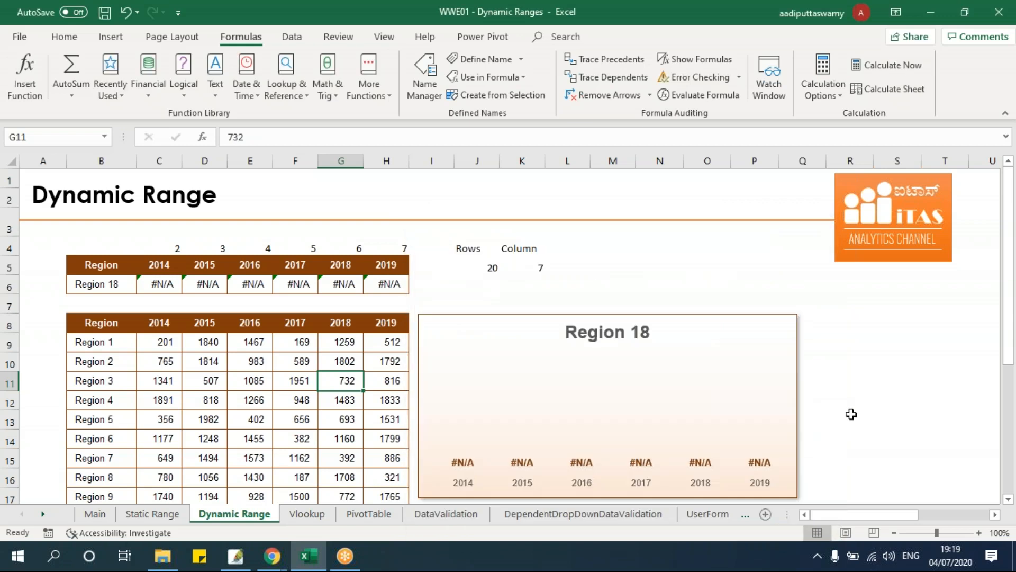
pyautogui.click(850, 415)
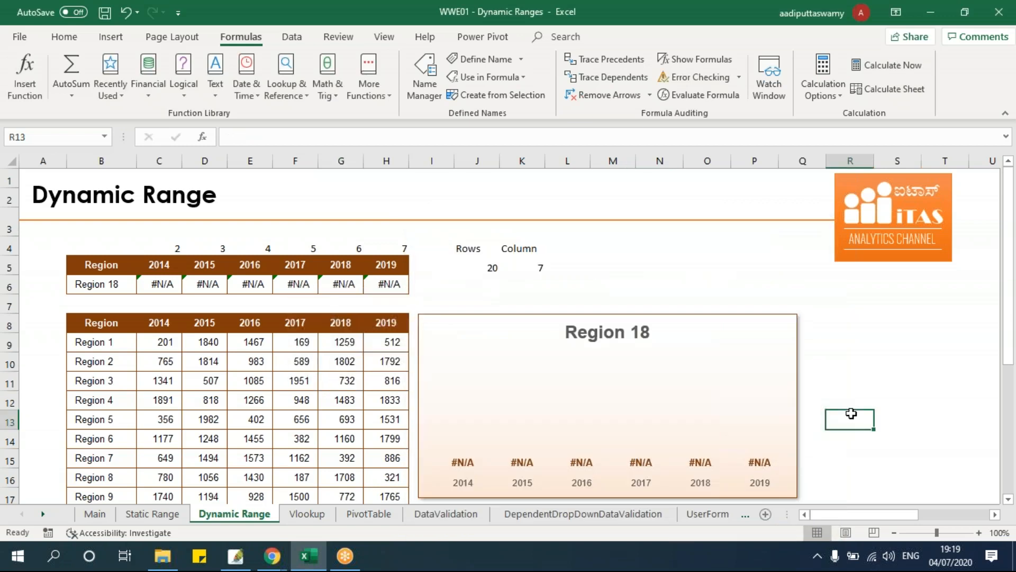
# Replace the table array in C6's VLOOKUP with rngRegionTable, and fill the formula across to H6.
pyautogui.doubleClick(164, 284)
pyautogui.moveTo(109, 285); pyautogui.dragTo(161, 286)
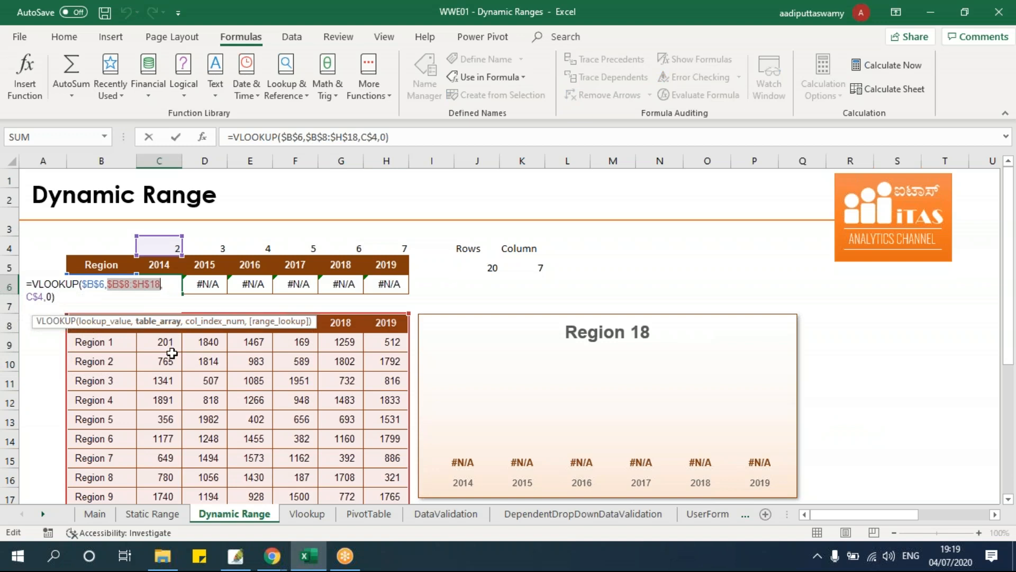
pyautogui.press('Delete')
pyautogui.write('rng')
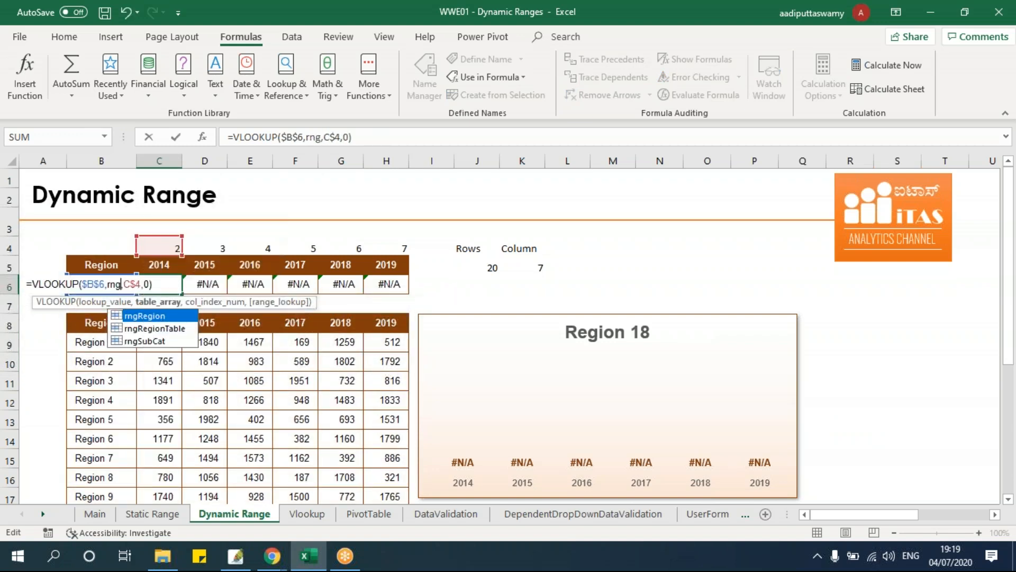
pyautogui.press('Down')
pyautogui.press('Tab')
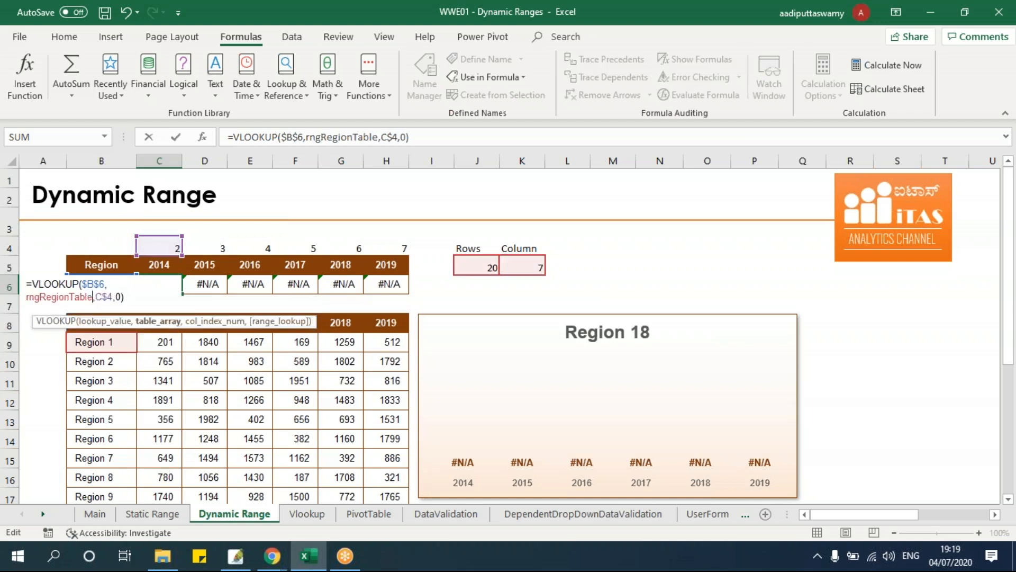
pyautogui.hotkey('ctrl', 'Return')
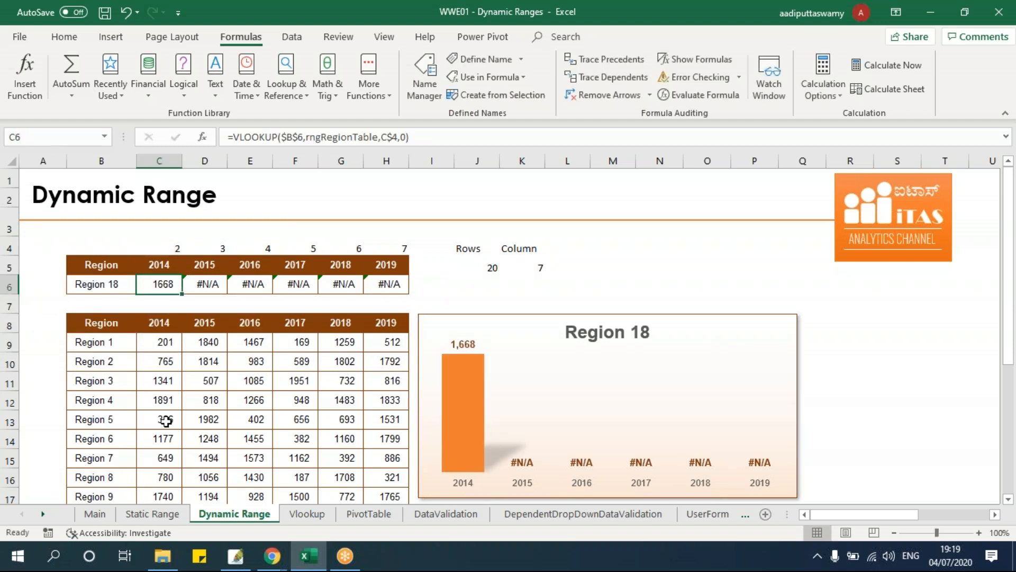
pyautogui.moveTo(185, 296); pyautogui.dragTo(406, 291)
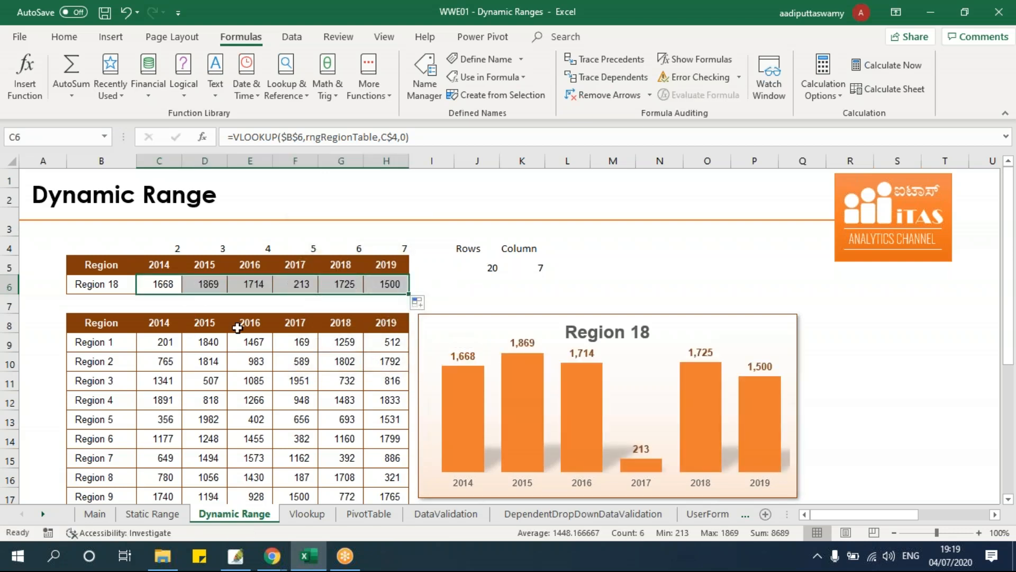
# Choose Region 20 from the region list in B6.
pyautogui.click(110, 286)
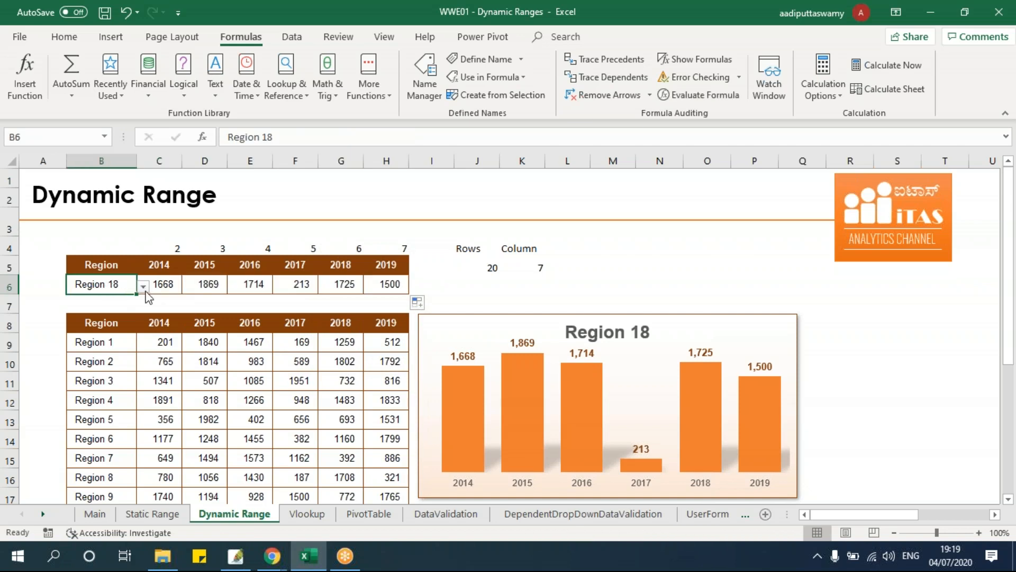
pyautogui.click(144, 287)
pyautogui.click(127, 367)
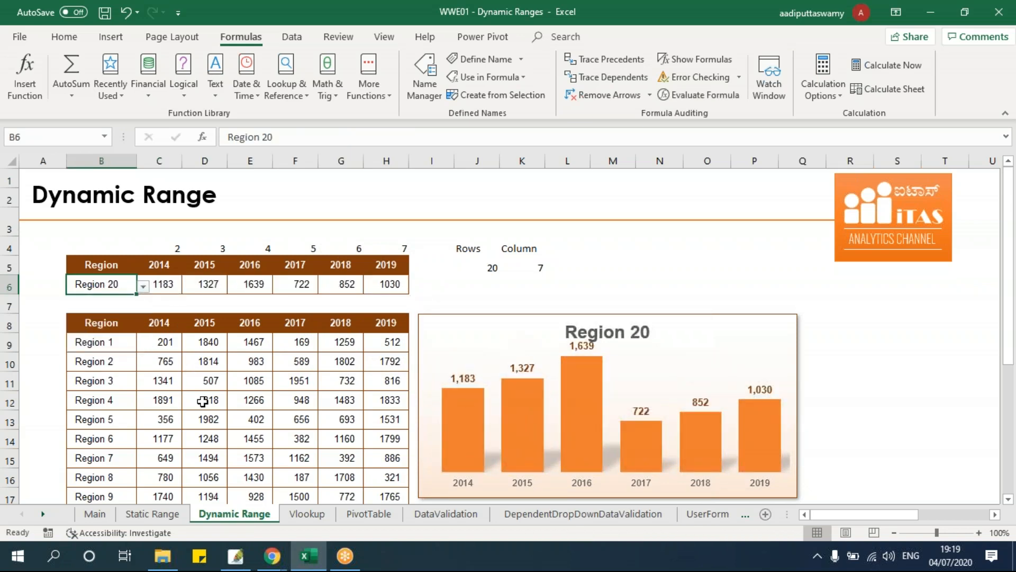
# Copy the Region 21 to Region 25 rows from AA18:AG22 and paste them below Region 20, starting at B29.
pyautogui.moveTo(824, 516); pyautogui.dragTo(934, 519)
pyautogui.scroll(-3, 834, 415)
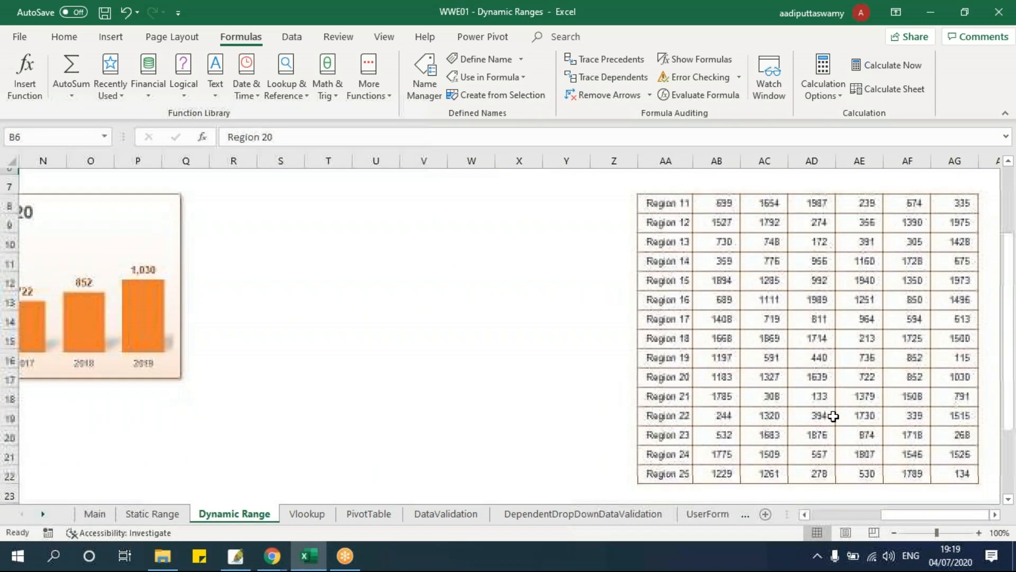
pyautogui.moveTo(681, 335); pyautogui.dragTo(934, 415)
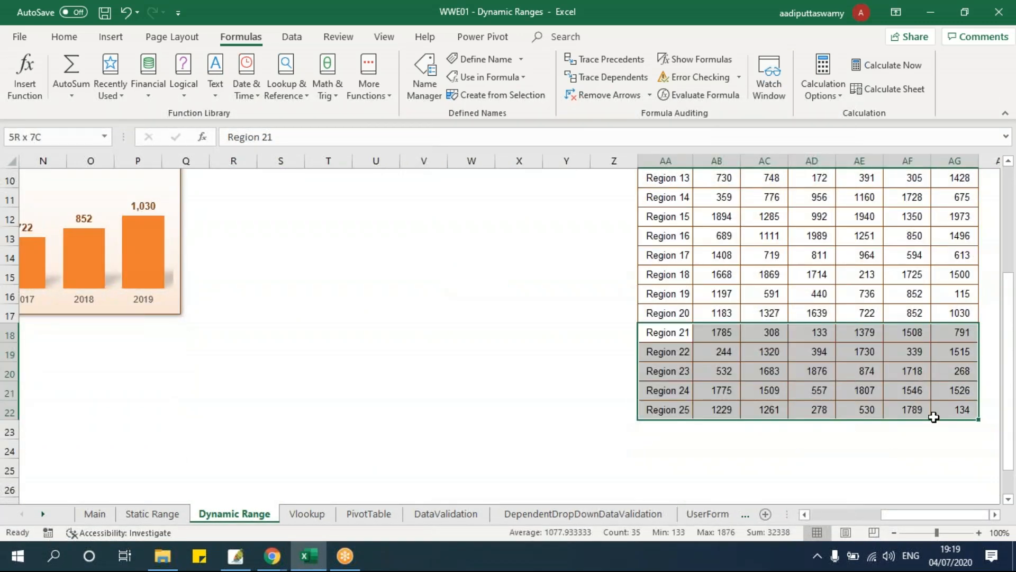
pyautogui.hotkey('ctrl', 'c')
pyautogui.moveTo(906, 513); pyautogui.dragTo(821, 519)
pyautogui.scroll(-2, 138, 421)
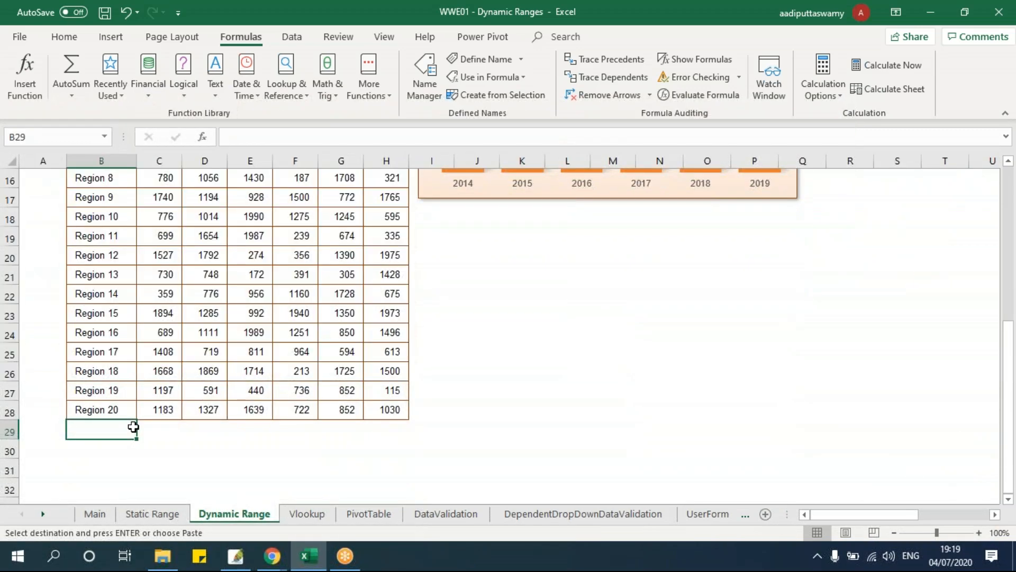
pyautogui.click(133, 424)
pyautogui.hotkey('ctrl', 'v')
pyautogui.click(243, 395)
pyautogui.scroll(5, 113, 283)
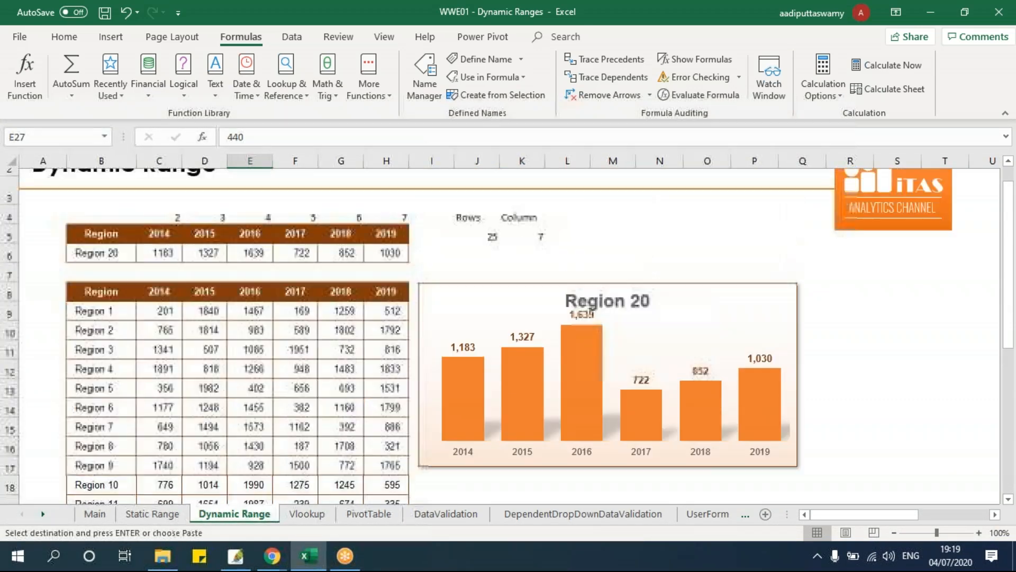
# Check B6's dropdown list for the added regions without changing the selection, and highlight the lookup results in C6:H6.
pyautogui.click(113, 283)
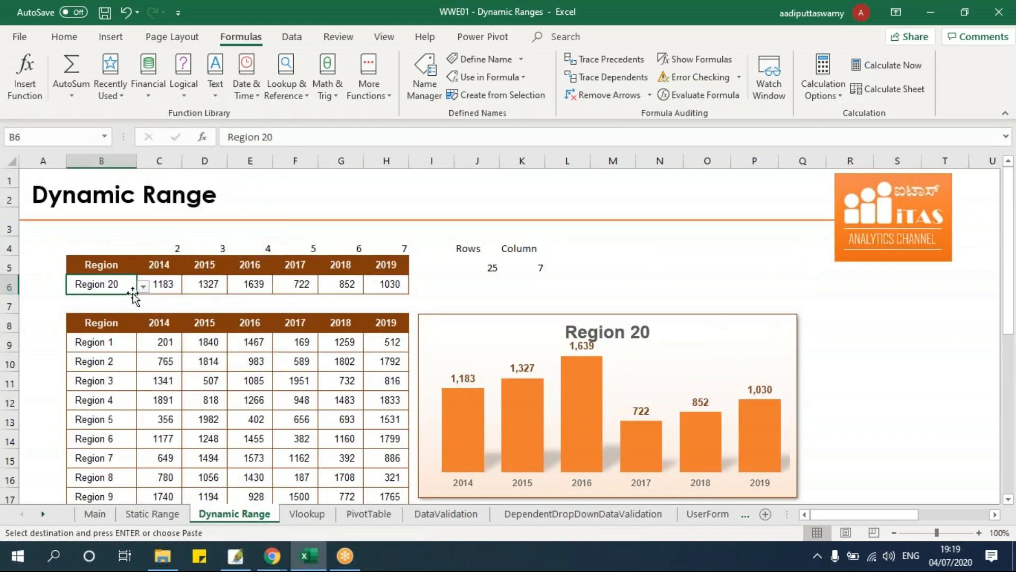
pyautogui.click(143, 287)
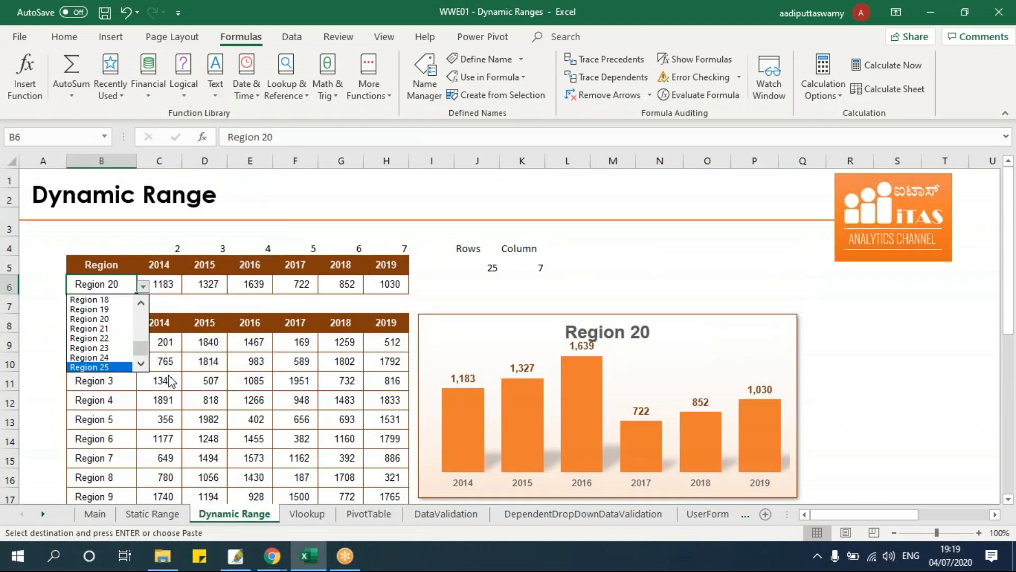
pyautogui.click(201, 390)
pyautogui.click(143, 286)
pyautogui.click(219, 384)
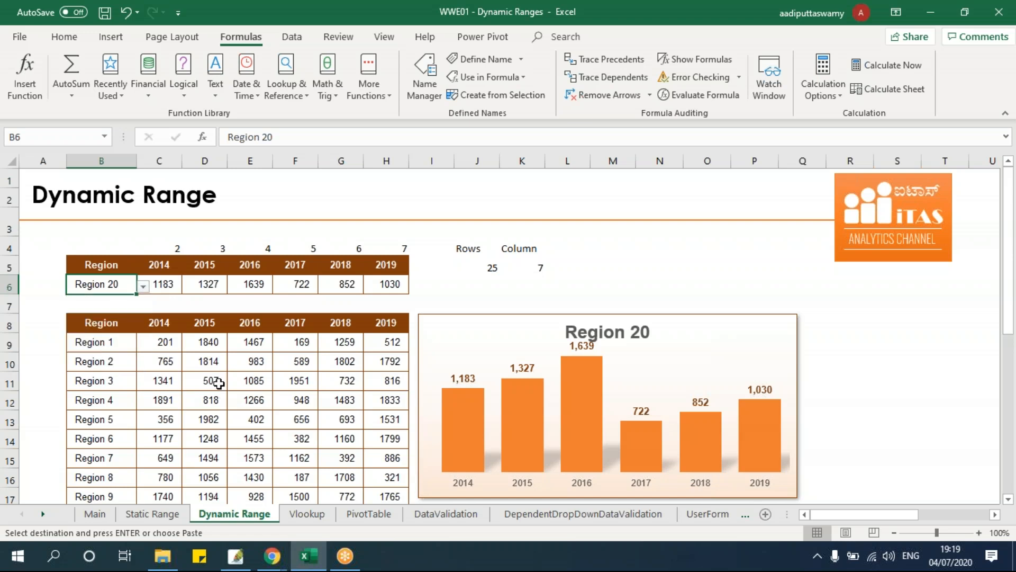
pyautogui.moveTo(165, 286); pyautogui.dragTo(389, 286)
pyautogui.hotkey('ctrl', 'v')
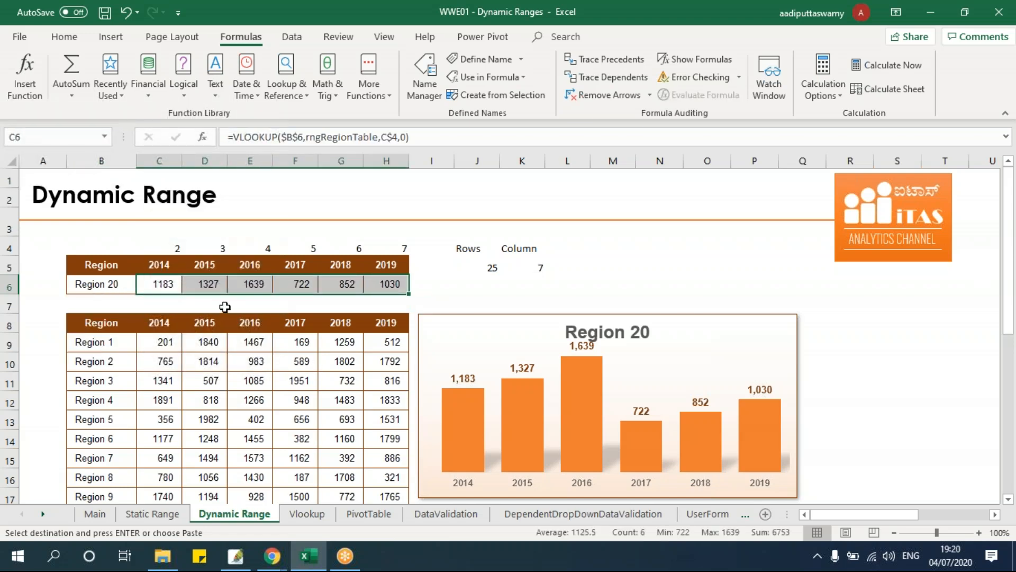
# Choose Region 24 from the region list in B6.
pyautogui.click(115, 284)
pyautogui.click(143, 286)
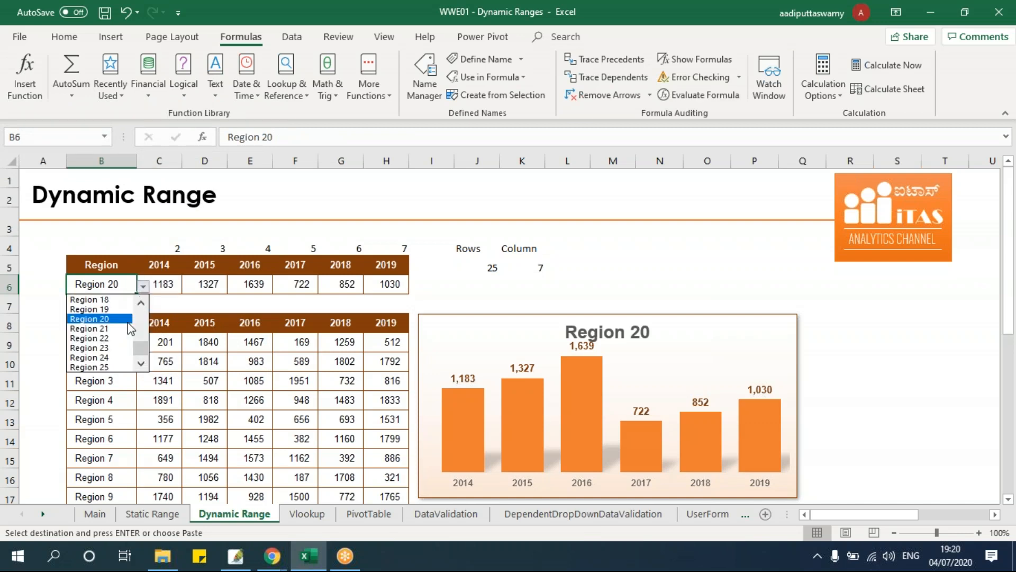
pyautogui.click(106, 357)
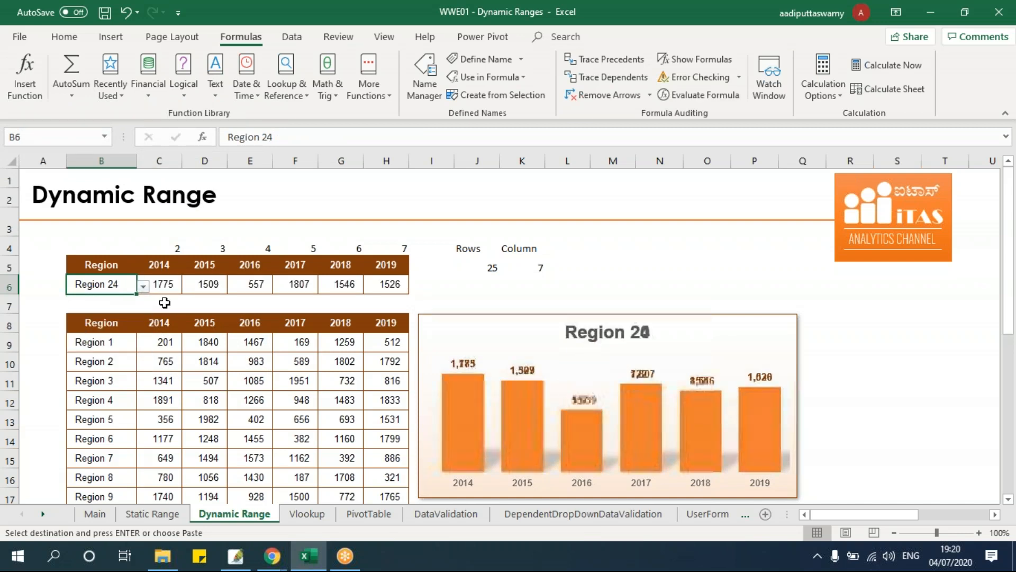
# Compare the lookup results in C6:H6 with the Region 24 row of the source table in C32:H32.
pyautogui.click(166, 286)
pyautogui.moveTo(166, 286); pyautogui.dragTo(379, 283)
pyautogui.hotkey('ctrl', 'v')
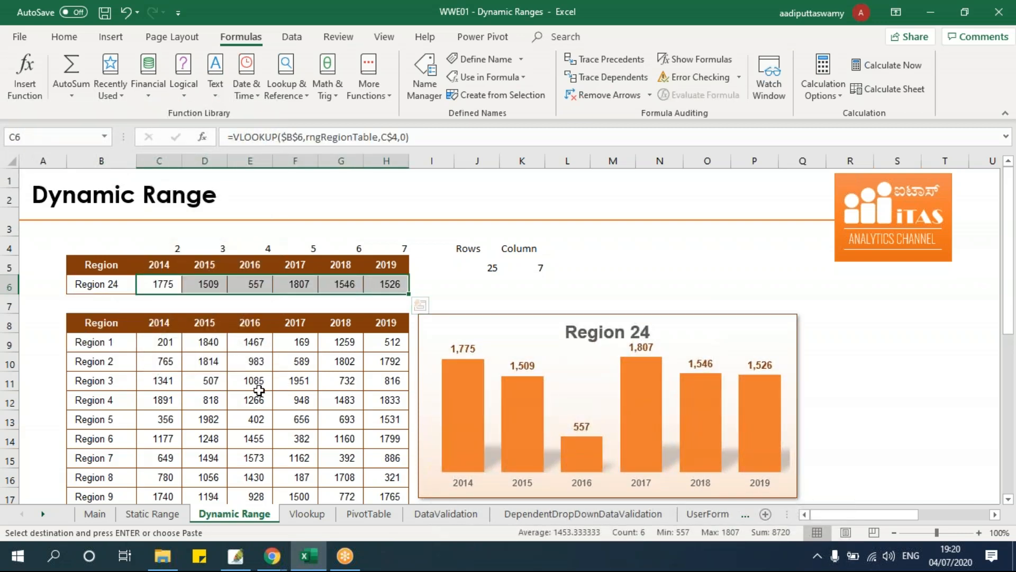
pyautogui.scroll(-6, 259, 390)
pyautogui.moveTo(172, 433); pyautogui.dragTo(370, 426)
pyautogui.scroll(6, 317, 402)
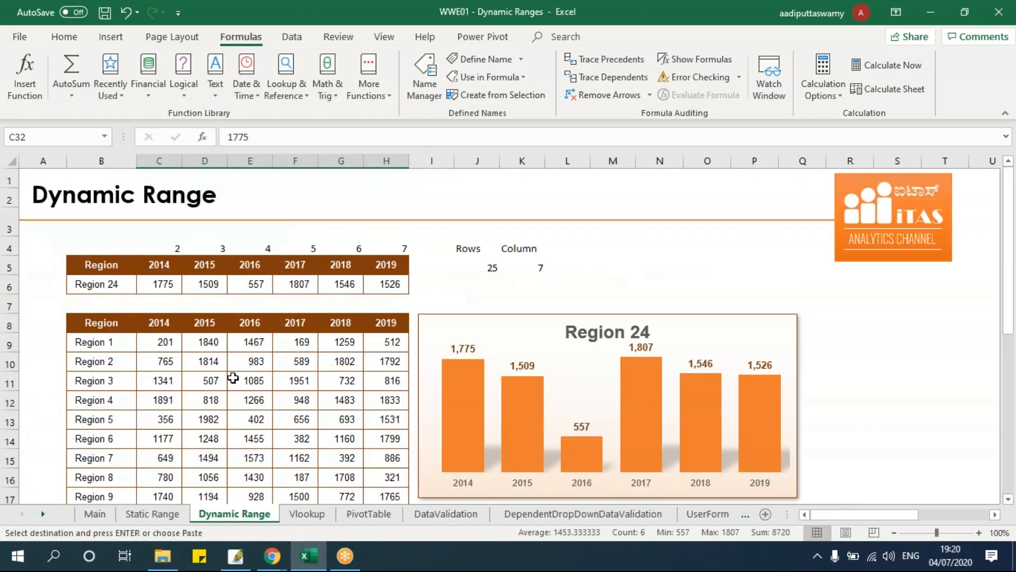
pyautogui.click(240, 381)
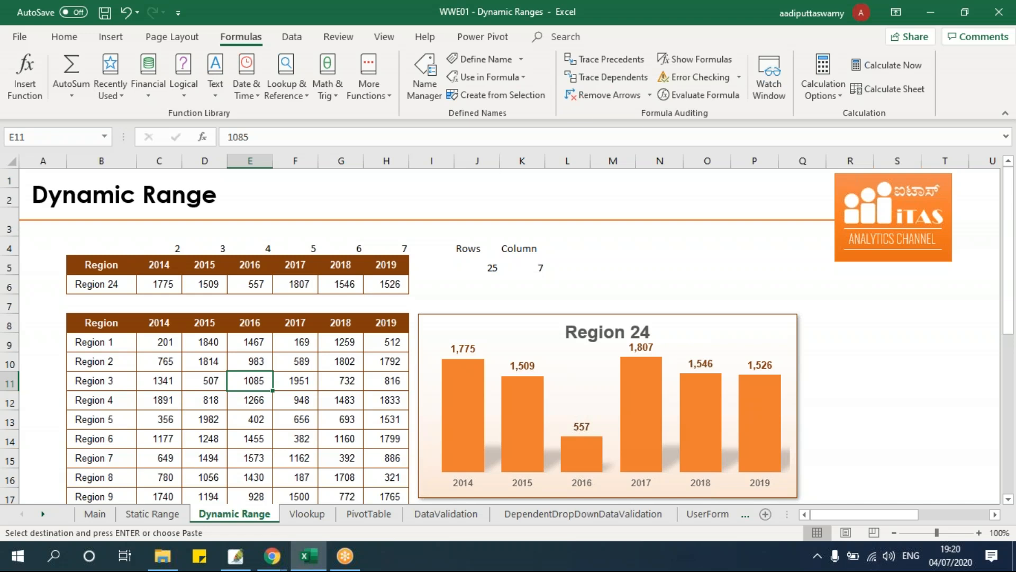
# Browse B6's dropdown list of regions without changing the selection.
pyautogui.click(110, 283)
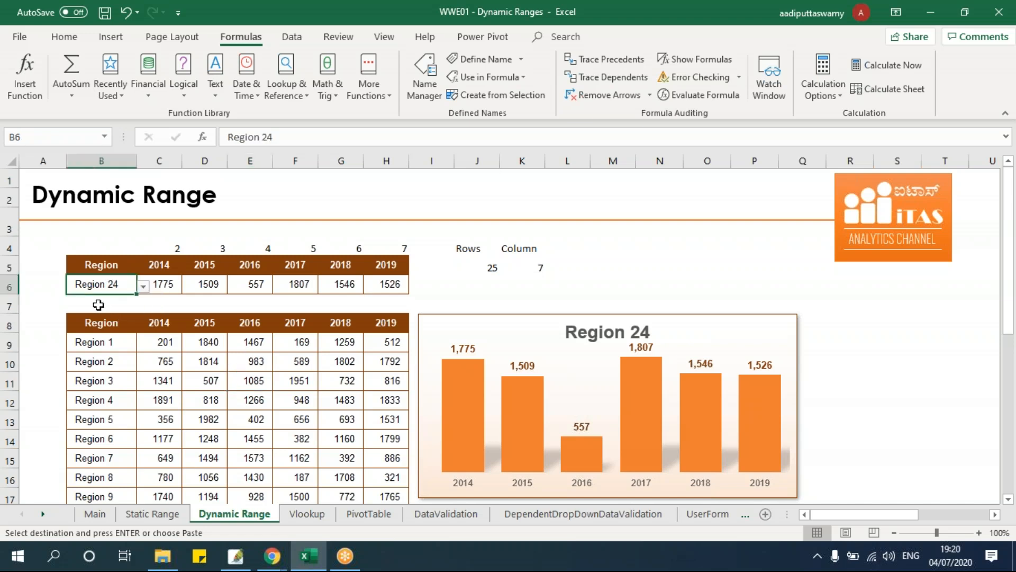
pyautogui.click(141, 287)
pyautogui.moveTo(141, 351); pyautogui.dragTo(143, 316)
pyautogui.click(204, 344)
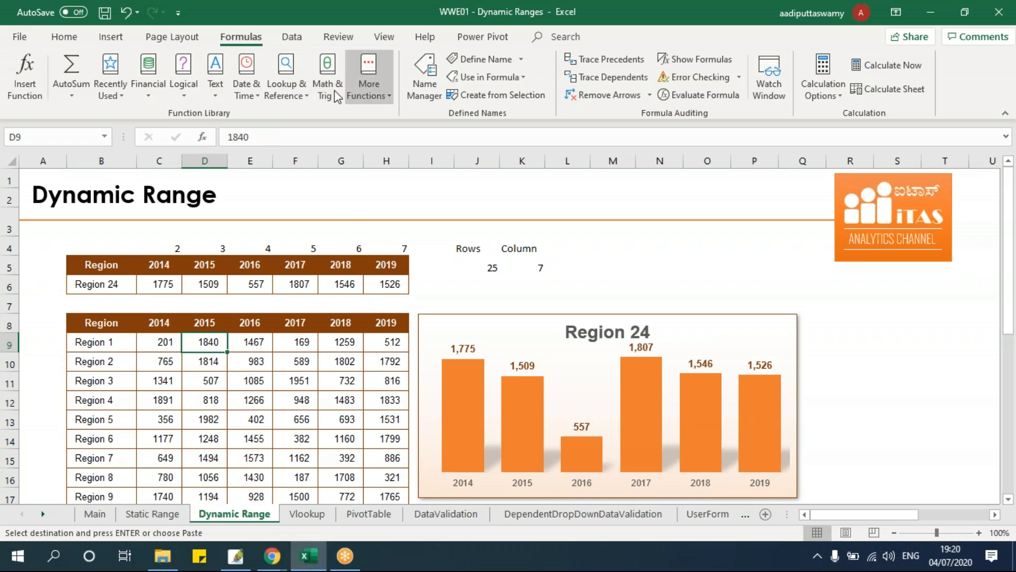
# Enable the Developer tab in the Excel ribbon options.
pyautogui.click(21, 38)
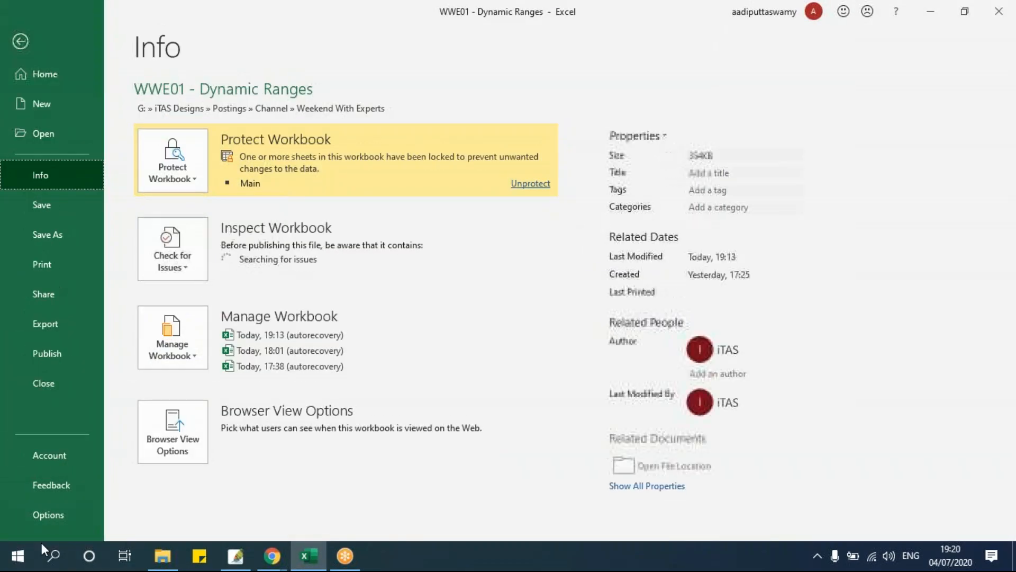
pyautogui.click(50, 512)
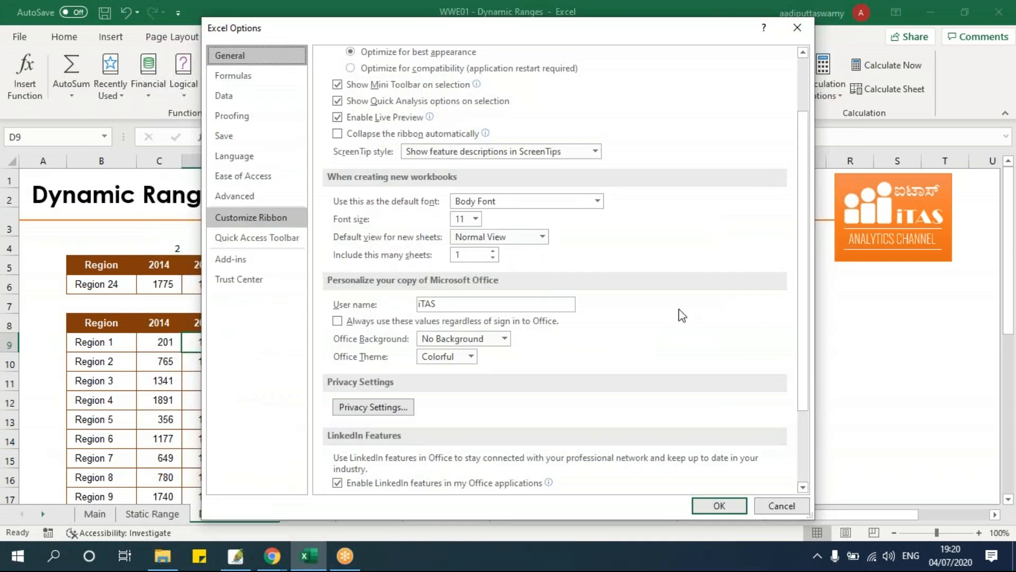
pyautogui.click(615, 321)
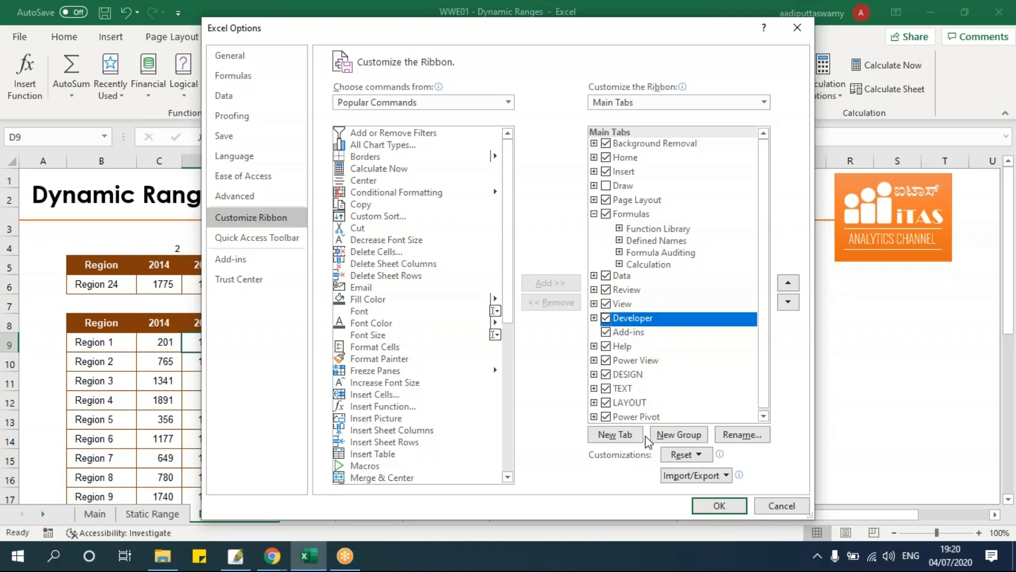
pyautogui.click(715, 505)
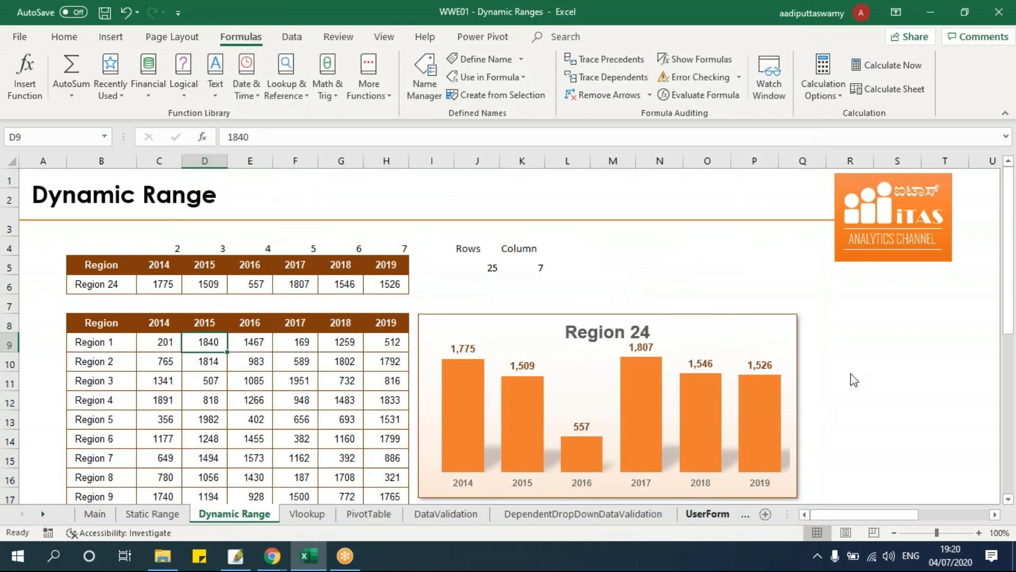
pyautogui.click(856, 359)
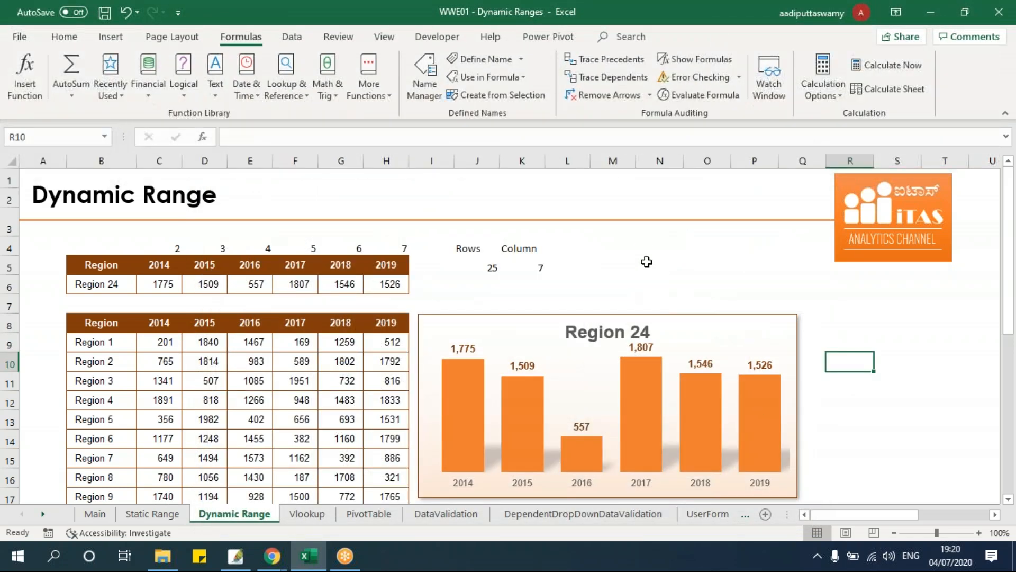
# Insert a combo box form control just above the chart's upper-right corner and open its list to check it.
pyautogui.click(449, 39)
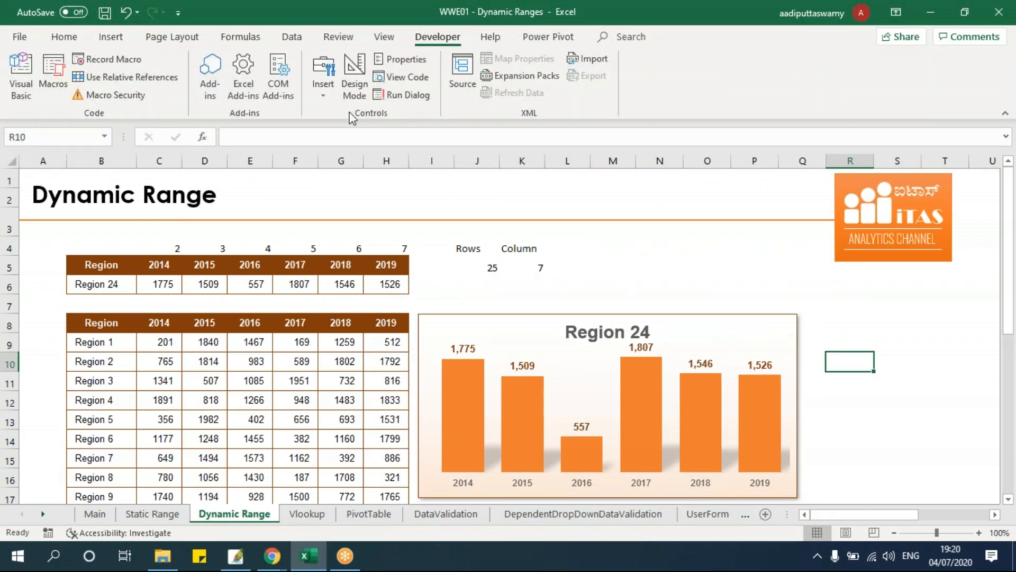
pyautogui.click(328, 94)
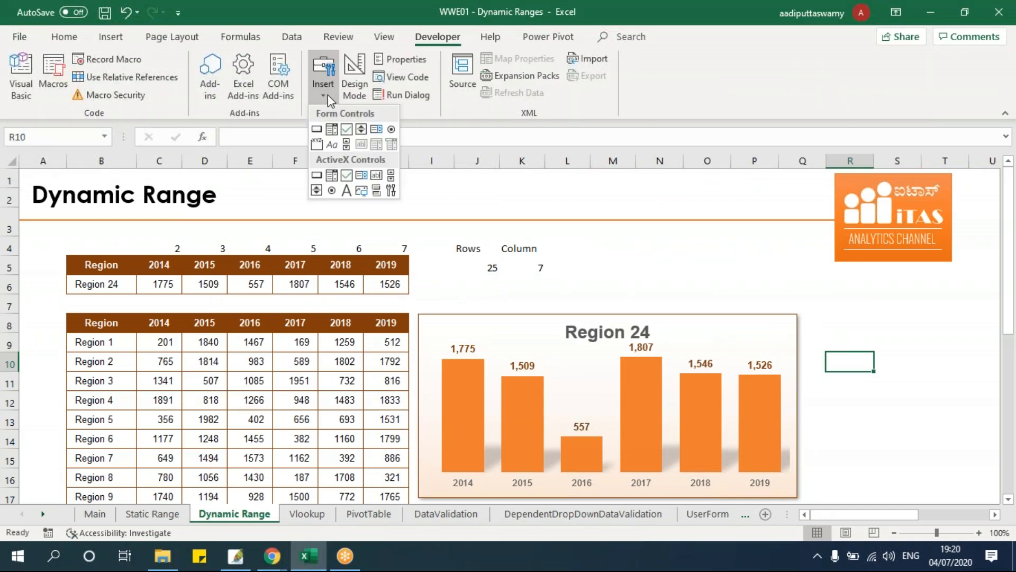
pyautogui.click(332, 131)
pyautogui.moveTo(638, 274)
pyautogui.mouseDown()
pyautogui.moveTo(754, 297)
pyautogui.moveTo(784, 290)
pyautogui.mouseUp()
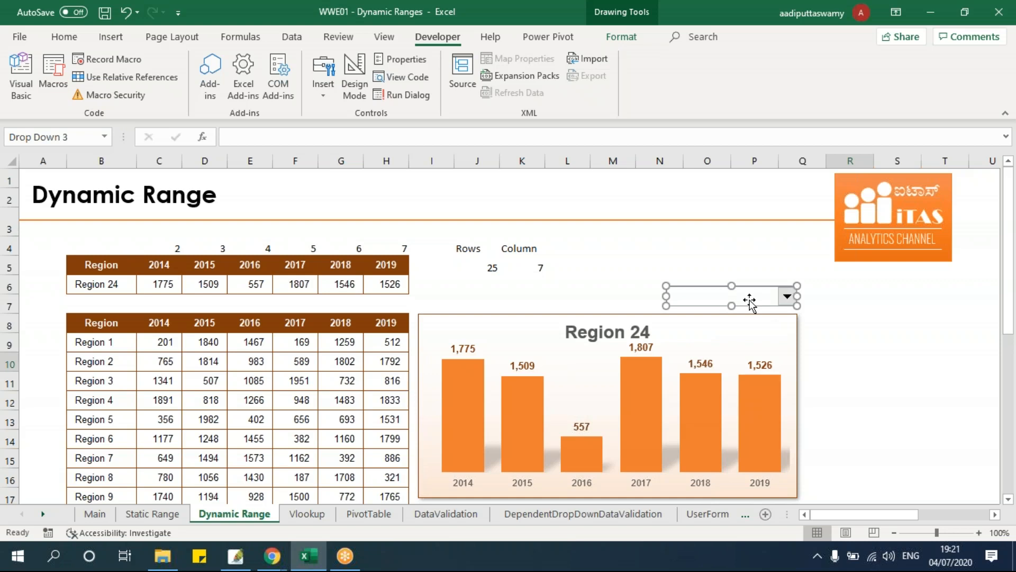
pyautogui.click(900, 326)
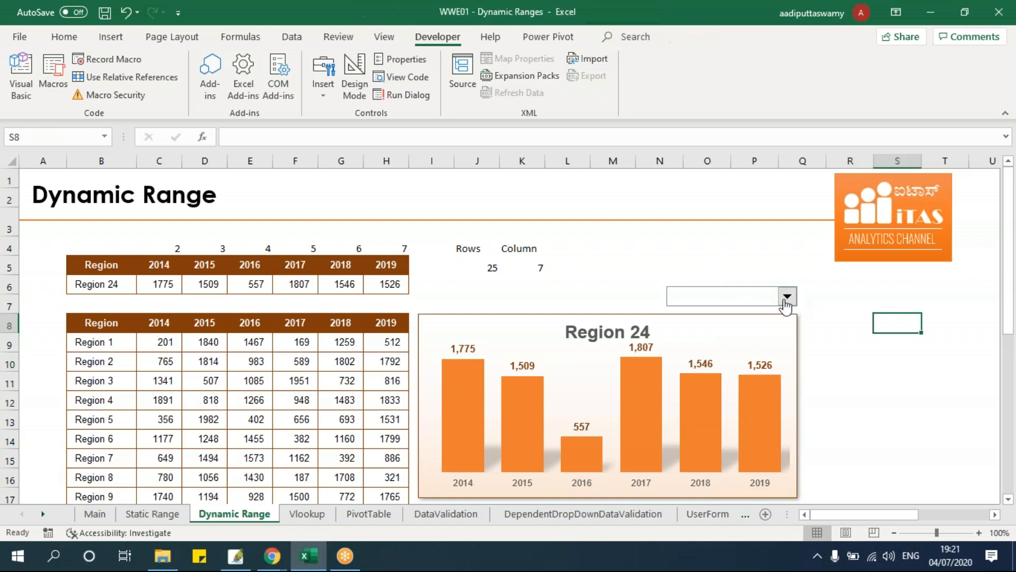
pyautogui.click(787, 297)
pyautogui.click(787, 297)
# Set the combo box's input range to the named range rngregion.
pyautogui.rightClick(788, 297)
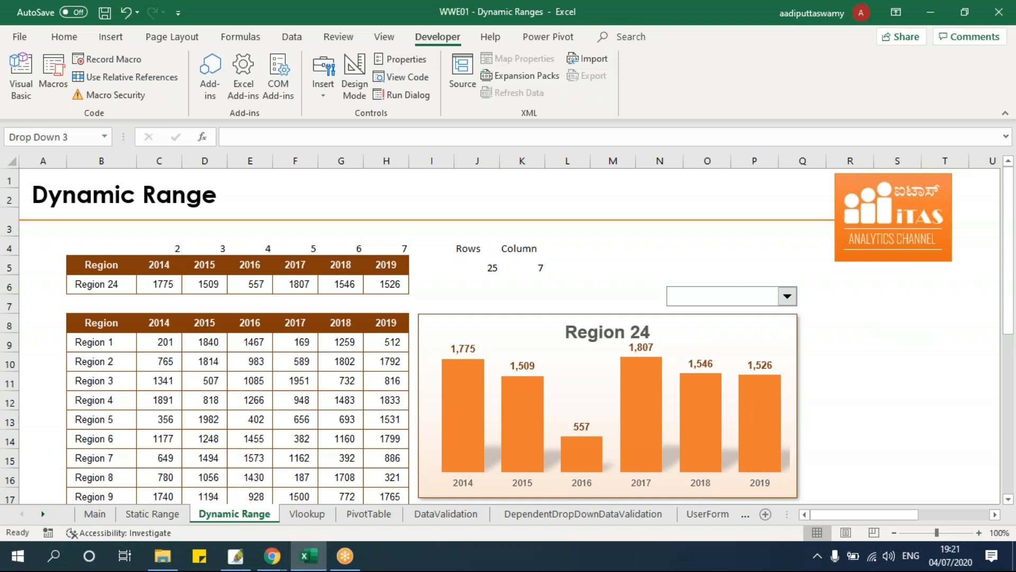
pyautogui.click(849, 421)
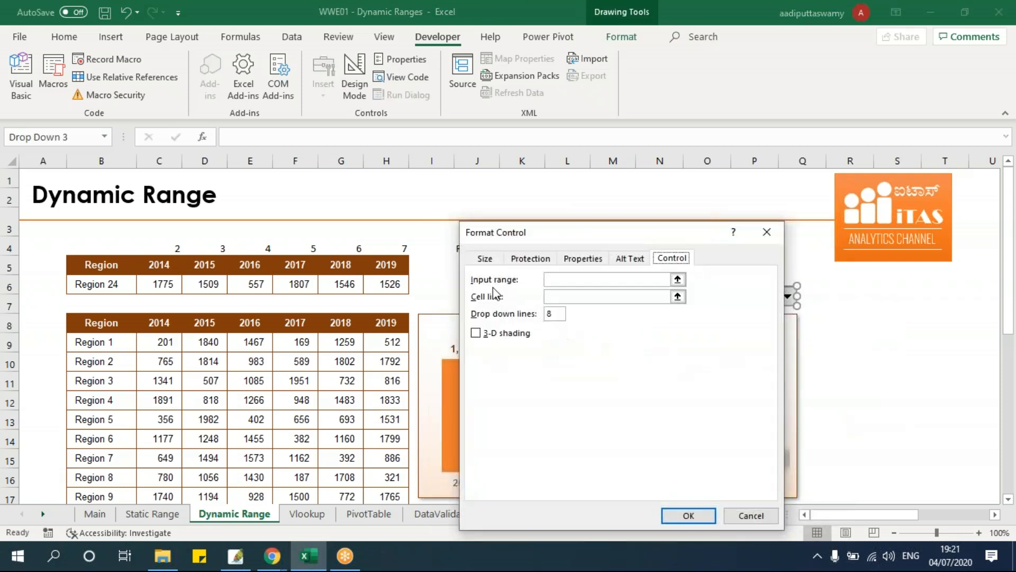
pyautogui.click(704, 283)
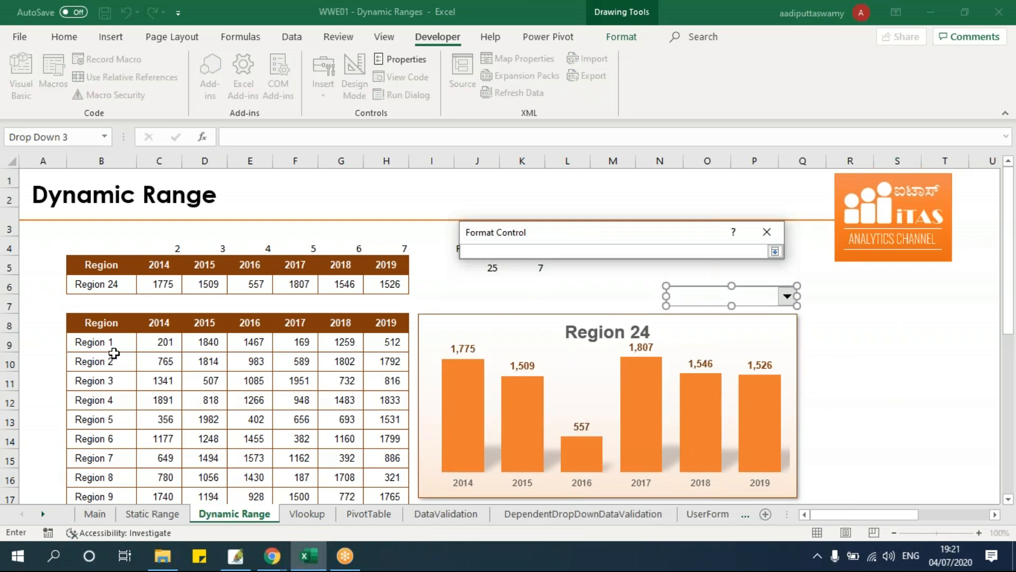
pyautogui.click(775, 252)
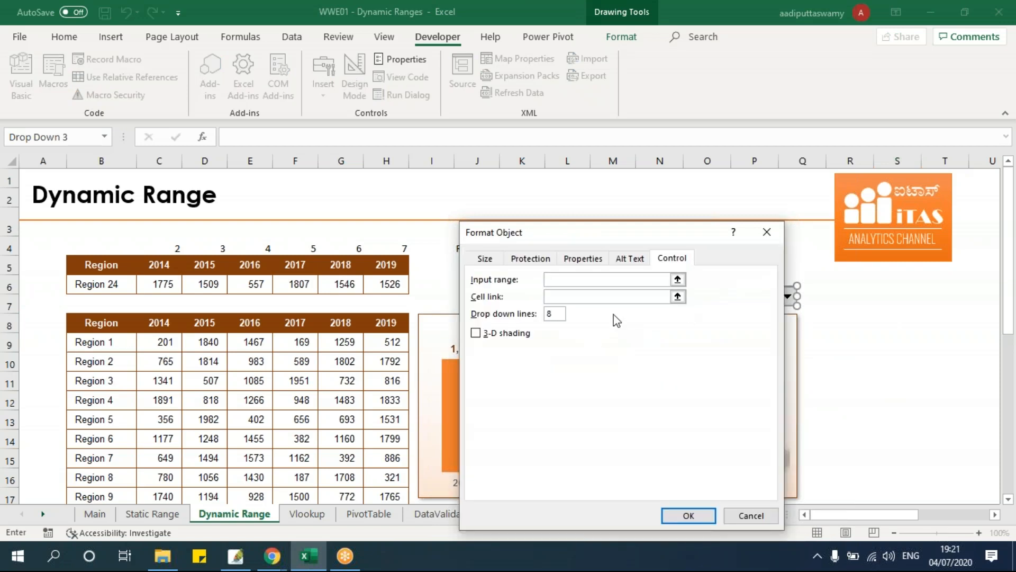
pyautogui.moveTo(608, 234); pyautogui.dragTo(500, 206)
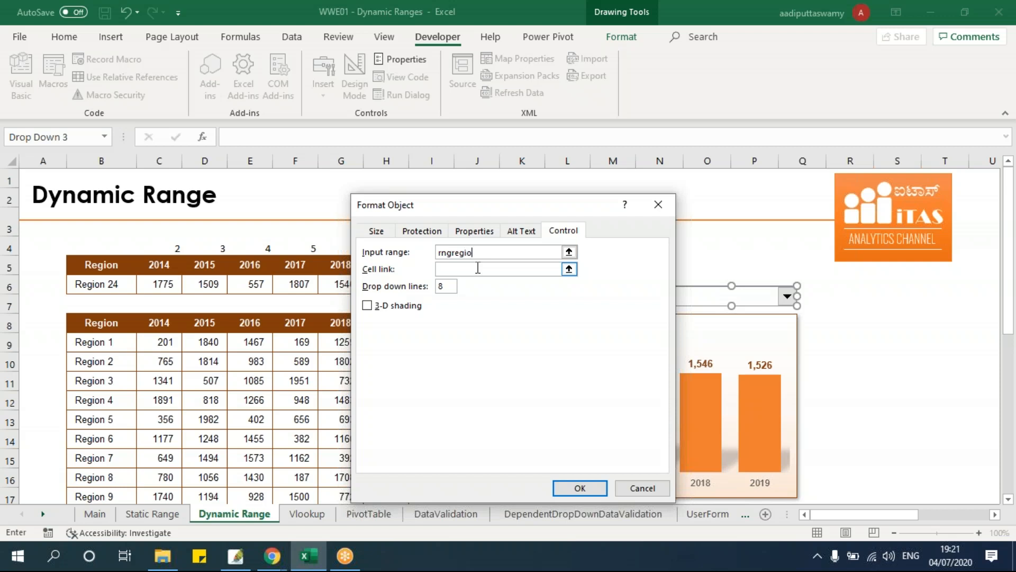
pyautogui.click(580, 488)
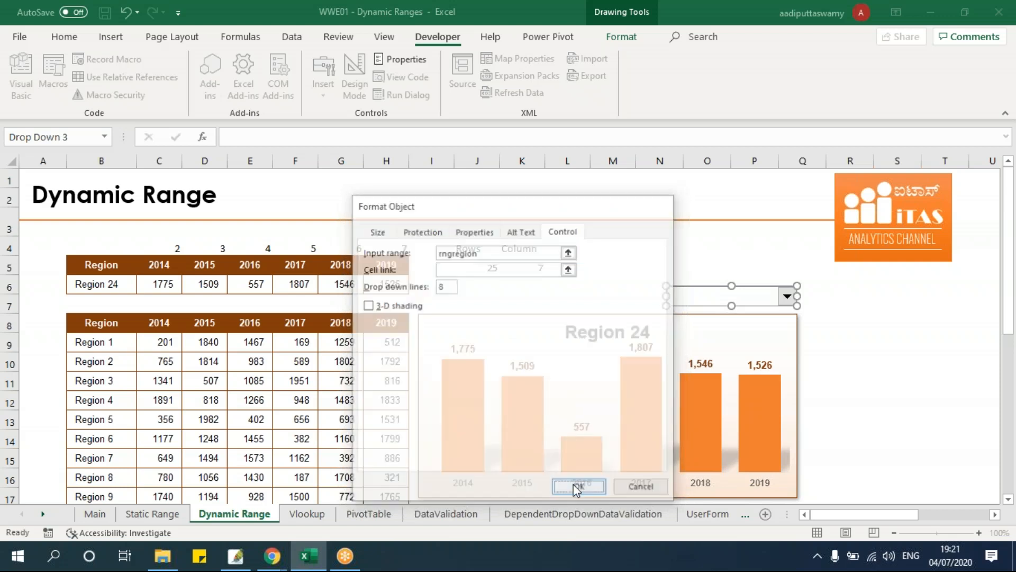
# Test the combo box by choosing Region 2 and Region 7, and select the chart to inspect its source cells.
pyautogui.click(855, 327)
pyautogui.click(787, 298)
pyautogui.moveTo(793, 333)
pyautogui.mouseDown()
pyautogui.moveTo(792, 372)
pyautogui.moveTo(790, 322)
pyautogui.mouseUp()
pyautogui.click(699, 311)
pyautogui.click(787, 296)
pyautogui.click(773, 320)
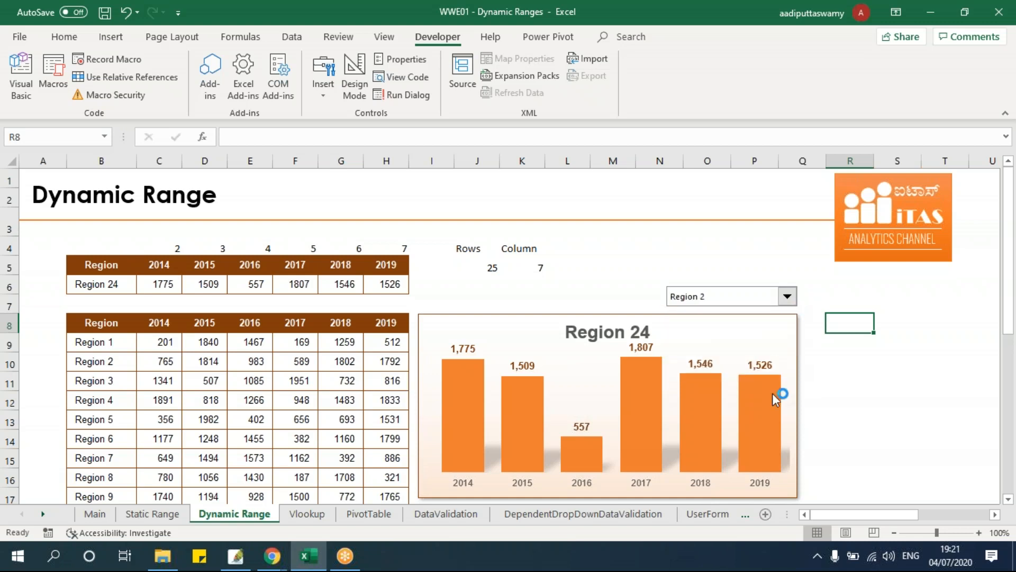
pyautogui.click(788, 296)
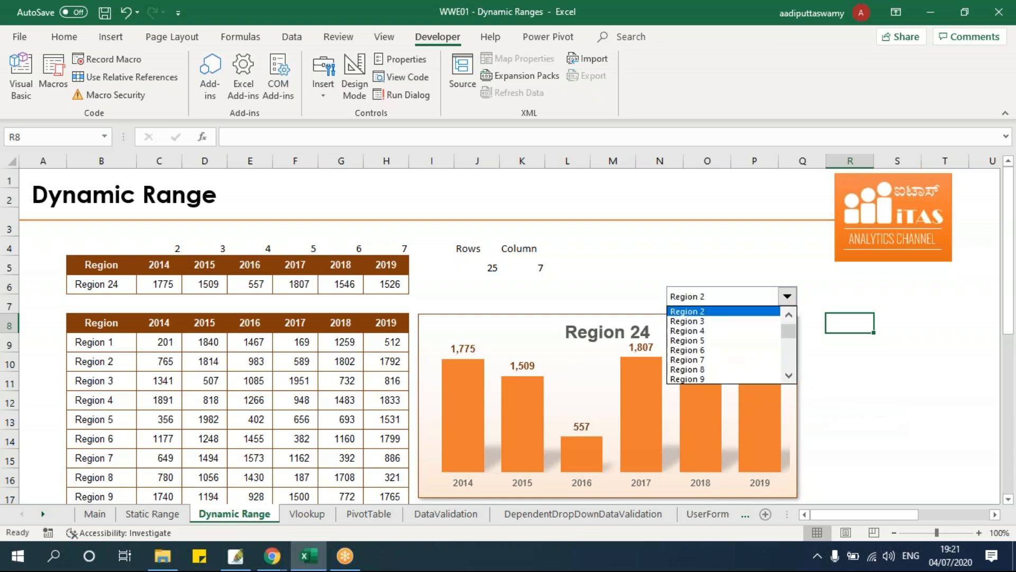
pyautogui.click(710, 360)
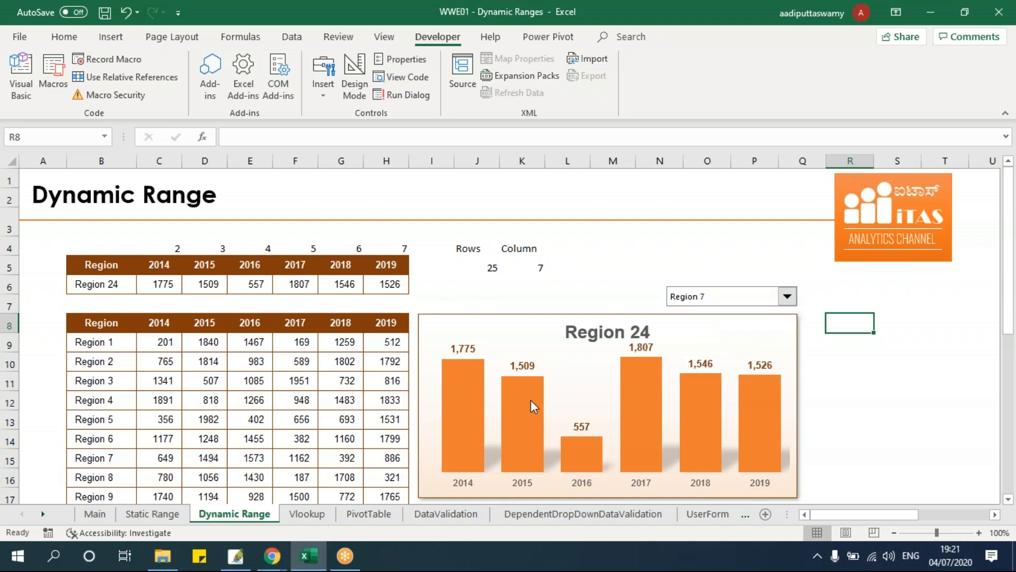
pyautogui.click(531, 323)
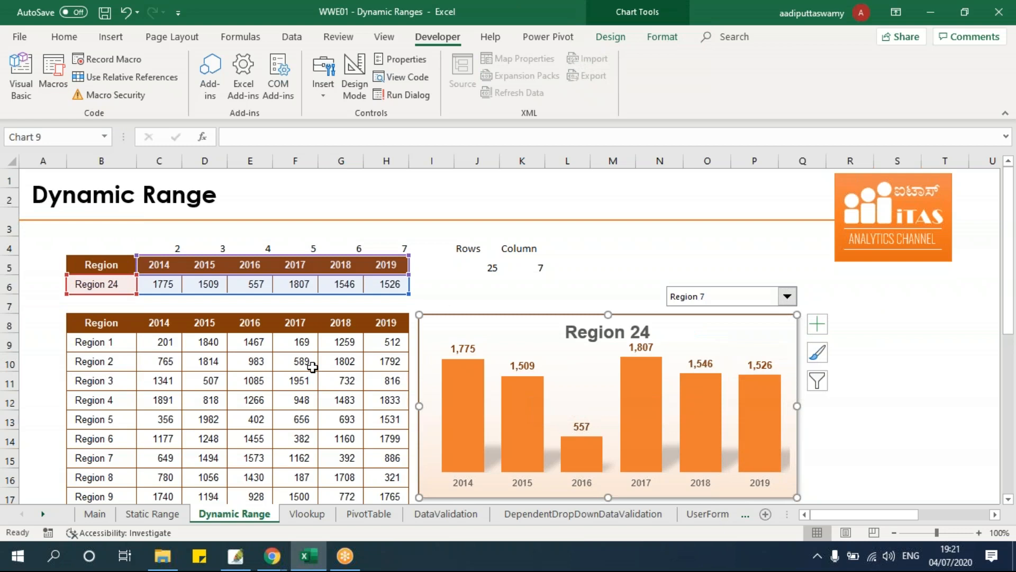
pyautogui.click(631, 249)
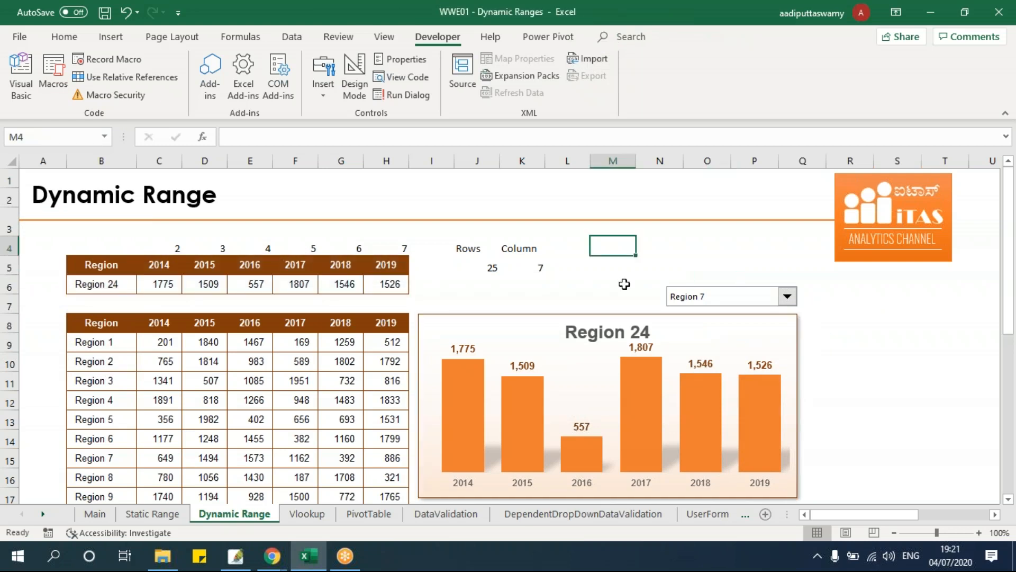
# Set the combo box's cell link to $O$5.
pyautogui.rightClick(710, 295)
pyautogui.click(782, 411)
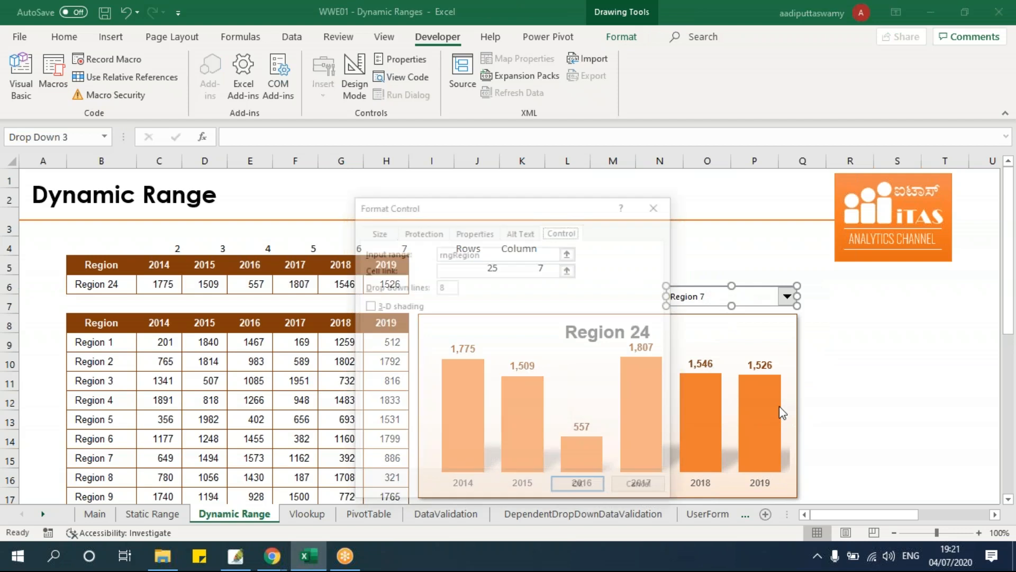
pyautogui.click(573, 271)
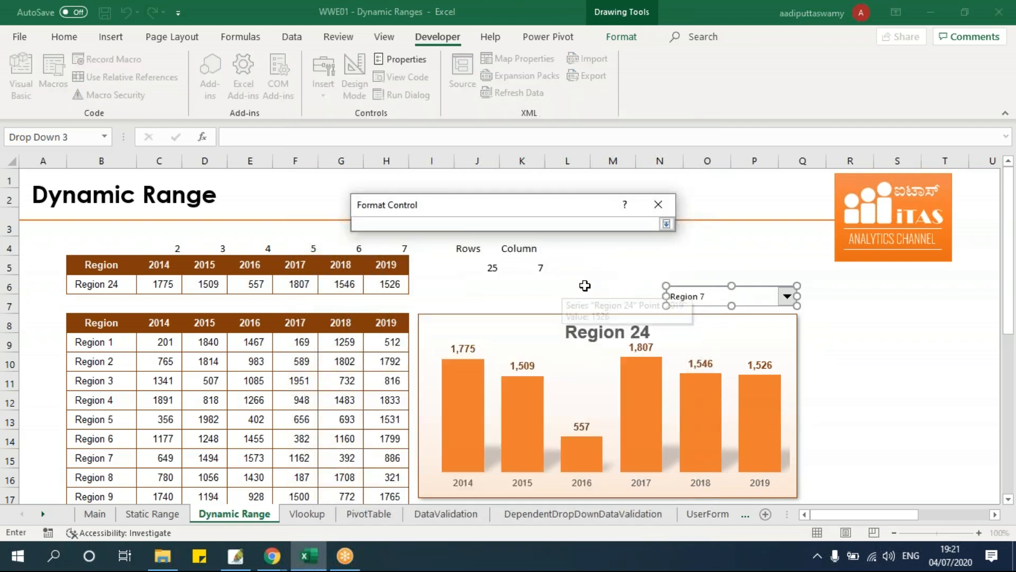
pyautogui.click(697, 261)
pyautogui.click(666, 224)
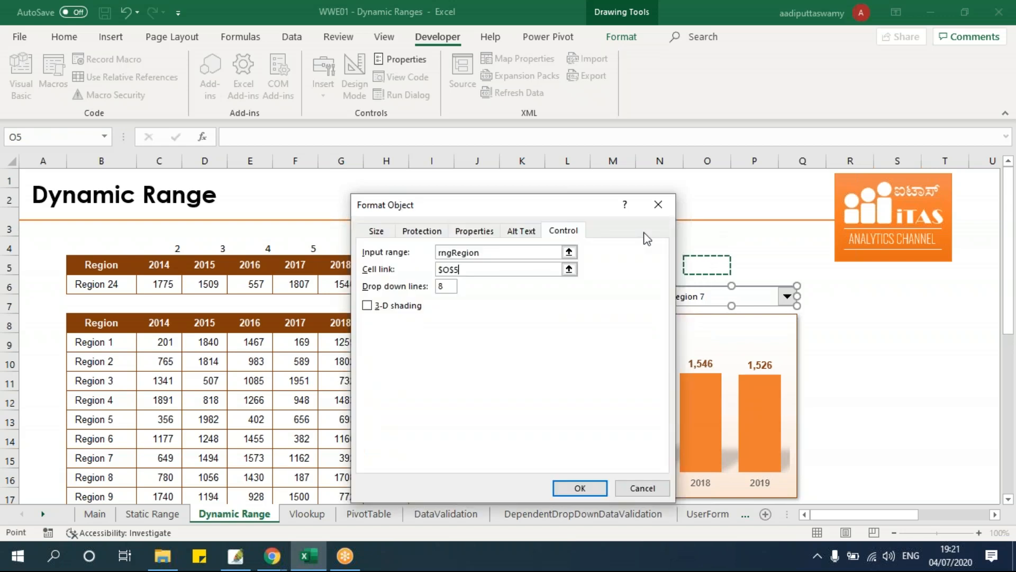
pyautogui.click(581, 487)
pyautogui.click(897, 380)
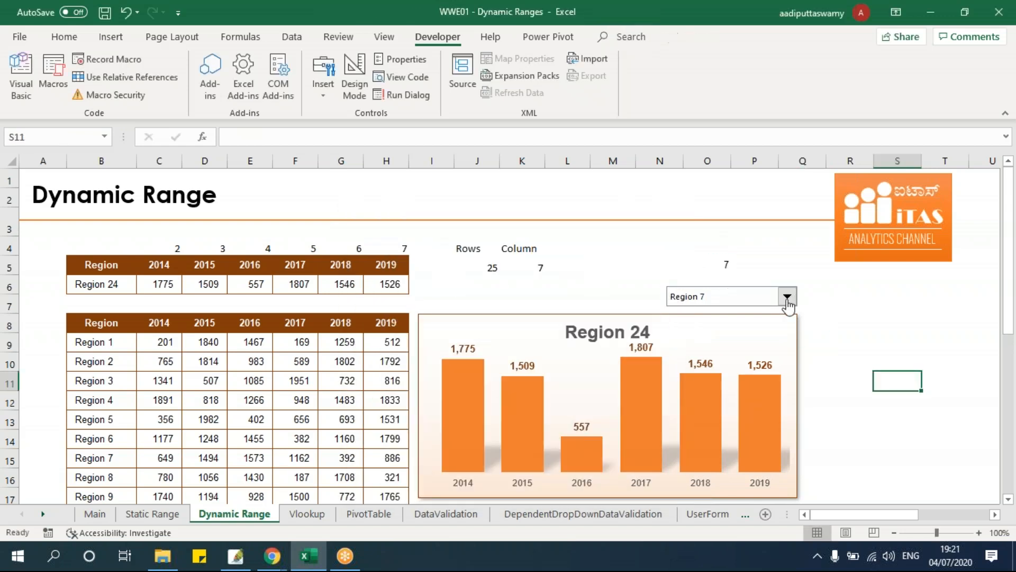
# Test the linked cell by changing the combo box selection to Region 19, and select B6.
pyautogui.click(787, 297)
pyautogui.moveTo(788, 345); pyautogui.dragTo(789, 372)
pyautogui.click(721, 350)
pyautogui.click(788, 298)
pyautogui.click(723, 325)
pyautogui.click(121, 289)
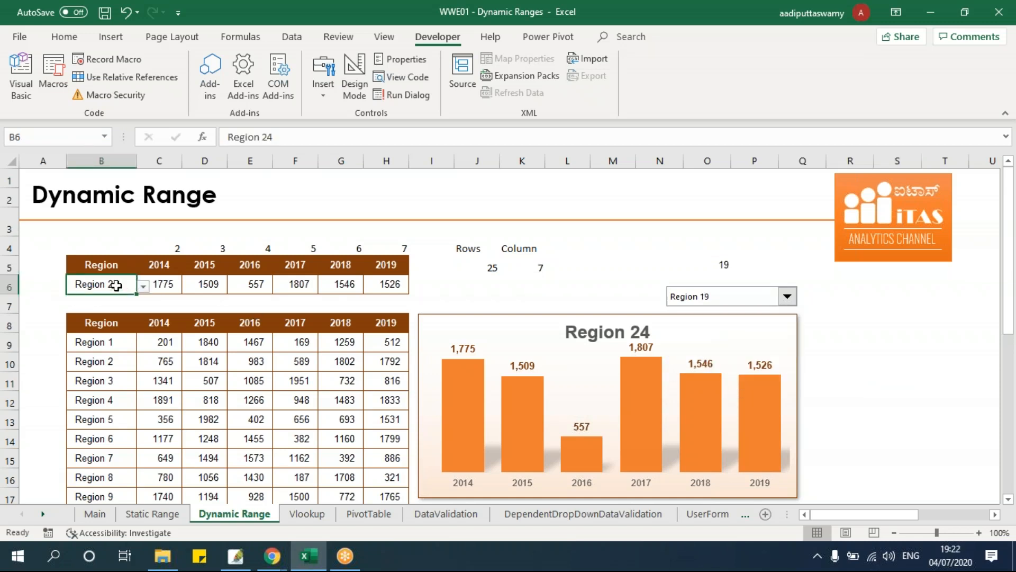
# Switch the combo box to Region 18, to Region 21 and back to Region 18.
pyautogui.click(702, 300)
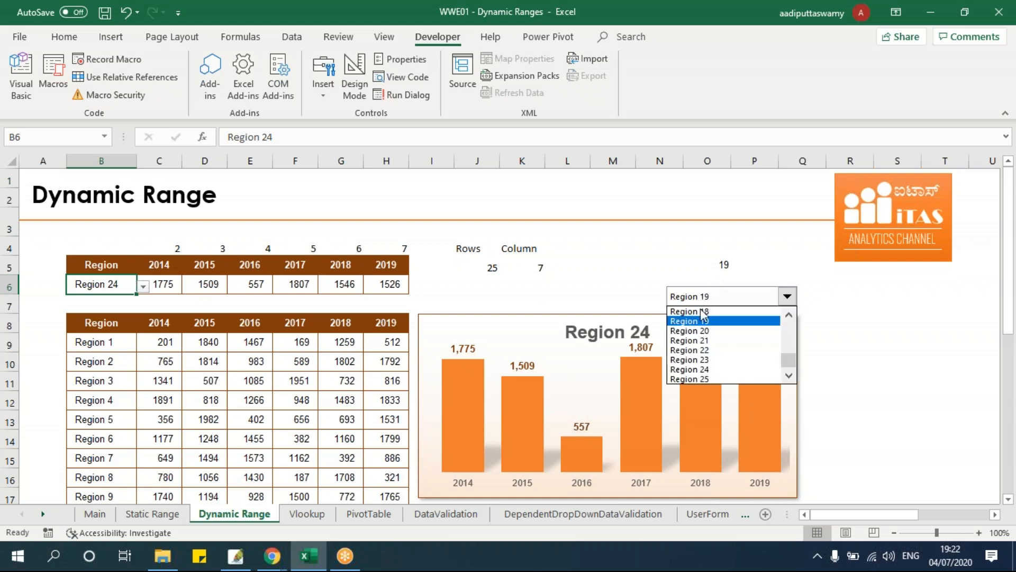
pyautogui.click(701, 311)
pyautogui.click(702, 299)
pyautogui.click(704, 340)
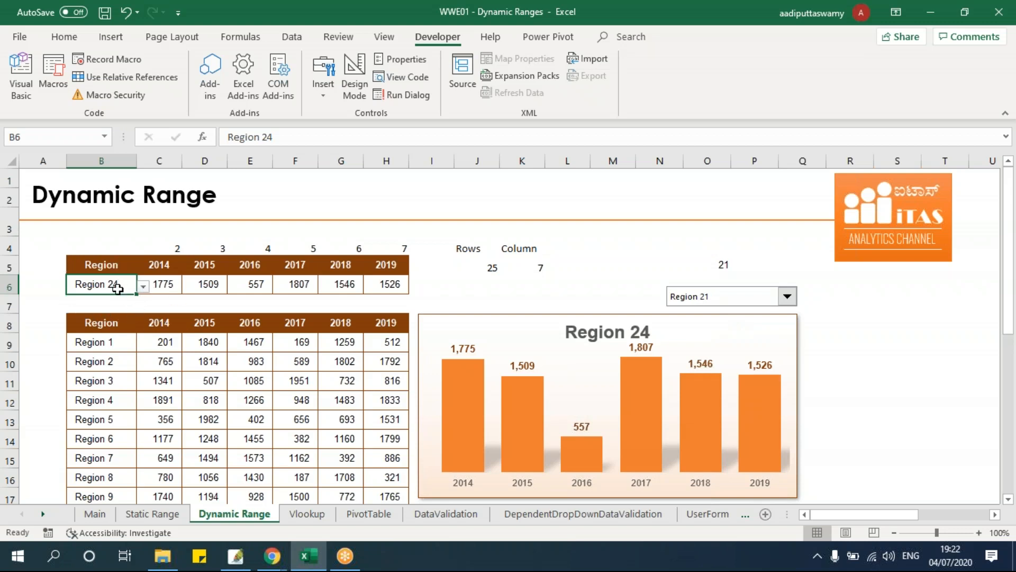
pyautogui.click(721, 299)
pyautogui.scroll(1, 721, 312)
pyautogui.click(719, 318)
# Clear all data validation settings from cell B6.
pyautogui.click(298, 39)
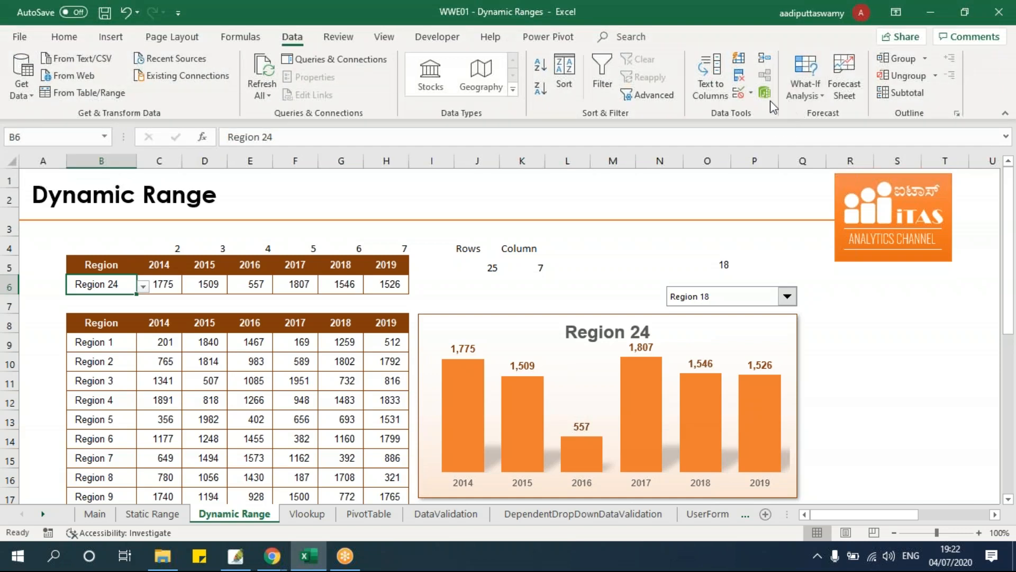
pyautogui.click(750, 93)
pyautogui.click(789, 106)
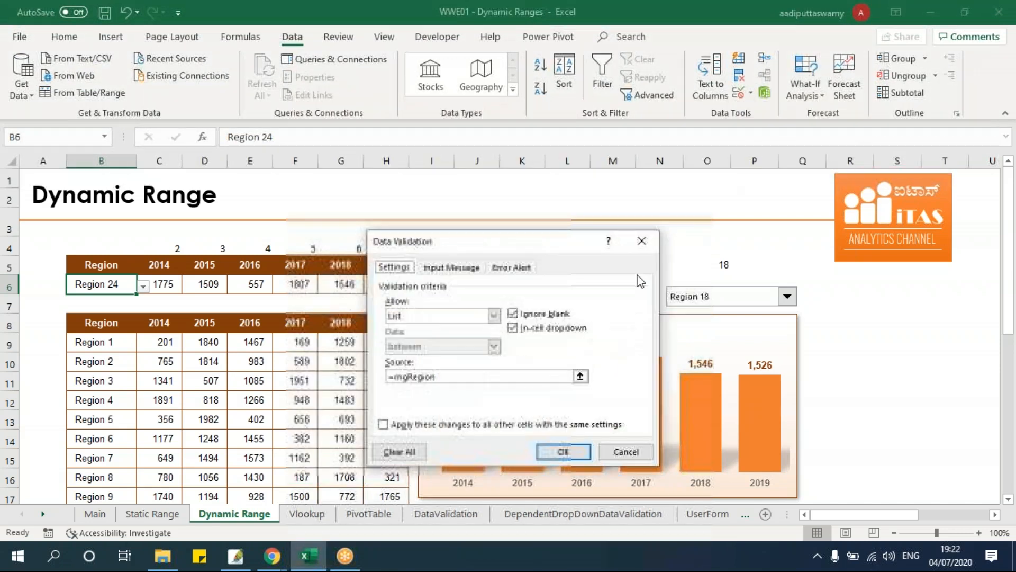
pyautogui.click(412, 451)
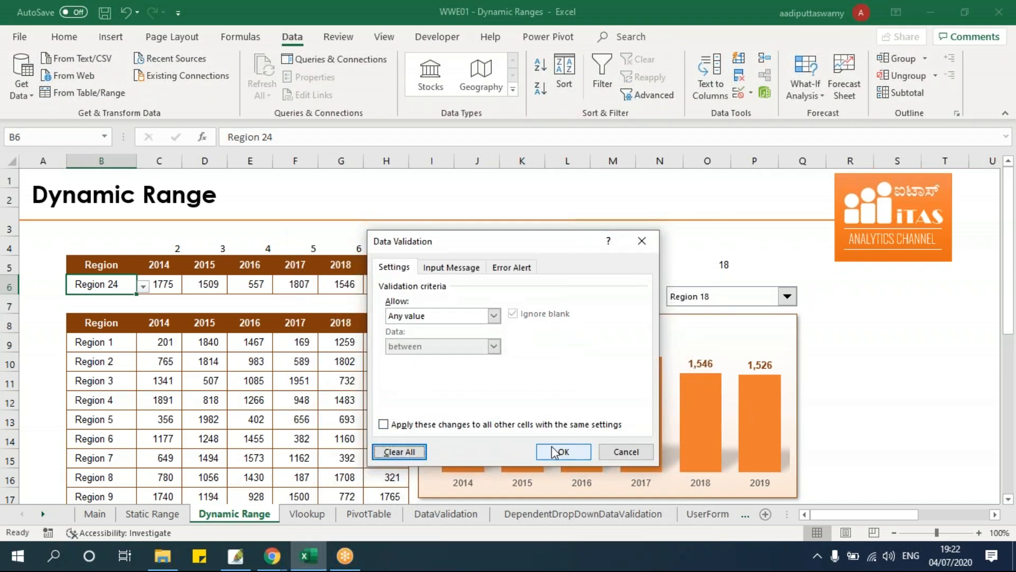
pyautogui.click(563, 452)
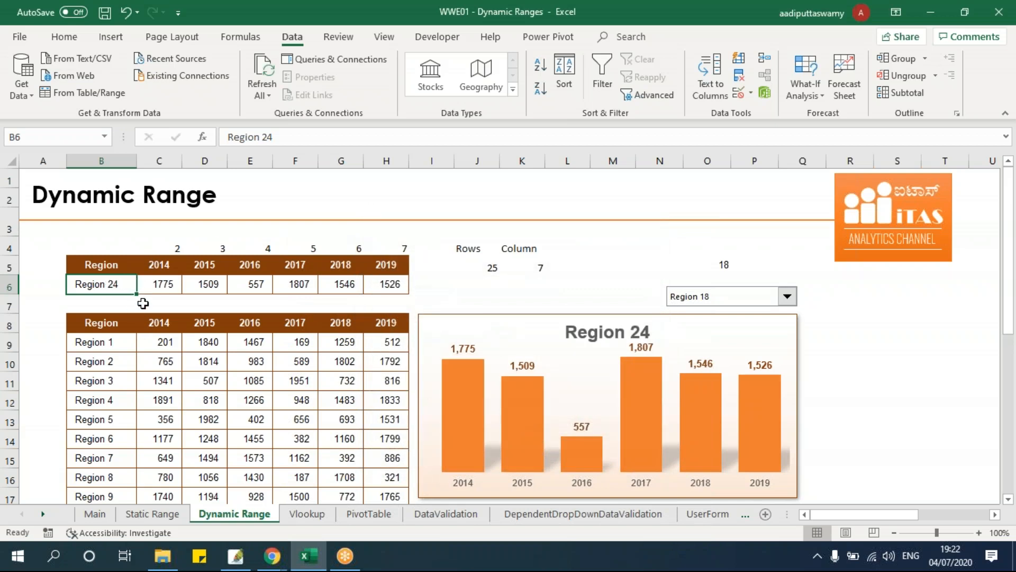
# Choose Region 21 in the combo box and delete the contents of cell B6.
pyautogui.click(709, 296)
pyautogui.click(693, 336)
pyautogui.press('Delete')
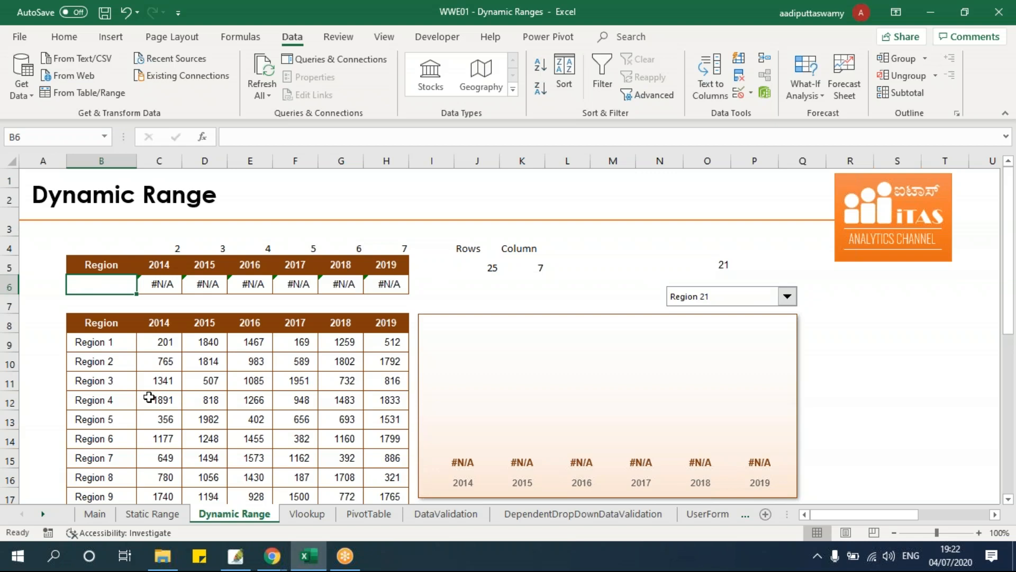
# Enter the formula =INDEX(rngRegion,O5) in cell B6 to return the region chosen in the combo box.
pyautogui.write('=index')
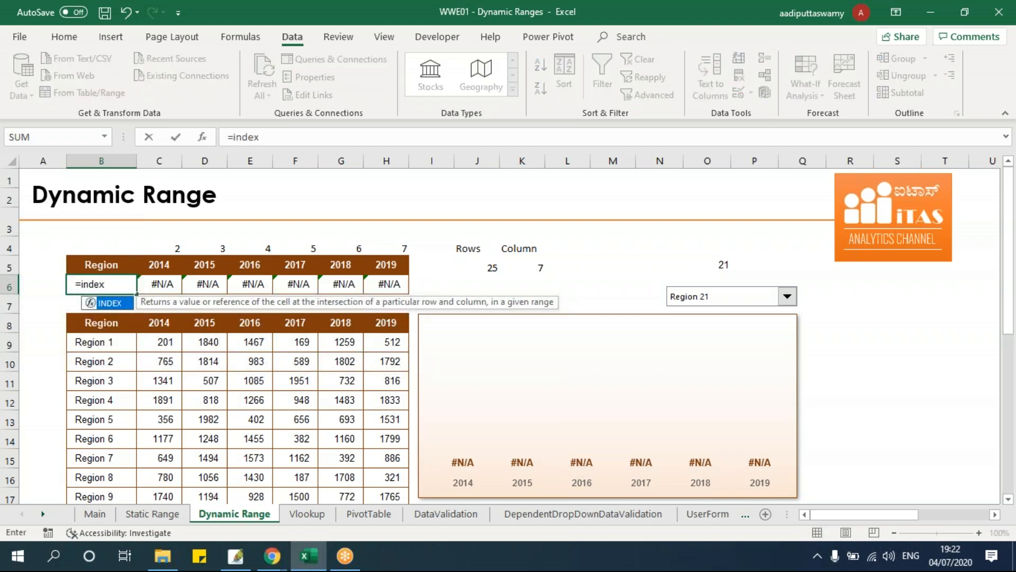
pyautogui.write('(')
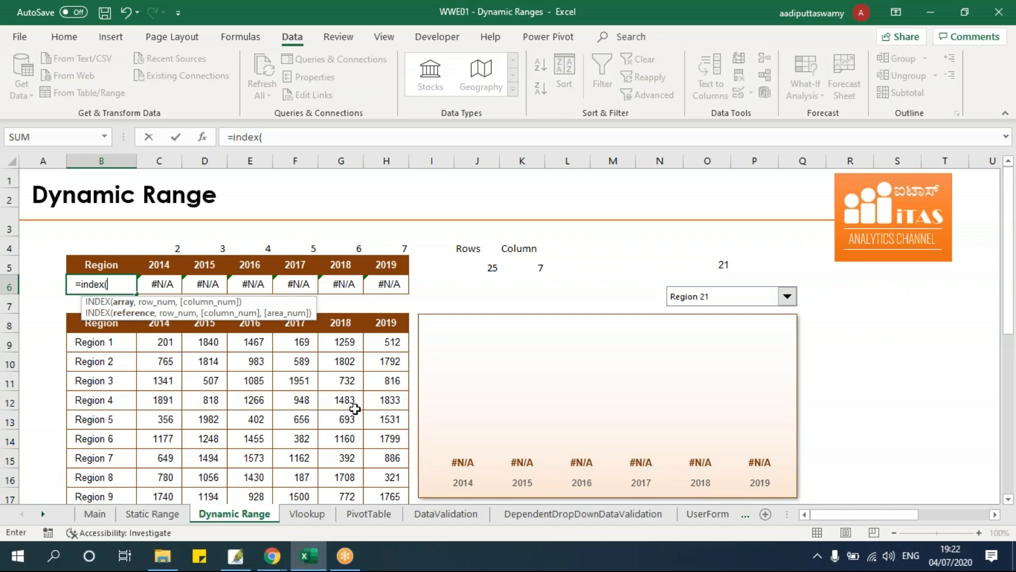
pyautogui.write('rng')
pyautogui.press('Tab')
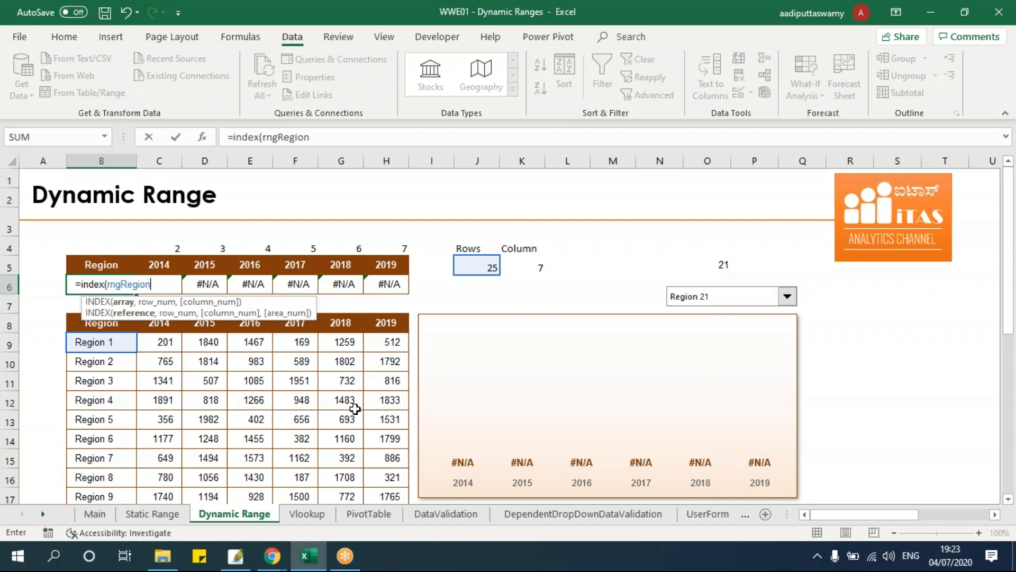
pyautogui.write(',')
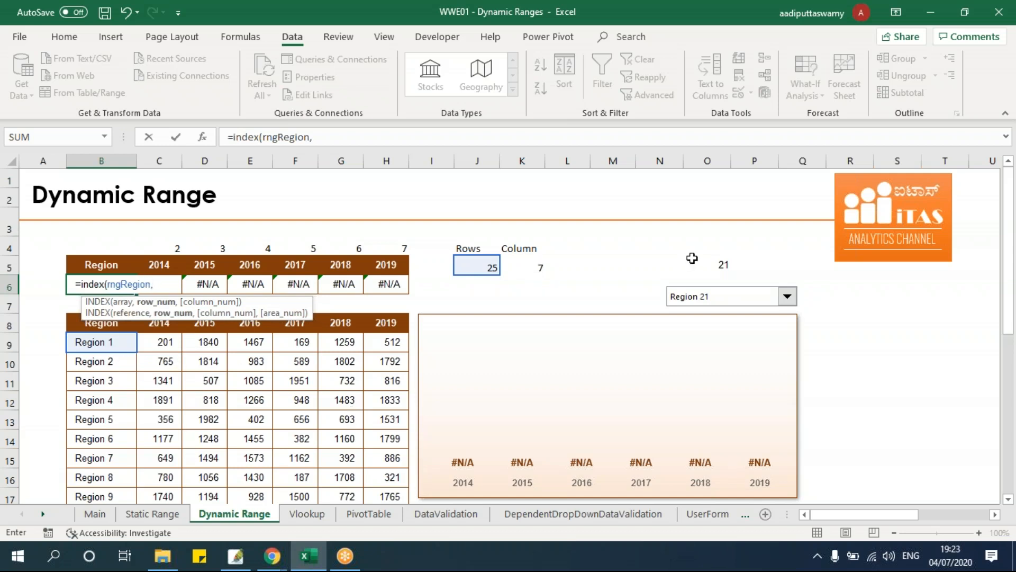
pyautogui.click(722, 266)
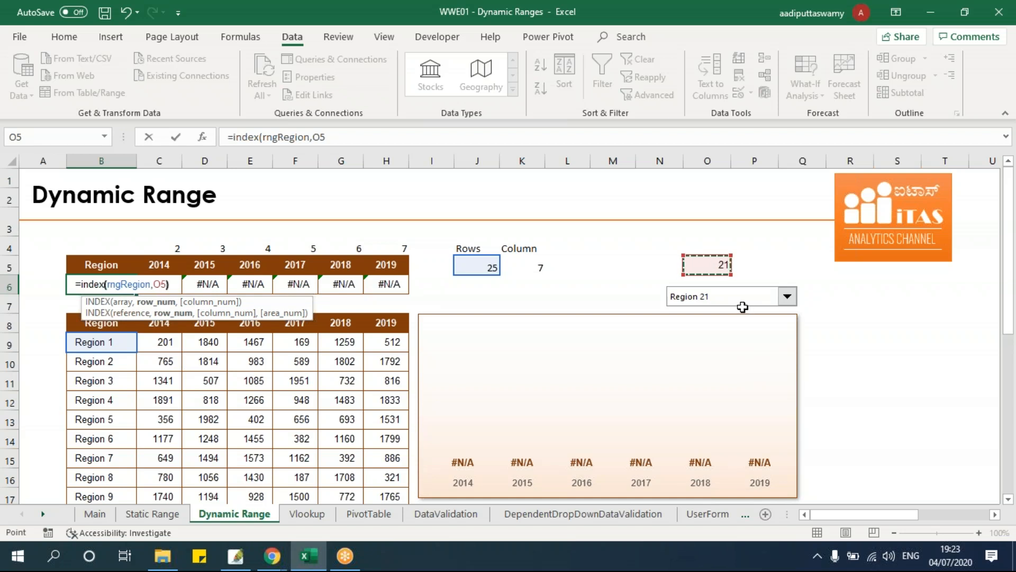
pyautogui.write(')')
pyautogui.press('Return')
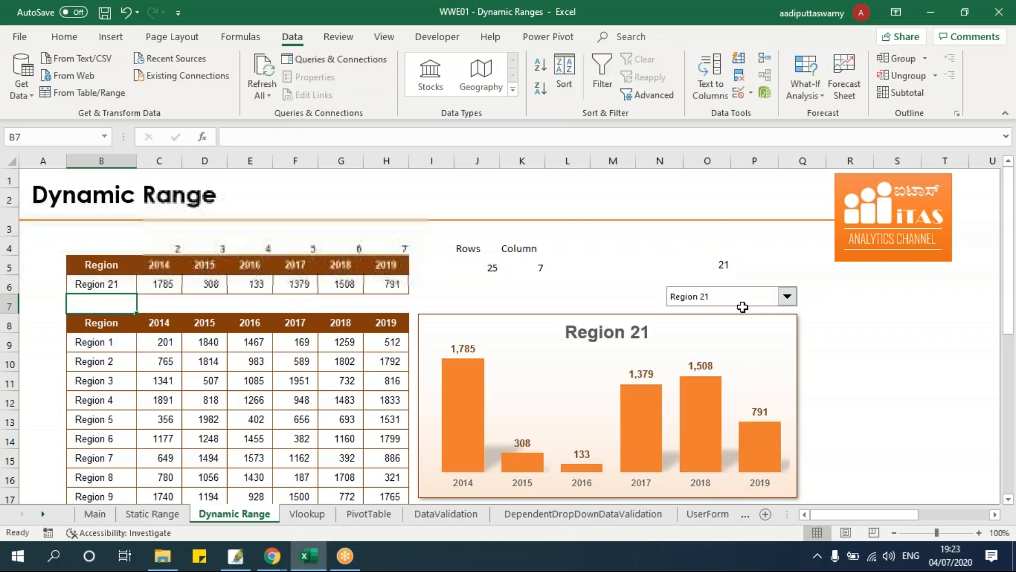
# Test the combo box against the lookup row and chart by choosing Region 3 and Region 8.
pyautogui.click(755, 303)
pyautogui.click(731, 319)
pyautogui.click(787, 296)
pyautogui.moveTo(789, 350); pyautogui.dragTo(789, 317)
pyautogui.click(688, 331)
pyautogui.click(784, 297)
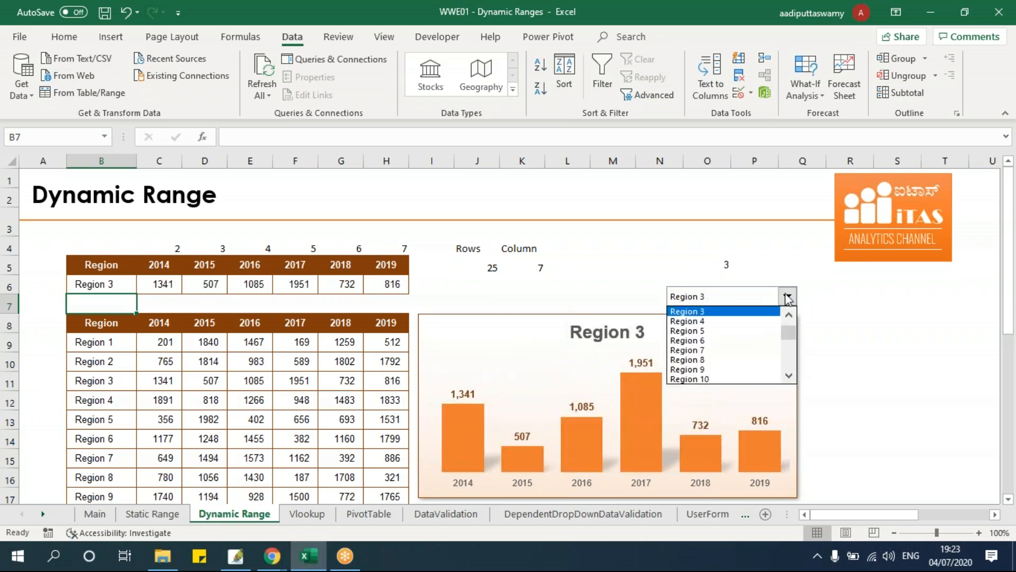
pyautogui.click(732, 360)
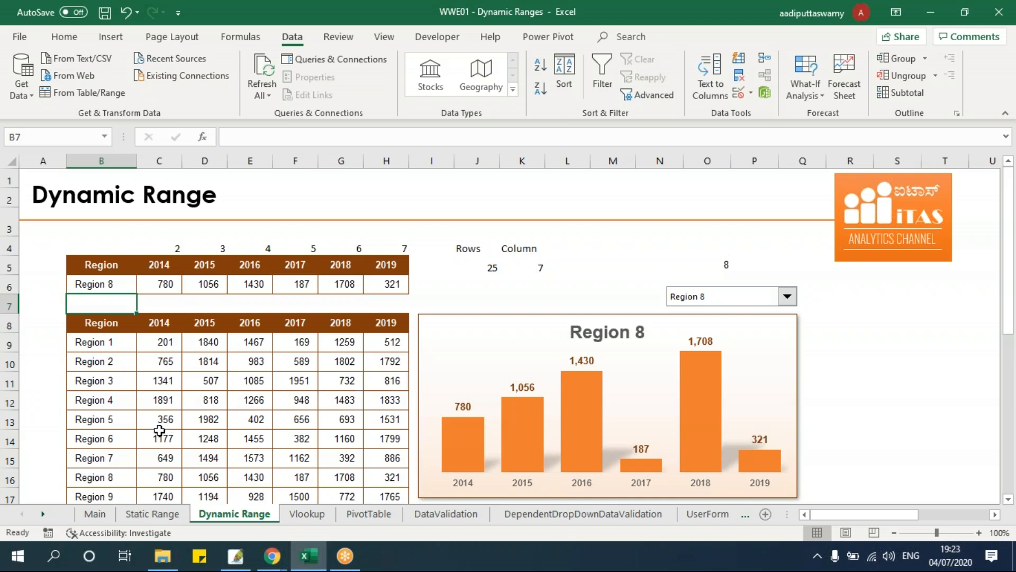
# Clear everything, including formatting, from the Region 20 to Region 25 rows in B28:H33.
pyautogui.scroll(-6, 161, 425)
pyautogui.moveTo(118, 350); pyautogui.dragTo(380, 448)
pyautogui.hotkey('alt', 'e')
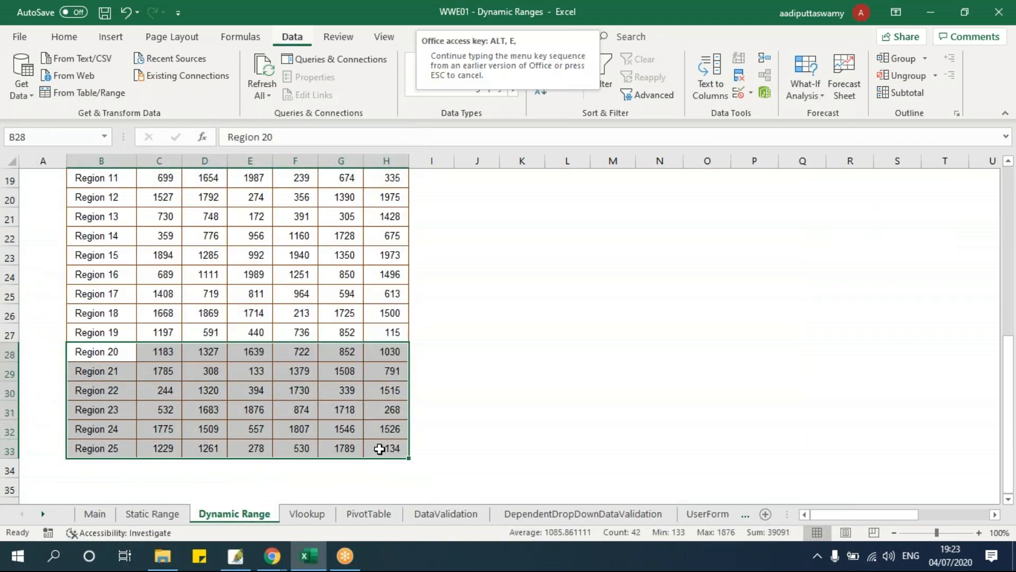
pyautogui.press('a')
pyautogui.press('a')
pyautogui.scroll(6, 544, 361)
pyautogui.click(945, 343)
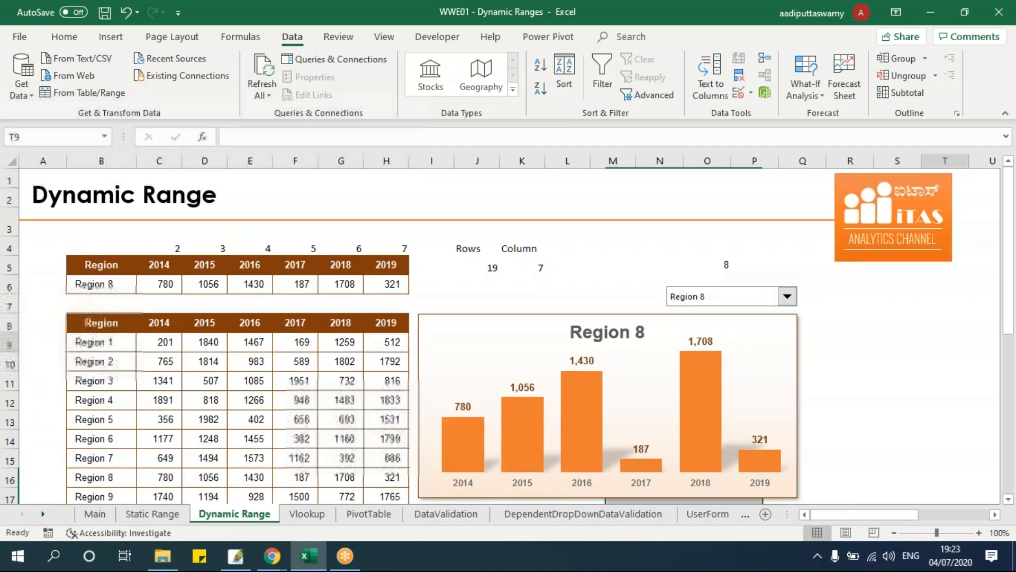
# Compare the end of the combo box list with the last row of the region table.
pyautogui.click(787, 296)
pyautogui.moveTo(789, 347); pyautogui.dragTo(792, 376)
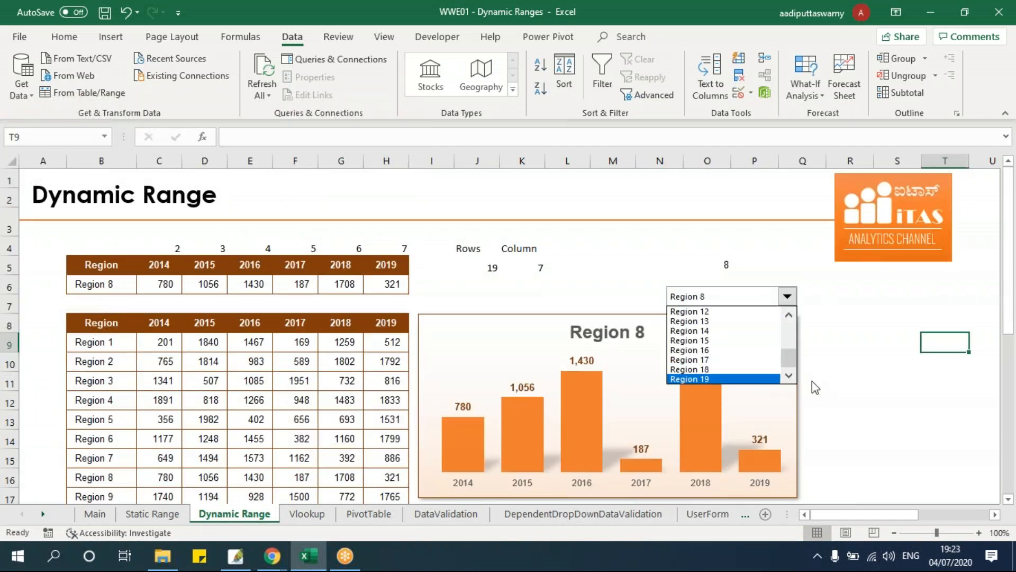
pyautogui.click(866, 404)
pyautogui.scroll(-5, 194, 411)
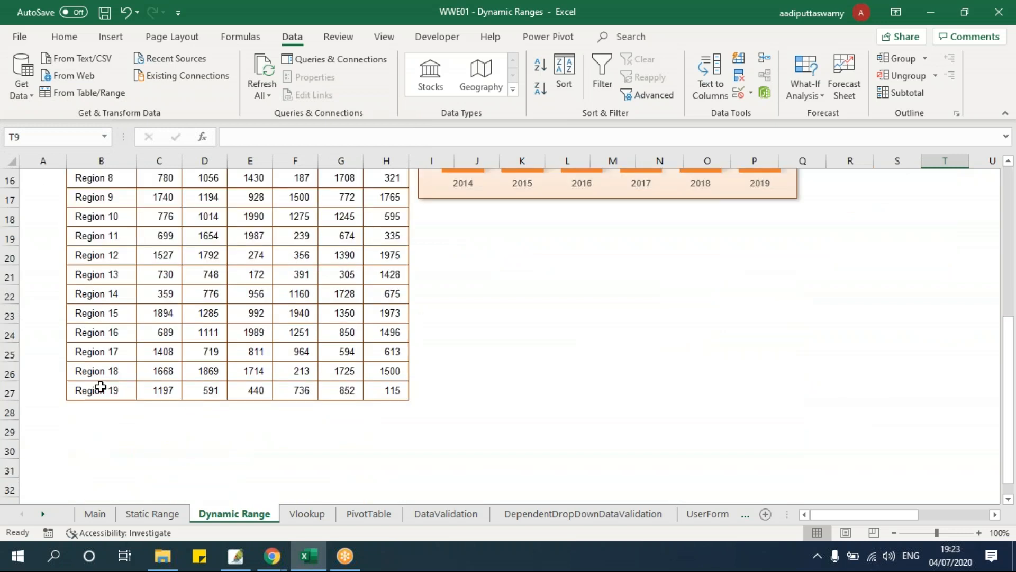
pyautogui.scroll(5, 629, 411)
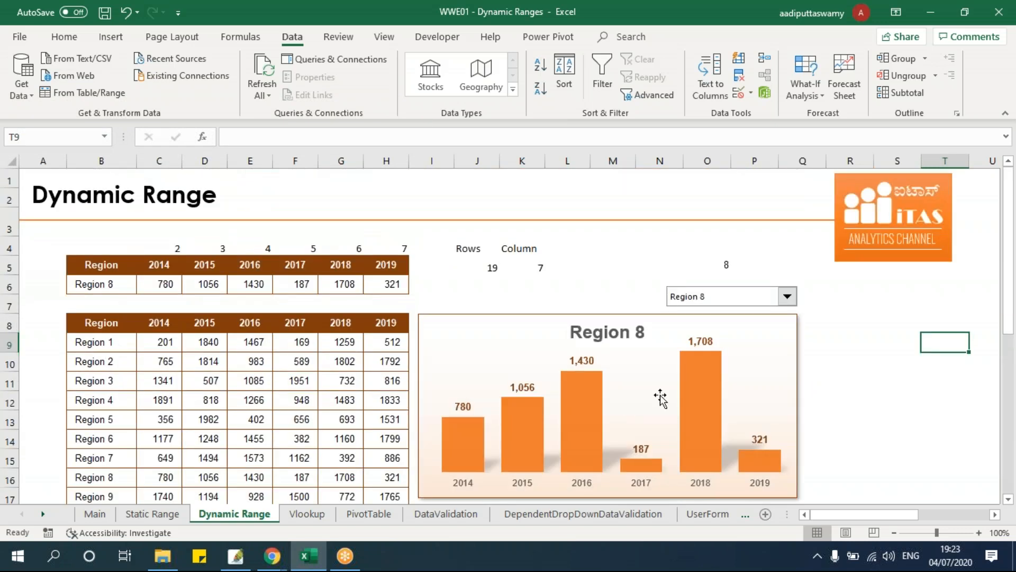
# Test the shortened combo box list by choosing Region 18 and Region 13.
pyautogui.click(787, 297)
pyautogui.scroll(-4, 754, 345)
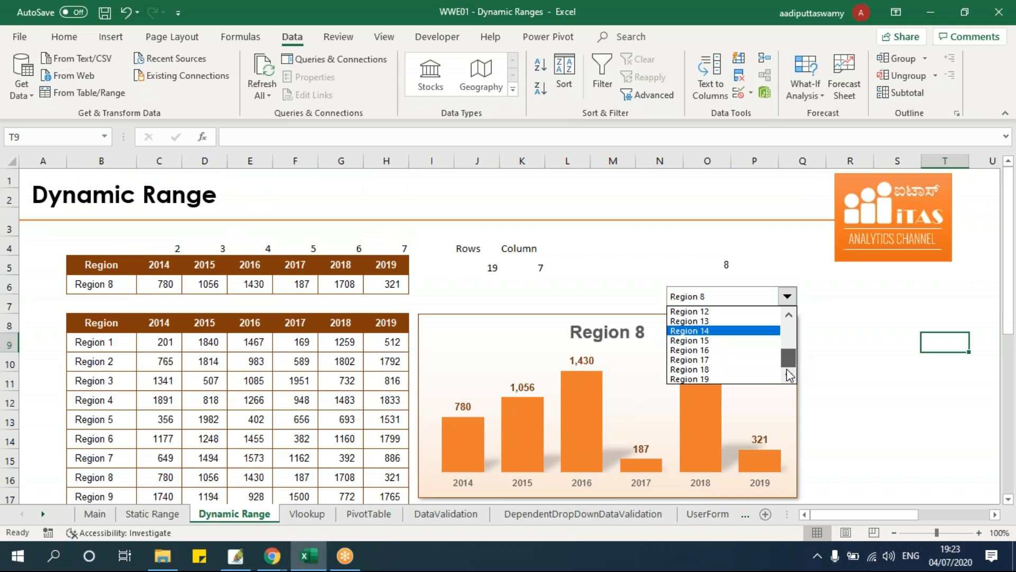
pyautogui.click(732, 375)
pyautogui.click(788, 297)
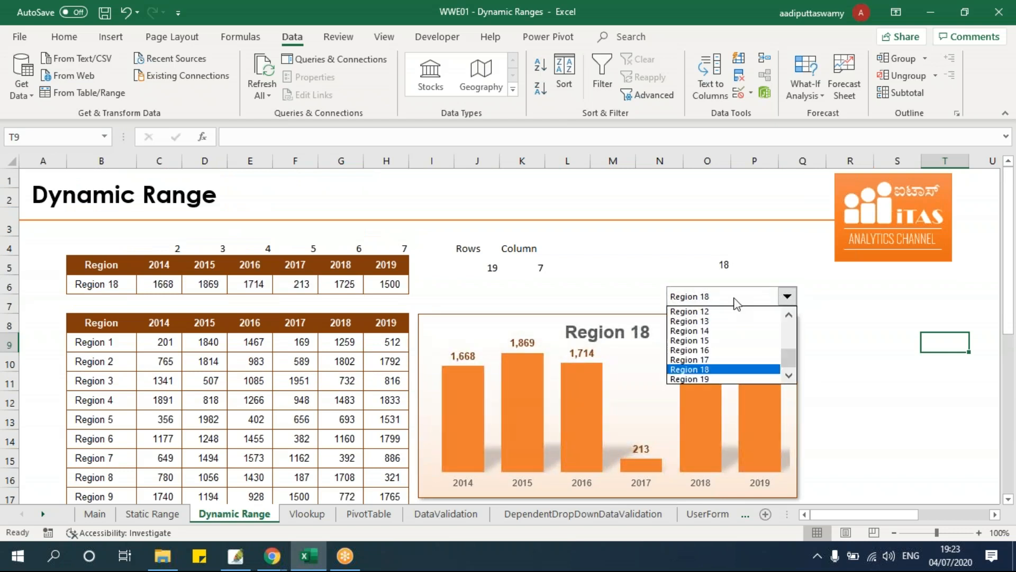
pyautogui.click(699, 322)
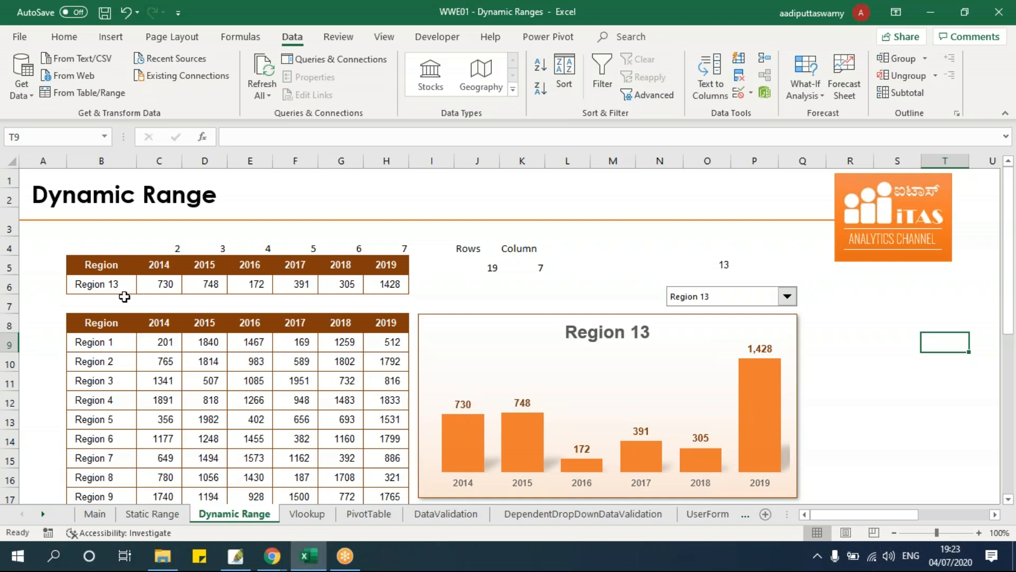
# Insert a form-control list box beside the chart, matching roughly the chart's height.
pyautogui.click(435, 38)
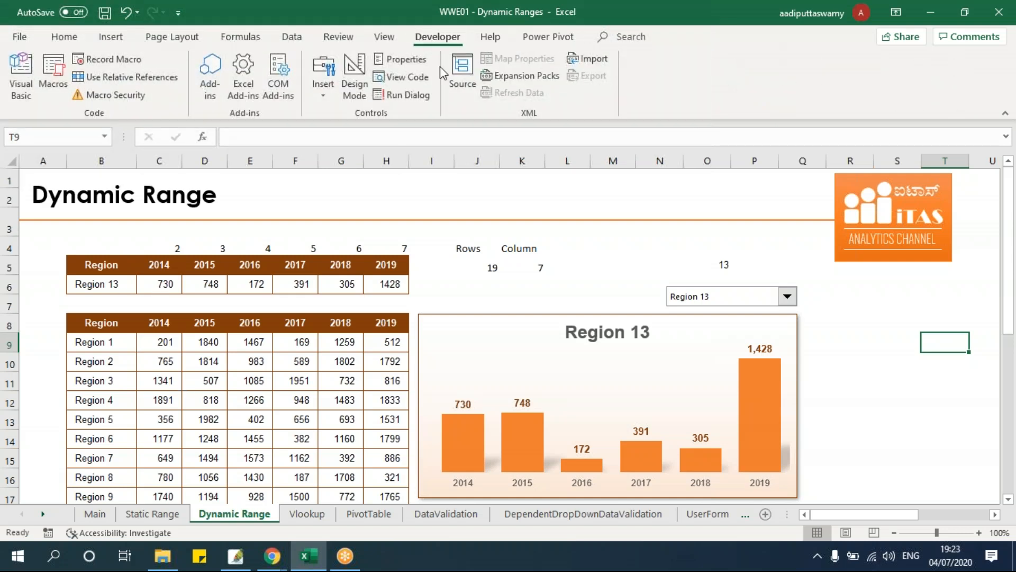
pyautogui.click(323, 75)
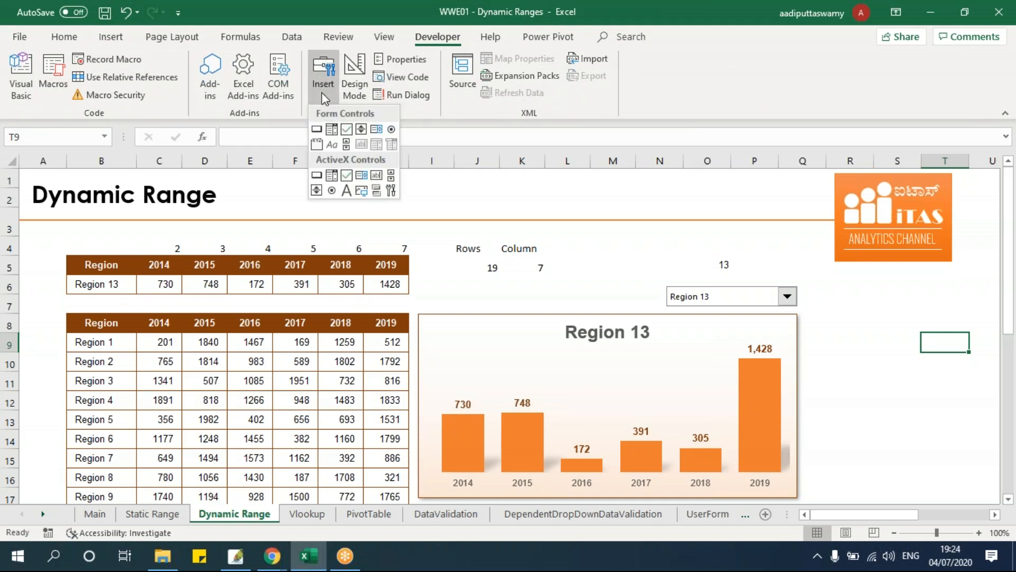
pyautogui.click(376, 129)
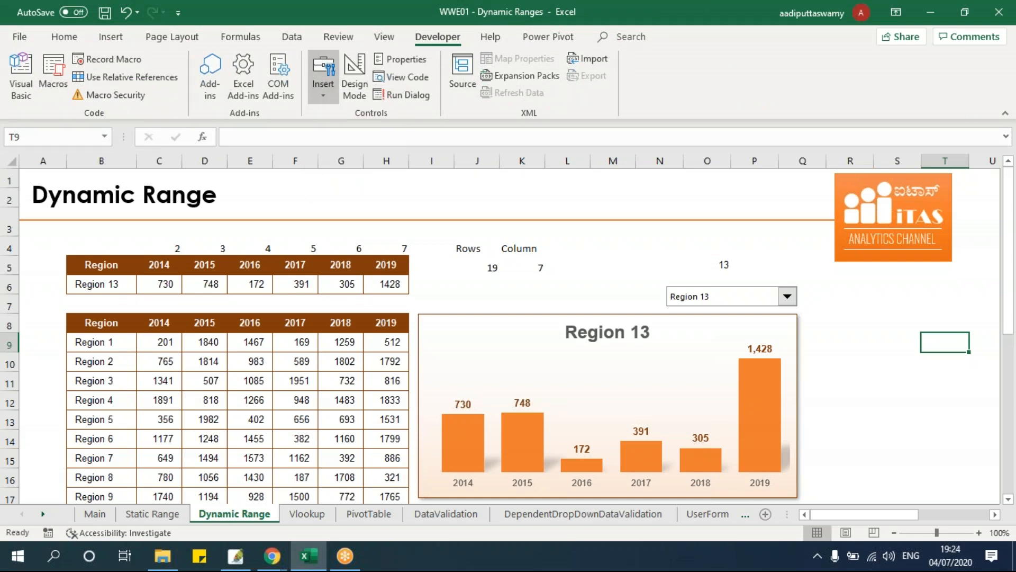
pyautogui.moveTo(808, 318)
pyautogui.mouseDown()
pyautogui.moveTo(899, 500)
pyautogui.moveTo(905, 491)
pyautogui.mouseUp()
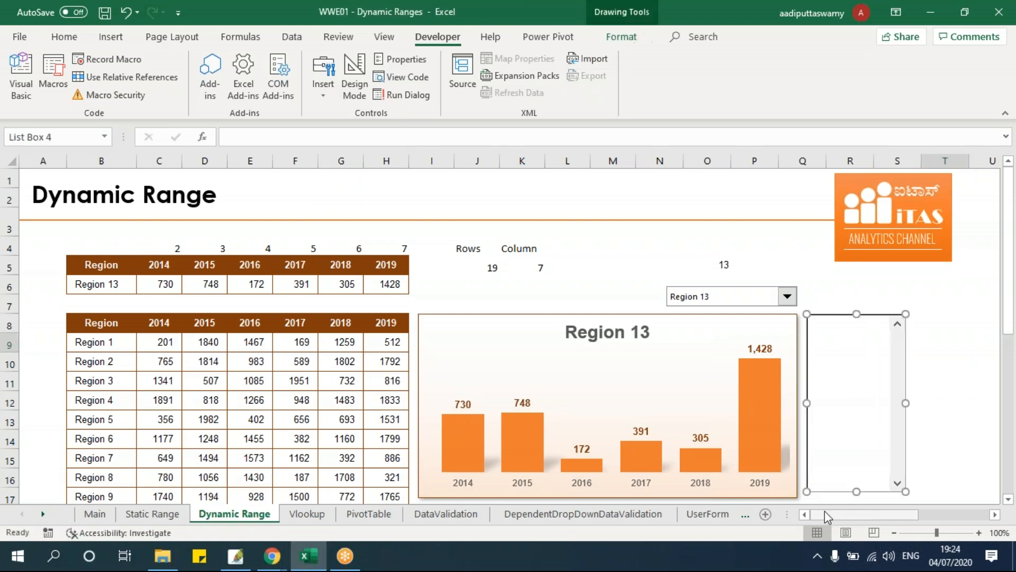
# Set the list box's input range to rngRegion and its cell link to $O$5, keeping single selection.
pyautogui.rightClick(882, 336)
pyautogui.click(926, 454)
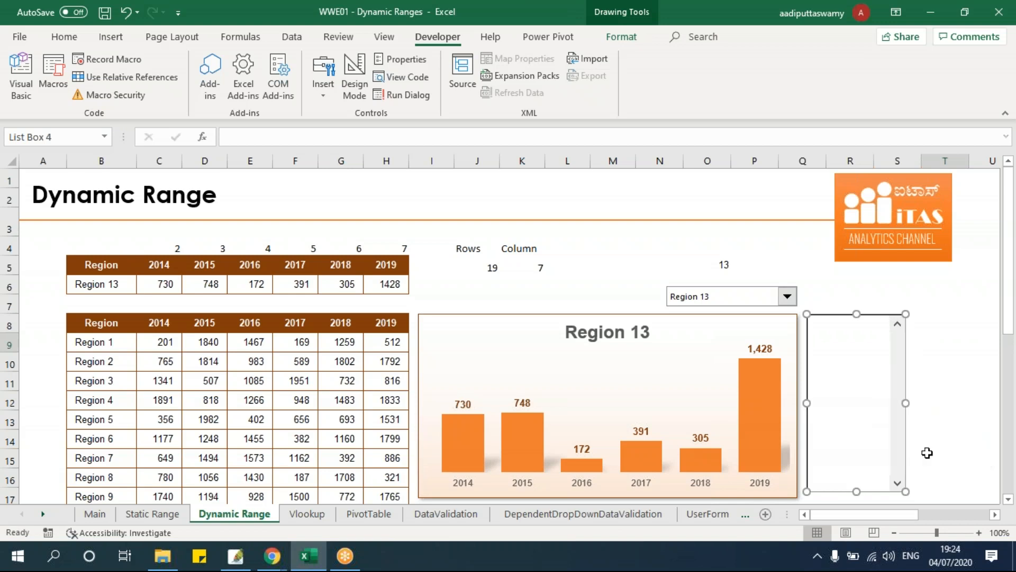
pyautogui.click(455, 252)
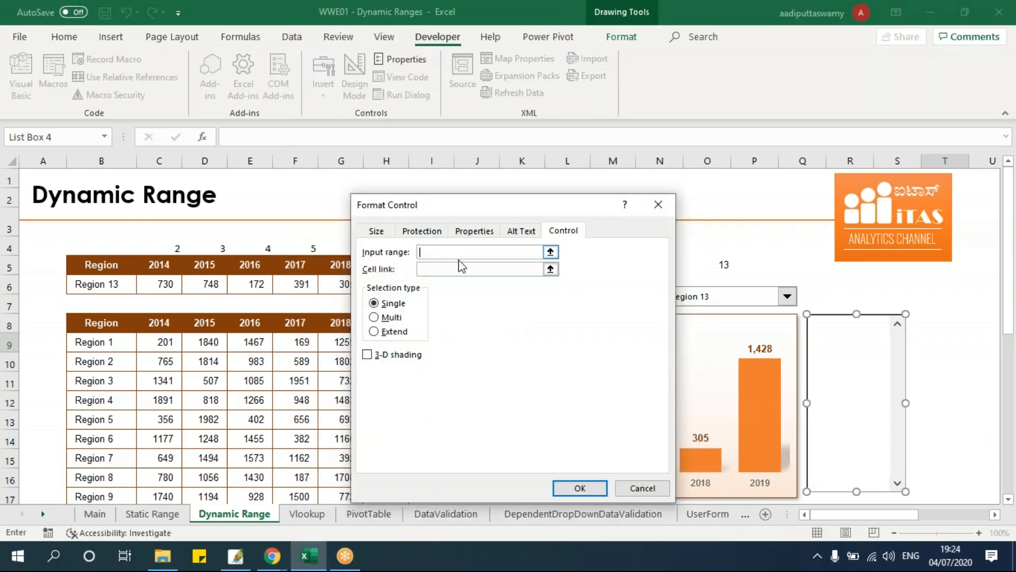
pyautogui.write('rngRegion')
pyautogui.click(550, 269)
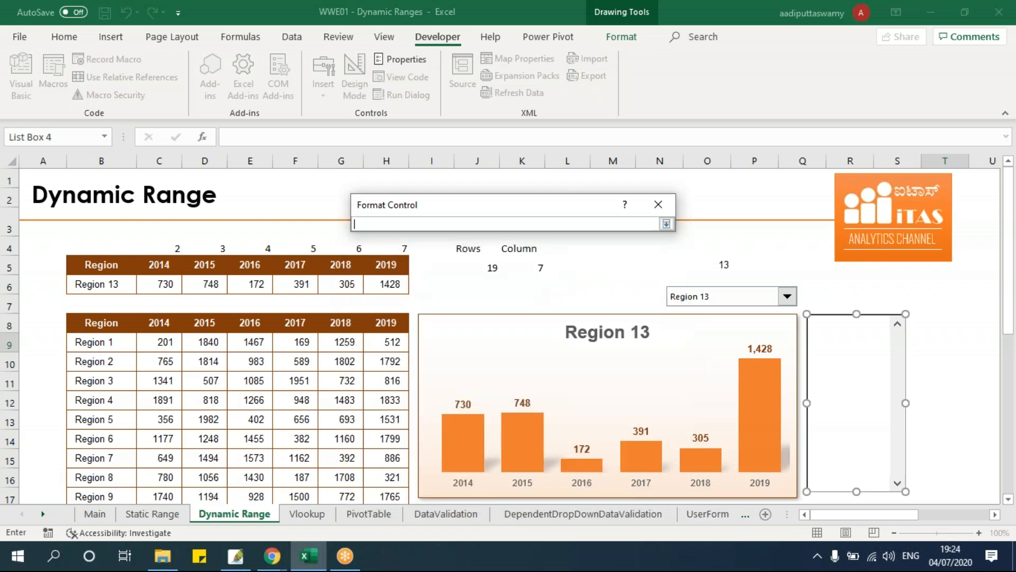
pyautogui.click(717, 264)
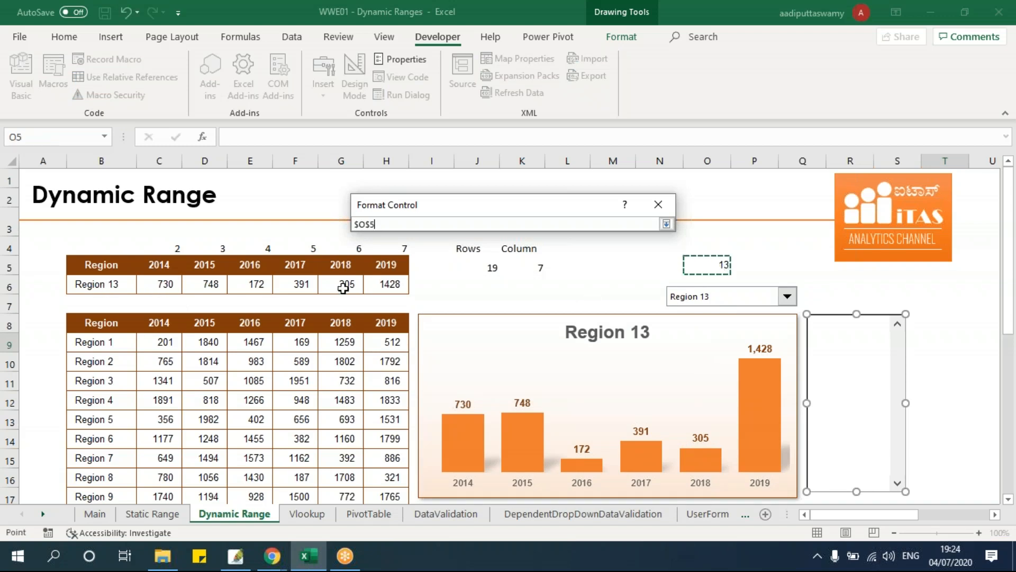
pyautogui.click(666, 224)
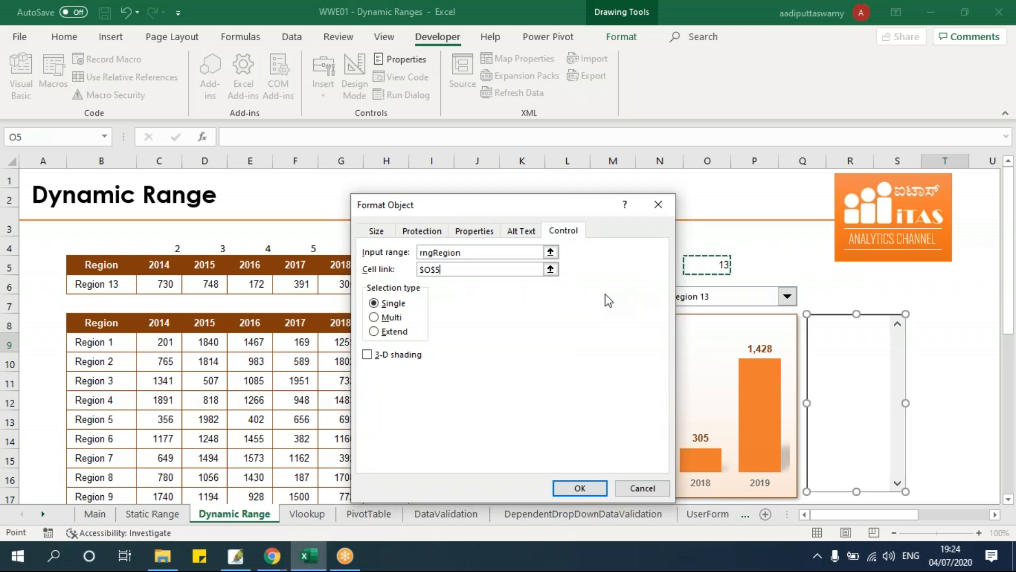
pyautogui.click(580, 487)
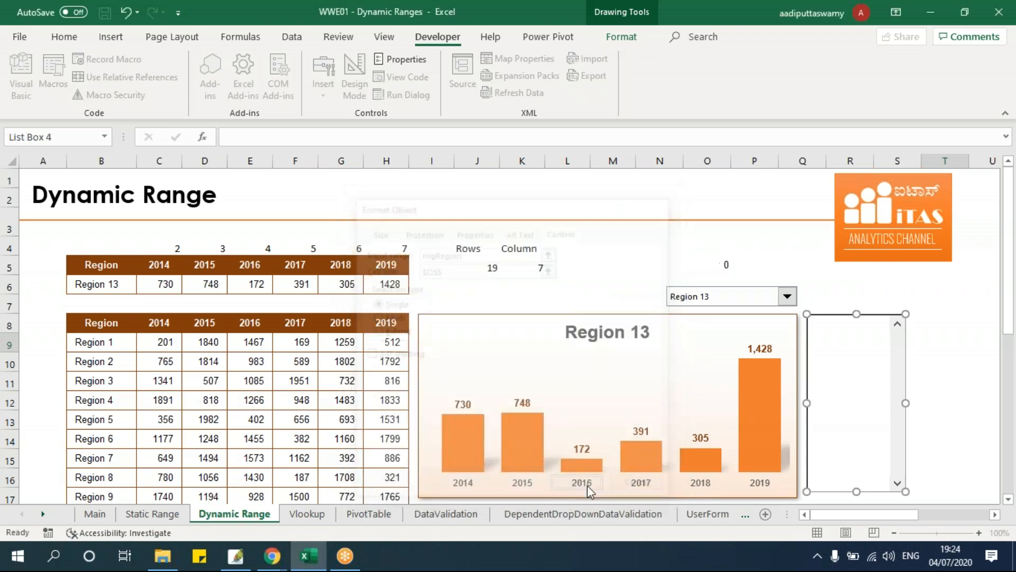
pyautogui.click(967, 350)
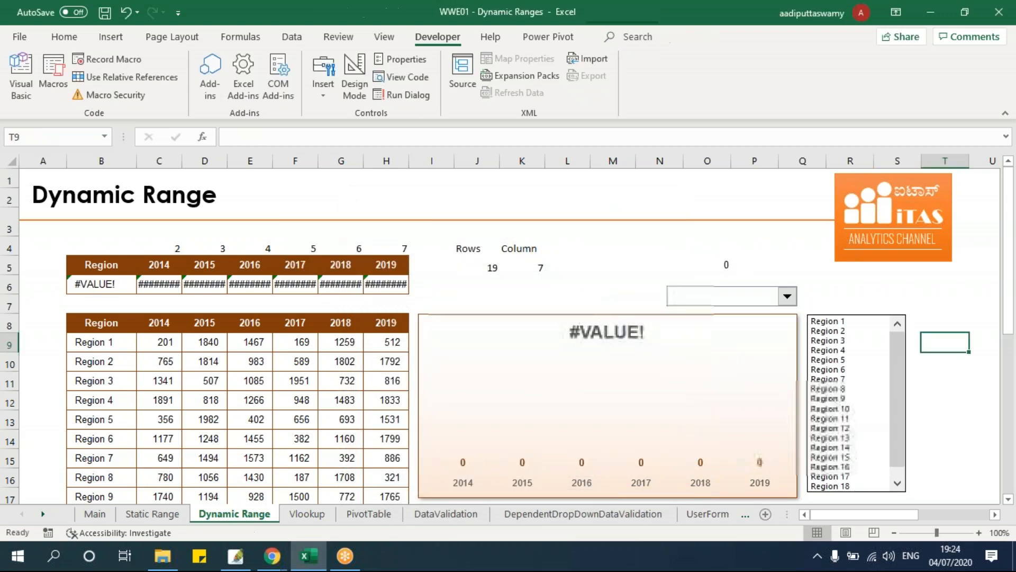
# Test the list box by choosing Region 1, Region 3 and Region 6, and check the end of its list.
pyautogui.click(838, 322)
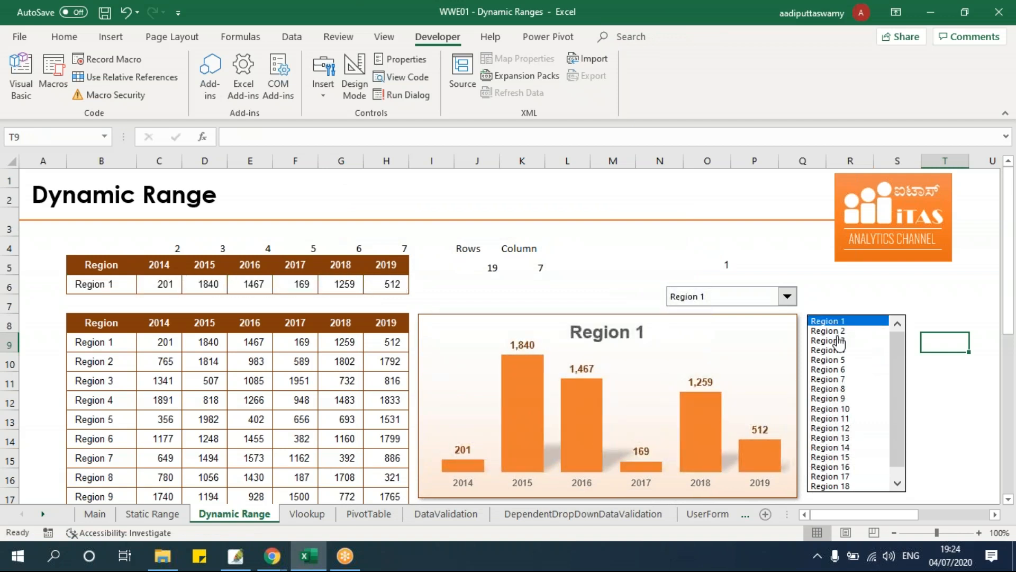
pyautogui.click(837, 341)
pyautogui.click(842, 370)
pyautogui.moveTo(898, 369); pyautogui.dragTo(900, 421)
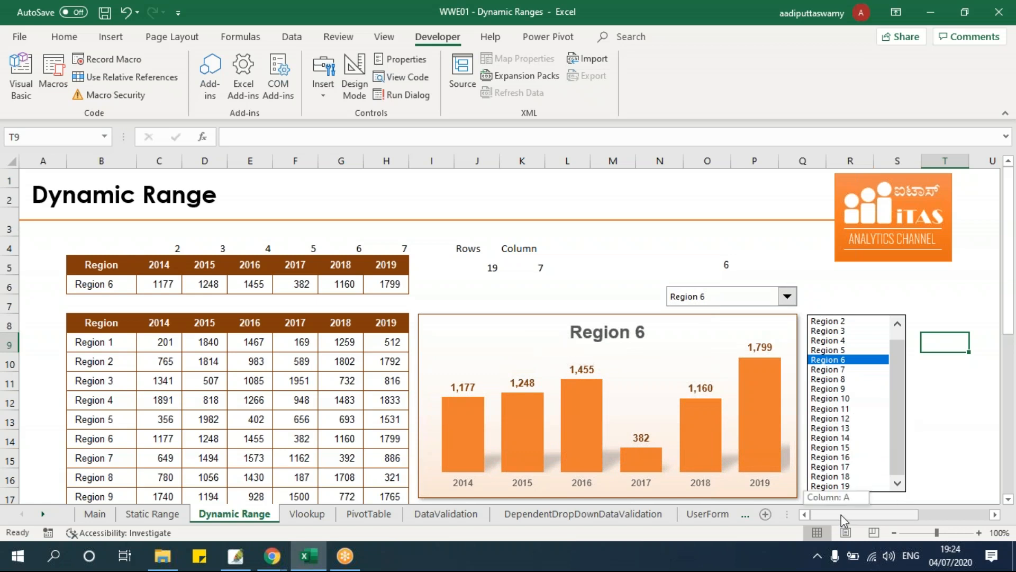
# Copy the Region 20 to Region 25 rows from AA17:AG22 and paste them below Region 19, starting at B28.
pyautogui.moveTo(836, 516); pyautogui.dragTo(908, 516)
pyautogui.scroll(-3, 687, 402)
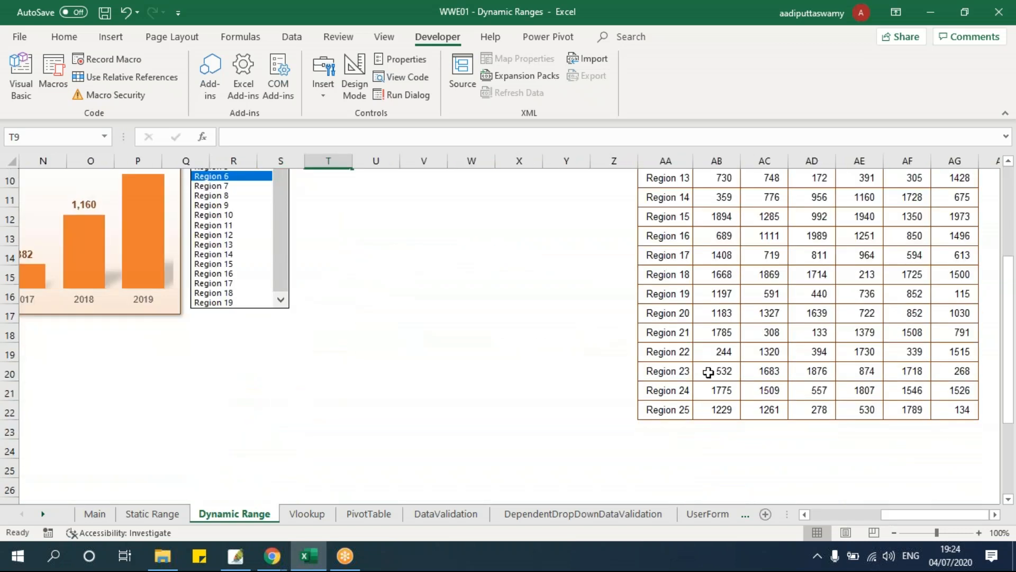
pyautogui.click(682, 296)
pyautogui.moveTo(673, 313); pyautogui.dragTo(938, 416)
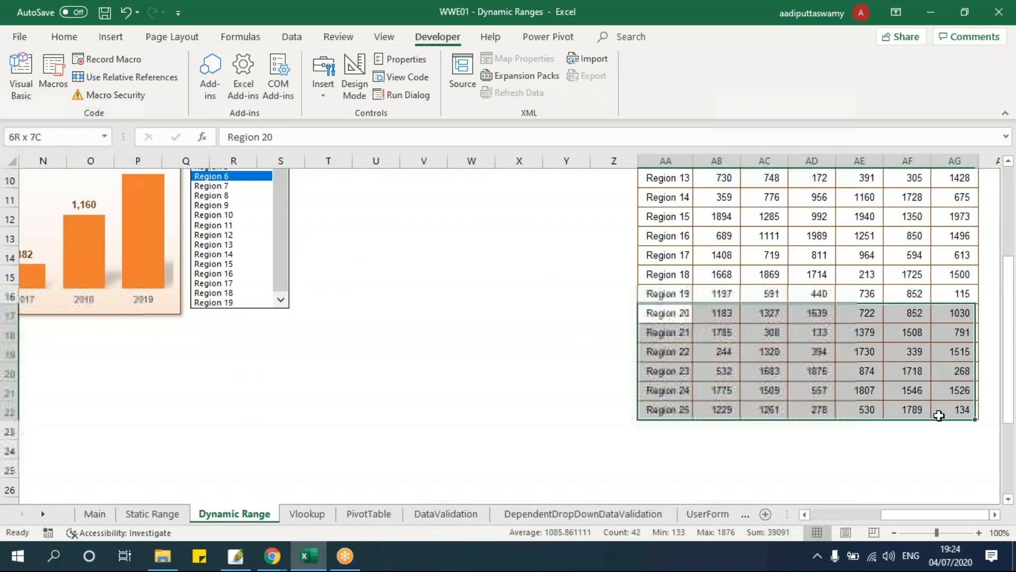
pyautogui.hotkey('ctrl', 'c')
pyautogui.moveTo(900, 514); pyautogui.dragTo(818, 529)
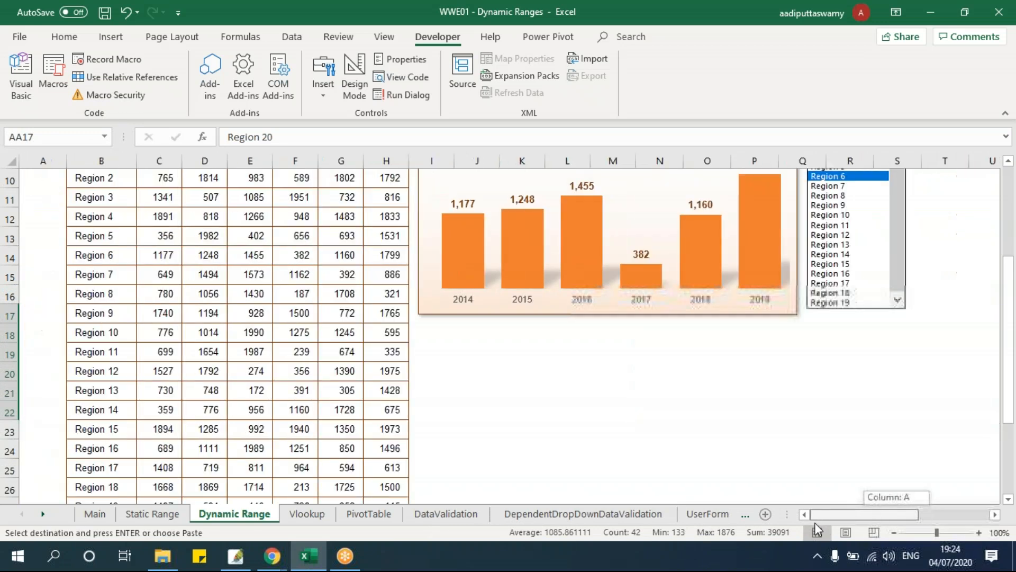
pyautogui.scroll(-3, 141, 424)
pyautogui.click(128, 356)
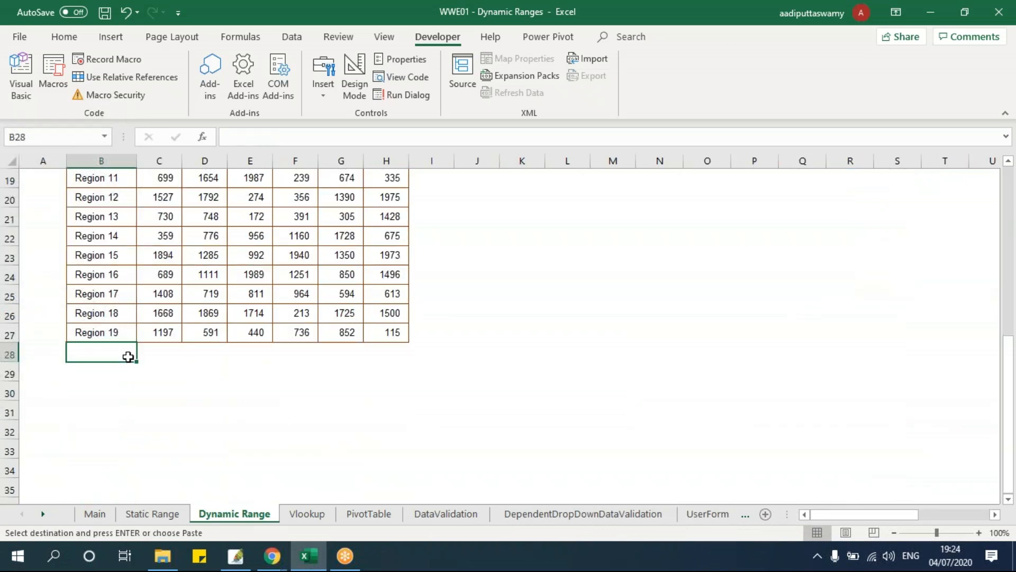
pyautogui.hotkey('ctrl', 'v')
# Test the extended region list by choosing Region 25 in the combo box and Region 24 in the list box, and inspect B6's formula.
pyautogui.scroll(6, 354, 371)
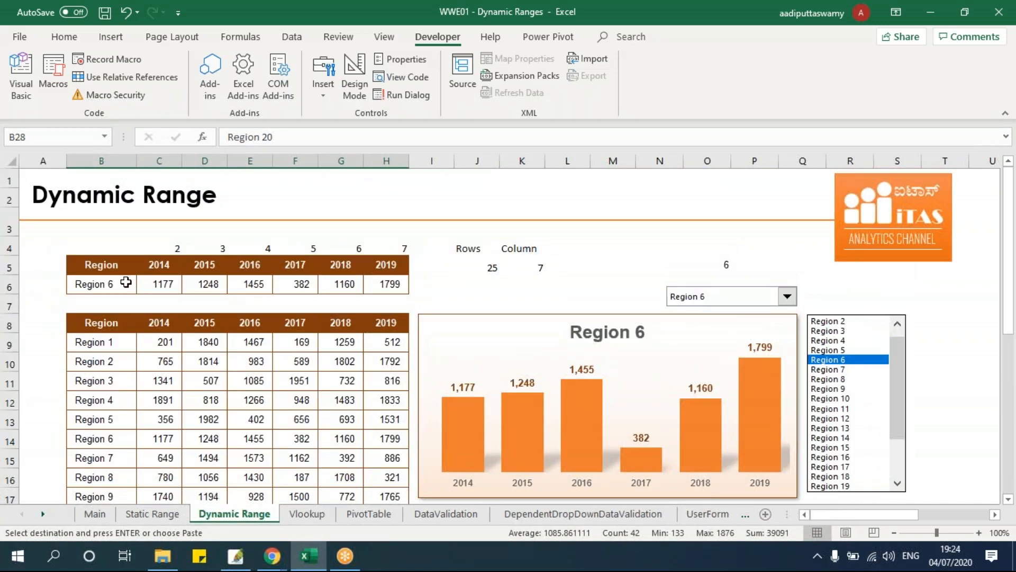
pyautogui.click(115, 285)
pyautogui.click(155, 286)
pyautogui.moveTo(154, 286); pyautogui.dragTo(386, 284)
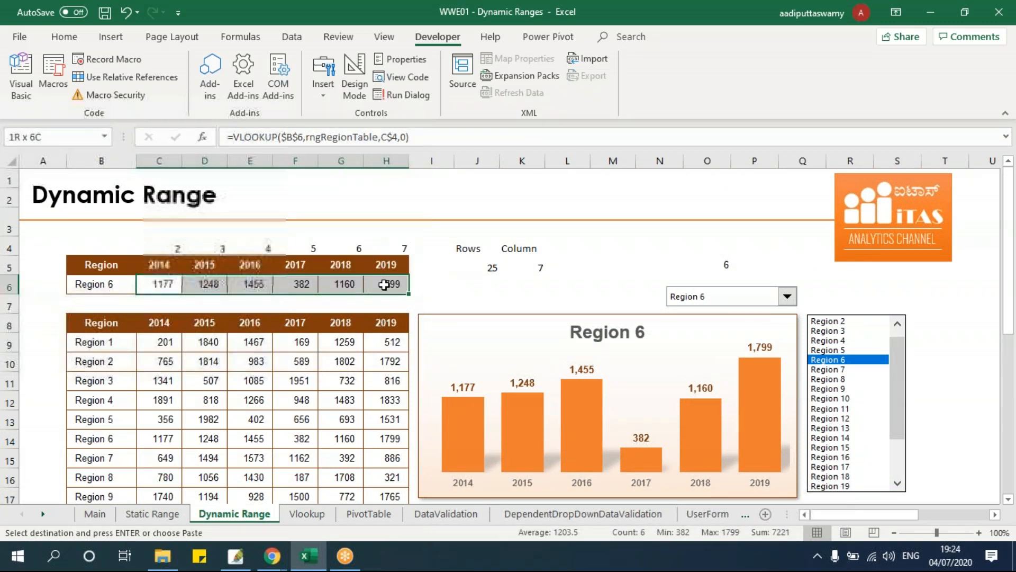
pyautogui.click(670, 249)
pyautogui.click(787, 296)
pyautogui.scroll(-1, 793, 360)
pyautogui.scroll(-4, 792, 360)
pyautogui.click(709, 378)
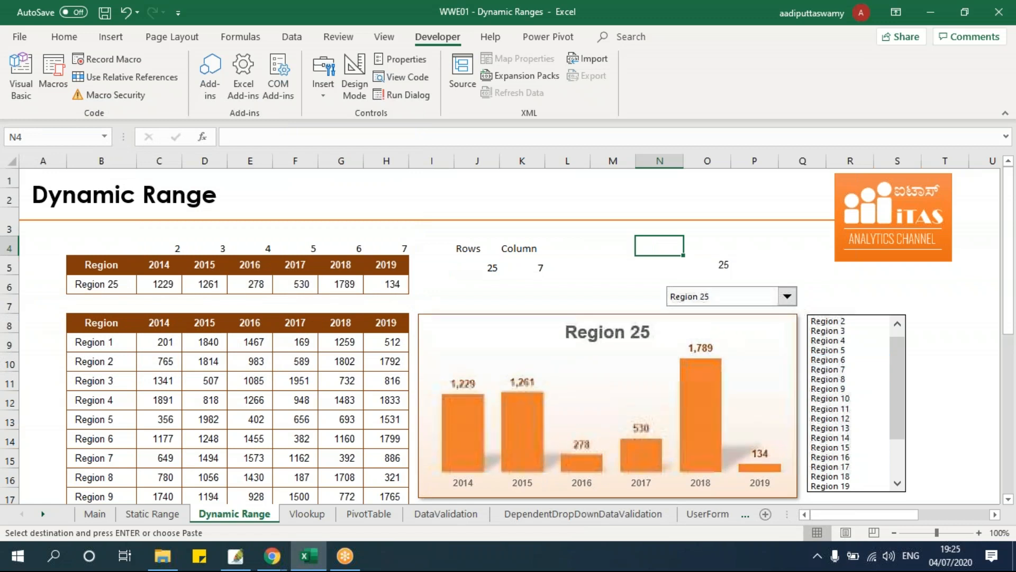
pyautogui.moveTo(897, 387); pyautogui.dragTo(902, 439)
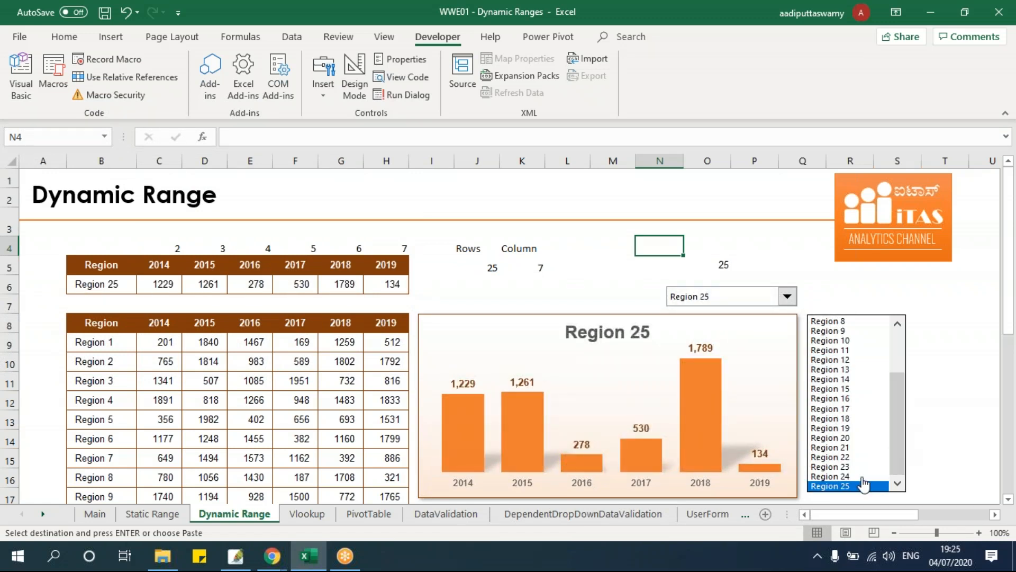
pyautogui.click(852, 475)
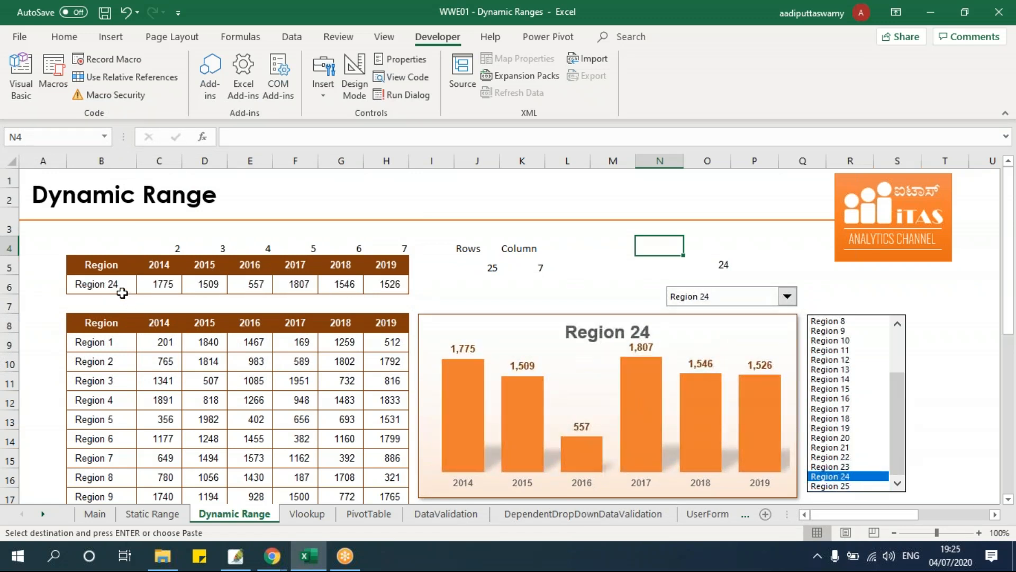
pyautogui.click(113, 283)
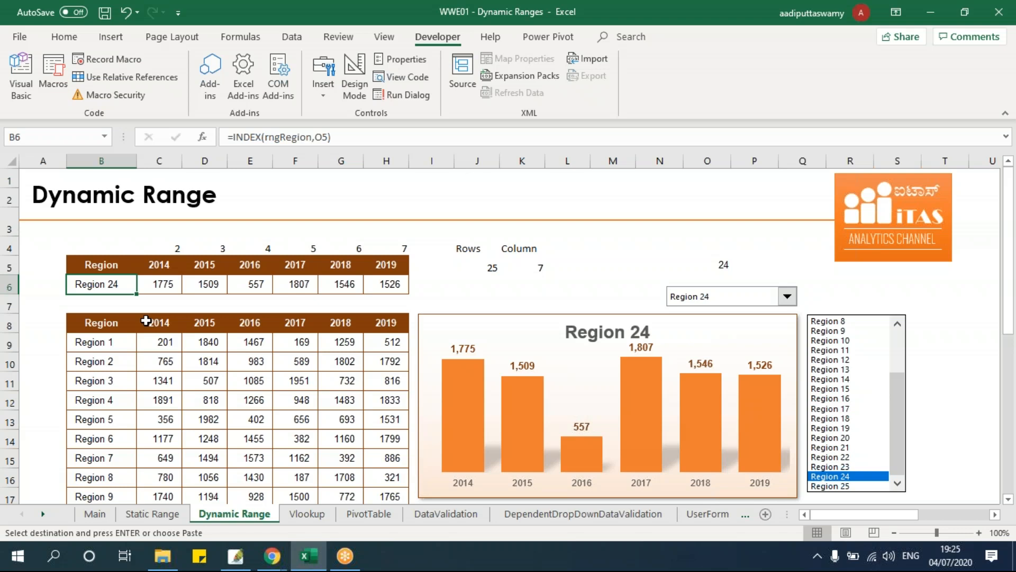
# Go to the Vlookup sheet and copy the employee ID from G7 into B7 of the upper lookup table.
pyautogui.click(307, 513)
pyautogui.click(223, 340)
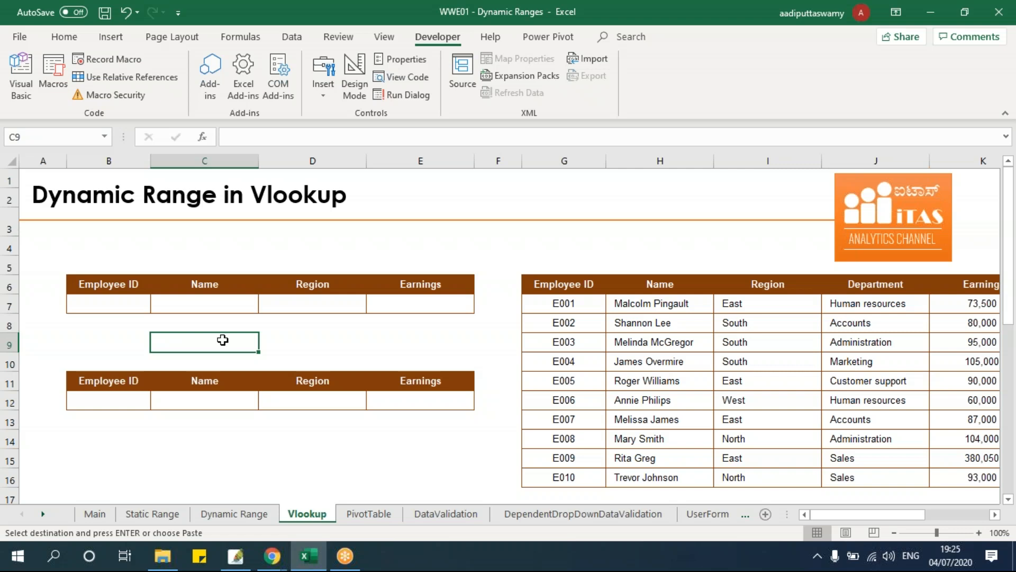
pyautogui.click(537, 302)
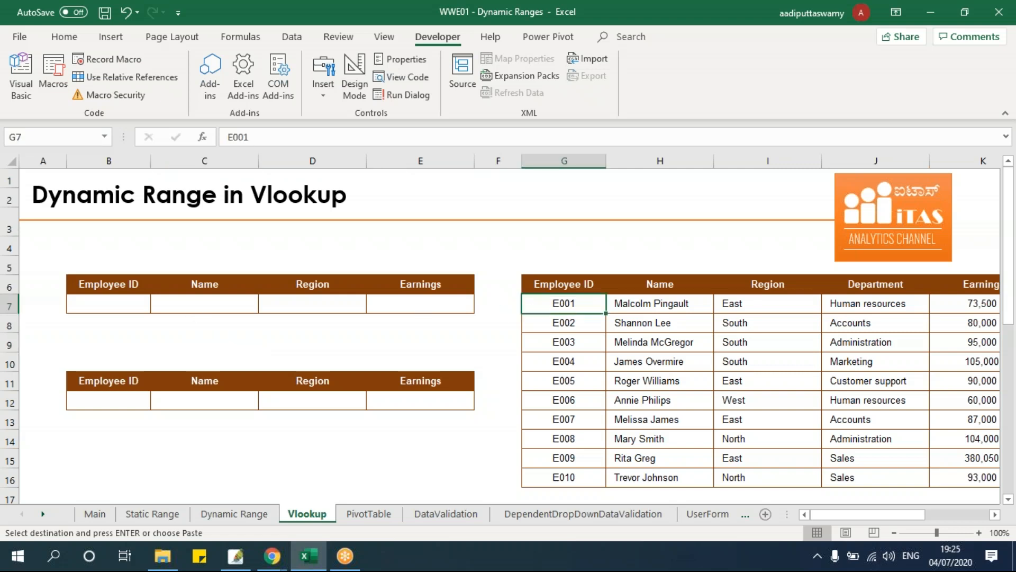
pyautogui.click(138, 305)
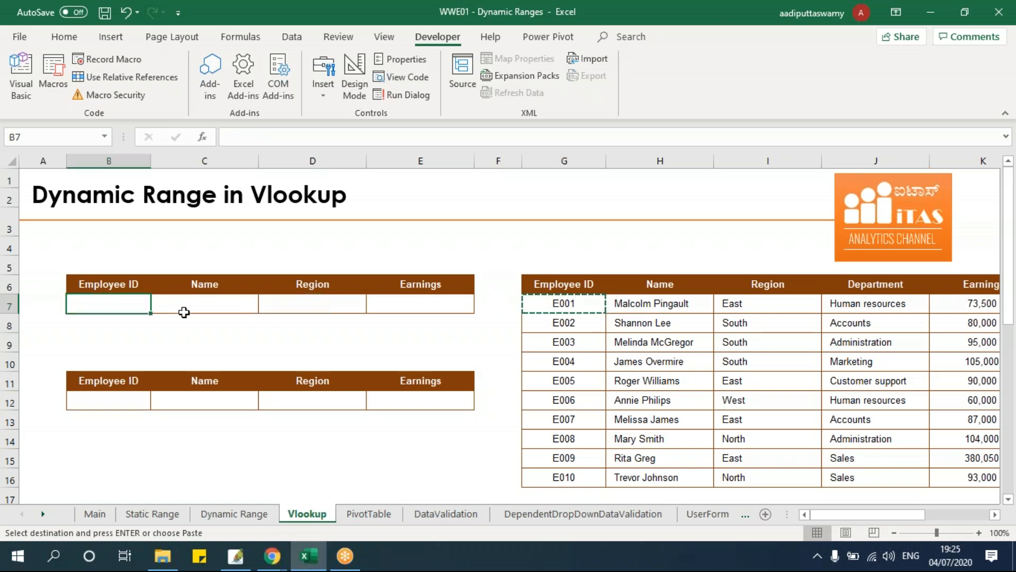
pyautogui.write('E001')
pyautogui.click(305, 346)
pyautogui.press('Escape')
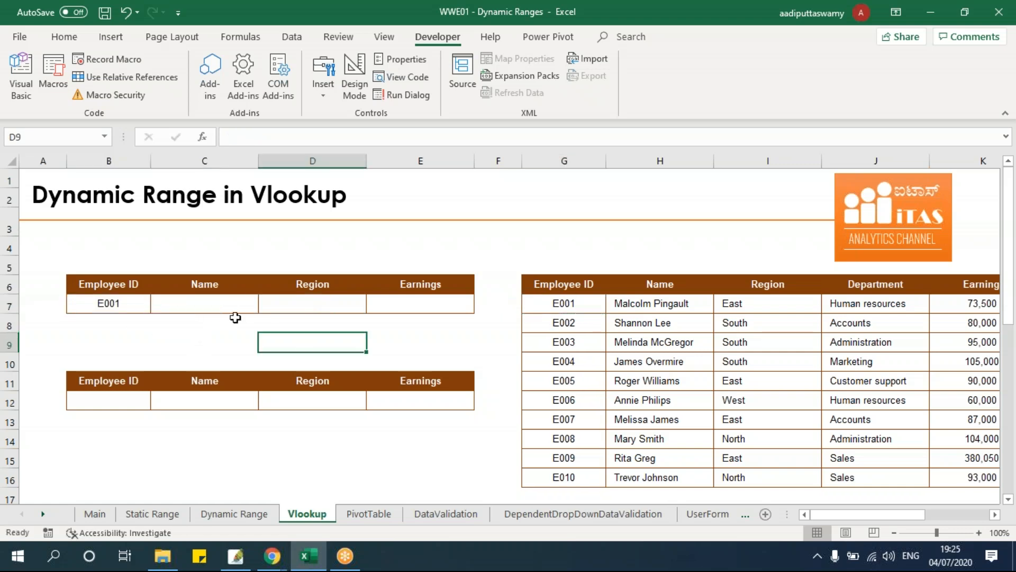
# Begin a VLOOKUP formula in C7 with $B$7 as the absolute lookup value.
pyautogui.click(219, 305)
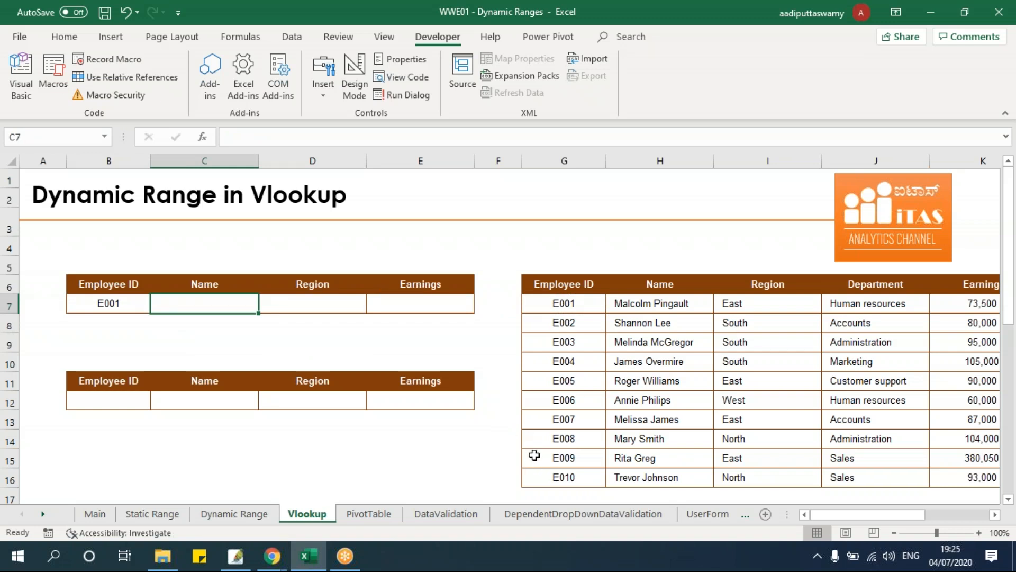
pyautogui.write('=VLOOKUP(')
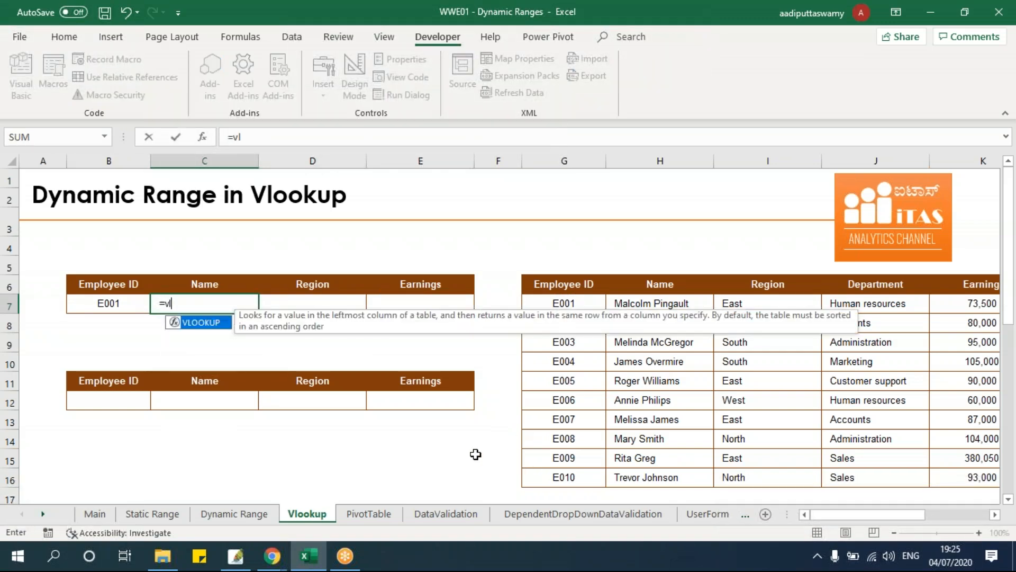
pyautogui.press('Left')
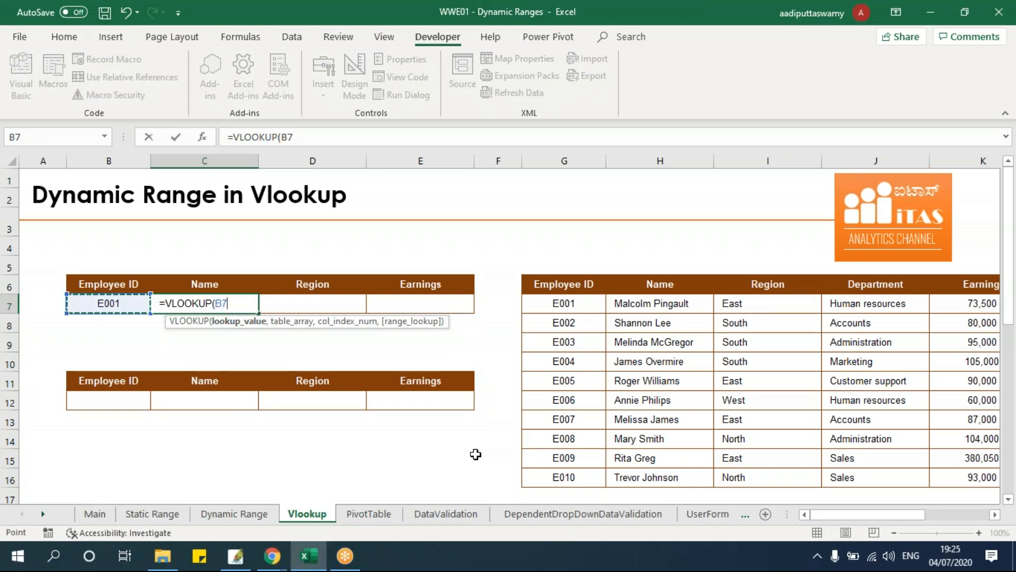
pyautogui.press('F4')
pyautogui.write(',')
# Complete C7's VLOOKUP with the absolute table array $G$6:$K$16, column index 2 and exact match 0.
pyautogui.press('Right')
pyautogui.press('Right')
pyautogui.press('Right')
pyautogui.press('Right')
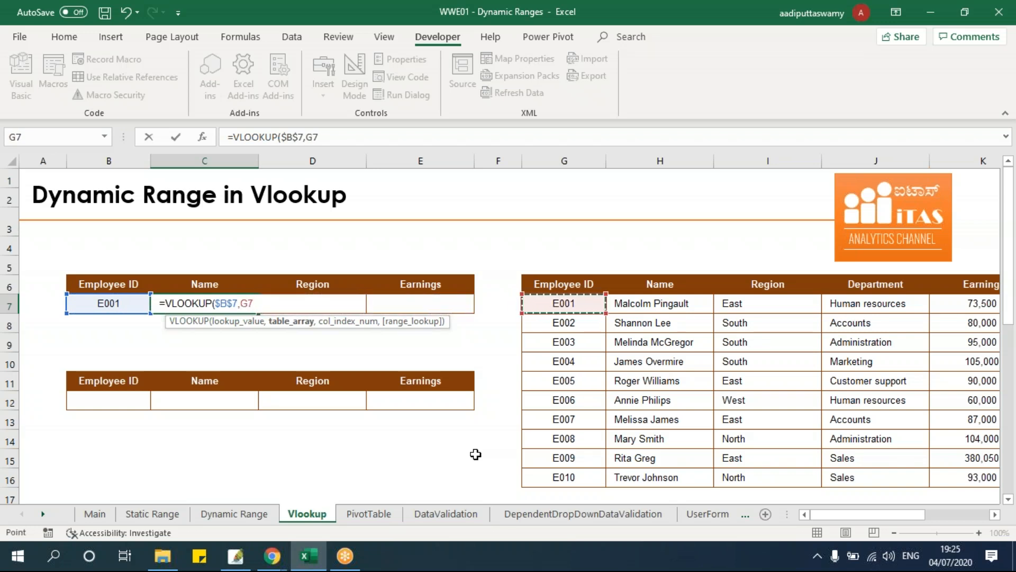
pyautogui.hscroll(1, 476, 454)
pyautogui.press('Up')
pyautogui.hotkey('ctrl', 'shift', 'Right')
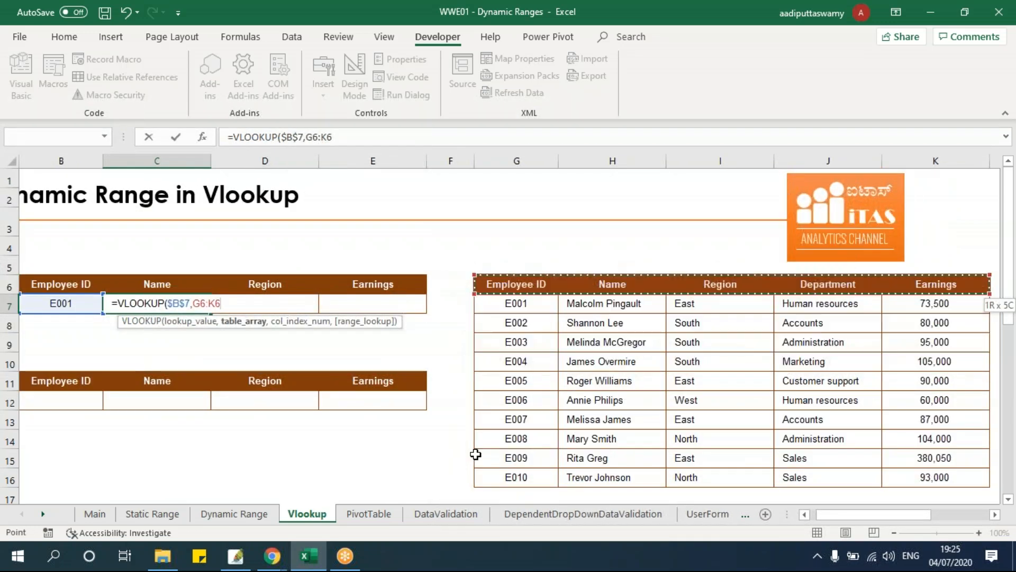
pyautogui.hotkey('ctrl', 'shift', 'Down')
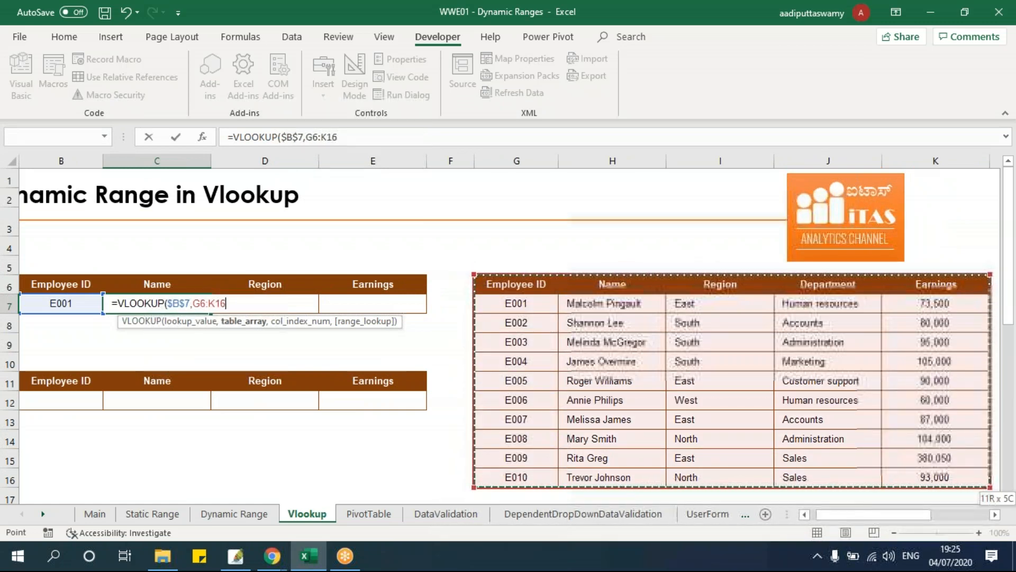
pyautogui.press('F4')
pyautogui.write(',')
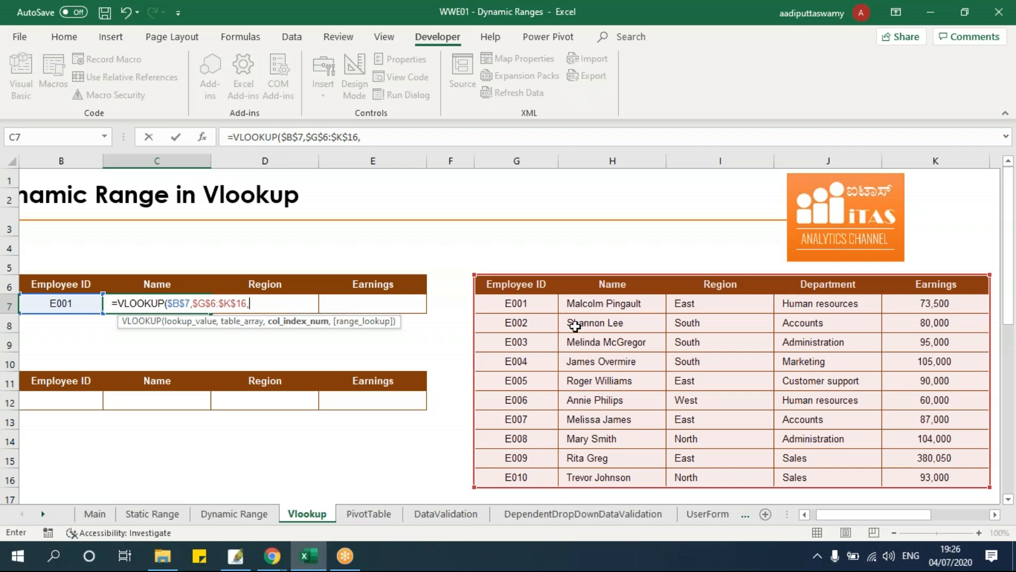
pyautogui.write(',0')
pyautogui.press('Return')
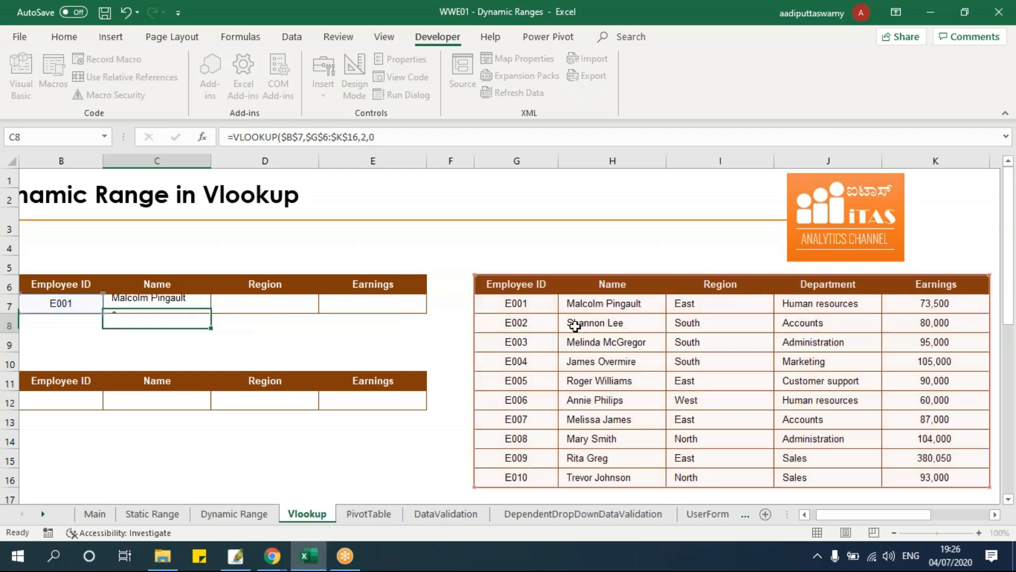
pyautogui.press('Up')
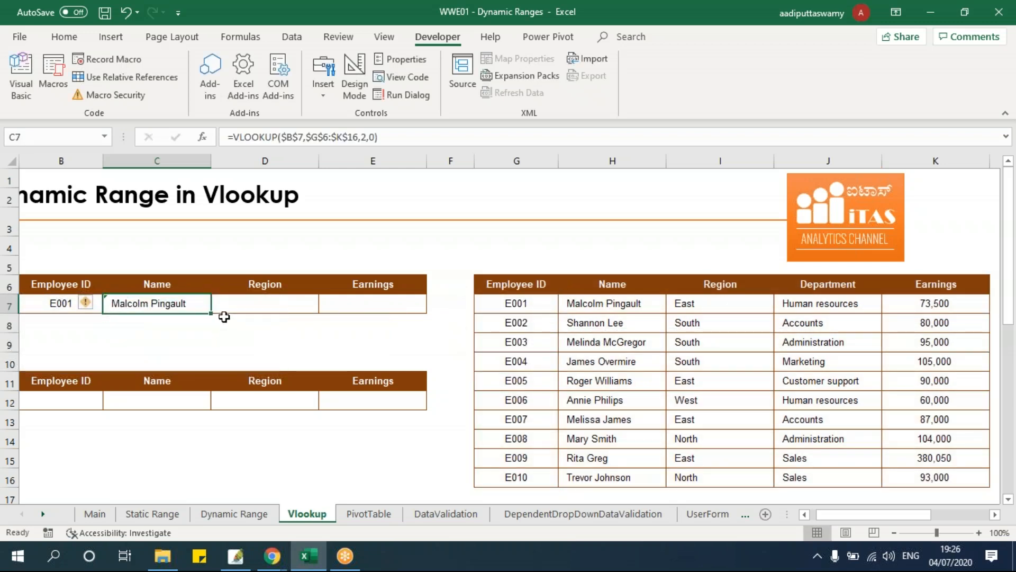
# Fill the C7 formula across to E7 and set the column index in D7's Region lookup to 3.
pyautogui.moveTo(211, 313); pyautogui.dragTo(413, 303)
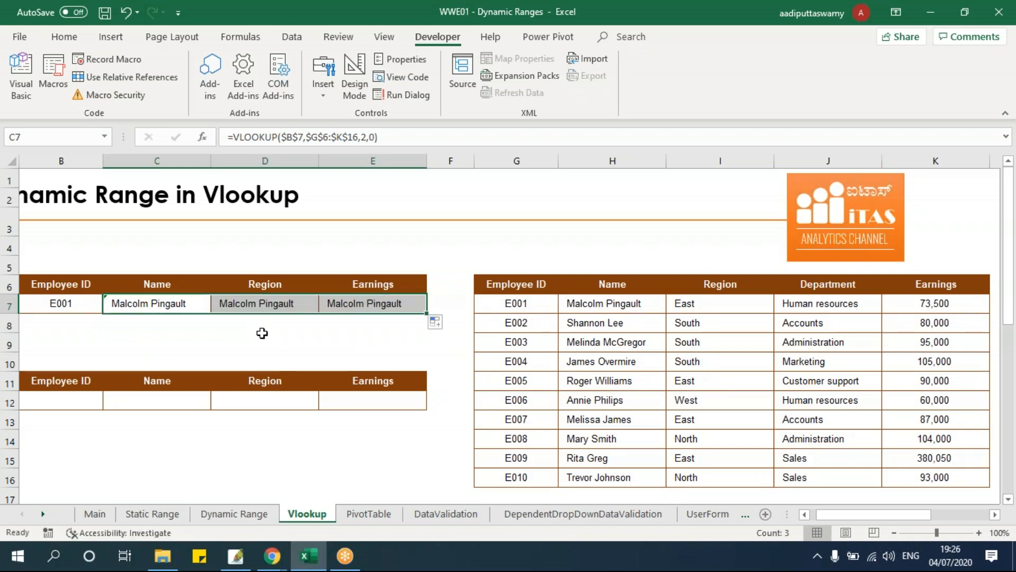
pyautogui.click(698, 310)
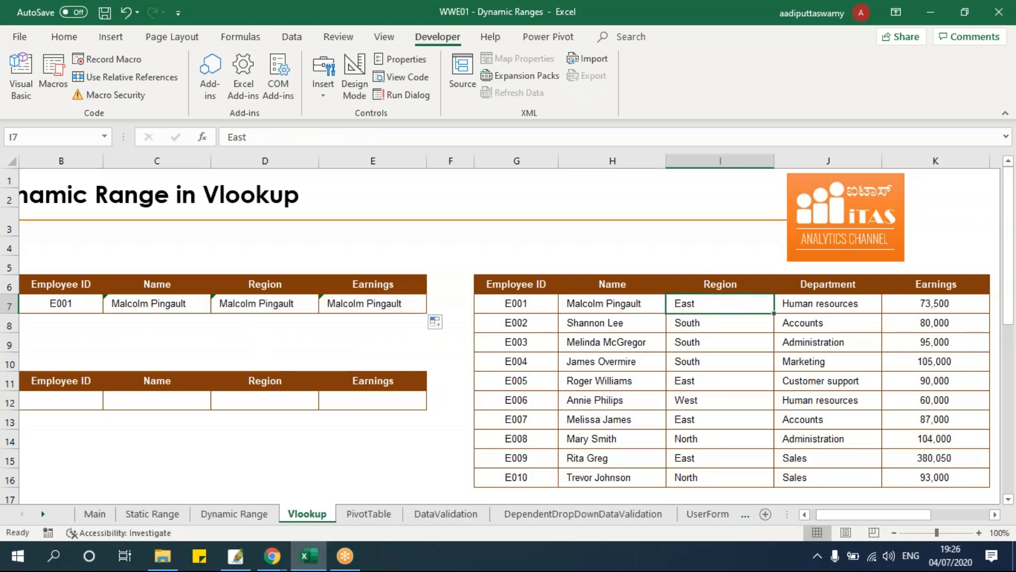
pyautogui.doubleClick(298, 302)
pyautogui.click(361, 304)
pyautogui.press('BackSpace')
pyautogui.write('3')
pyautogui.press('Return')
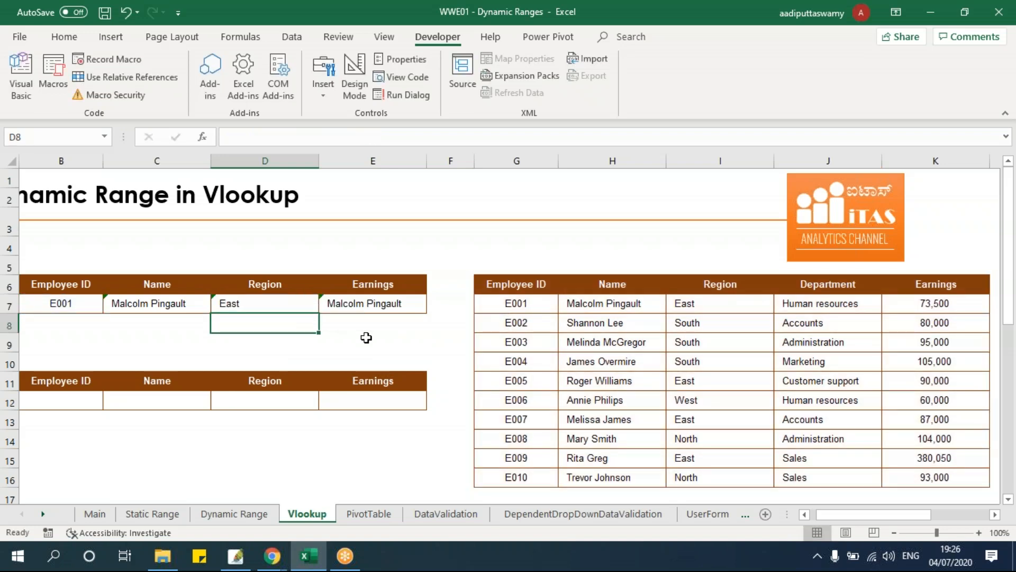
# Set the column index in E7's Earnings lookup to 5.
pyautogui.doubleClick(373, 303)
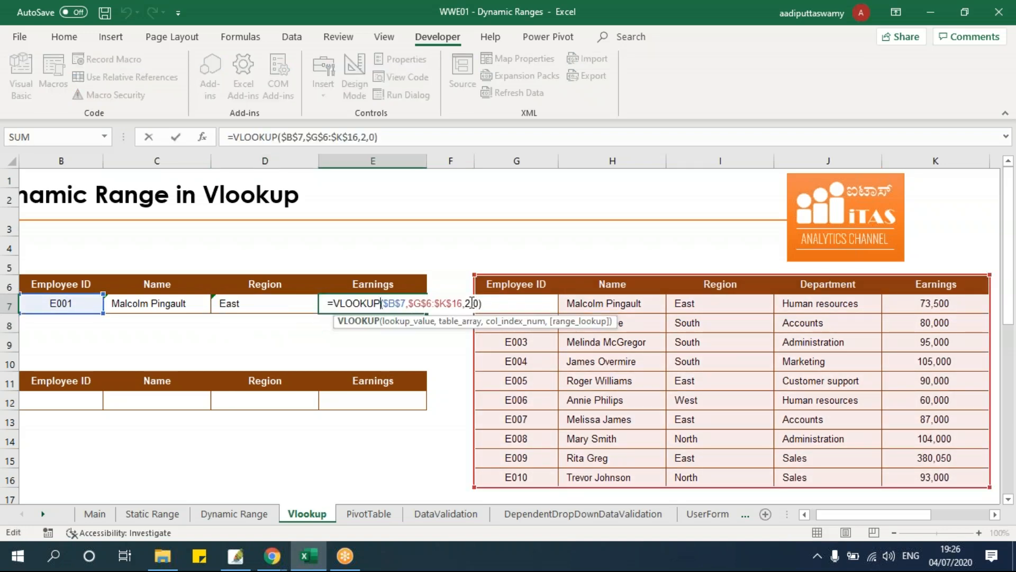
pyautogui.click(472, 303)
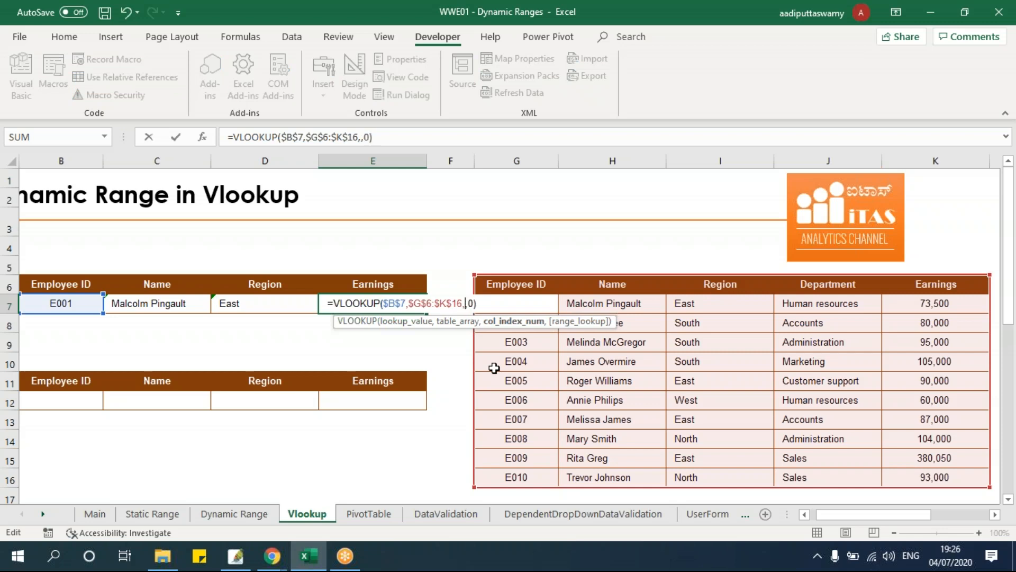
pyautogui.press('BackSpace')
pyautogui.write('5')
pyautogui.press('Return')
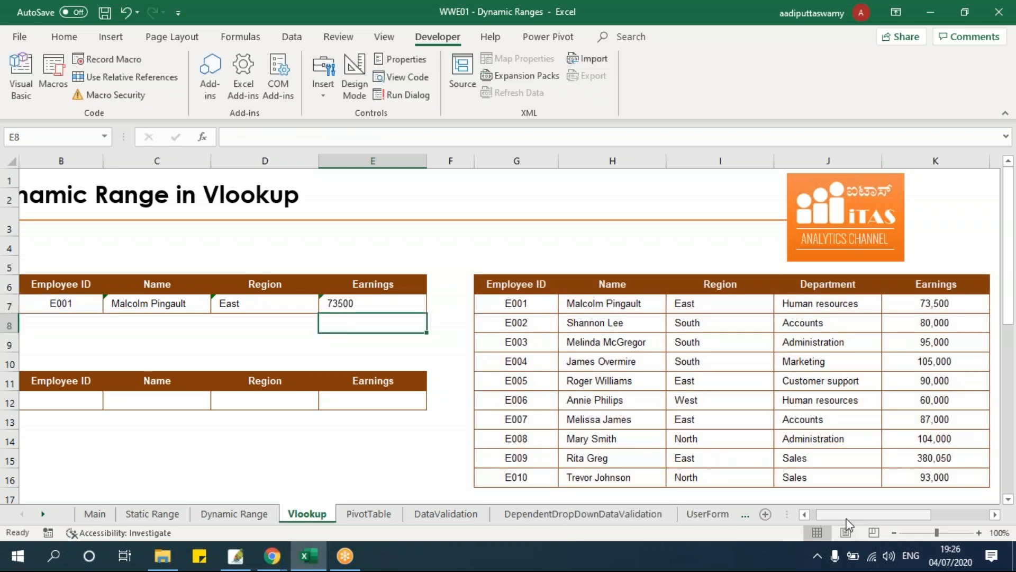
# Test the lookups by entering in B7, one after the other, the employee IDs listed in G13 and G16.
pyautogui.moveTo(846, 515); pyautogui.dragTo(800, 508)
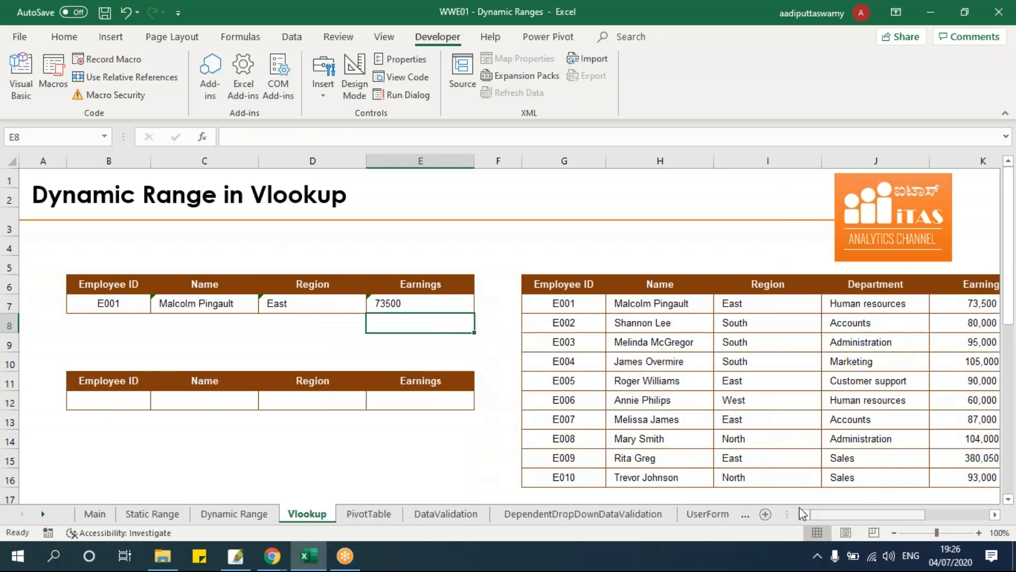
pyautogui.doubleClick(143, 303)
pyautogui.press('BackSpace')
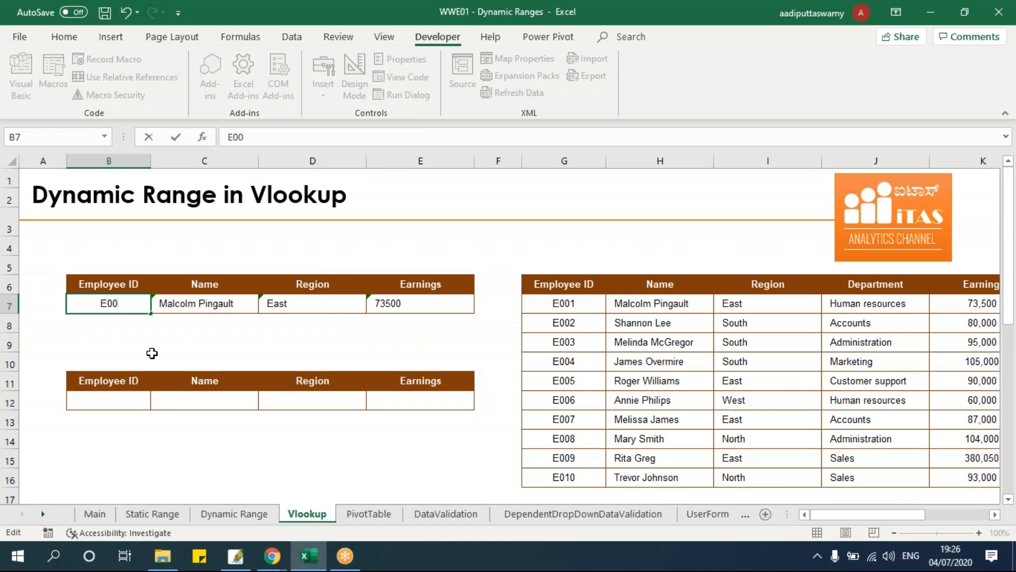
pyautogui.write('7')
pyautogui.press('Return')
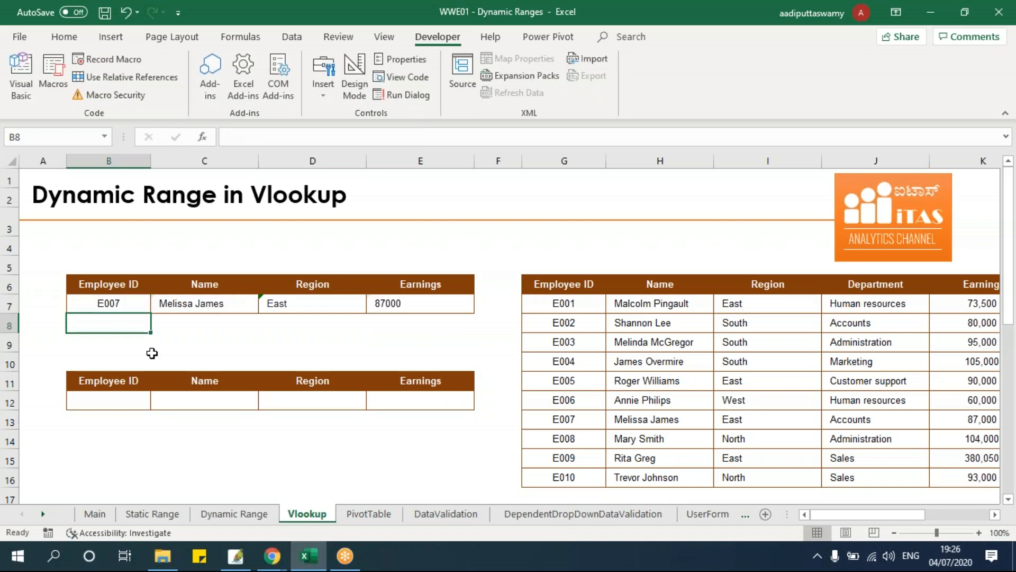
pyautogui.doubleClick(123, 297)
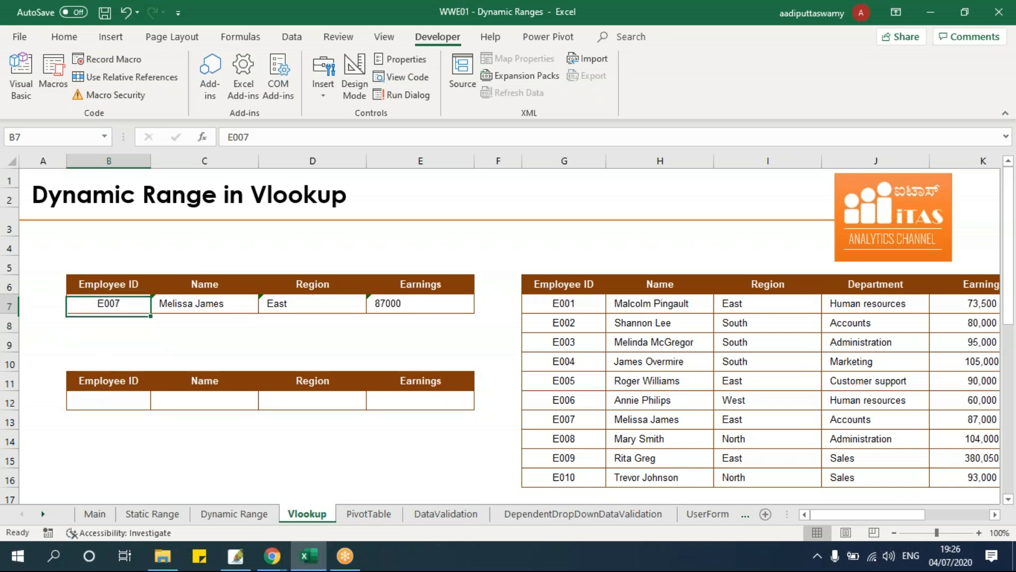
pyautogui.doubleClick(106, 306)
pyautogui.doubleClick(81, 306)
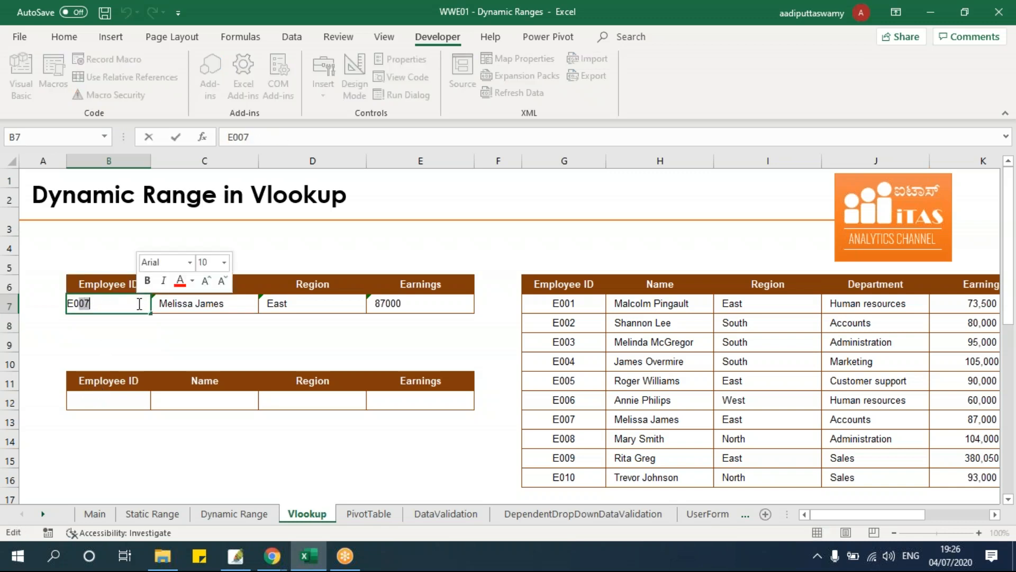
pyautogui.write('E010')
pyautogui.press('Return')
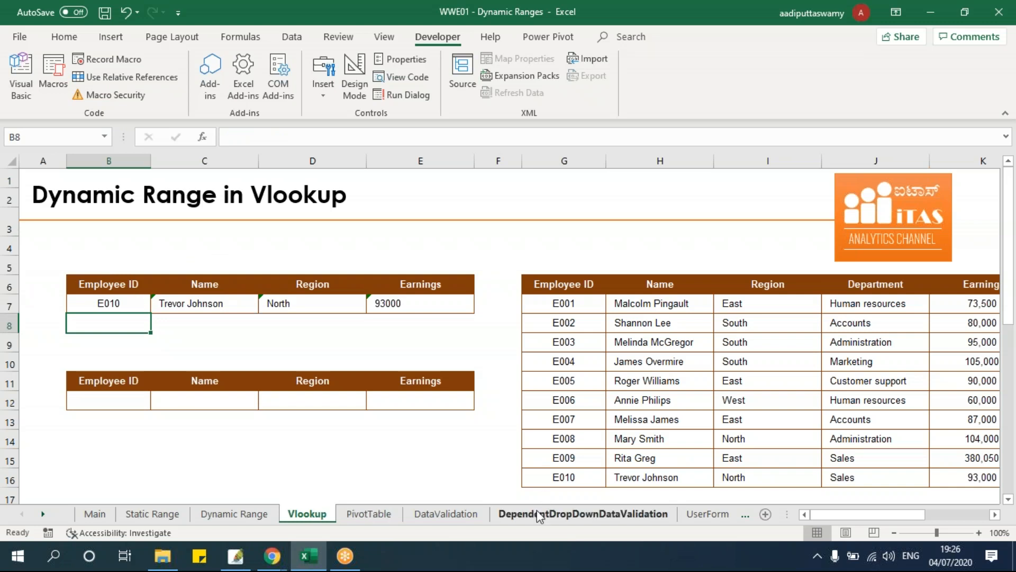
# Copy the ten employee records in AA6:AE15 and paste them below the employee table, starting at G17.
pyautogui.moveTo(894, 514); pyautogui.dragTo(964, 523)
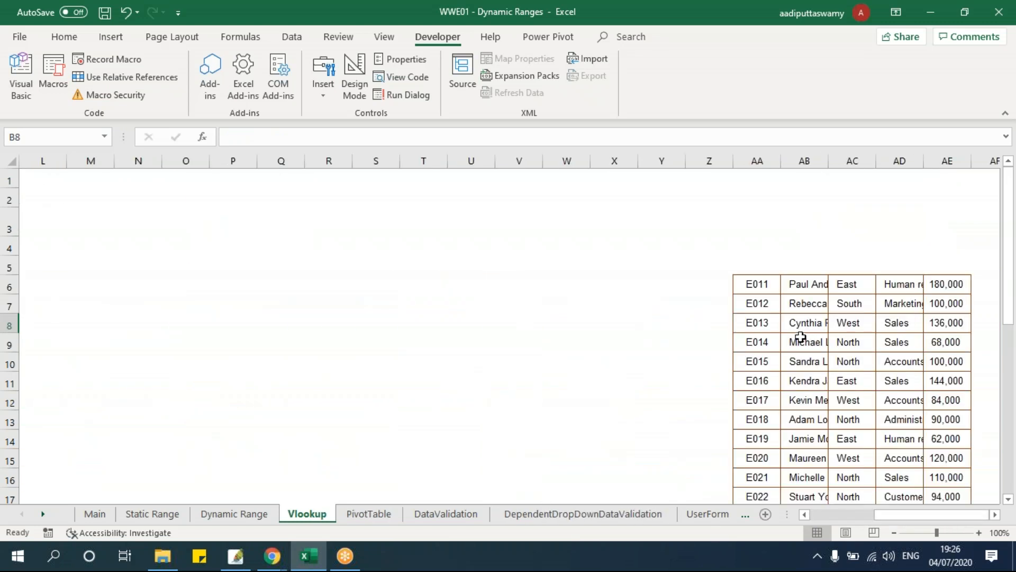
pyautogui.moveTo(764, 286); pyautogui.dragTo(937, 456)
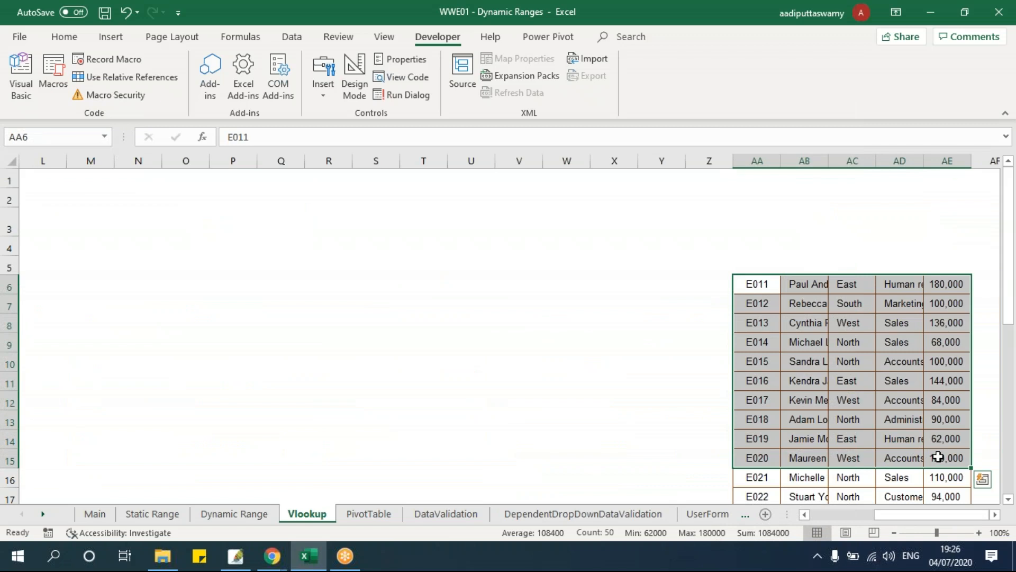
pyautogui.hotkey('ctrl', 'c')
pyautogui.moveTo(898, 517); pyautogui.dragTo(815, 519)
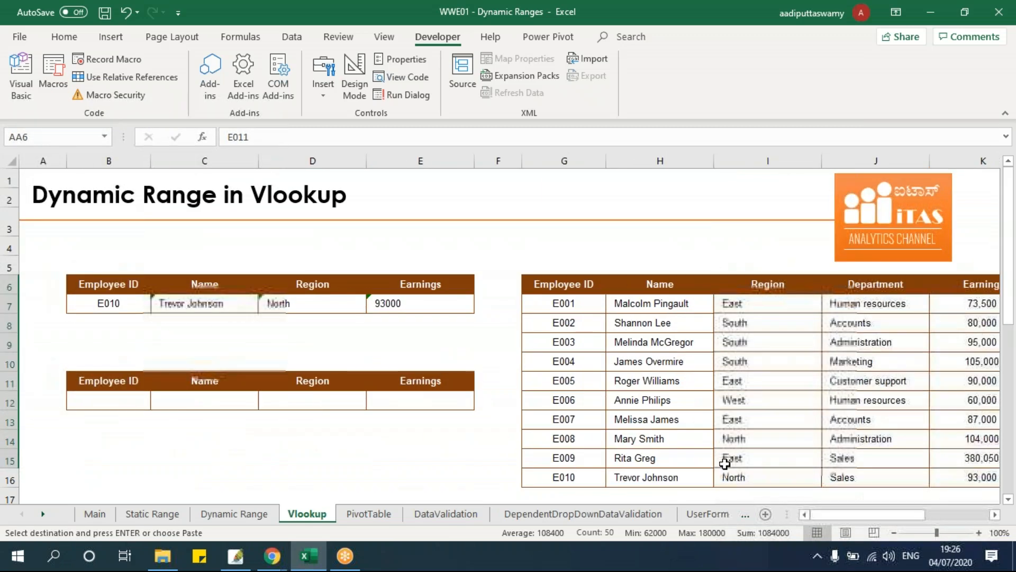
pyautogui.scroll(-1, 640, 447)
pyautogui.click(585, 429)
pyautogui.hotkey('ctrl', 'v')
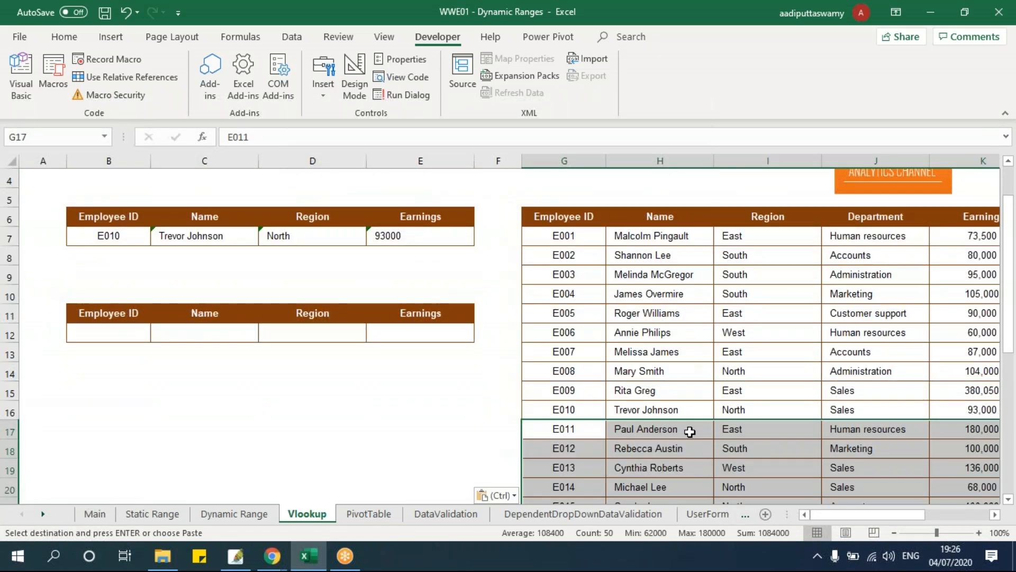
pyautogui.scroll(-1, 691, 426)
pyautogui.scroll(-3, 692, 422)
pyautogui.scroll(2, 691, 422)
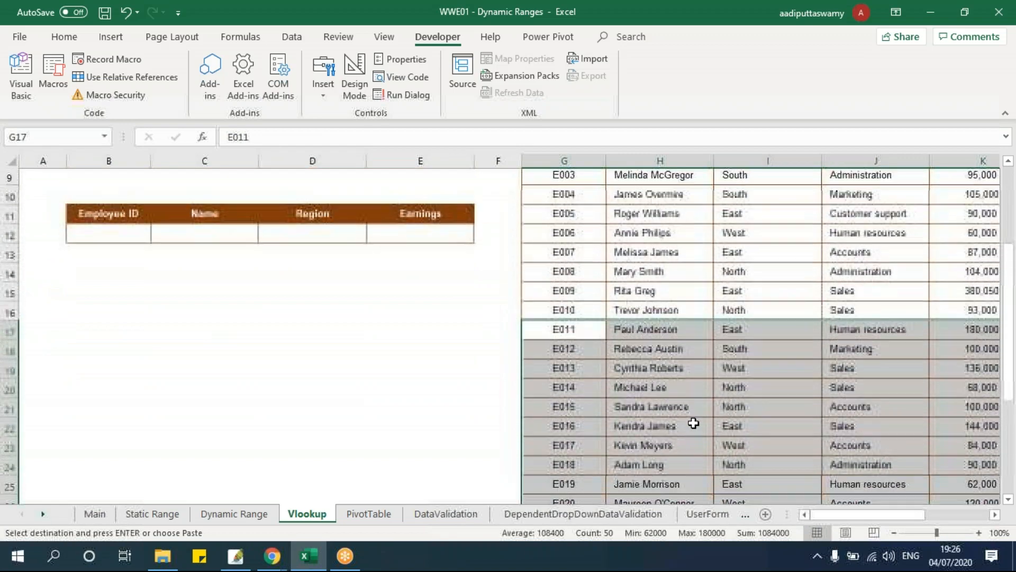
# Test the lookups by entering in B7 the employee ID listed in G21, and check that ID's record in the employee table.
pyautogui.scroll(1, 609, 406)
pyautogui.doubleClick(125, 234)
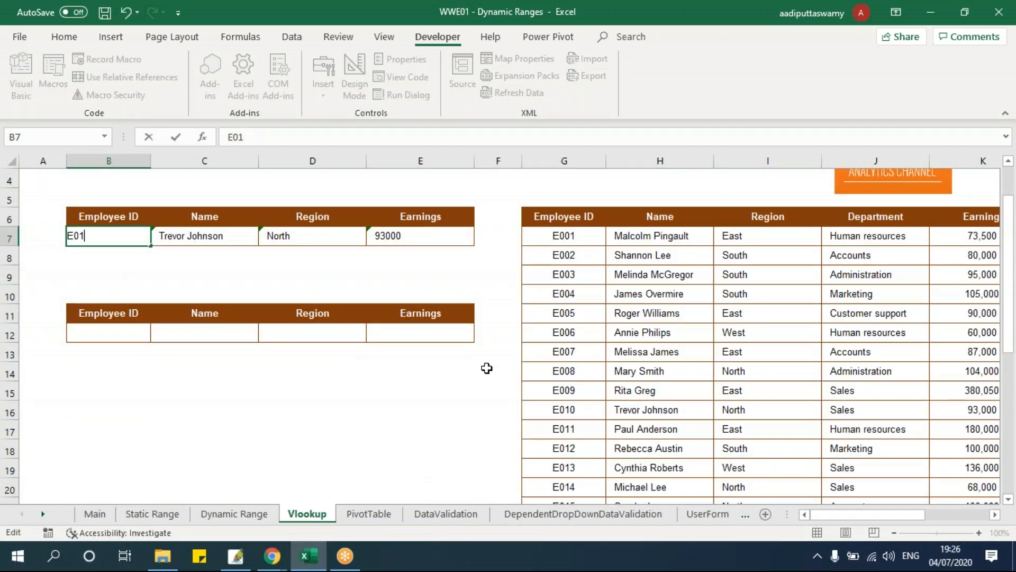
pyautogui.write('5')
pyautogui.press('Return')
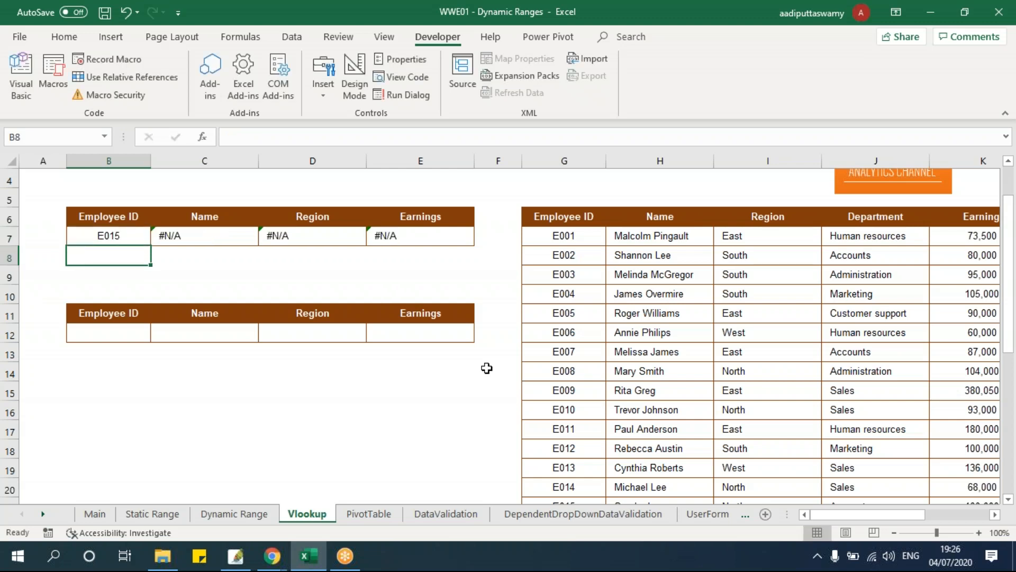
pyautogui.scroll(-3, 693, 391)
pyautogui.moveTo(573, 334); pyautogui.dragTo(657, 334)
pyautogui.scroll(3, 657, 333)
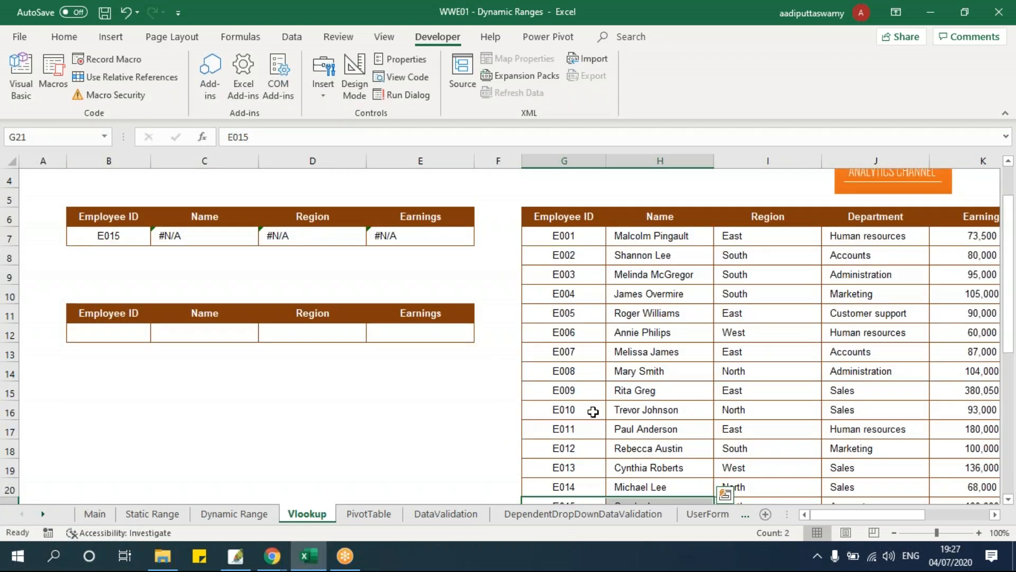
# Try to extend the table array in C7's VLOOKUP to $G$6:$K$26.
pyautogui.doubleClick(220, 235)
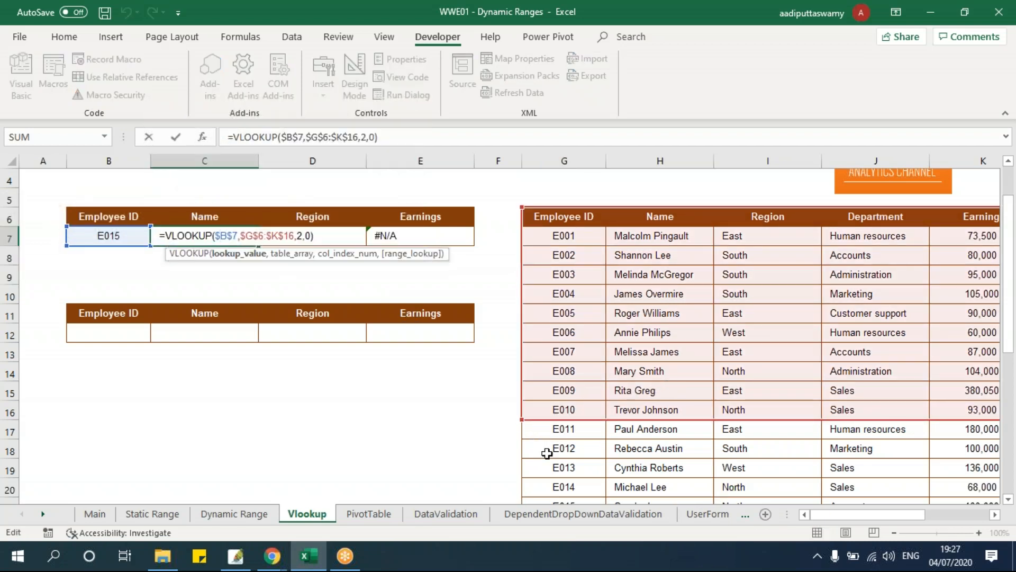
pyautogui.scroll(-3, 546, 453)
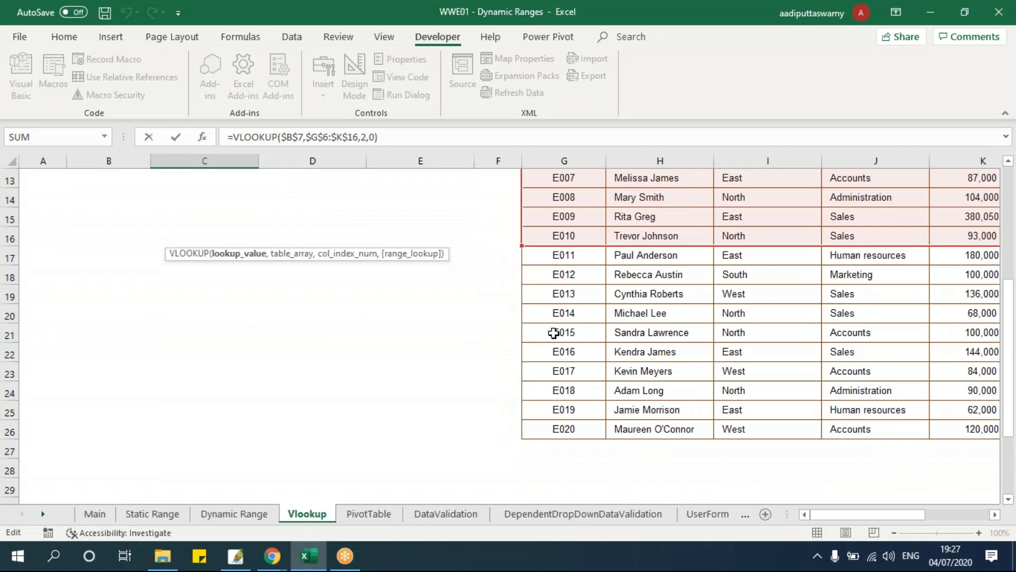
pyautogui.scroll(4, 566, 431)
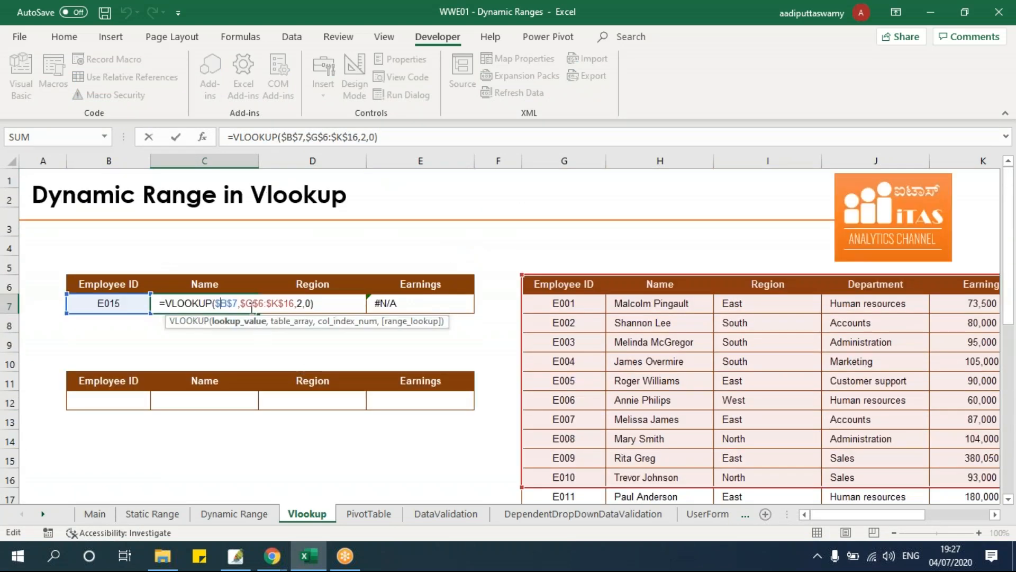
pyautogui.scroll(-3, 618, 422)
pyautogui.moveTo(523, 312); pyautogui.dragTo(526, 487)
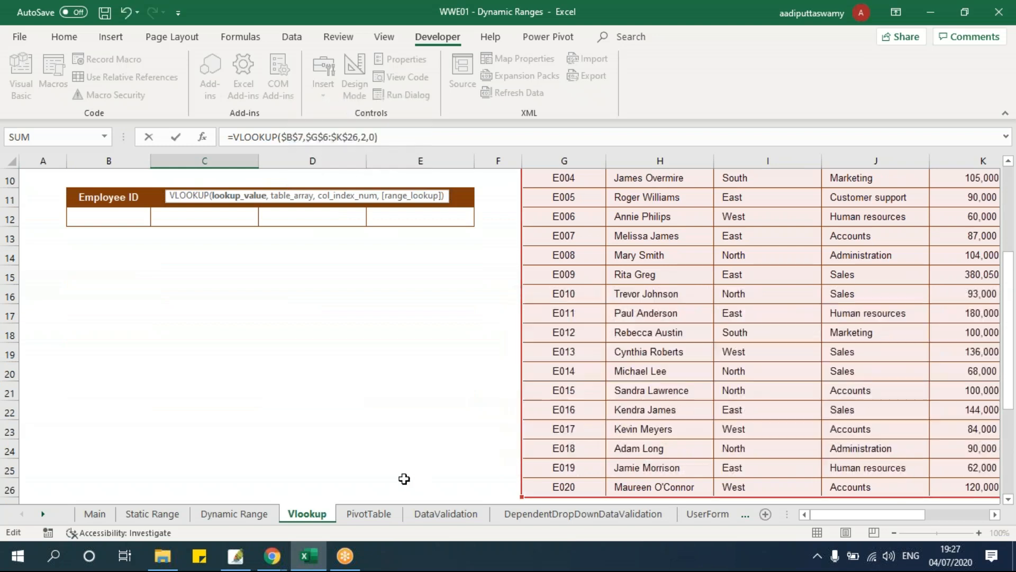
pyautogui.scroll(2, 414, 471)
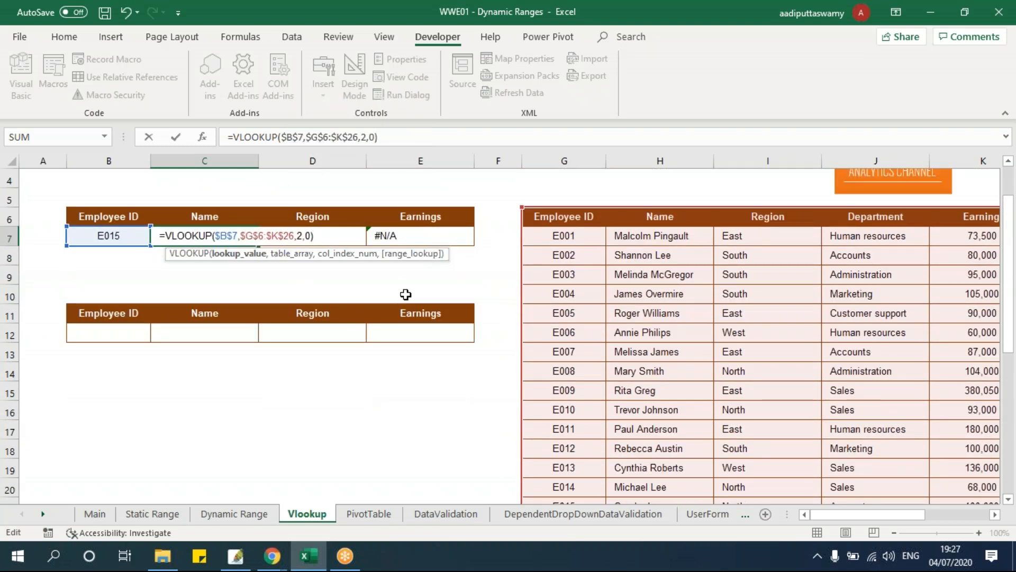
pyautogui.press('Escape')
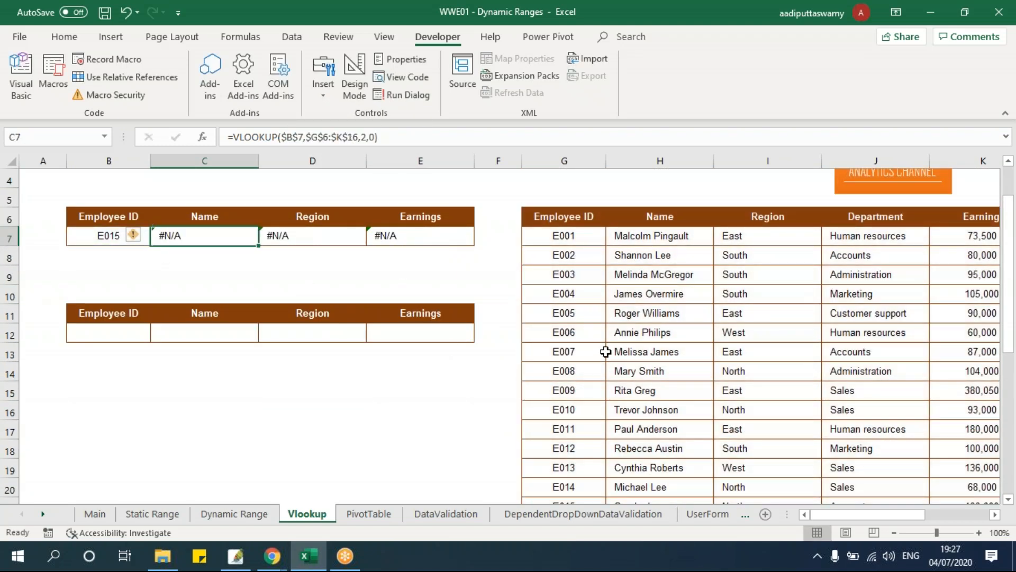
pyautogui.doubleClick(244, 237)
pyautogui.press('Escape')
# Compare the Dynamic Range sheet with the header and first employee ID of the table on the Vlookup sheet.
pyautogui.scroll(1, 583, 407)
pyautogui.click(234, 513)
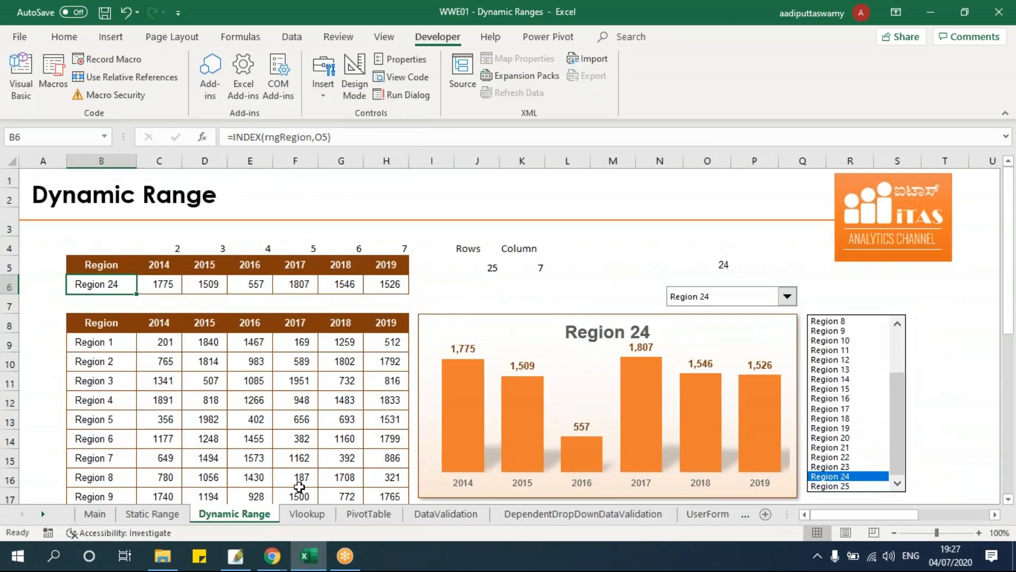
pyautogui.click(307, 514)
pyautogui.click(566, 286)
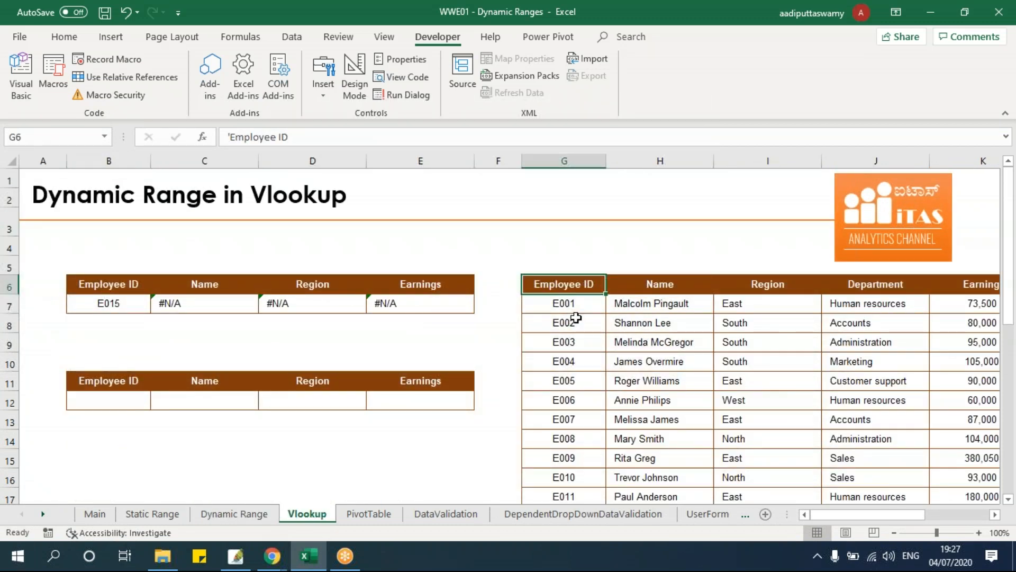
pyautogui.click(576, 301)
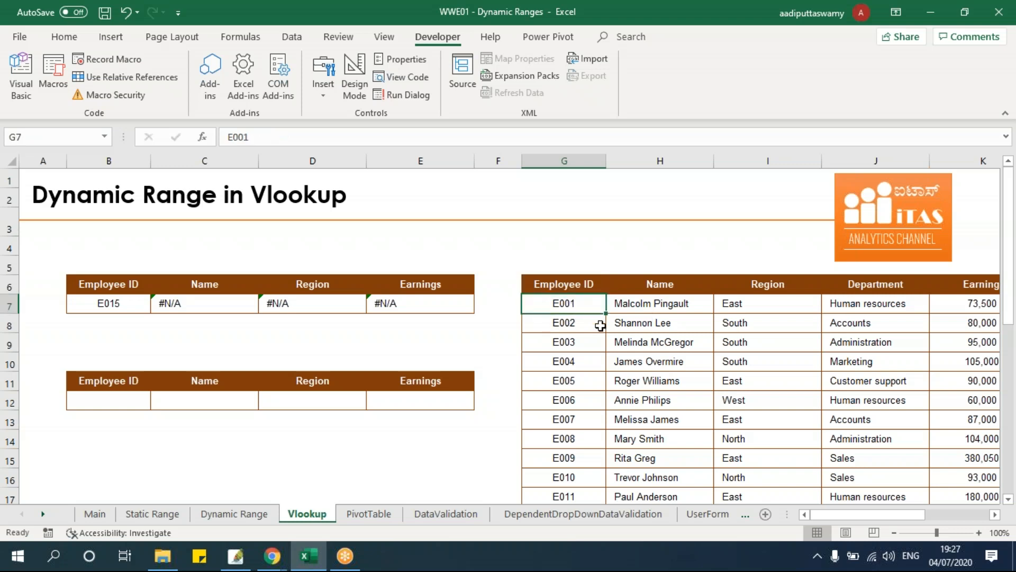
pyautogui.moveTo(820, 511)
pyautogui.mouseDown()
pyautogui.moveTo(871, 513)
pyautogui.moveTo(815, 513)
pyautogui.mouseUp()
pyautogui.click(574, 285)
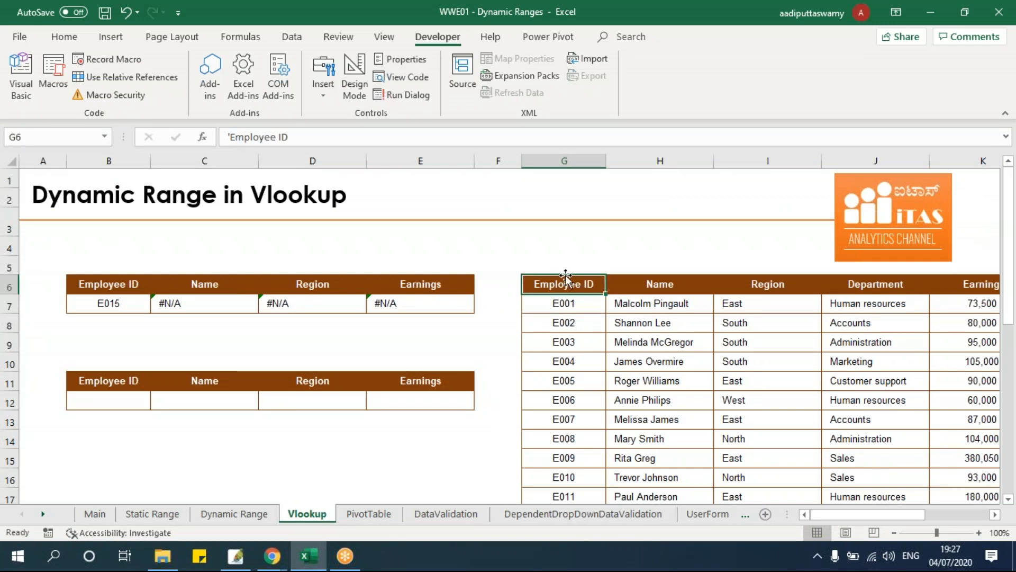
pyautogui.click(565, 310)
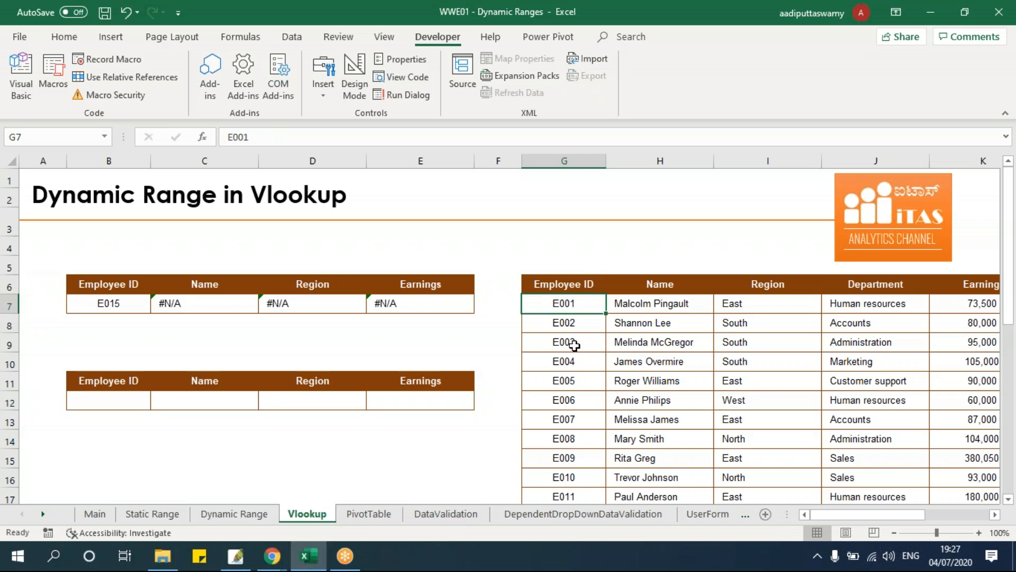
pyautogui.moveTo(557, 305); pyautogui.dragTo(568, 346)
# Enter =COUNTA(G7:G1048576) in G4 to count the entries in the employee table's ID column.
pyautogui.click(567, 305)
pyautogui.press('Up')
pyautogui.press('Up')
pyautogui.press('Up')
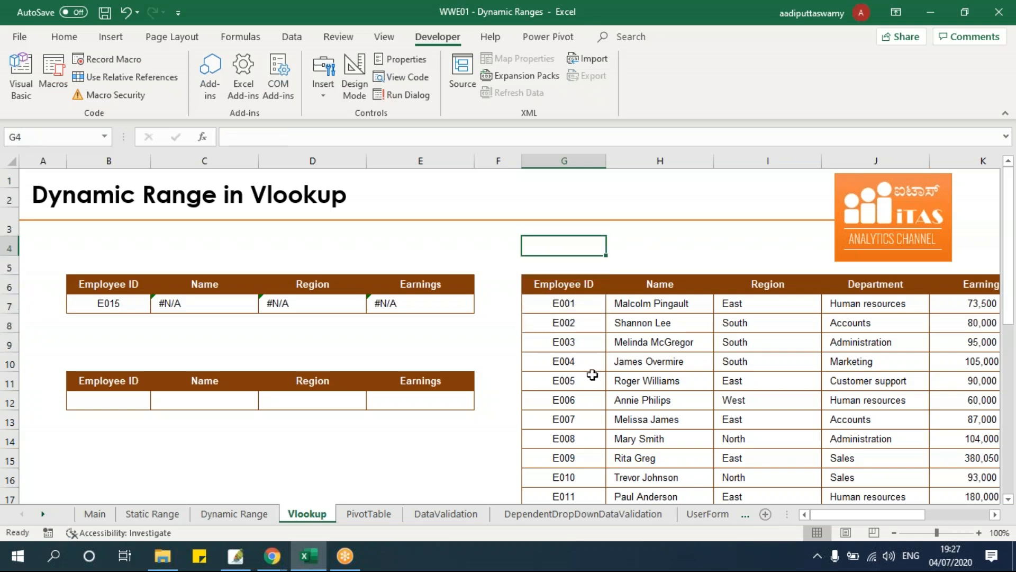
pyautogui.write('=counta')
pyautogui.press('Tab')
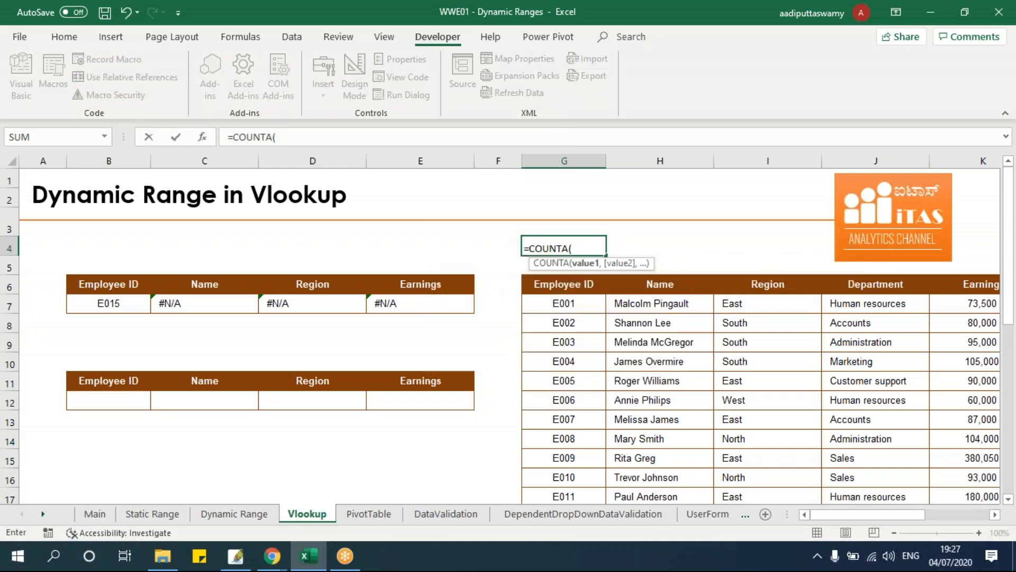
pyautogui.press('Down')
pyautogui.press('Down')
pyautogui.press('Down')
pyautogui.hotkey('ctrl', 'shift', 'Down')
pyautogui.hotkey('ctrl', 'shift', 'Down')
pyautogui.hotkey('ctrl', 'Return')
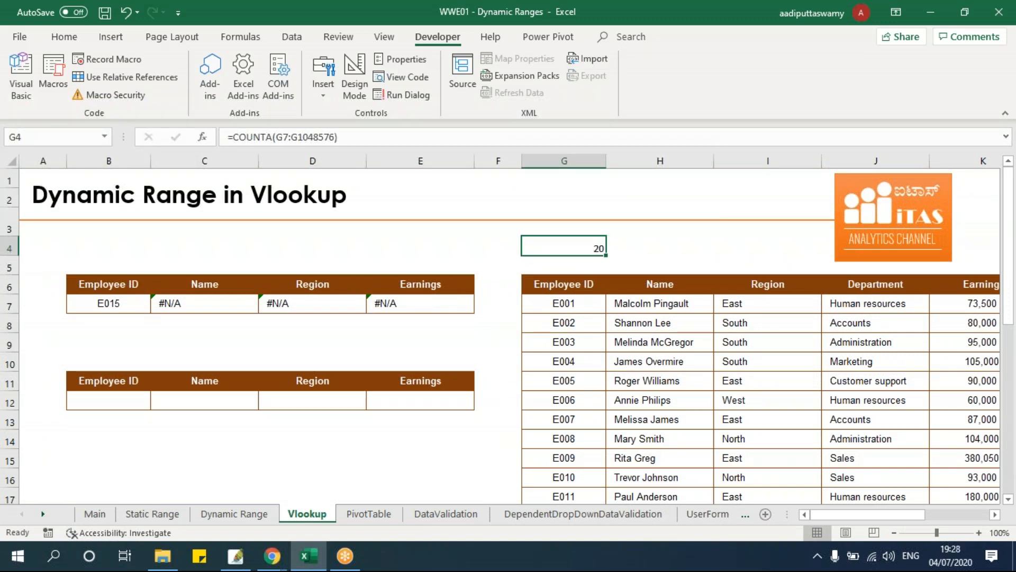
# Start a new workbook-scoped defined name called rngEmpTable in the Name Manager.
pyautogui.click(241, 37)
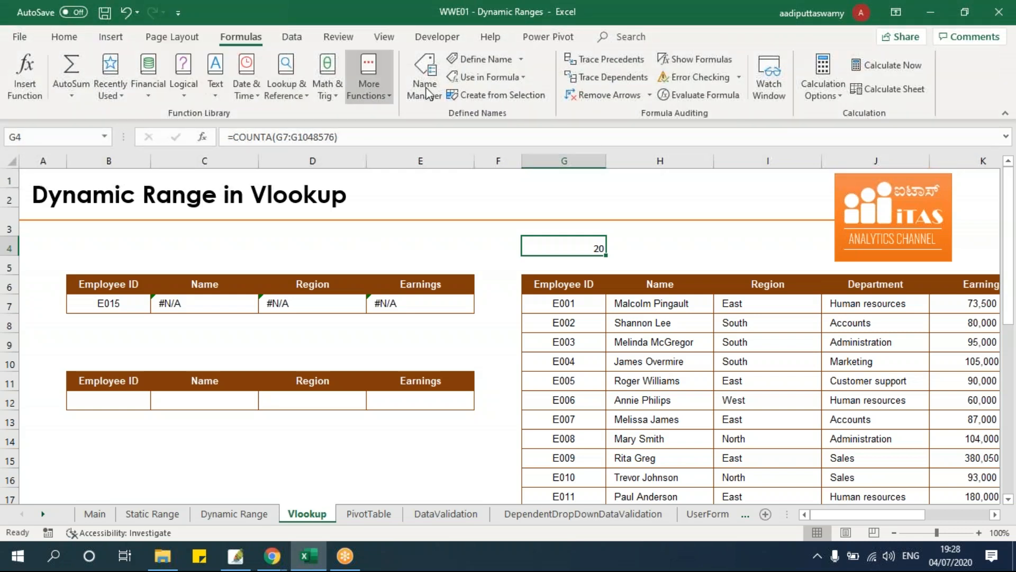
pyautogui.click(430, 81)
pyautogui.moveTo(361, 203); pyautogui.dragTo(288, 205)
pyautogui.click(270, 236)
pyautogui.moveTo(416, 284); pyautogui.dragTo(411, 331)
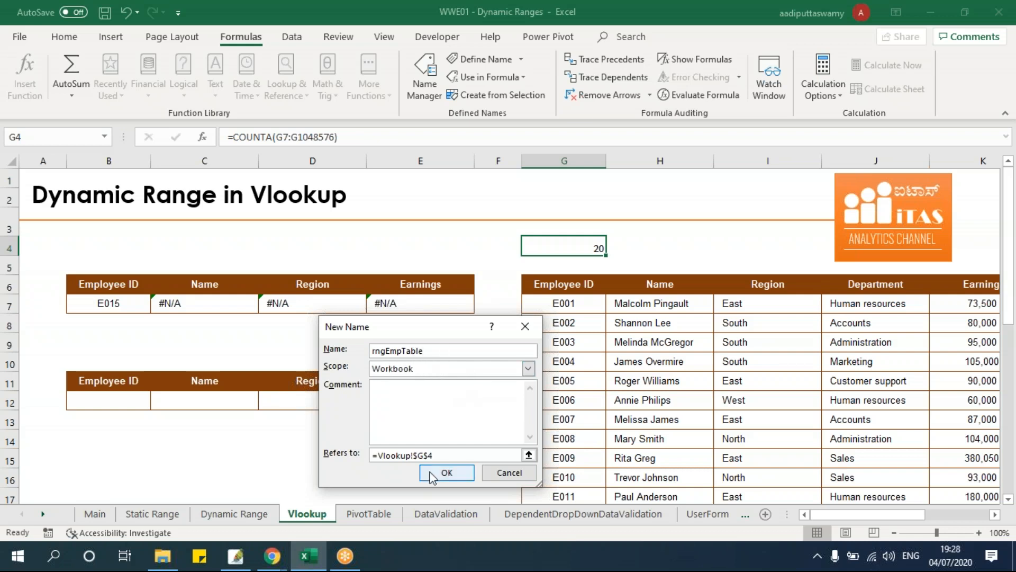
# Make rngEmpTable refer to =OFFSET(Vlookup!$G$7,0,0,Vlookup!$G$4,5) and save the defined name.
pyautogui.click(449, 455)
pyautogui.write('=offset(')
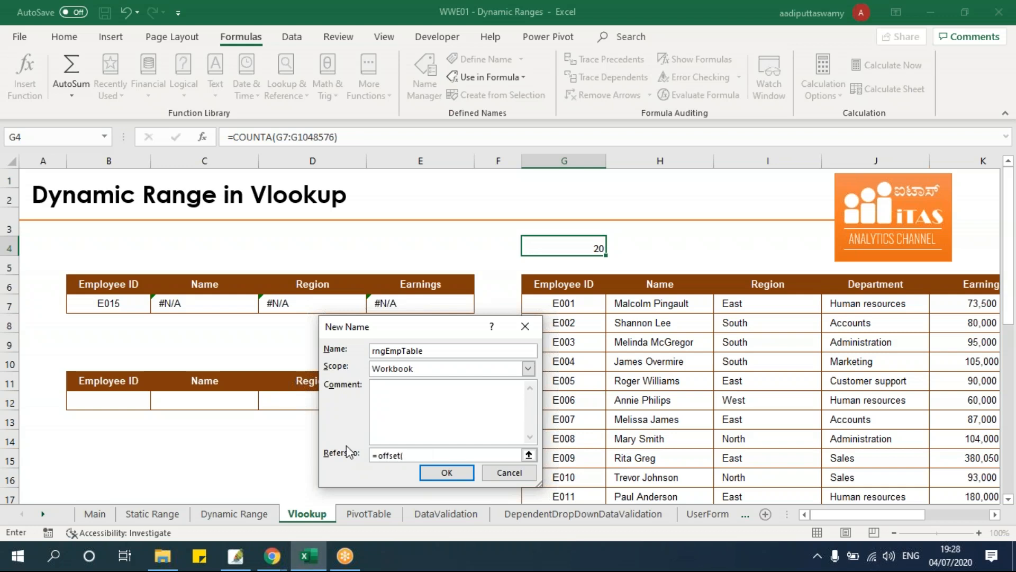
pyautogui.click(566, 303)
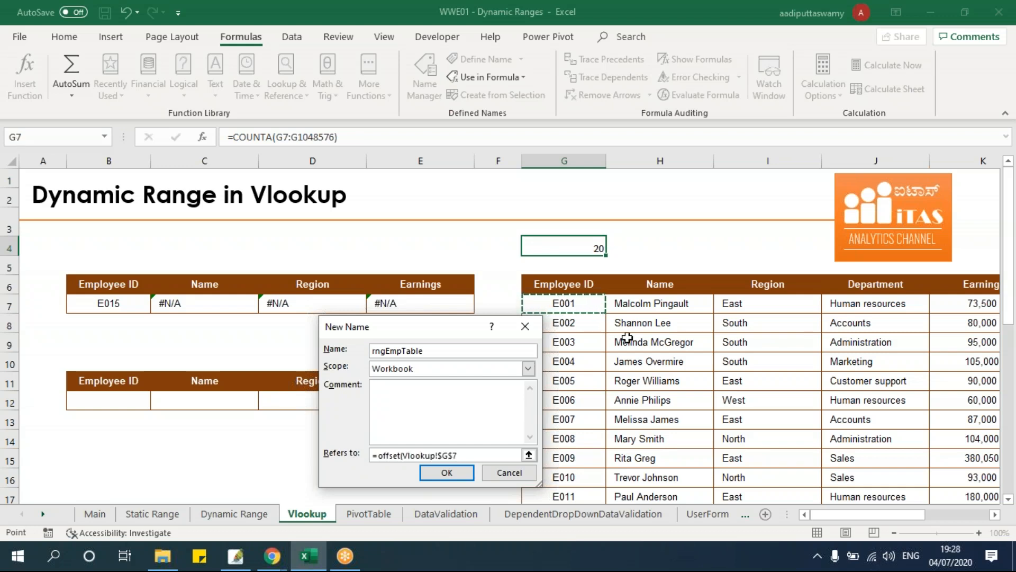
pyautogui.write(',0,0,')
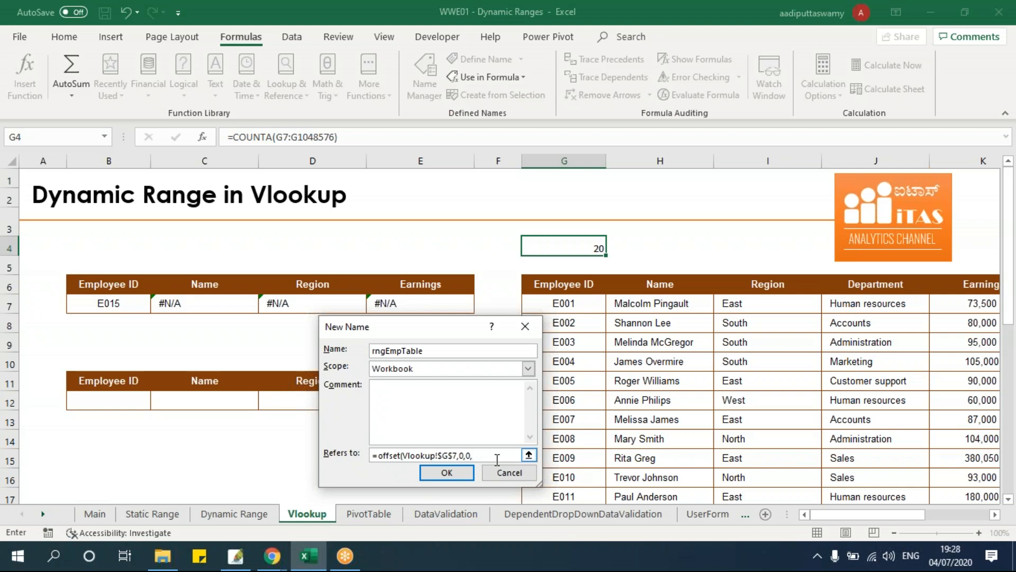
pyautogui.click(562, 249)
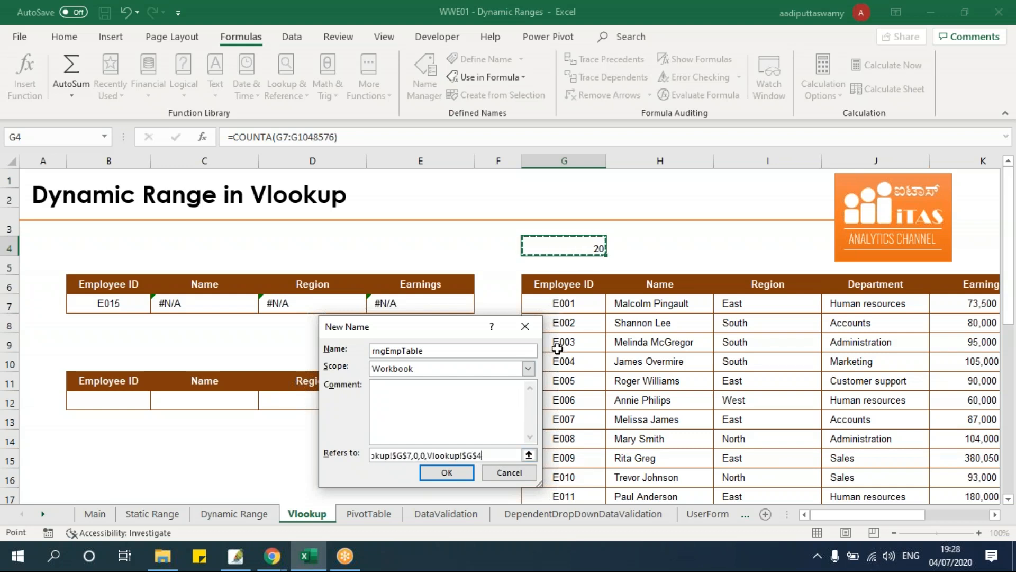
pyautogui.write(',5)')
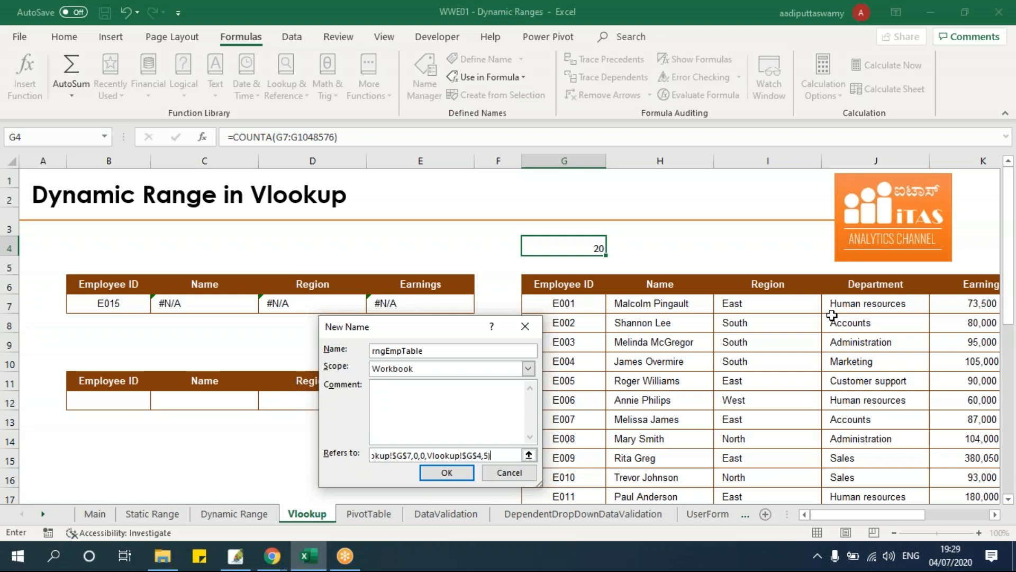
pyautogui.moveTo(443, 350); pyautogui.dragTo(355, 343)
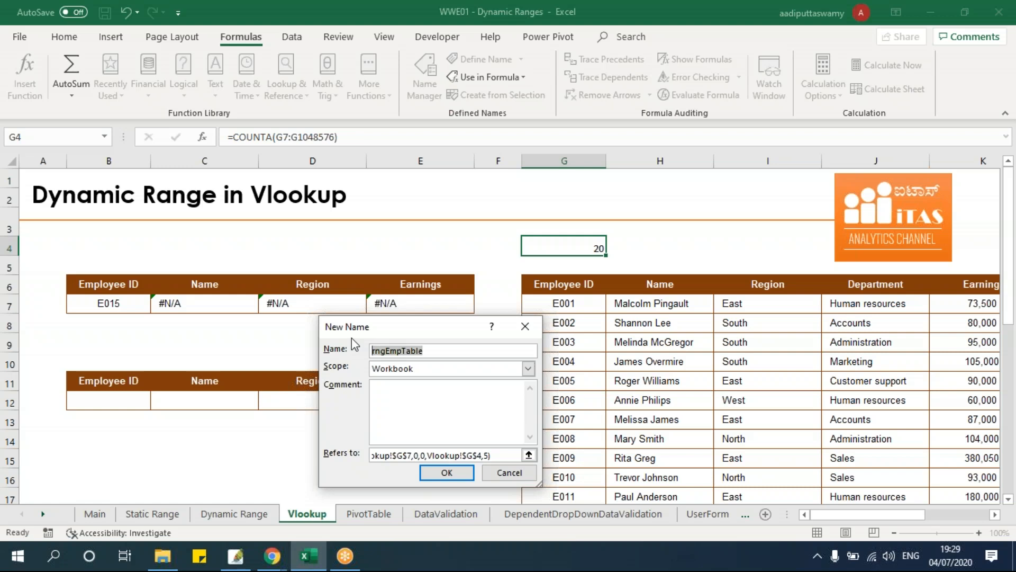
pyautogui.click(458, 473)
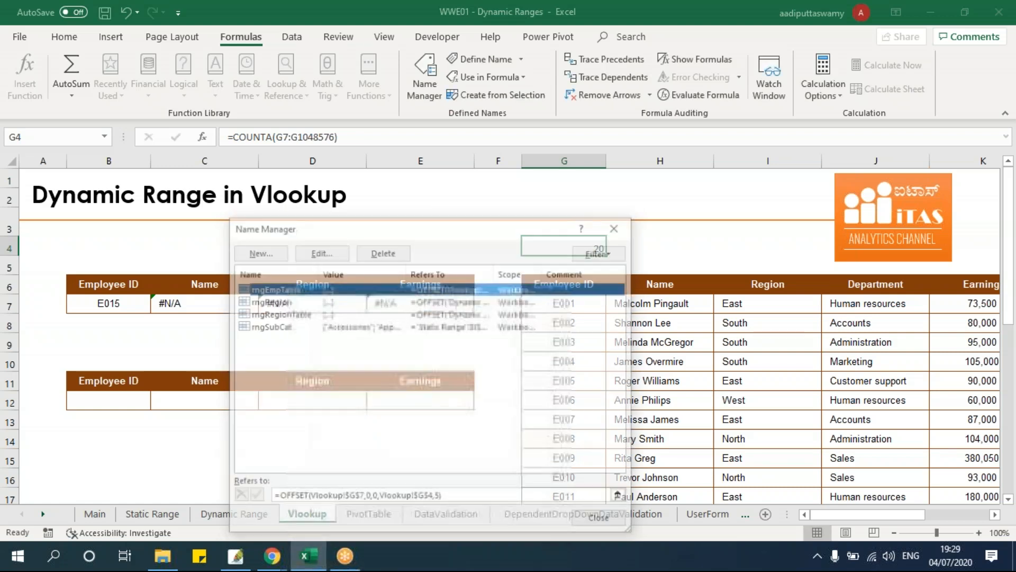
pyautogui.click(586, 522)
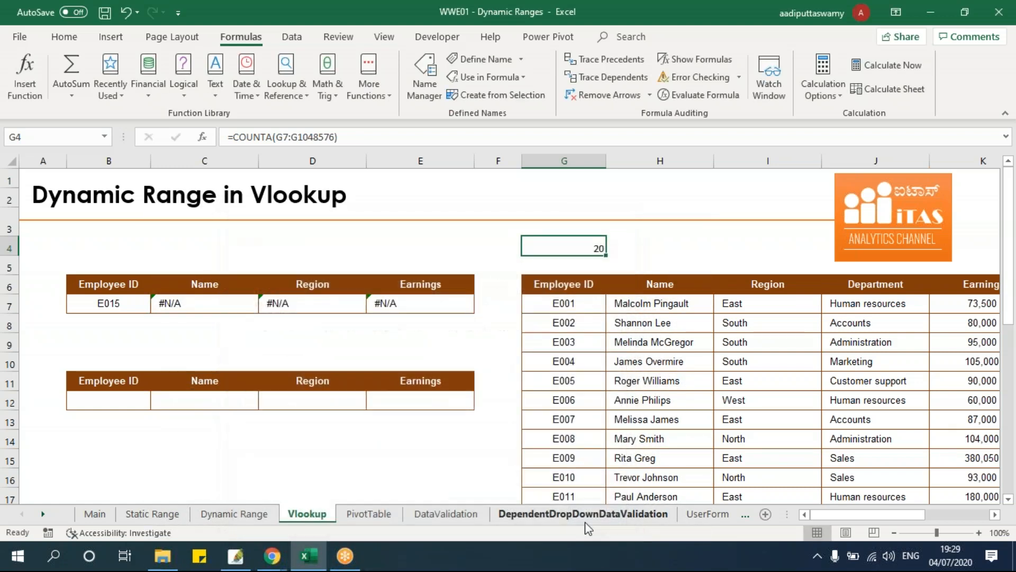
# Replace the fixed table array in the Name lookup formula in C7 with rngEmpTable.
pyautogui.click(217, 341)
pyautogui.doubleClick(215, 305)
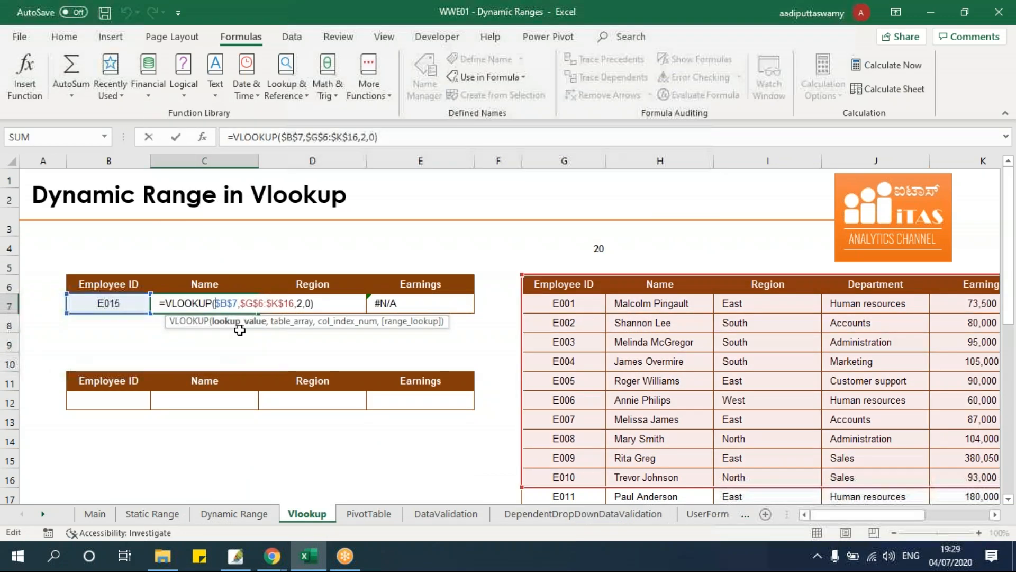
pyautogui.moveTo(279, 306); pyautogui.dragTo(295, 304)
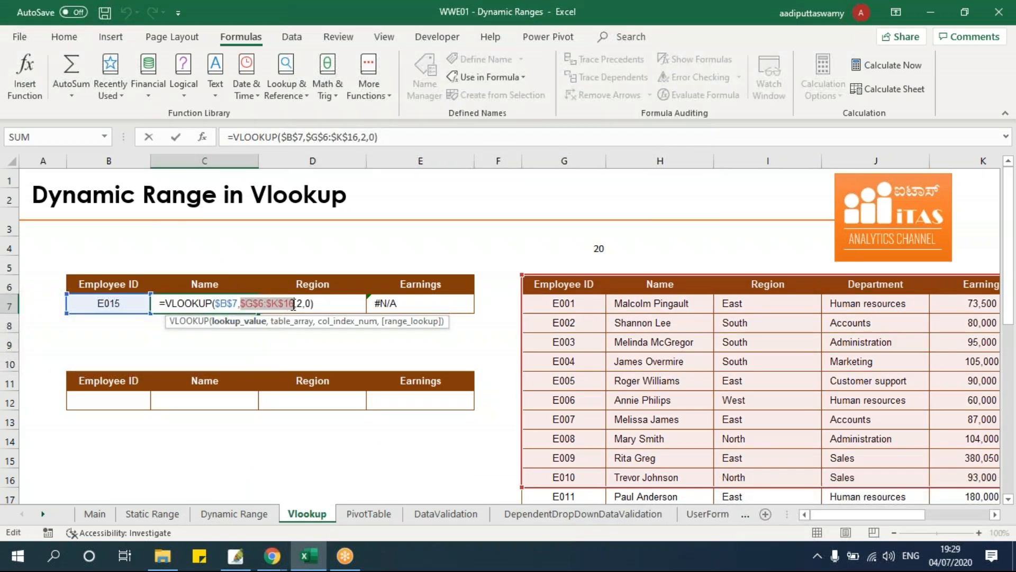
pyautogui.press('Delete')
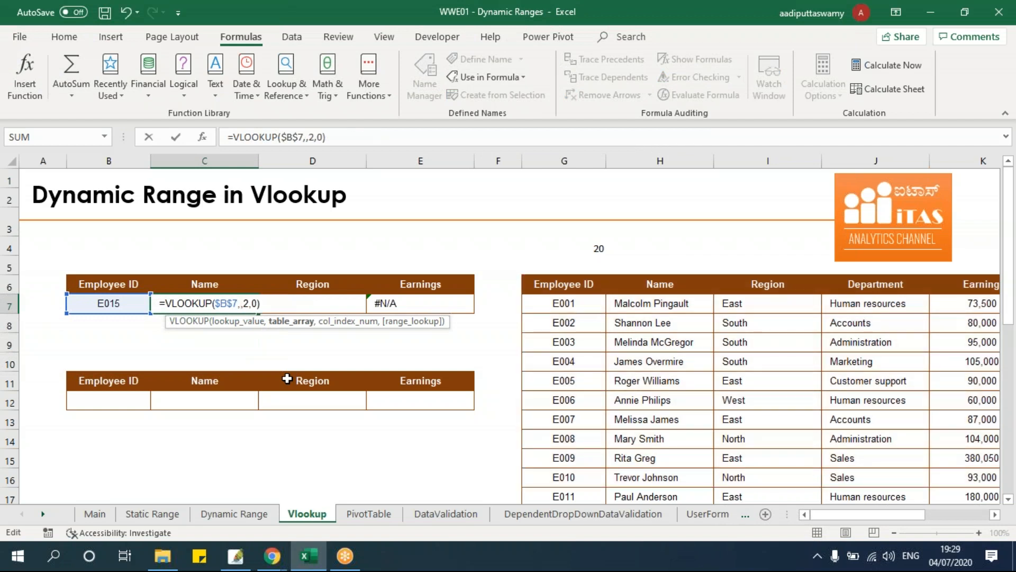
pyautogui.write('rngEmpTable')
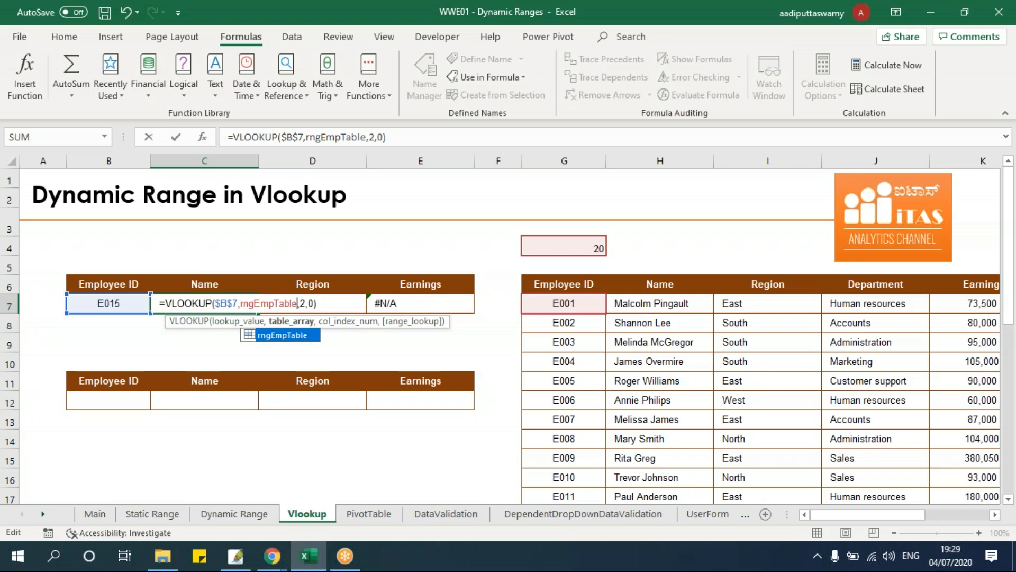
pyautogui.press('Return')
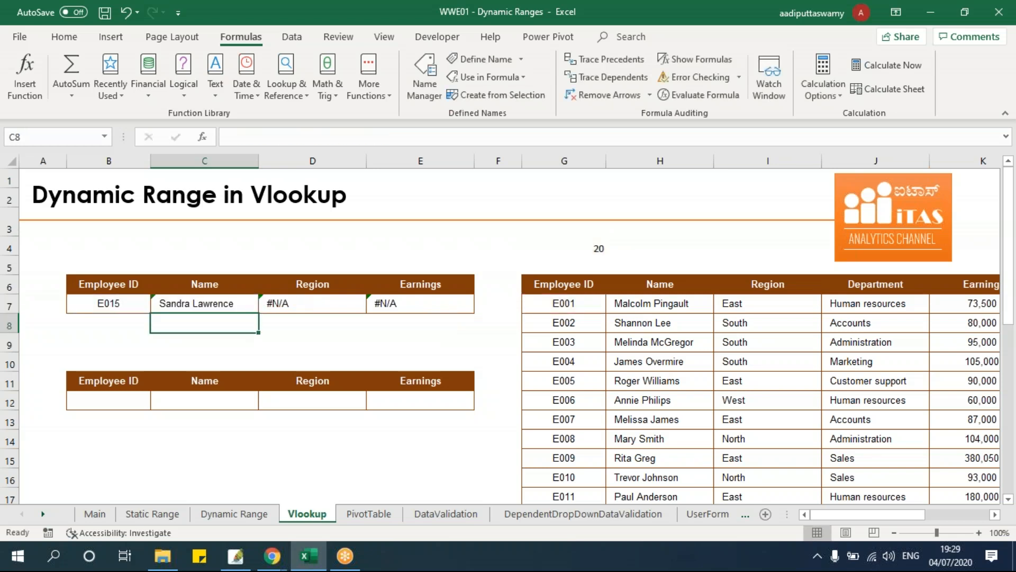
# Fill the C7 lookup formula across to E7 and set the Region formula's column index in D7 to 3.
pyautogui.click(200, 300)
pyautogui.moveTo(259, 312); pyautogui.dragTo(466, 315)
pyautogui.doubleClick(321, 302)
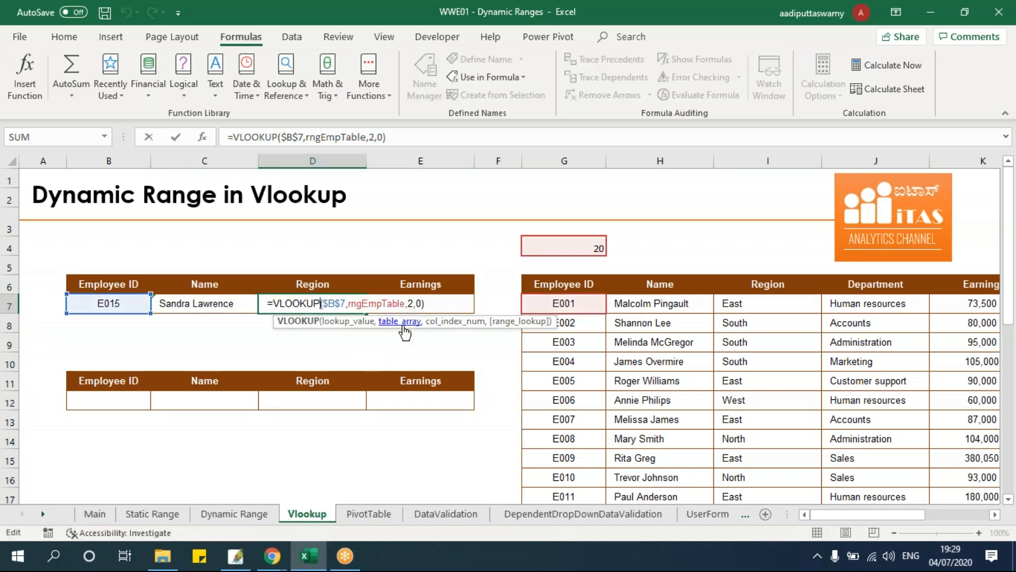
pyautogui.click(414, 303)
pyautogui.press('BackSpace')
pyautogui.write('3')
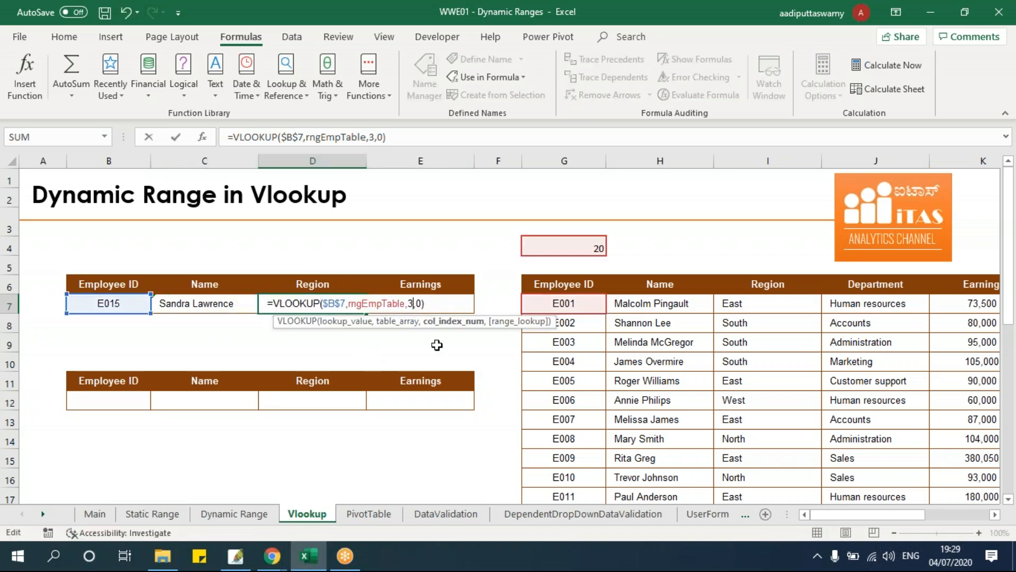
pyautogui.press('Return')
# Set the column index of the Earnings lookup formula in E7 to 5.
pyautogui.doubleClick(431, 307)
pyautogui.click(524, 306)
pyautogui.press('BackSpace')
pyautogui.write('5')
pyautogui.press('Return')
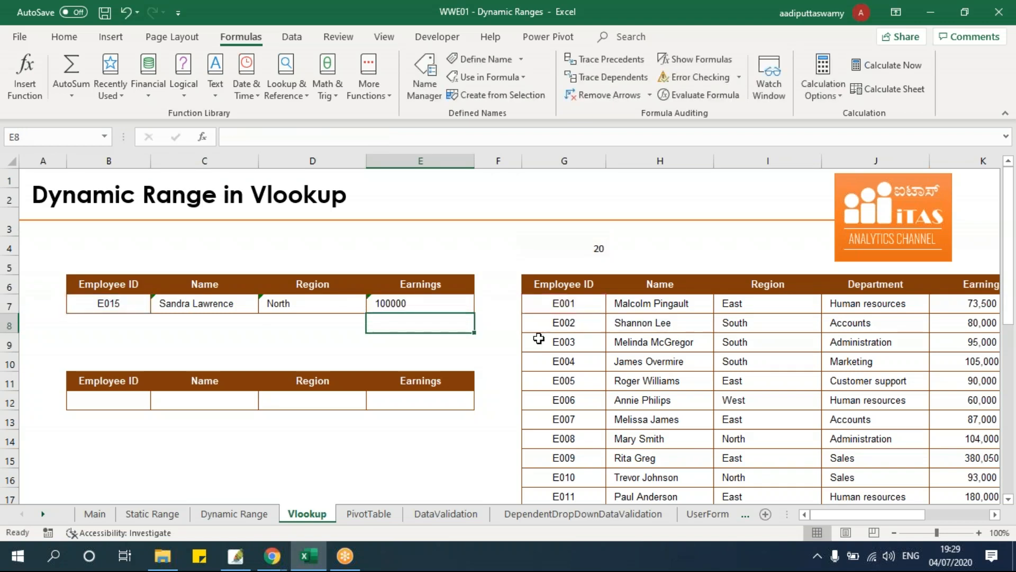
# Change the lookup Employee ID in B7 to that of the employee table's last record, in row 26.
pyautogui.click(137, 303)
pyautogui.doubleClick(136, 303)
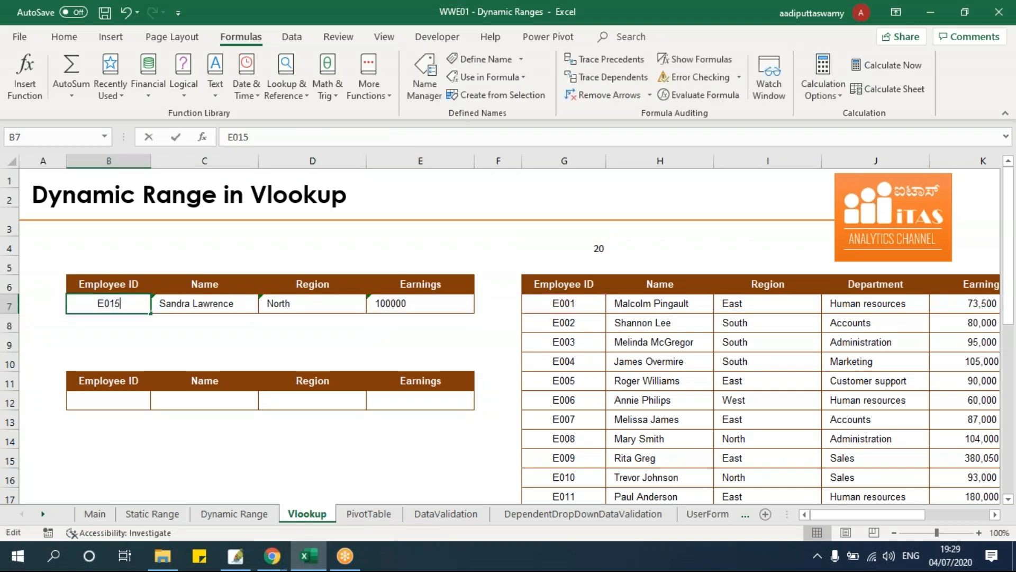
pyautogui.moveTo(115, 303); pyautogui.dragTo(141, 303)
pyautogui.press('BackSpace')
pyautogui.write('20')
pyautogui.press('Return')
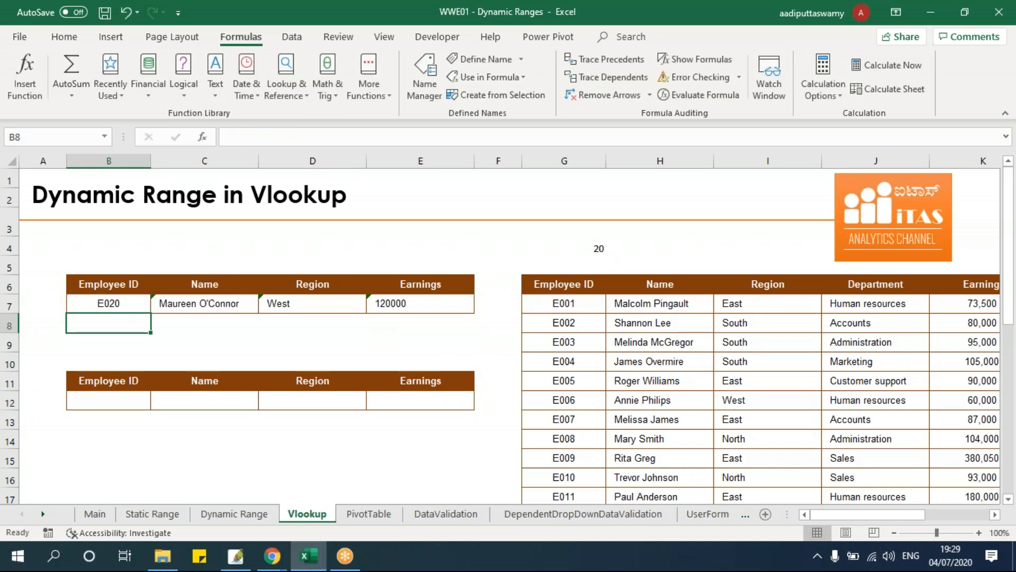
# Copy the ten additional employee records in AA16:AE25.
pyautogui.moveTo(826, 513); pyautogui.dragTo(921, 520)
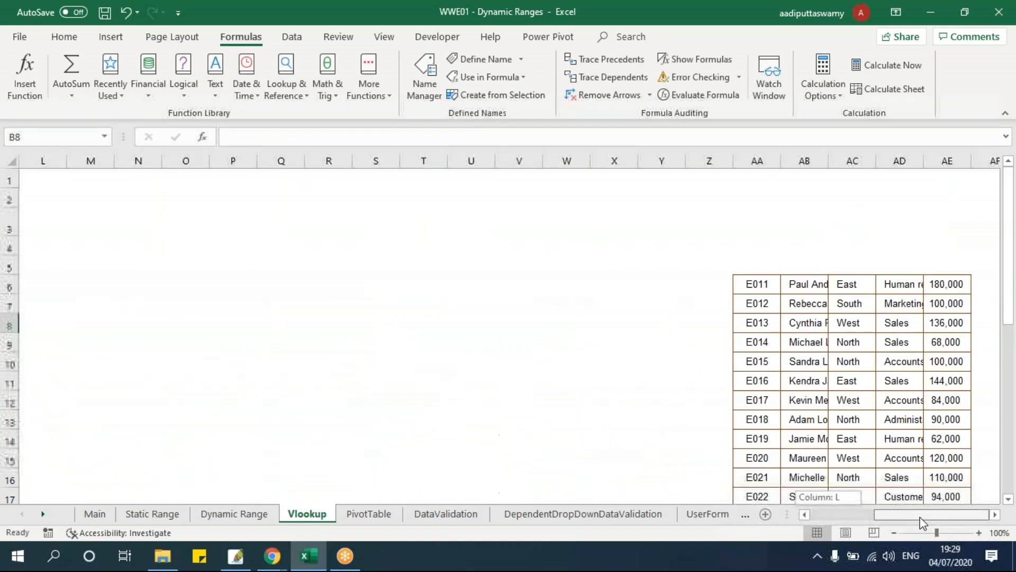
pyautogui.scroll(-4, 815, 418)
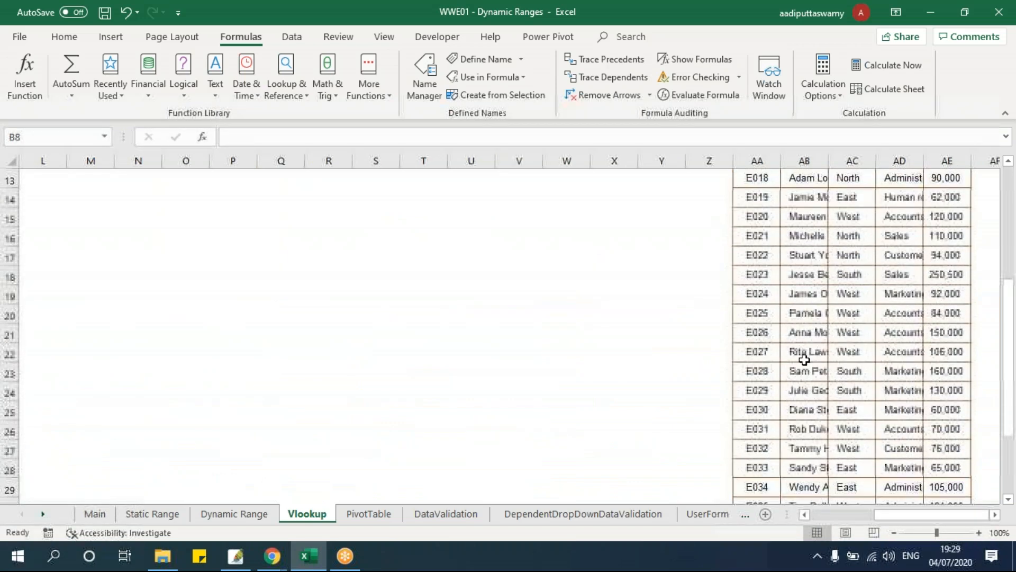
pyautogui.scroll(-3, 792, 370)
pyautogui.scroll(1, 785, 380)
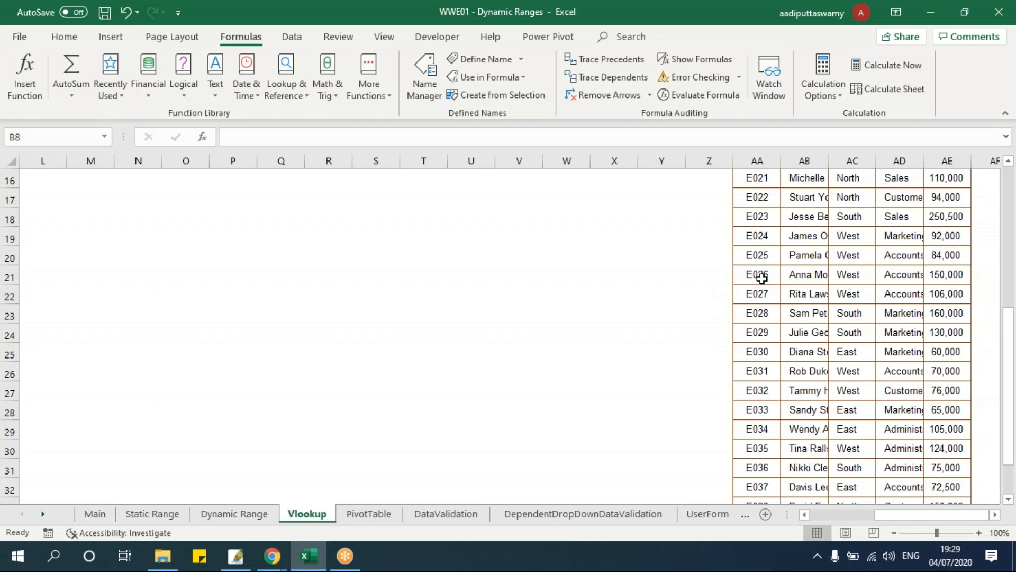
pyautogui.scroll(1, 762, 262)
pyautogui.moveTo(764, 236); pyautogui.dragTo(946, 405)
pyautogui.hotkey('ctrl', 'c')
# Paste the copied records directly below the employee table, starting at G27.
pyautogui.click(815, 513)
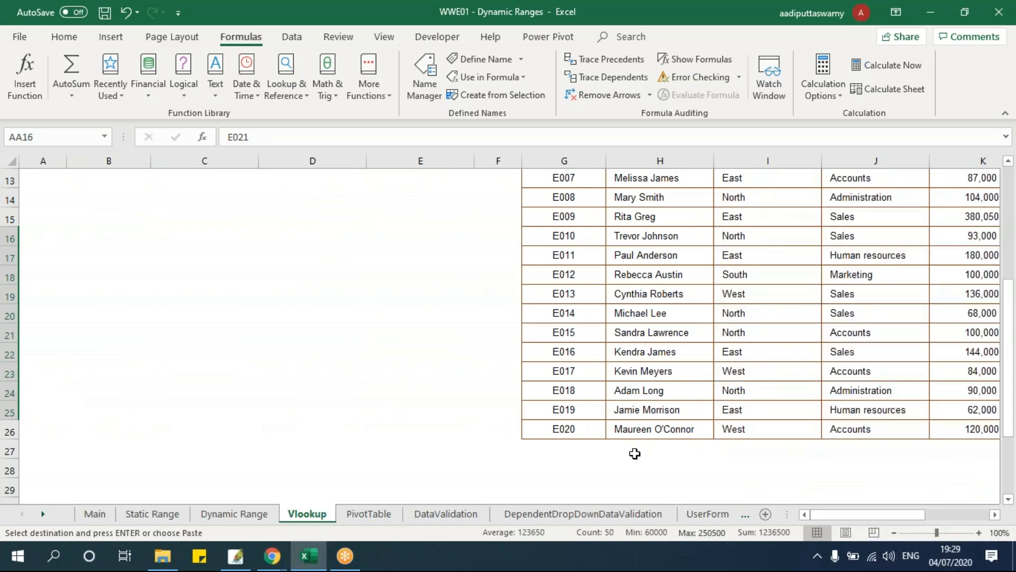
pyautogui.click(598, 449)
pyautogui.hotkey('ctrl', 'v')
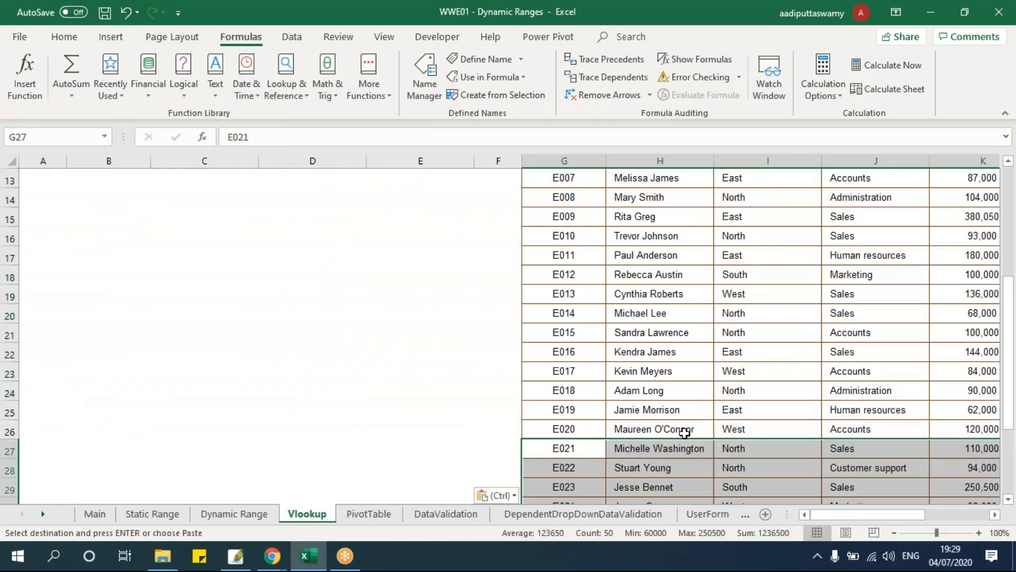
pyautogui.scroll(-2, 688, 429)
pyautogui.scroll(-2, 691, 426)
pyautogui.scroll(1, 690, 426)
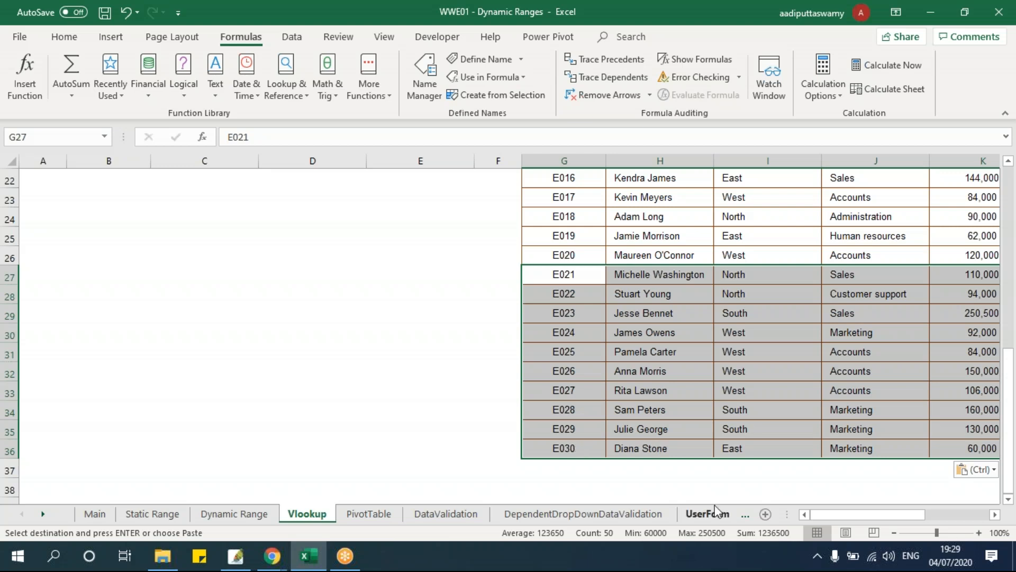
# Change the lookup Employee ID in B7 to that of the last added record, in row 36, and check the Name formula.
pyautogui.scroll(7, 340, 418)
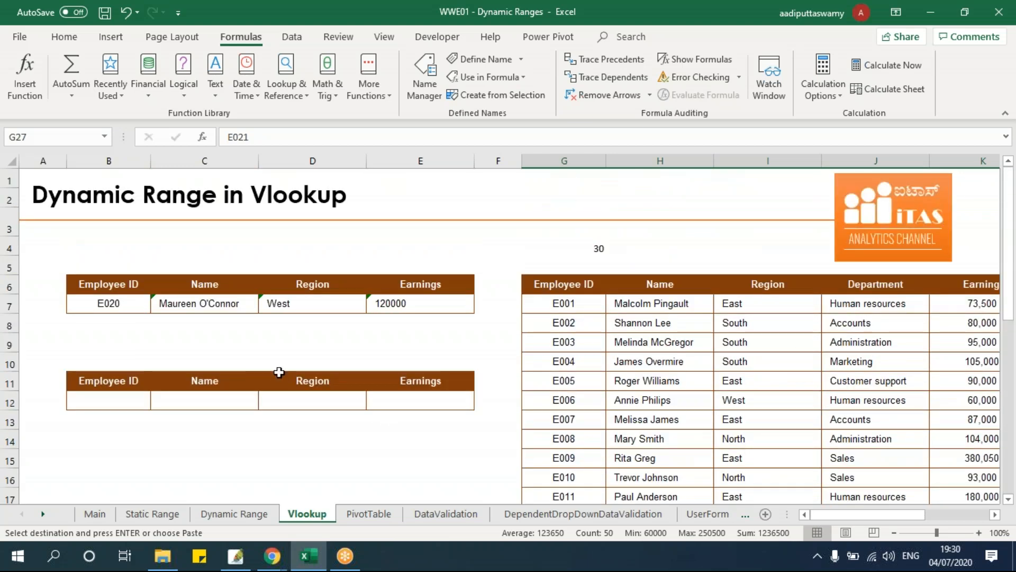
pyautogui.doubleClick(130, 305)
pyautogui.moveTo(79, 304); pyautogui.dragTo(117, 307)
pyautogui.write('30')
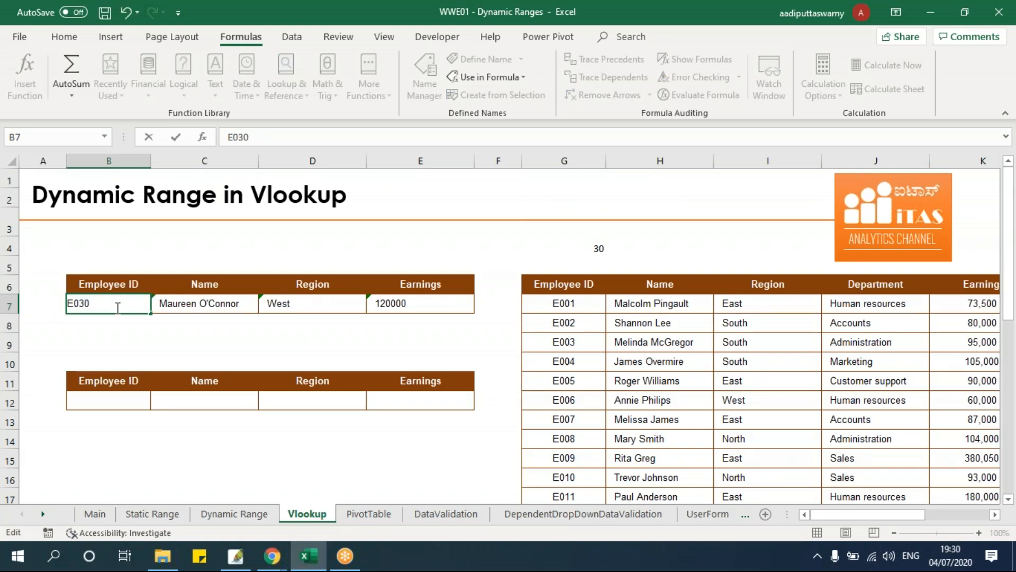
pyautogui.press('Return')
pyautogui.click(203, 306)
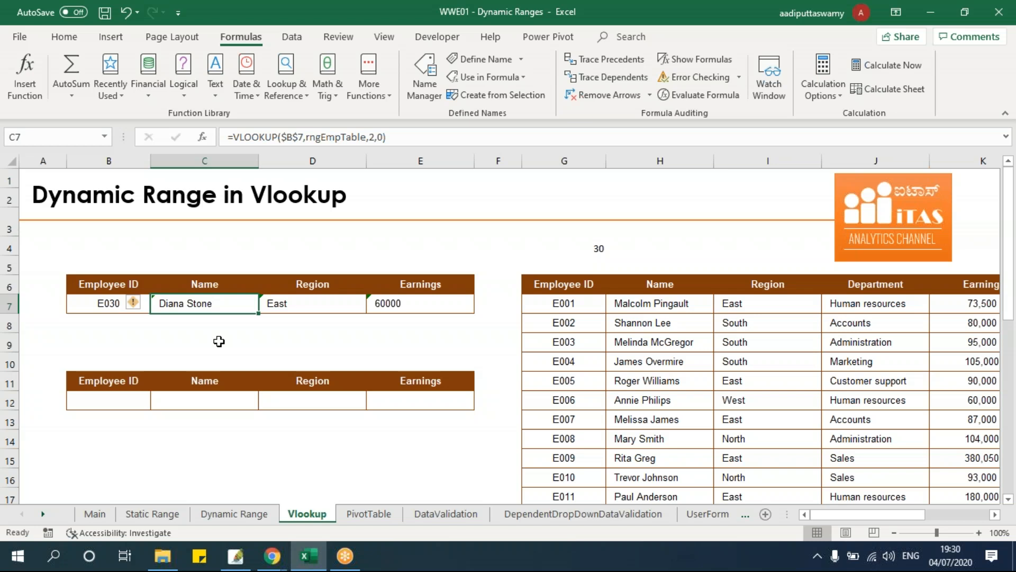
pyautogui.click(129, 403)
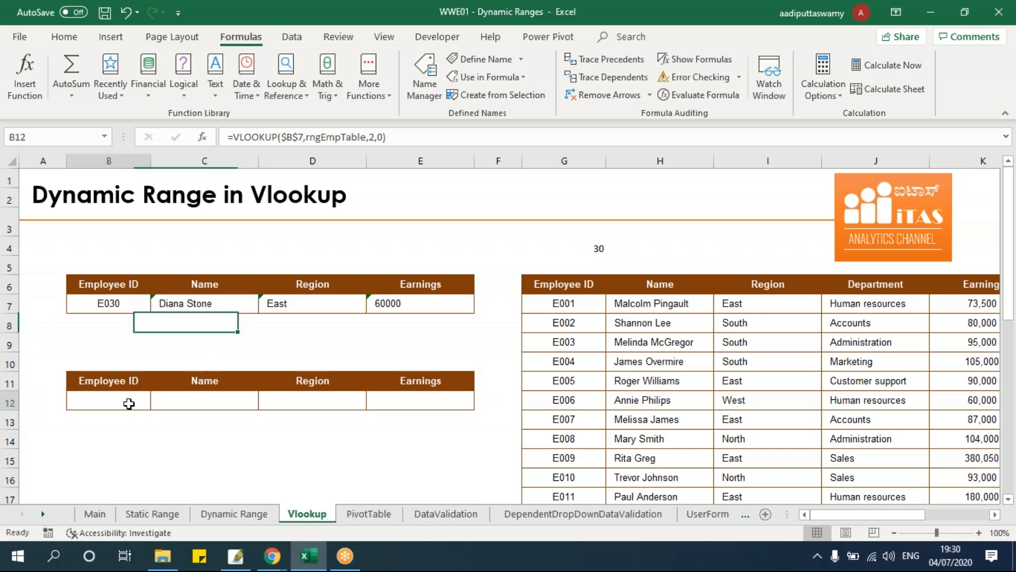
# Enter the Employee ID of the table's tenth record, in row 16, as the second lookup value in B12.
pyautogui.scroll(-1, 270, 419)
pyautogui.scroll(1, 269, 420)
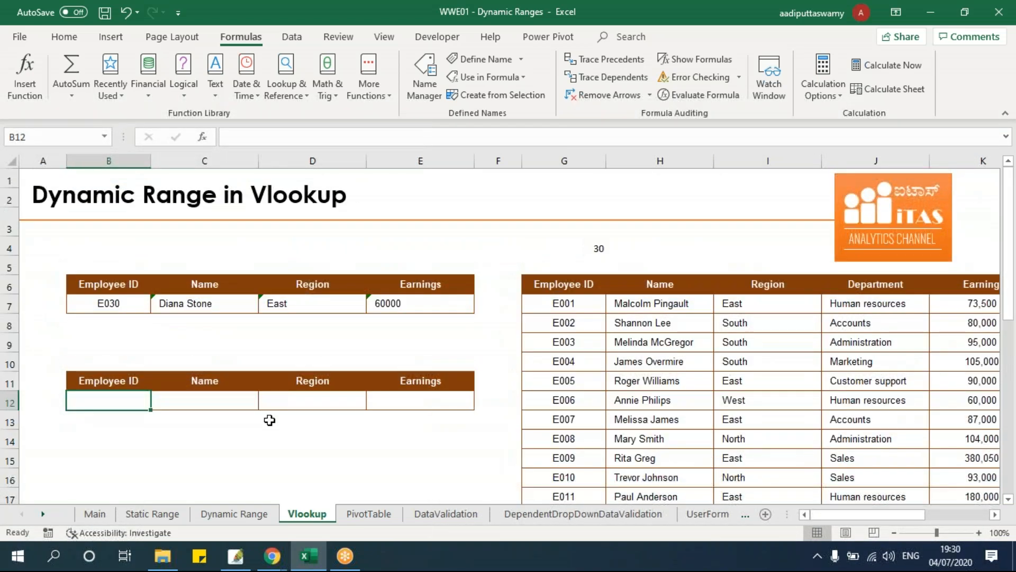
pyautogui.write('E')
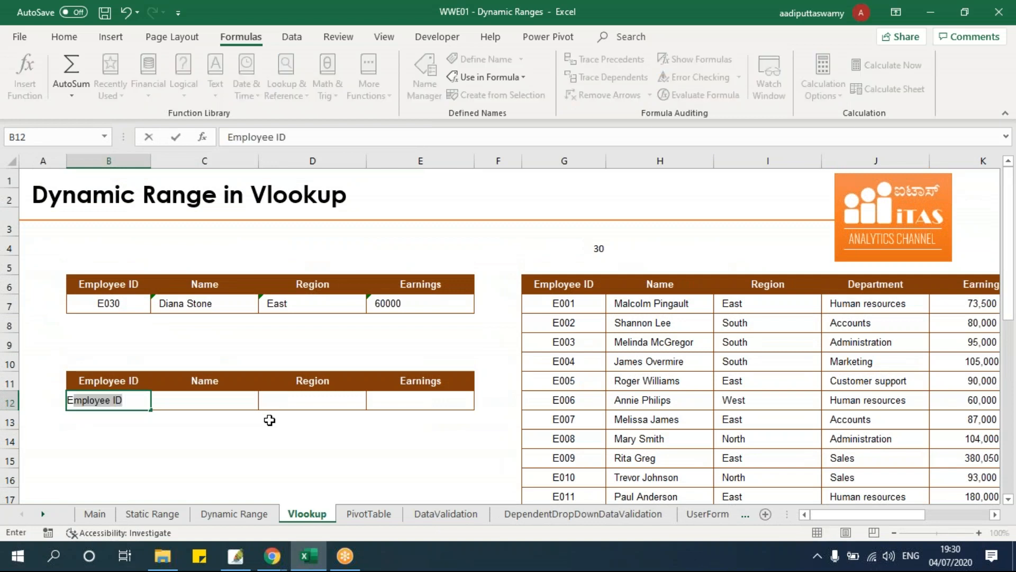
pyautogui.write('010')
pyautogui.press('Return')
pyautogui.press('Up')
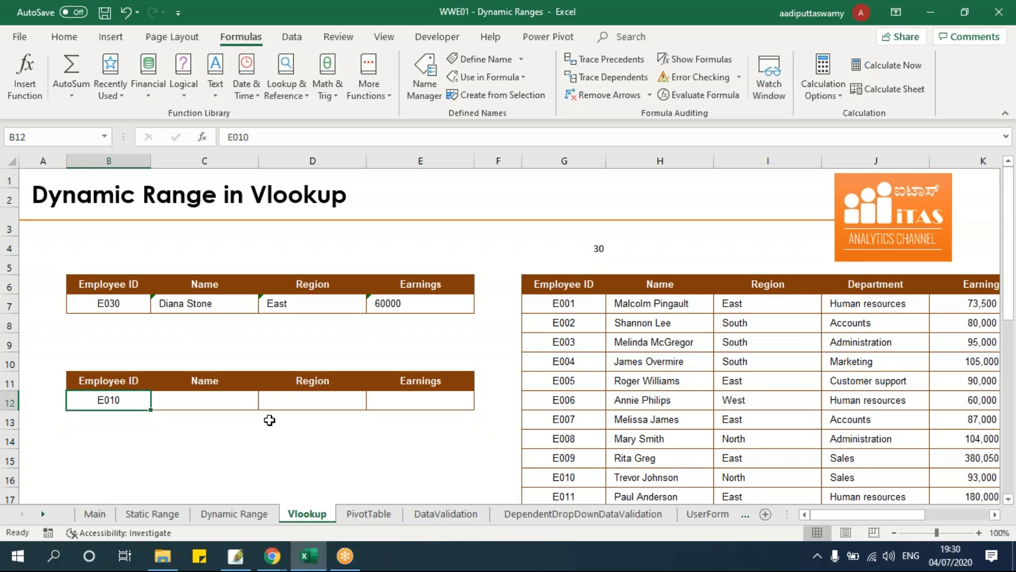
# Enter the Name formula =INDEX(rngEmpTable,10,2) in C12 and review its arguments.
pyautogui.press('Right')
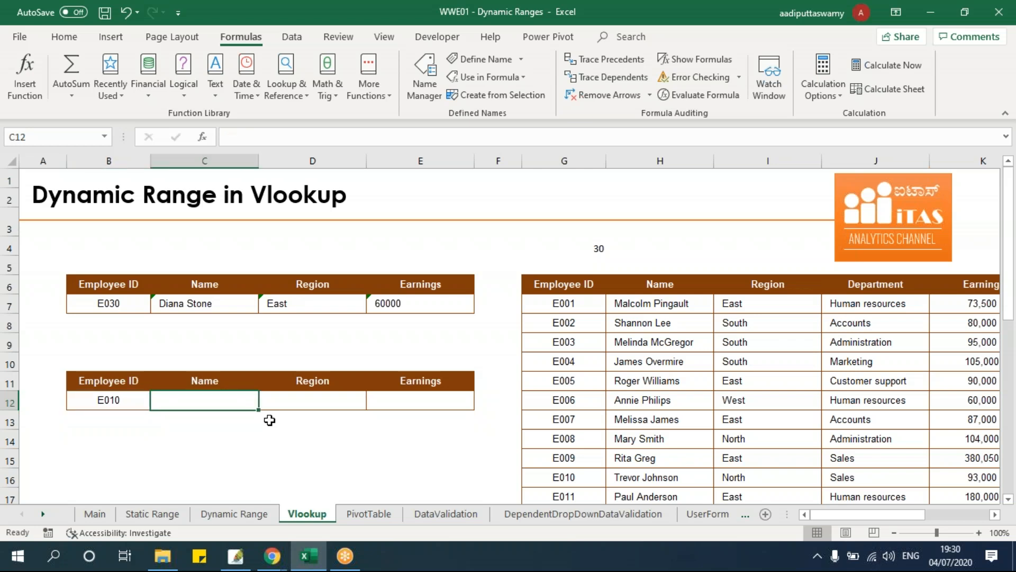
pyautogui.write('=index')
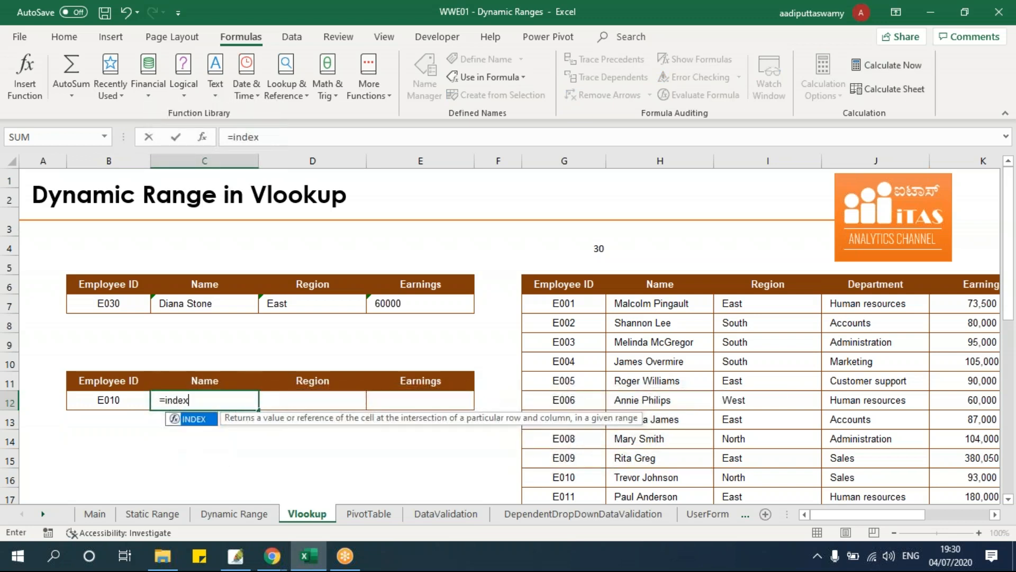
pyautogui.press('Tab')
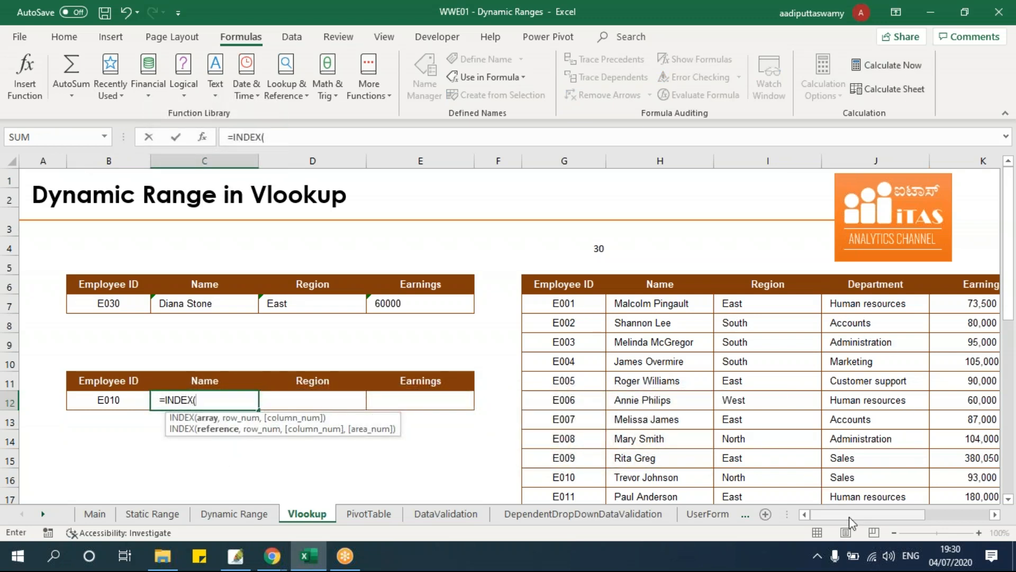
pyautogui.moveTo(578, 307); pyautogui.dragTo(921, 420)
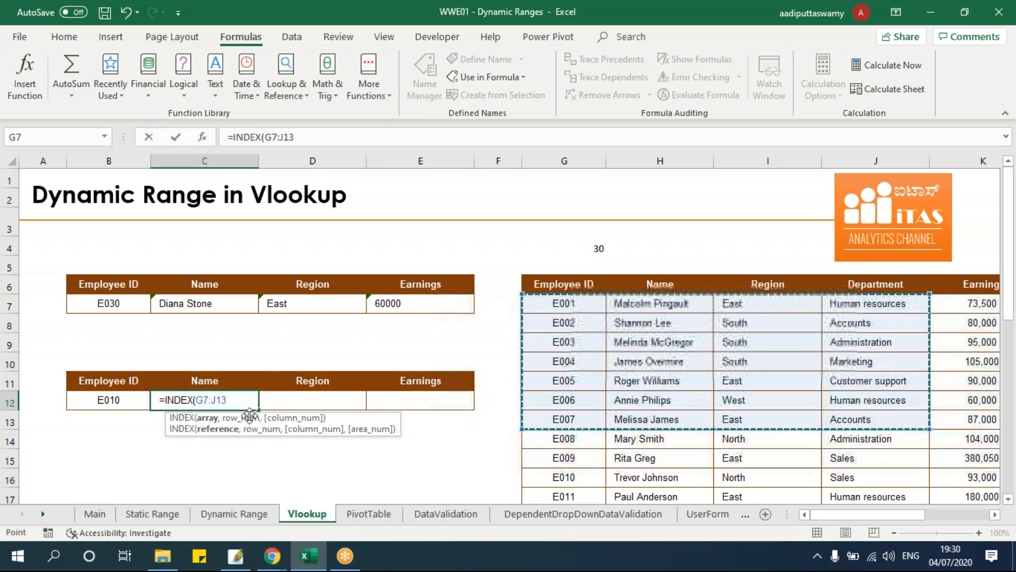
pyautogui.doubleClick(216, 401)
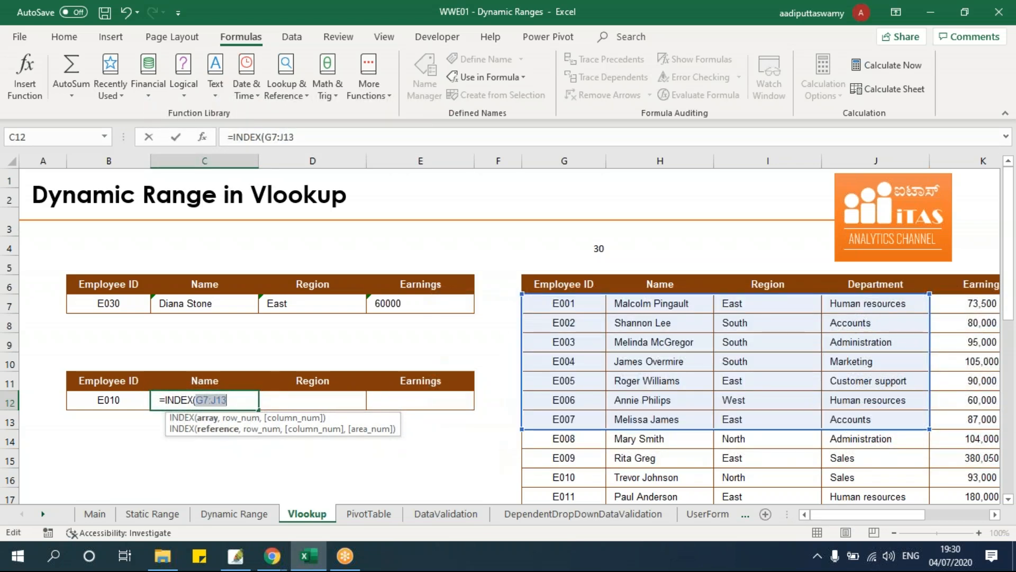
pyautogui.press('BackSpace')
pyautogui.write('rngEmpTable')
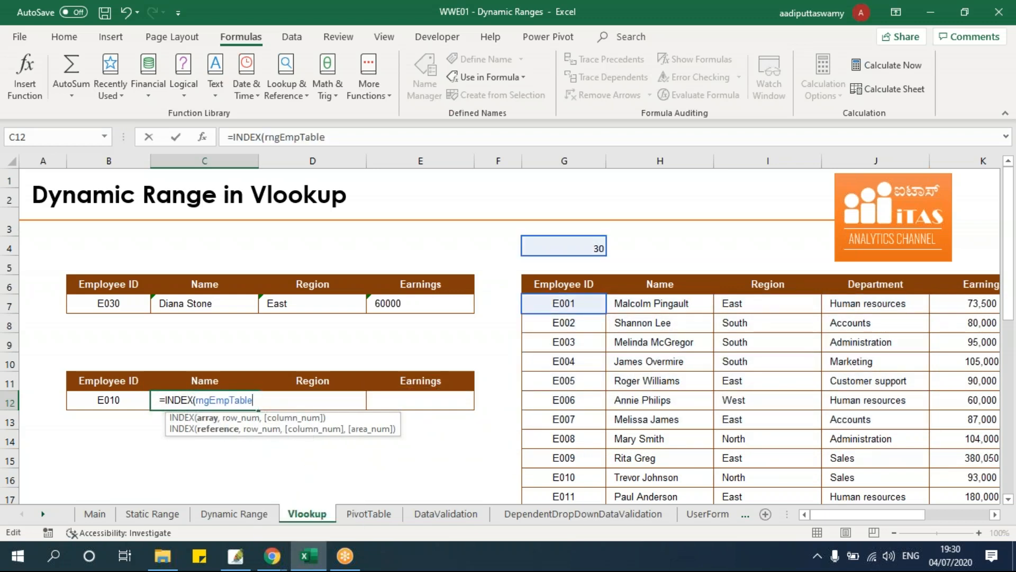
pyautogui.write(',')
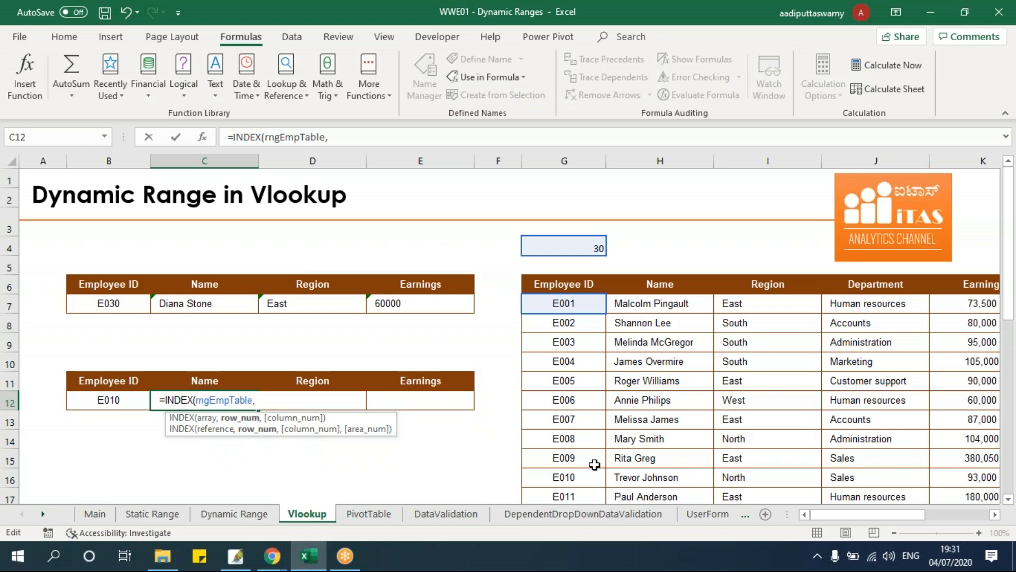
pyautogui.write('10,')
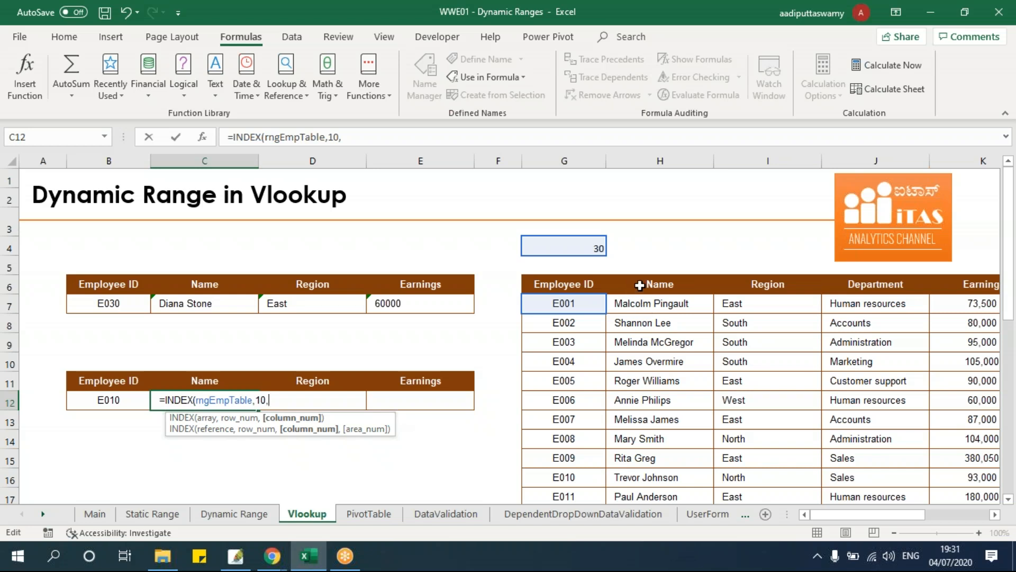
pyautogui.write('2)')
pyautogui.press('Return')
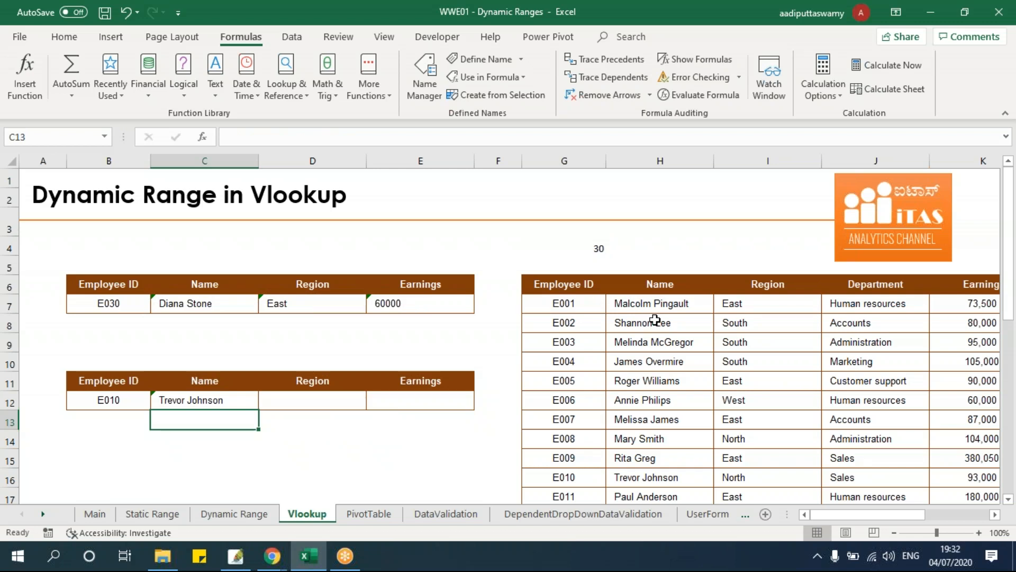
pyautogui.doubleClick(240, 399)
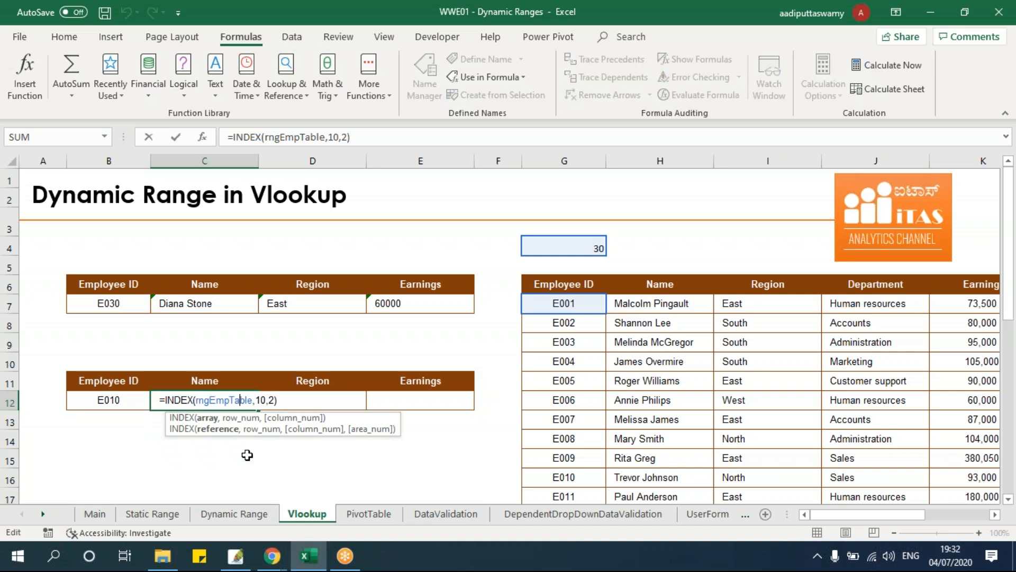
pyautogui.doubleClick(261, 399)
pyautogui.press('Escape')
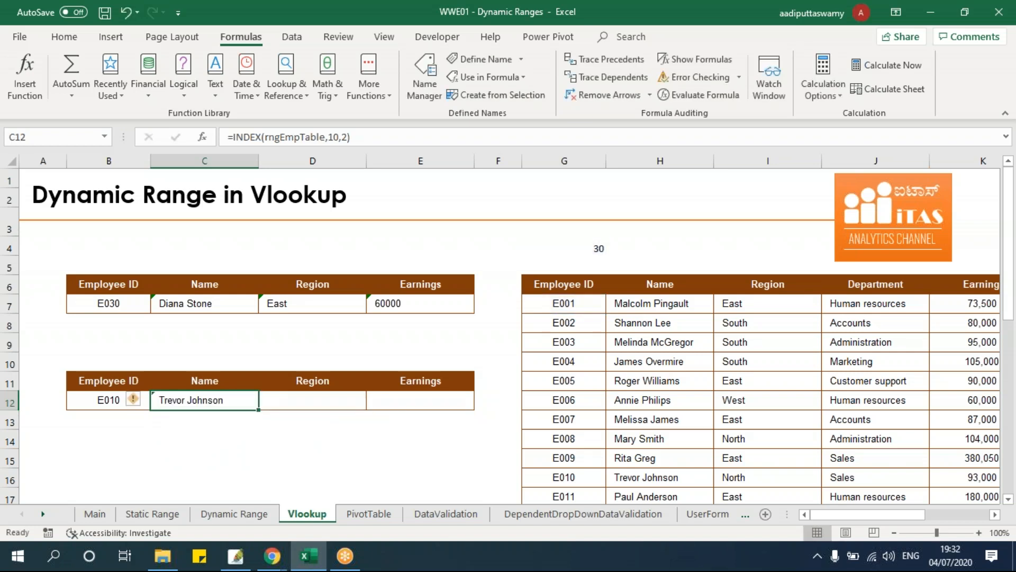
# Change the lookup Employee ID in B12 to that of the record in row 26 and check the Name formula's fixed arguments.
pyautogui.click(127, 401)
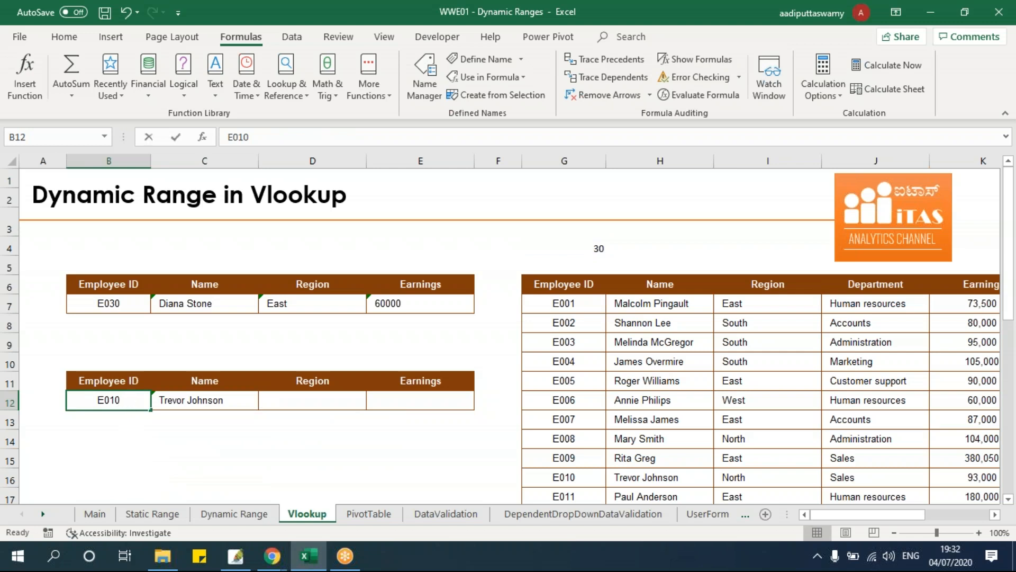
pyautogui.doubleClick(128, 400)
pyautogui.press('BackSpace')
pyautogui.press('BackSpace')
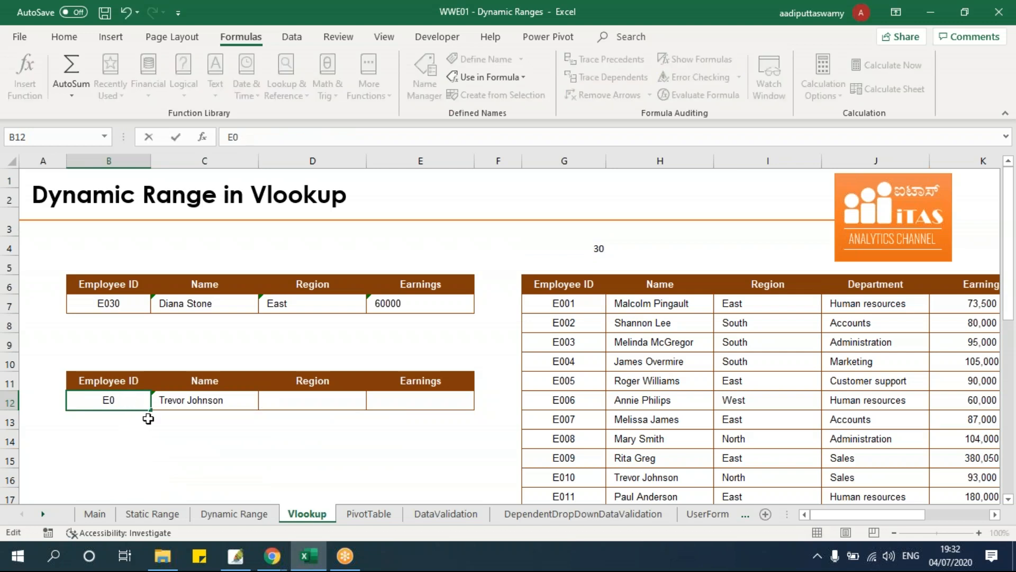
pyautogui.write('20')
pyautogui.press('Return')
pyautogui.click(200, 408)
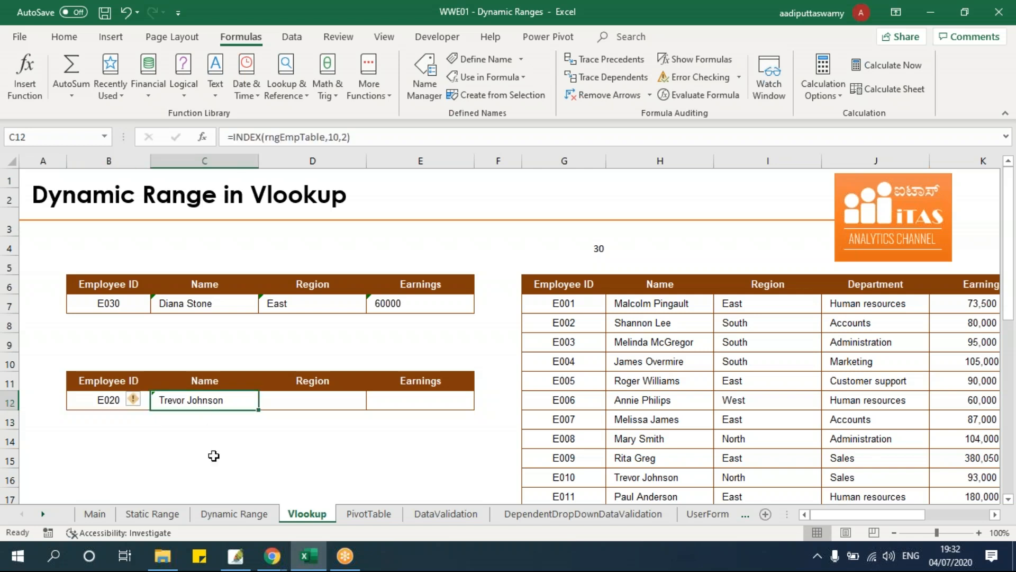
pyautogui.doubleClick(246, 398)
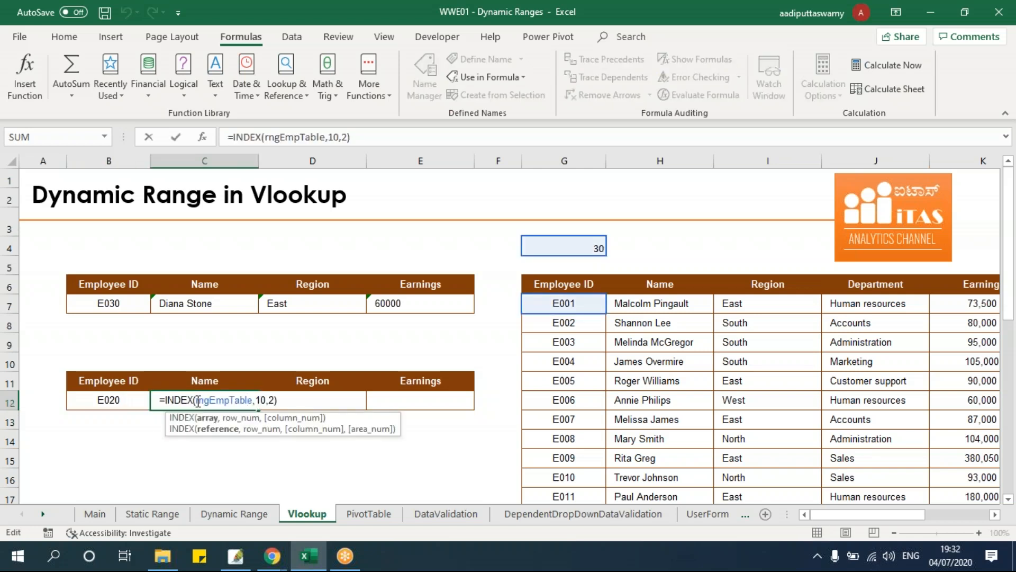
pyautogui.moveTo(197, 401); pyautogui.dragTo(256, 401)
pyautogui.press('Escape')
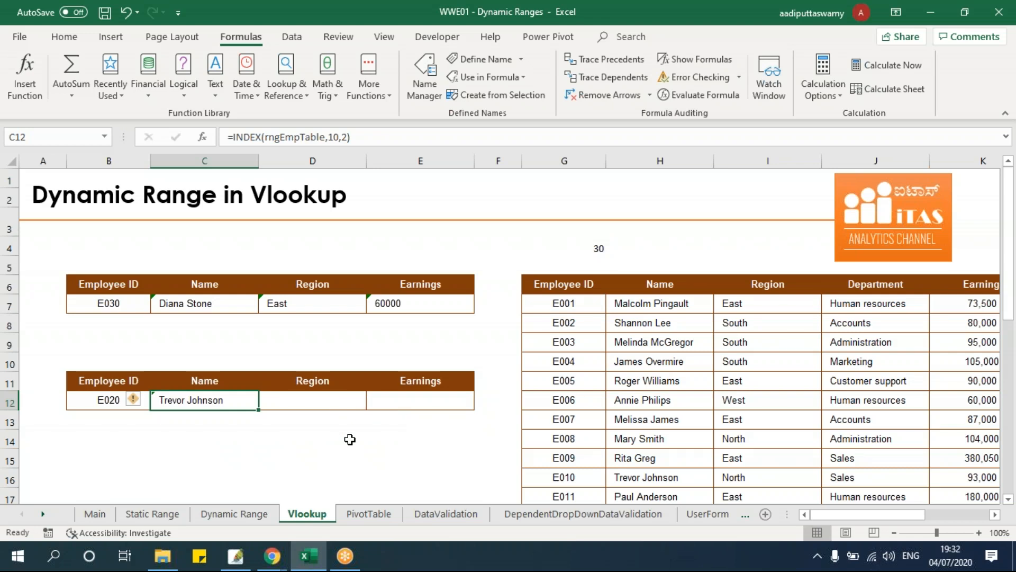
# Find the row position of the B12 Employee ID by entering =MATCH(B12,$G$7:$G$36,0) in A12.
pyautogui.press('Left')
pyautogui.press('Left')
pyautogui.write('=ma')
pyautogui.press('Tab')
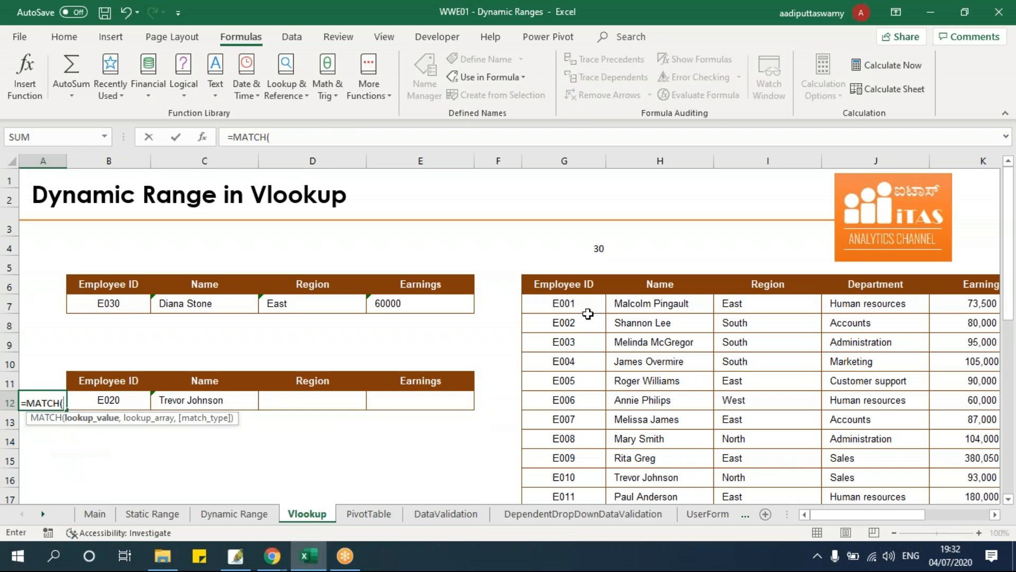
pyautogui.click(110, 401)
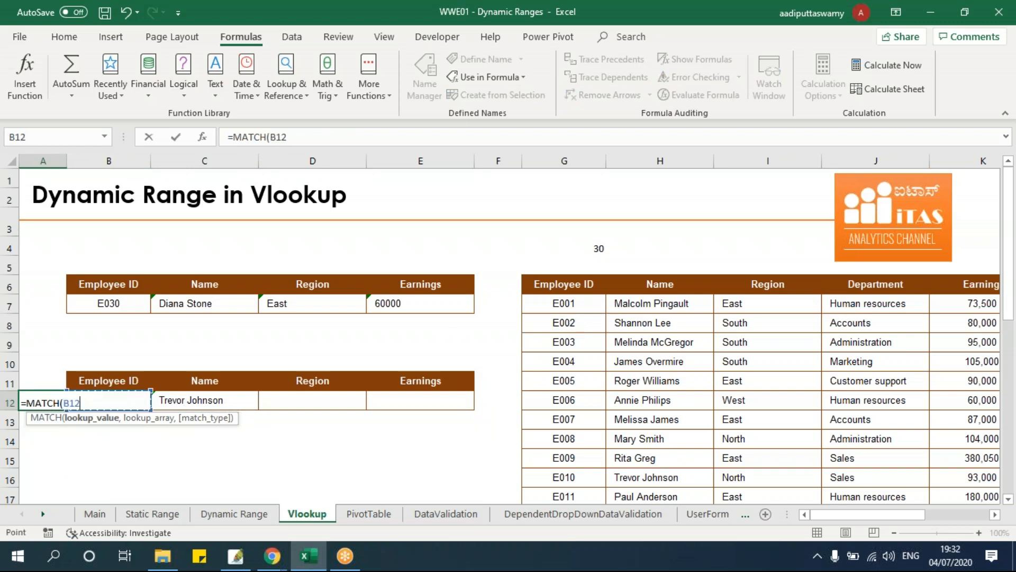
pyautogui.write(',')
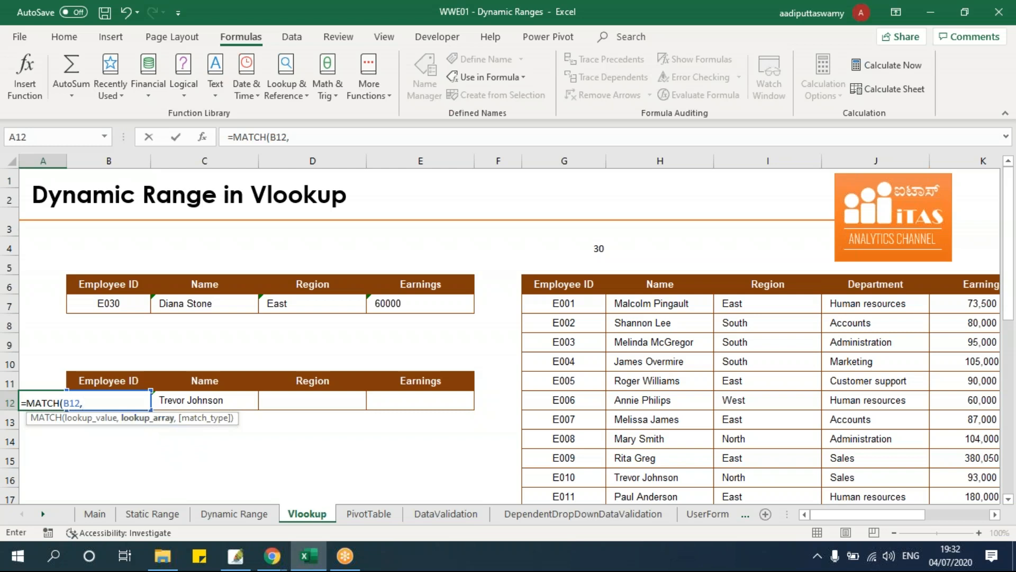
pyautogui.click(562, 307)
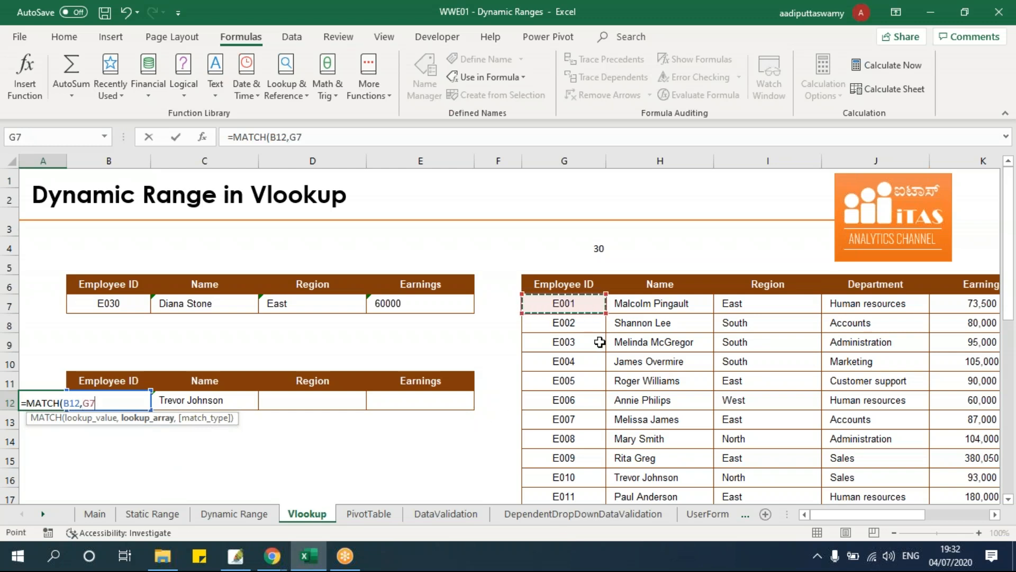
pyautogui.hotkey('ctrl', 'shift', 'Down')
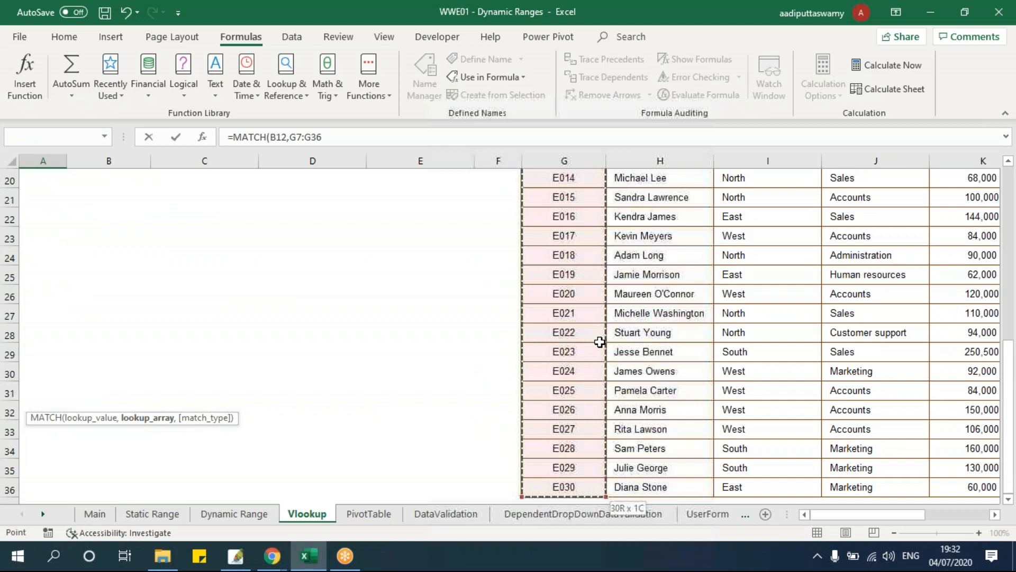
pyautogui.press('F4')
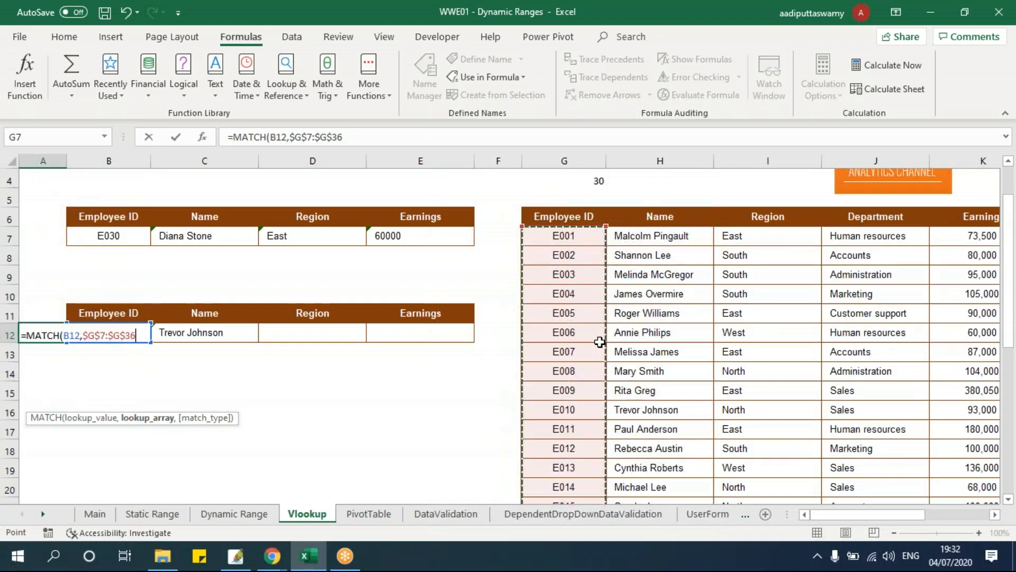
pyautogui.write(',0')
pyautogui.press('Return')
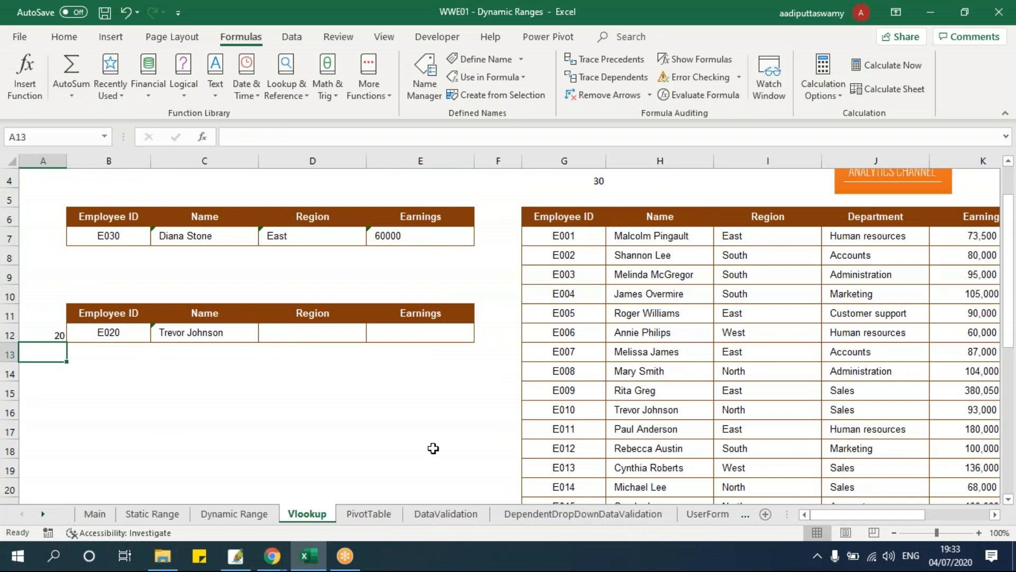
# Replace the fixed row number in the C12 INDEX formula with the absolute reference $A$12.
pyautogui.click(46, 330)
pyautogui.moveTo(107, 334); pyautogui.dragTo(182, 359)
pyautogui.doubleClick(197, 334)
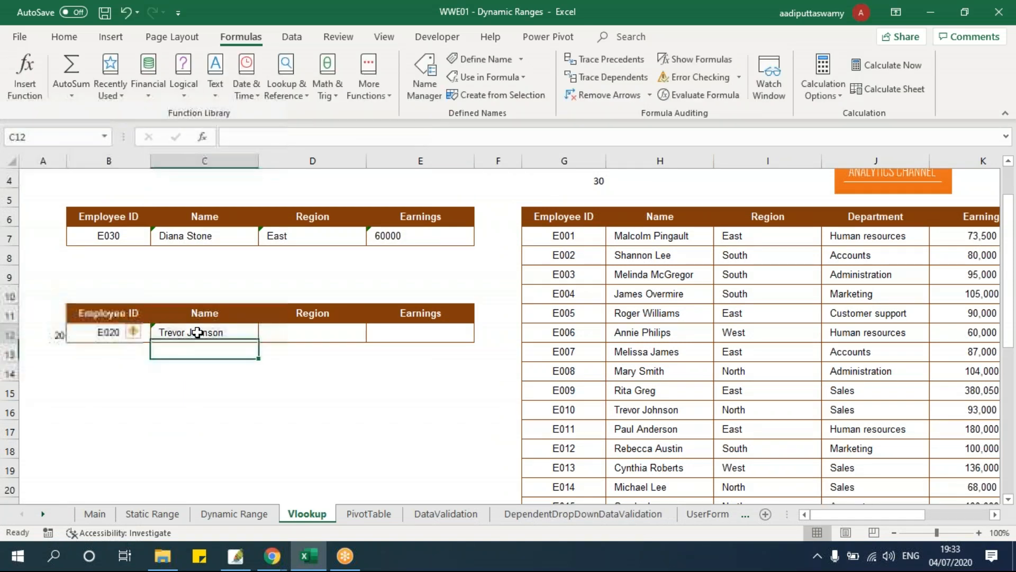
pyautogui.click(267, 333)
pyautogui.press('BackSpace')
pyautogui.press('BackSpace')
pyautogui.click(60, 332)
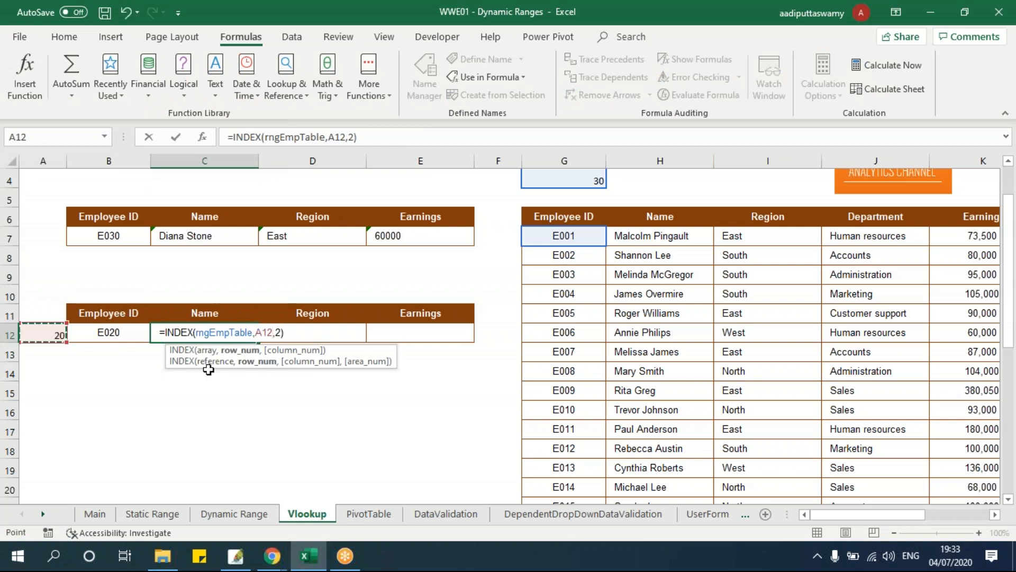
pyautogui.press('F4')
pyautogui.press('Return')
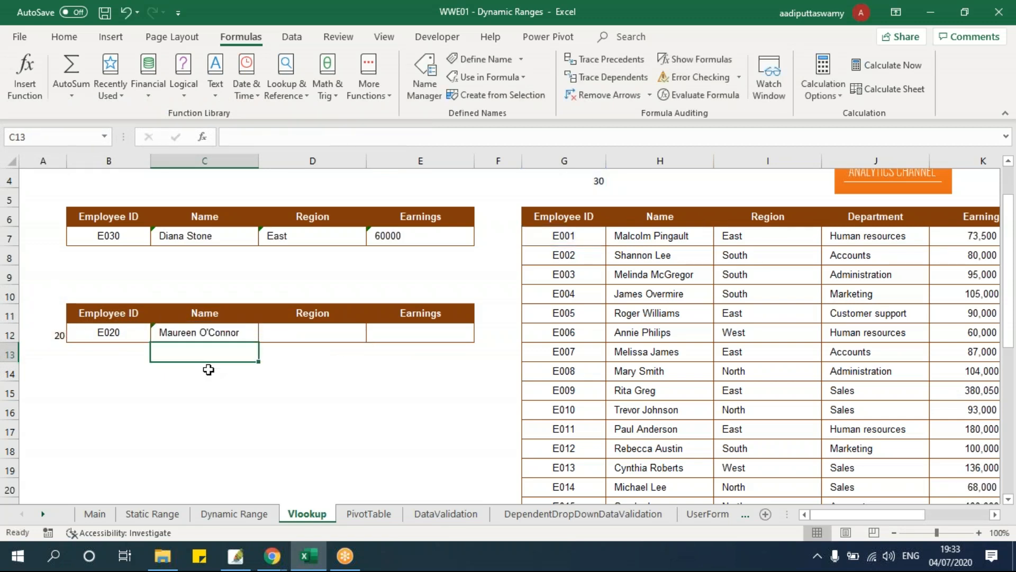
# Change the lookup Employee ID in B12 to that of the table's last record, in row 36.
pyautogui.press('Up')
pyautogui.press('Left')
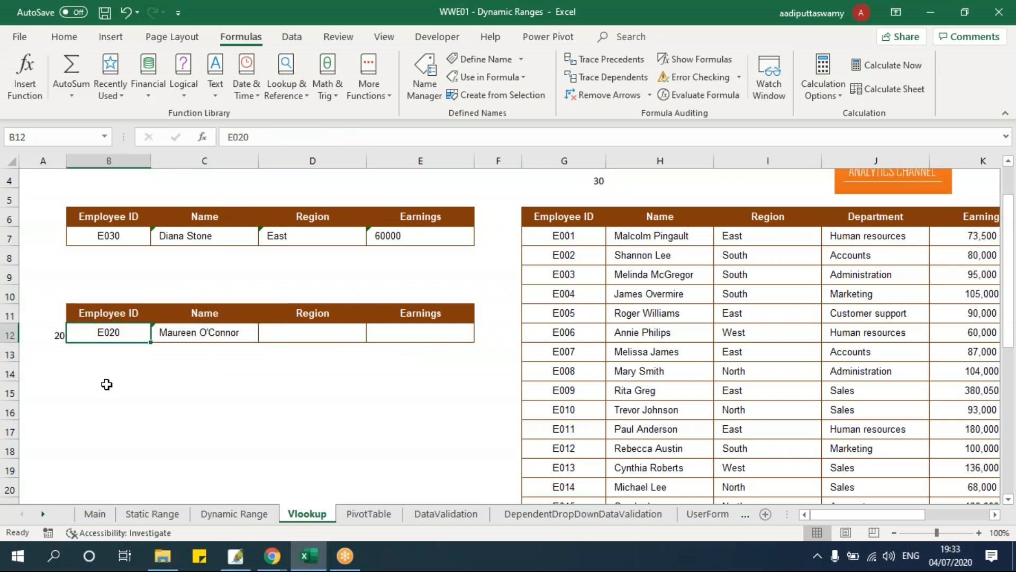
pyautogui.doubleClick(126, 335)
pyautogui.press('BackSpace')
pyautogui.press('BackSpace')
pyautogui.write('30')
pyautogui.press('Return')
# Fill the C12 INDEX formula across to E12 and set the column number in the Region formula in D12 to 3.
pyautogui.click(207, 331)
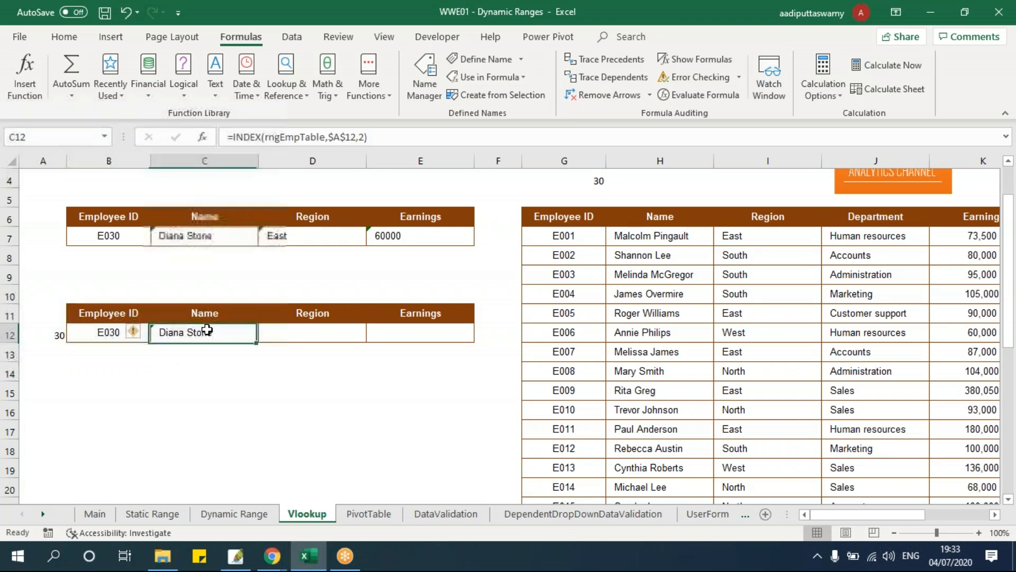
pyautogui.moveTo(258, 342); pyautogui.dragTo(468, 344)
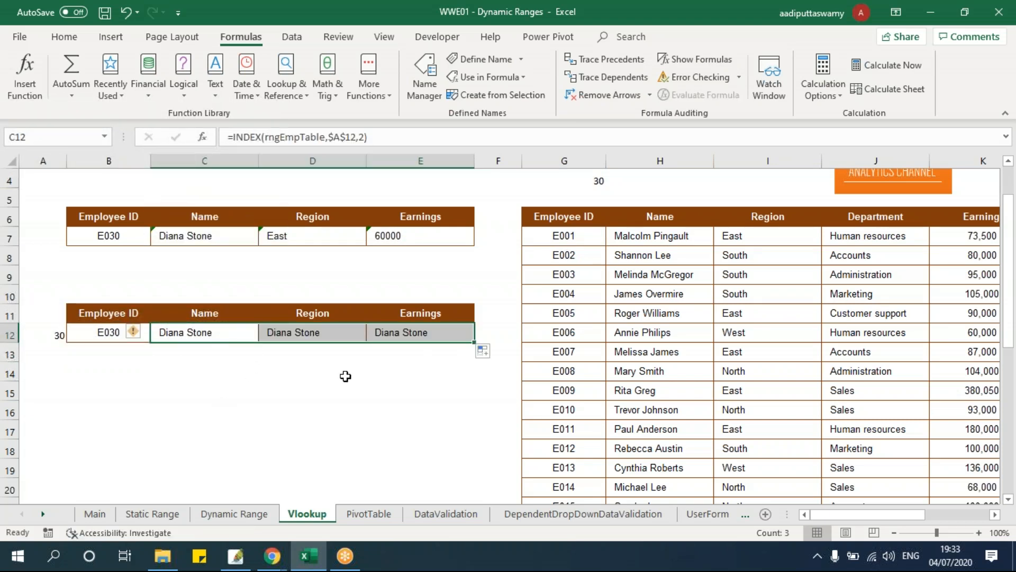
pyautogui.doubleClick(300, 332)
pyautogui.click(398, 332)
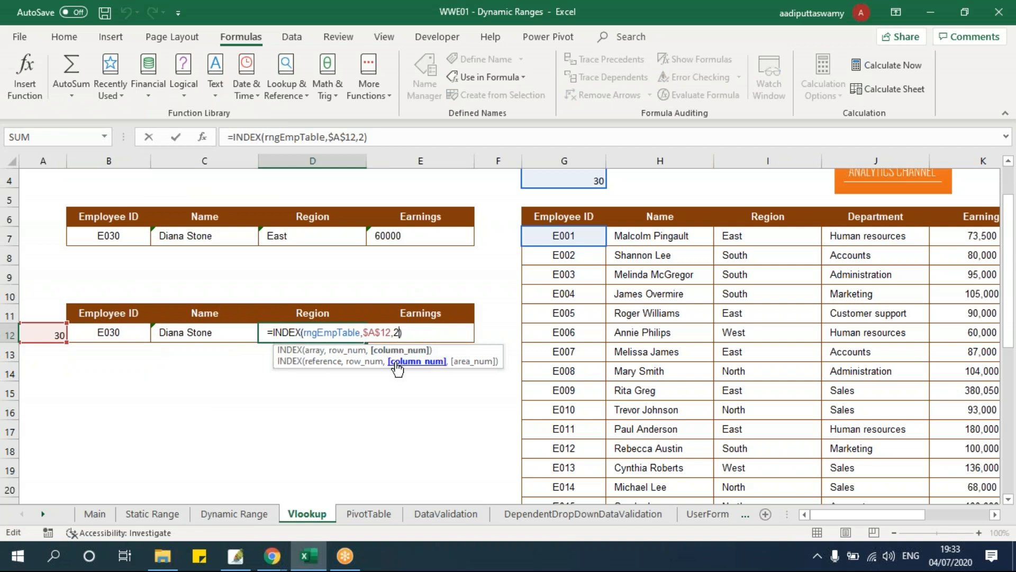
pyautogui.press('BackSpace')
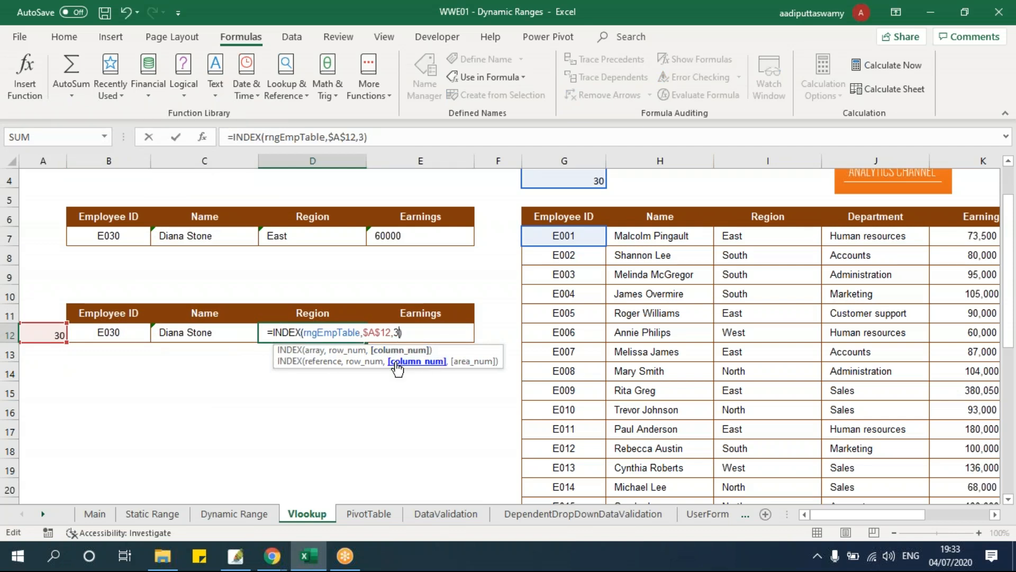
pyautogui.press('Return')
# Set the column number in the Earnings INDEX formula in E12 to 5.
pyautogui.doubleClick(404, 332)
pyautogui.click(504, 334)
pyautogui.press('BackSpace')
pyautogui.write('5')
pyautogui.press('Return')
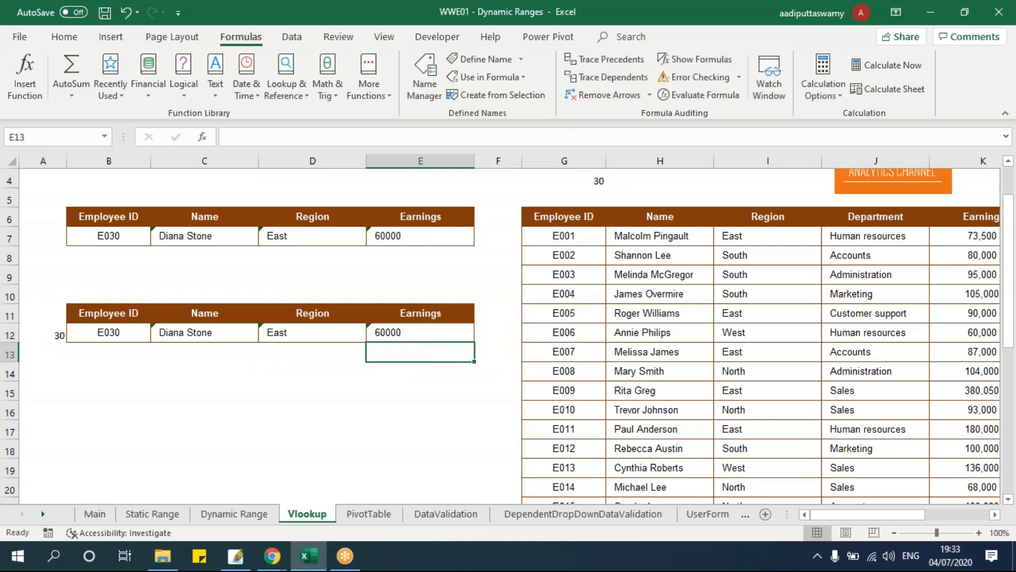
# Change the lookup Employee ID in B7 to that of the employee record in row 26.
pyautogui.scroll(1, 349, 431)
pyautogui.click(133, 303)
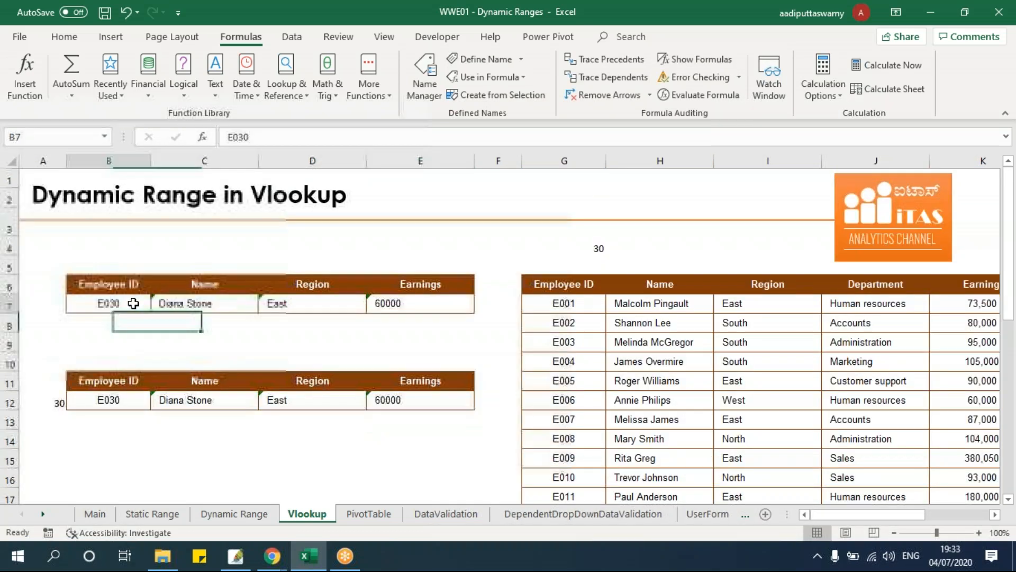
pyautogui.doubleClick(133, 303)
pyautogui.moveTo(110, 303); pyautogui.dragTo(121, 304)
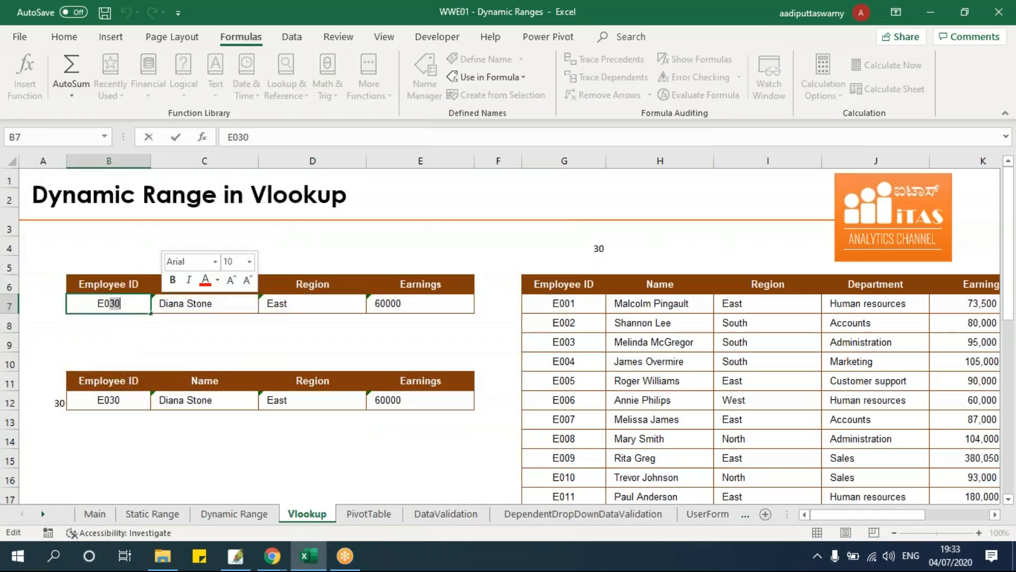
pyautogui.write('20')
pyautogui.press('Return')
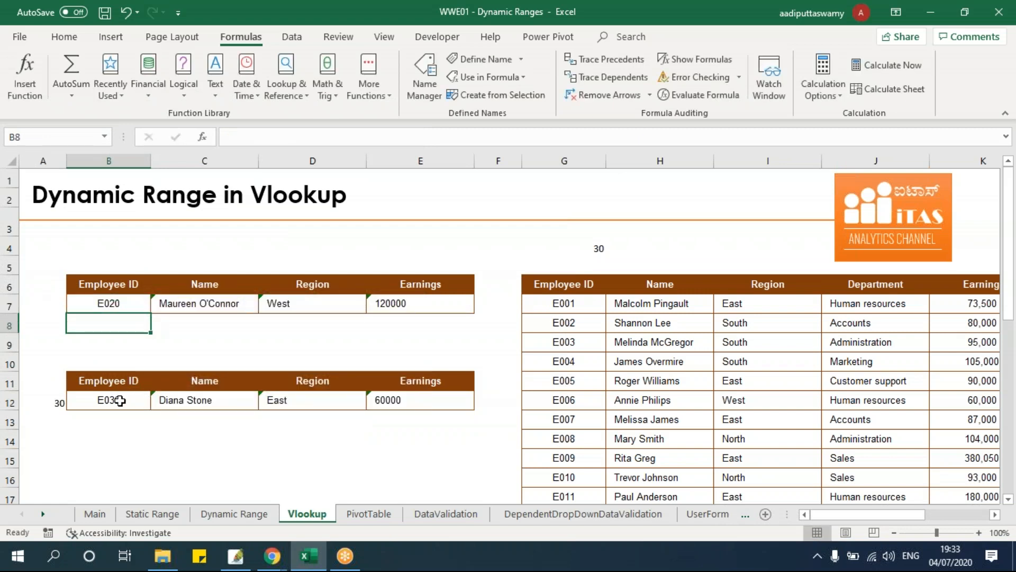
# Change the lookup Employee ID in B12 to match the record in row 26.
pyautogui.doubleClick(120, 401)
pyautogui.moveTo(79, 401); pyautogui.dragTo(107, 398)
pyautogui.write('20')
pyautogui.press('Return')
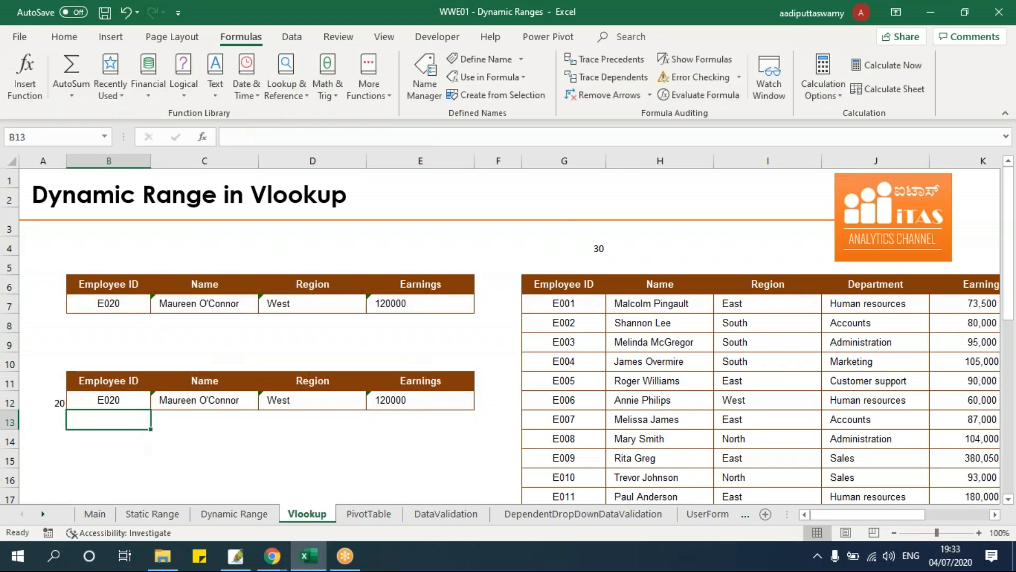
# Copy the ten employee records in AA26:AE35 and paste them directly below the employee table, starting at G37.
pyautogui.click(62, 397)
pyautogui.moveTo(837, 516); pyautogui.dragTo(962, 514)
pyautogui.scroll(-4, 826, 426)
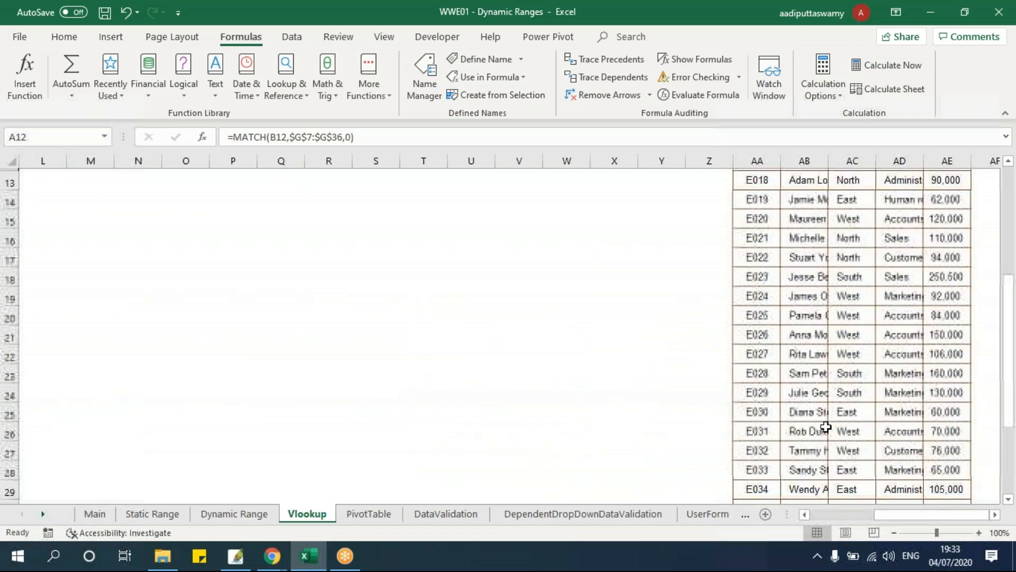
pyautogui.scroll(-2, 825, 427)
pyautogui.moveTo(770, 315); pyautogui.dragTo(942, 483)
pyautogui.hotkey('ctrl', 'c')
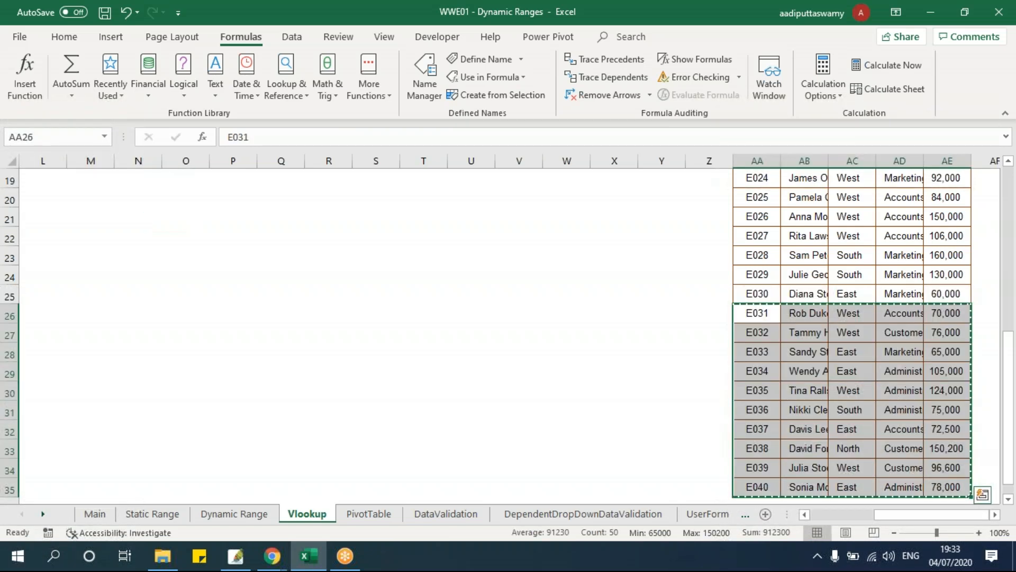
pyautogui.moveTo(906, 516); pyautogui.dragTo(825, 512)
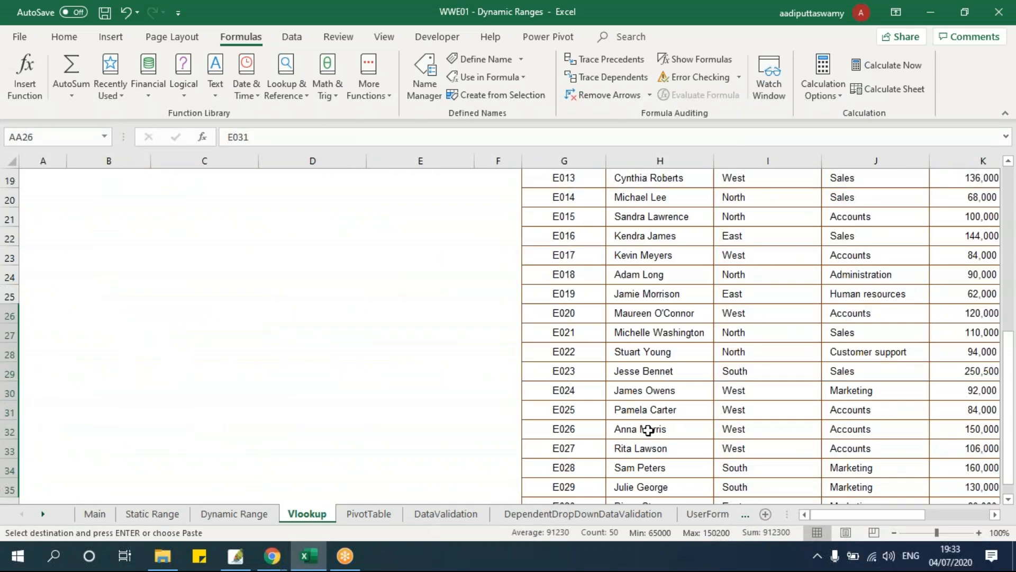
pyautogui.scroll(-3, 643, 426)
pyautogui.click(564, 353)
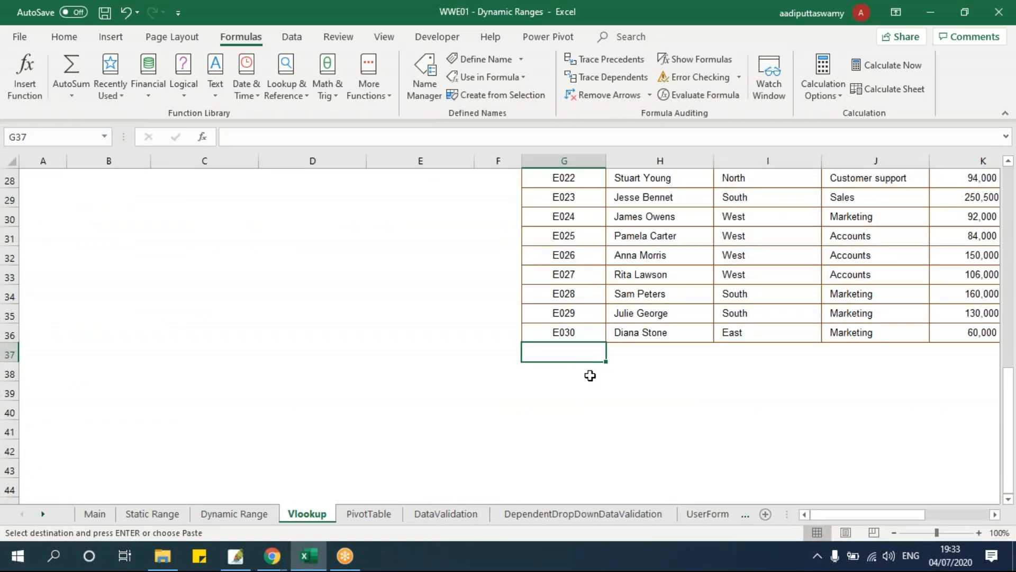
pyautogui.hotkey('ctrl', 'v')
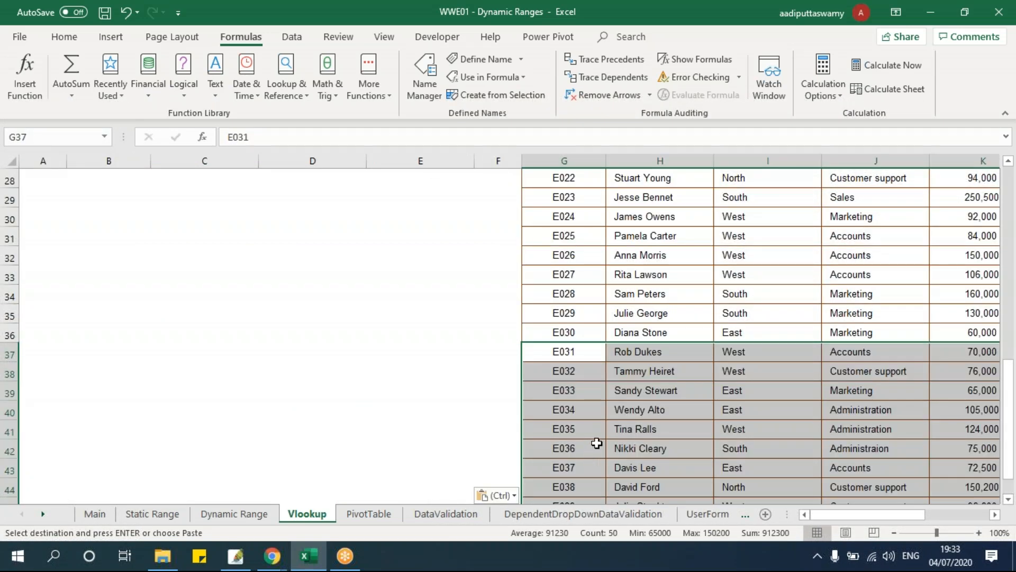
# Set the VLOOKUP Employee ID in B7 to that of the last added record, in row 46.
pyautogui.scroll(9, 332, 374)
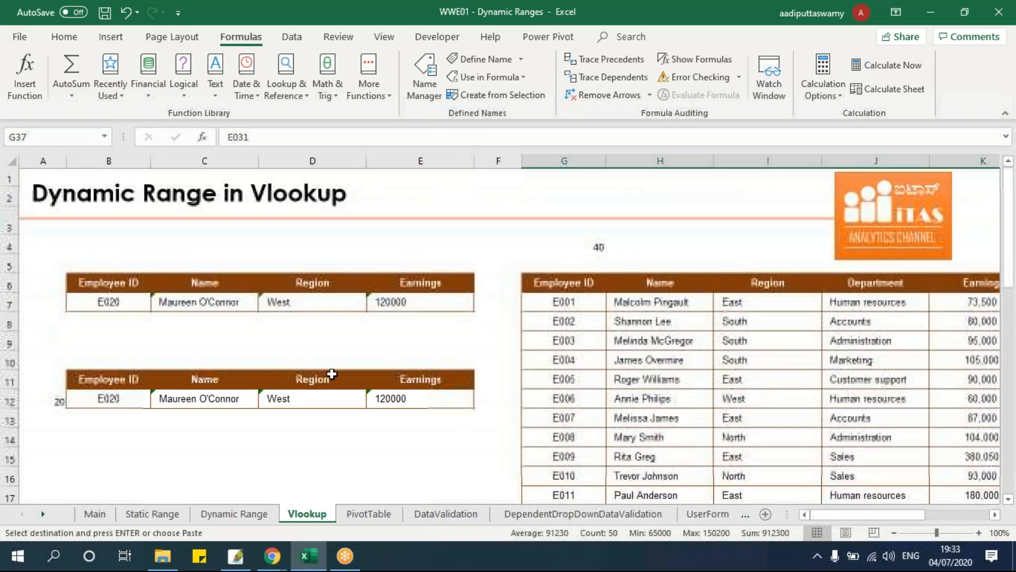
pyautogui.click(131, 305)
pyautogui.doubleClick(80, 304)
pyautogui.moveTo(80, 304); pyautogui.dragTo(189, 314)
pyautogui.write('40')
pyautogui.press('Return')
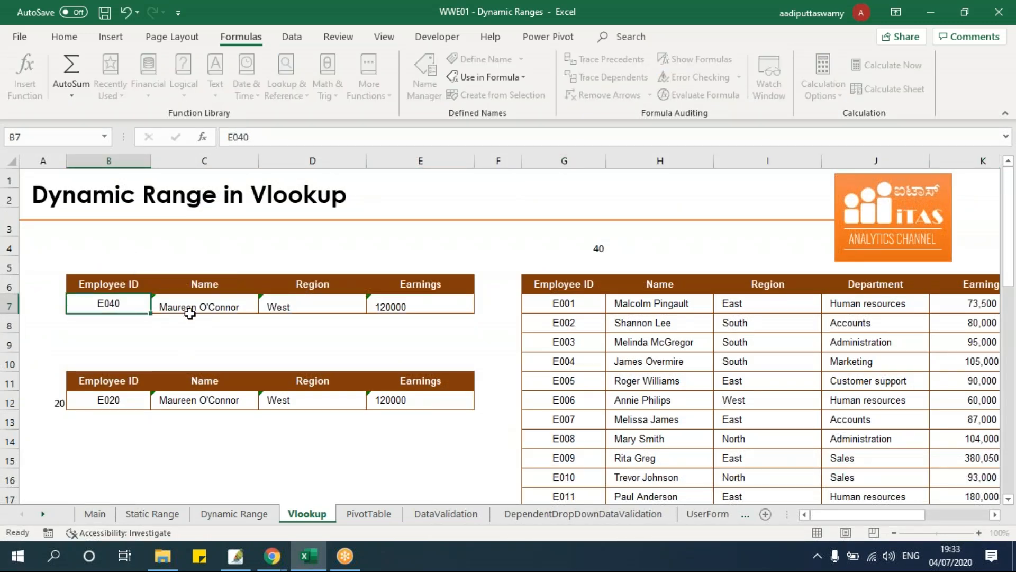
# Set the INDEX lookup Employee ID in B12 to that of the last added record, in row 46.
pyautogui.click(129, 400)
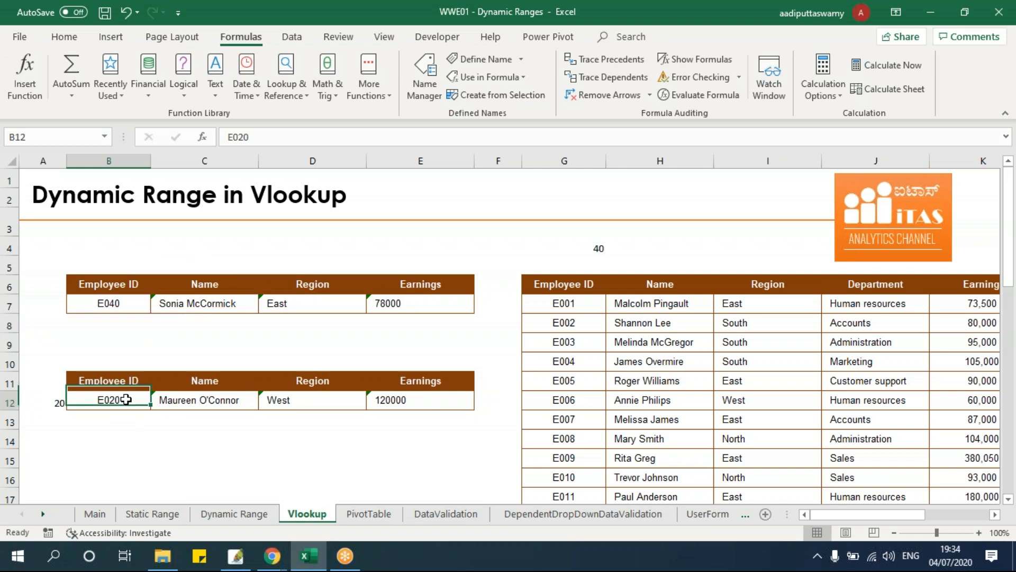
pyautogui.doubleClick(82, 401)
pyautogui.moveTo(82, 401); pyautogui.dragTo(126, 401)
pyautogui.write('40')
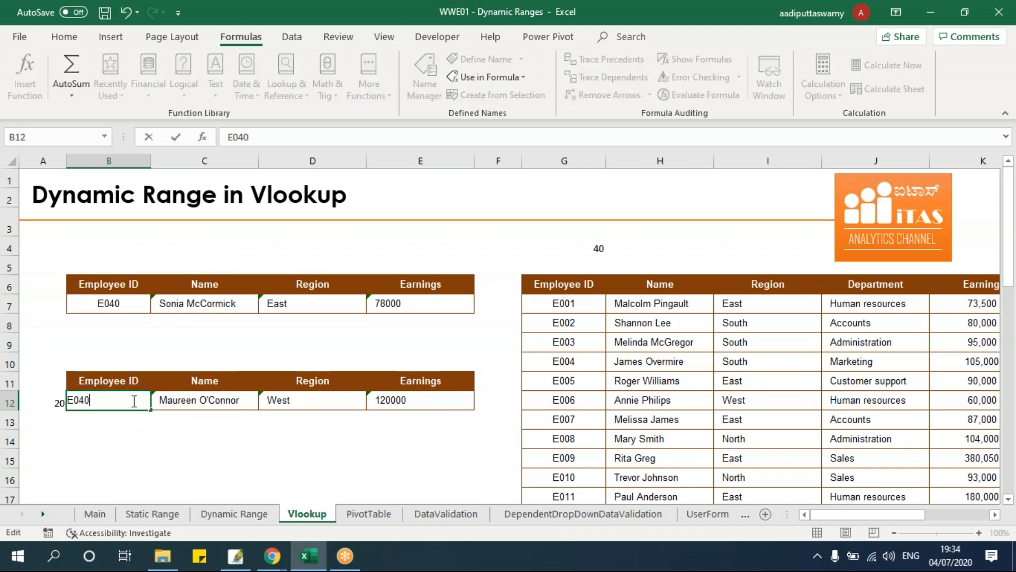
pyautogui.press('Return')
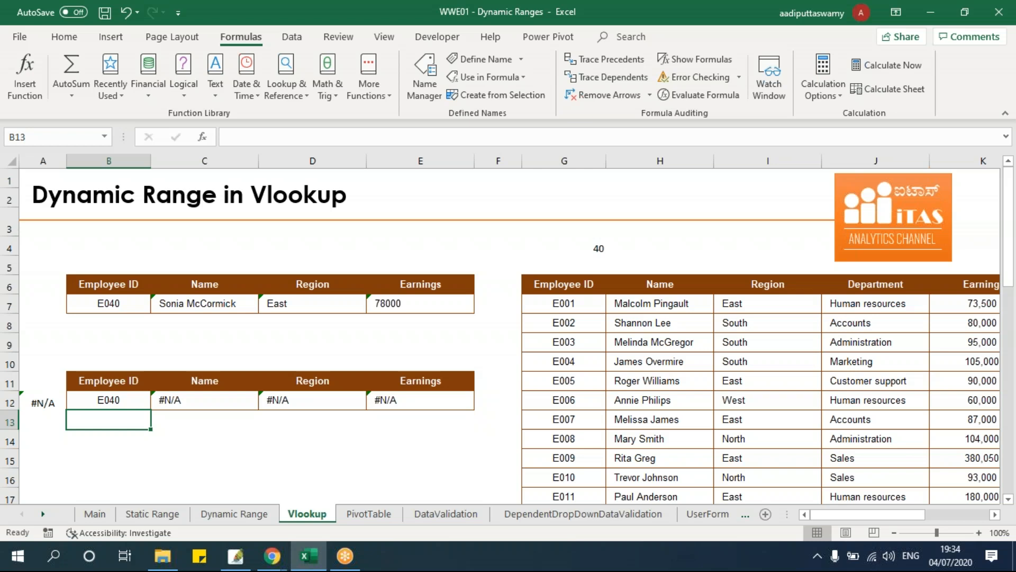
# Examine the range references used by the INDEX formula in C12 and the MATCH formula in A12, leaving both unedited.
pyautogui.click(215, 399)
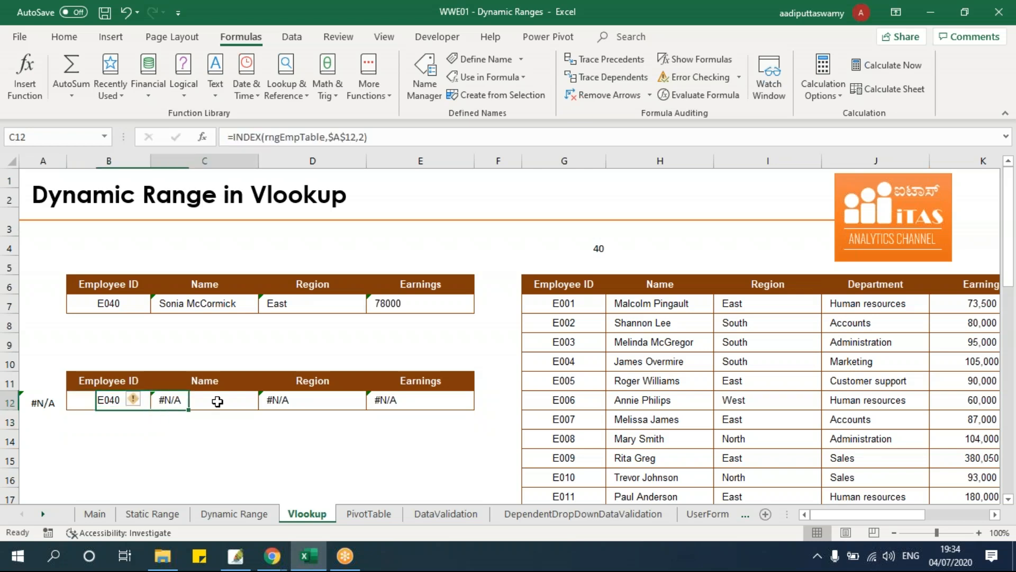
pyautogui.doubleClick(215, 400)
pyautogui.moveTo(196, 400); pyautogui.dragTo(241, 398)
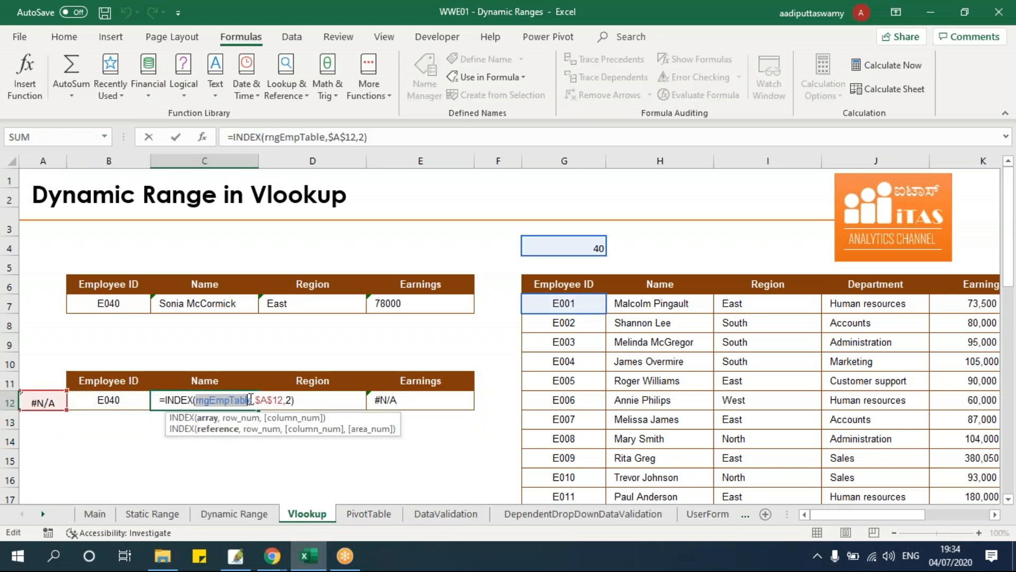
pyautogui.press('Escape')
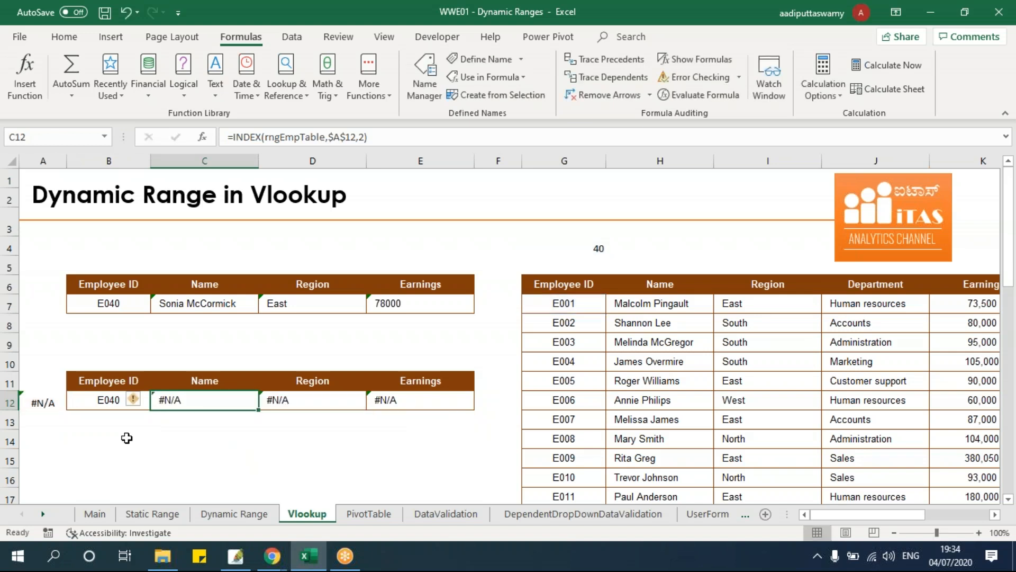
pyautogui.click(60, 404)
pyautogui.doubleClick(55, 403)
pyautogui.moveTo(83, 404); pyautogui.dragTo(136, 403)
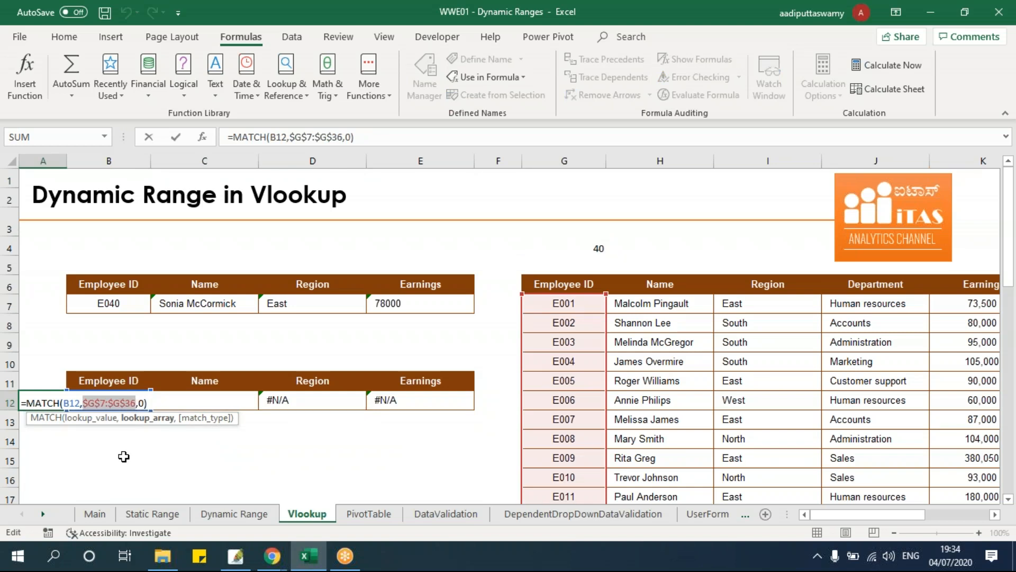
pyautogui.press('Escape')
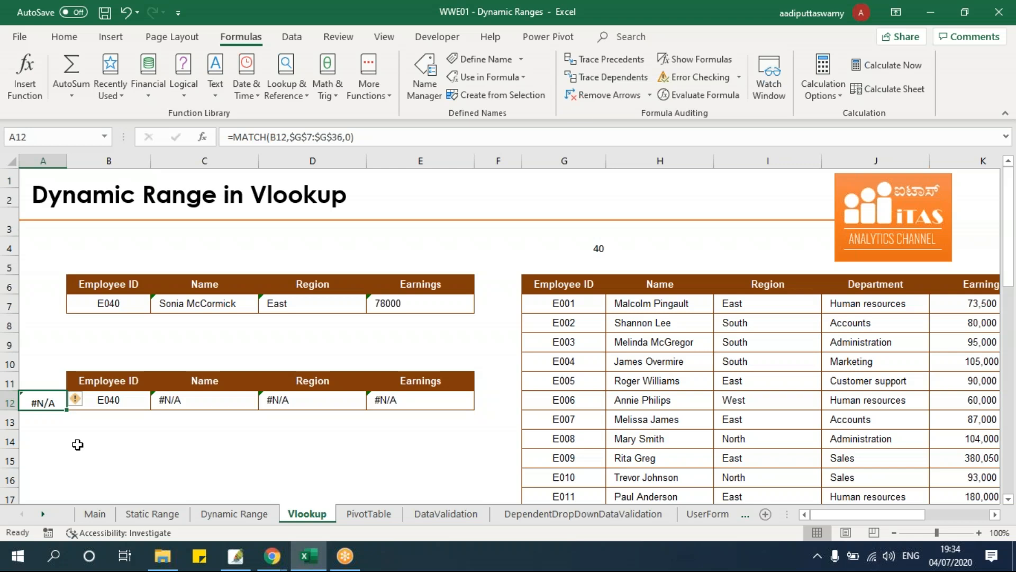
# Create a new workbook-scoped defined name called rngEmpIndex, starting from cell G7.
pyautogui.click(537, 304)
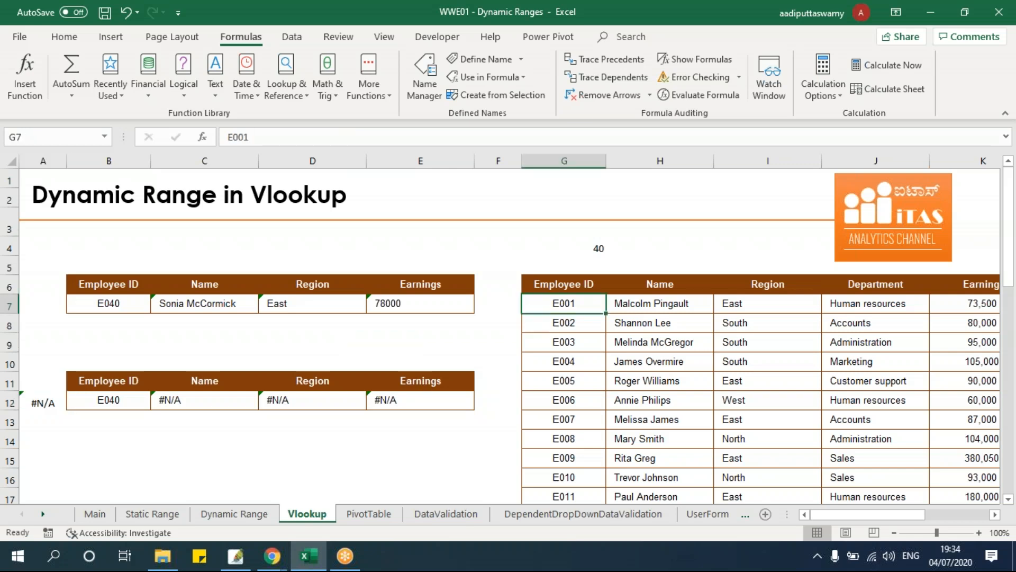
pyautogui.click(427, 80)
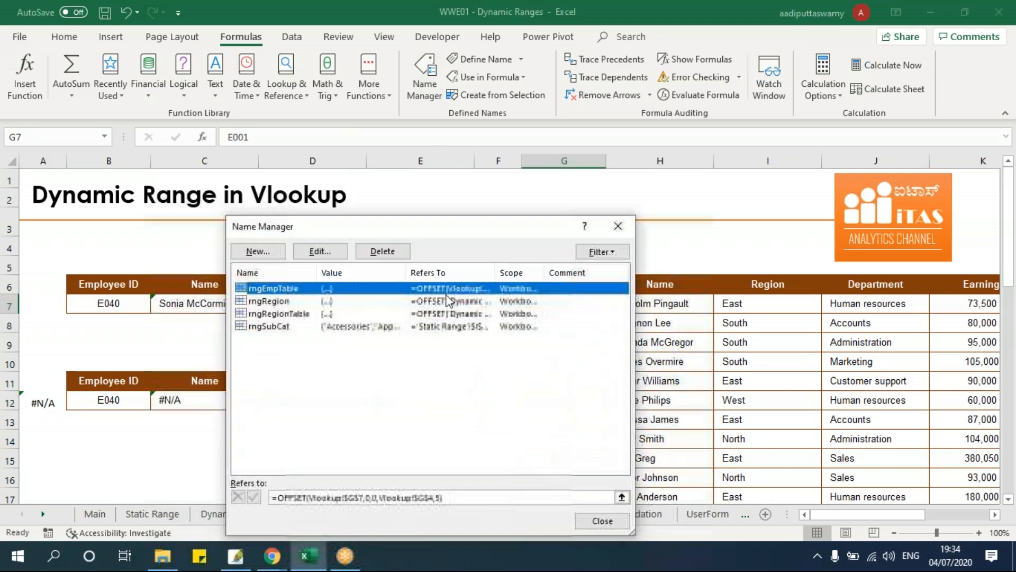
pyautogui.click(277, 257)
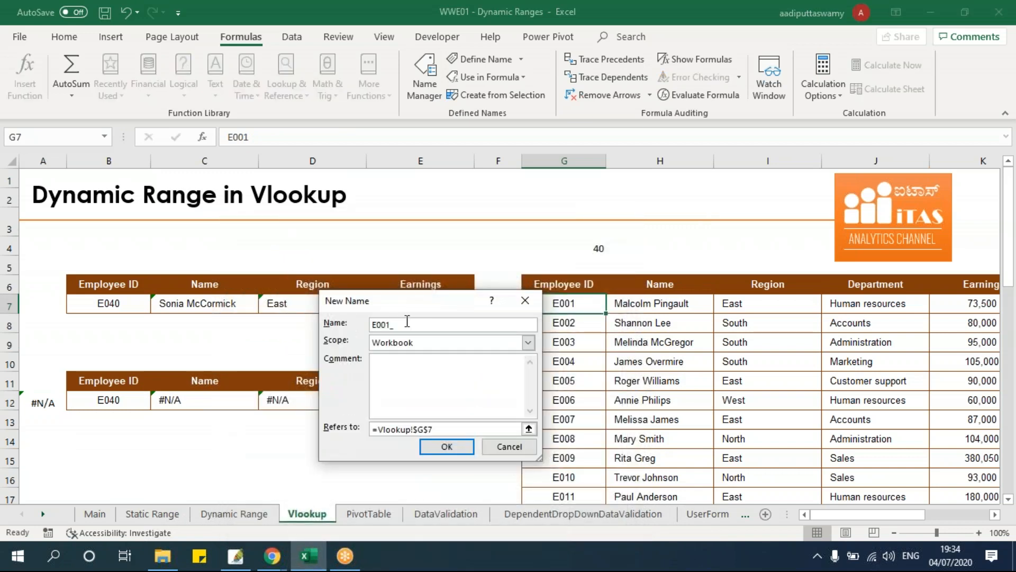
pyautogui.write('rngEmpIndex')
# Make rngEmpIndex refer to =OFFSET(Vlookup!$G$7,0,0,Vlookup!$G$4,1), save the name and close the Name Manager.
pyautogui.click(444, 428)
pyautogui.write('=offse')
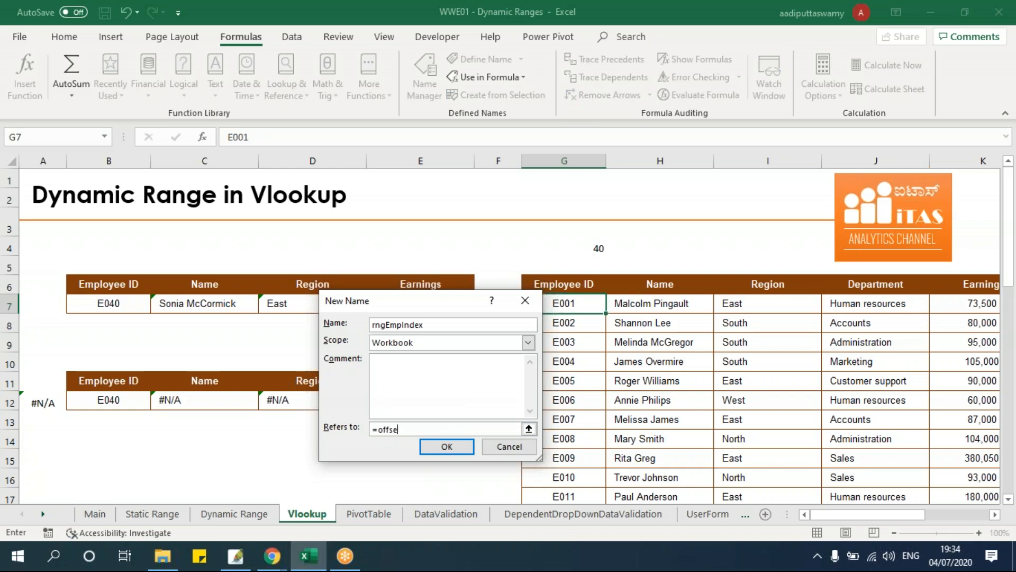
pyautogui.write('t(')
pyautogui.click(566, 304)
pyautogui.moveTo(458, 305); pyautogui.dragTo(414, 284)
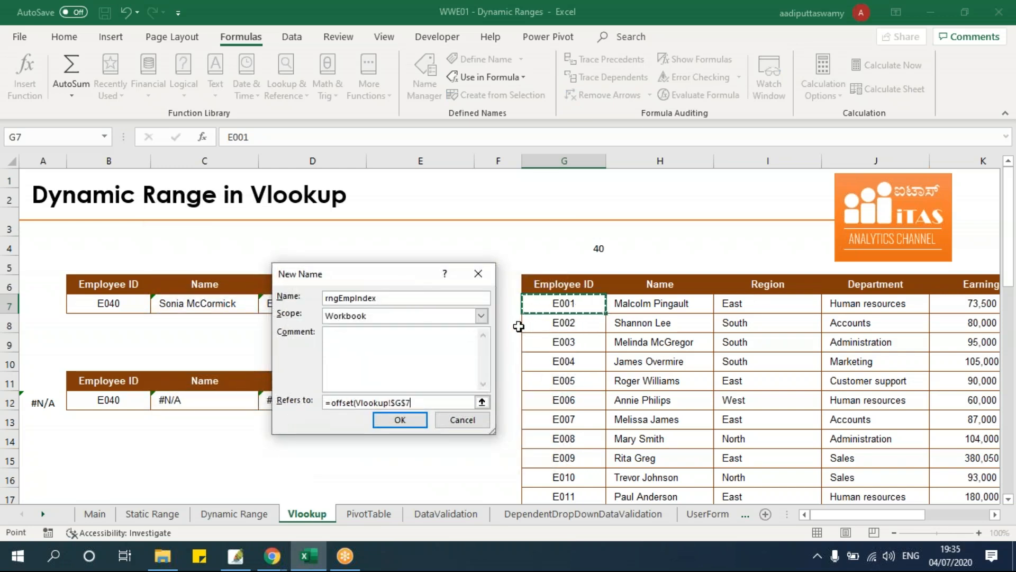
pyautogui.write(',0,0,')
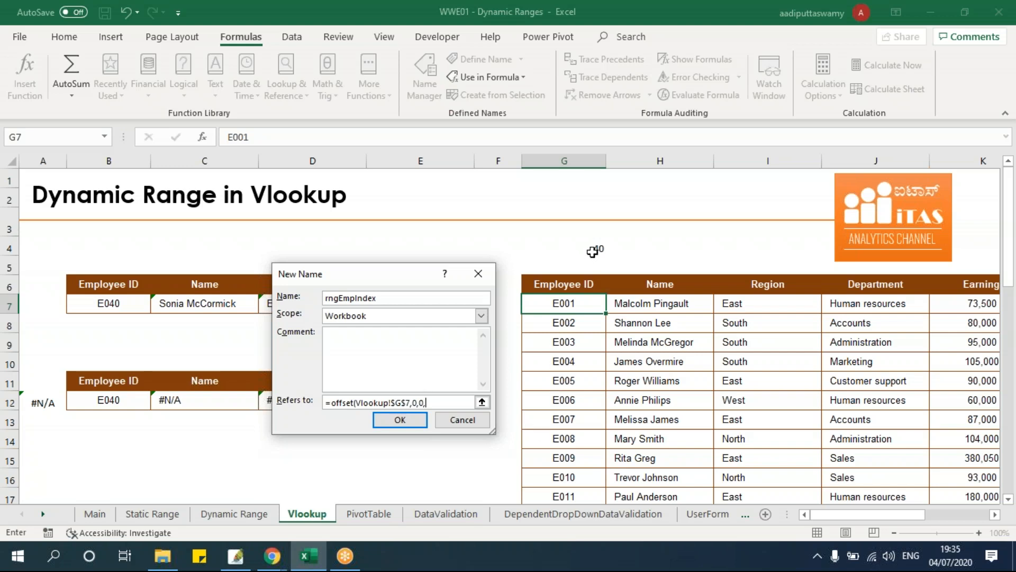
pyautogui.click(592, 254)
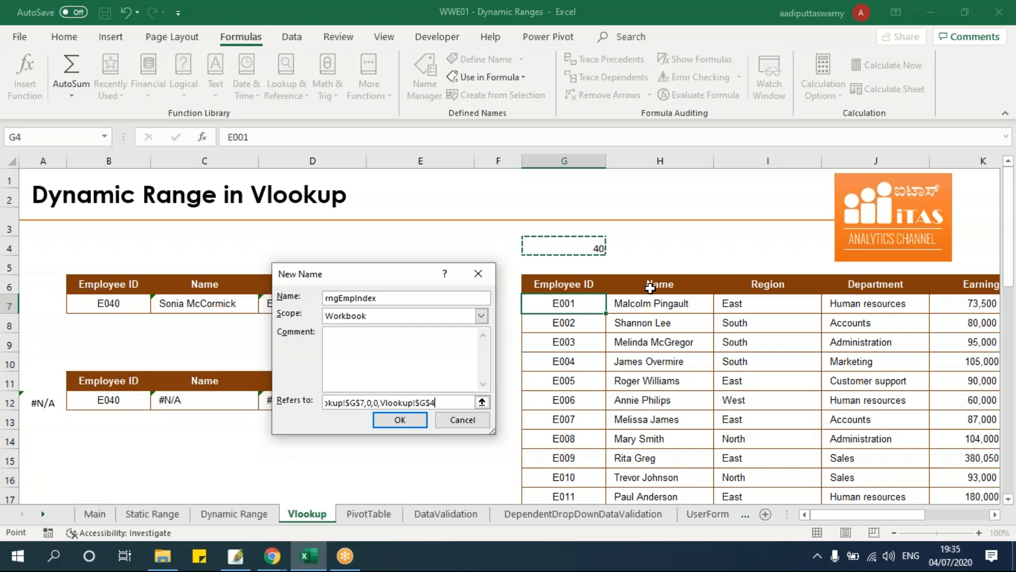
pyautogui.write(',1)')
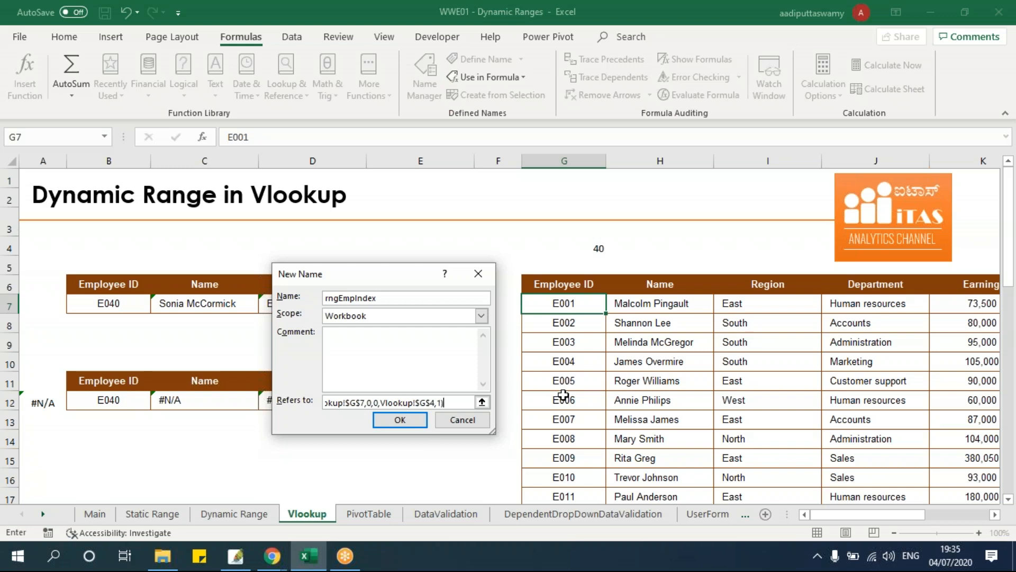
pyautogui.moveTo(395, 298); pyautogui.dragTo(318, 298)
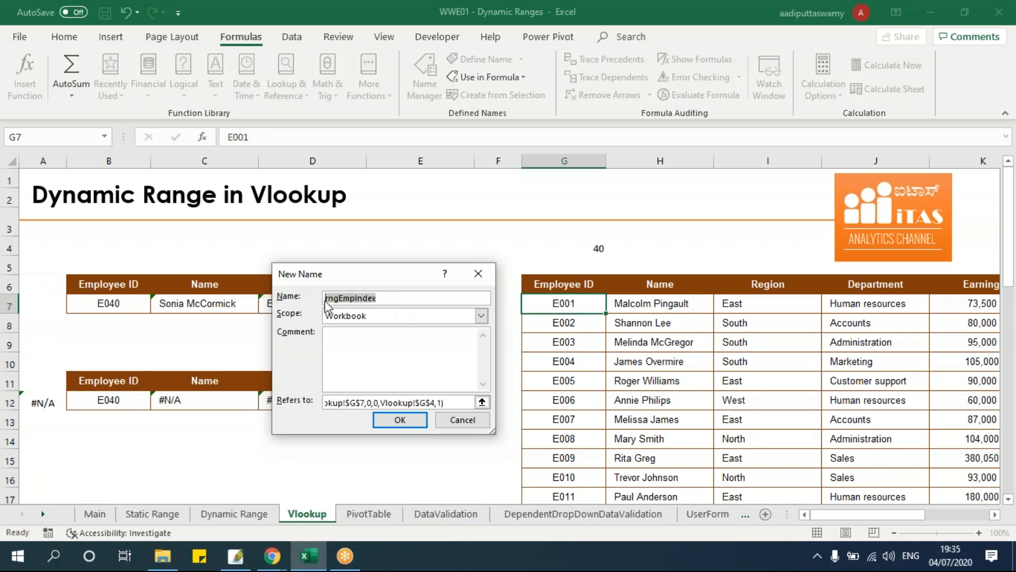
pyautogui.click(419, 421)
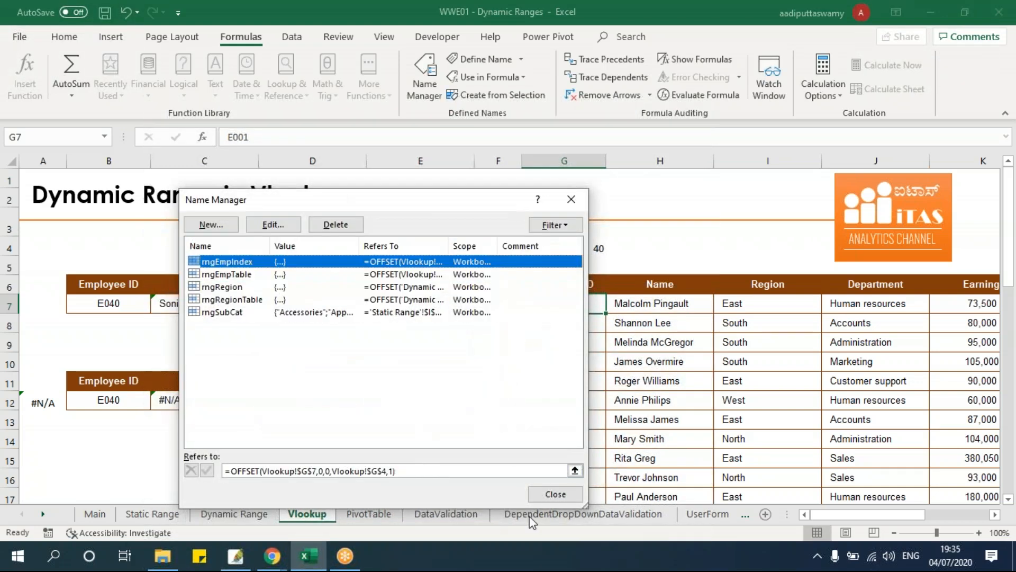
pyautogui.click(556, 493)
# Replace the fixed range $G$7:$G$36 in the A12 MATCH formula with rngEmpIndex.
pyautogui.click(40, 401)
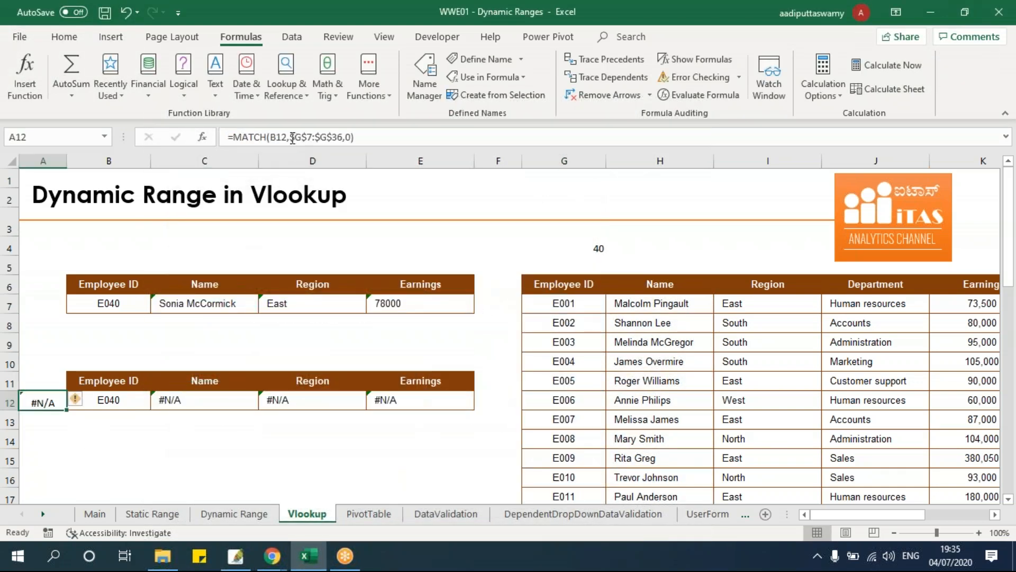
pyautogui.moveTo(290, 137); pyautogui.dragTo(343, 136)
pyautogui.write('rngEmpIndex')
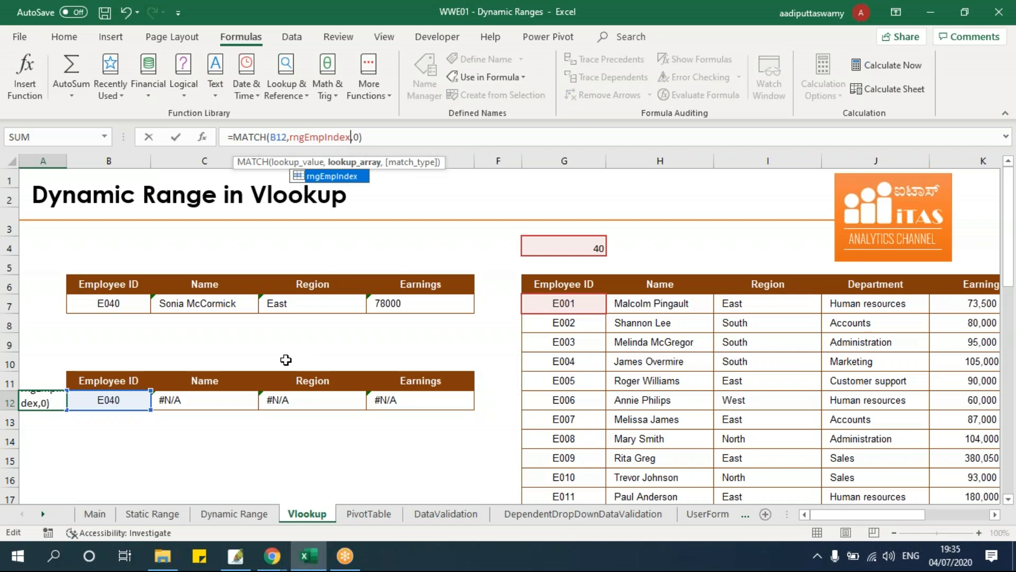
pyautogui.press('Return')
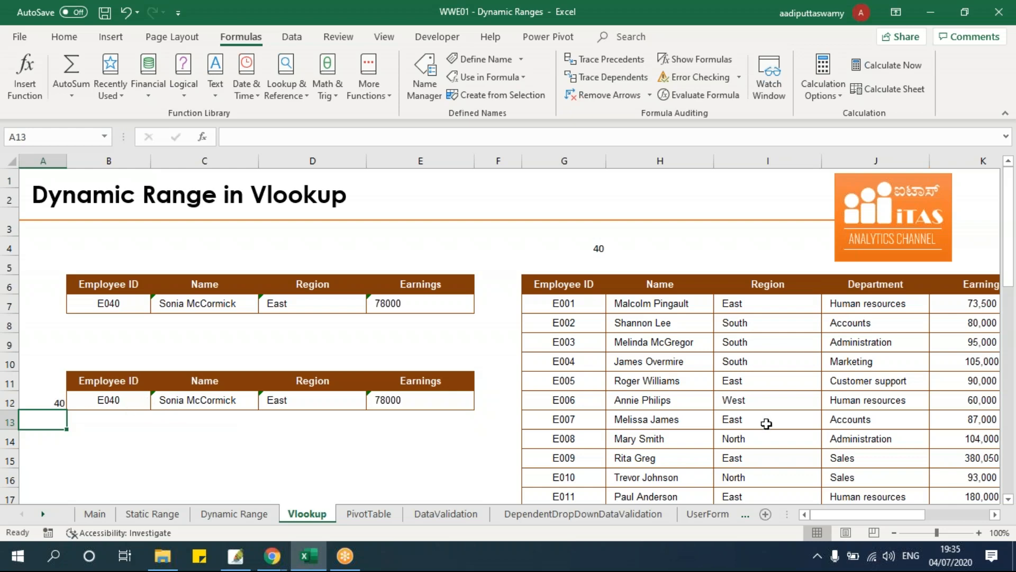
# Review the named ranges used in the A12 MATCH, C12 INDEX and C7 VLOOKUP formulas without editing them.
pyautogui.scroll(-9, 657, 426)
pyautogui.scroll(9, 590, 443)
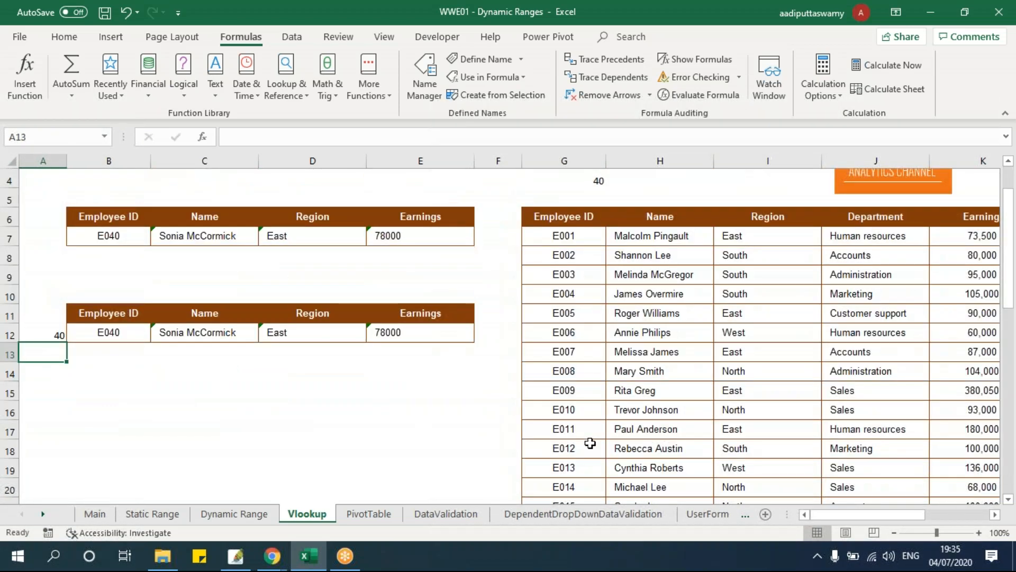
pyautogui.doubleClick(58, 403)
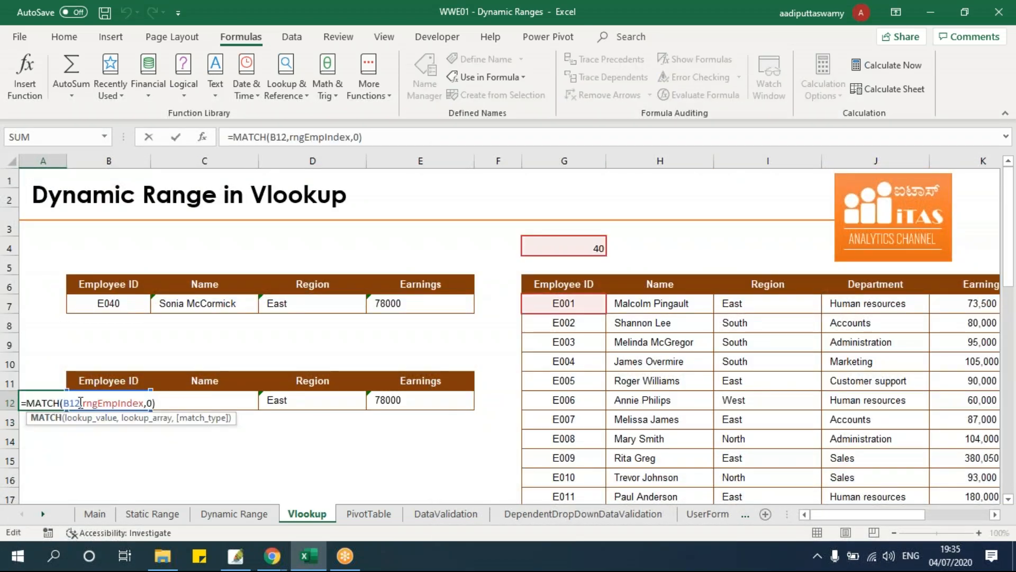
pyautogui.moveTo(83, 402); pyautogui.dragTo(140, 403)
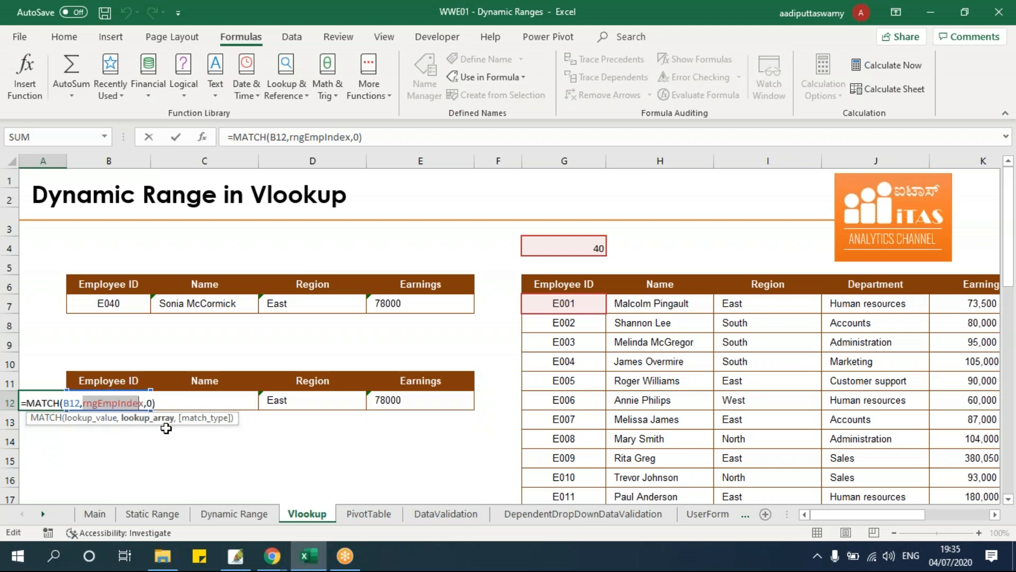
pyautogui.press('Escape')
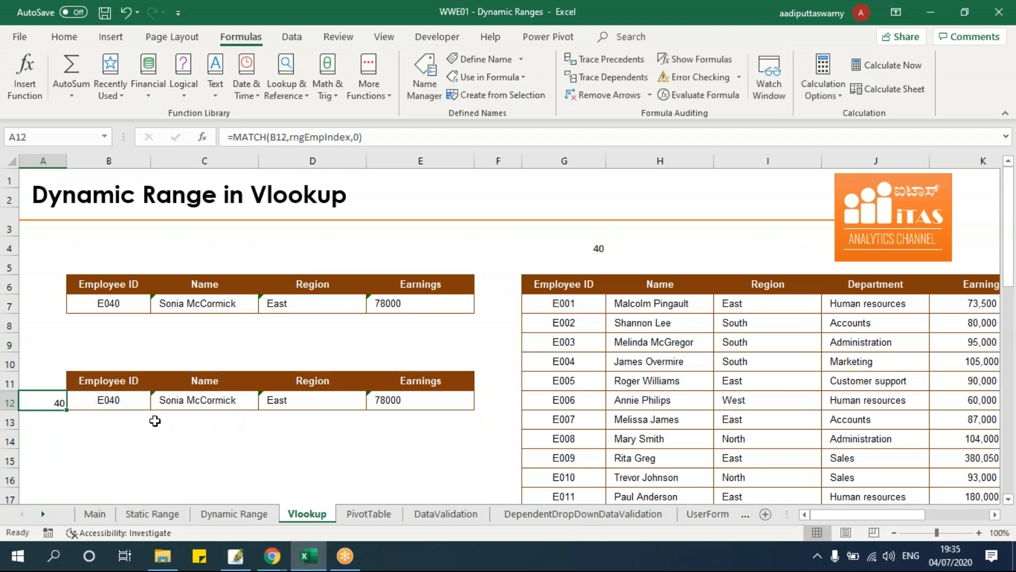
pyautogui.doubleClick(204, 401)
pyautogui.moveTo(196, 401); pyautogui.dragTo(249, 401)
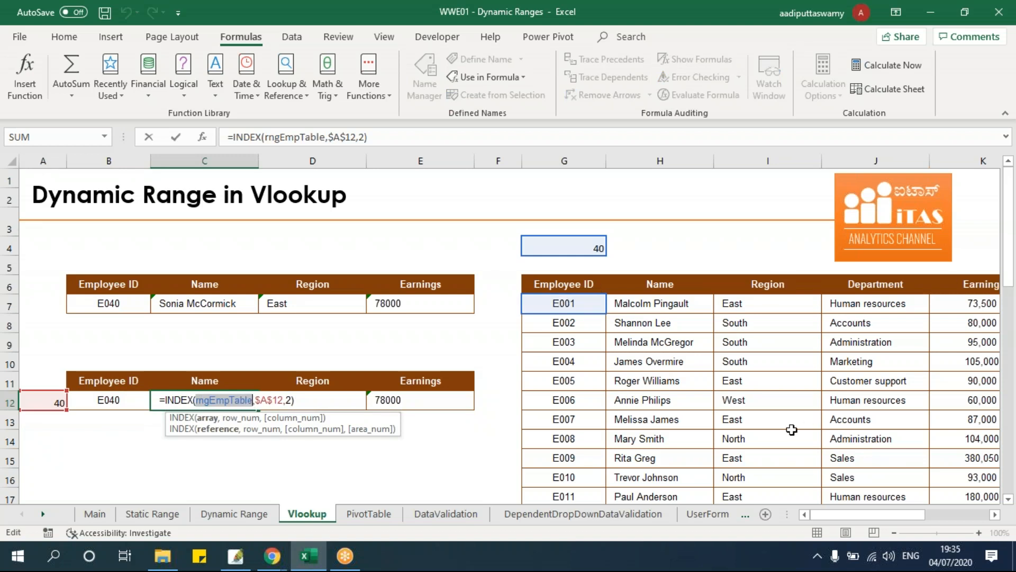
pyautogui.hotkey('ctrl', 'Return')
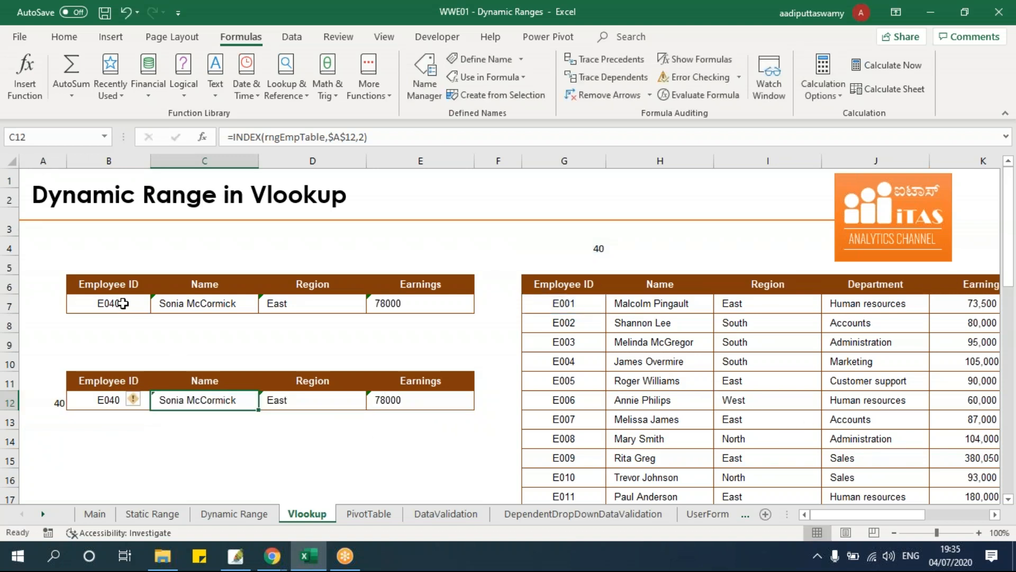
pyautogui.moveTo(125, 304); pyautogui.dragTo(453, 306)
pyautogui.click(200, 304)
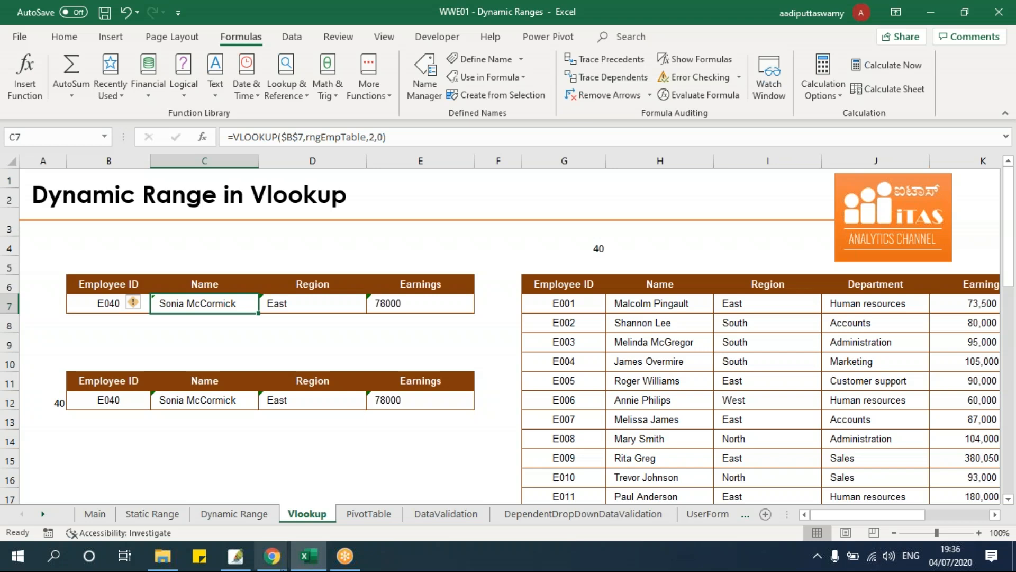
# View the empty PivotTable sheet, and examine the sales records on the Data sheet down to the last row.
pyautogui.click(369, 513)
pyautogui.click(321, 382)
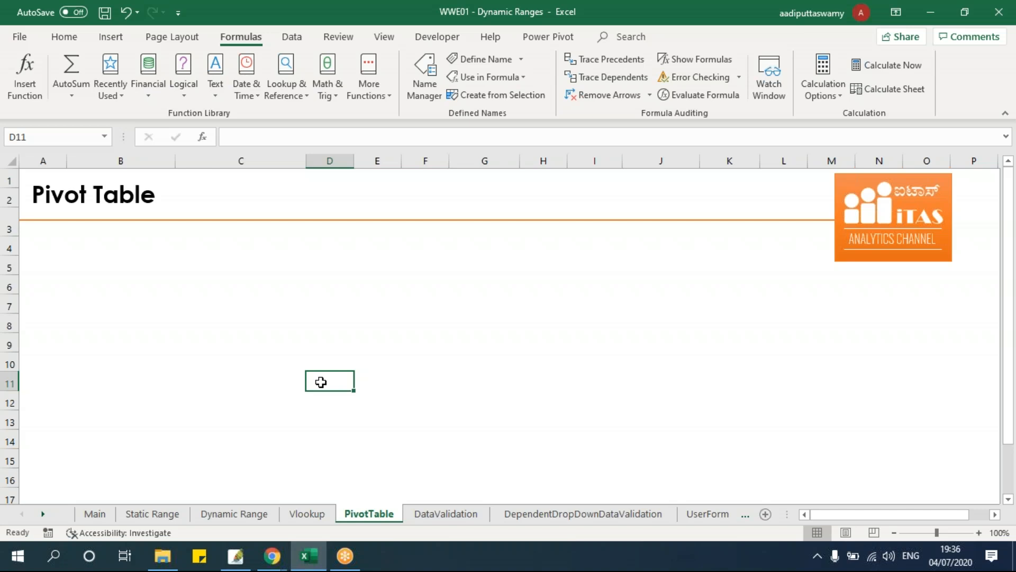
pyautogui.click(43, 514)
pyautogui.click(43, 513)
pyautogui.click(43, 513)
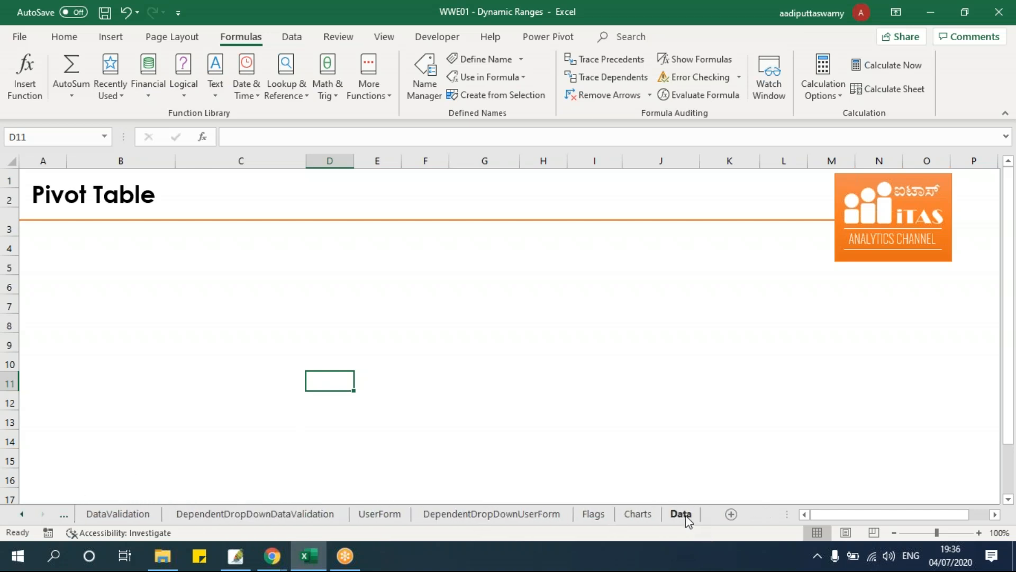
pyautogui.click(681, 513)
pyautogui.click(107, 299)
pyautogui.scroll(-7, 169, 345)
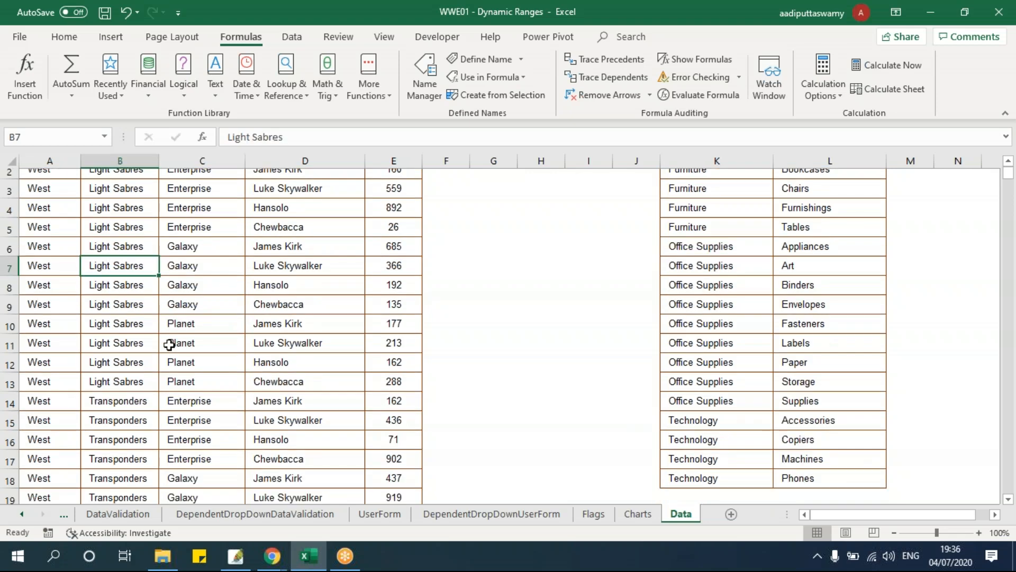
pyautogui.scroll(-6, 169, 345)
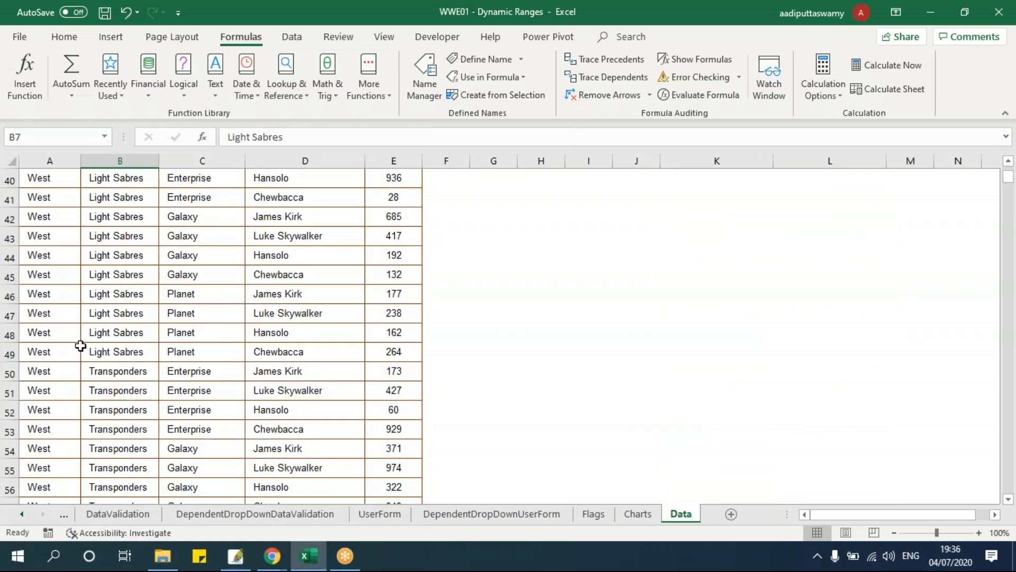
pyautogui.click(78, 345)
pyautogui.scroll(7, 79, 344)
pyautogui.scroll(6, 58, 331)
pyautogui.click(42, 313)
pyautogui.hotkey('ctrl', 'Down')
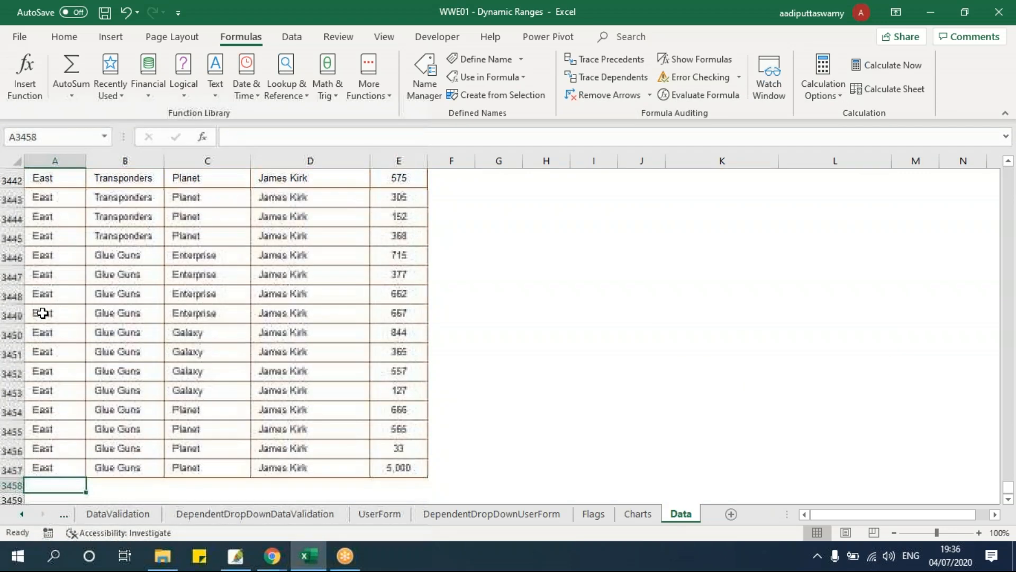
# Move the East region records from A2594:E3457 on the Data sheet out of the table to K2594.
pyautogui.scroll(20, 84, 325)
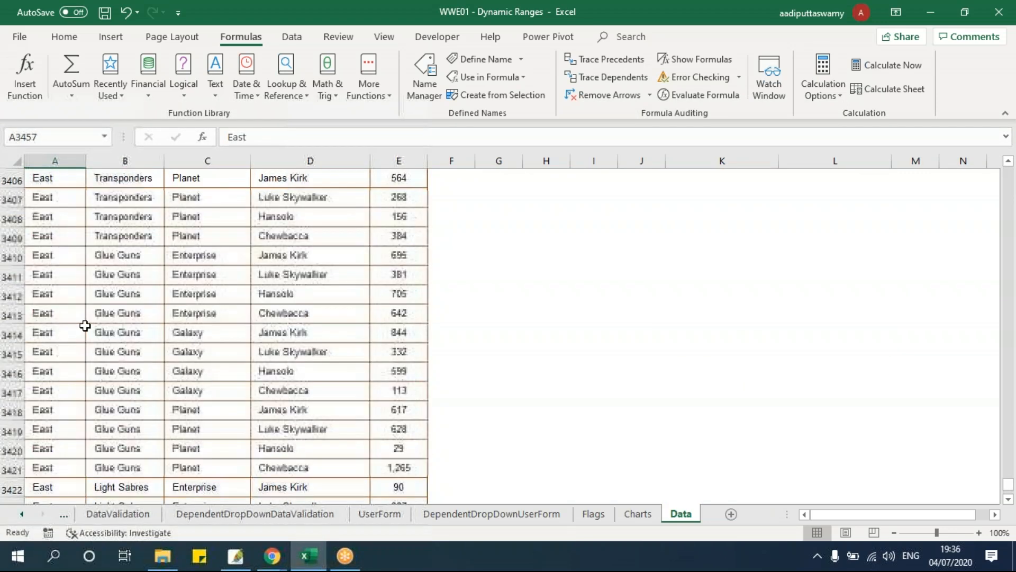
pyautogui.scroll(20, 84, 325)
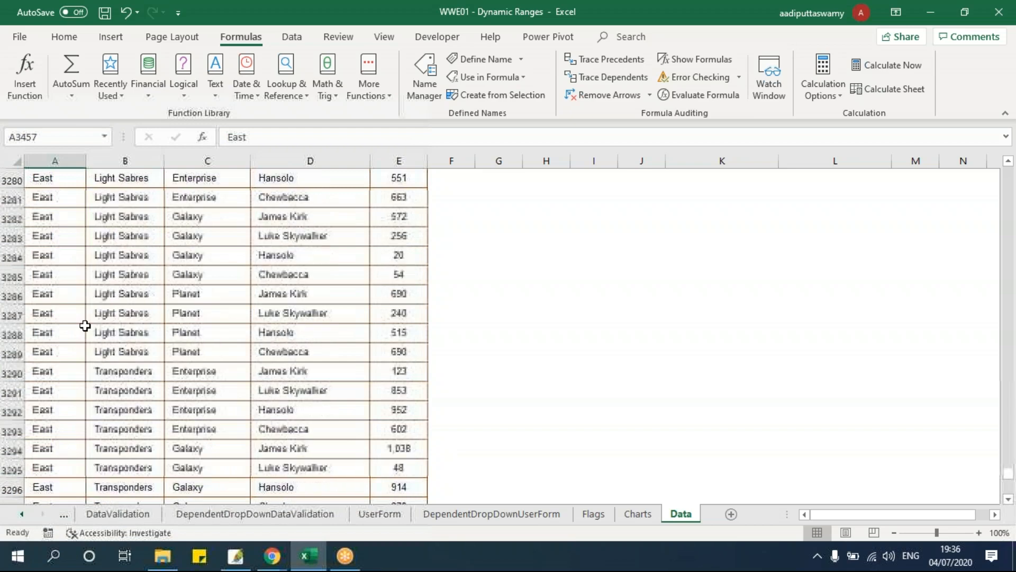
pyautogui.scroll(20, 85, 325)
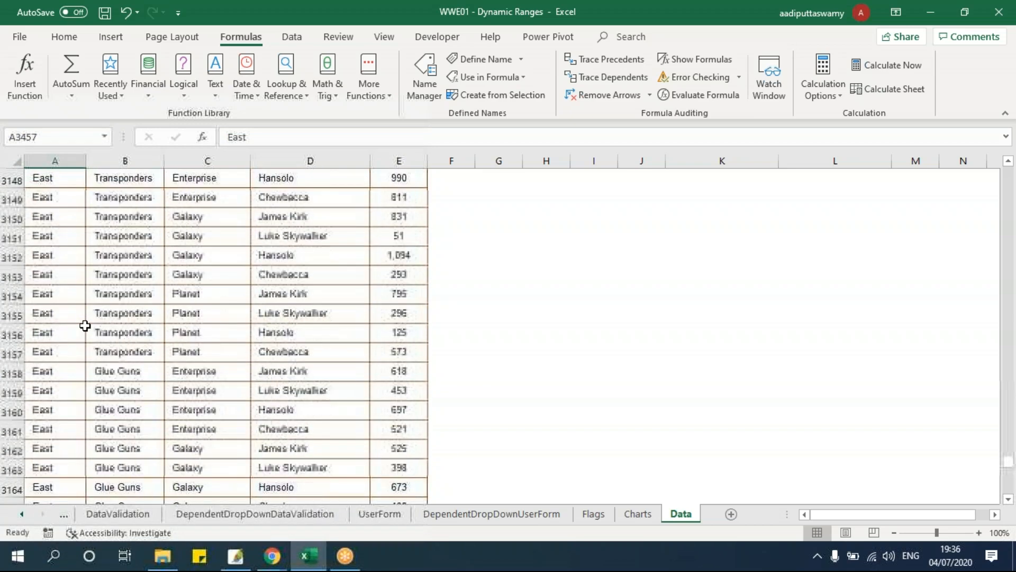
pyautogui.scroll(20, 84, 325)
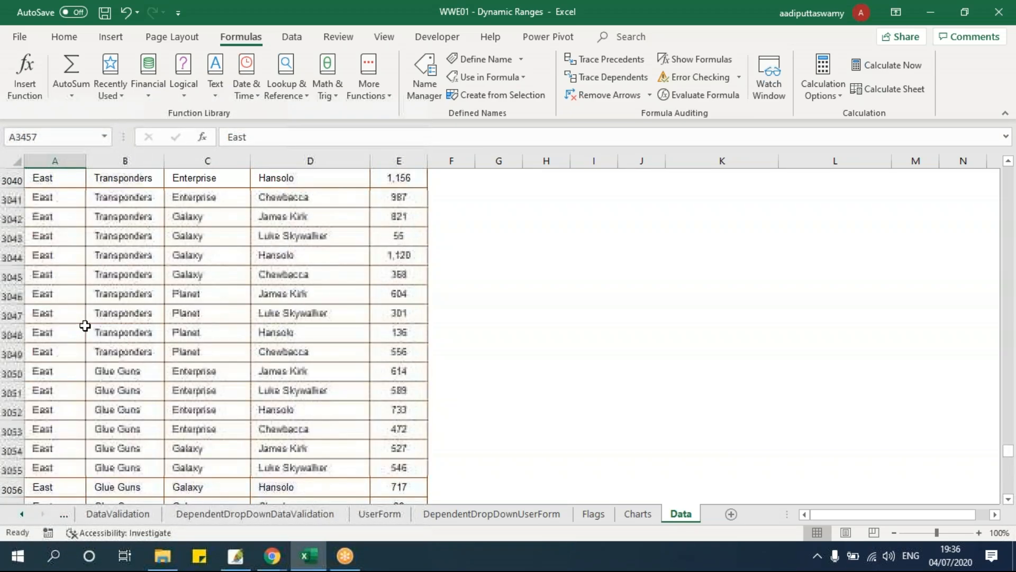
pyautogui.scroll(16, 84, 310)
pyautogui.click(1009, 437)
pyautogui.moveTo(1008, 438); pyautogui.dragTo(1010, 412)
pyautogui.scroll(-4, 261, 400)
pyautogui.click(71, 390)
pyautogui.hotkey('ctrl', 'shift', 'Right')
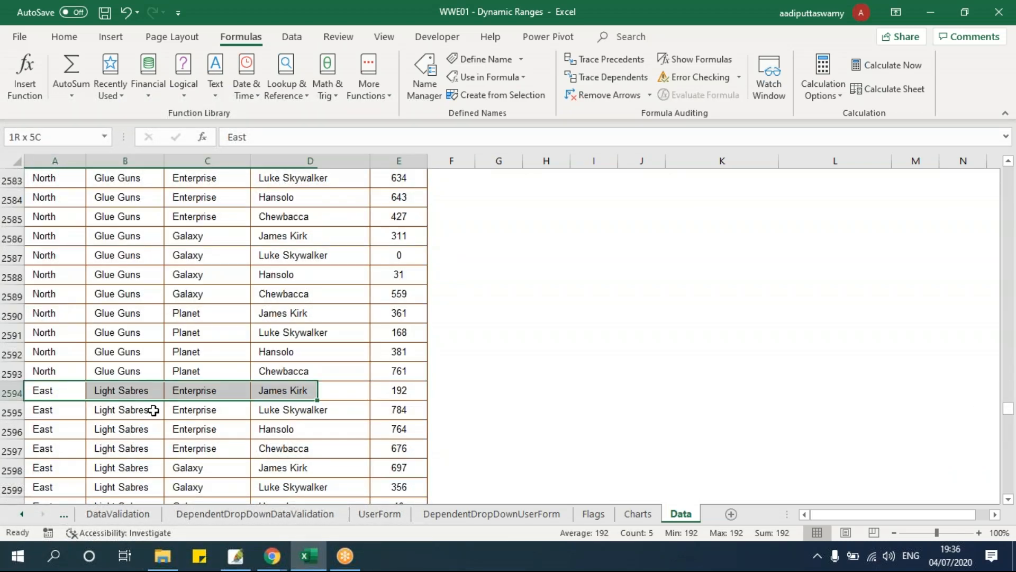
pyautogui.hotkey('ctrl', 'shift', 'Down')
pyautogui.hotkey('ctrl', 'c')
pyautogui.press('Left')
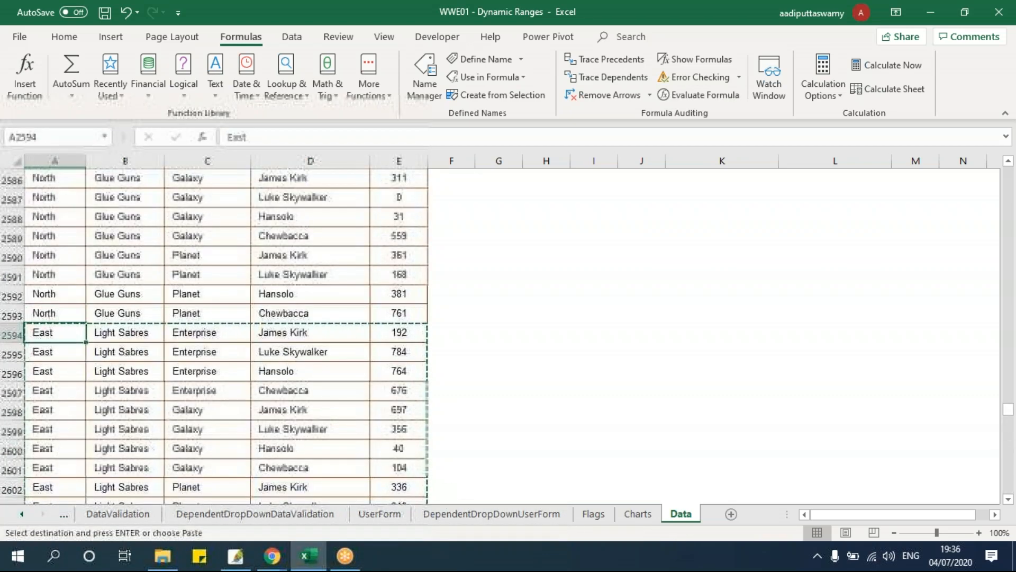
pyautogui.press('Right')
pyautogui.press('Right')
pyautogui.press('Right')
pyautogui.press('Right')
pyautogui.press('Right')
pyautogui.press('Right')
pyautogui.press('Right')
pyautogui.press('Right')
pyautogui.press('Right')
pyautogui.press('Right')
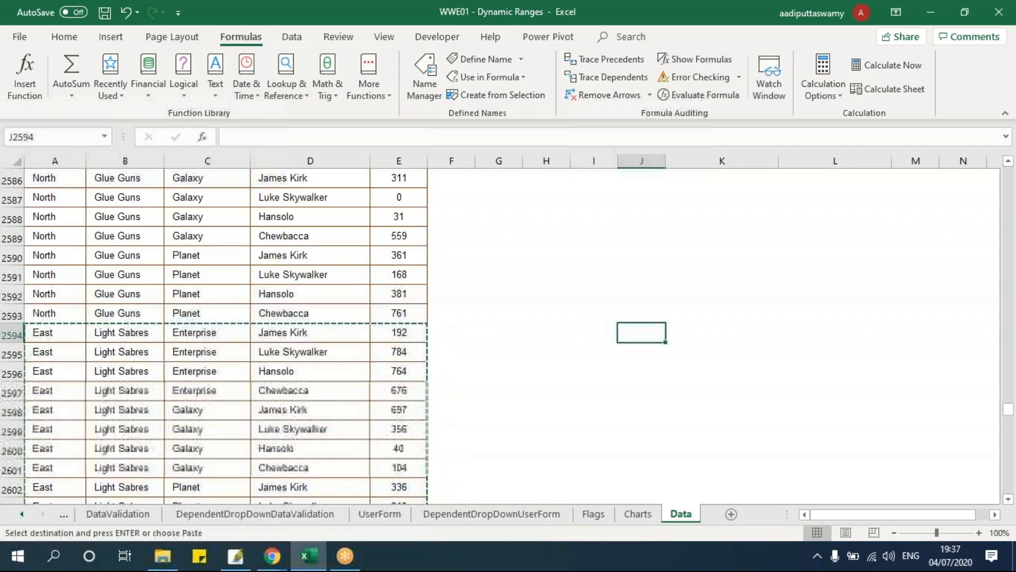
pyautogui.hotkey('ctrl', 'v')
# Check the extent of the remaining sales table from its Region header in A1, ending back at A1.
pyautogui.press('Left')
pyautogui.press('Left')
pyautogui.press('Left')
pyautogui.press('Left')
pyautogui.press('Left')
pyautogui.press('Left')
pyautogui.press('Left')
pyautogui.press('Left')
pyautogui.press('Left')
pyautogui.press('Left')
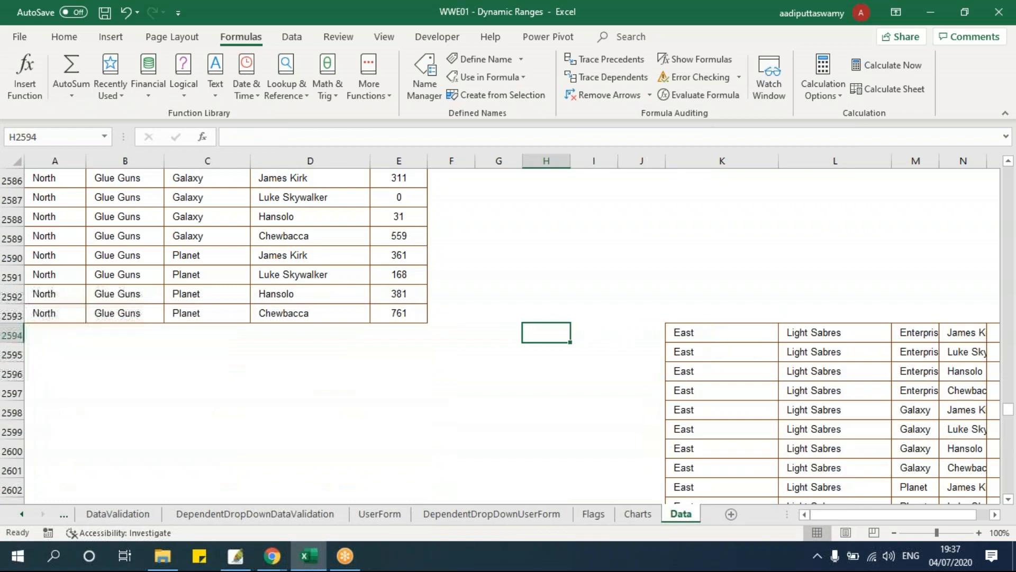
pyautogui.hotkey('ctrl', 'Up')
pyautogui.hotkey('ctrl', 'Up')
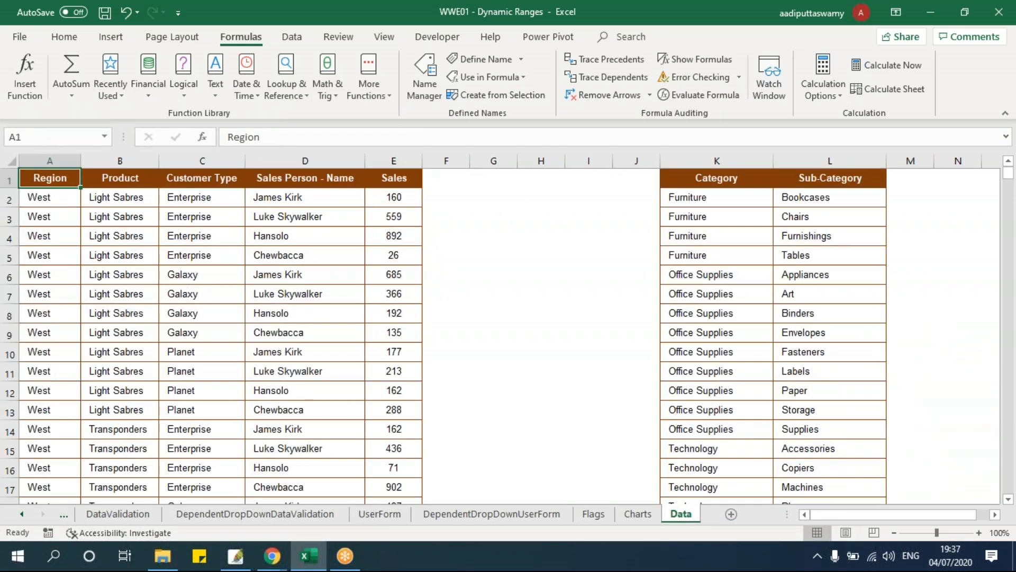
pyautogui.hotkey('ctrl', 'shift', 'Right')
pyautogui.hotkey('ctrl', 'shift', 'Down')
pyautogui.hotkey('ctrl', 'Home')
# Create a PivotTable from Data!$A$1:$E$2593 on the existing PivotTable sheet at cell B5.
pyautogui.click(111, 37)
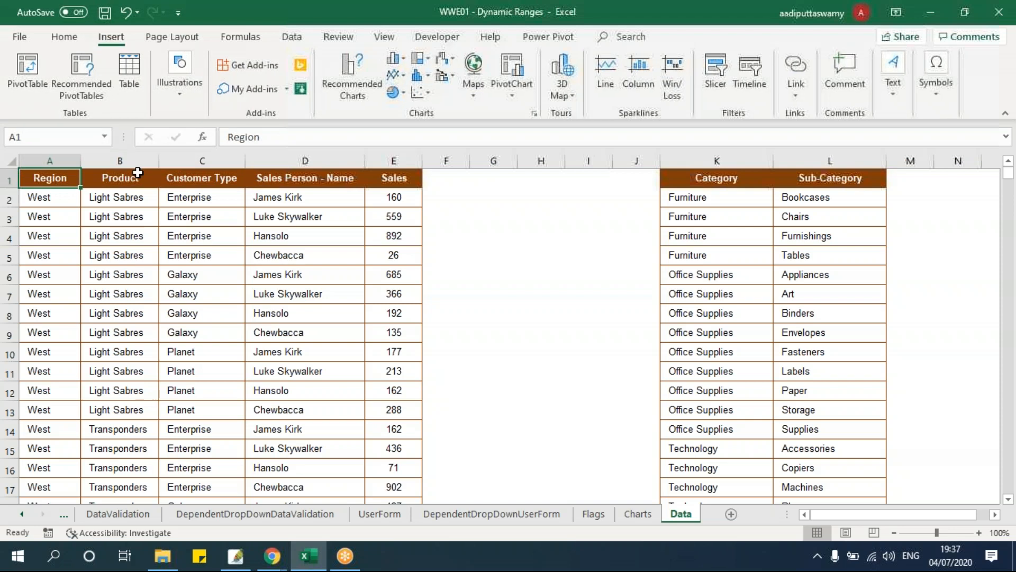
pyautogui.click(31, 83)
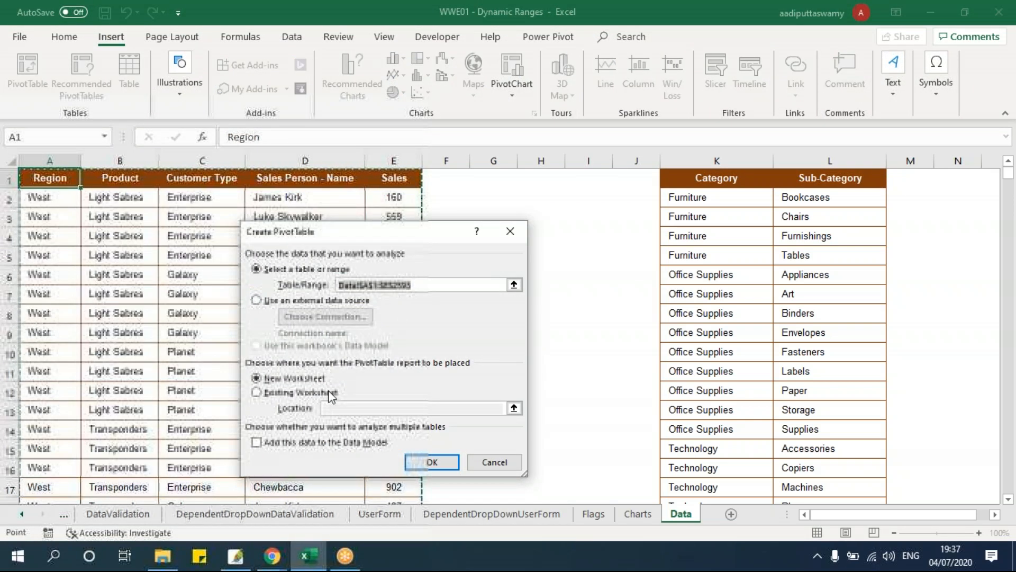
pyautogui.click(439, 287)
pyautogui.moveTo(439, 287); pyautogui.dragTo(332, 281)
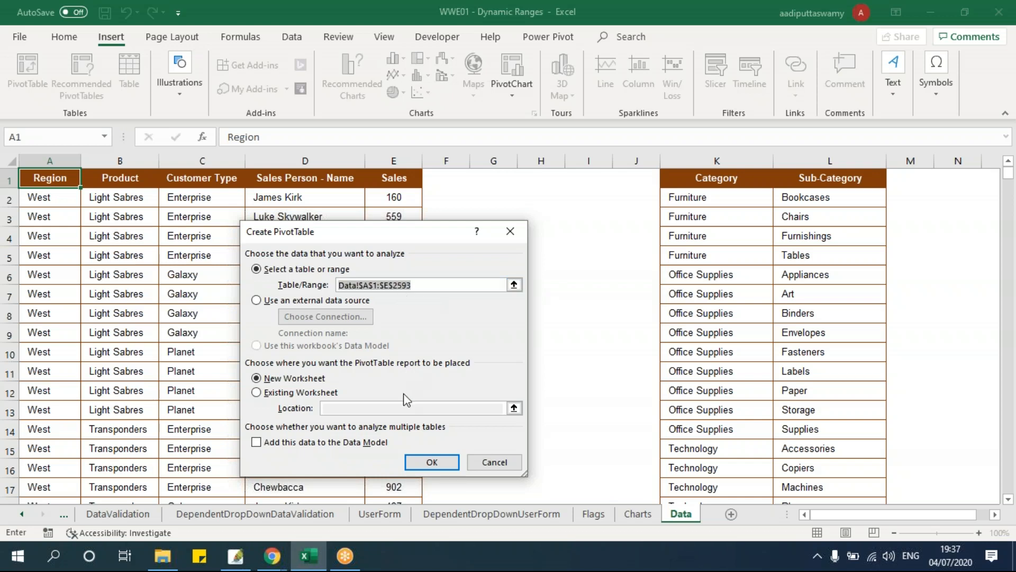
pyautogui.click(289, 392)
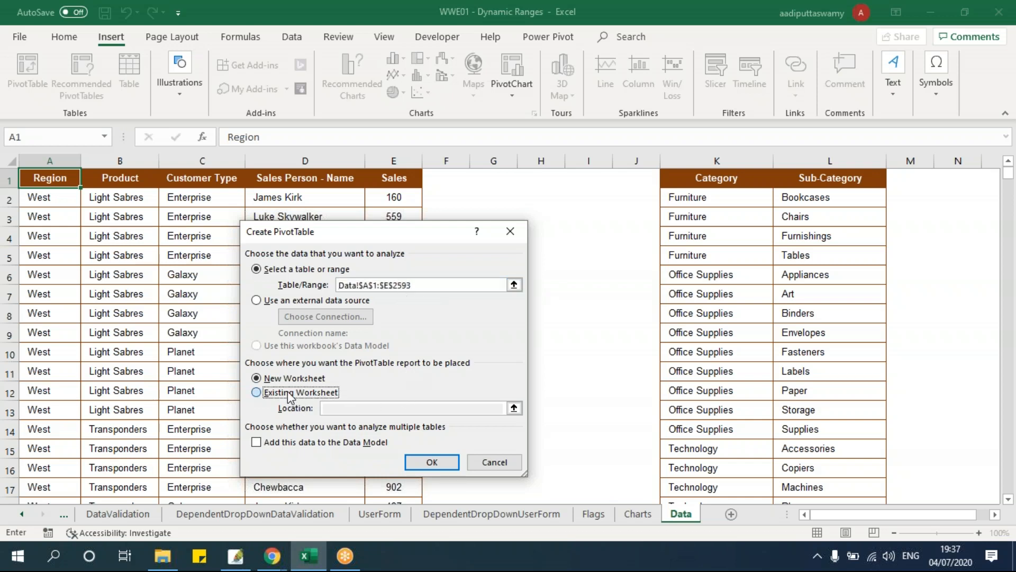
pyautogui.click(514, 408)
pyautogui.click(23, 513)
pyautogui.click(23, 514)
pyautogui.click(369, 513)
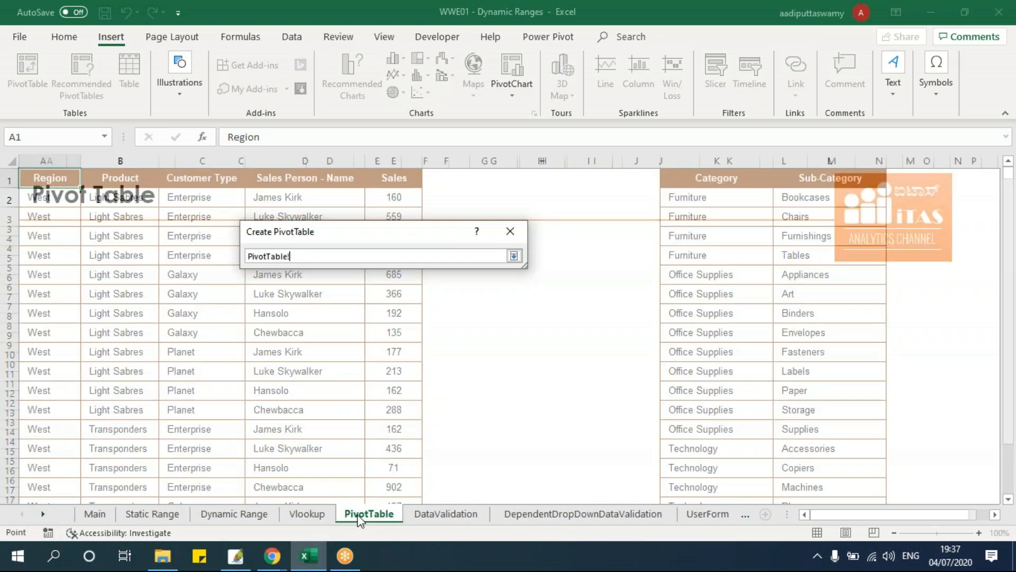
pyautogui.click(123, 262)
pyautogui.click(513, 256)
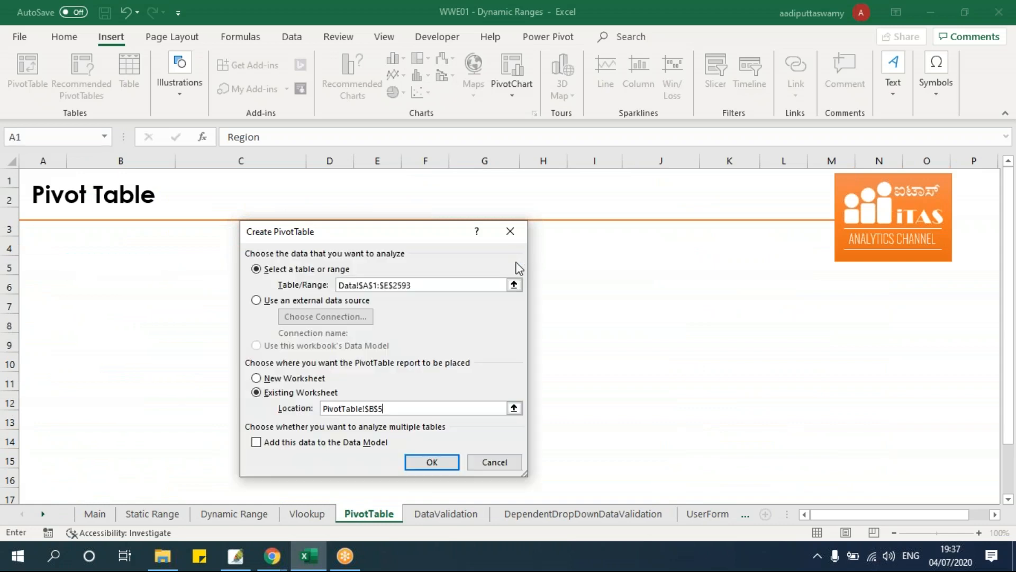
pyautogui.click(445, 464)
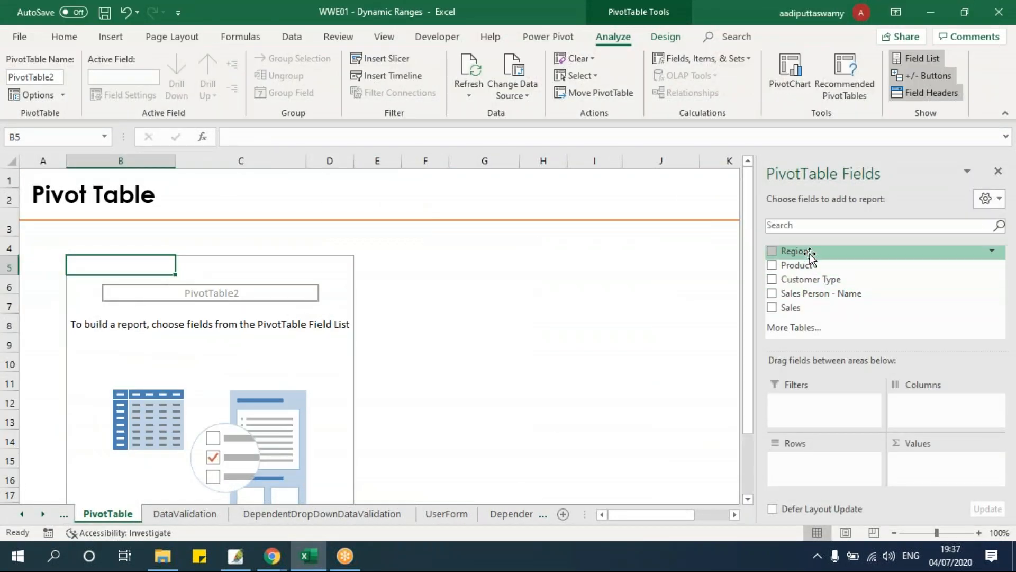
# Set the pivot table's rows to Region and its values to Sum of Sales, and hide the field list.
pyautogui.moveTo(810, 253); pyautogui.dragTo(829, 464)
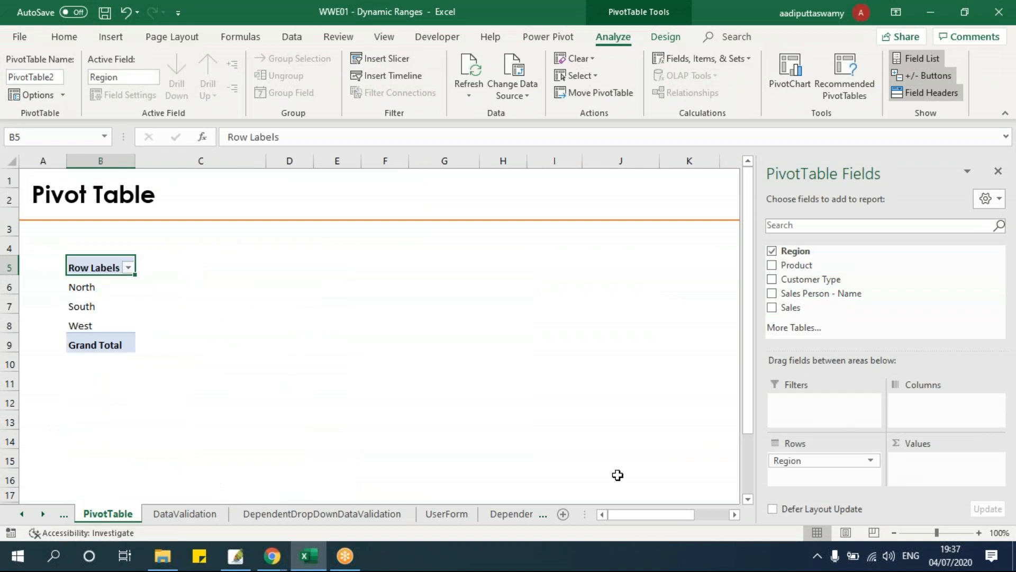
pyautogui.moveTo(803, 307); pyautogui.dragTo(918, 462)
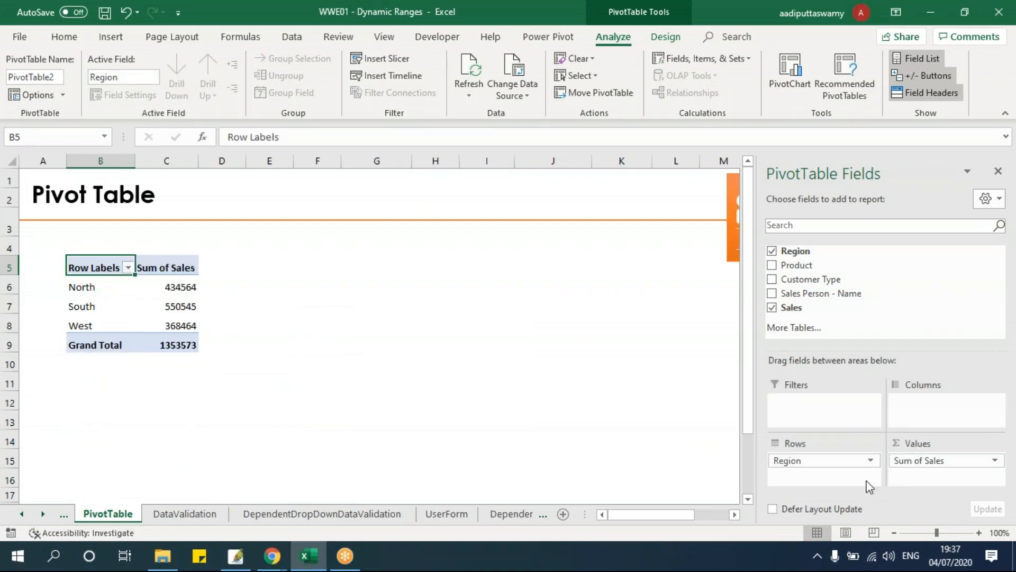
pyautogui.click(999, 171)
pyautogui.click(494, 373)
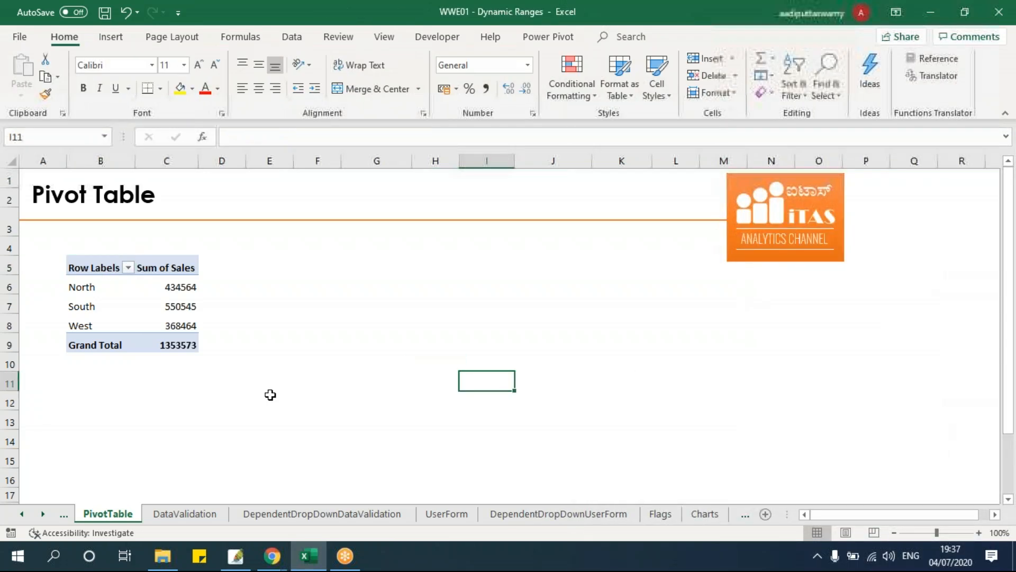
# Check the pivot table's region rows and the source range set in its Change Data Source dialog, leaving it unchanged.
pyautogui.click(96, 288)
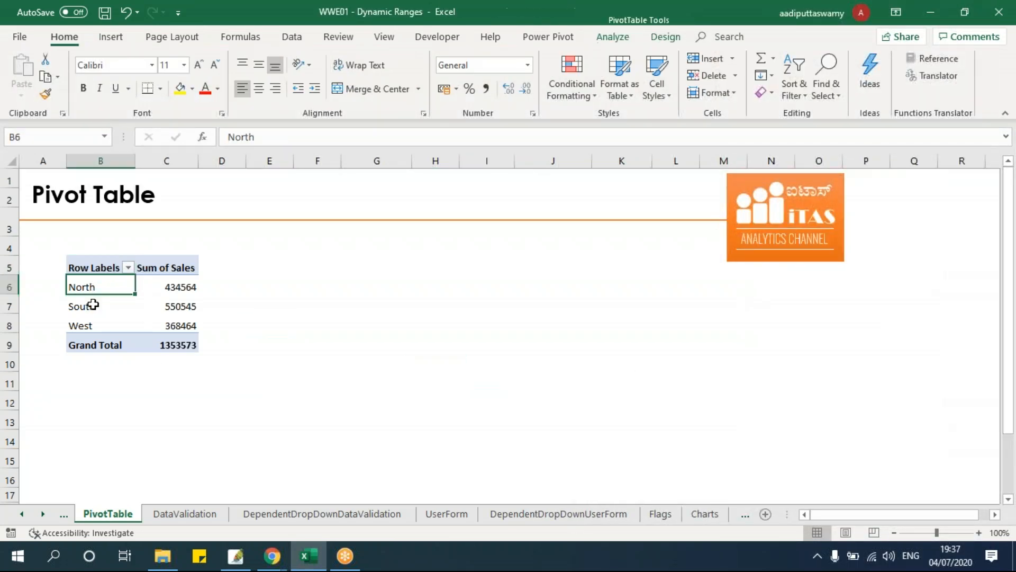
pyautogui.click(90, 305)
pyautogui.click(89, 325)
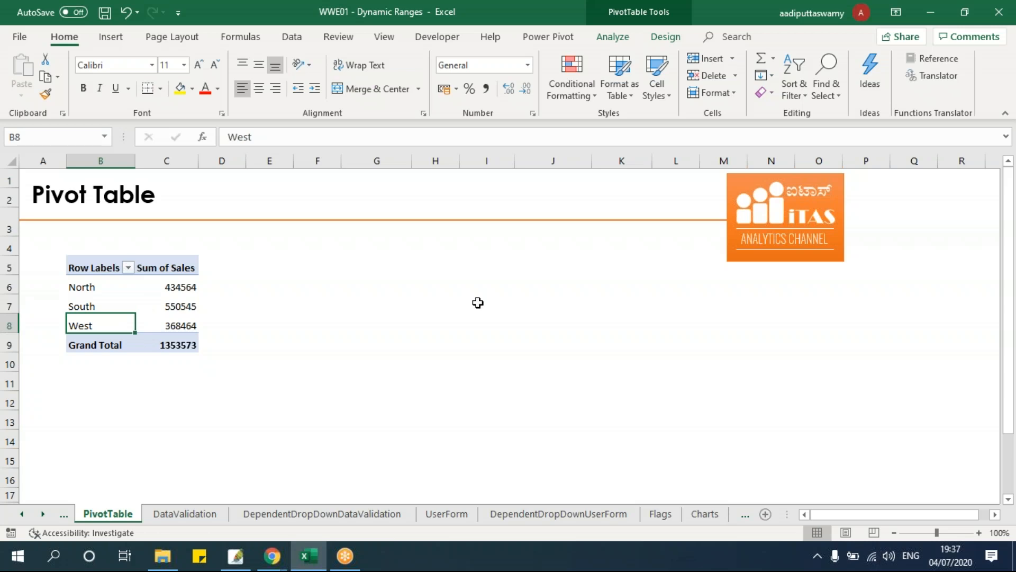
pyautogui.click(615, 40)
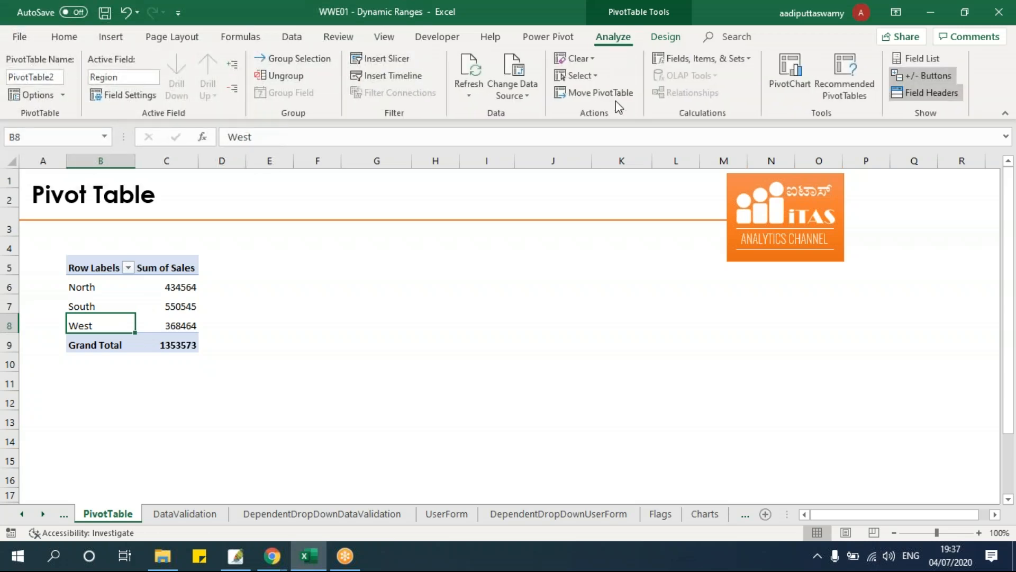
pyautogui.click(528, 94)
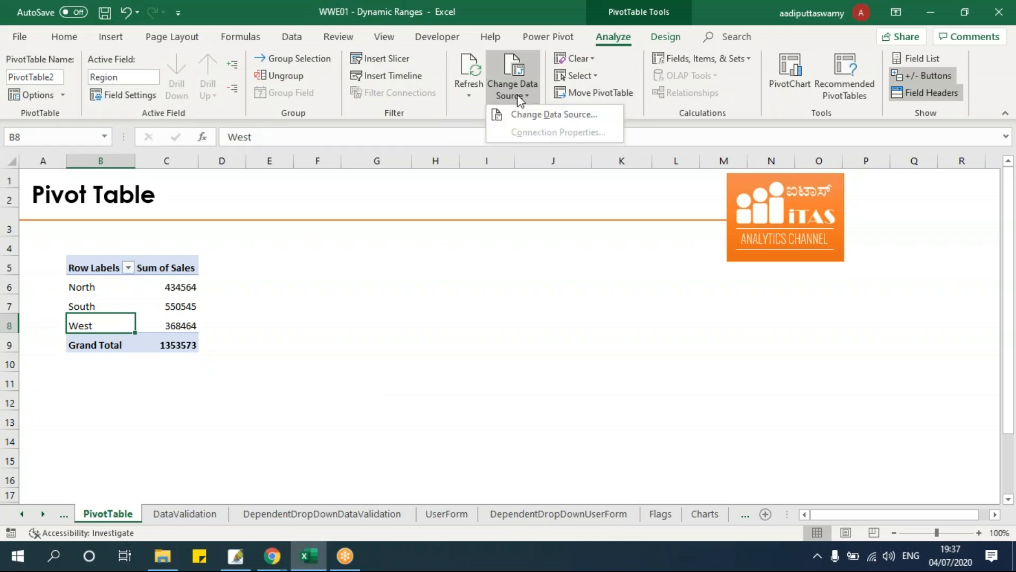
pyautogui.click(540, 115)
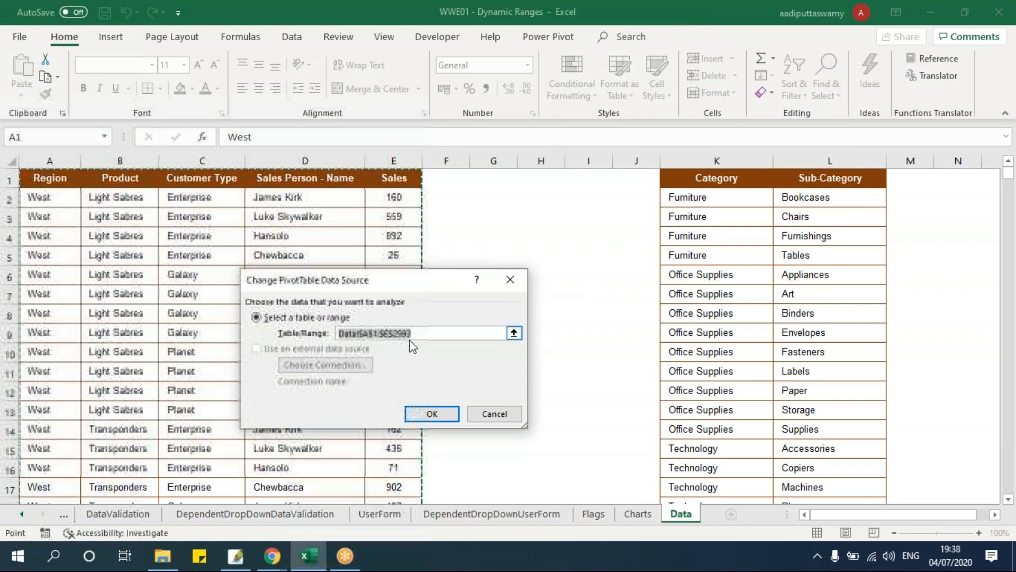
pyautogui.click(498, 414)
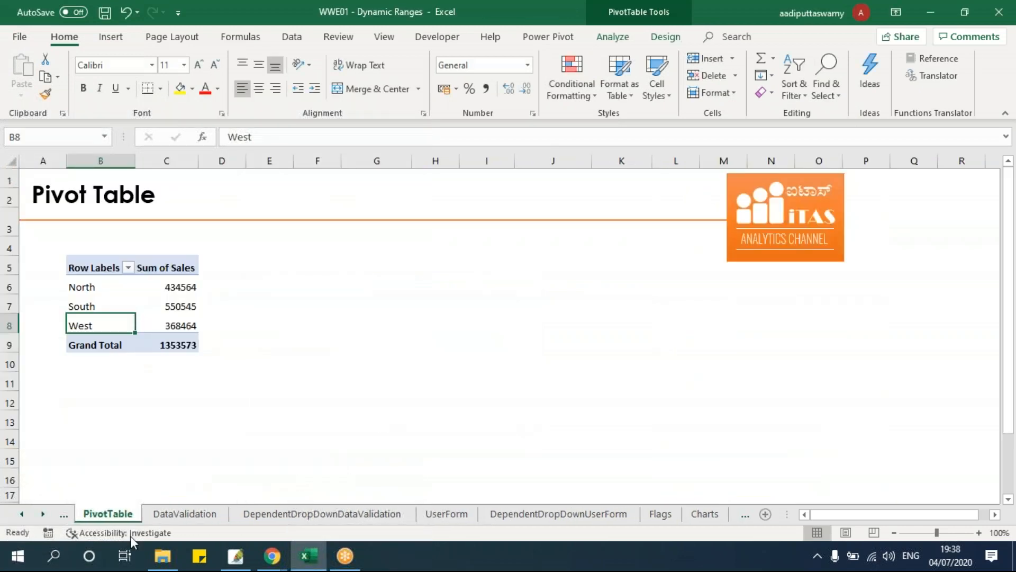
# On the Data sheet, move the East region records from K2594:O3457 back under the sales table, starting at A2594.
pyautogui.click(43, 514)
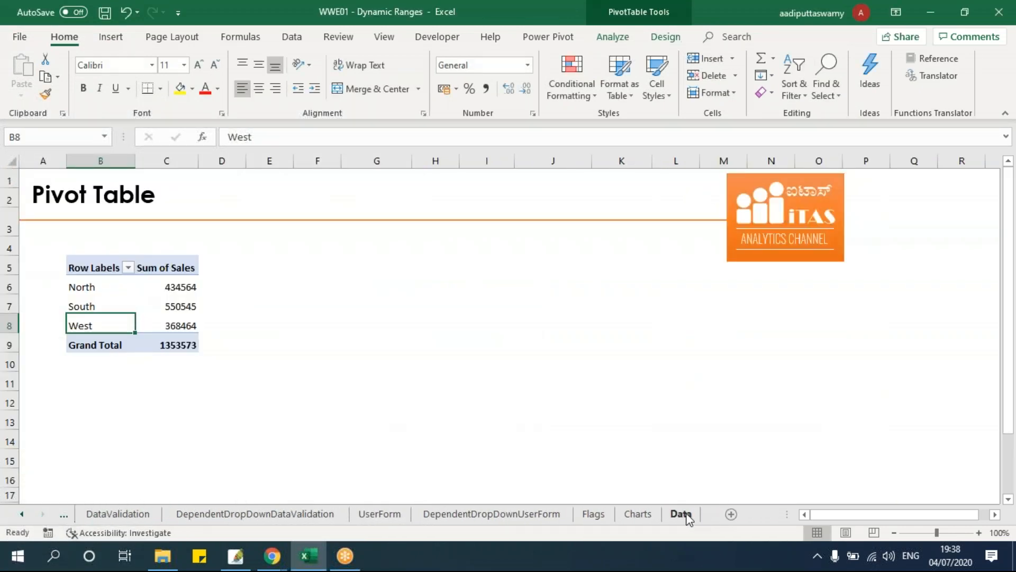
pyautogui.click(681, 514)
pyautogui.click(638, 409)
pyautogui.scroll(-12, 688, 408)
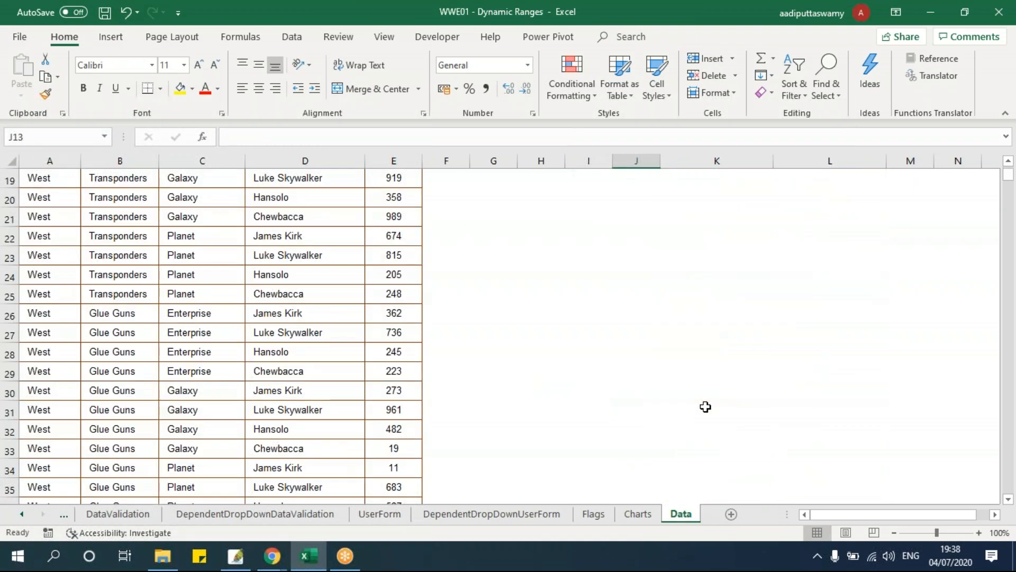
pyautogui.scroll(-6, 564, 418)
pyautogui.click(563, 419)
pyautogui.press('Right')
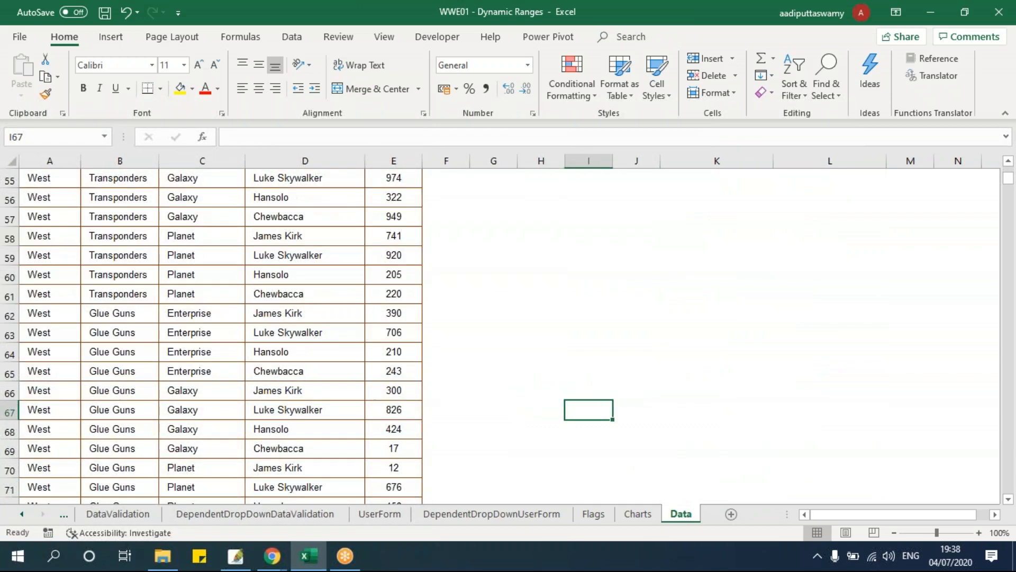
pyautogui.hotkey('ctrl', 'Down')
pyautogui.hotkey('ctrl', 'Left')
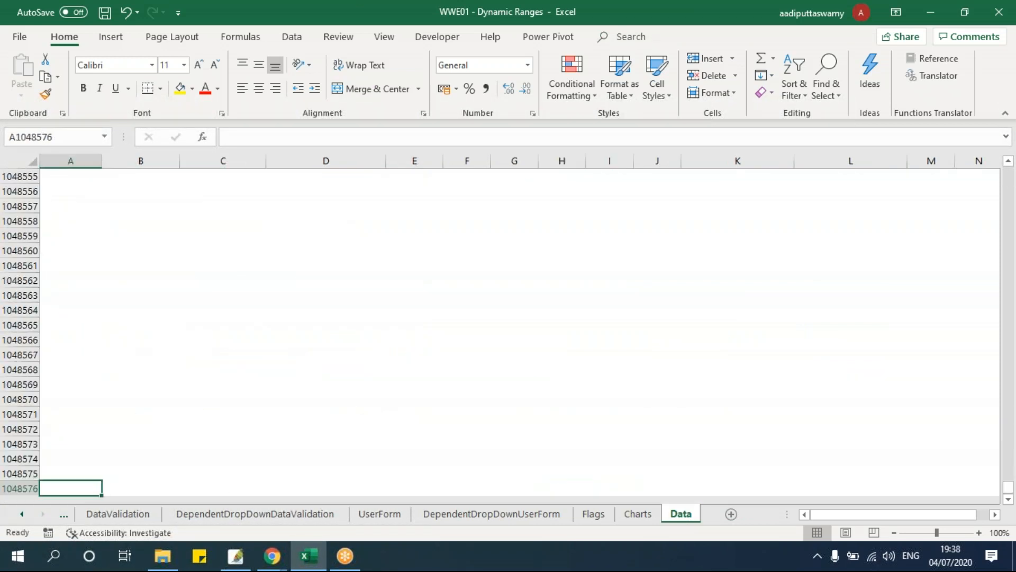
pyautogui.hotkey('ctrl', 'Home')
pyautogui.hotkey('ctrl', 'Down')
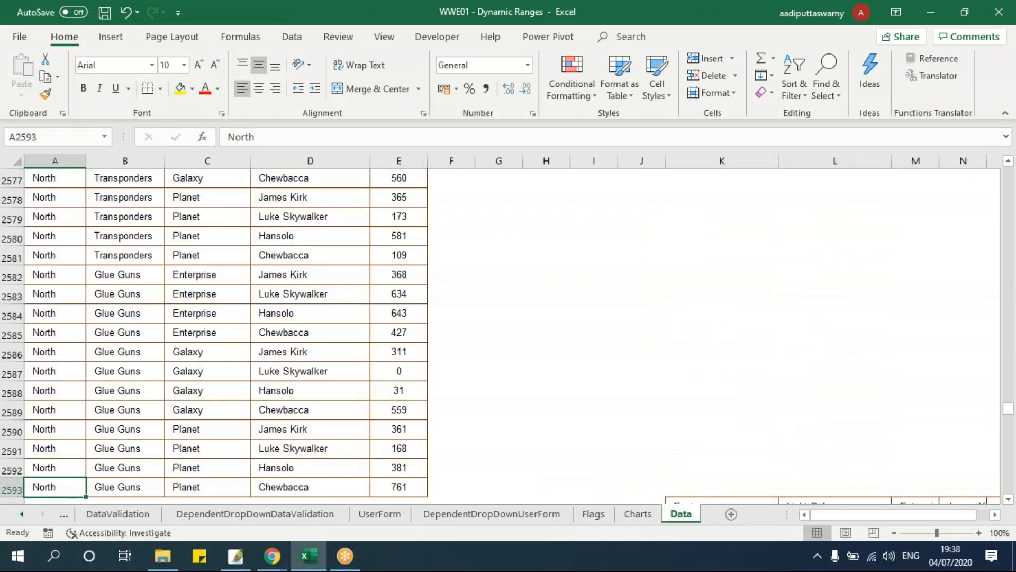
pyautogui.scroll(-4, 591, 435)
pyautogui.click(693, 276)
pyautogui.hotkey('ctrl', 'shift', 'Right')
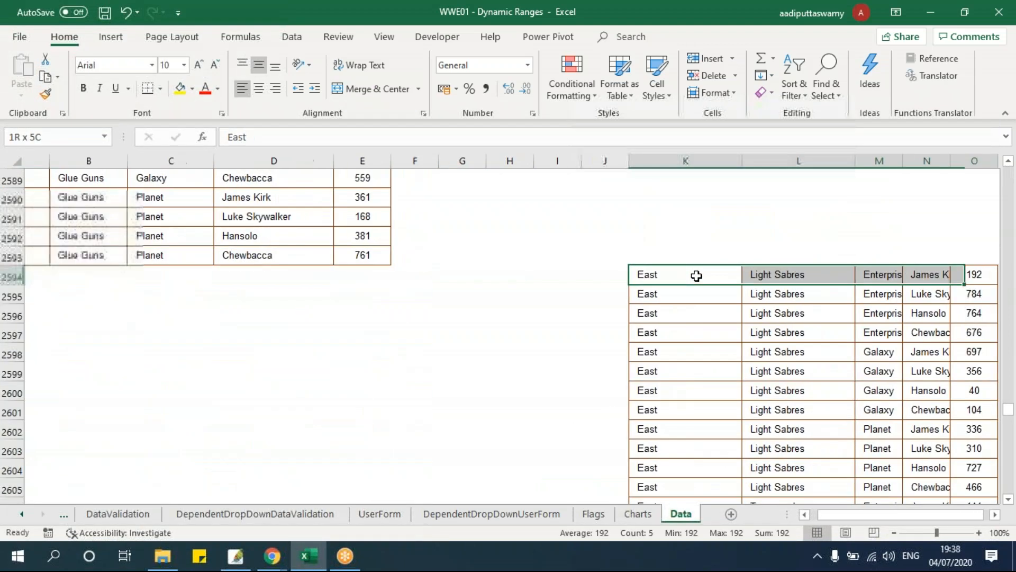
pyautogui.hotkey('ctrl', 'shift', 'Down')
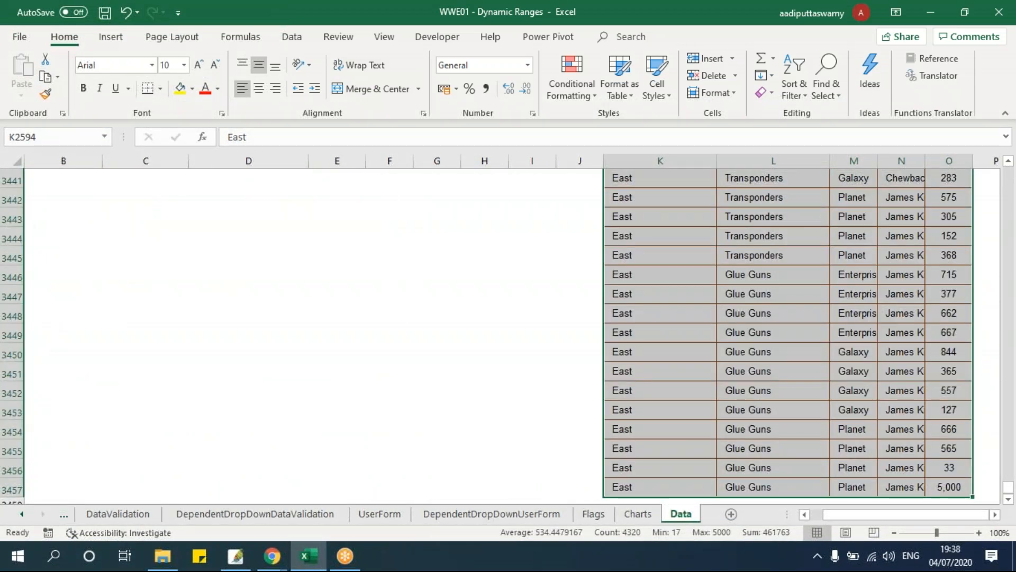
pyautogui.hotkey('ctrl', 'x')
pyautogui.press('Up')
pyautogui.press('Down')
pyautogui.press('Left')
pyautogui.press('Left')
pyautogui.press('Left')
pyautogui.press('Left')
pyautogui.press('Left')
pyautogui.press('Left')
pyautogui.press('Left')
pyautogui.press('Left')
pyautogui.press('Left')
pyautogui.press('Left')
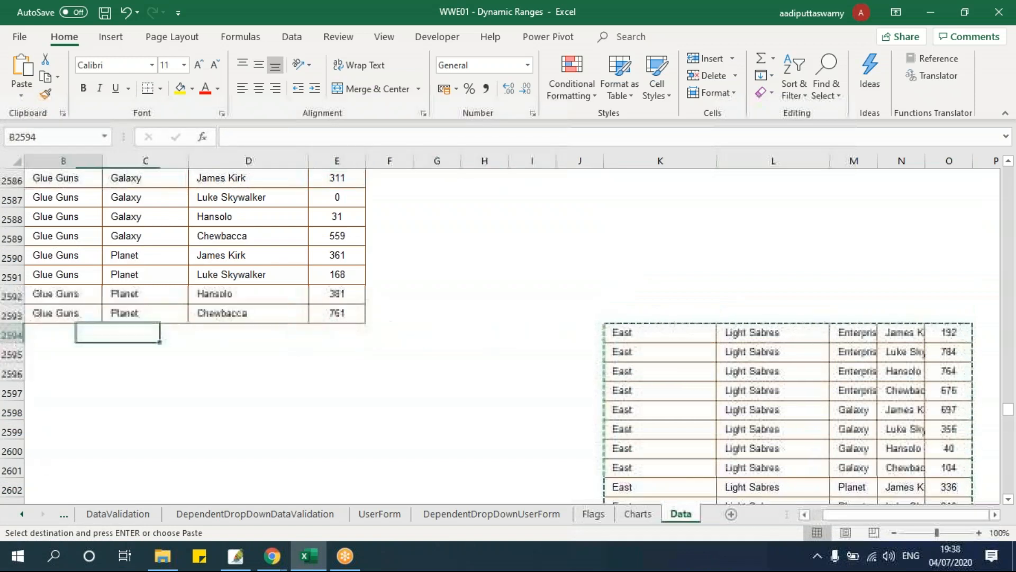
pyautogui.hotkey('ctrl', 'v')
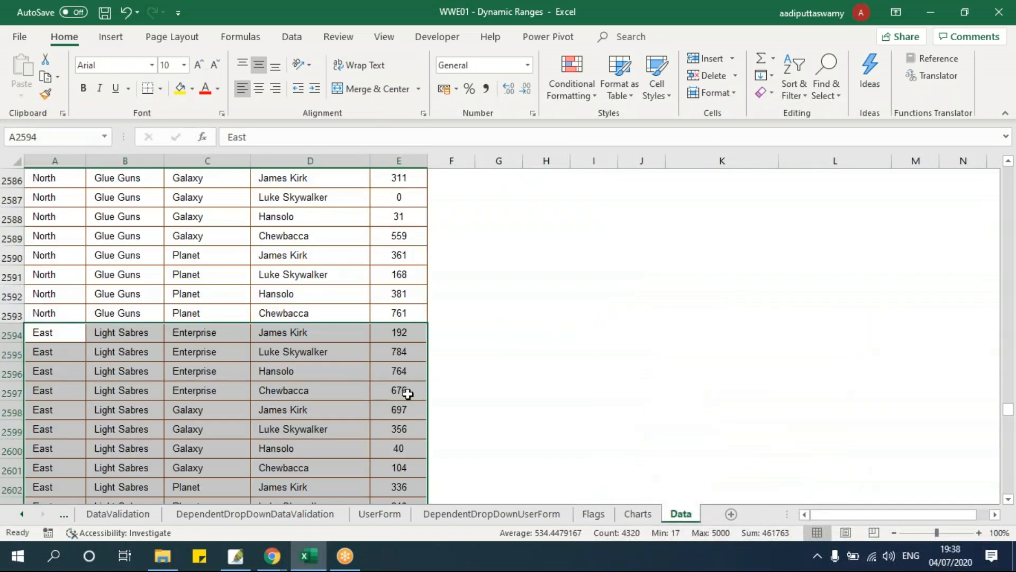
# Return to the PivotTable sheet and refresh the pivot table.
pyautogui.click(21, 513)
pyautogui.click(21, 513)
pyautogui.click(22, 513)
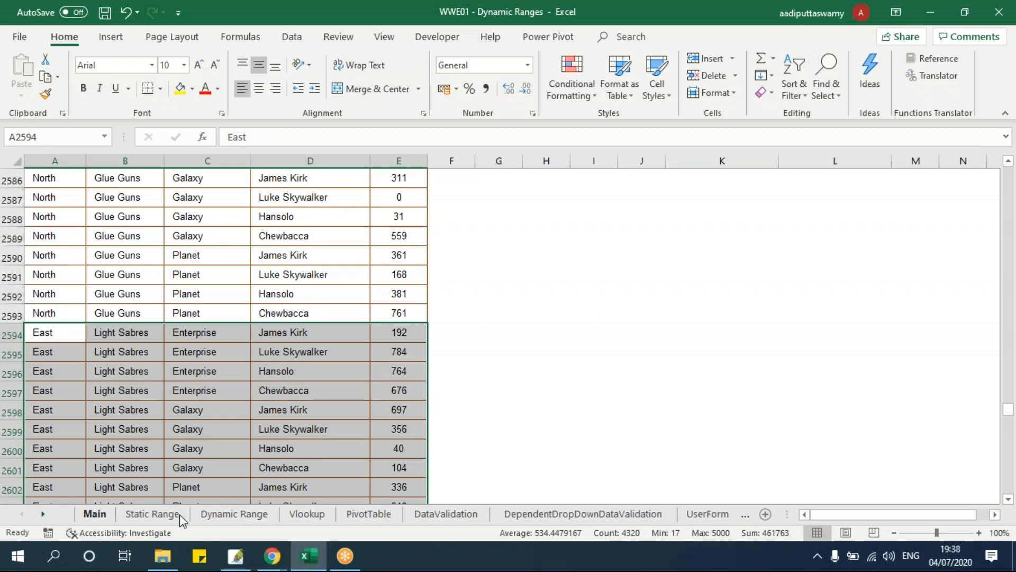
pyautogui.click(369, 513)
pyautogui.rightClick(181, 313)
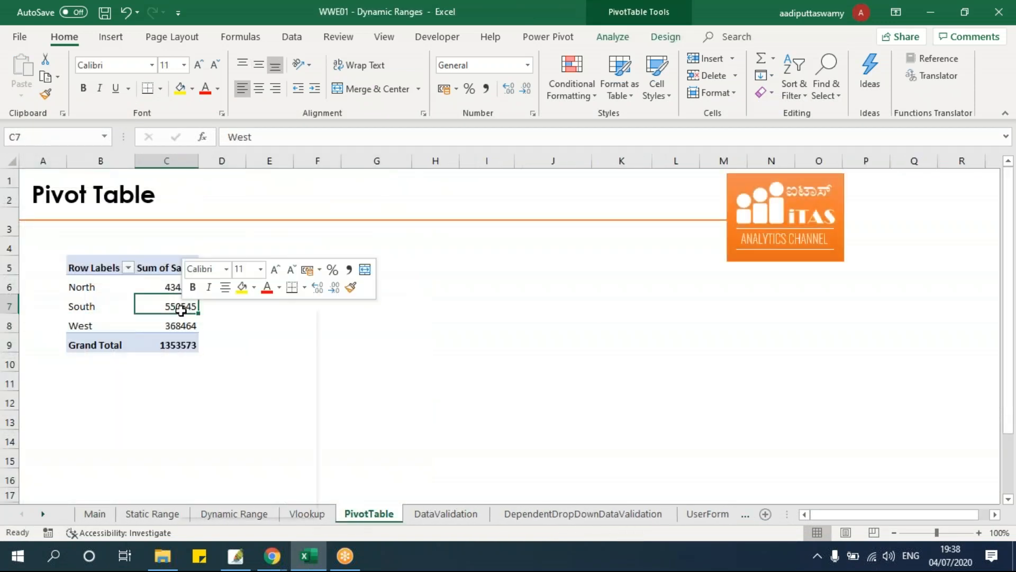
pyautogui.click(236, 375)
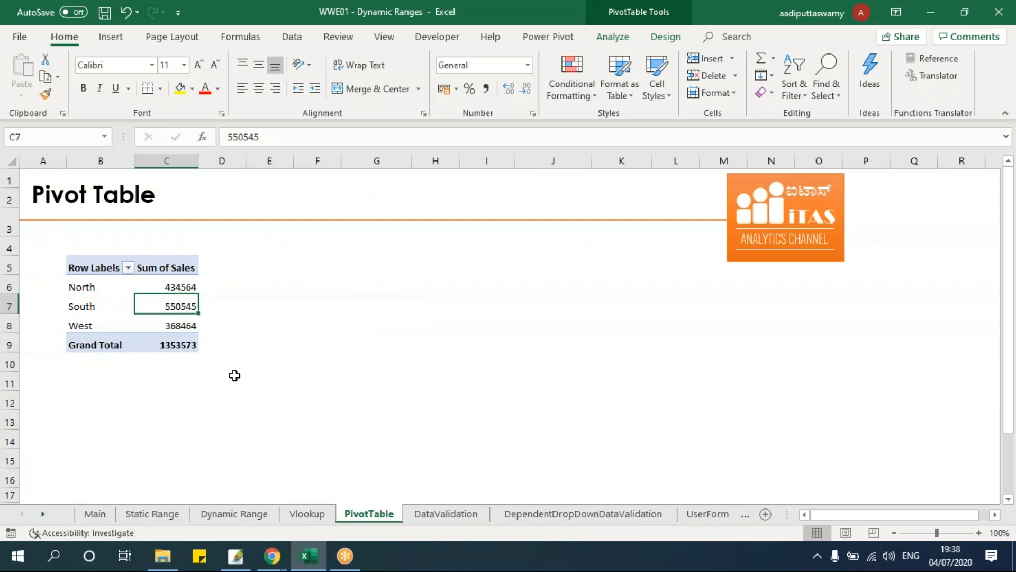
# Inspect the refreshed pivot table's source range in the Change Data Source dialog and keep it as it is.
pyautogui.click(609, 40)
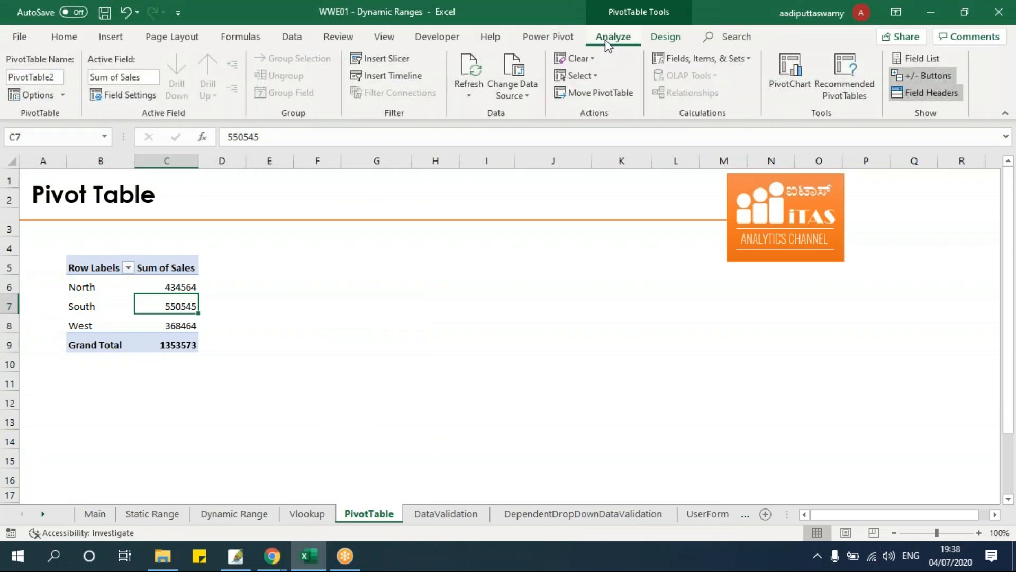
pyautogui.click(531, 97)
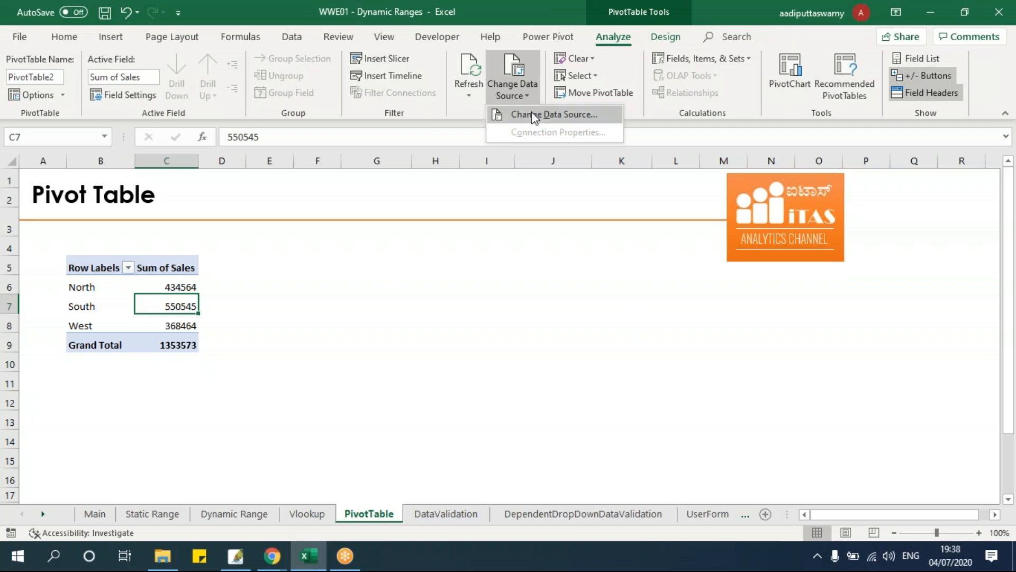
pyautogui.click(532, 113)
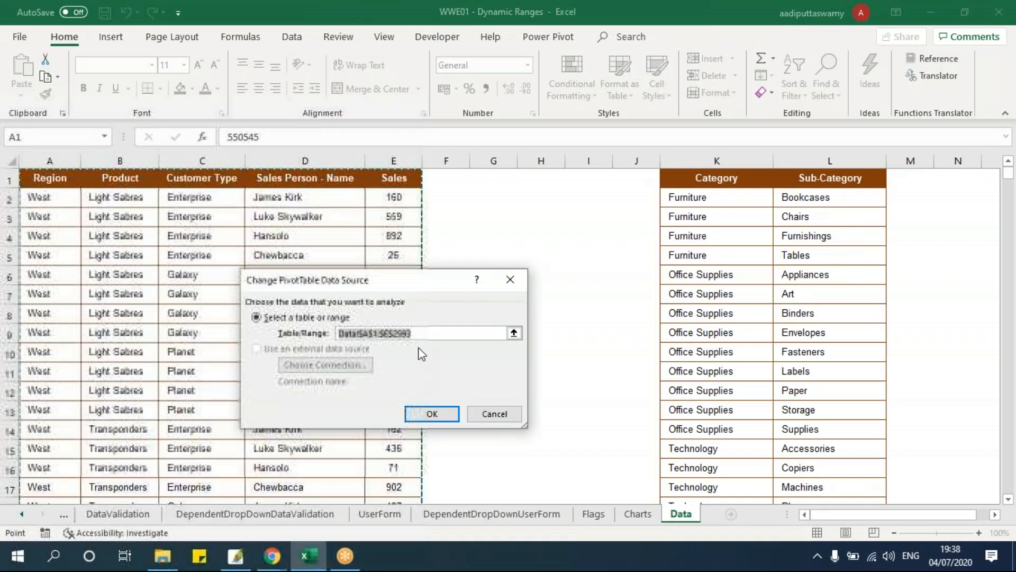
pyautogui.moveTo(438, 334); pyautogui.dragTo(321, 336)
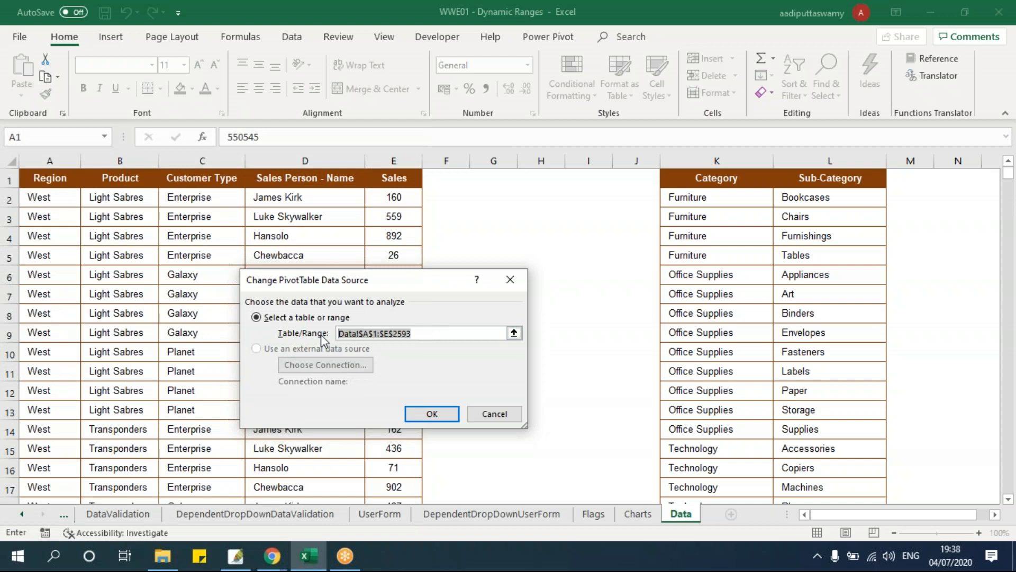
pyautogui.press('Return')
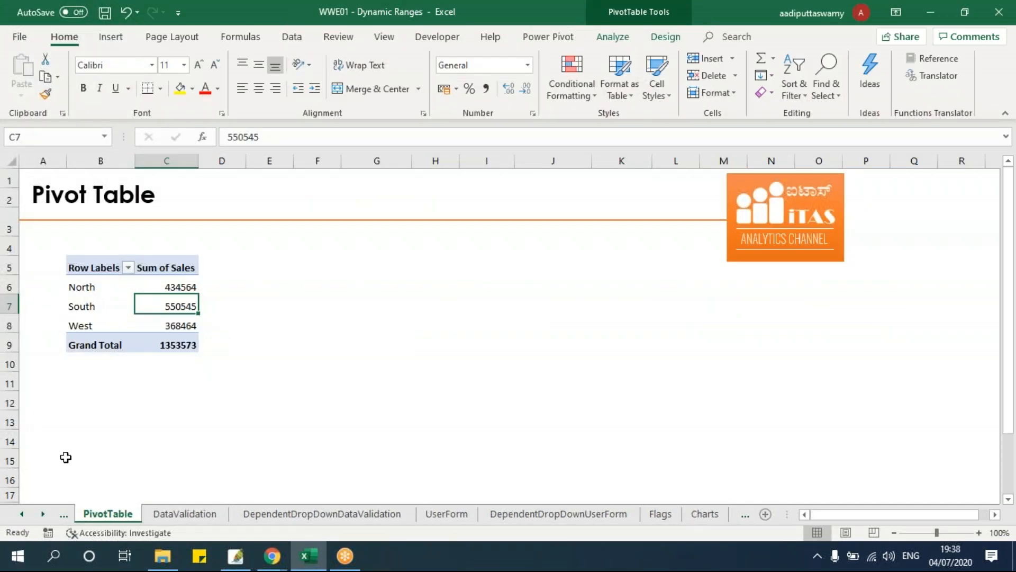
# On the Data sheet, enter =COUNTA(A:A) in G2 to count the filled rows of the sales table.
pyautogui.click(43, 519)
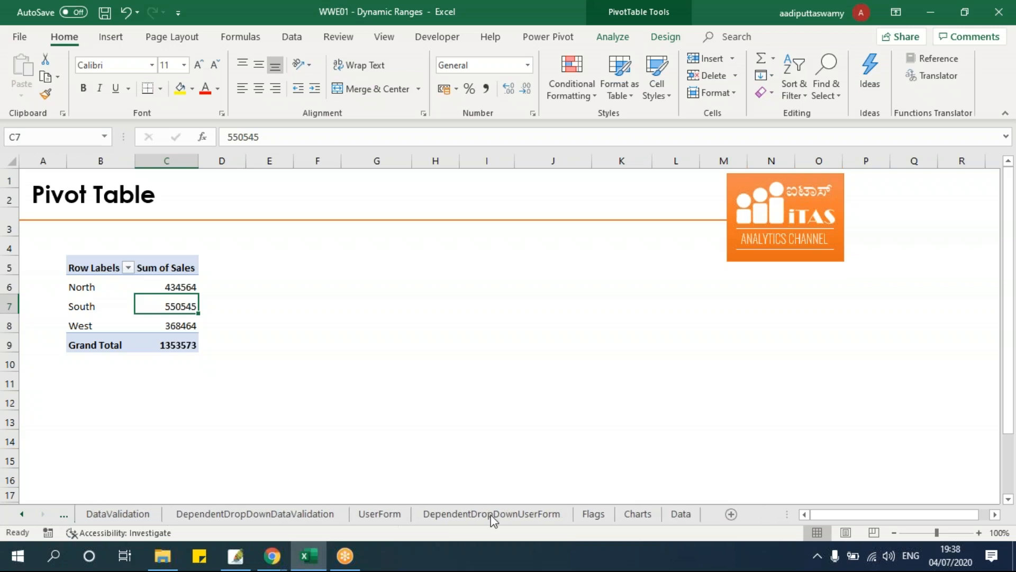
pyautogui.click(681, 513)
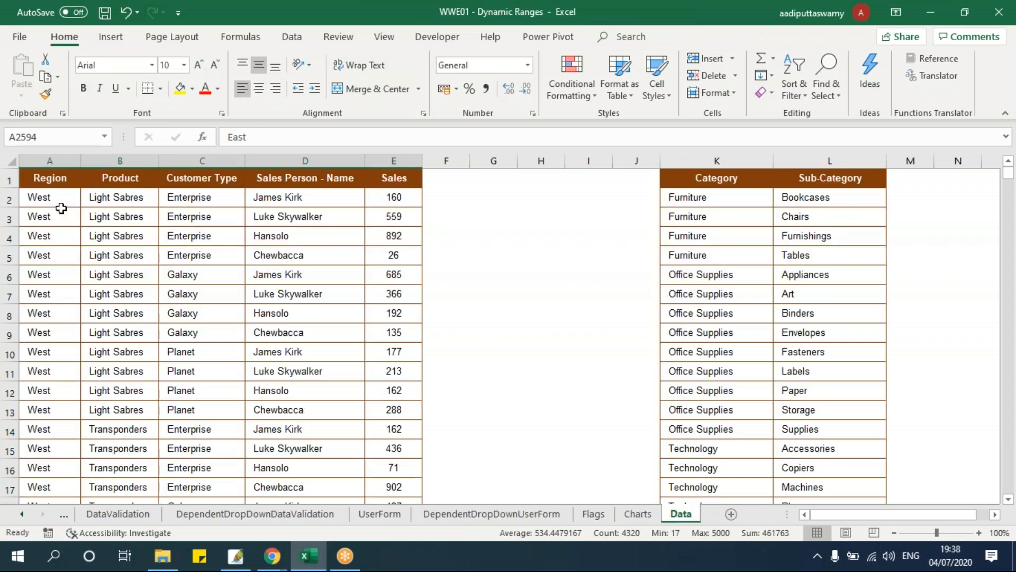
pyautogui.moveTo(40, 178); pyautogui.dragTo(381, 393)
pyautogui.click(303, 336)
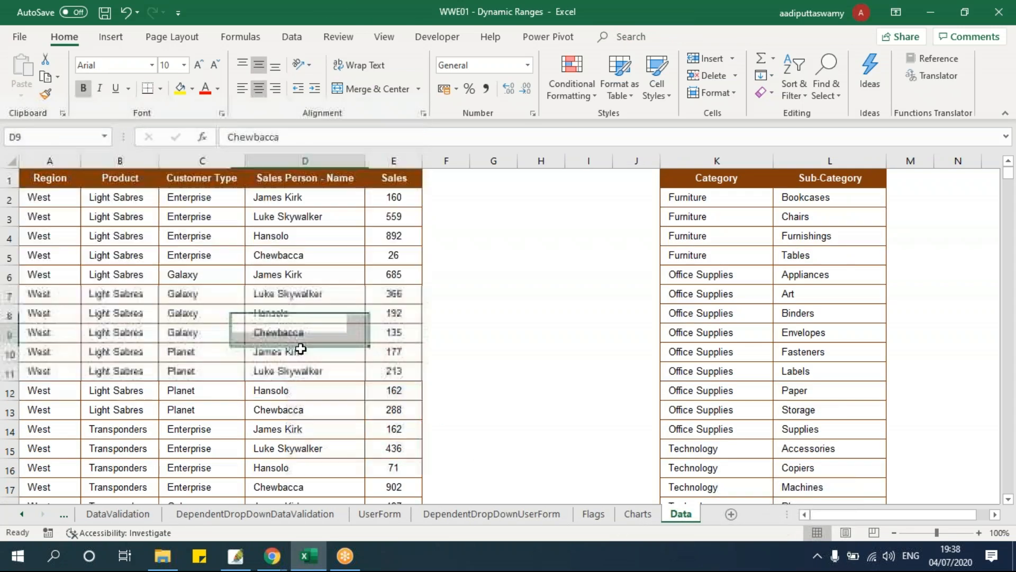
pyautogui.click(498, 197)
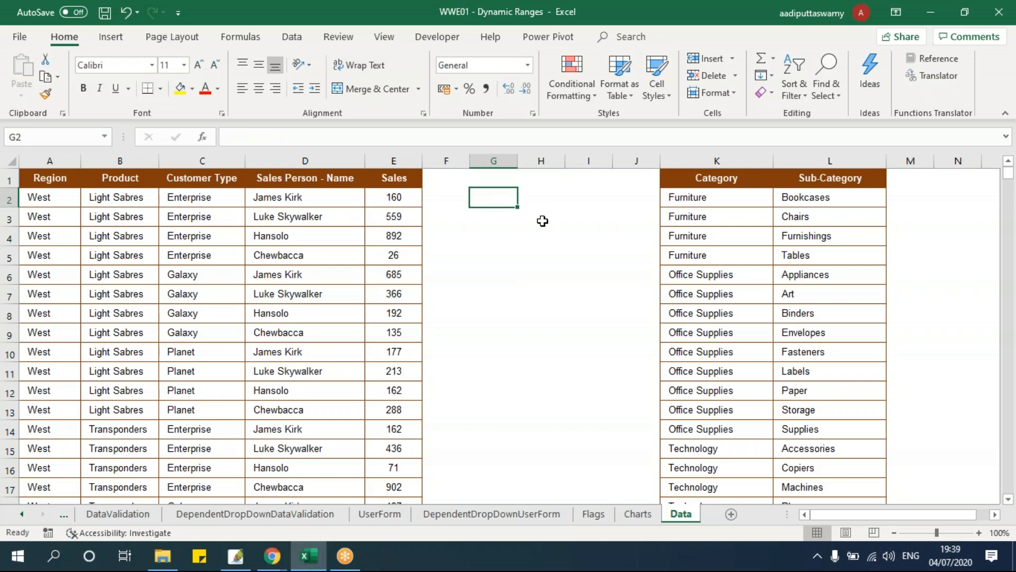
pyautogui.write('=counta')
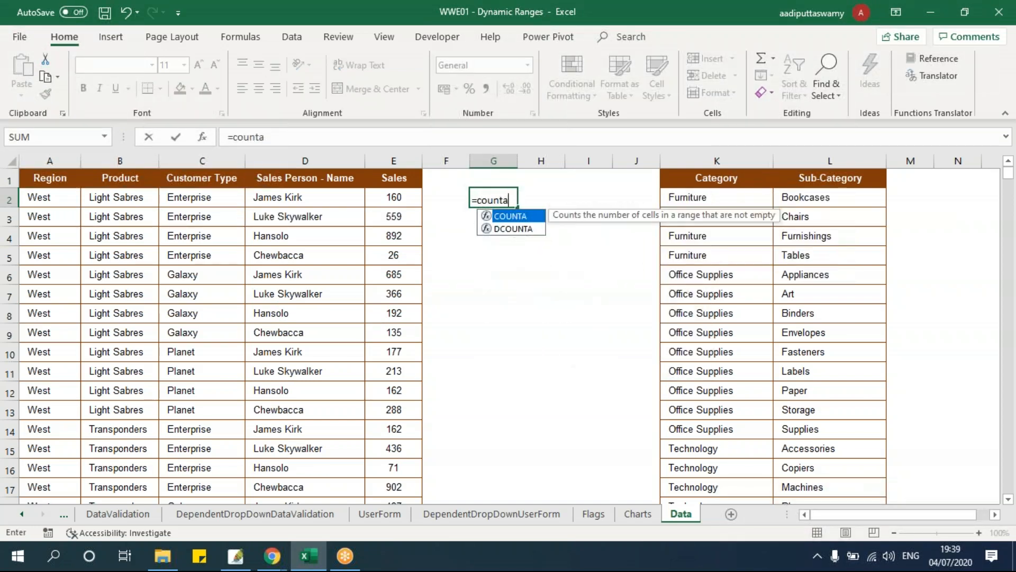
pyautogui.press('Tab')
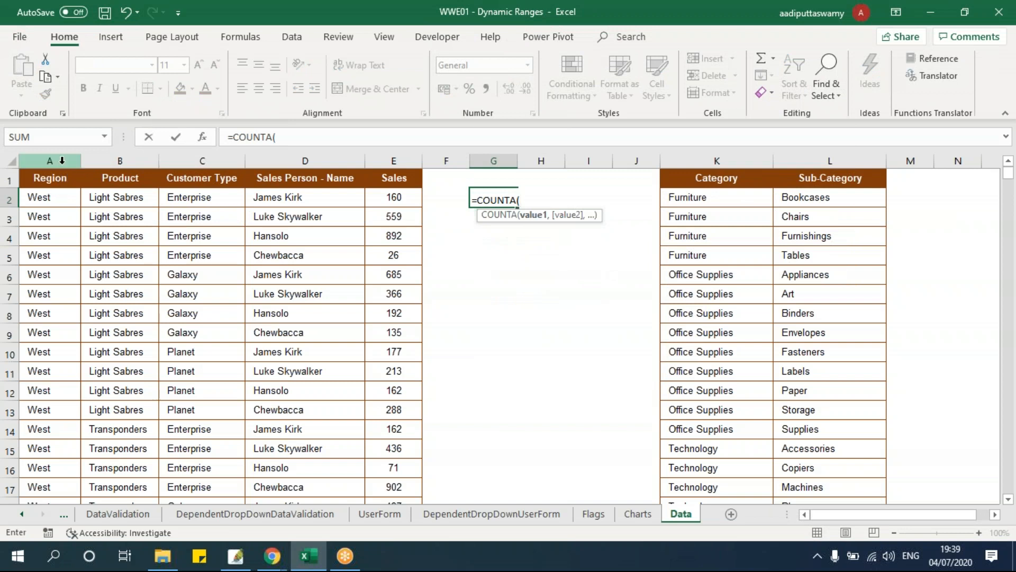
pyautogui.click(50, 160)
pyautogui.write(')')
pyautogui.press('Return')
pyautogui.press('Up')
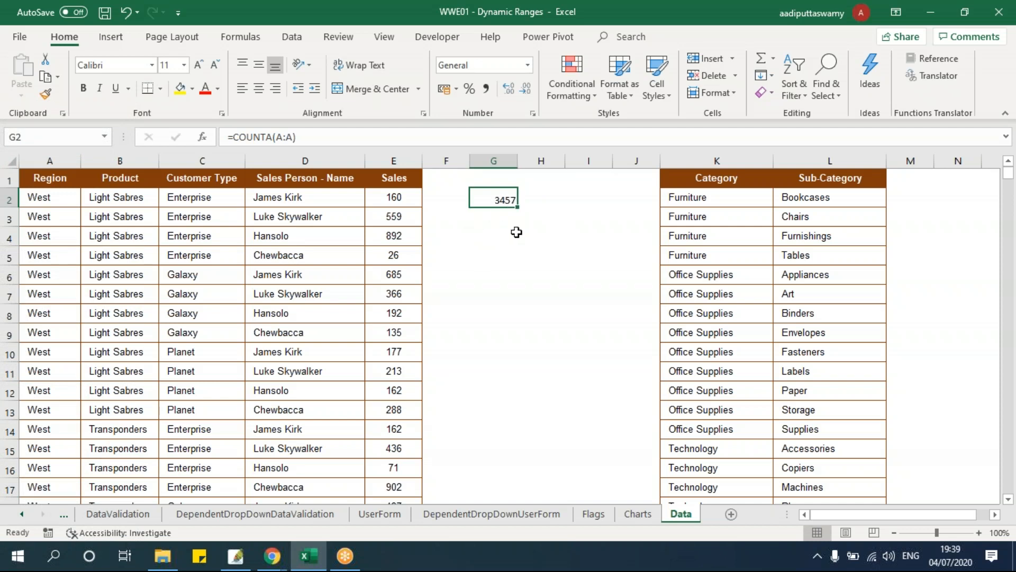
# Start a new defined name called rngPivotTable for the sales table that begins at A1 on the Data sheet.
pyautogui.click(53, 180)
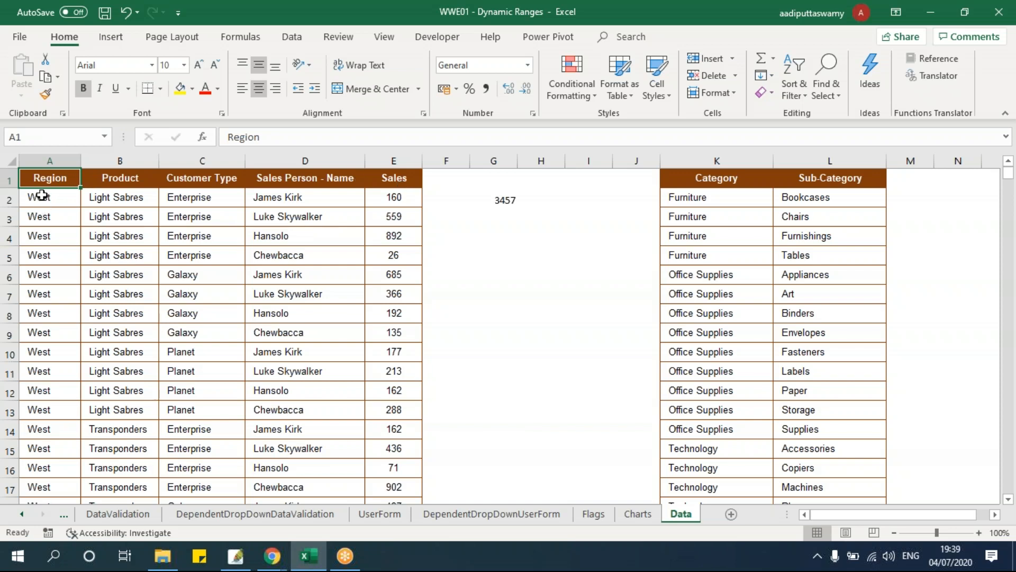
pyautogui.moveTo(50, 179); pyautogui.dragTo(385, 178)
pyautogui.click(63, 175)
pyautogui.click(241, 37)
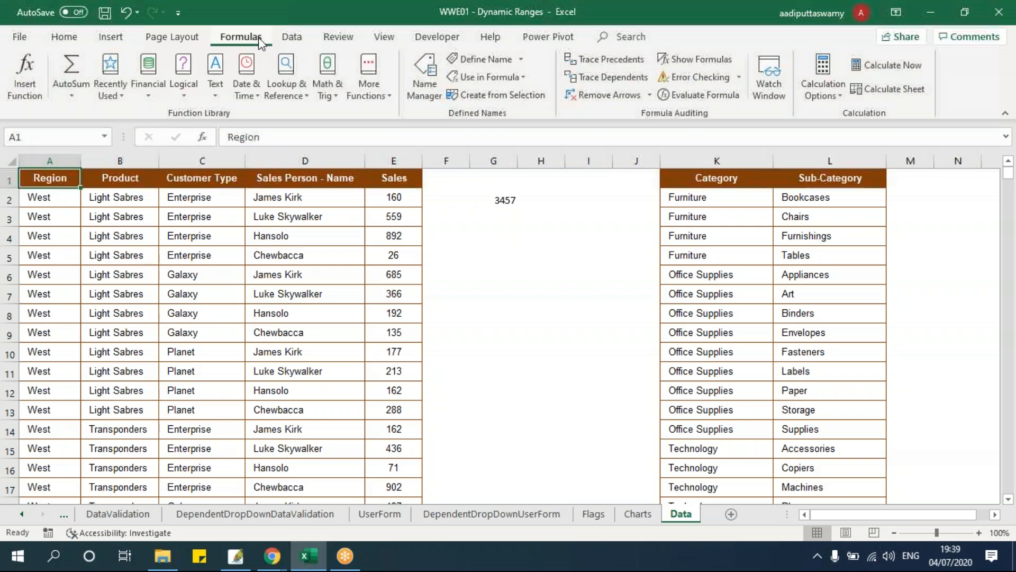
pyautogui.click(436, 89)
pyautogui.moveTo(388, 200); pyautogui.dragTo(556, 157)
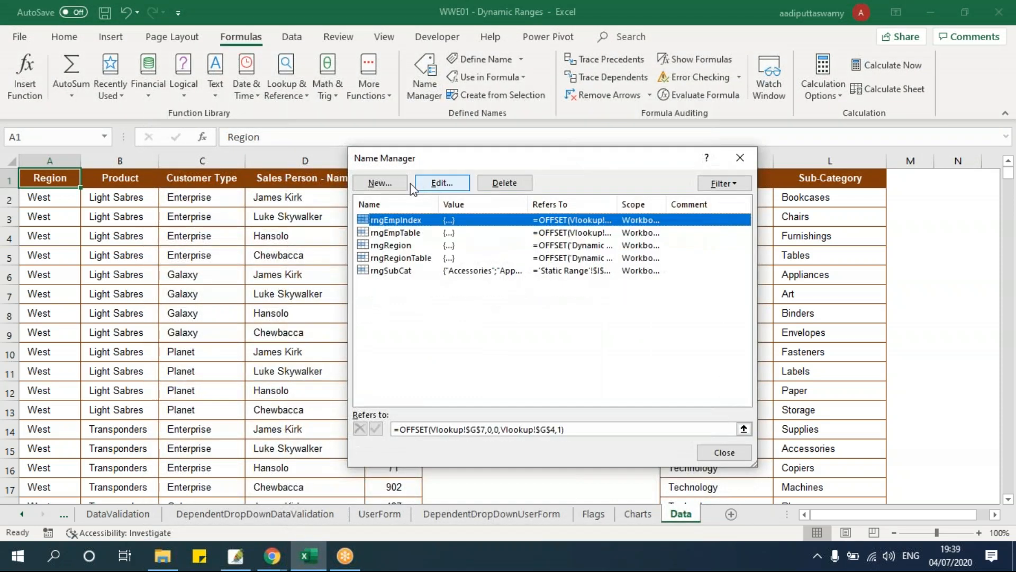
pyautogui.click(385, 184)
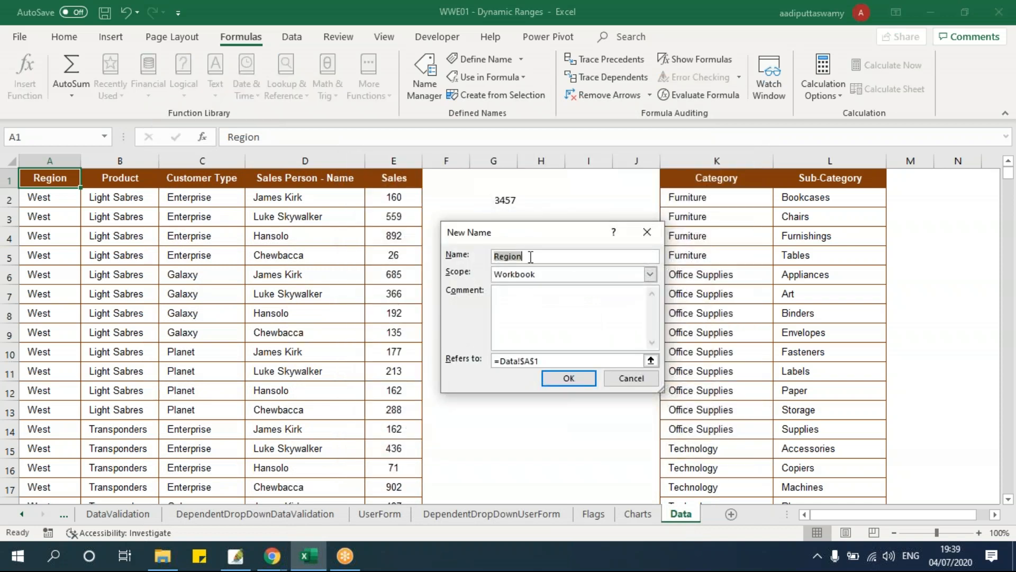
pyautogui.write('rngPivotTable')
# Make rngPivotTable refer to =OFFSET(Data!$A$1,0,0,Data!$G$2,5) and save the new name.
pyautogui.moveTo(552, 363); pyautogui.dragTo(456, 360)
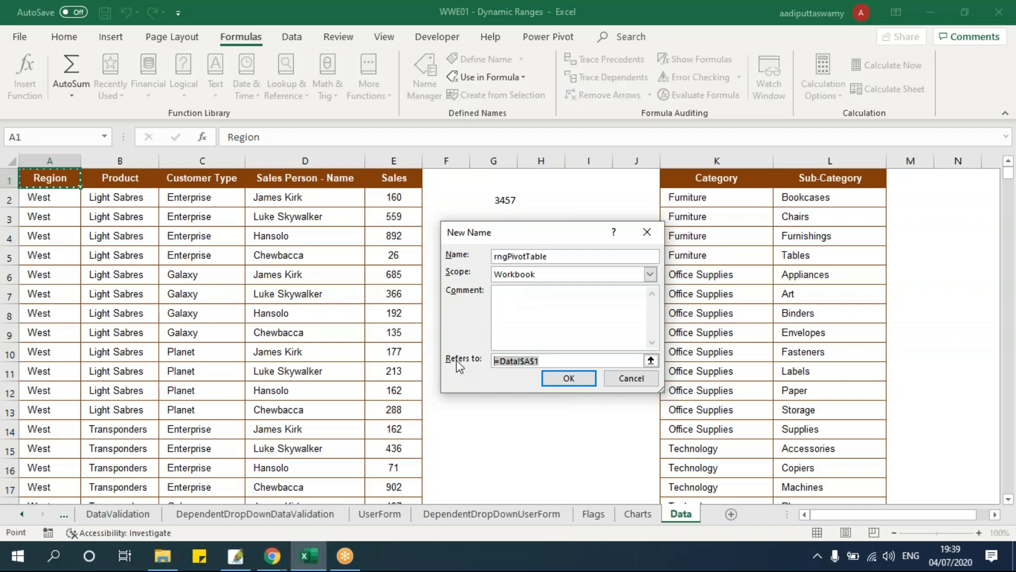
pyautogui.write('=offset(')
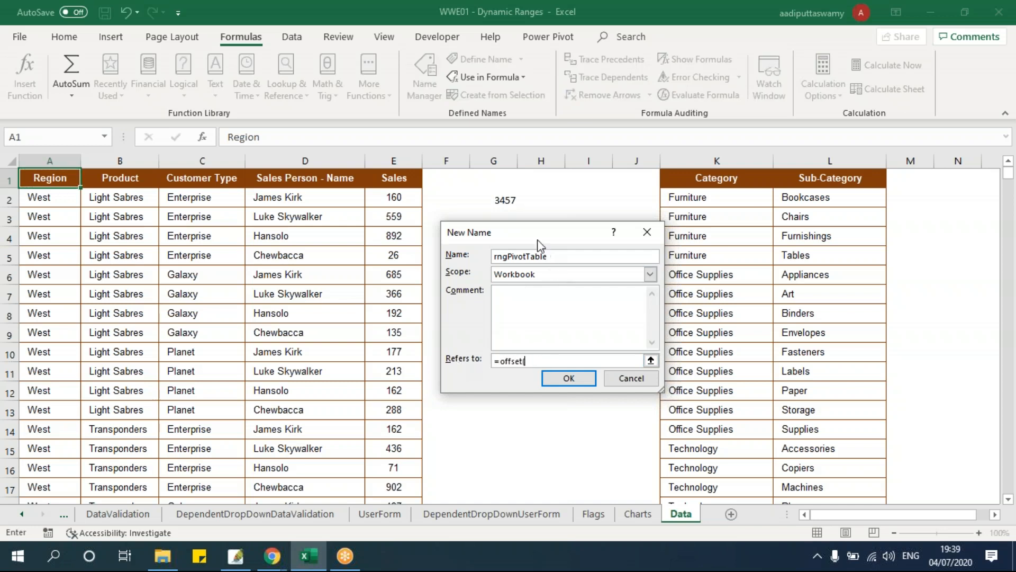
pyautogui.moveTo(546, 233); pyautogui.dragTo(725, 206)
pyautogui.click(58, 178)
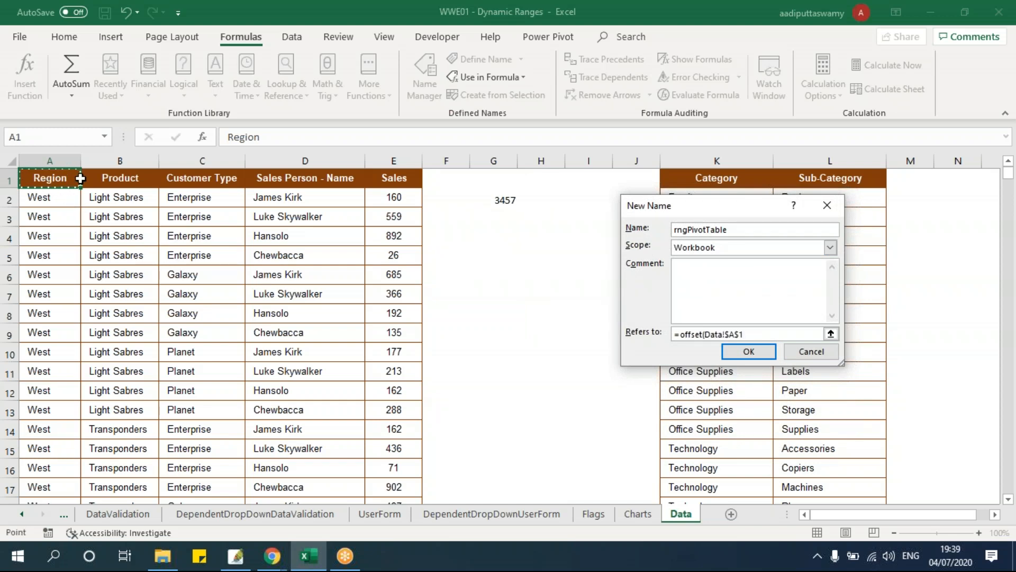
pyautogui.write(',0,0,')
pyautogui.click(502, 199)
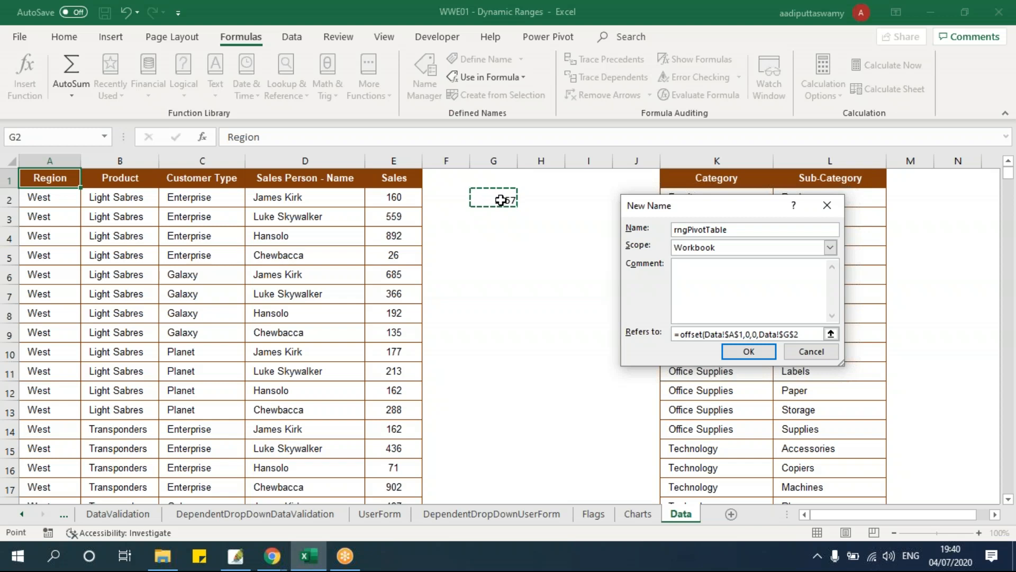
pyautogui.write(',5')
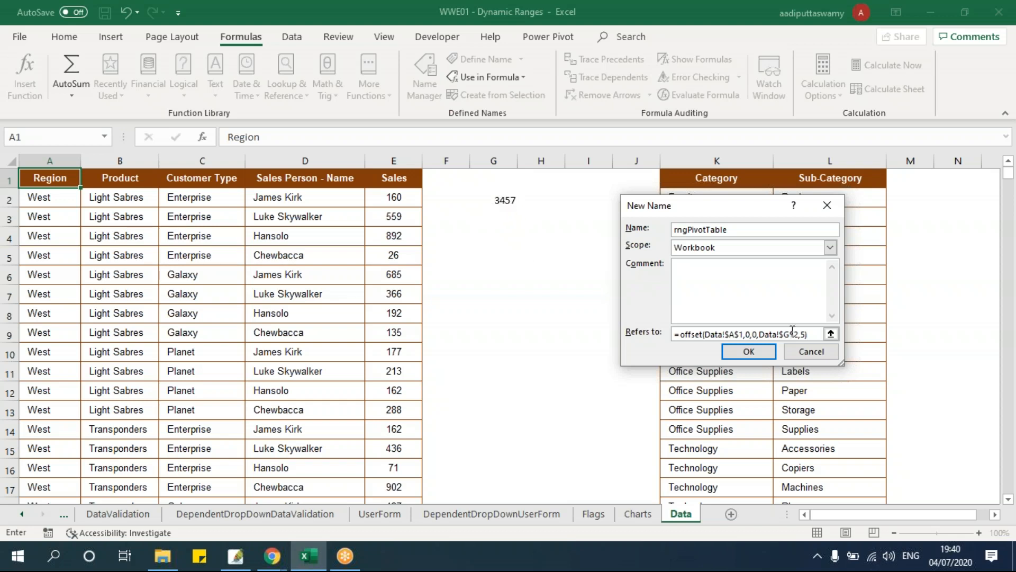
pyautogui.click(748, 351)
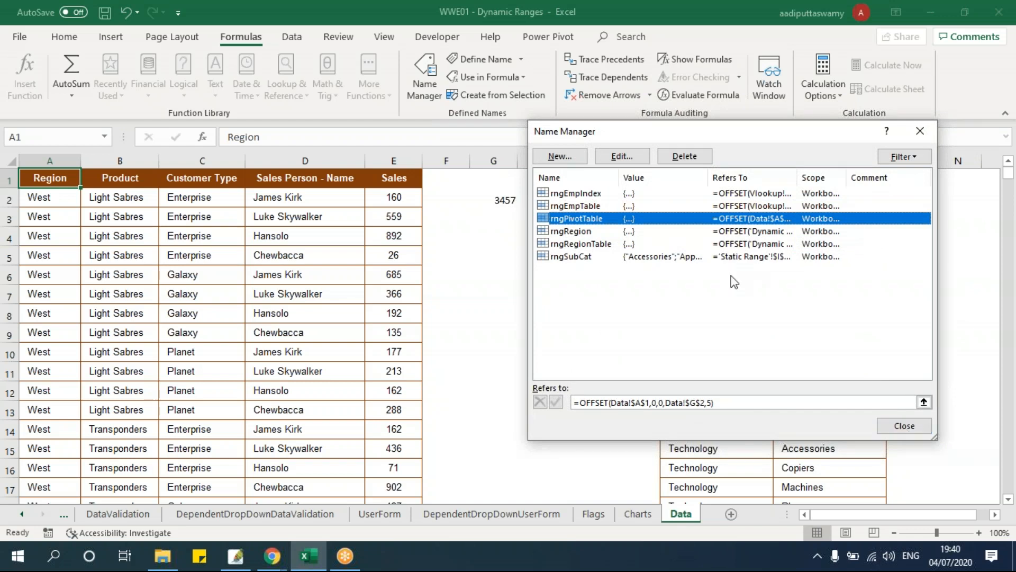
# Copy the name rngPivotTable from its definition and close the Name Manager.
pyautogui.doubleClick(600, 222)
pyautogui.click(753, 231)
pyautogui.moveTo(616, 239); pyautogui.dragTo(615, 226)
pyautogui.hotkey('ctrl', 'c')
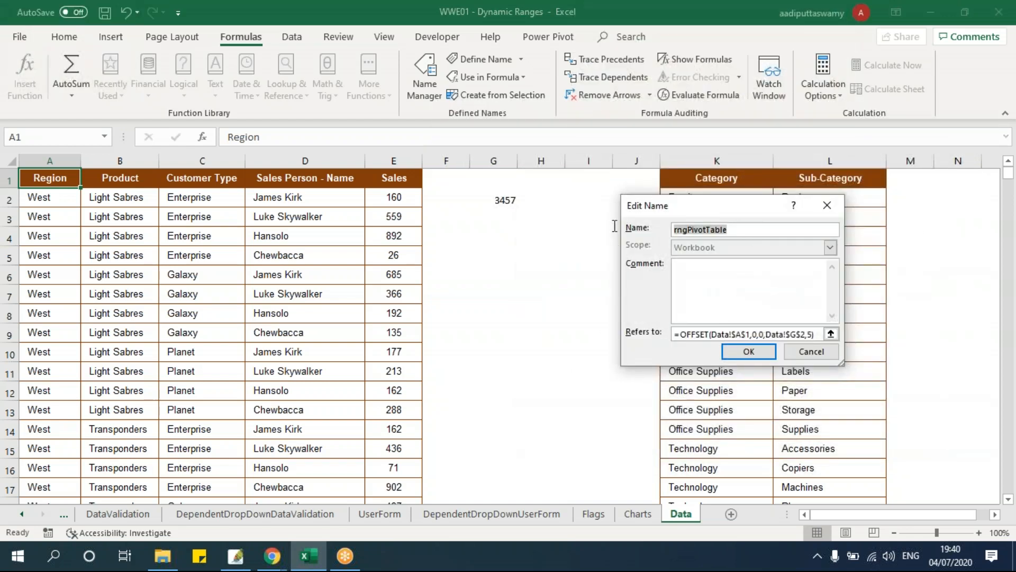
pyautogui.click(747, 350)
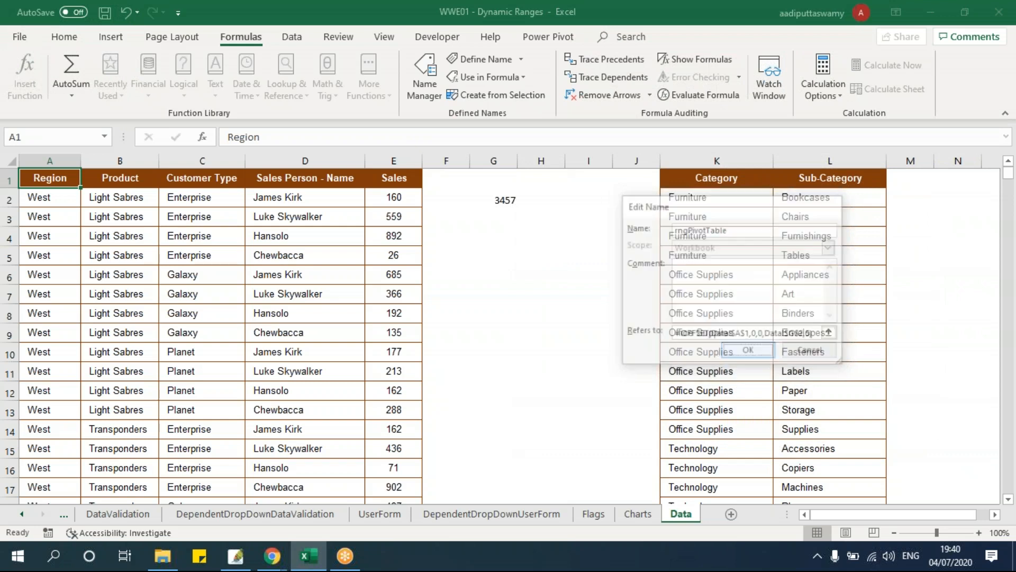
pyautogui.click(903, 424)
pyautogui.click(477, 375)
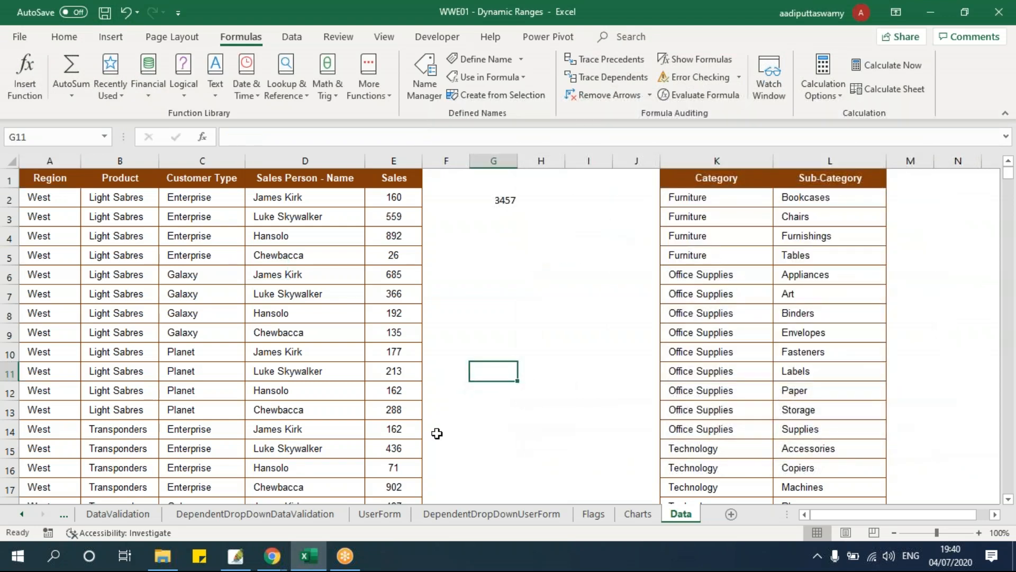
# On the PivotTable sheet, change the pivot table's data source to the named range rngPivotTable.
pyautogui.click(24, 512)
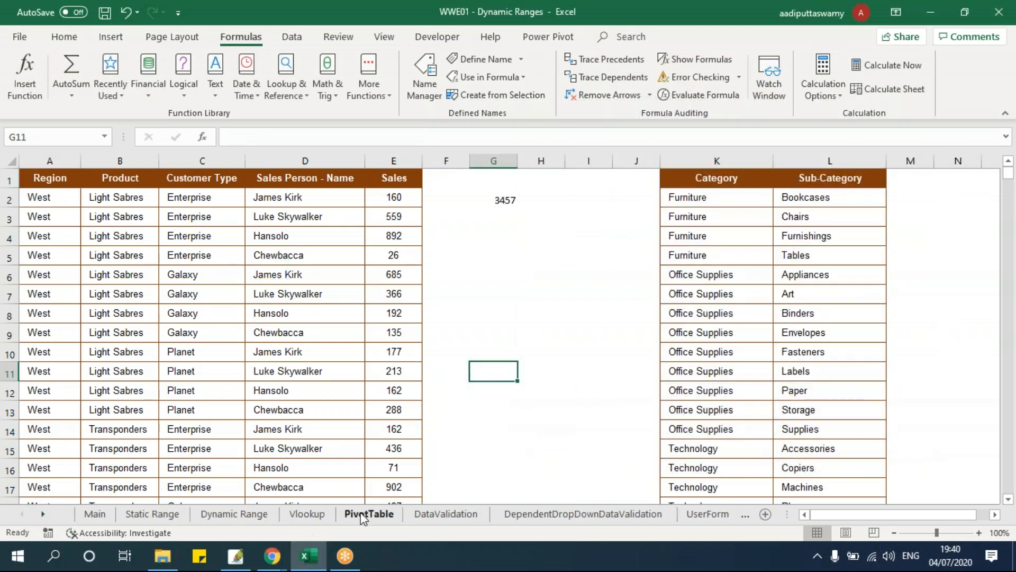
pyautogui.click(369, 514)
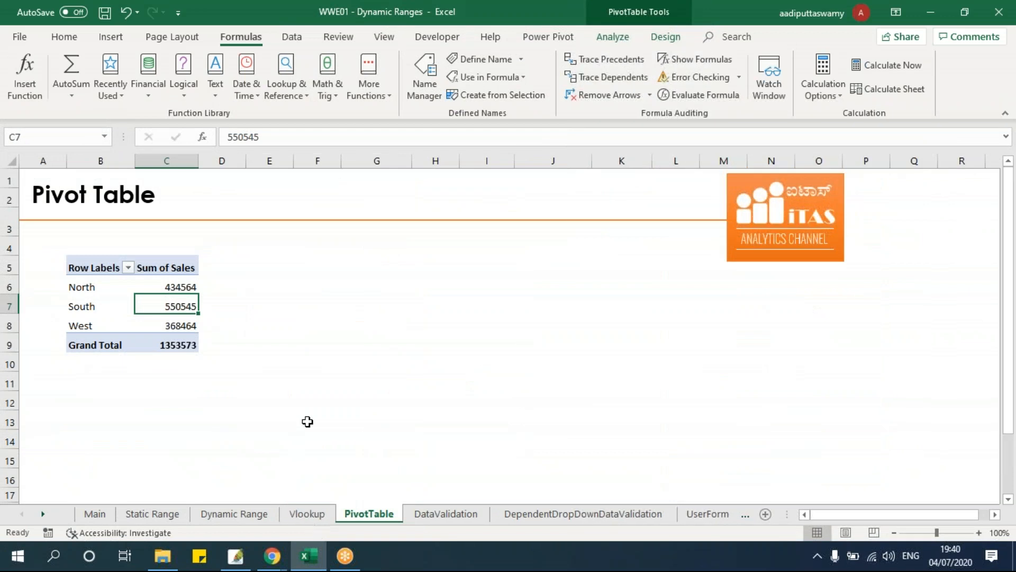
pyautogui.click(609, 37)
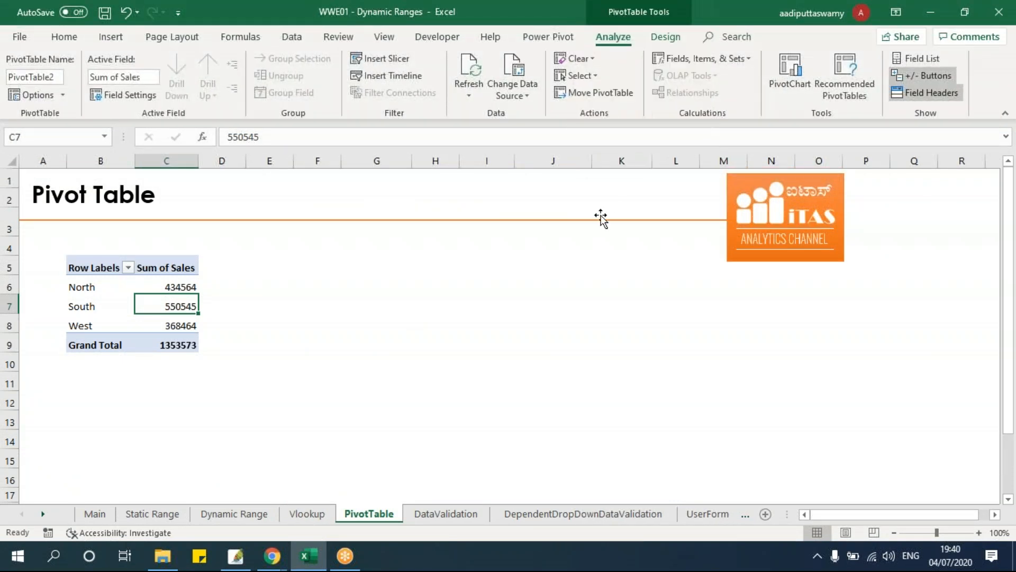
pyautogui.click(517, 95)
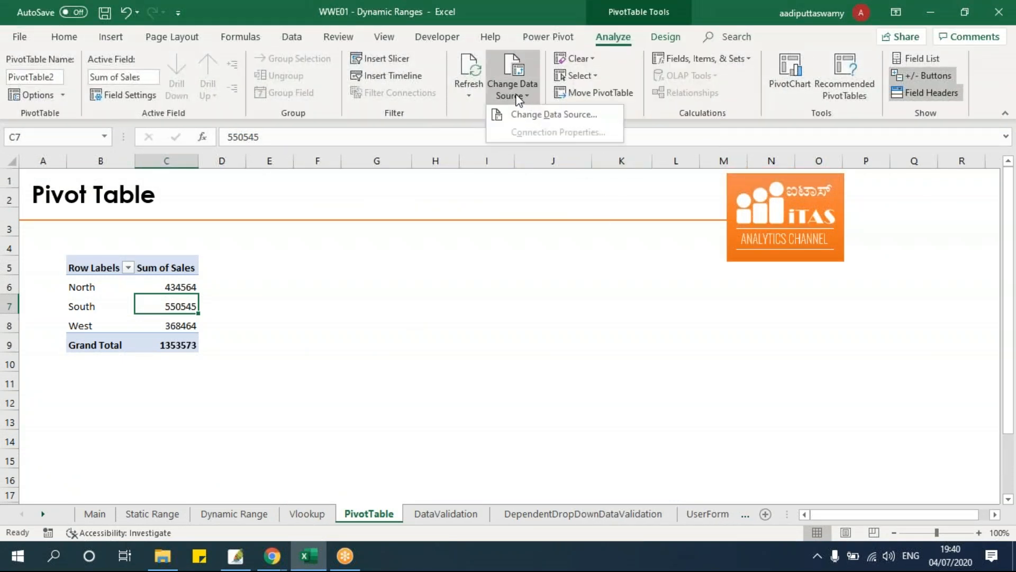
pyautogui.click(533, 116)
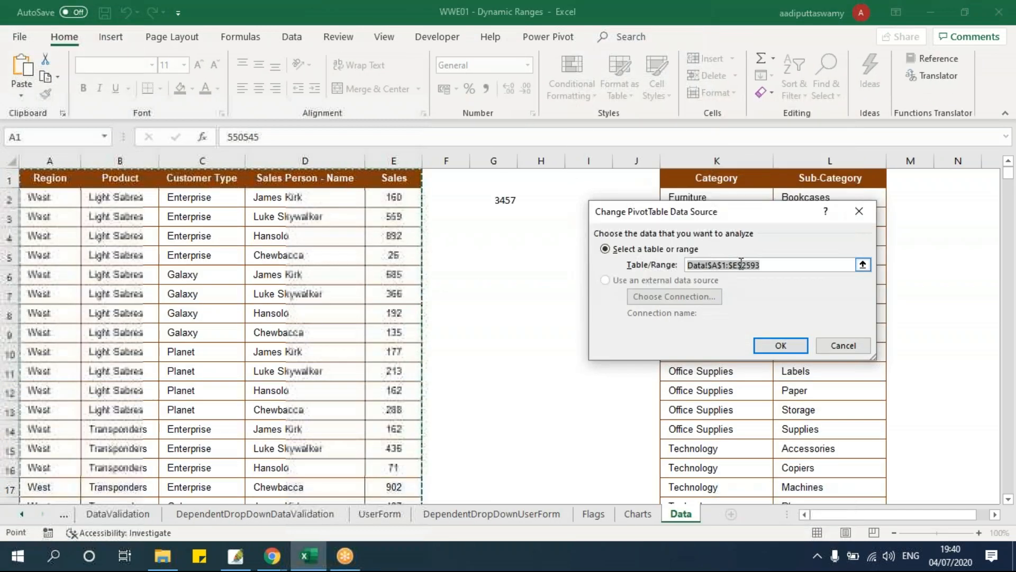
pyautogui.click(741, 265)
pyautogui.moveTo(774, 264); pyautogui.dragTo(642, 270)
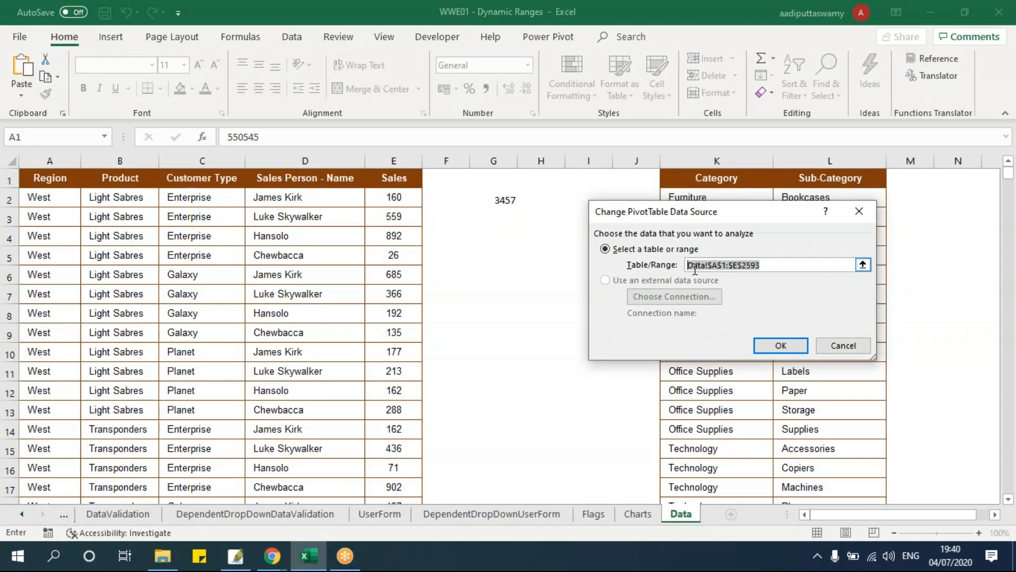
pyautogui.hotkey('ctrl', 'v')
pyautogui.click(778, 346)
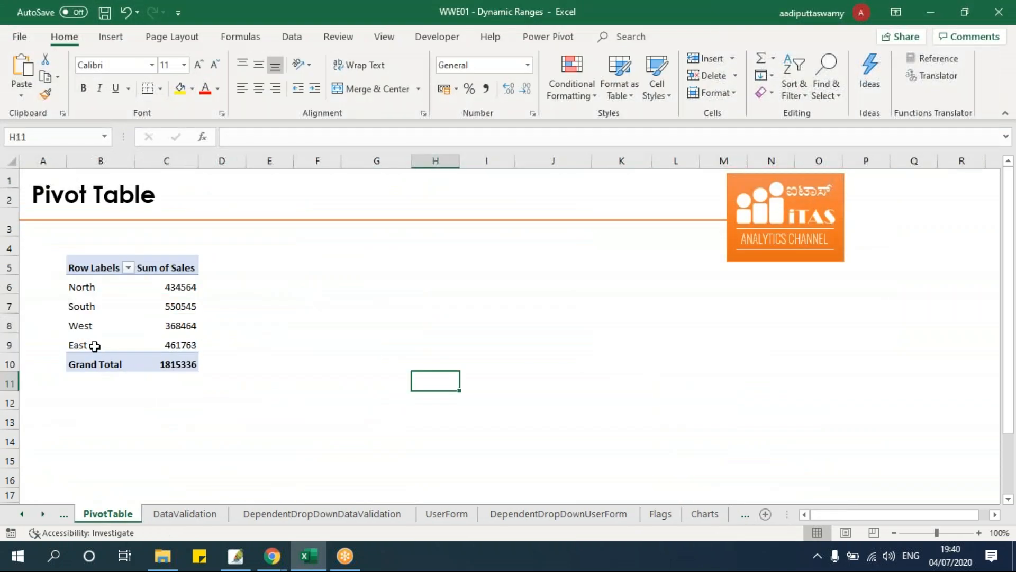
pyautogui.click(94, 344)
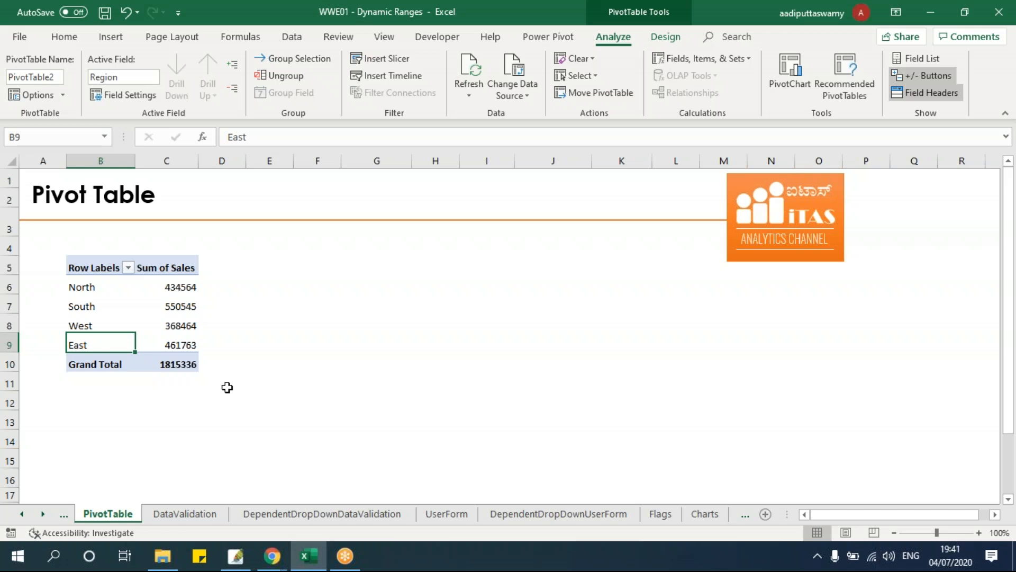
# On the Data sheet, copy the last 120 East records, A3338:E3457, and paste them below the table starting at A3458.
pyautogui.click(42, 514)
pyautogui.click(681, 513)
pyautogui.click(50, 413)
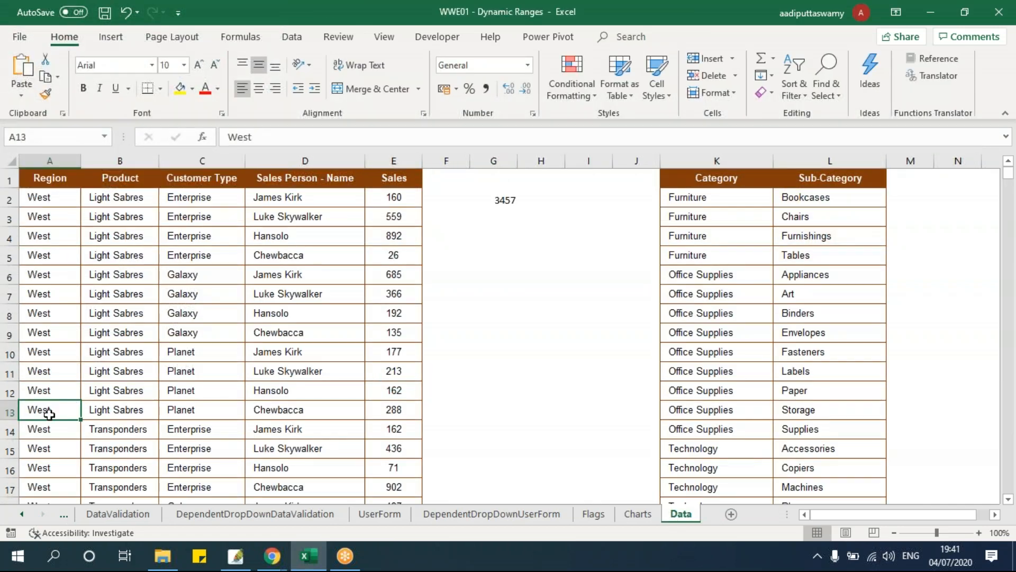
pyautogui.hotkey('ctrl', 'Down')
pyautogui.scroll(20, 79, 408)
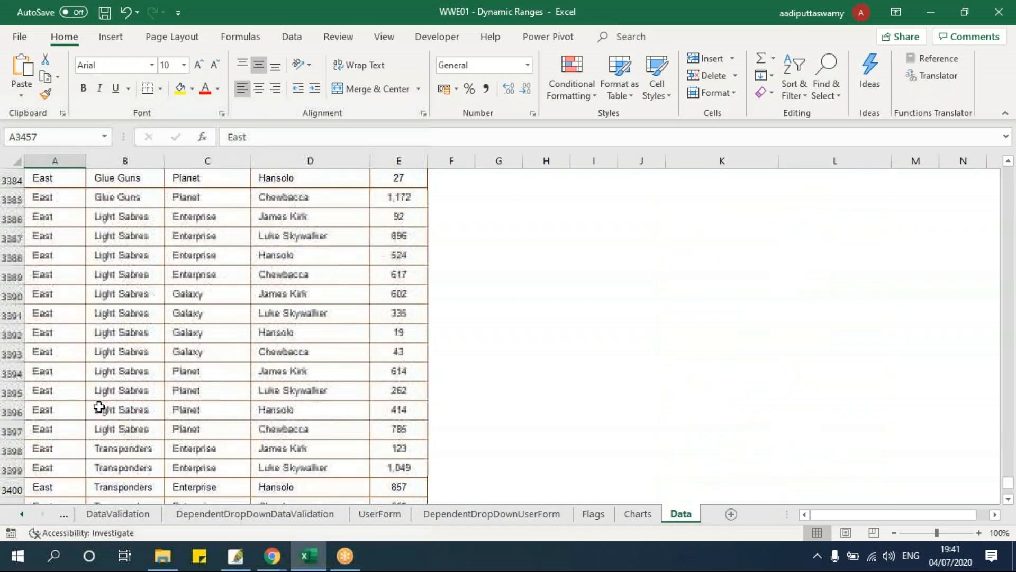
pyautogui.scroll(3, 99, 406)
pyautogui.keyDown('shift'); pyautogui.click(62, 198); pyautogui.keyUp('shift')
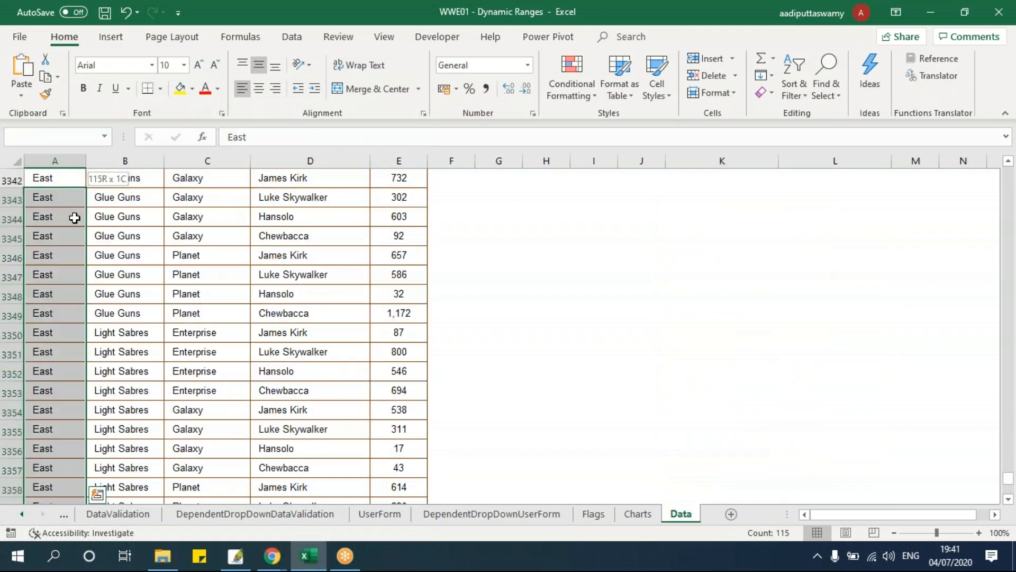
pyautogui.scroll(2, 84, 266)
pyautogui.keyDown('shift'); pyautogui.click(67, 221); pyautogui.keyUp('shift')
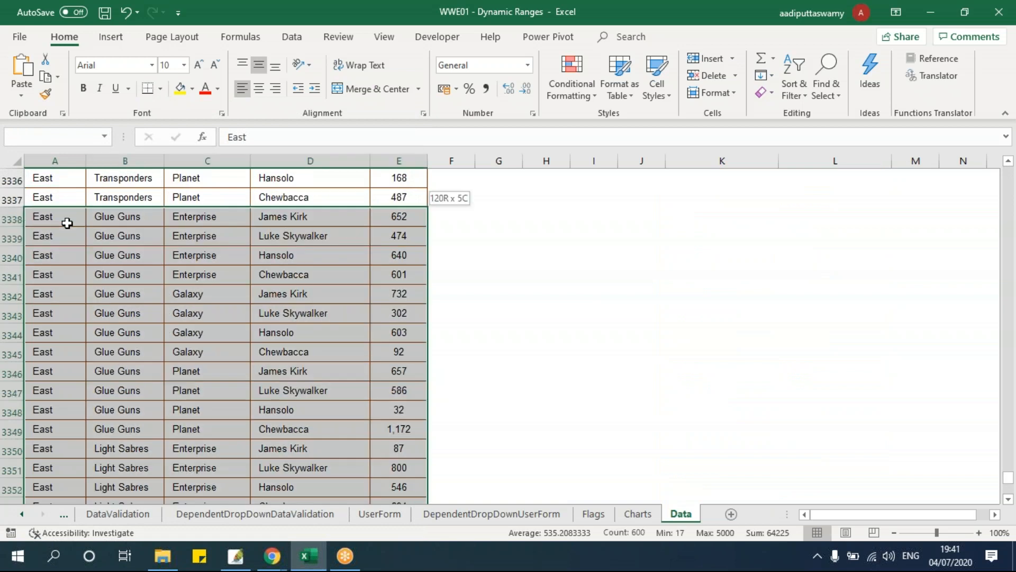
pyautogui.hotkey('ctrl', 'shift', 'Right')
pyautogui.hotkey('ctrl', 'c')
pyautogui.hotkey('ctrl', 'Down')
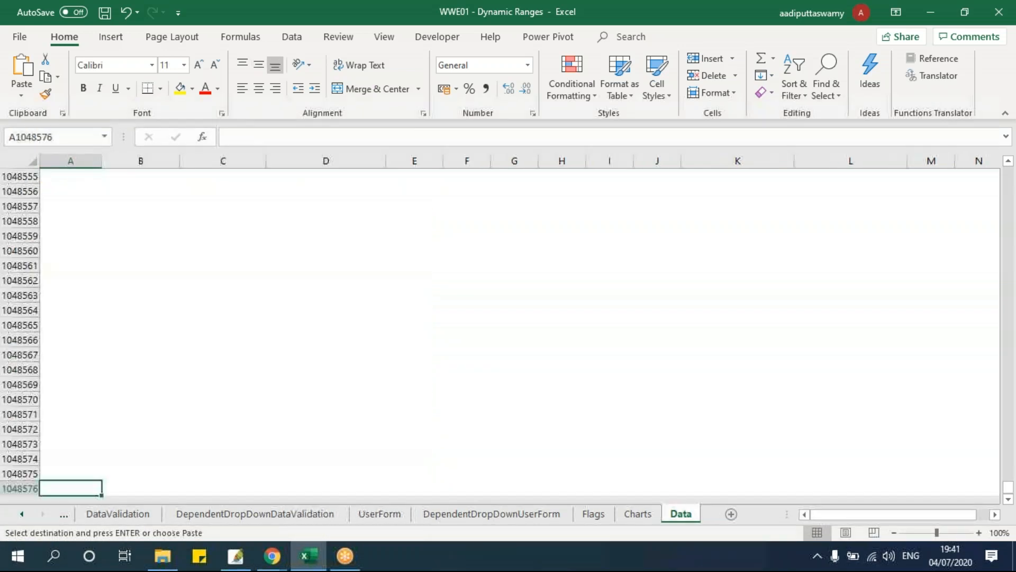
pyautogui.hotkey('ctrl', 'Up')
pyautogui.press('Down')
pyautogui.hotkey('ctrl', 'v')
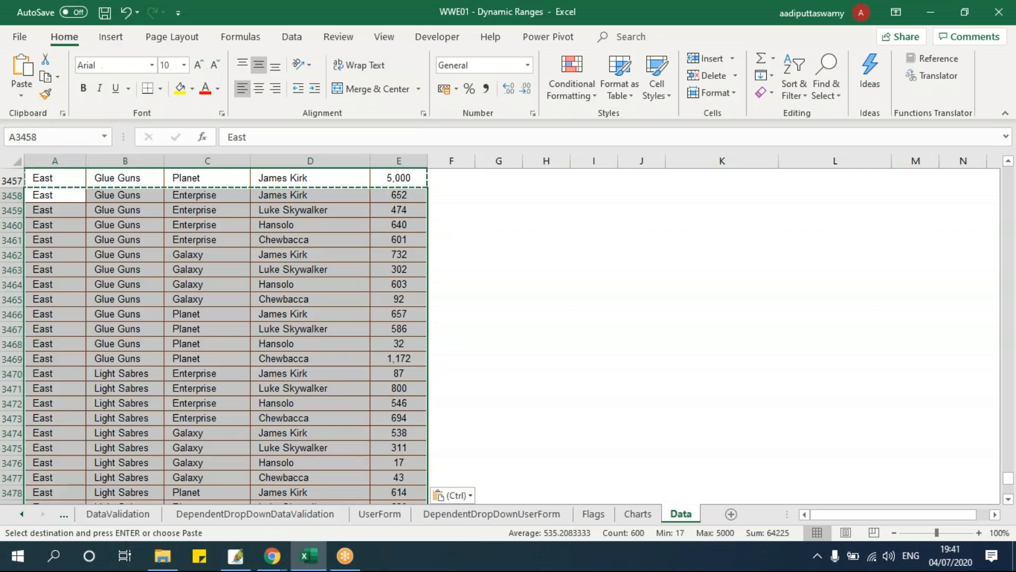
# Change the region in A3458 to North East and fill it down through A3577.
pyautogui.doubleClick(42, 199)
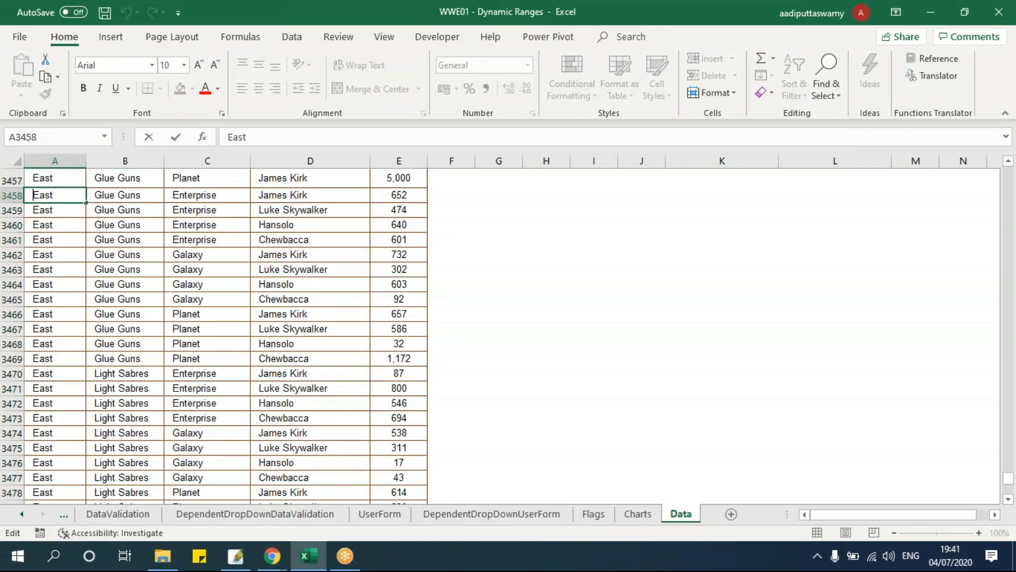
pyautogui.press('Home')
pyautogui.write('North')
pyautogui.press('Return')
pyautogui.press('Up')
pyautogui.hotkey('ctrl', 'shift', 'Down')
pyautogui.hotkey('ctrl', 'd')
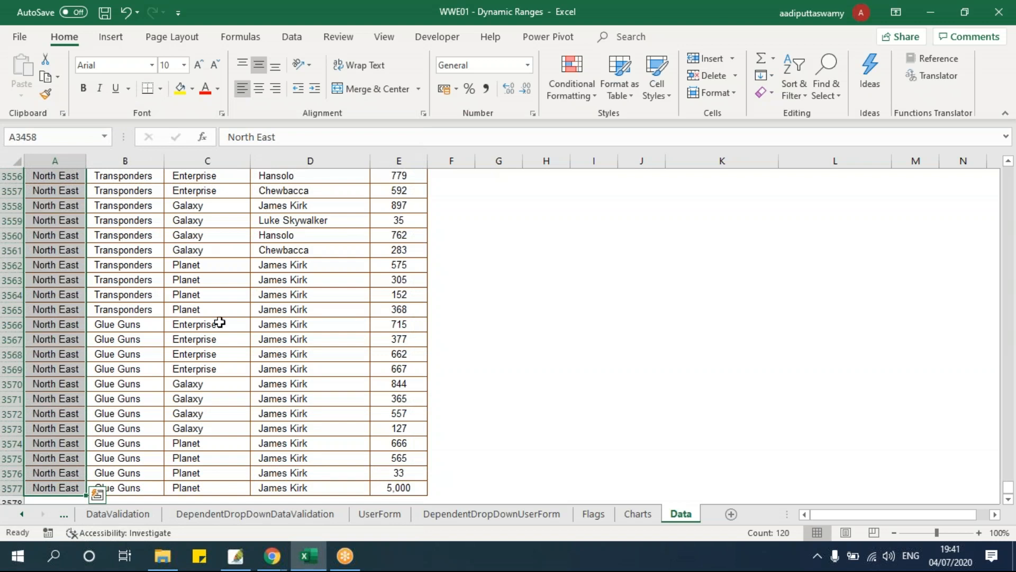
# Check the row count formula in G2 of the Data sheet after the added records.
pyautogui.hotkey('ctrl', 'Home')
pyautogui.press('Down')
pyautogui.press('Right')
pyautogui.press('Right')
pyautogui.press('Right')
pyautogui.press('Right')
pyautogui.press('Right')
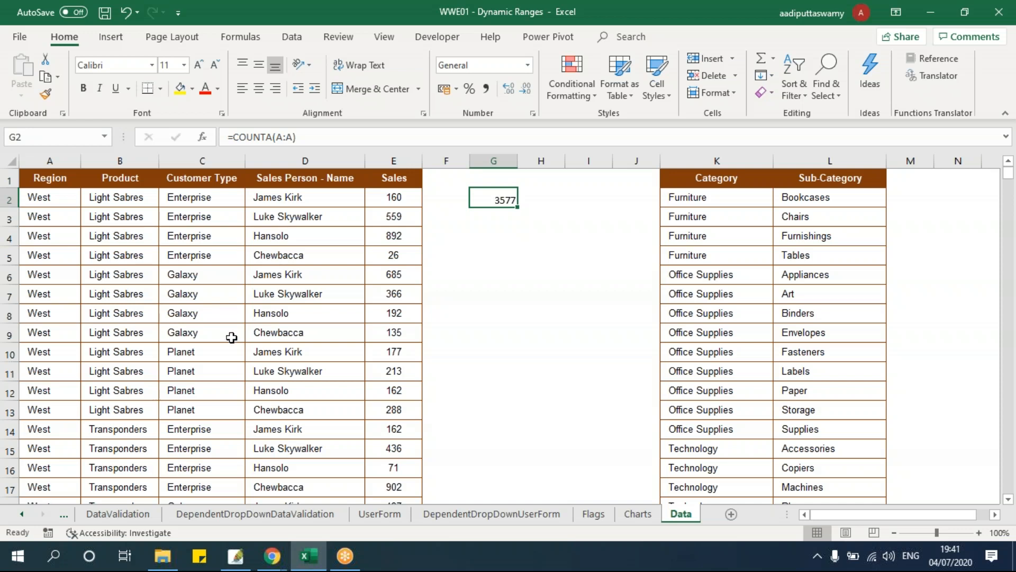
# Return to the PivotTable sheet, refresh the pivot table and select its North East row.
pyautogui.click(27, 510)
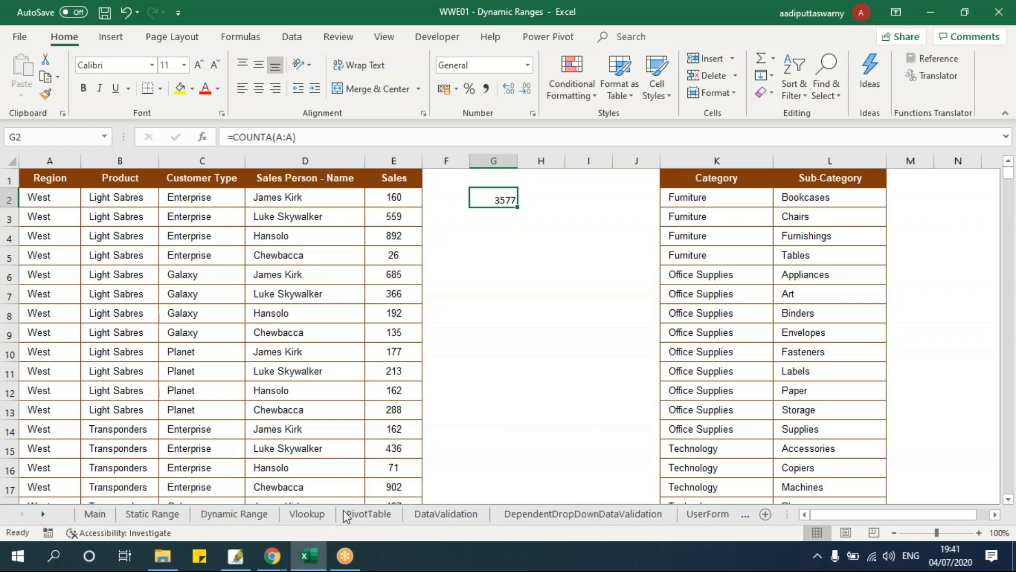
pyautogui.click(368, 514)
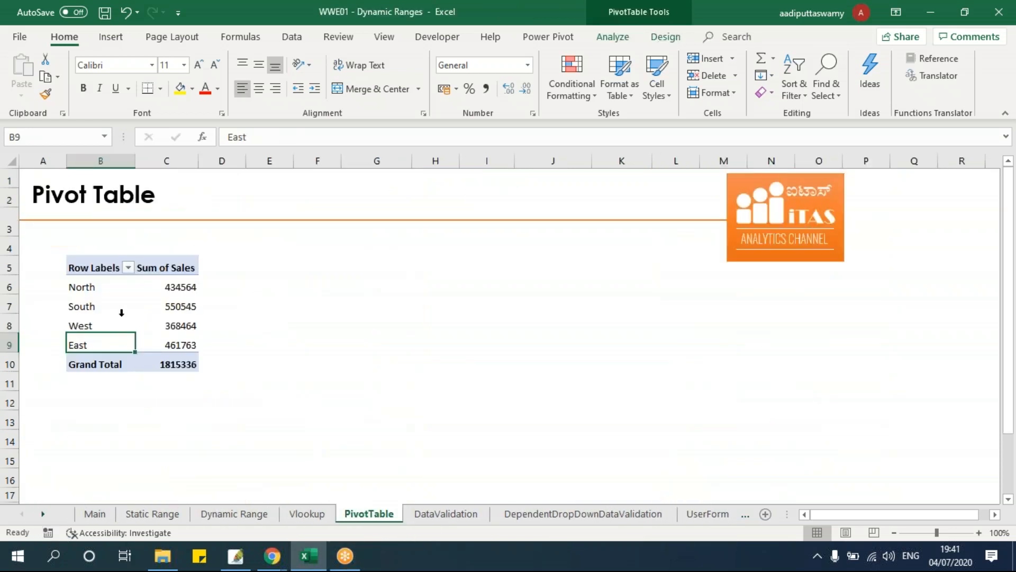
pyautogui.rightClick(182, 324)
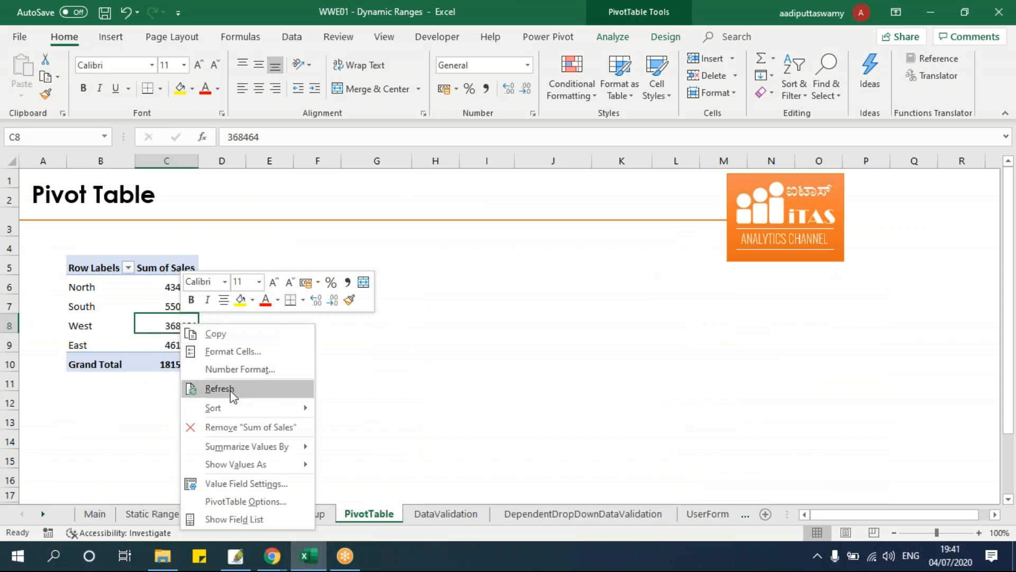
pyautogui.click(229, 389)
pyautogui.moveTo(107, 363); pyautogui.dragTo(177, 362)
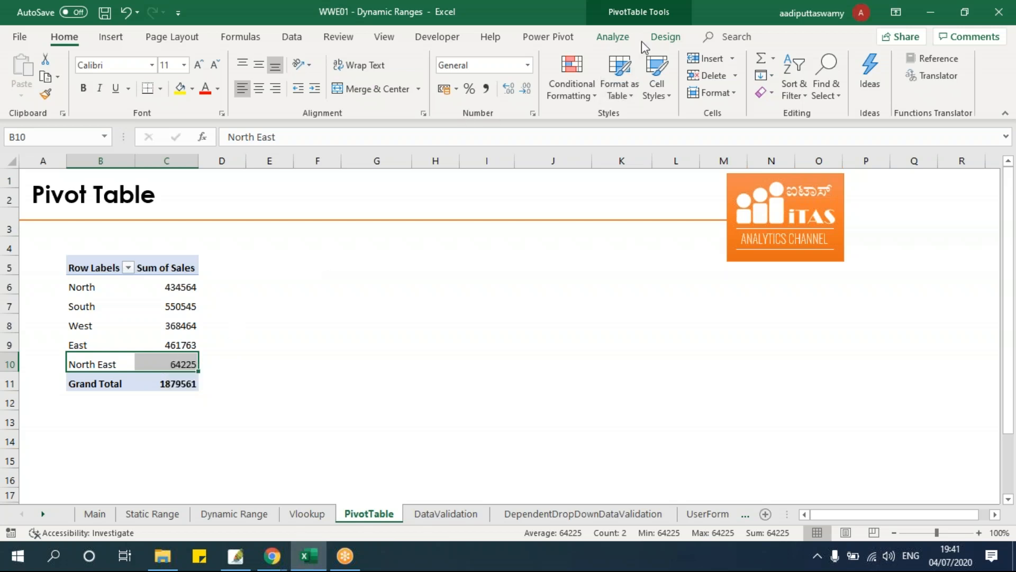
pyautogui.click(614, 37)
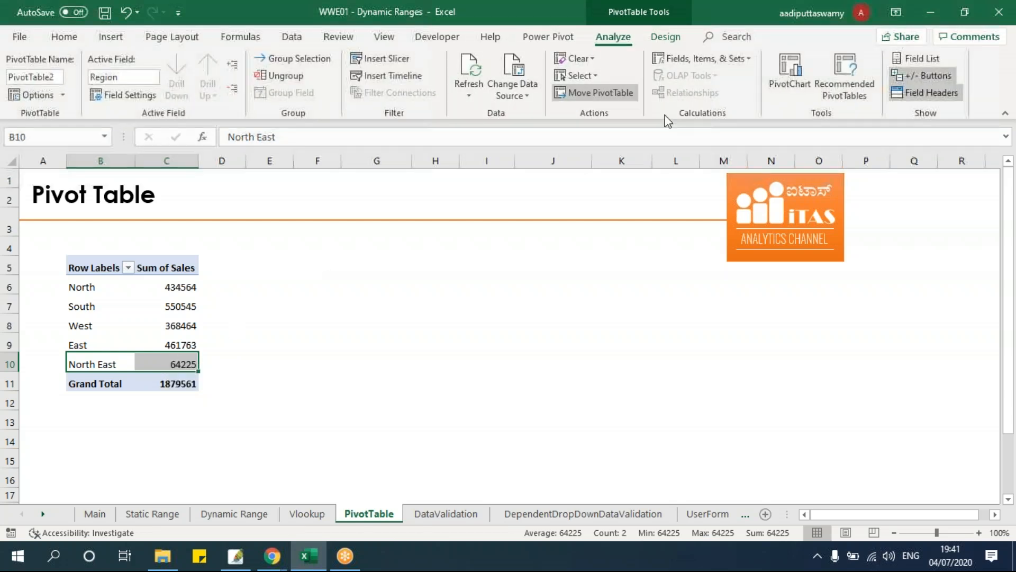
# Review the pivot table's source range in the Change Data Source settings and leave without changing it.
pyautogui.click(532, 87)
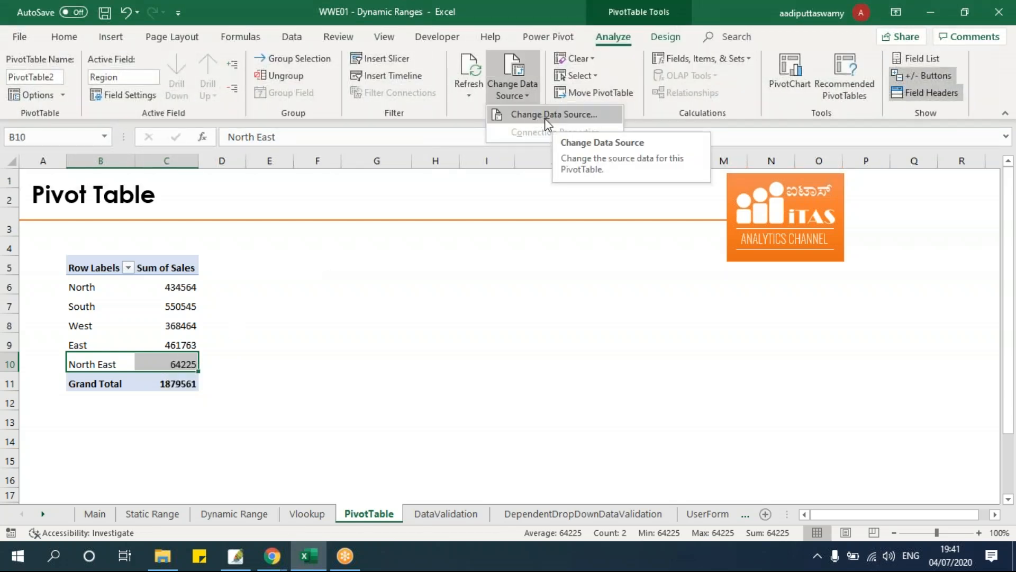
pyautogui.click(545, 114)
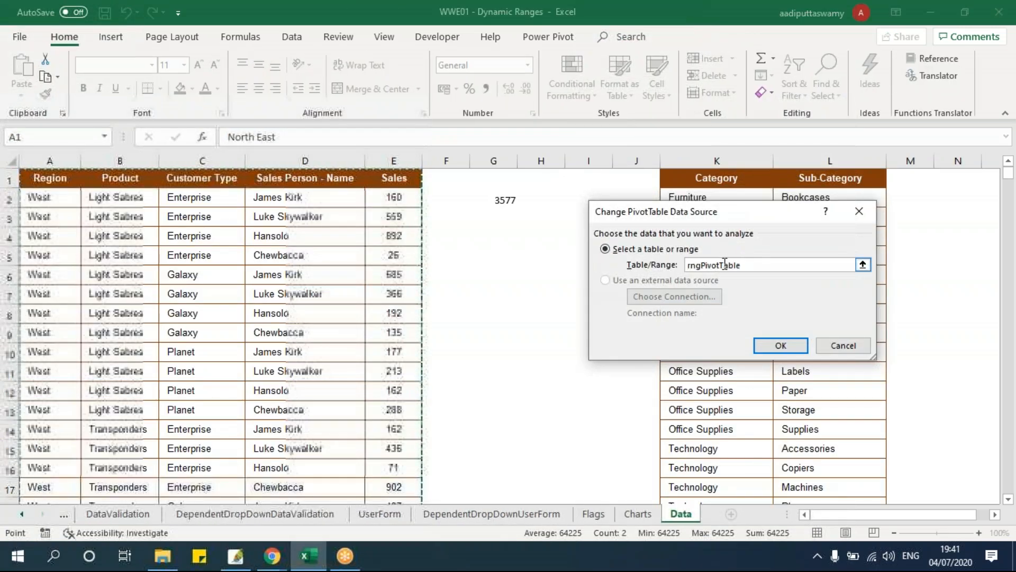
pyautogui.click(843, 346)
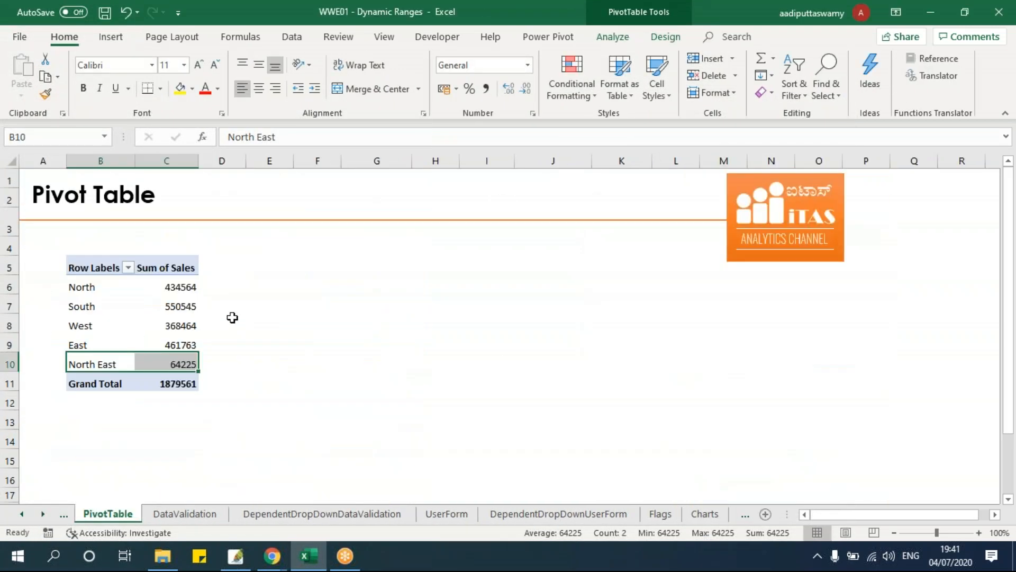
# Look over the source records on the Data sheet and return to the PivotTable sheet.
pyautogui.click(188, 303)
pyautogui.click(126, 43)
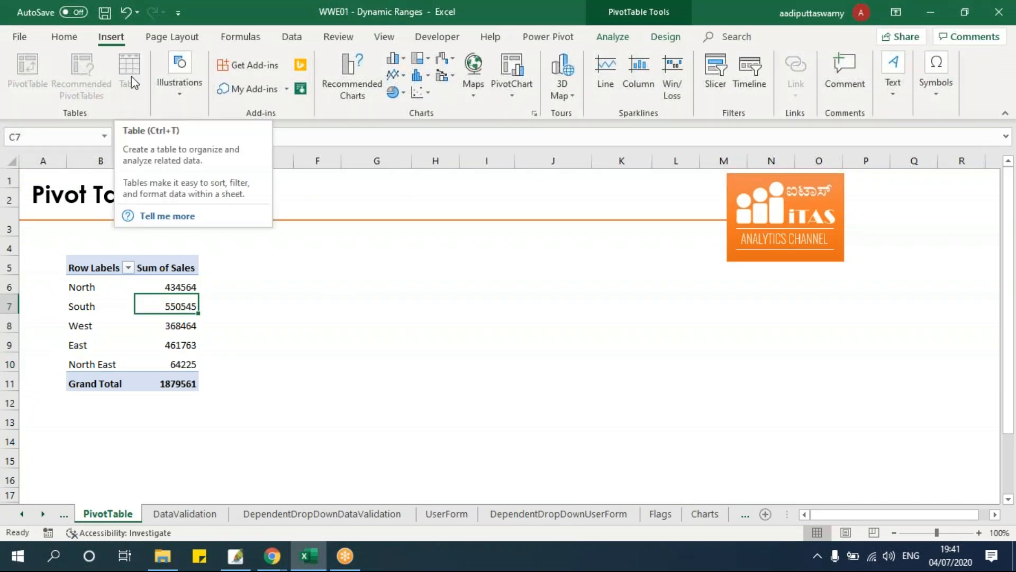
pyautogui.click(368, 290)
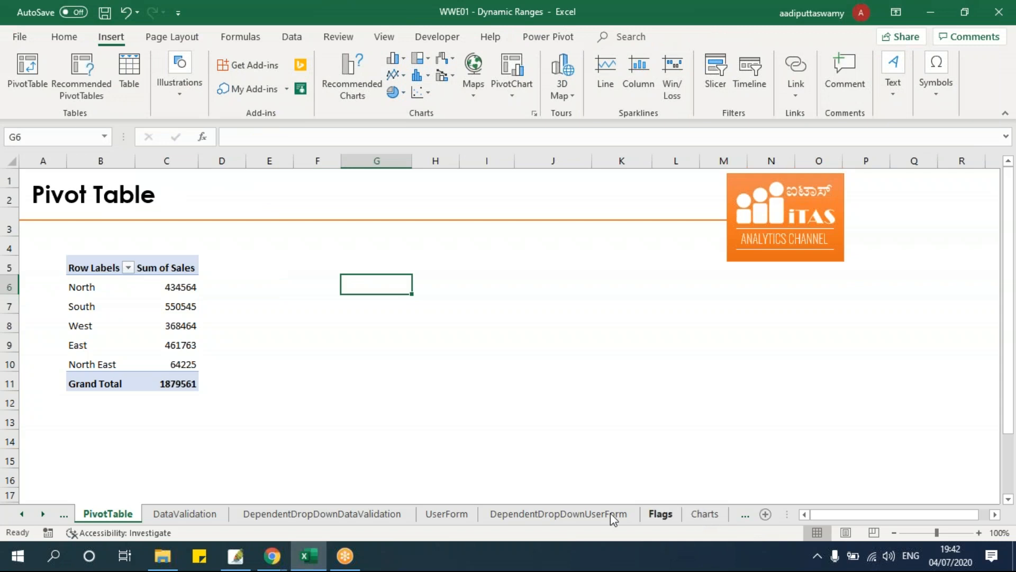
pyautogui.click(44, 512)
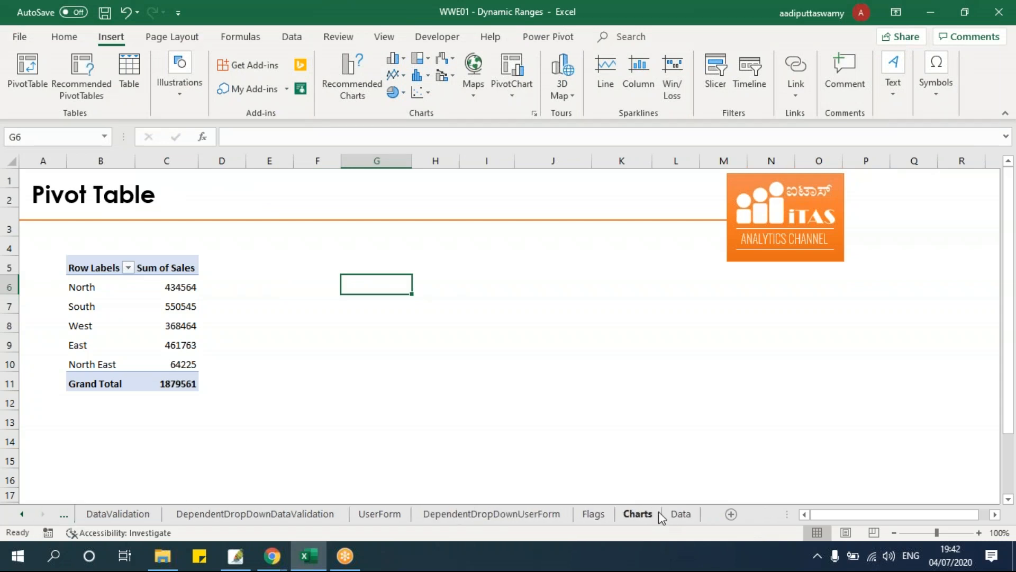
pyautogui.click(681, 514)
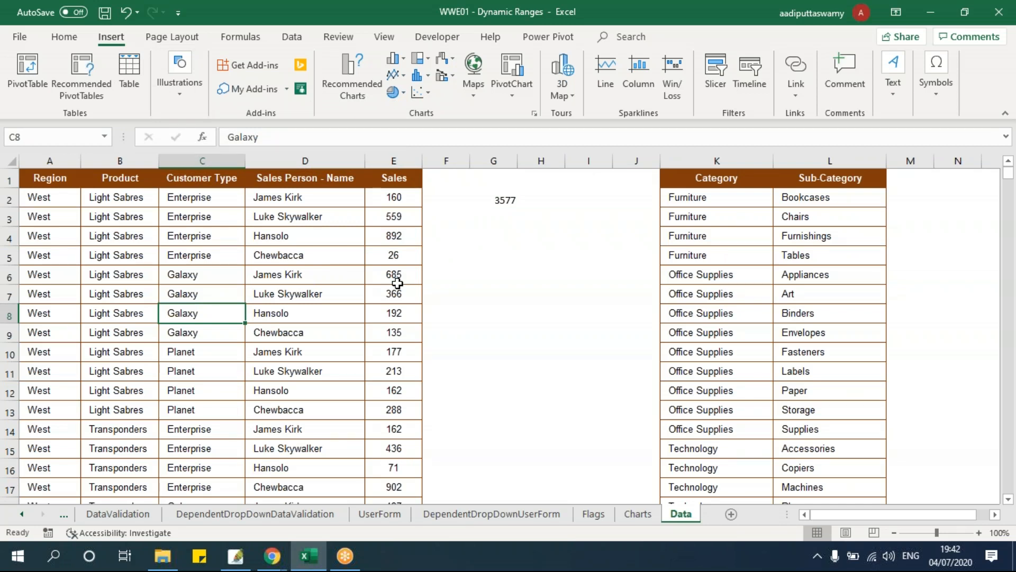
pyautogui.click(21, 512)
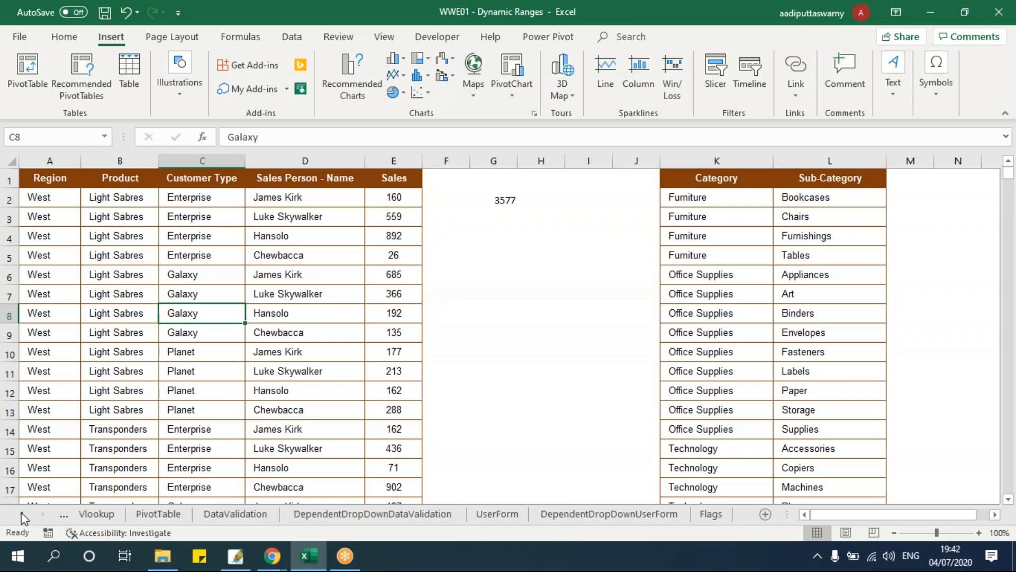
pyautogui.click(370, 516)
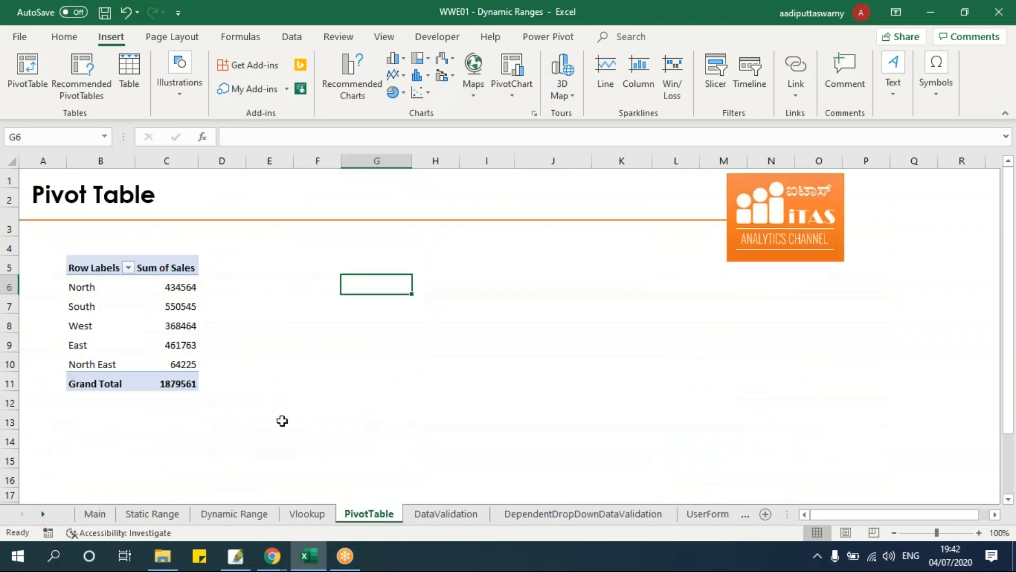
pyautogui.click(282, 420)
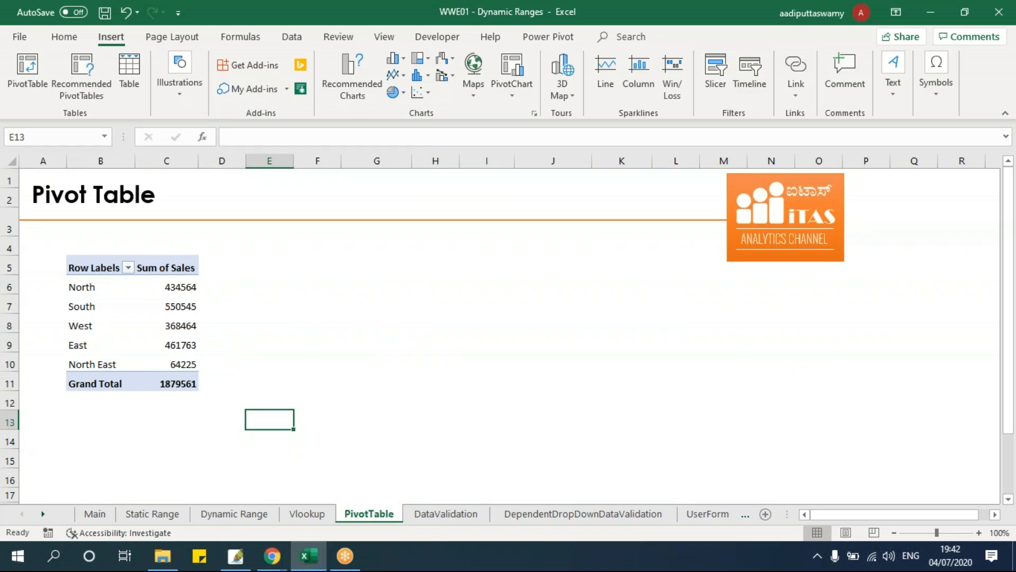
# View the DataValidation, Static Range and Dynamic Range sheets in turn.
pyautogui.click(449, 516)
pyautogui.click(353, 392)
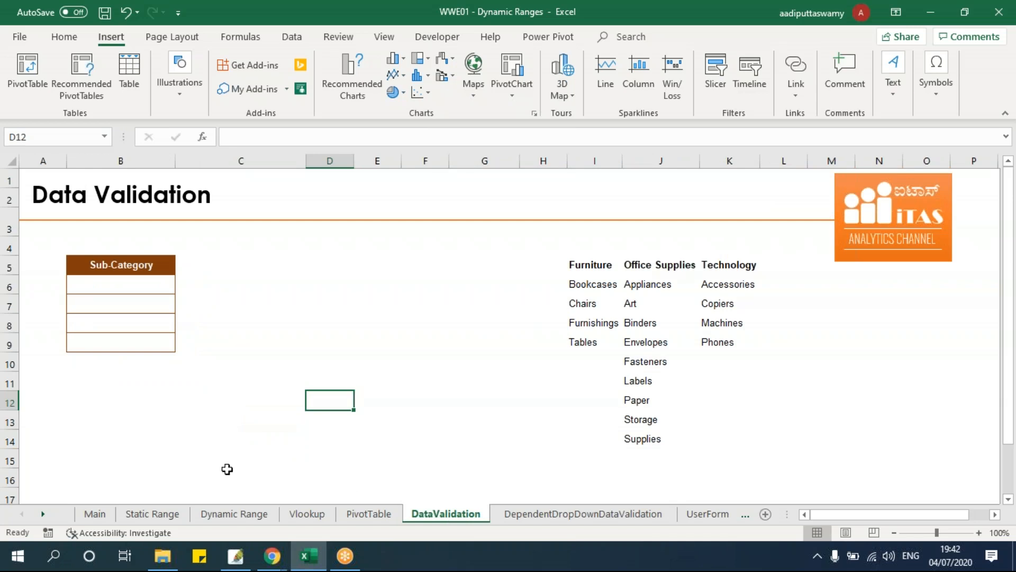
pyautogui.click(161, 516)
pyautogui.click(227, 515)
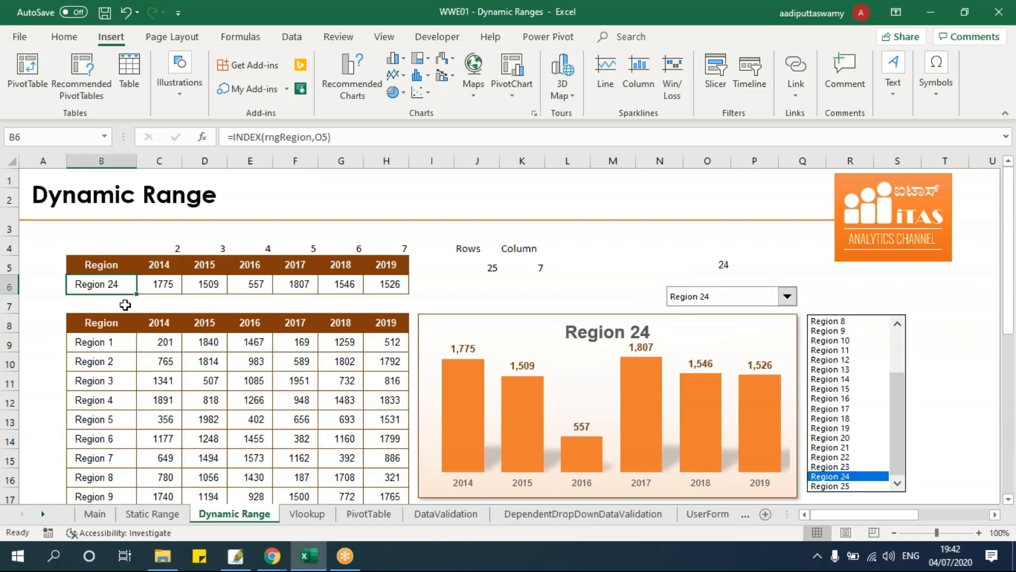
# On the DataValidation sheet, copy the four Furniture sub-categories in I6:I9 and paste them starting at E6.
pyautogui.click(467, 518)
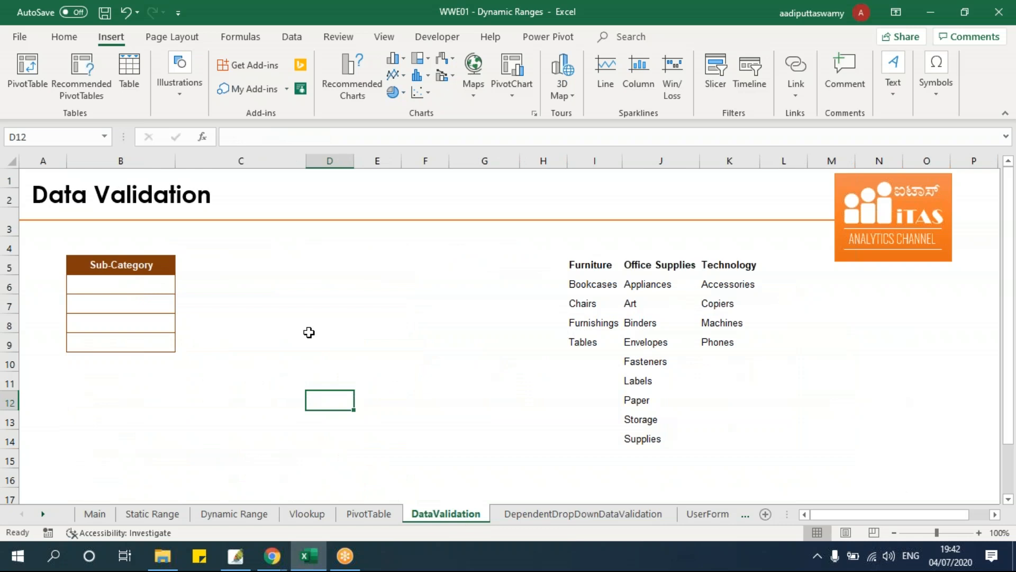
pyautogui.moveTo(164, 290); pyautogui.dragTo(152, 344)
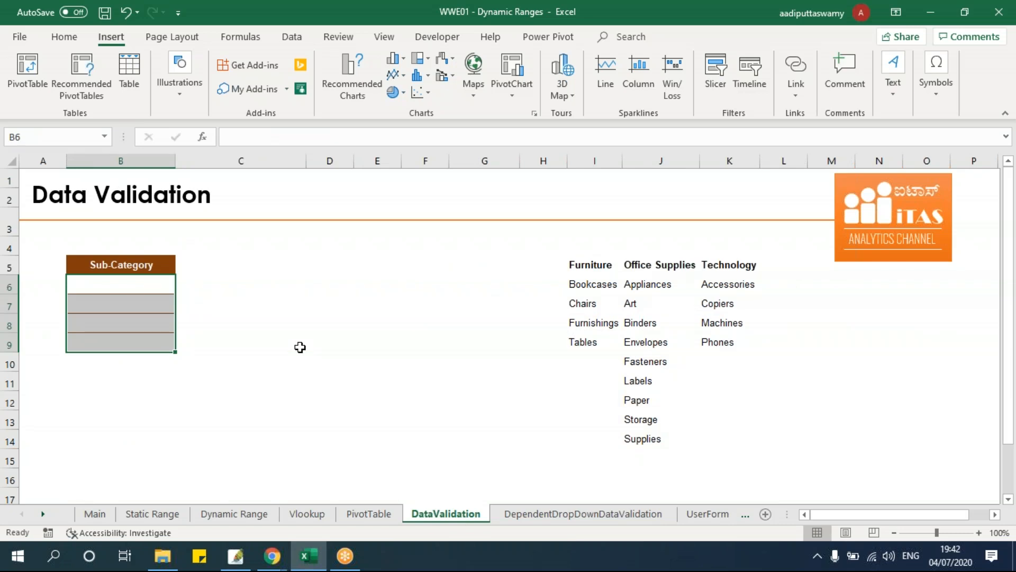
pyautogui.moveTo(595, 285); pyautogui.dragTo(587, 339)
pyautogui.hotkey('ctrl', 'c')
pyautogui.click(430, 279)
pyautogui.click(386, 277)
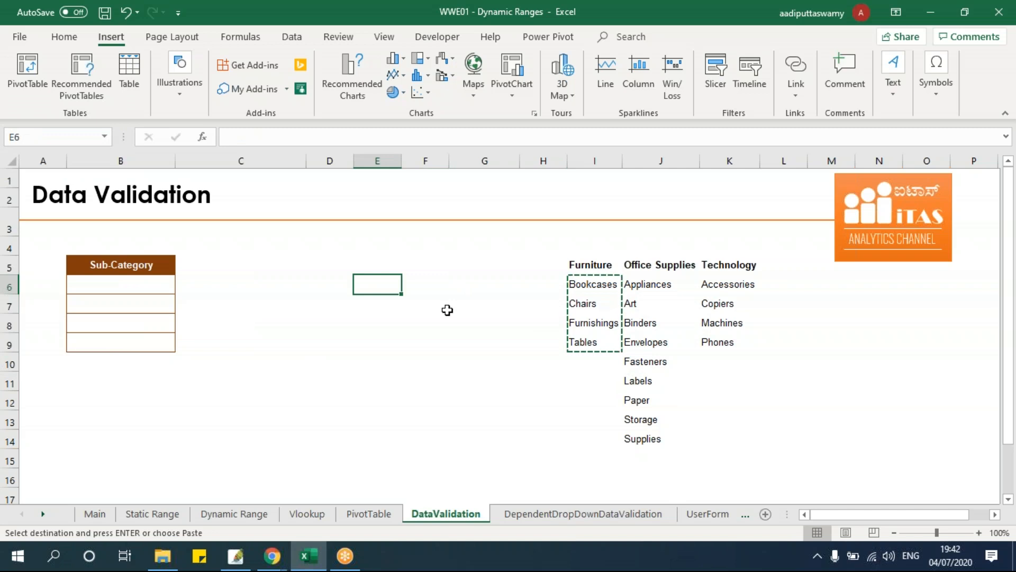
pyautogui.hotkey('ctrl', 'v')
pyautogui.press('Escape')
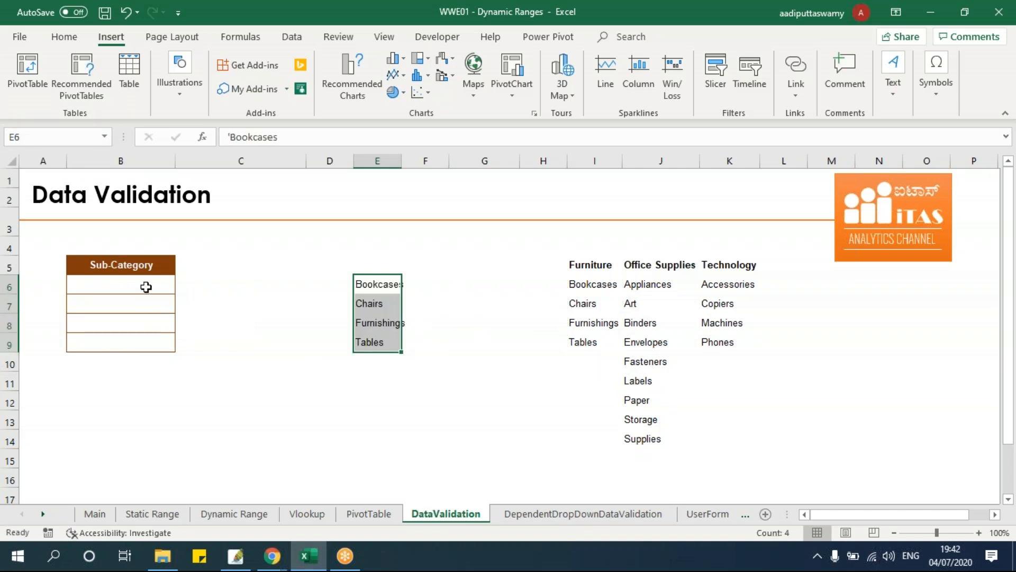
# Apply a List data validation to the Sub-Category cells B6:B9 with the source =$E$6:$E$9.
pyautogui.moveTo(146, 287); pyautogui.dragTo(154, 335)
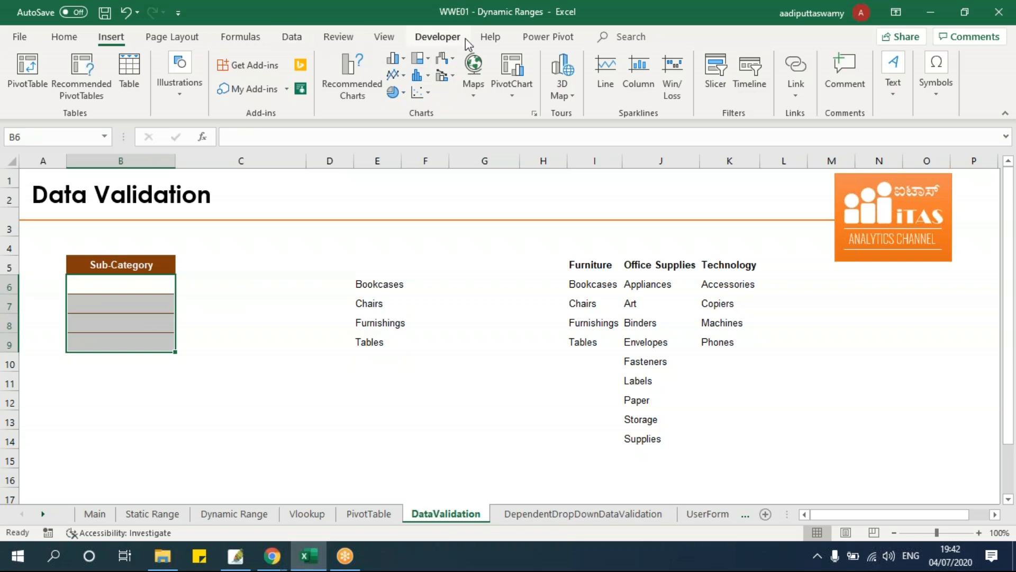
pyautogui.click(292, 37)
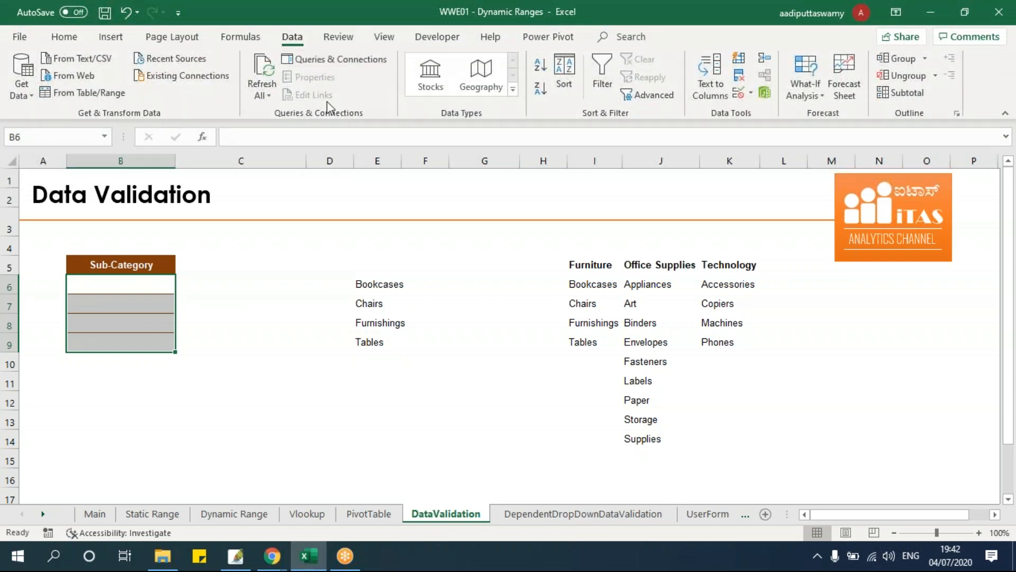
pyautogui.click(750, 93)
pyautogui.click(752, 111)
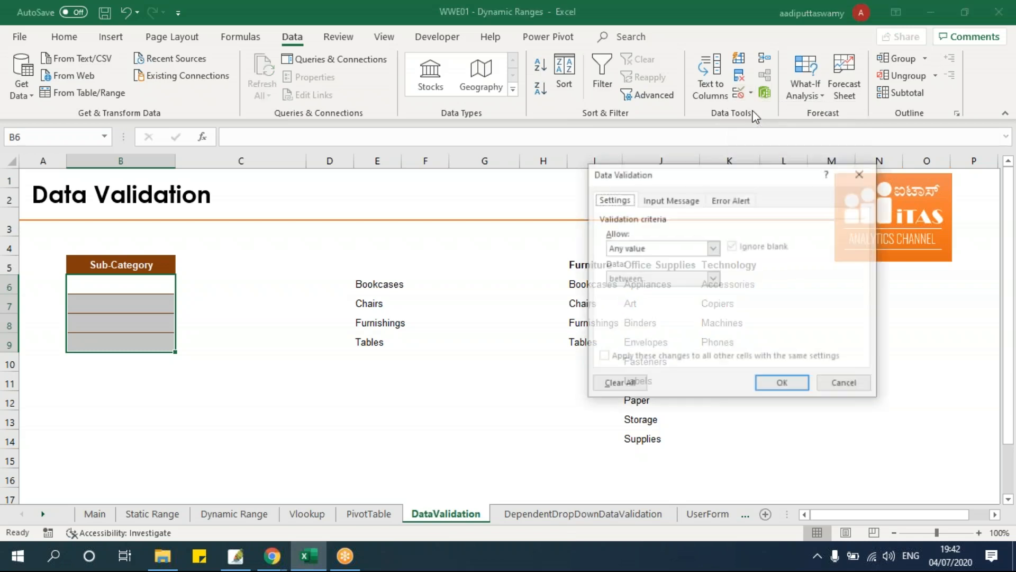
pyautogui.click(665, 249)
pyautogui.click(651, 291)
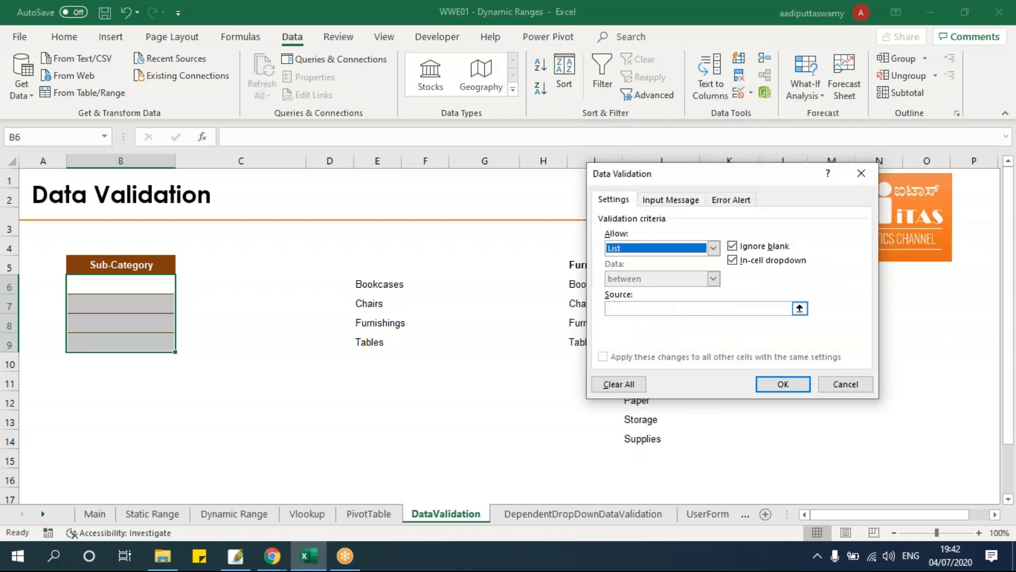
pyautogui.click(798, 309)
pyautogui.moveTo(400, 289); pyautogui.dragTo(391, 343)
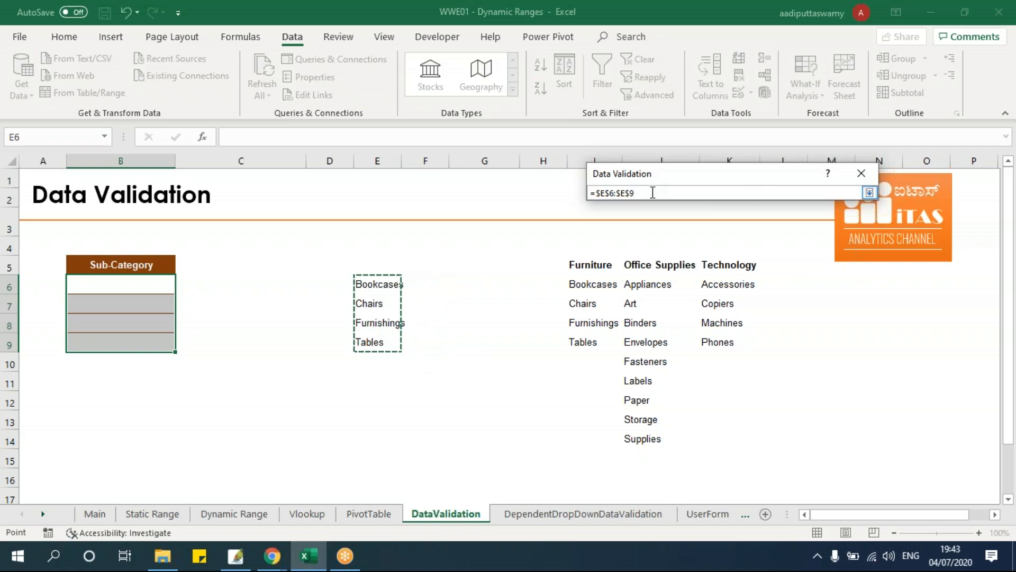
pyautogui.click(869, 192)
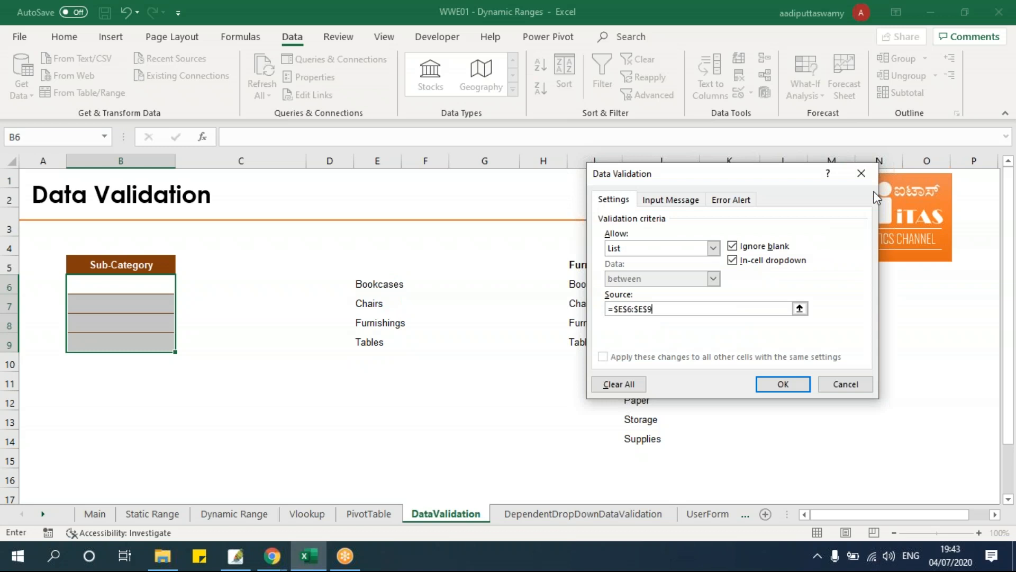
pyautogui.click(783, 383)
# Choose Bookcases in B6 and Furnishings in B7 from the Sub-Category drop-down lists.
pyautogui.click(197, 281)
pyautogui.press('Left')
pyautogui.click(182, 286)
pyautogui.click(179, 300)
pyautogui.click(147, 304)
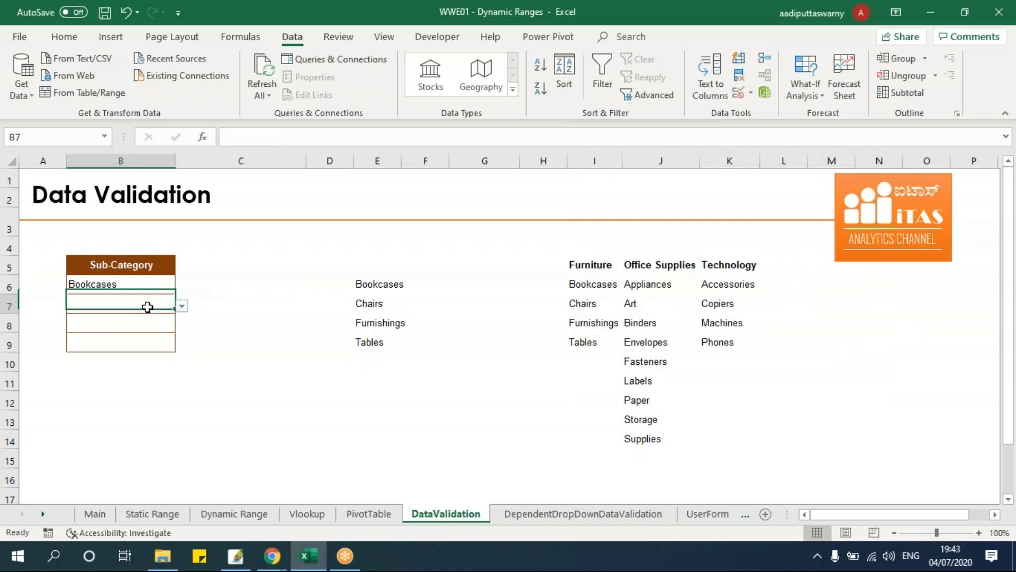
pyautogui.click(182, 306)
pyautogui.click(128, 337)
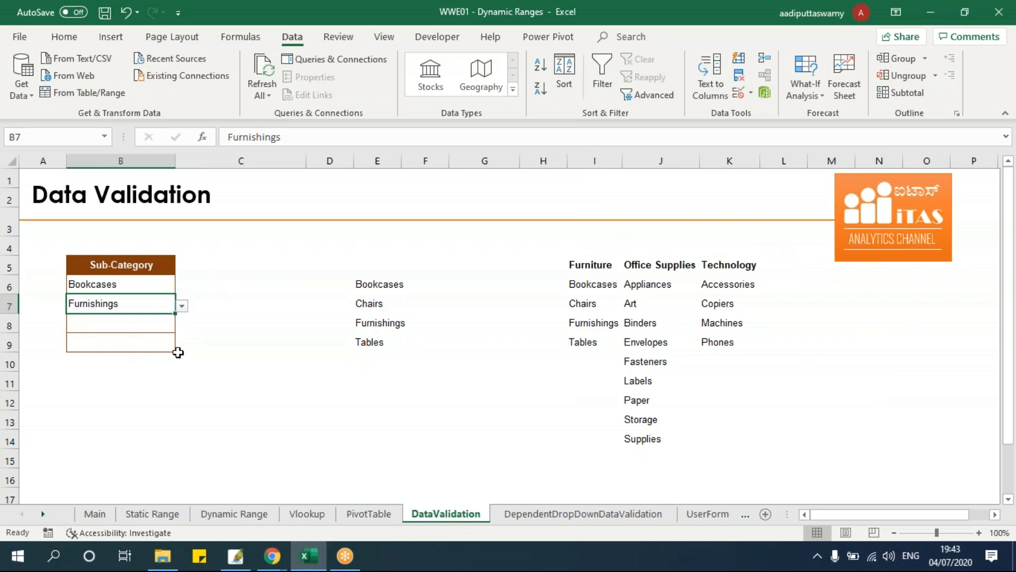
# Copy the Office Supplies sub-categories in J6:J14 and paste them below the Furniture items starting at E10.
pyautogui.moveTo(644, 289); pyautogui.dragTo(645, 437)
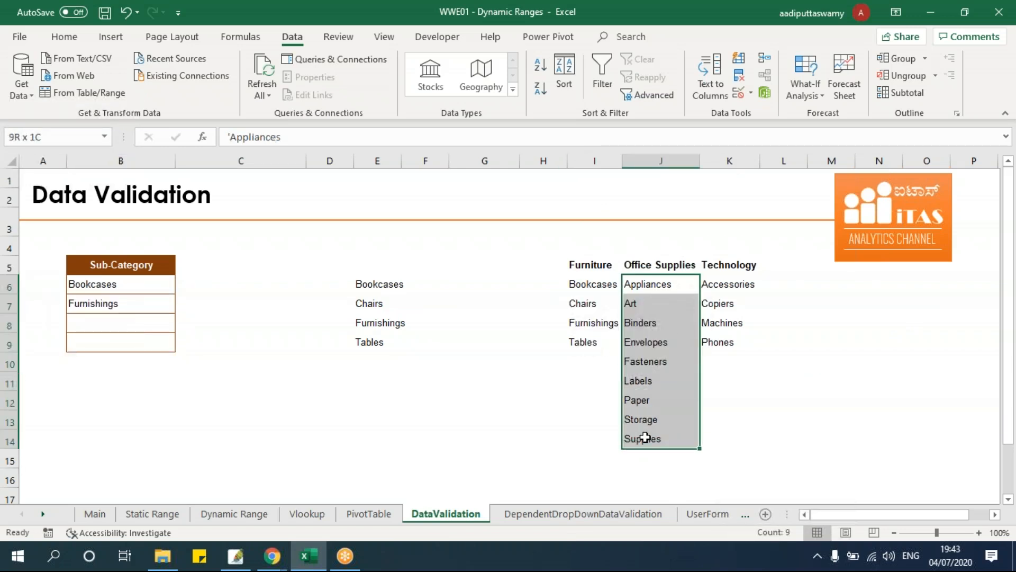
pyautogui.hotkey('ctrl', 'c')
pyautogui.click(381, 360)
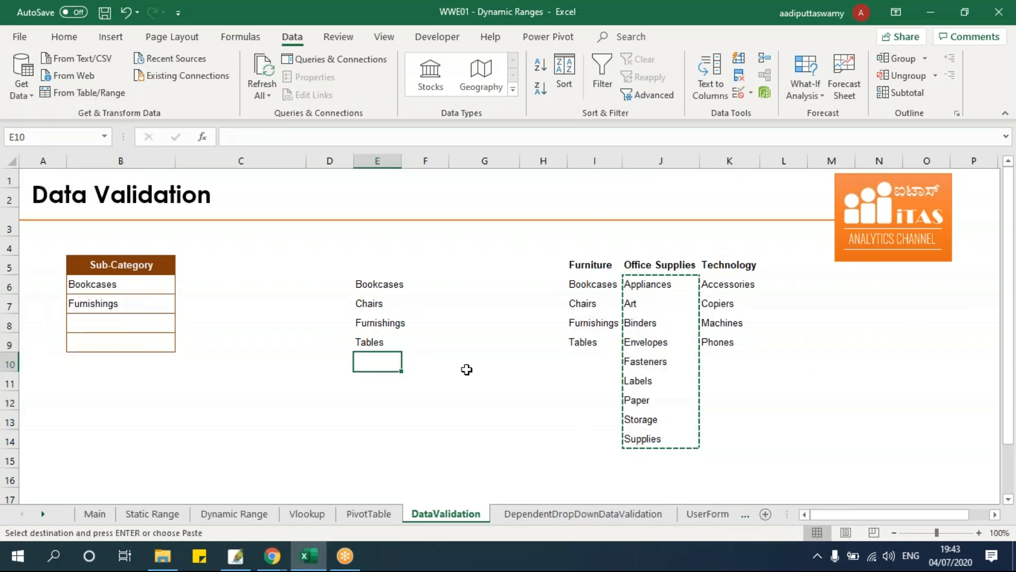
pyautogui.hotkey('ctrl', 'v')
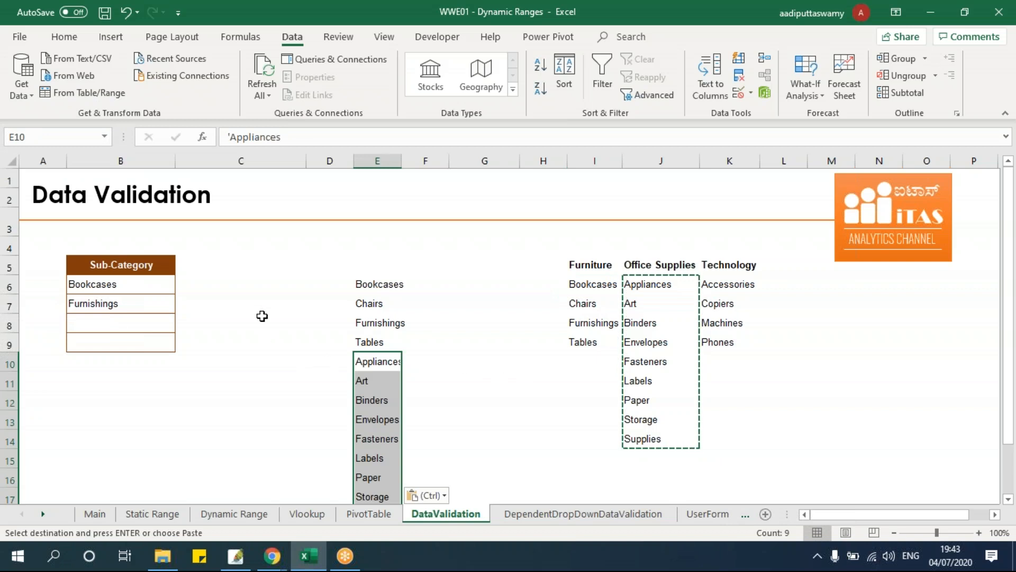
# Check the drop-down list in B7 against the extended list of items in column E.
pyautogui.click(262, 317)
pyautogui.click(133, 300)
pyautogui.click(181, 306)
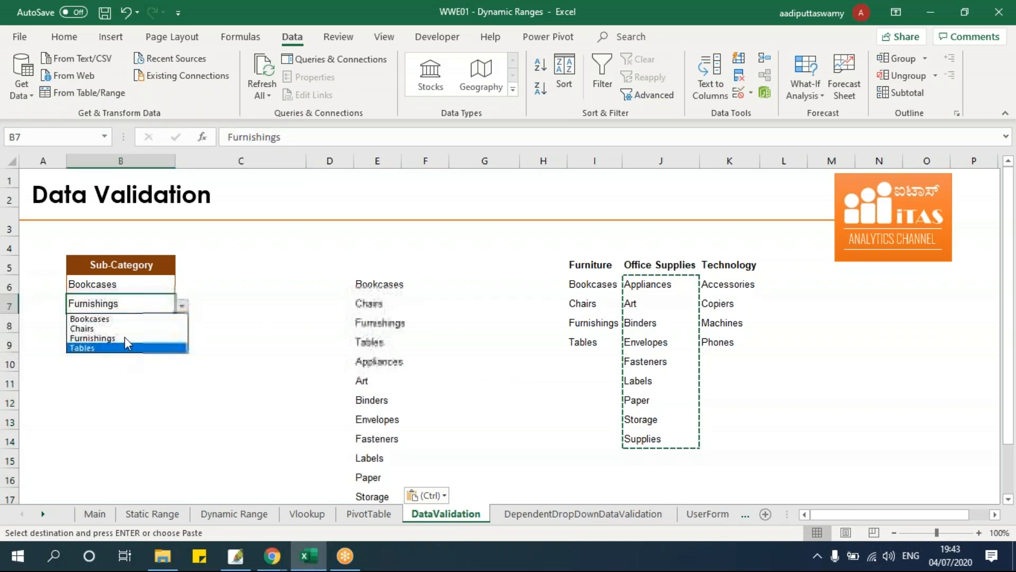
pyautogui.press('Escape')
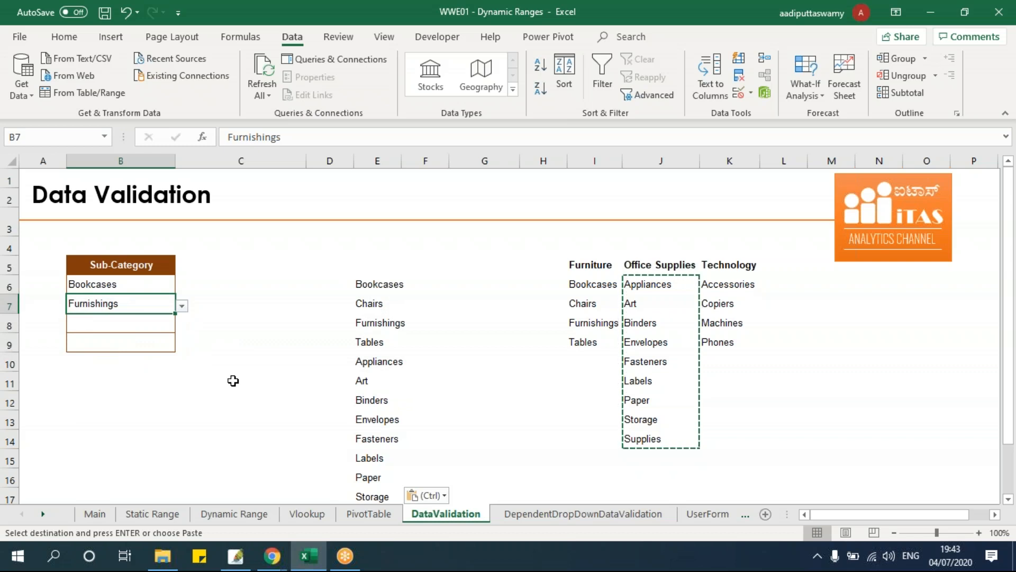
pyautogui.click(152, 287)
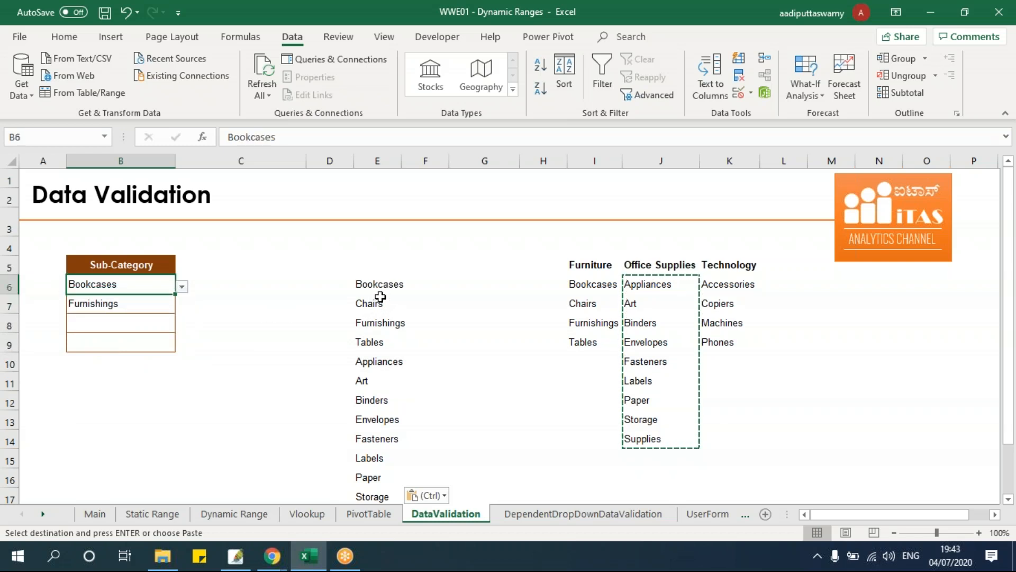
pyautogui.click(379, 292)
pyautogui.click(381, 400)
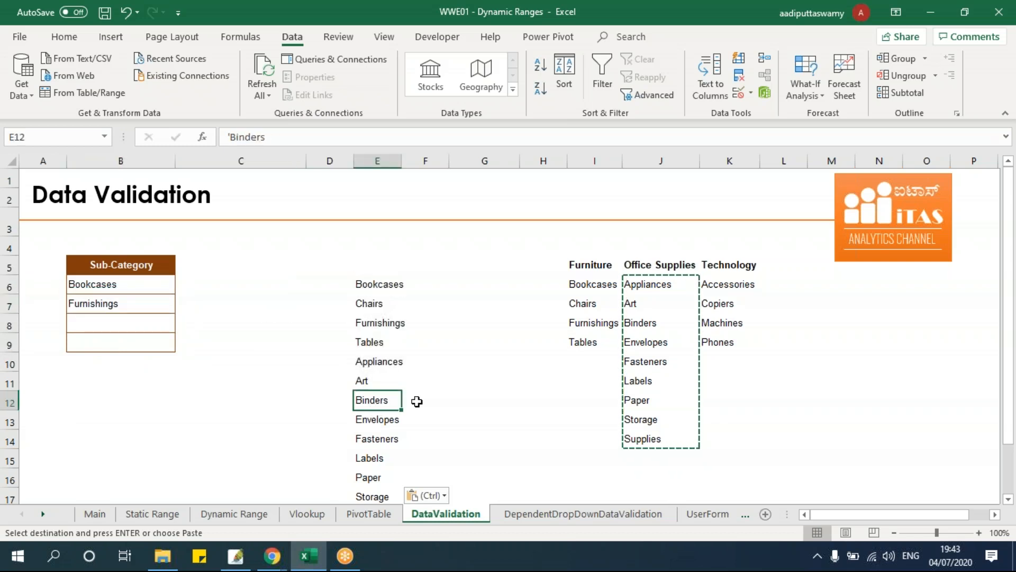
# Undo the paste of the Office Supplies items in column E and clear the copy selection.
pyautogui.hotkey('ctrl', 'z')
pyautogui.click(422, 306)
pyautogui.press('Escape')
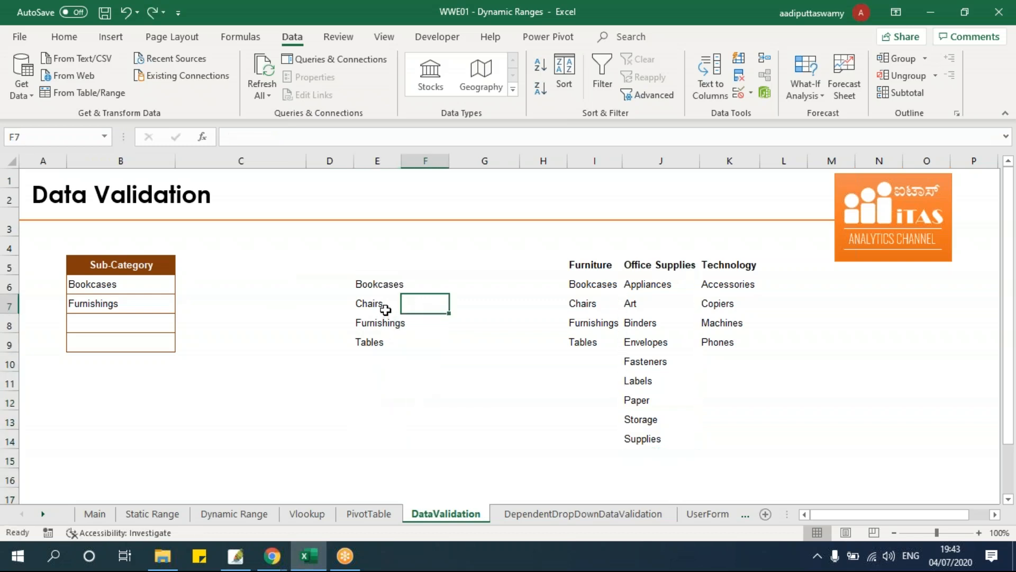
# Enter the formula =COUNTA(E6:E1048576) in E4 to count the items listed in column E.
pyautogui.click(376, 252)
pyautogui.write('=counta')
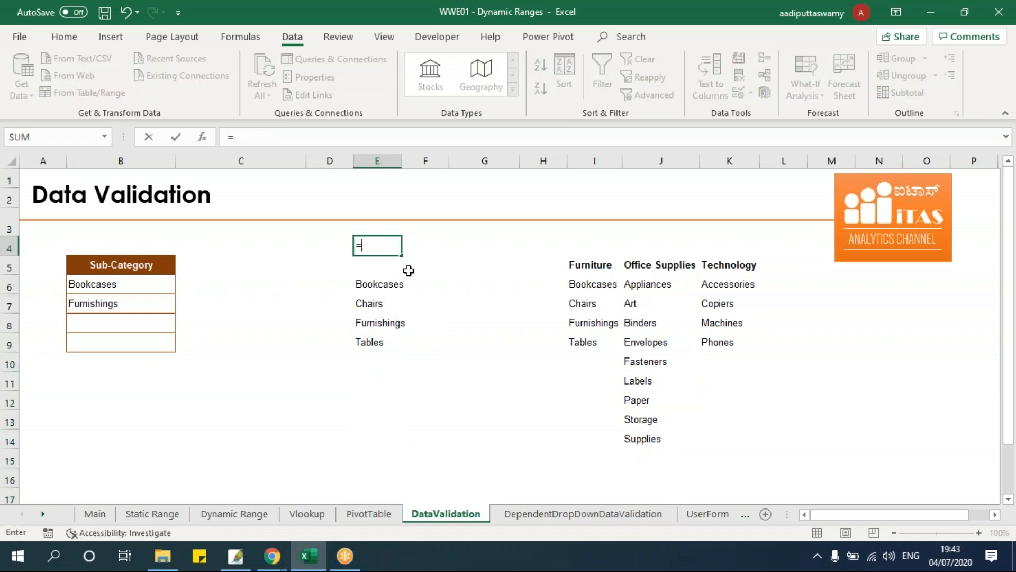
pyautogui.press('Tab')
pyautogui.moveTo(377, 284); pyautogui.dragTo(400, 350)
pyautogui.hotkey('ctrl', 'shift', 'Down')
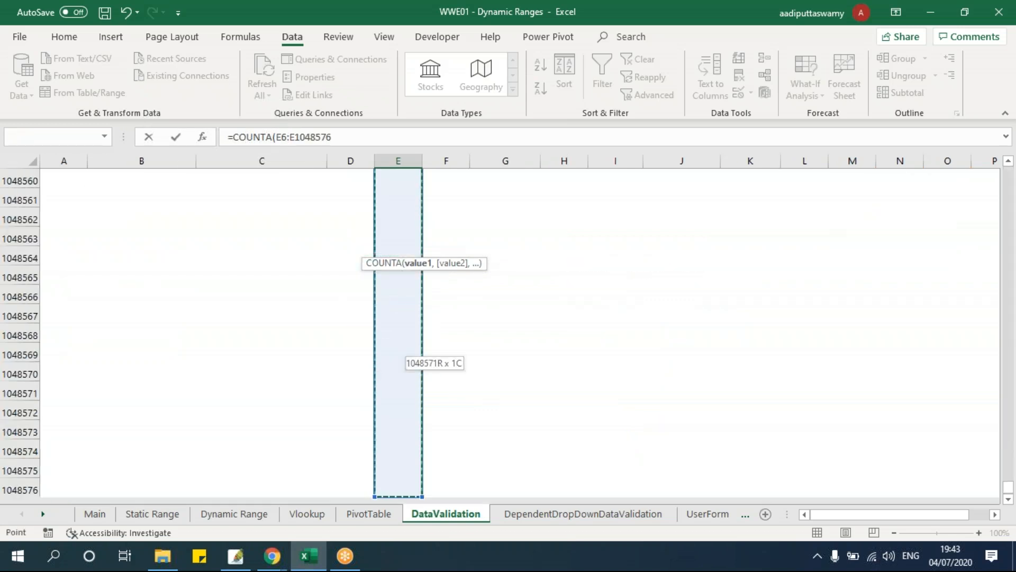
pyautogui.press('Return')
pyautogui.press('Down')
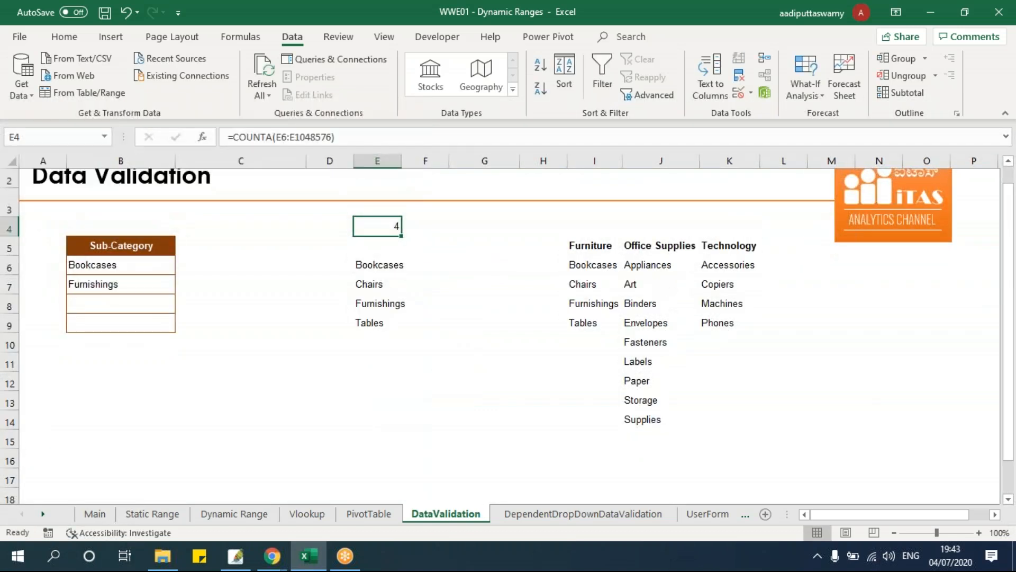
# Start a new workbook-scoped defined name called rngSubCategory, beginning from cell E6.
pyautogui.scroll(-5, 390, 355)
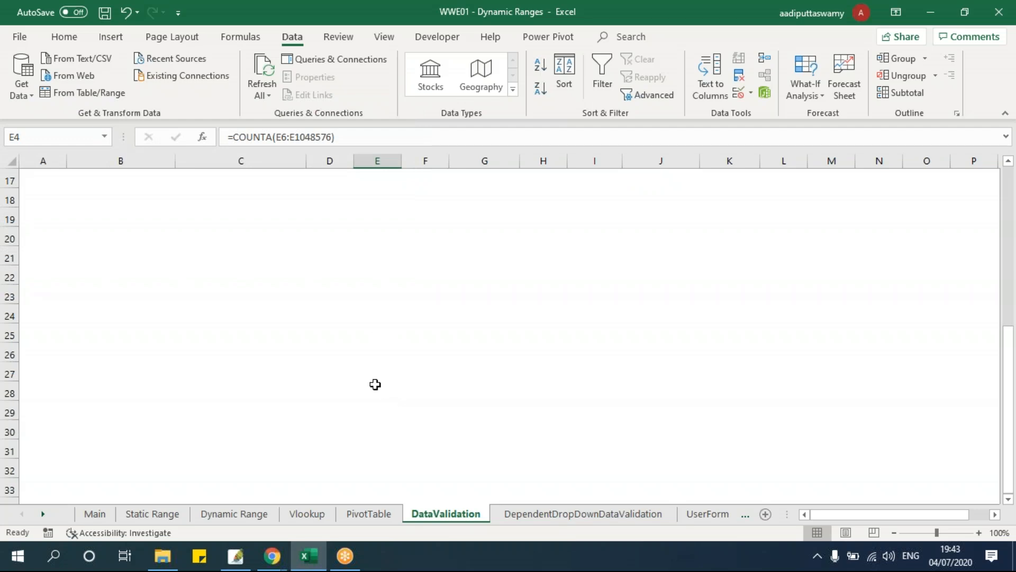
pyautogui.scroll(5, 375, 384)
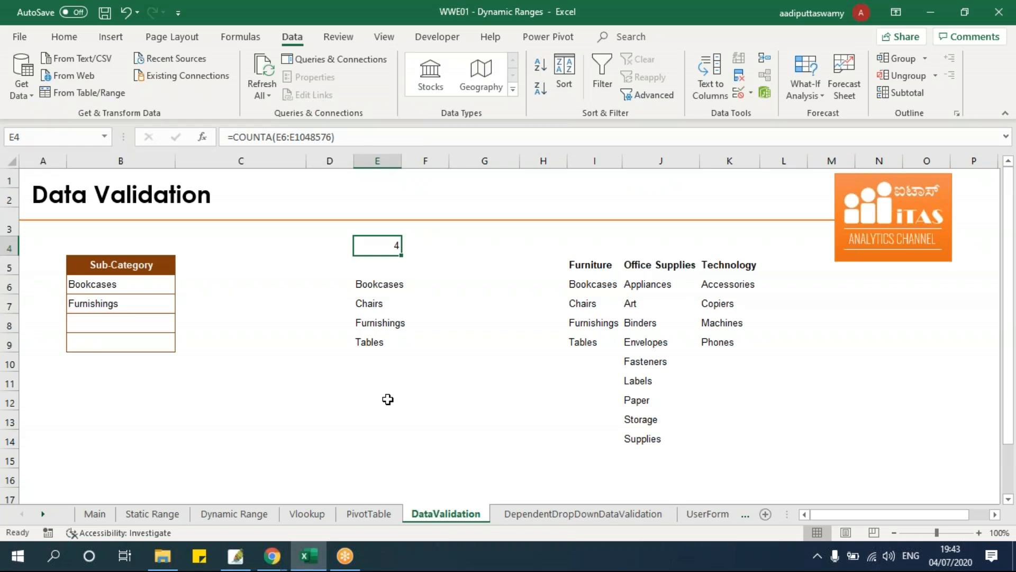
pyautogui.click(384, 285)
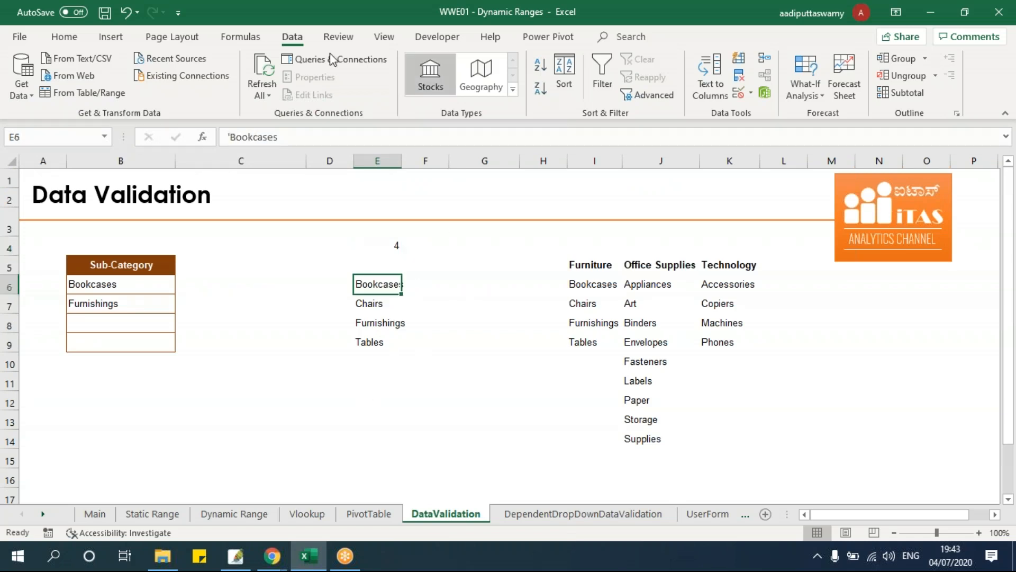
pyautogui.click(240, 36)
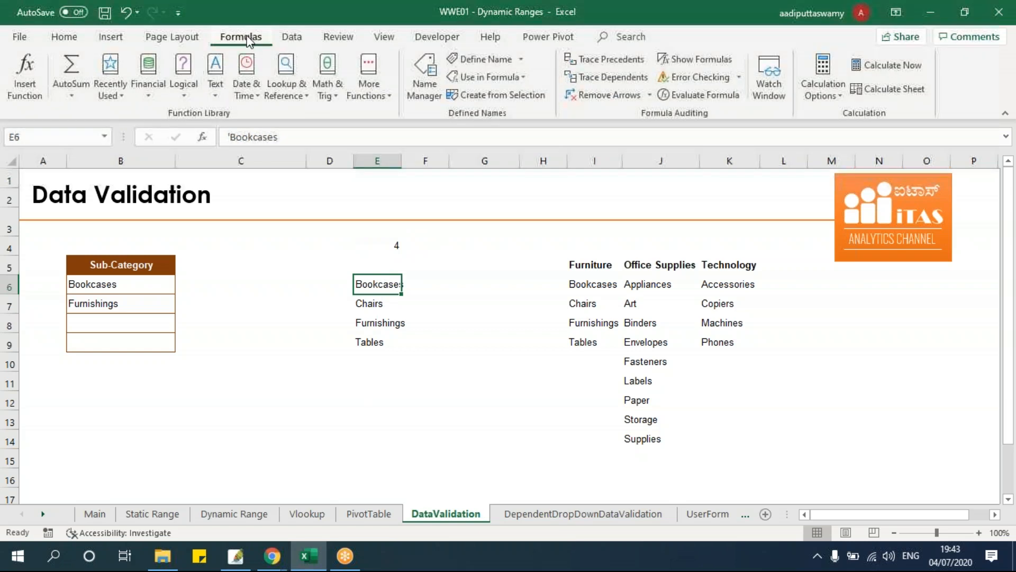
pyautogui.click(425, 80)
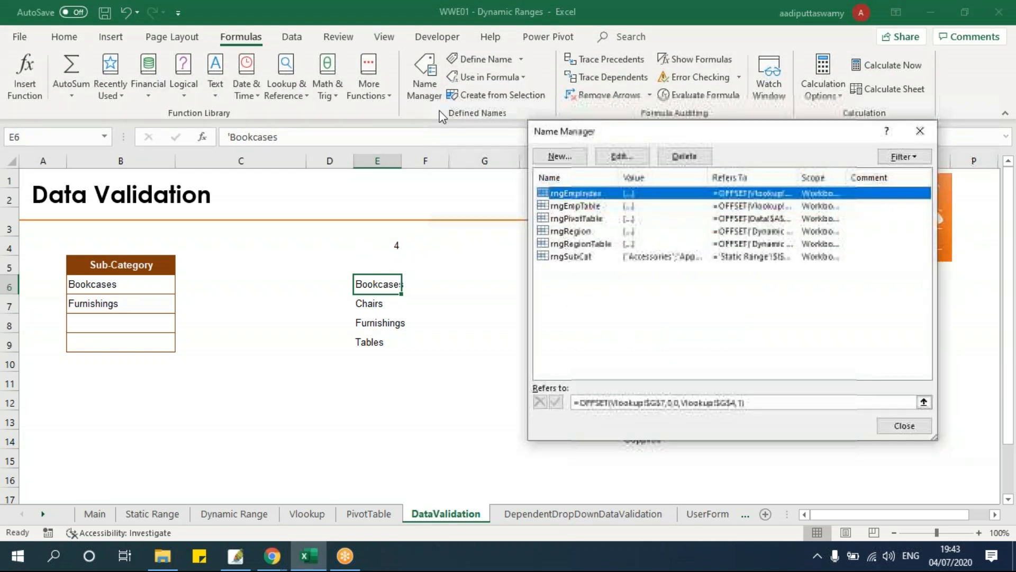
pyautogui.click(577, 158)
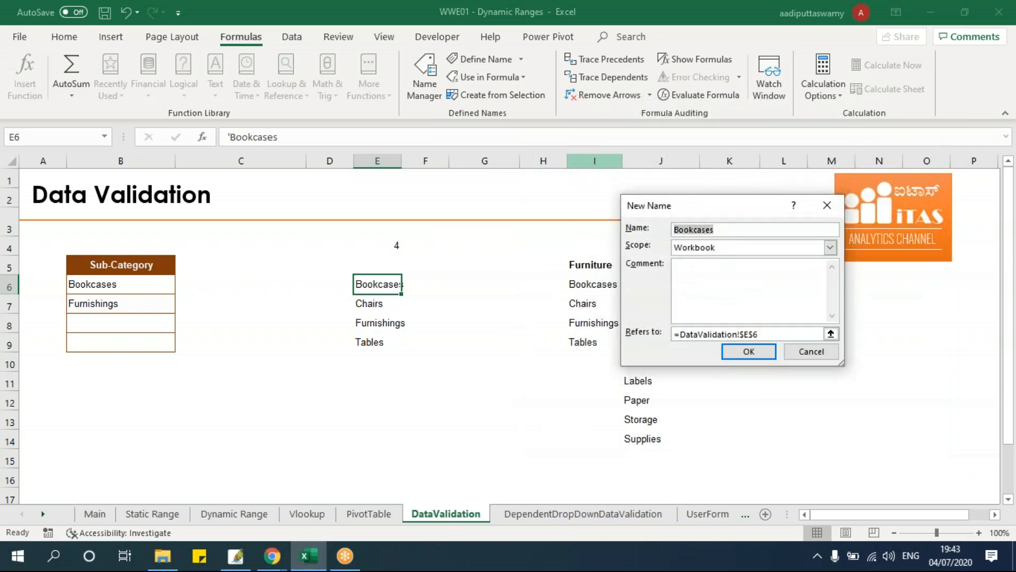
pyautogui.write('rngSubCategory')
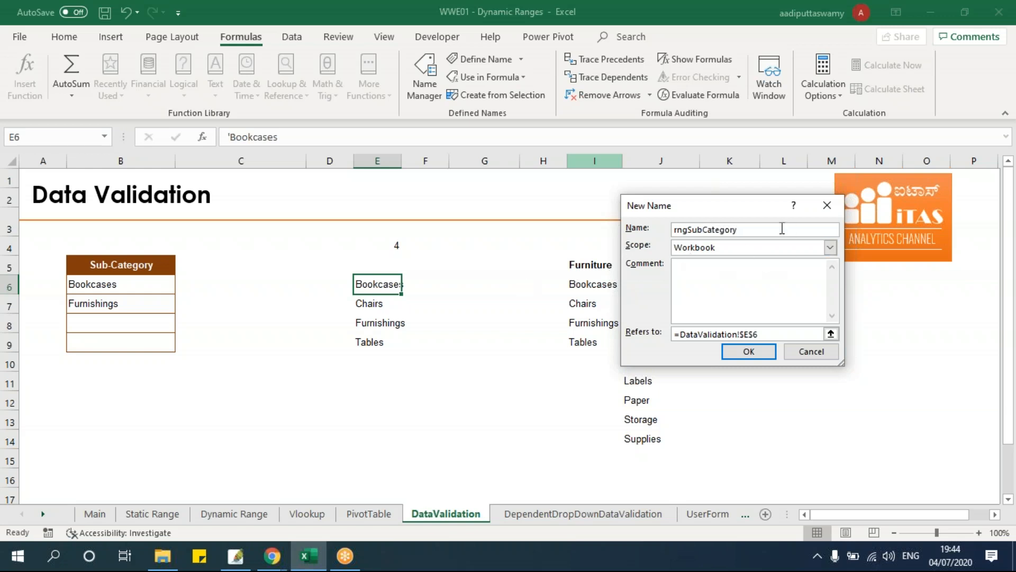
# Make rngSubCategory refer to =OFFSET(DataValidation!$E$6,0,0,DataValidation!$E$4,1) and save the name.
pyautogui.moveTo(776, 334); pyautogui.dragTo(654, 332)
pyautogui.write('=offset(')
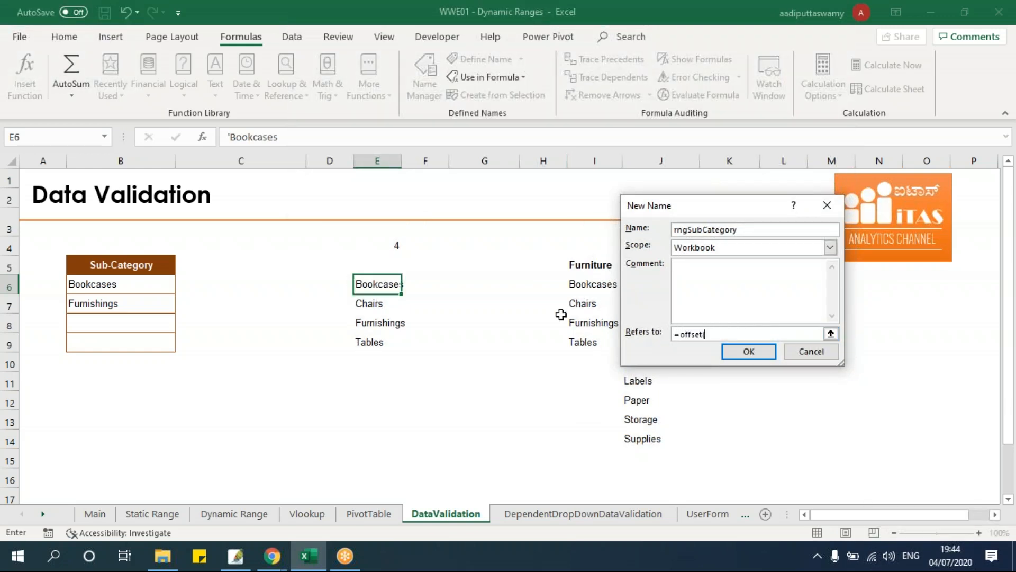
pyautogui.click(394, 290)
pyautogui.write(',0,0,')
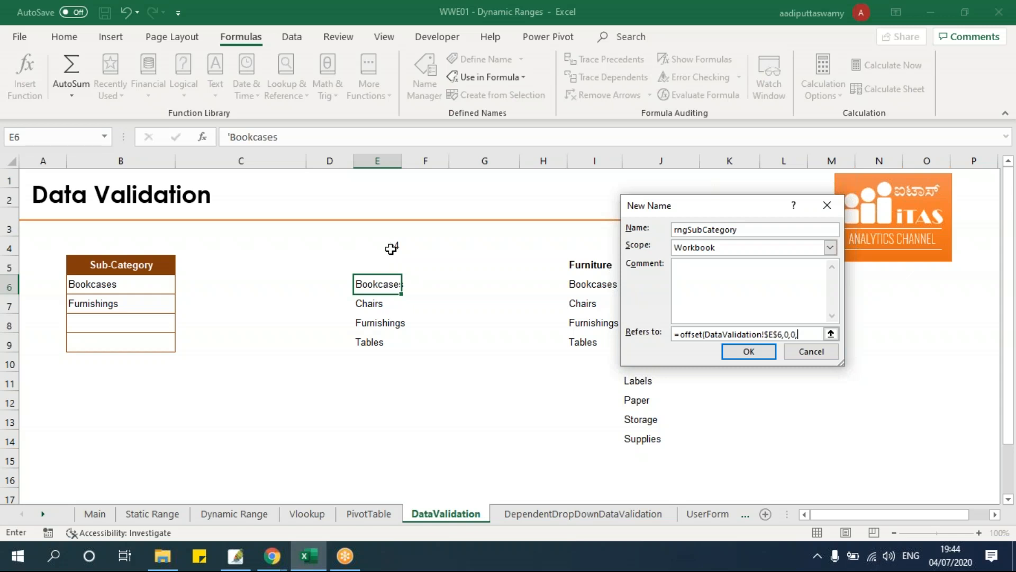
pyautogui.click(398, 249)
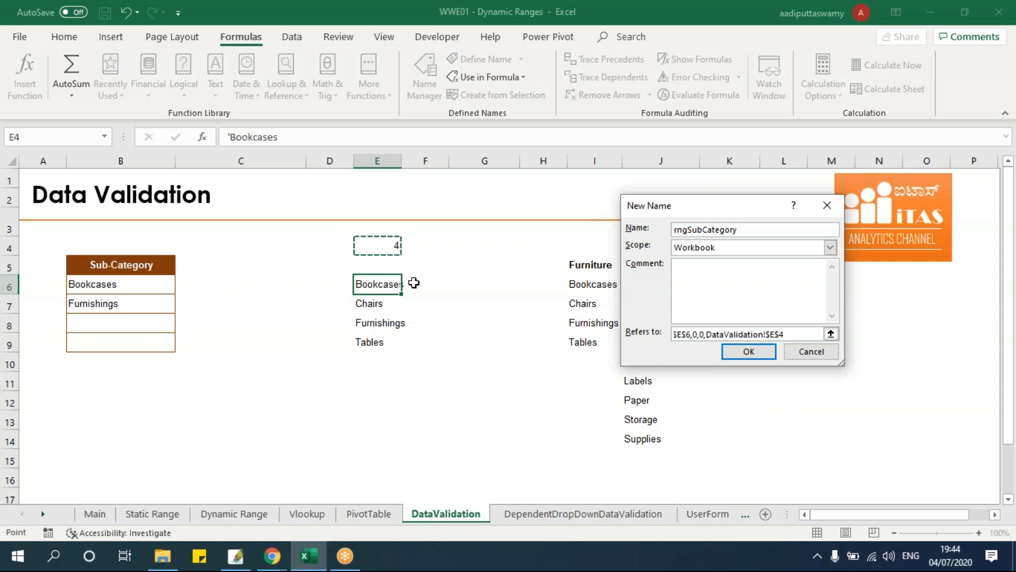
pyautogui.write(',1)')
pyautogui.click(762, 351)
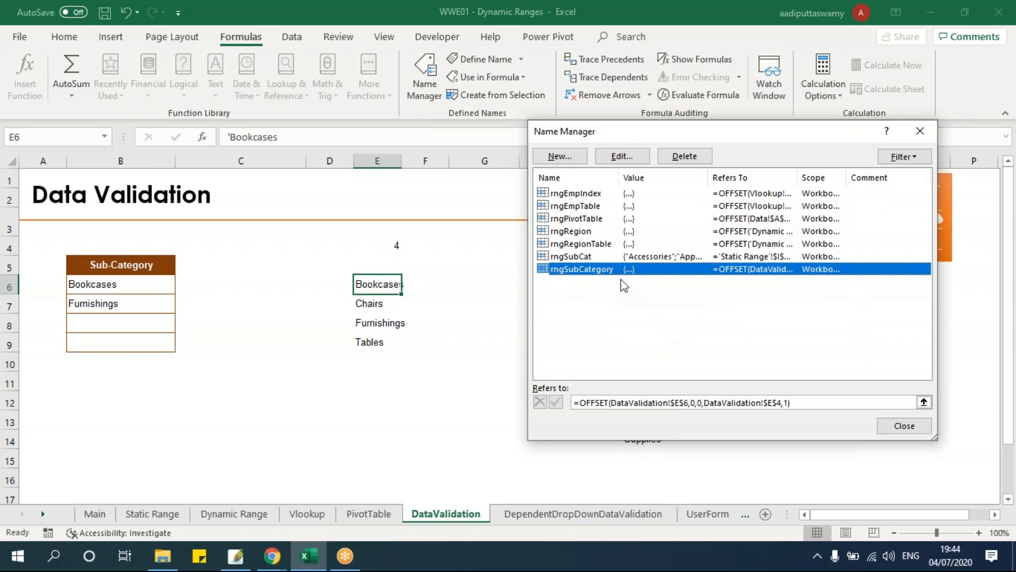
# Reopen the rngSubCategory definition to copy its name, and close the name list without changing anything.
pyautogui.doubleClick(619, 273)
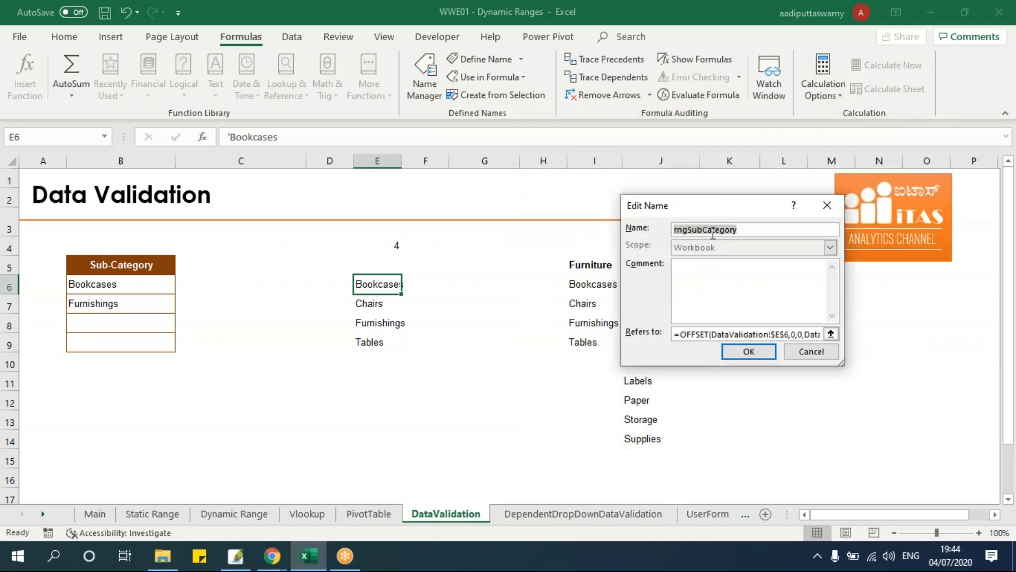
pyautogui.click(746, 352)
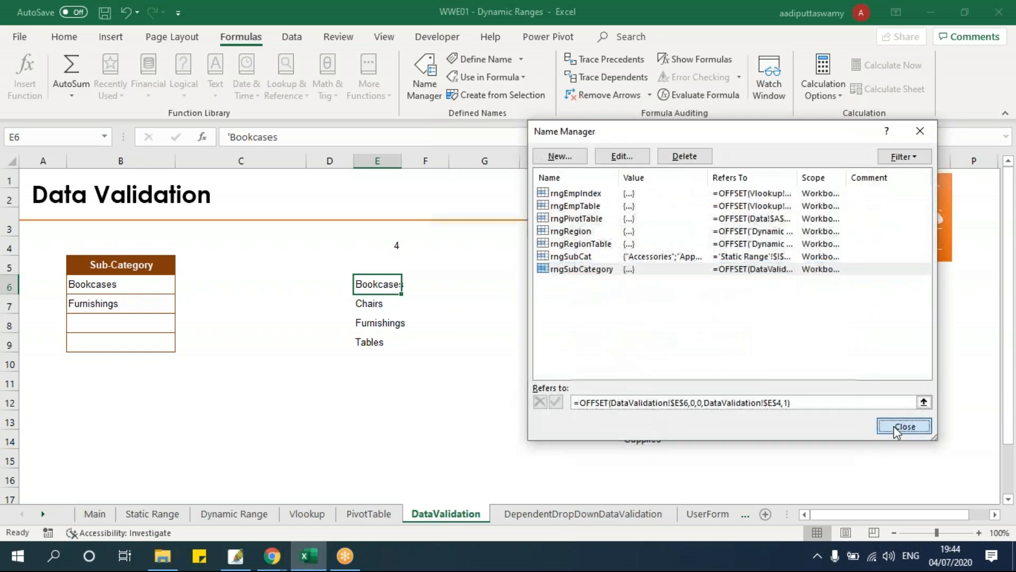
pyautogui.click(900, 425)
# Replace the data validation list source for B6:B9 with the named range =rngSubCategory.
pyautogui.moveTo(156, 286); pyautogui.dragTo(157, 344)
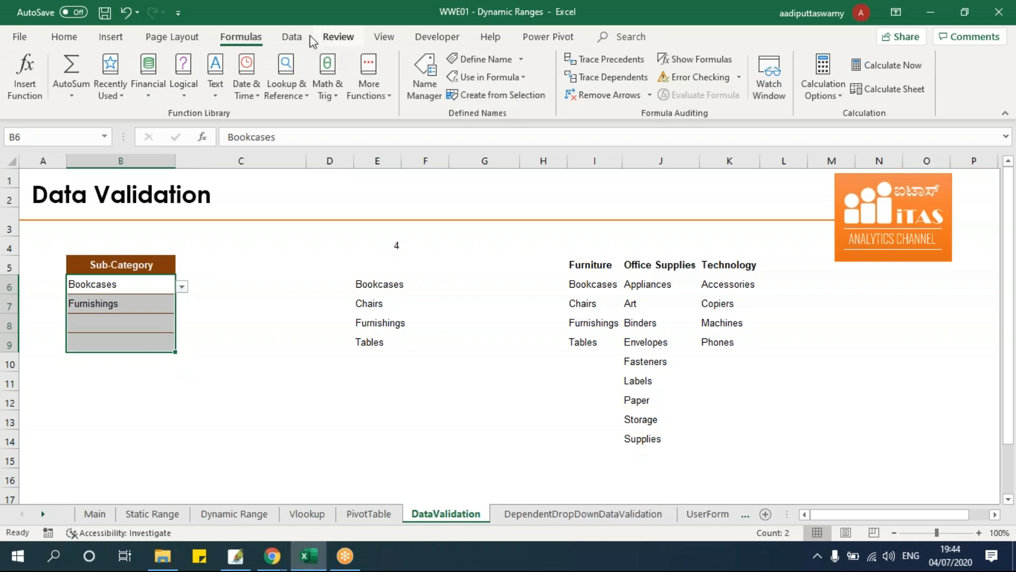
pyautogui.click(291, 37)
pyautogui.click(751, 93)
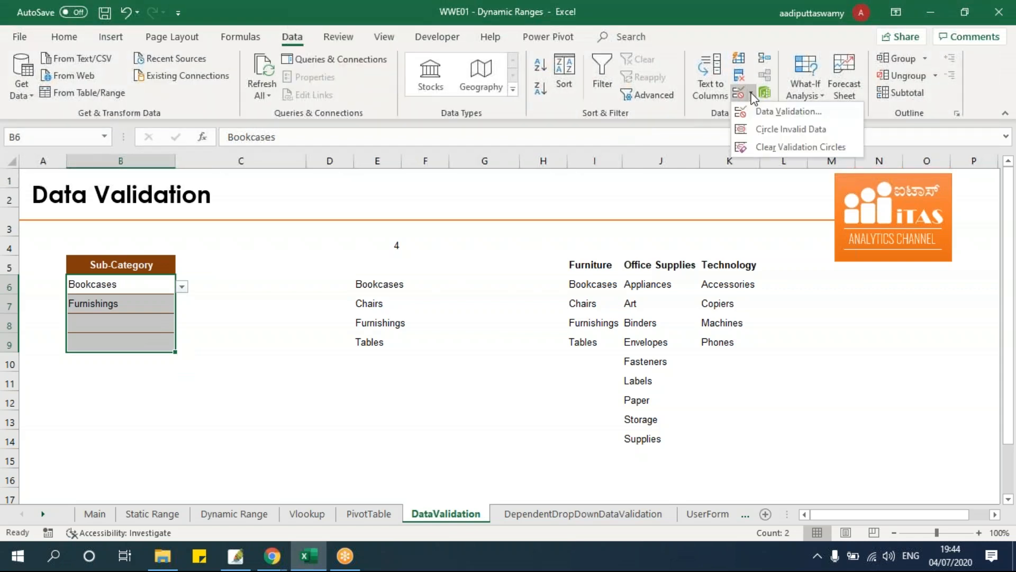
pyautogui.click(757, 110)
pyautogui.moveTo(666, 308); pyautogui.dragTo(611, 308)
pyautogui.press('BackSpace')
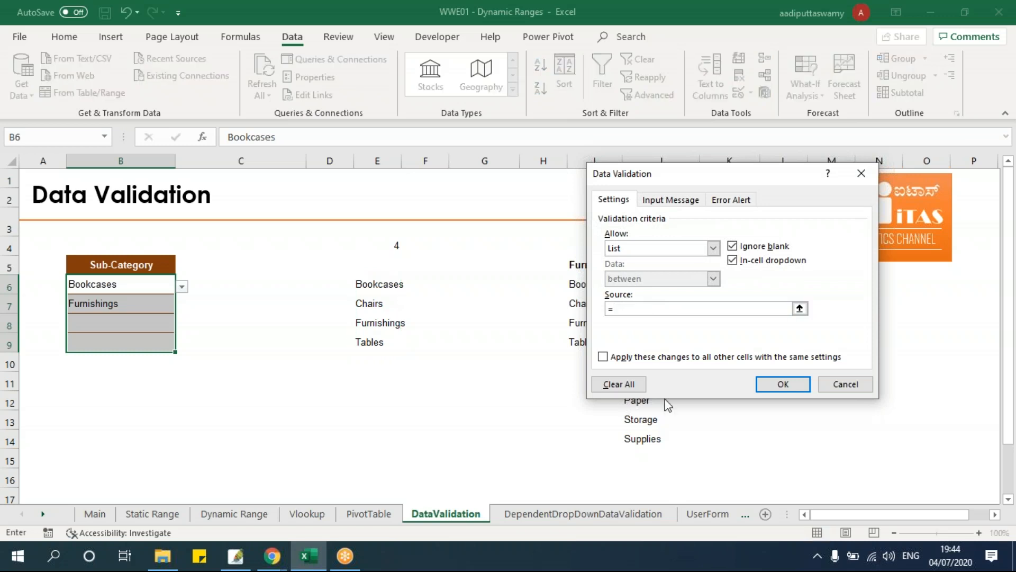
pyautogui.hotkey('ctrl', 'v')
pyautogui.click(781, 383)
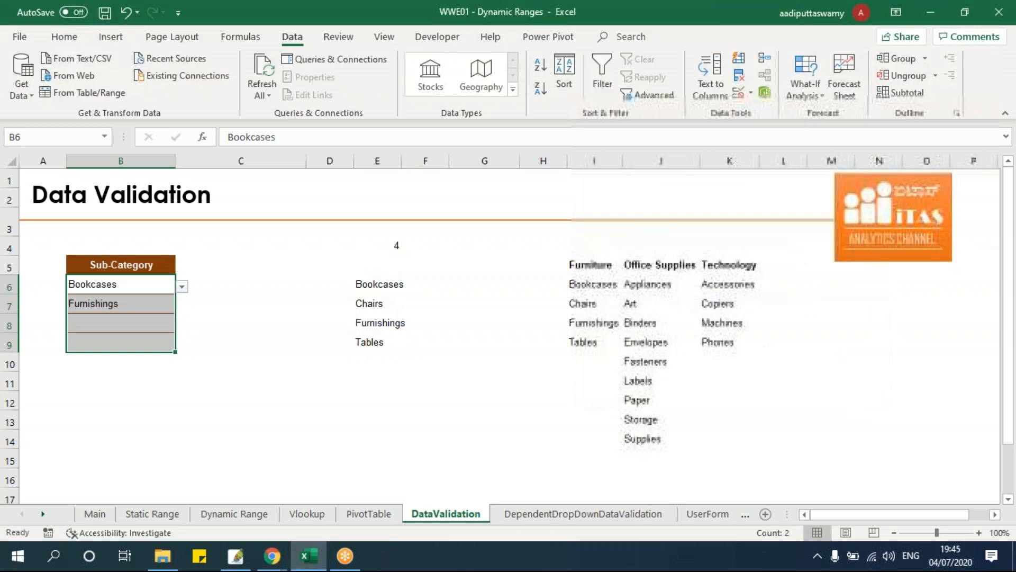
# Check the choices offered by the drop-down list in B8.
pyautogui.click(238, 336)
pyautogui.click(152, 323)
pyautogui.click(182, 325)
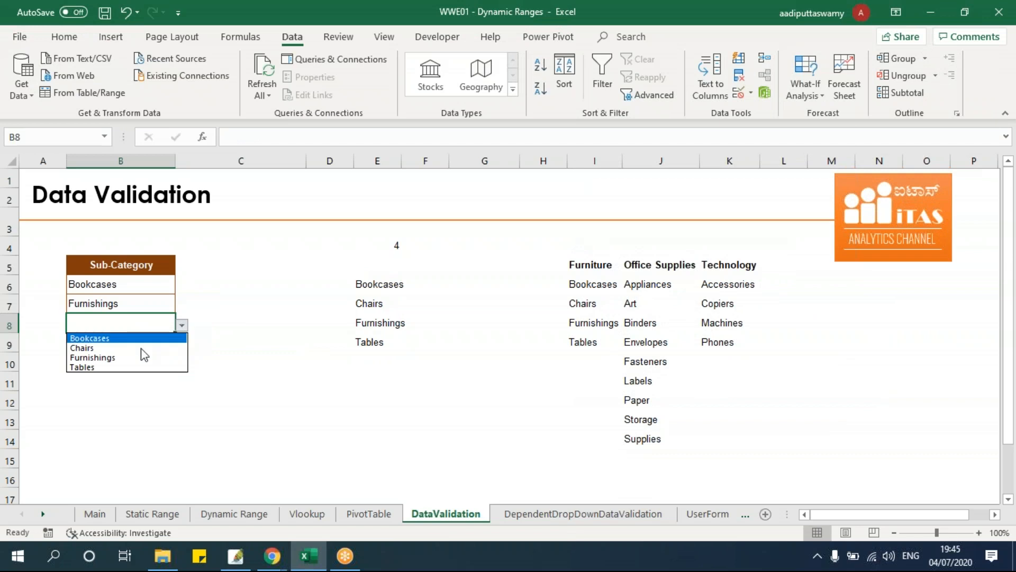
pyautogui.press('Escape')
# Copy the Office Supplies sub-categories in J6:J14 and paste them below the column E items starting at E10.
pyautogui.moveTo(671, 291); pyautogui.dragTo(653, 443)
pyautogui.hotkey('ctrl', 'c')
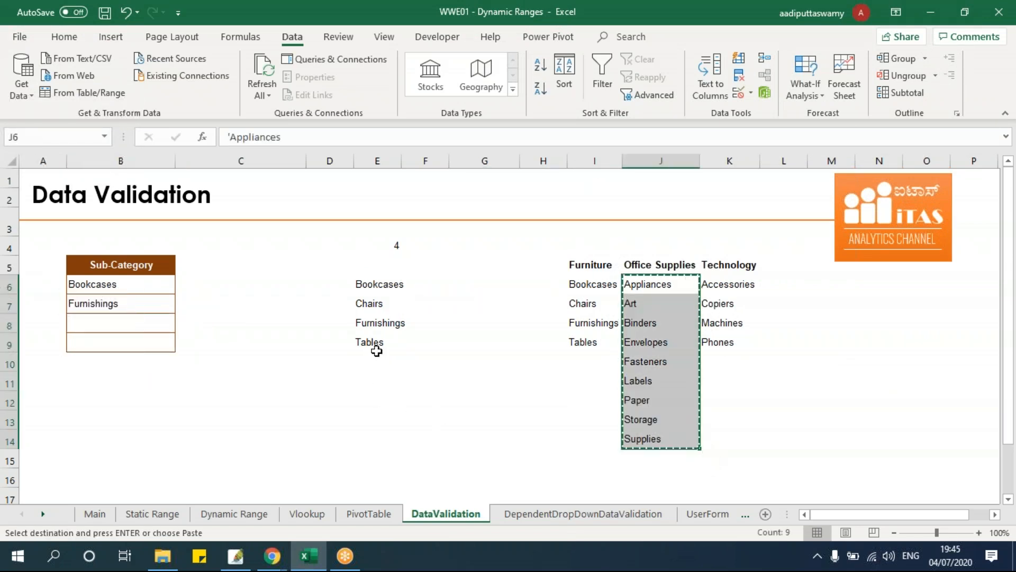
pyautogui.click(375, 344)
pyautogui.click(381, 358)
pyautogui.hotkey('ctrl', 'v')
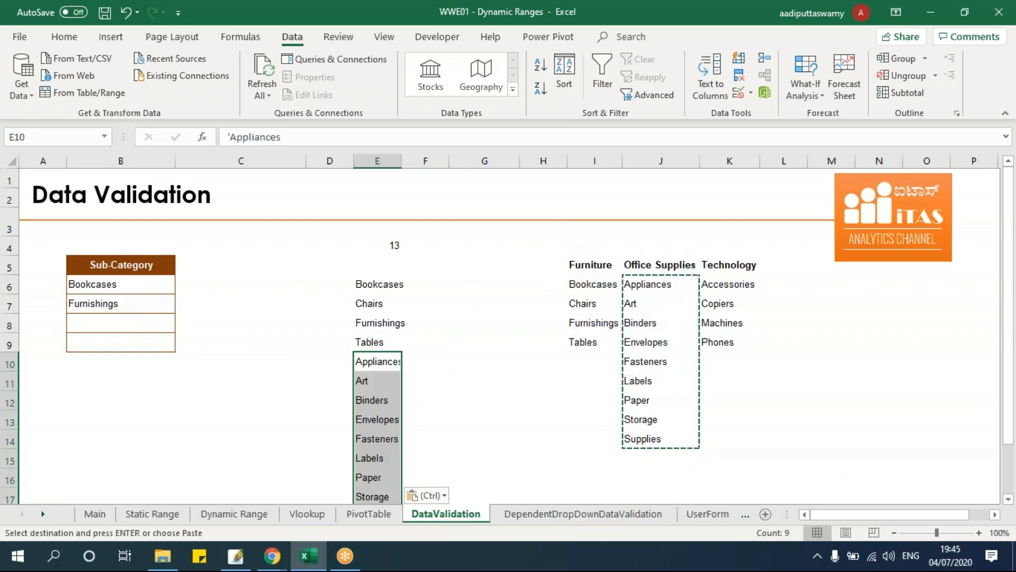
# Look through the drop-down list in B6 for the Office Supplies items.
pyautogui.click(144, 286)
pyautogui.click(182, 286)
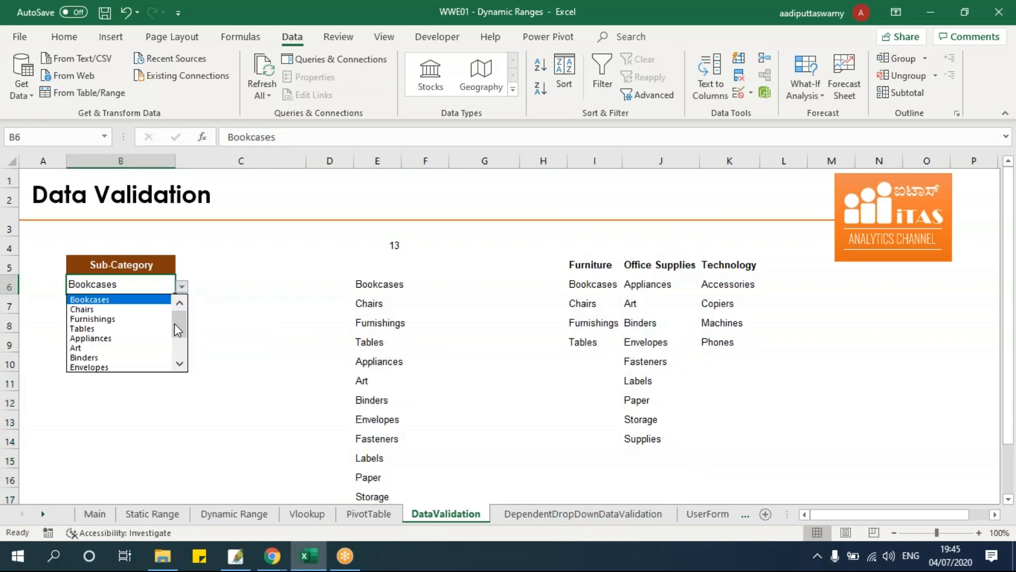
pyautogui.moveTo(178, 329); pyautogui.dragTo(183, 372)
pyautogui.moveTo(185, 337); pyautogui.dragTo(188, 314)
pyautogui.press('Escape')
# Copy the Technology sub-categories in K6:K9 and paste them below the column E items starting at E19.
pyautogui.moveTo(732, 286); pyautogui.dragTo(733, 347)
pyautogui.hotkey('ctrl', 'c')
pyautogui.scroll(-2, 454, 424)
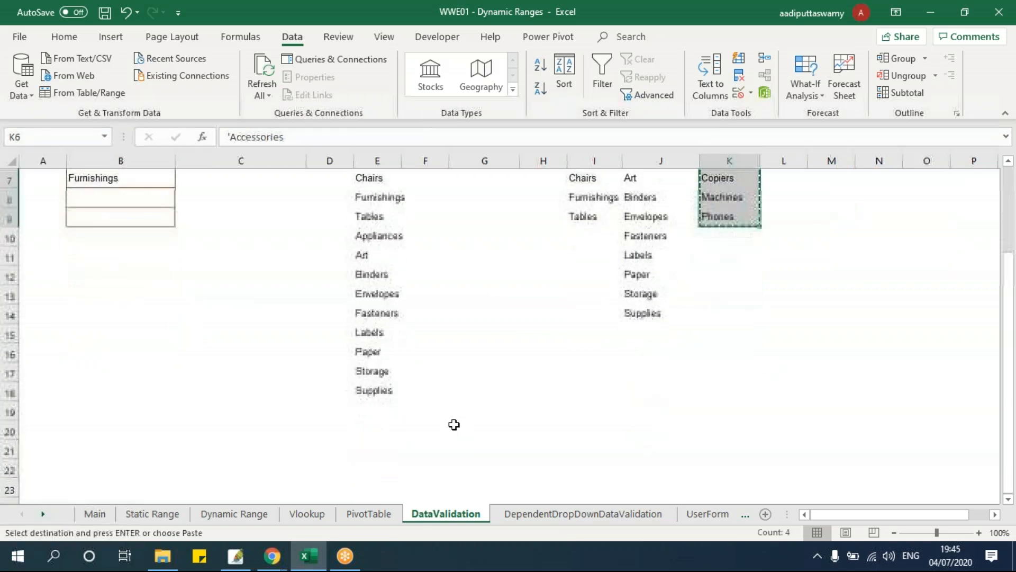
pyautogui.click(390, 397)
pyautogui.click(388, 408)
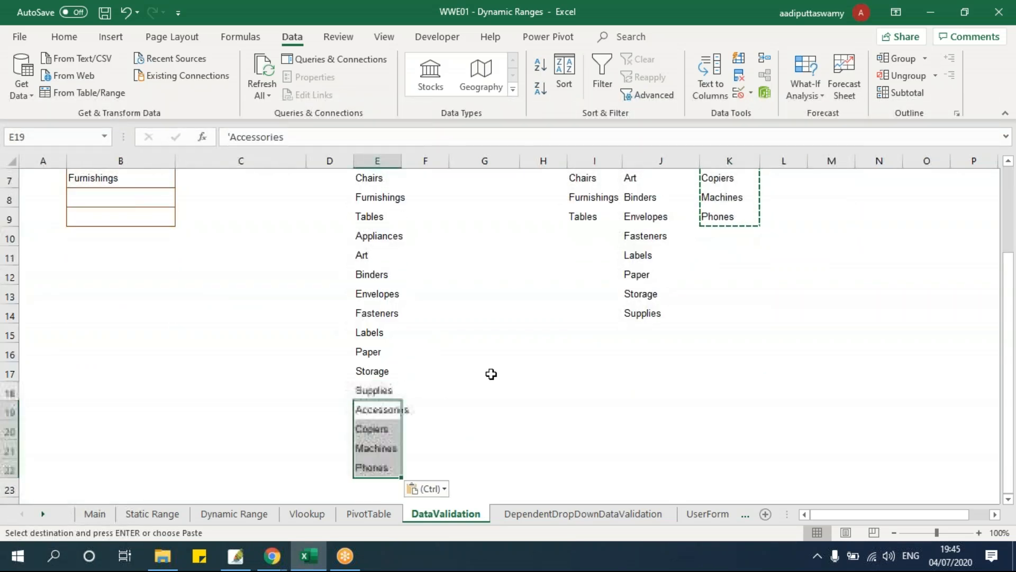
pyautogui.hotkey('ctrl', 'v')
# Compare the drop-down list in B8 with the last items in the extended column E list.
pyautogui.scroll(2, 406, 345)
pyautogui.click(164, 325)
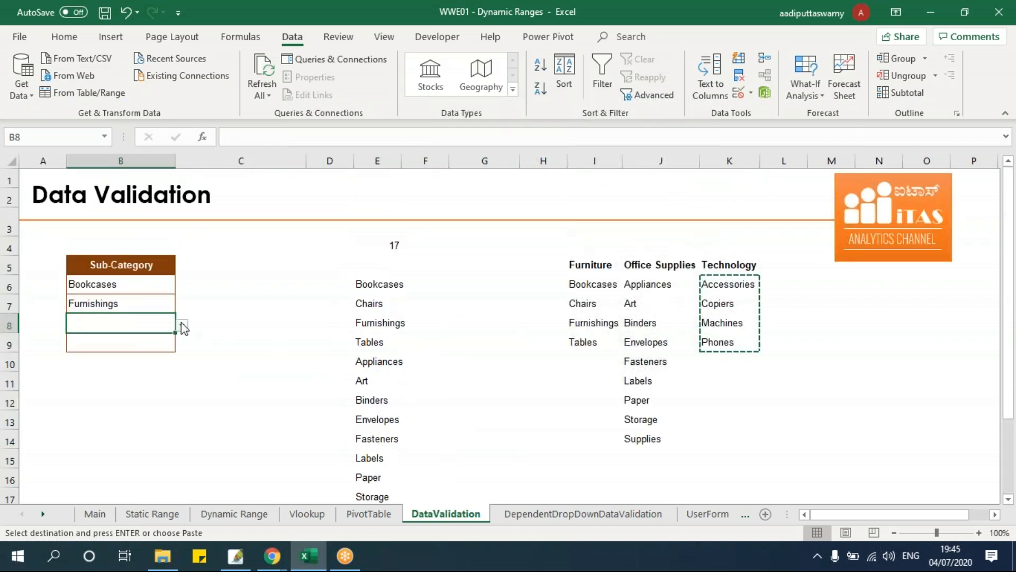
pyautogui.click(183, 327)
pyautogui.scroll(-3, 182, 365)
pyautogui.press('Escape')
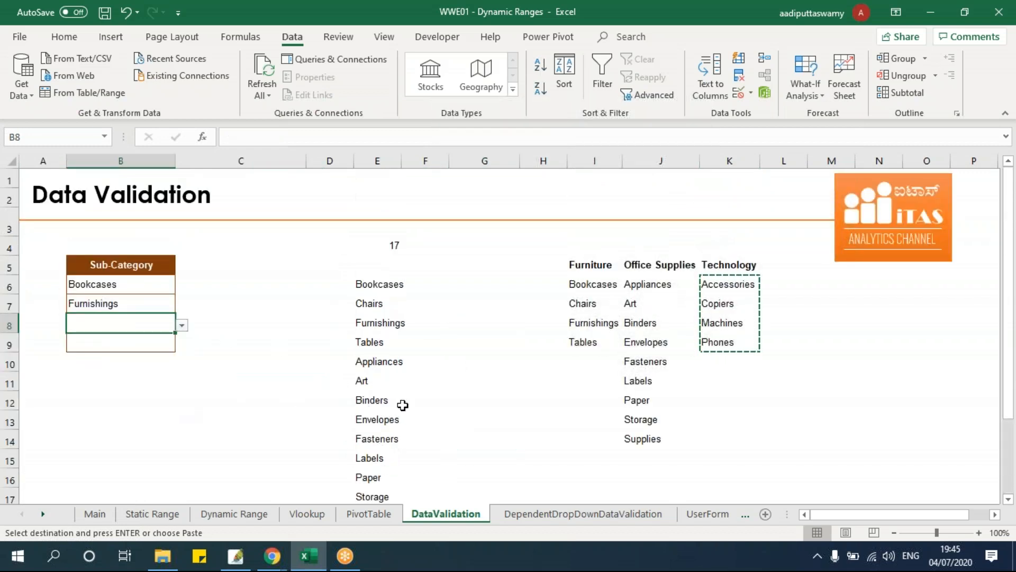
pyautogui.scroll(-3, 403, 405)
pyautogui.click(397, 409)
pyautogui.scroll(3, 495, 415)
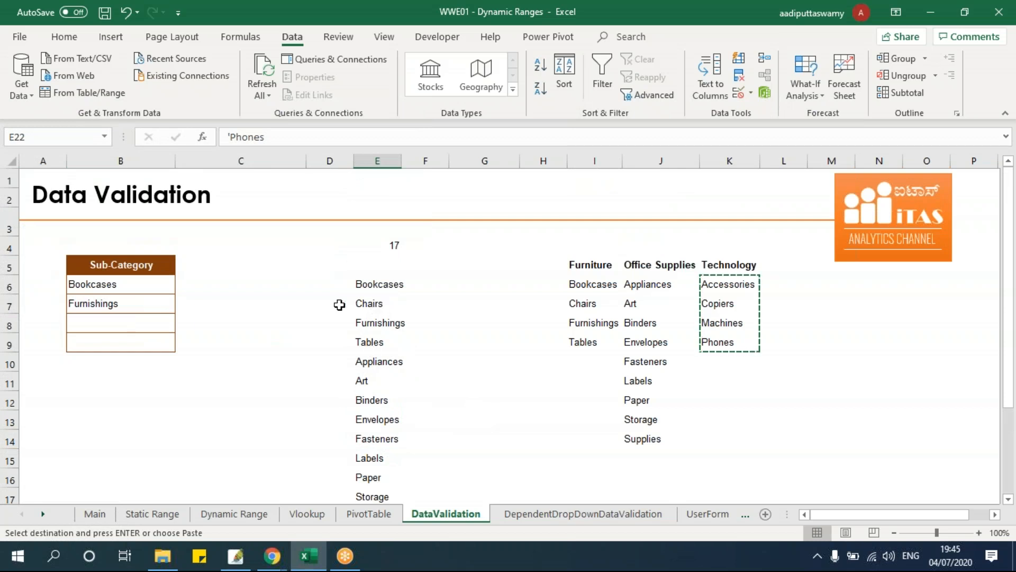
# Delete the added Office Supplies and Technology items from E10:E22.
pyautogui.click(365, 379)
pyautogui.press('Up')
pyautogui.press('Up')
pyautogui.press('Down')
pyautogui.hotkey('ctrl', 'shift', 'Down')
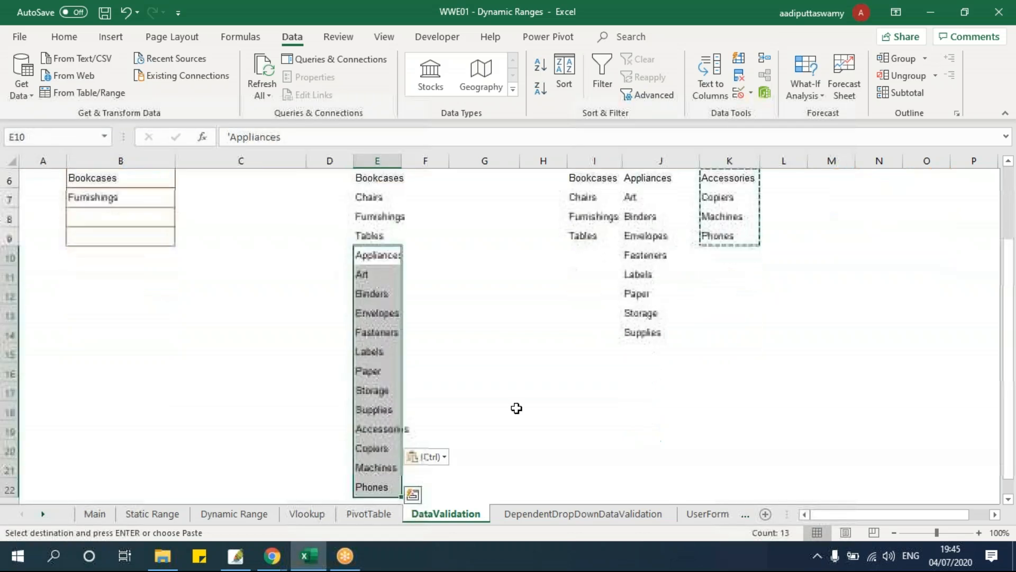
pyautogui.press('Delete')
pyautogui.scroll(2, 166, 423)
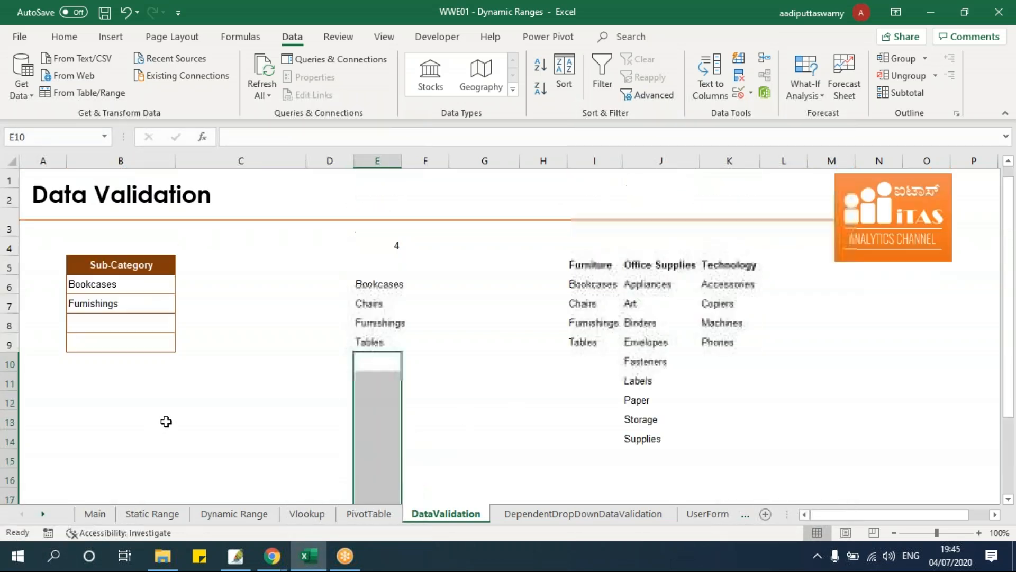
# Check the drop-down list in B6 against the shortened list of items in column E.
pyautogui.click(152, 289)
pyautogui.click(177, 284)
pyautogui.click(170, 286)
pyautogui.click(182, 287)
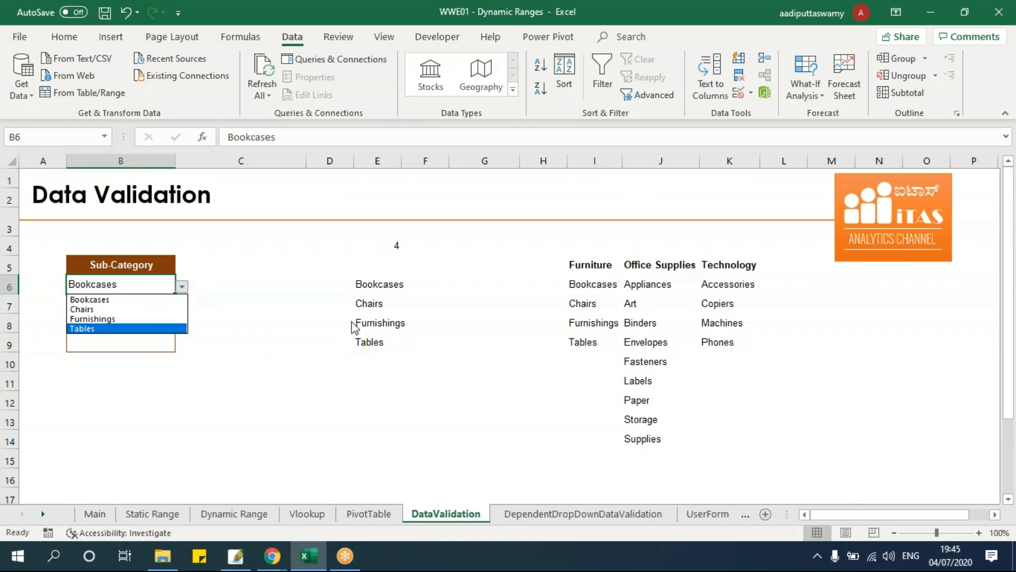
pyautogui.click(381, 289)
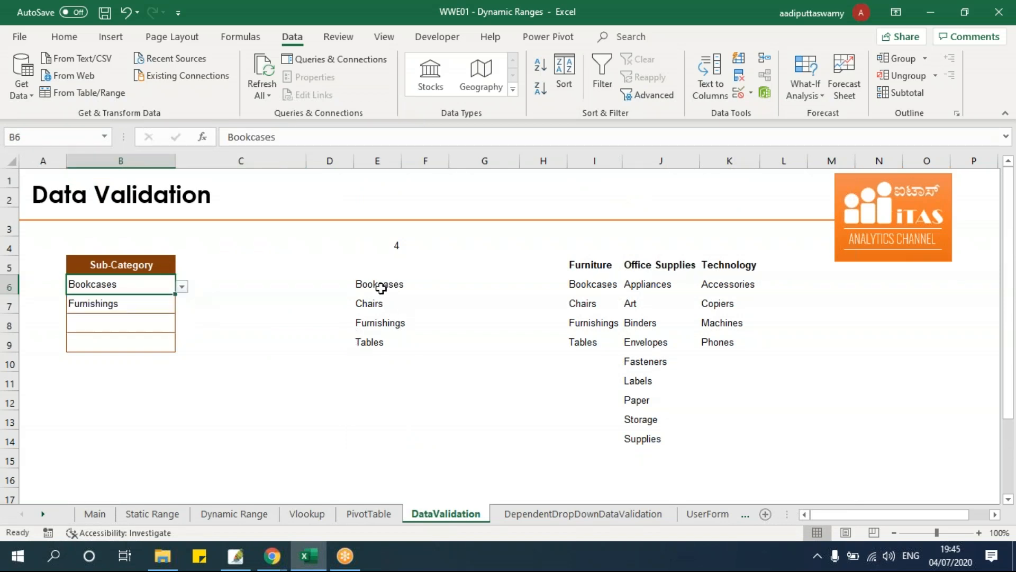
# Add a list data validation to C6 with the fixed source range =$E$6:$E$29.
pyautogui.click(245, 285)
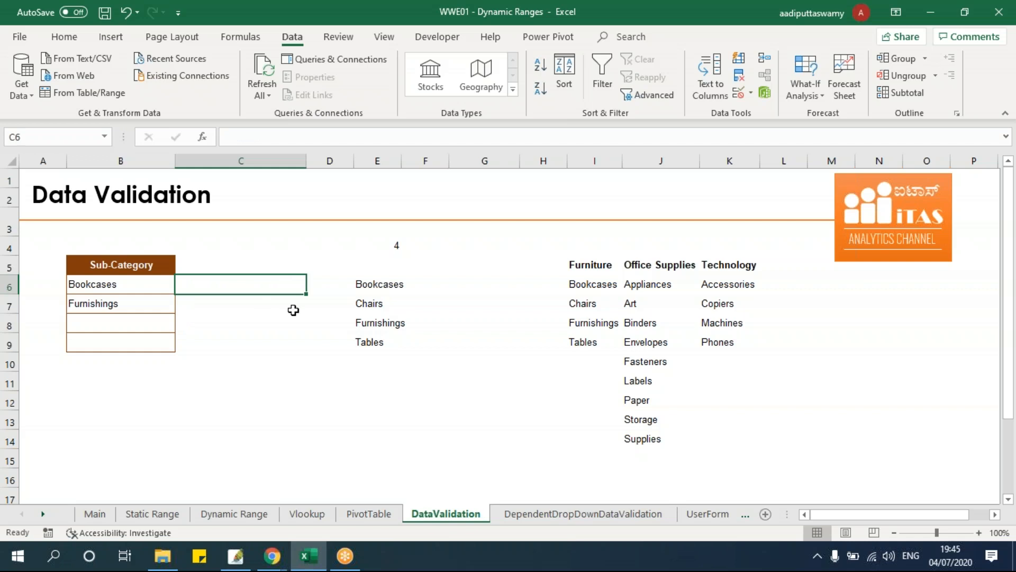
pyautogui.click(750, 93)
pyautogui.click(757, 111)
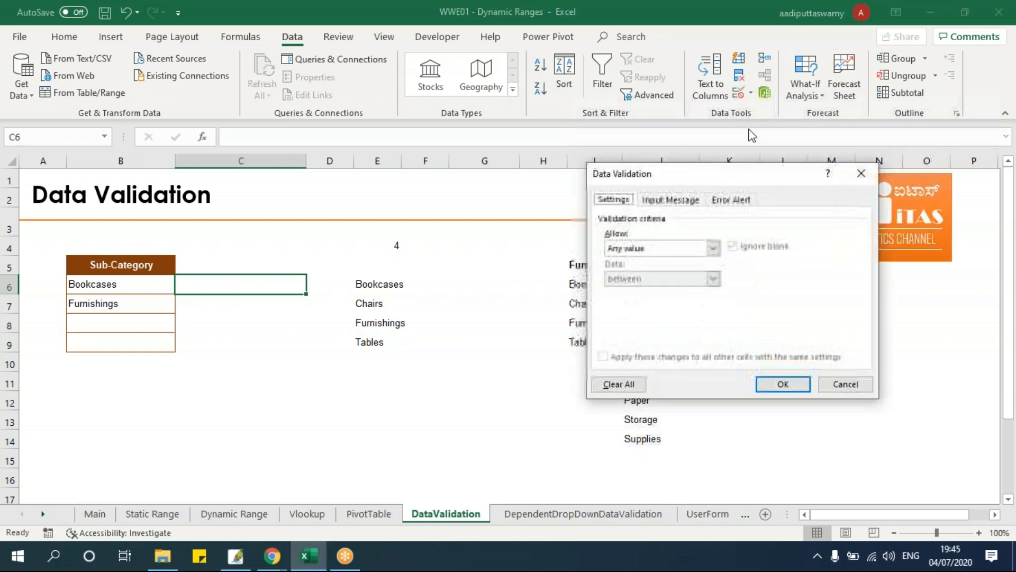
pyautogui.click(713, 248)
pyautogui.click(668, 292)
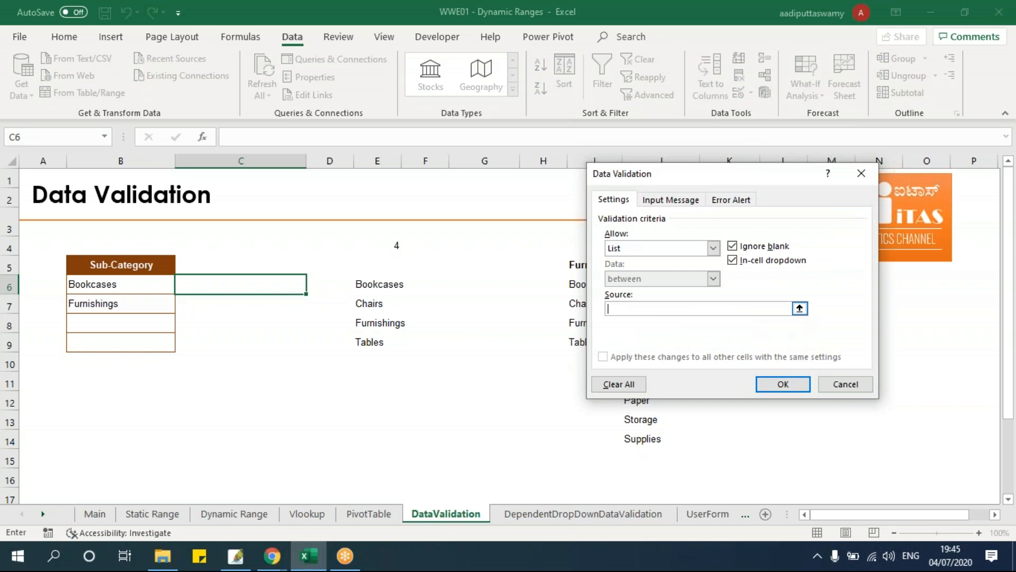
pyautogui.click(799, 306)
pyautogui.moveTo(389, 286); pyautogui.dragTo(403, 438)
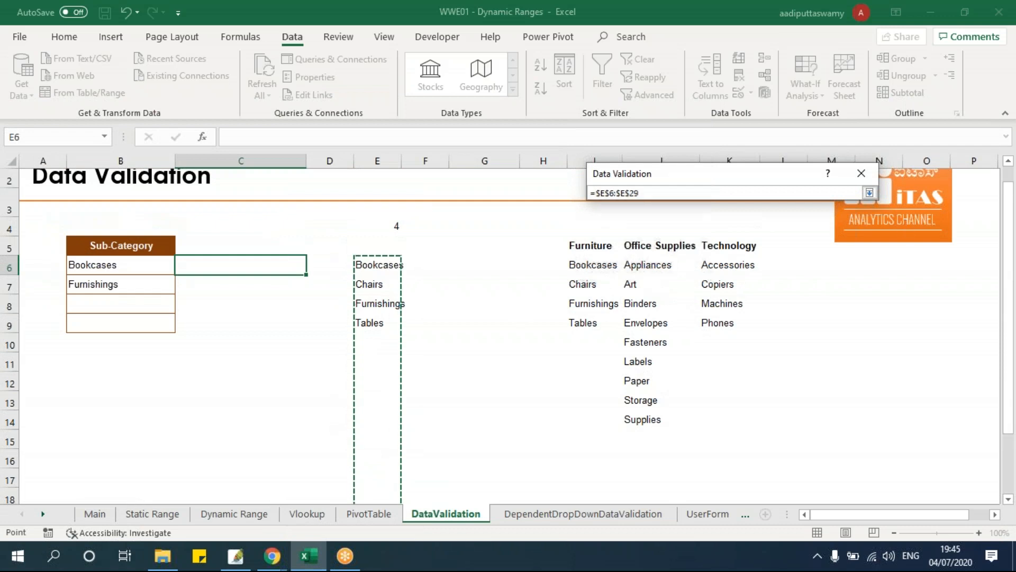
pyautogui.click(869, 193)
pyautogui.click(787, 388)
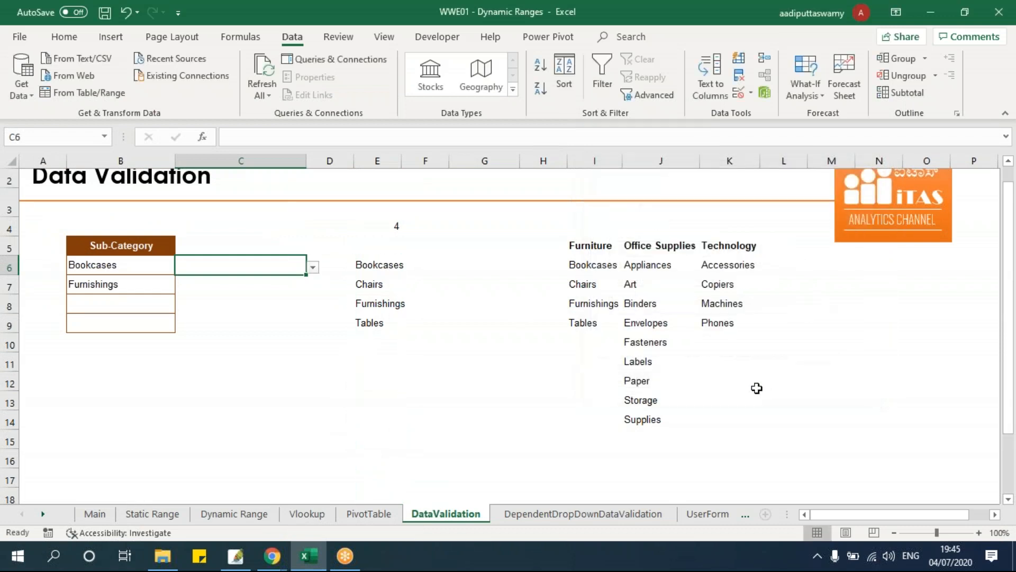
# Inspect the fixed-range drop-down list in C6, including the entries after the last item.
pyautogui.click(757, 389)
pyautogui.click(259, 271)
pyautogui.click(312, 269)
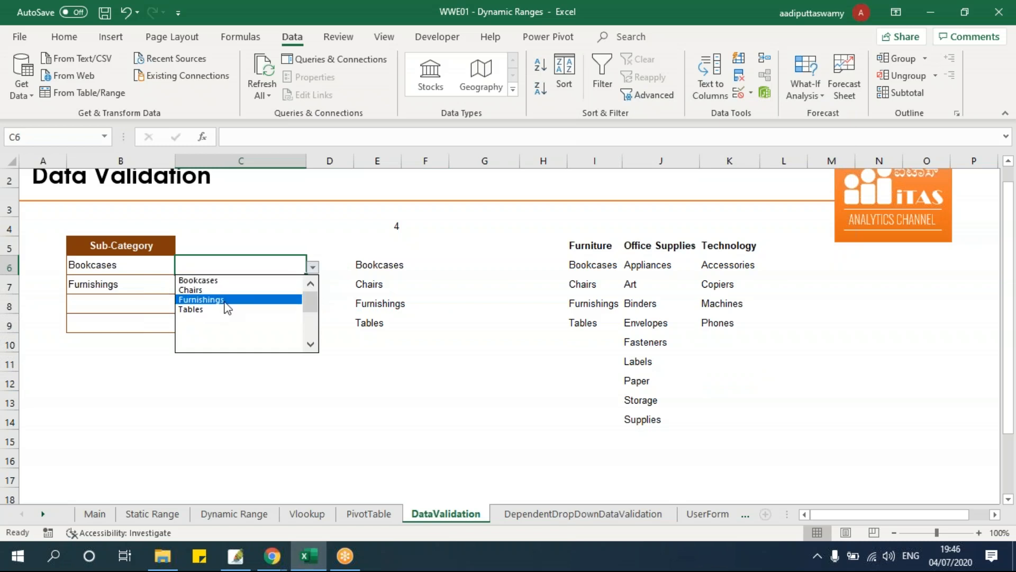
pyautogui.moveTo(312, 299)
pyautogui.mouseDown()
pyautogui.moveTo(312, 338)
pyautogui.moveTo(324, 297)
pyautogui.mouseUp()
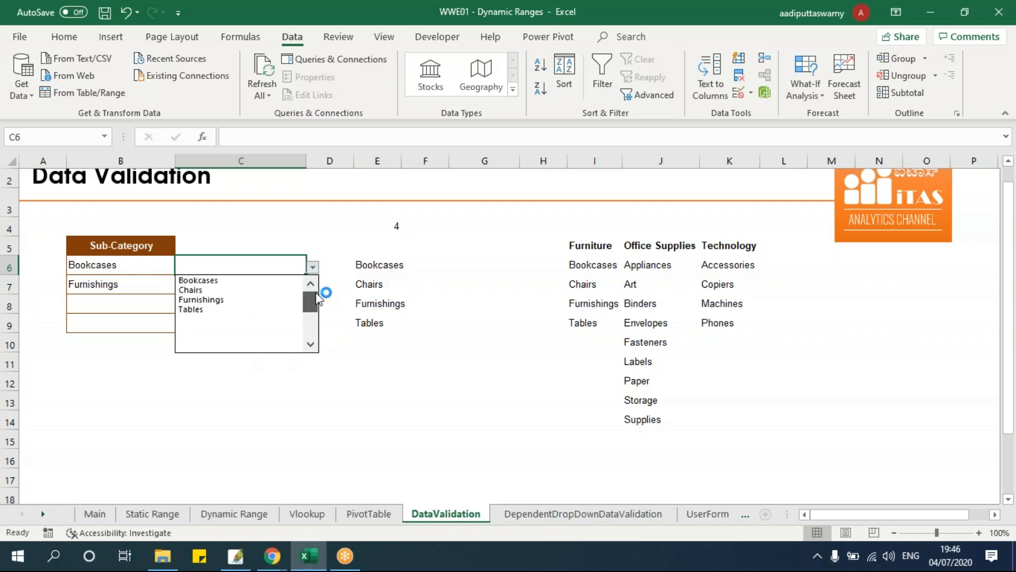
pyautogui.click(237, 329)
# Copy the Office Supplies items from J6:J14 into column E starting at E10.
pyautogui.click(640, 271)
pyautogui.moveTo(647, 299); pyautogui.dragTo(658, 411)
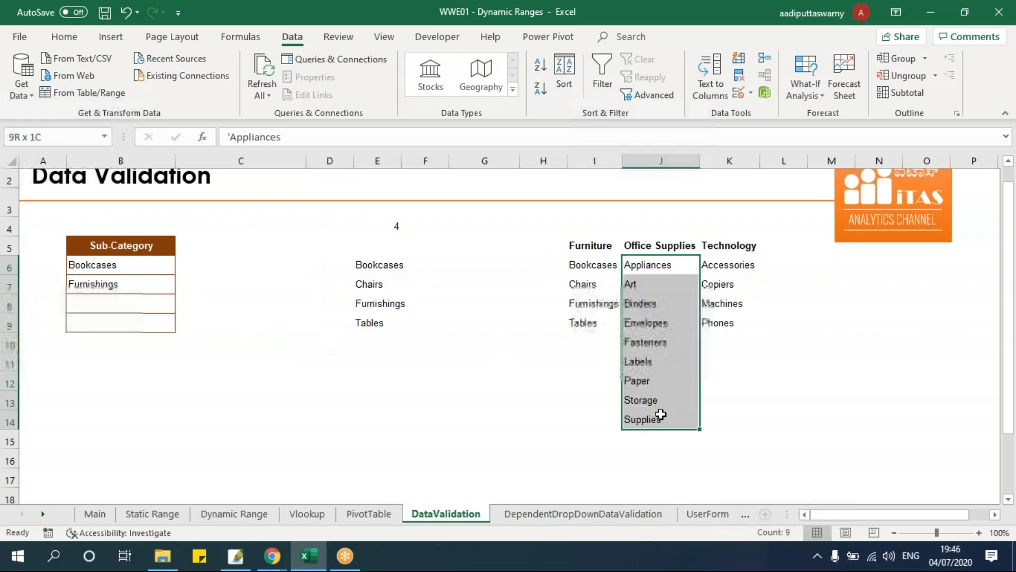
pyautogui.hotkey('ctrl', 'c')
pyautogui.click(385, 339)
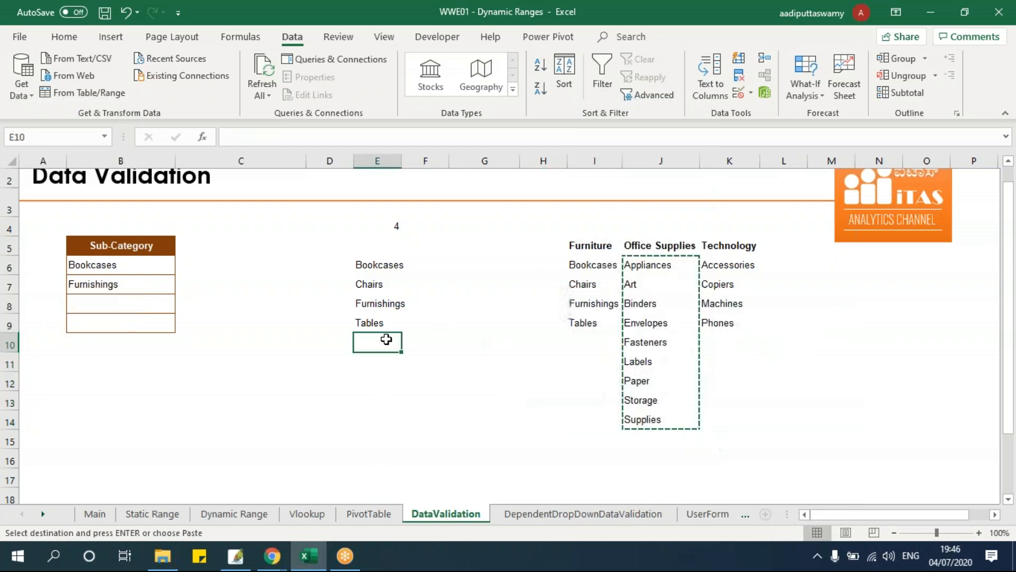
pyautogui.hotkey('ctrl', 'v')
# Check the fixed-range drop-down list in C6 to its end against the extended items in column E.
pyautogui.click(271, 267)
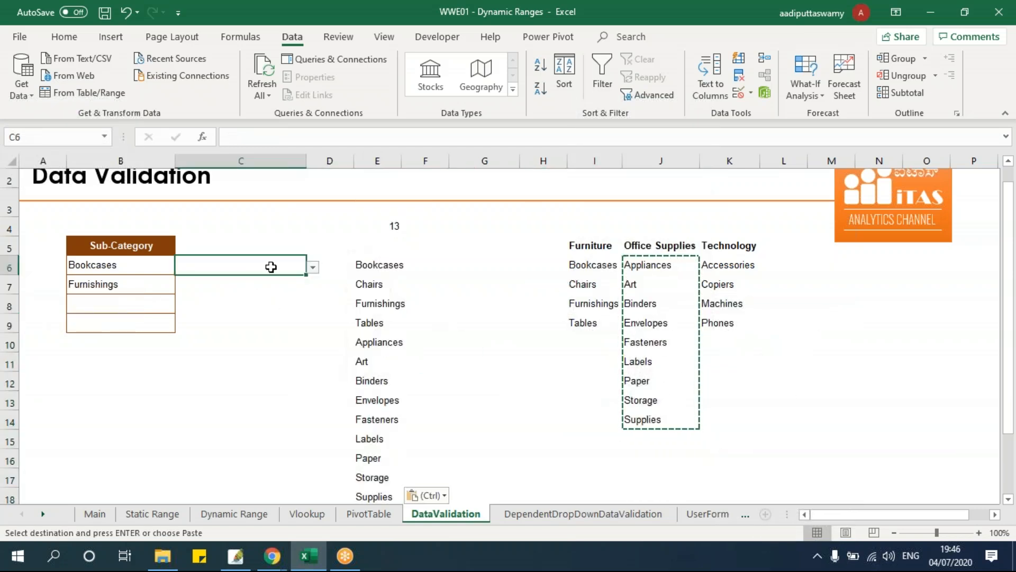
pyautogui.click(313, 268)
pyautogui.scroll(-2, 254, 323)
pyautogui.scroll(2, 317, 294)
pyautogui.moveTo(320, 310); pyautogui.dragTo(314, 338)
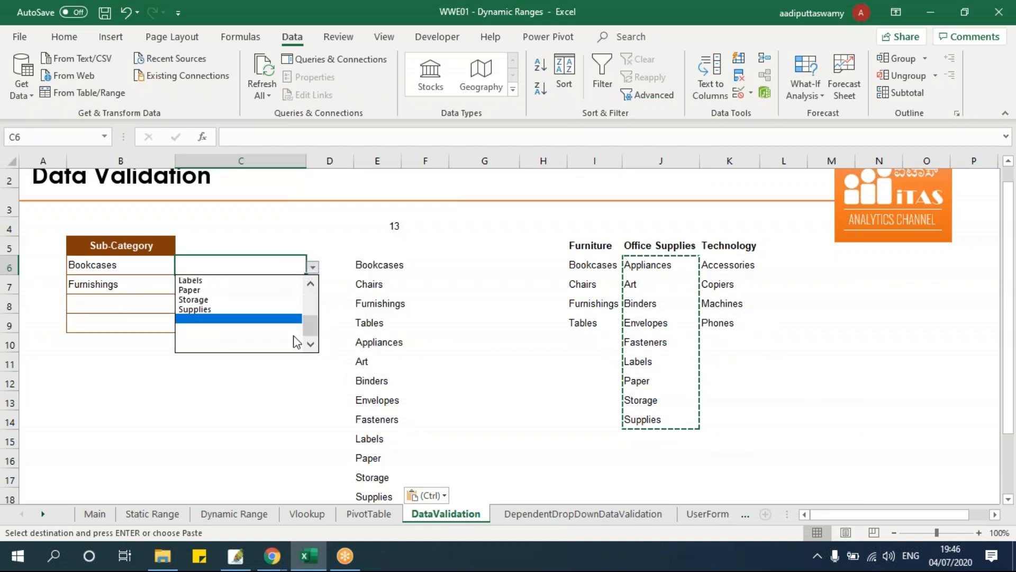
pyautogui.click(228, 328)
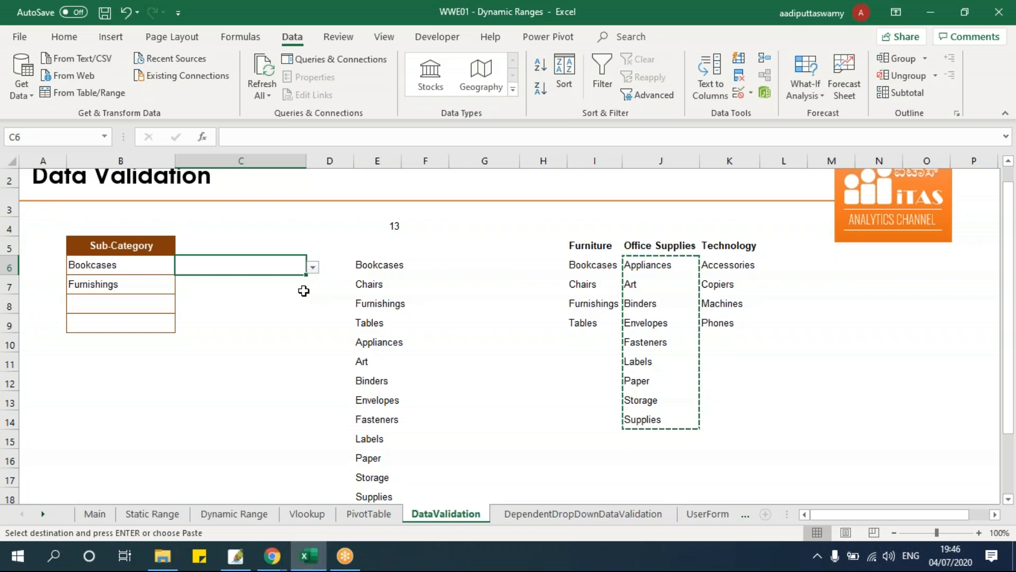
# Check the dynamic drop-down list in B6 to its end against the extended items in column E.
pyautogui.click(153, 265)
pyautogui.click(193, 267)
pyautogui.click(140, 267)
pyautogui.click(182, 268)
pyautogui.moveTo(181, 303); pyautogui.dragTo(178, 347)
pyautogui.click(401, 348)
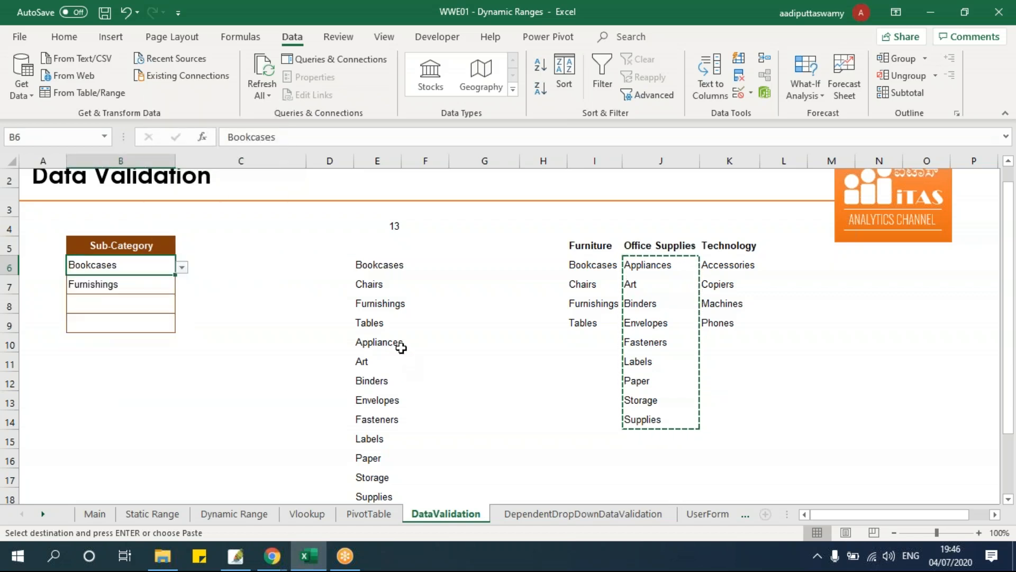
pyautogui.scroll(-3, 383, 376)
pyautogui.scroll(4, 385, 366)
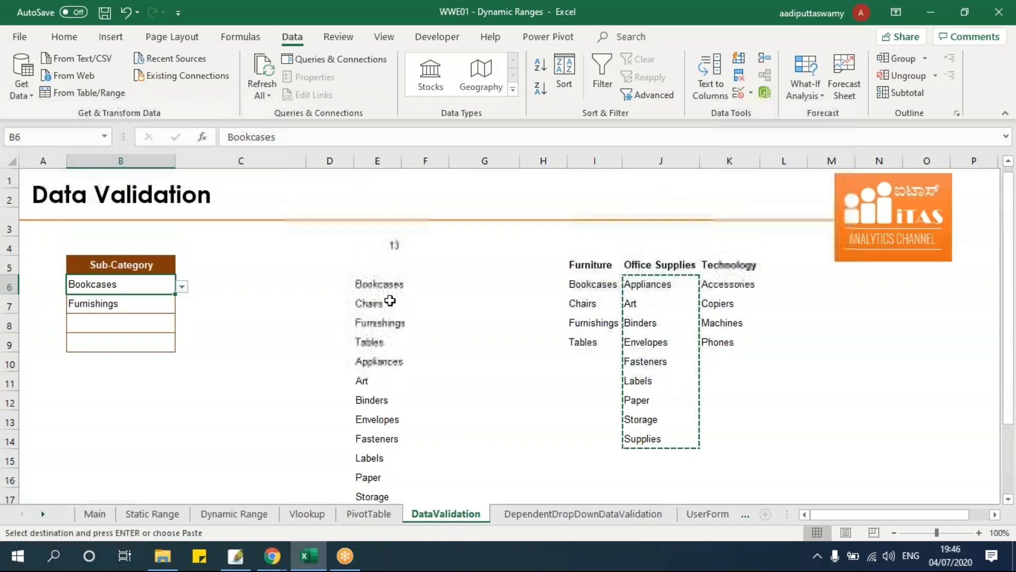
# Choose Supplies from the drop-down list in B7.
pyautogui.click(168, 305)
pyautogui.click(182, 306)
pyautogui.scroll(1, 170, 341)
pyautogui.moveTo(179, 332); pyautogui.dragTo(182, 377)
pyautogui.click(123, 387)
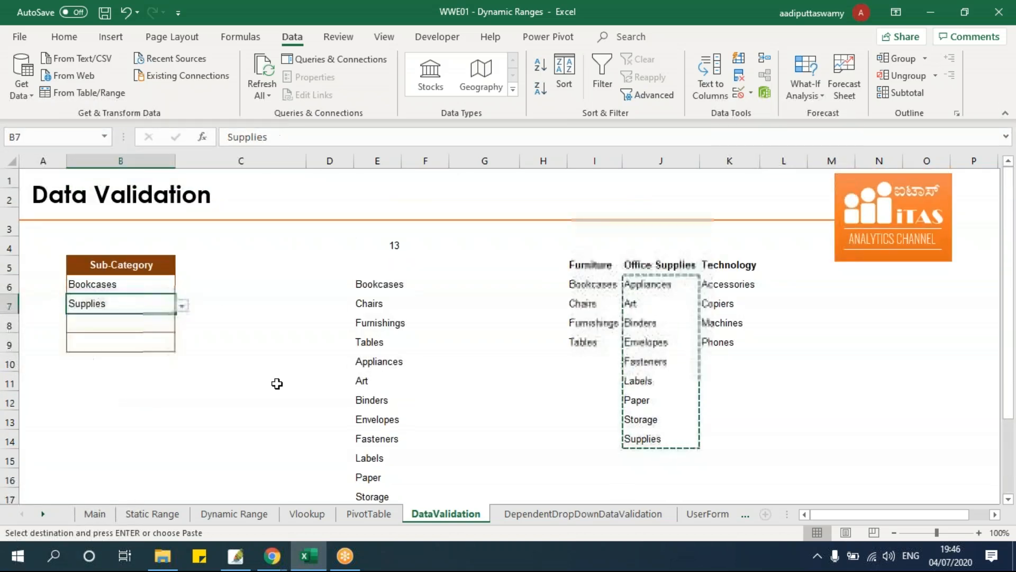
# Review the items in column E from Appliances in E10 down to the last entry.
pyautogui.click(339, 366)
pyautogui.click(382, 365)
pyautogui.scroll(-1, 415, 404)
pyautogui.hotkey('ctrl', 'Down')
pyautogui.scroll(3, 469, 402)
pyautogui.click(385, 362)
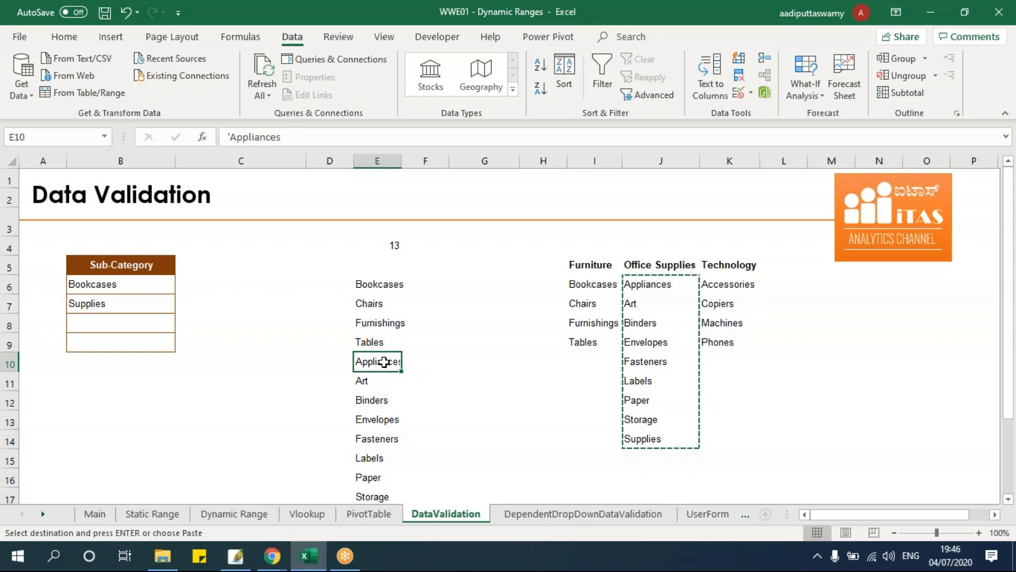
# Go to the DependentDropDownDataValidation sheet and examine the Category entry cells B6:B9 and the category list in G6:G8.
pyautogui.click(608, 514)
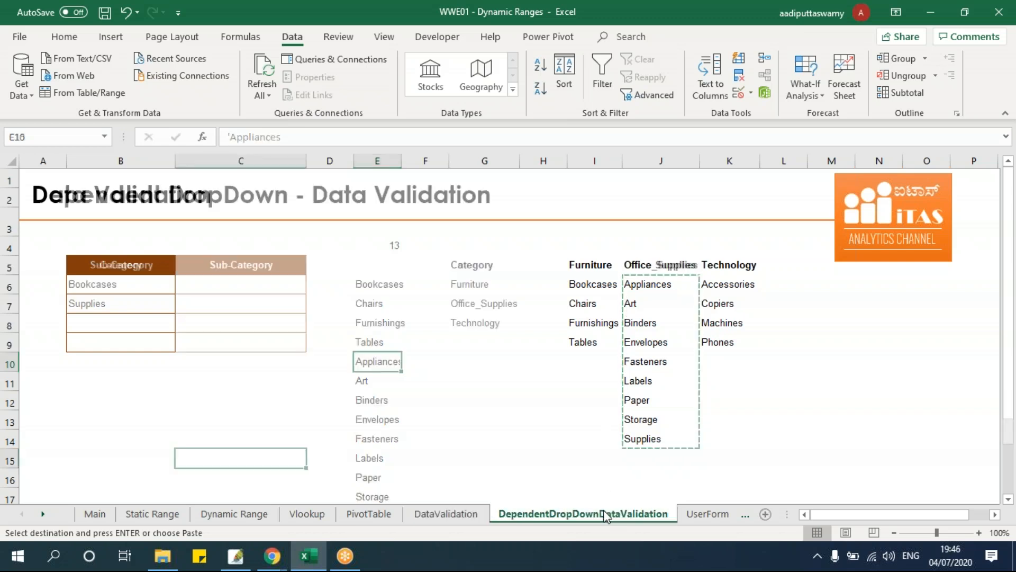
pyautogui.click(390, 396)
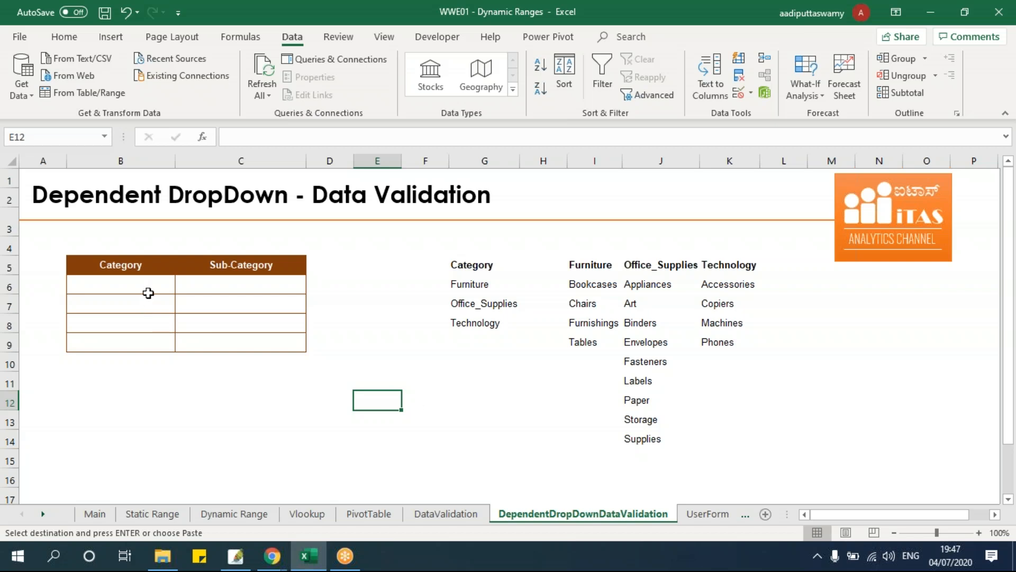
pyautogui.moveTo(153, 283); pyautogui.dragTo(161, 345)
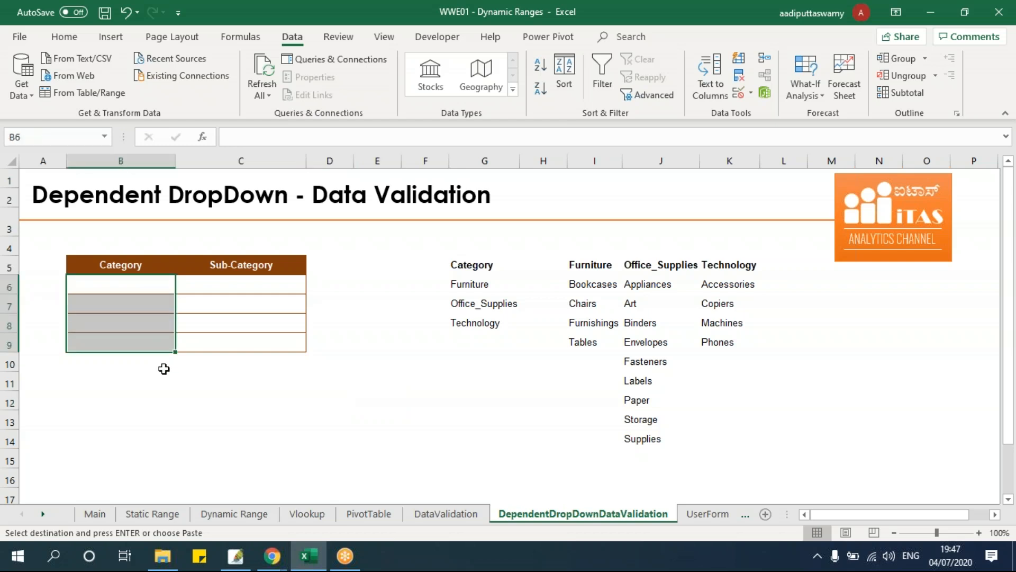
pyautogui.click(445, 513)
pyautogui.hotkey('ctrl', 'pagedown')
pyautogui.moveTo(469, 288); pyautogui.dragTo(476, 324)
# Add a list data validation to the Category cells B6:B9 with the source =$G$6:$G$8.
pyautogui.moveTo(169, 290); pyautogui.dragTo(168, 334)
pyautogui.click(751, 93)
pyautogui.click(757, 106)
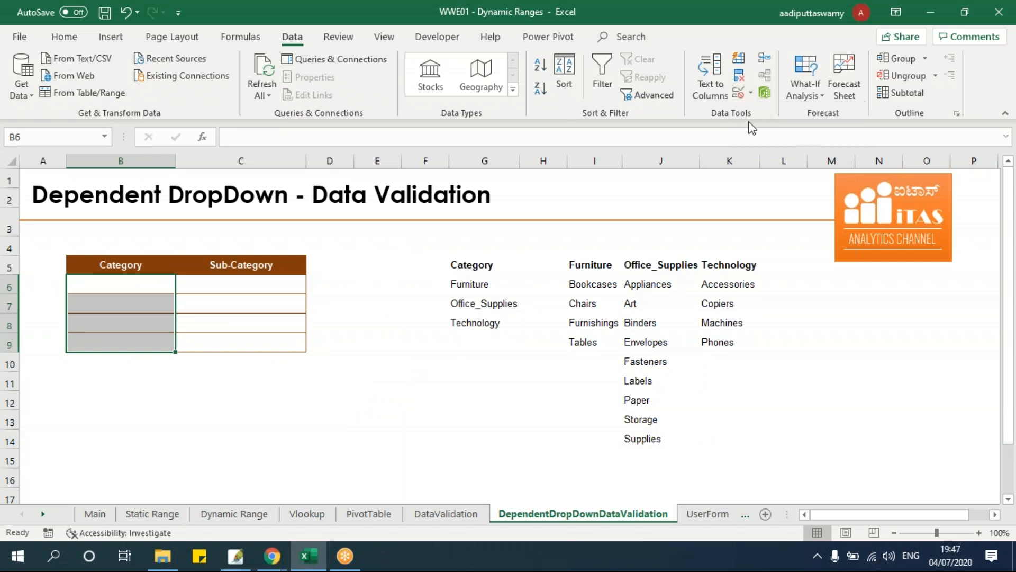
pyautogui.click(714, 249)
pyautogui.click(662, 288)
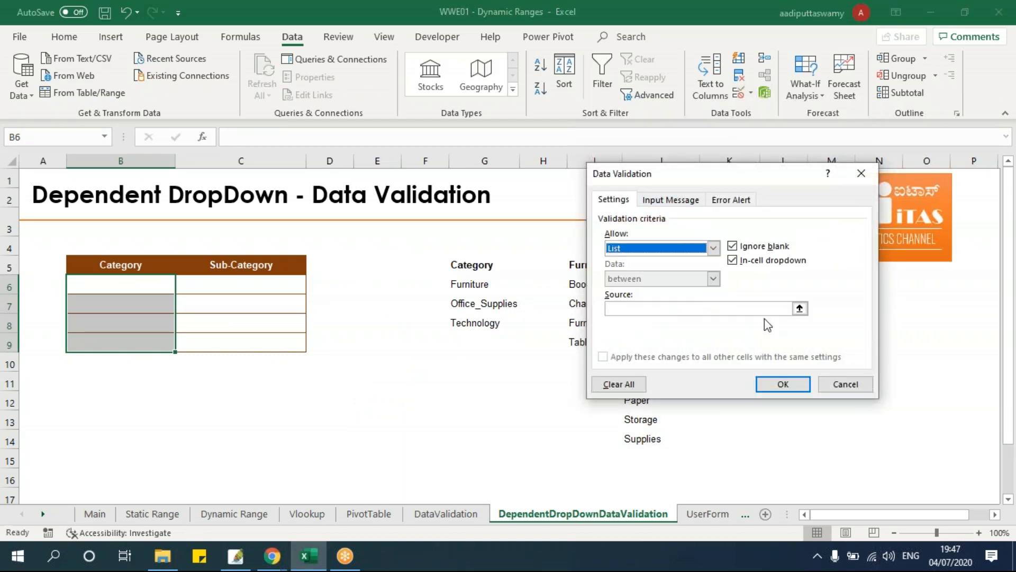
pyautogui.click(799, 308)
pyautogui.moveTo(476, 282); pyautogui.dragTo(477, 315)
pyautogui.click(870, 193)
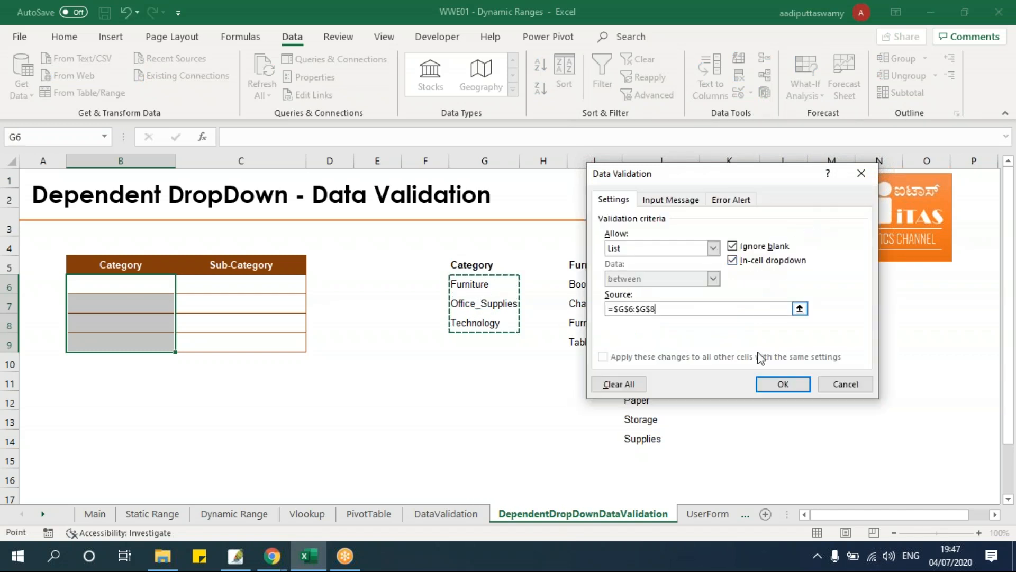
pyautogui.click(783, 384)
# Choose Furniture in B6 and Office_Supplies in B7 from the Category drop-down lists.
pyautogui.click(476, 371)
pyautogui.click(148, 274)
pyautogui.click(164, 289)
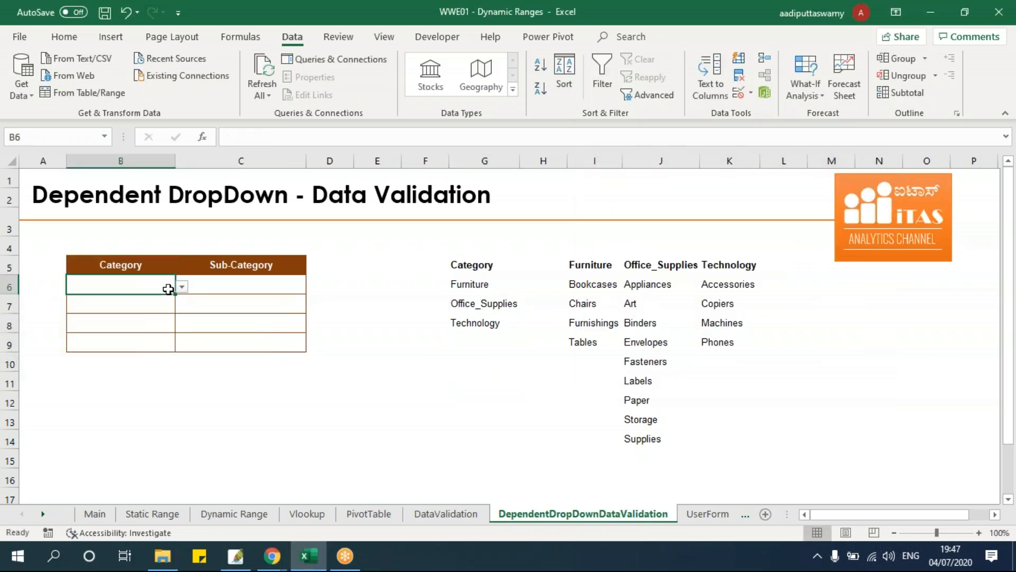
pyautogui.click(181, 286)
pyautogui.click(150, 300)
pyautogui.click(159, 305)
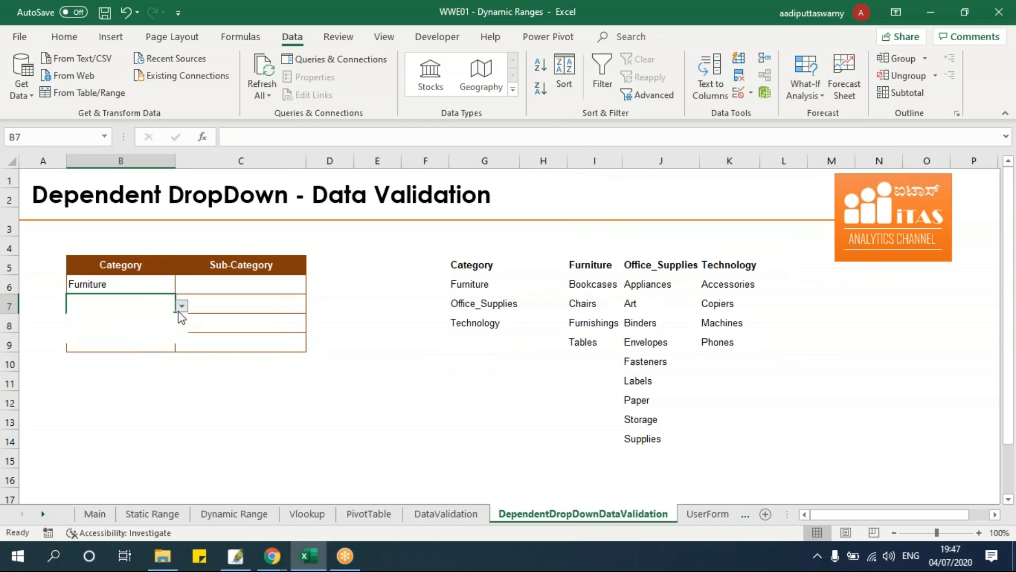
pyautogui.click(181, 305)
pyautogui.click(149, 329)
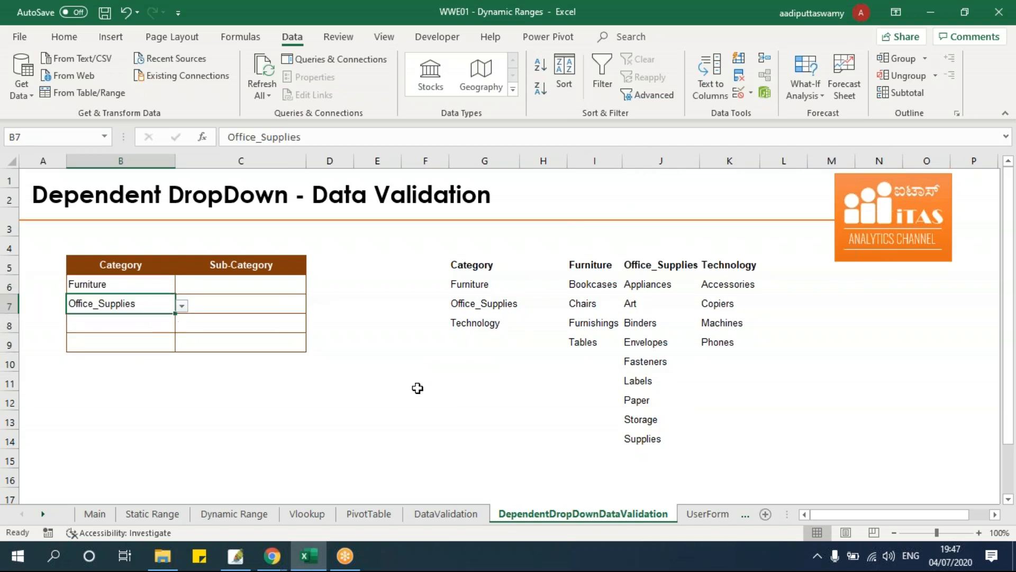
# Compare the Furniture choice in B6 with its matching sub-category items in I6:I9.
pyautogui.click(548, 403)
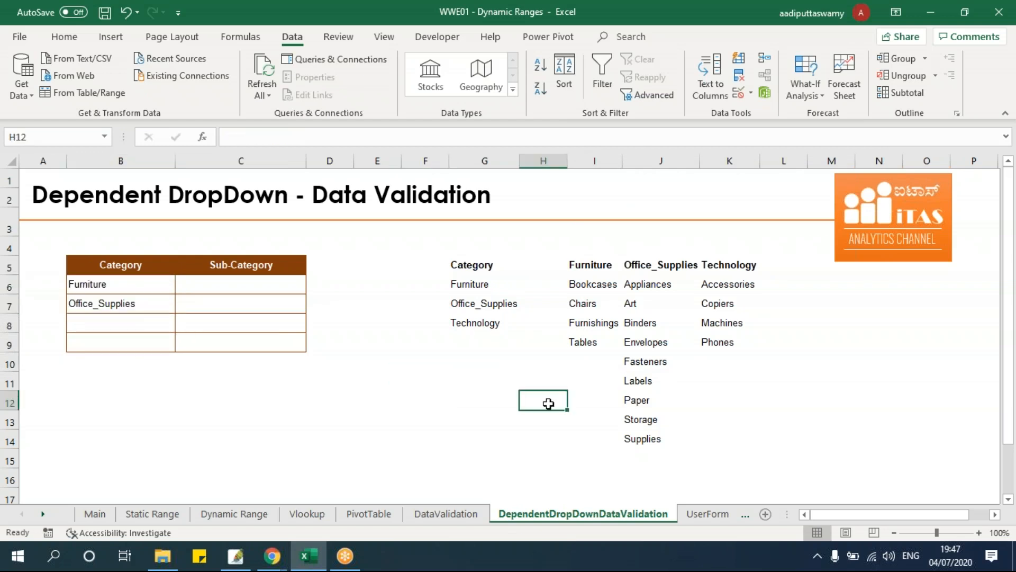
pyautogui.click(274, 287)
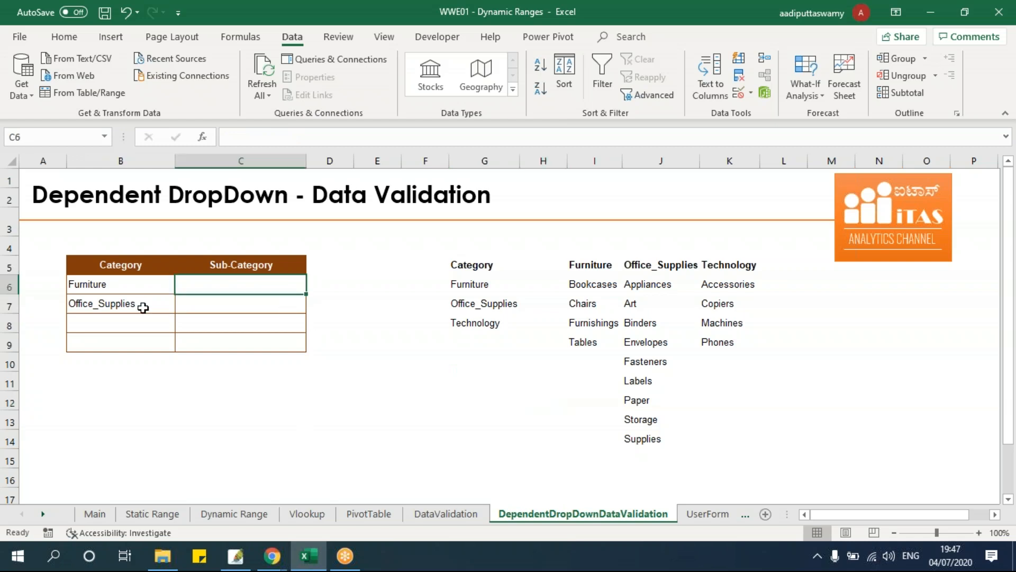
pyautogui.click(131, 288)
pyautogui.click(182, 286)
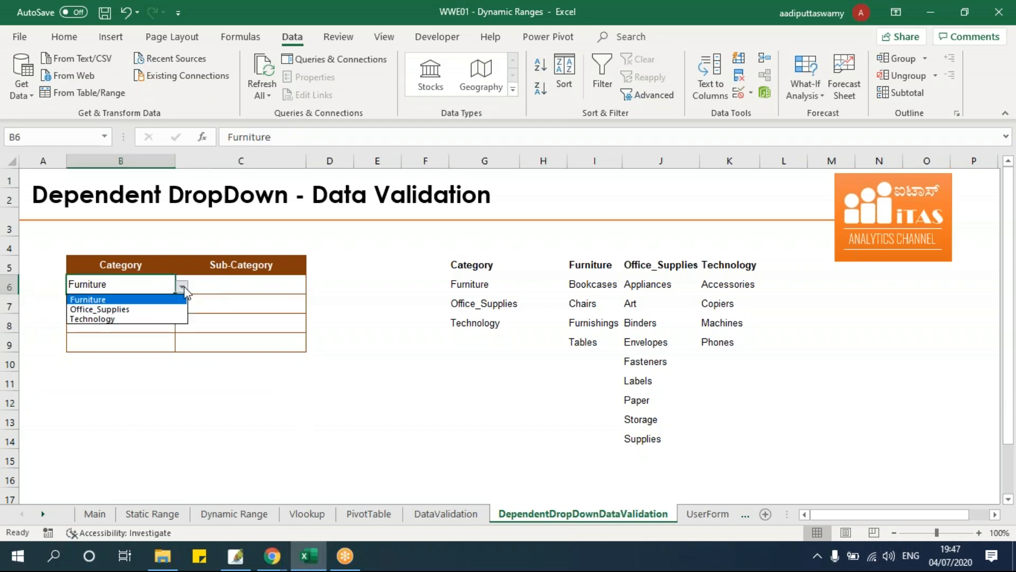
pyautogui.click(150, 301)
pyautogui.click(225, 287)
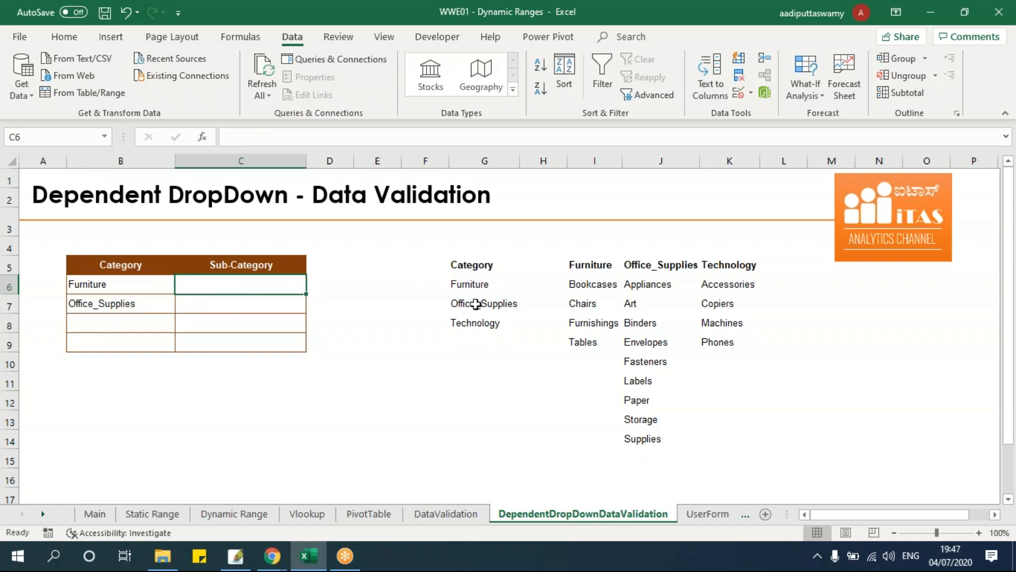
pyautogui.moveTo(585, 286); pyautogui.dragTo(583, 344)
# Compare the Office_Supplies choice in B7 with its matching sub-category items in J6:J14.
pyautogui.click(159, 305)
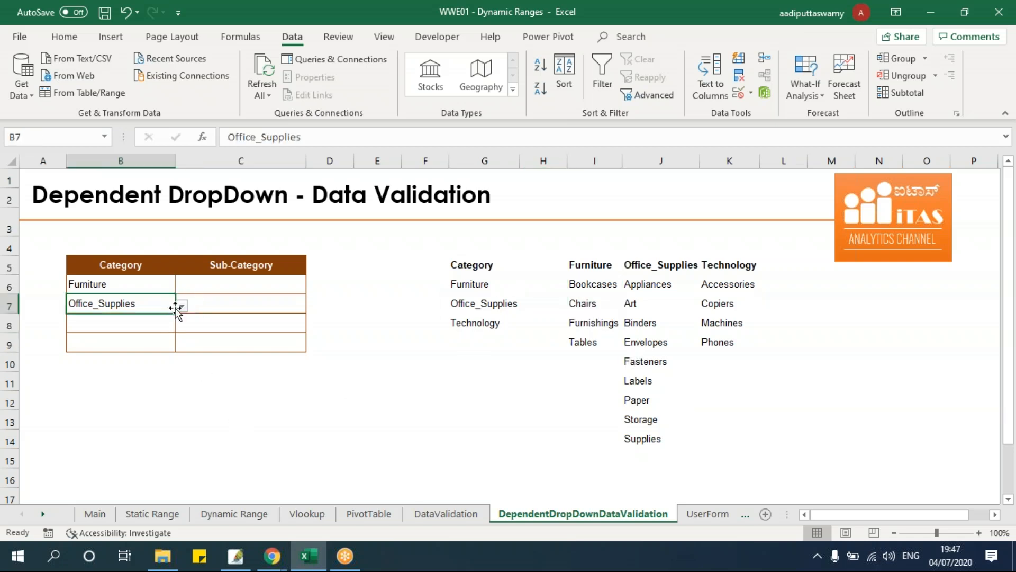
pyautogui.click(181, 306)
pyautogui.click(144, 326)
pyautogui.moveTo(642, 288); pyautogui.dragTo(647, 441)
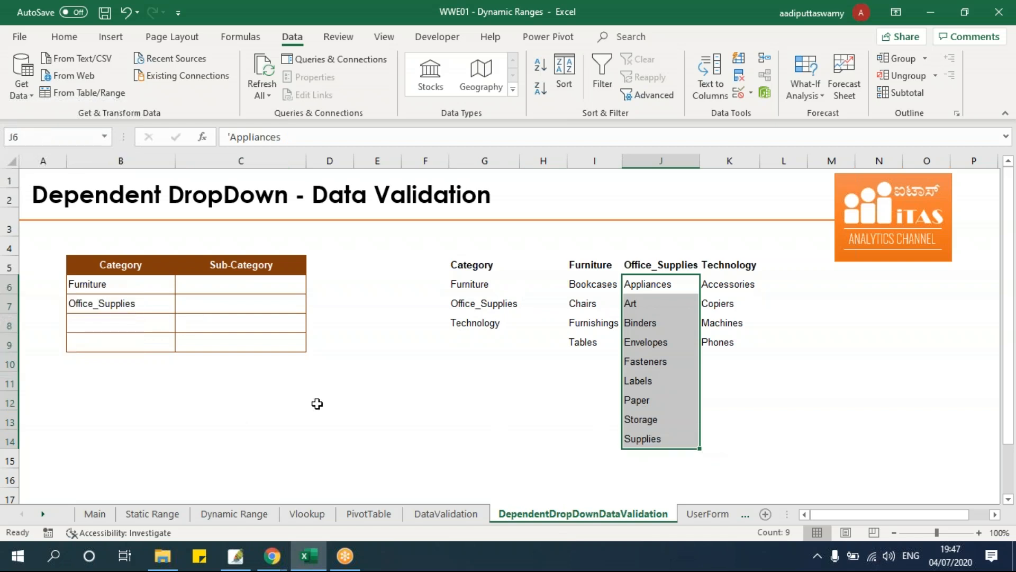
# Add a list data validation to the Sub-Category cells C6:C9 with the source =$I$6:$I$9.
pyautogui.click(250, 290)
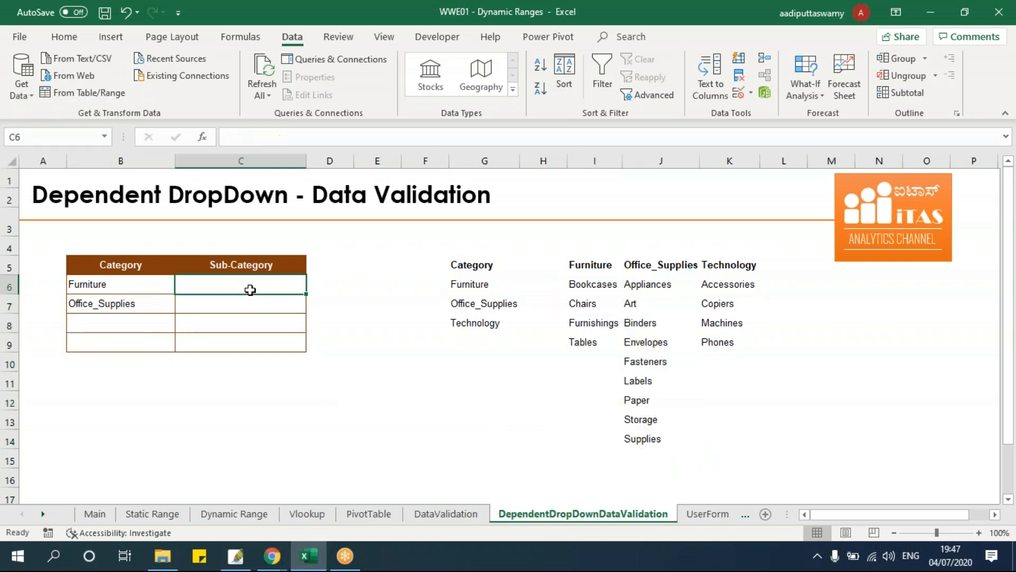
pyautogui.moveTo(267, 284); pyautogui.dragTo(261, 335)
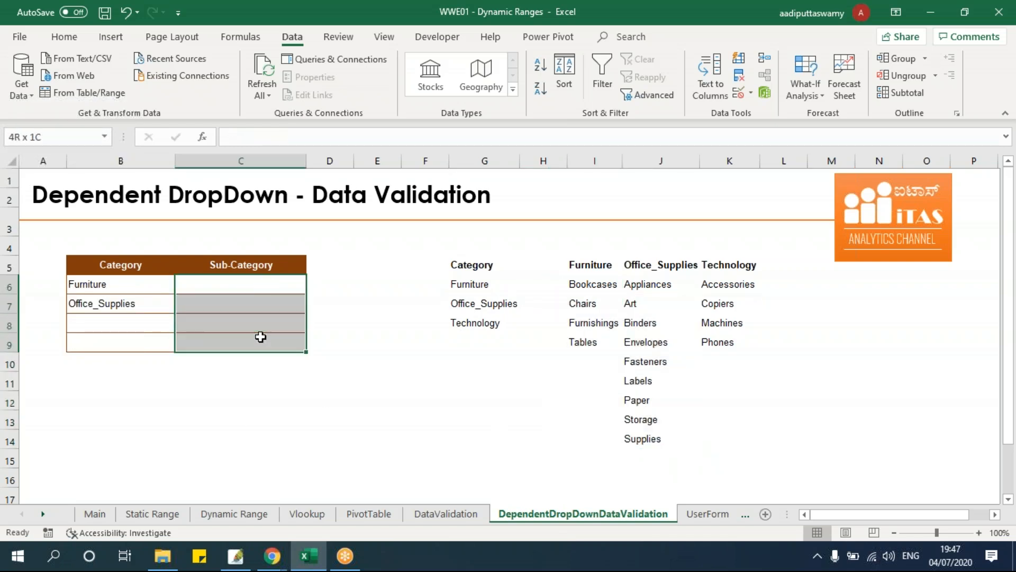
pyautogui.click(751, 94)
pyautogui.click(754, 112)
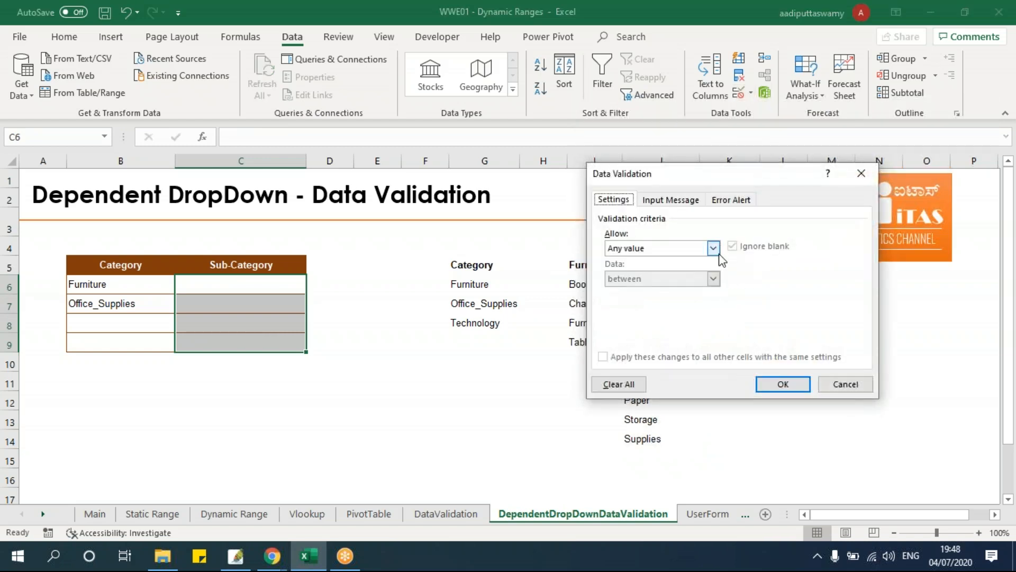
pyautogui.click(714, 248)
pyautogui.click(614, 291)
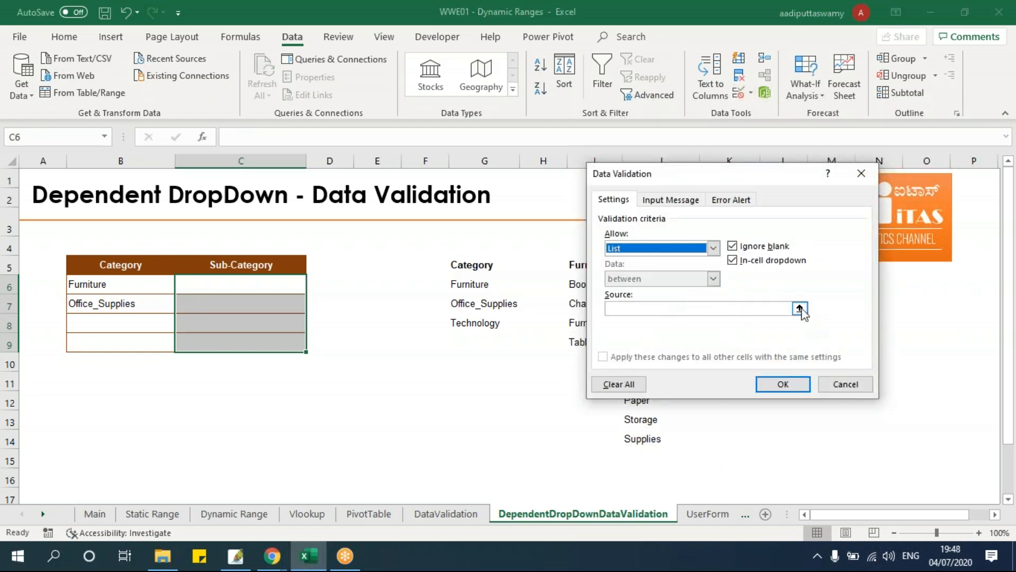
pyautogui.click(802, 307)
pyautogui.moveTo(601, 286); pyautogui.dragTo(593, 342)
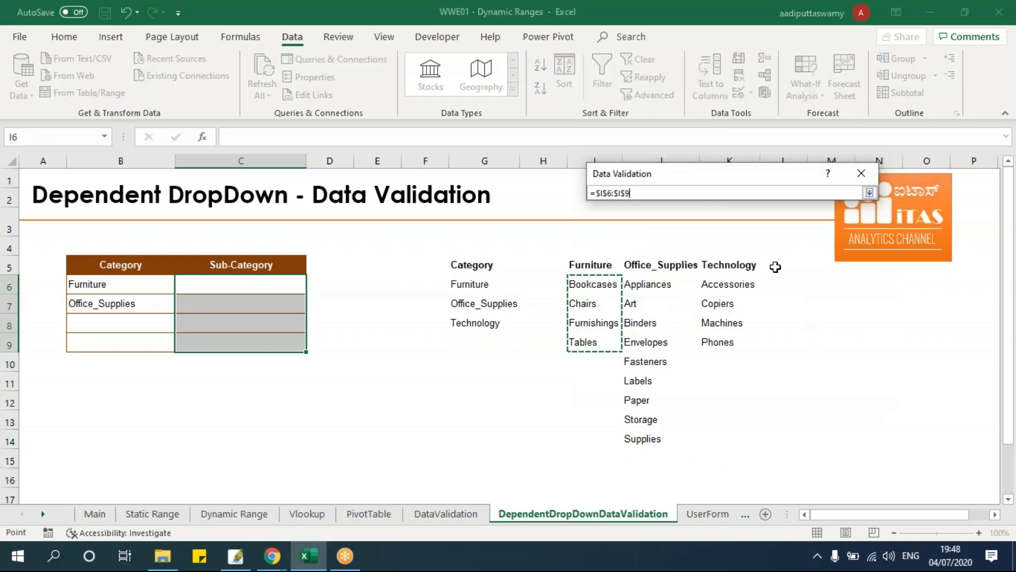
pyautogui.click(869, 192)
pyautogui.click(782, 384)
# Compare the Sub-Category drop-down lists in C6 and C7 with the categories chosen beside them.
pyautogui.click(398, 342)
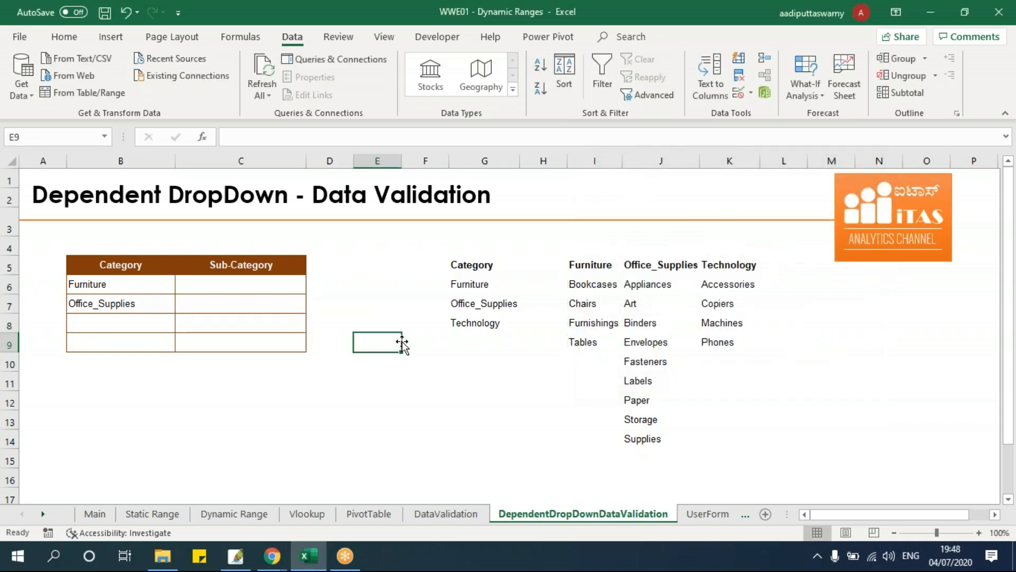
pyautogui.click(137, 288)
pyautogui.click(303, 289)
pyautogui.click(316, 290)
pyautogui.click(159, 301)
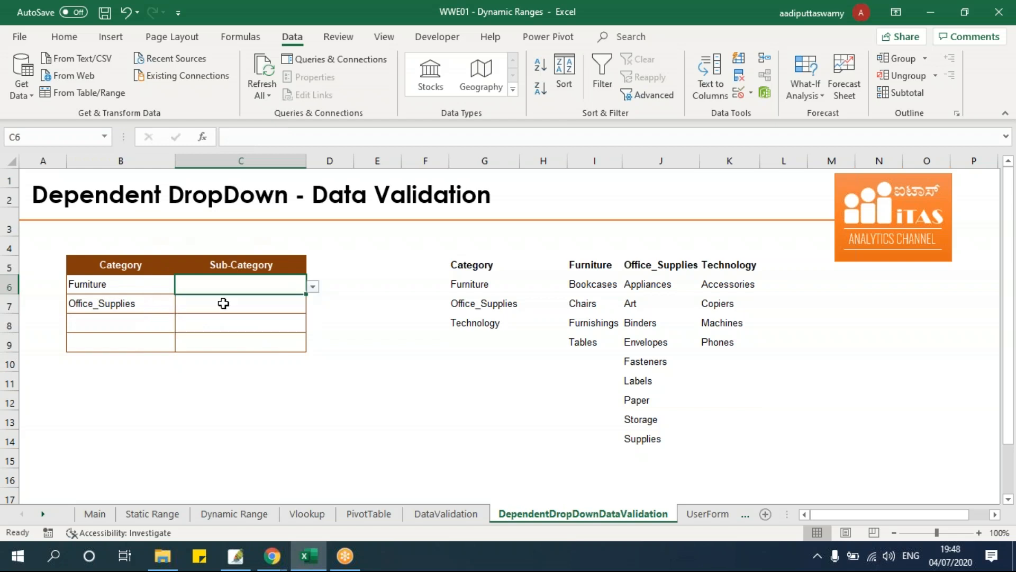
pyautogui.click(177, 300)
pyautogui.click(320, 309)
pyautogui.click(302, 307)
pyautogui.click(313, 306)
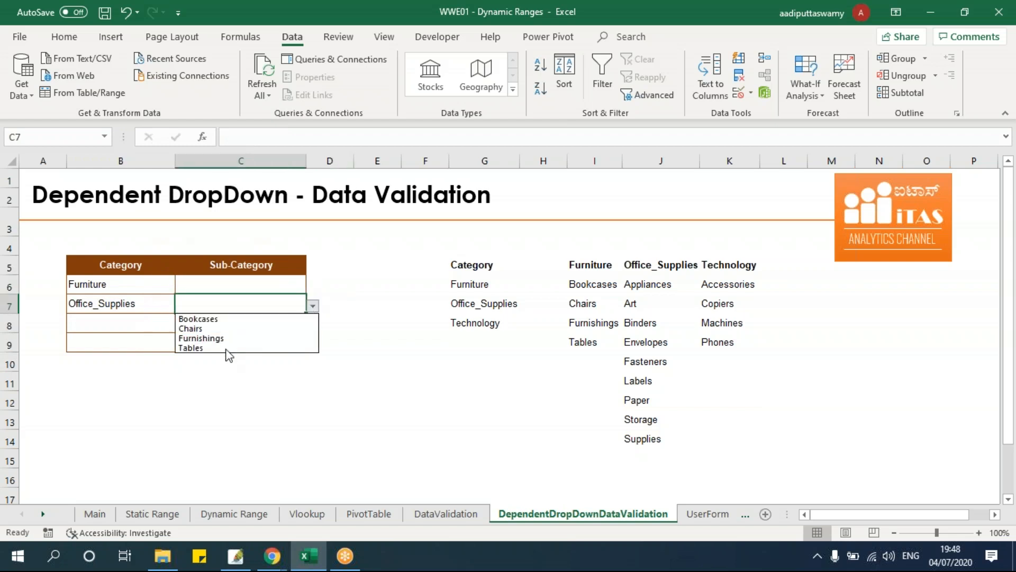
pyautogui.click(334, 348)
# Copy the Furniture sub-category items from I6:I9 into column C, starting at C11.
pyautogui.moveTo(587, 286); pyautogui.dragTo(591, 342)
pyautogui.hotkey('ctrl', 'c')
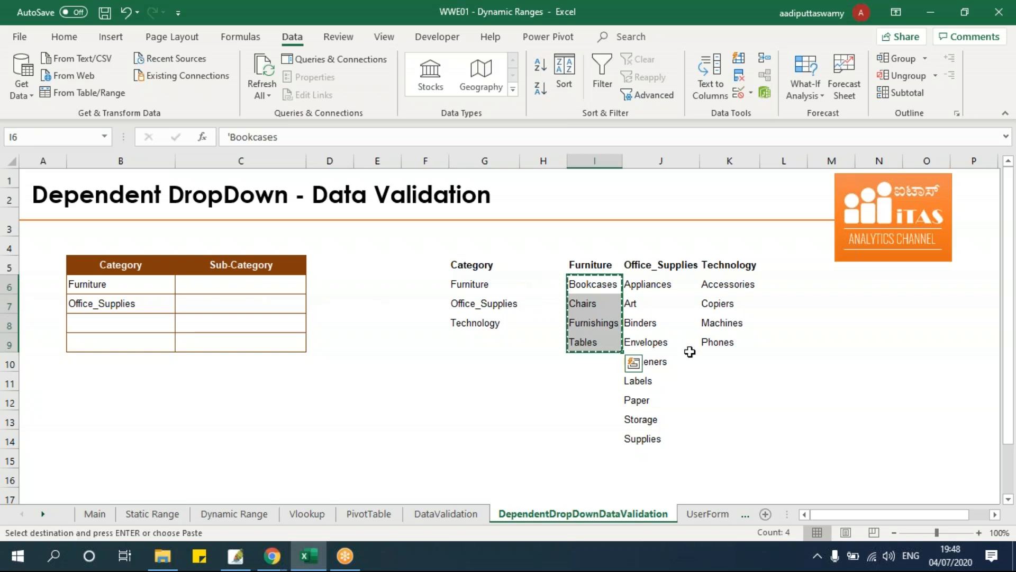
pyautogui.click(245, 389)
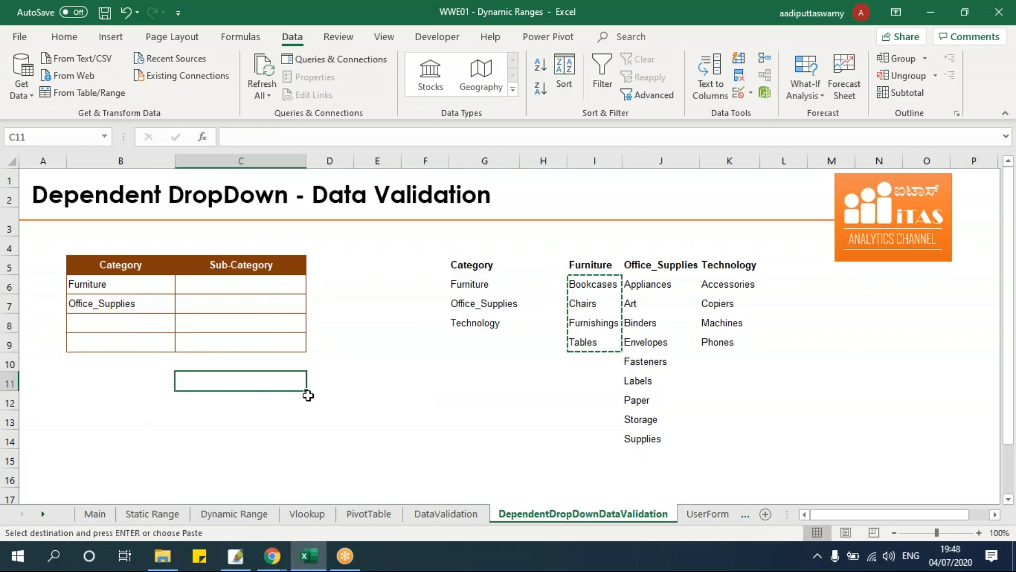
pyautogui.hotkey('ctrl', 'v')
# Copy the Office_Supplies sub-category items from J6:J14 into column C, starting at C15 below the Furniture items.
pyautogui.moveTo(653, 292); pyautogui.dragTo(657, 431)
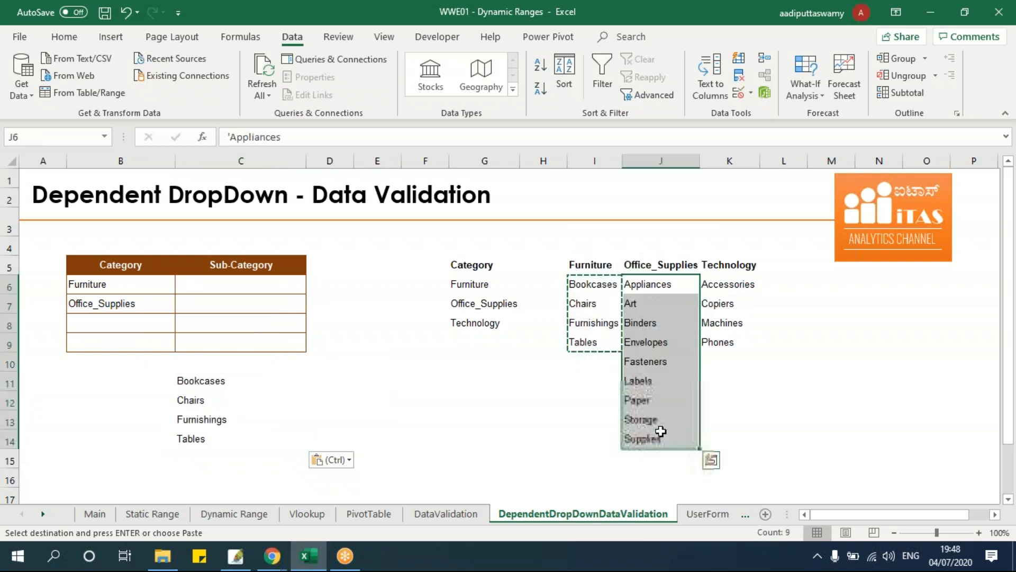
pyautogui.hotkey('ctrl', 'c')
pyautogui.click(222, 453)
pyautogui.hotkey('ctrl', 'v')
pyautogui.press('ctrl')
pyautogui.press('ctrl')
# Copy the Technology sub-category items from K6:K9 into column C, starting at C24 below the Office_Supplies items.
pyautogui.moveTo(721, 283); pyautogui.dragTo(718, 344)
pyautogui.hotkey('ctrl', 'c')
pyautogui.scroll(-3, 160, 472)
pyautogui.click(263, 449)
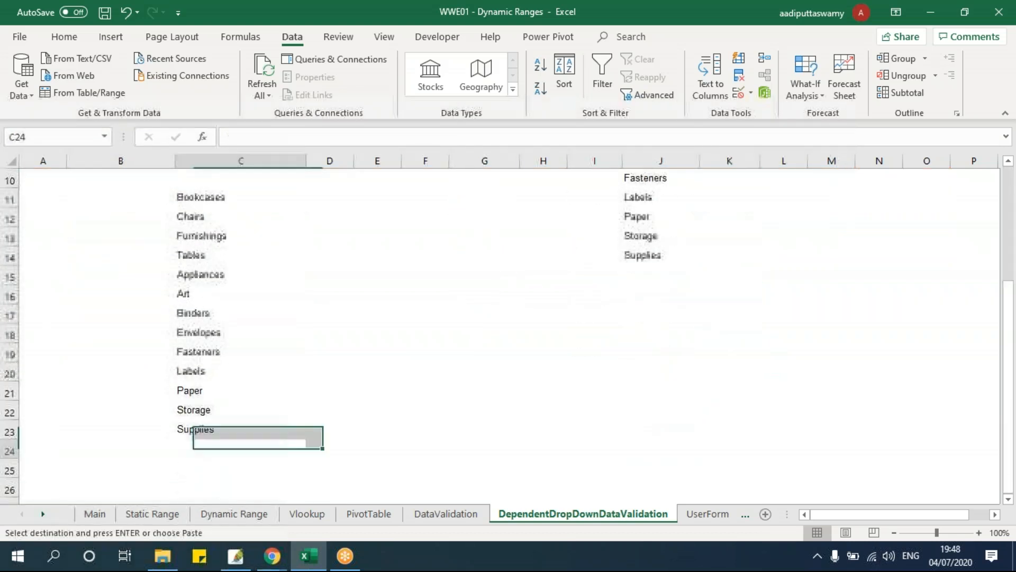
pyautogui.hotkey('ctrl', 'v')
# Change the list validation source of the Sub-Category cells C6:C9 to the combined list =$C$11:$C$27.
pyautogui.scroll(3, 344, 423)
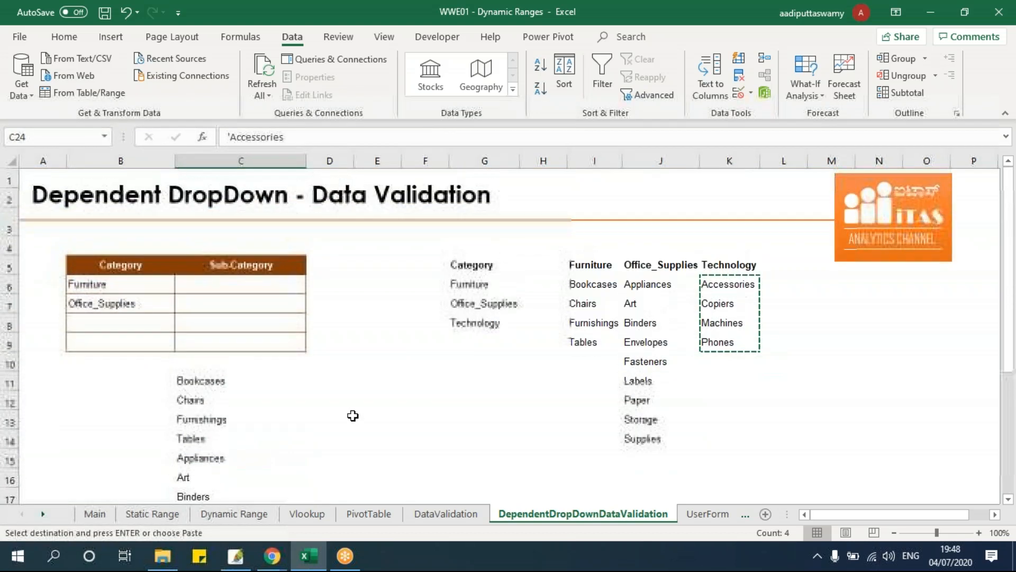
pyautogui.moveTo(268, 293); pyautogui.dragTo(265, 347)
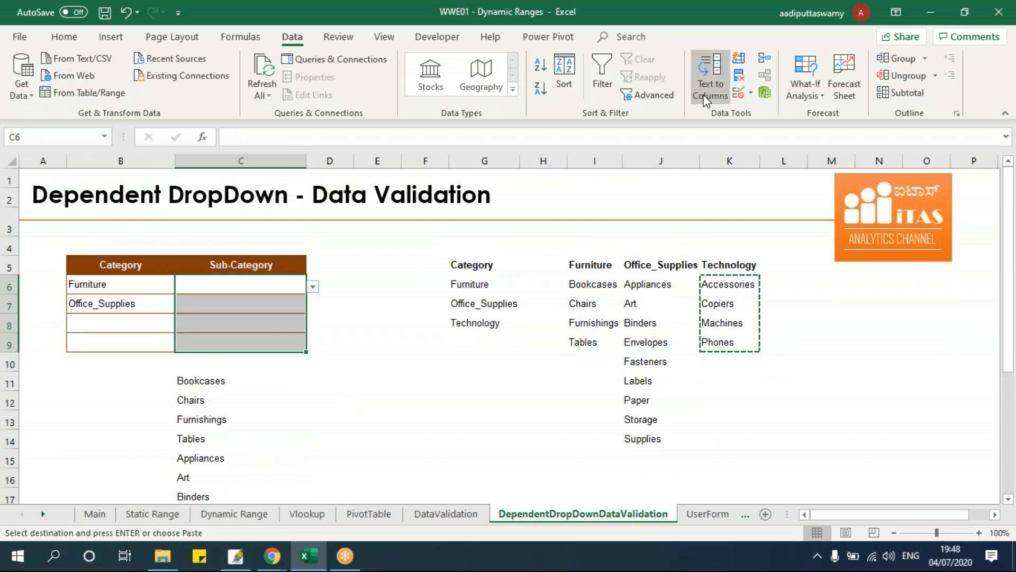
pyautogui.click(751, 97)
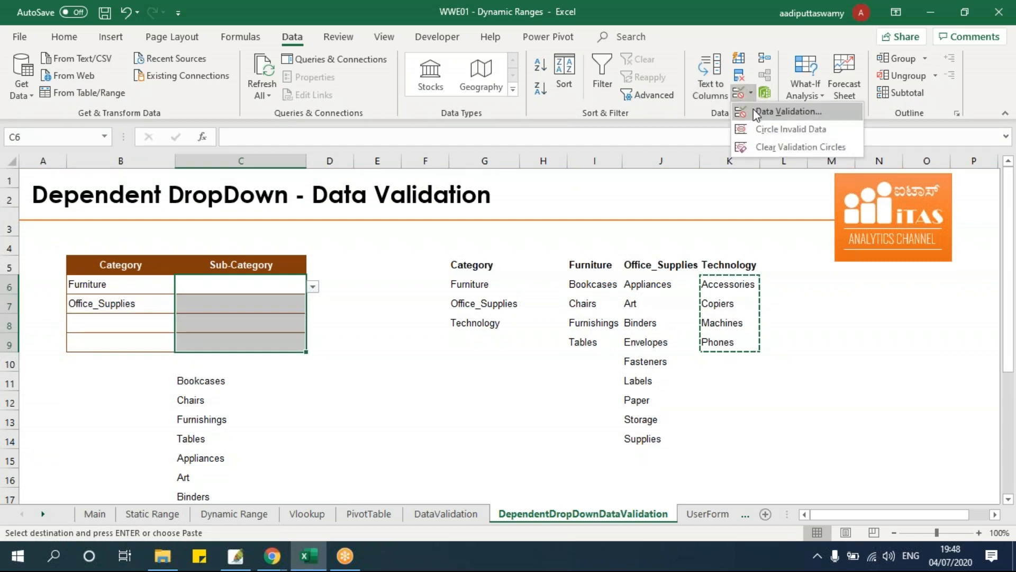
pyautogui.click(753, 109)
pyautogui.click(788, 310)
pyautogui.click(800, 308)
pyautogui.click(221, 383)
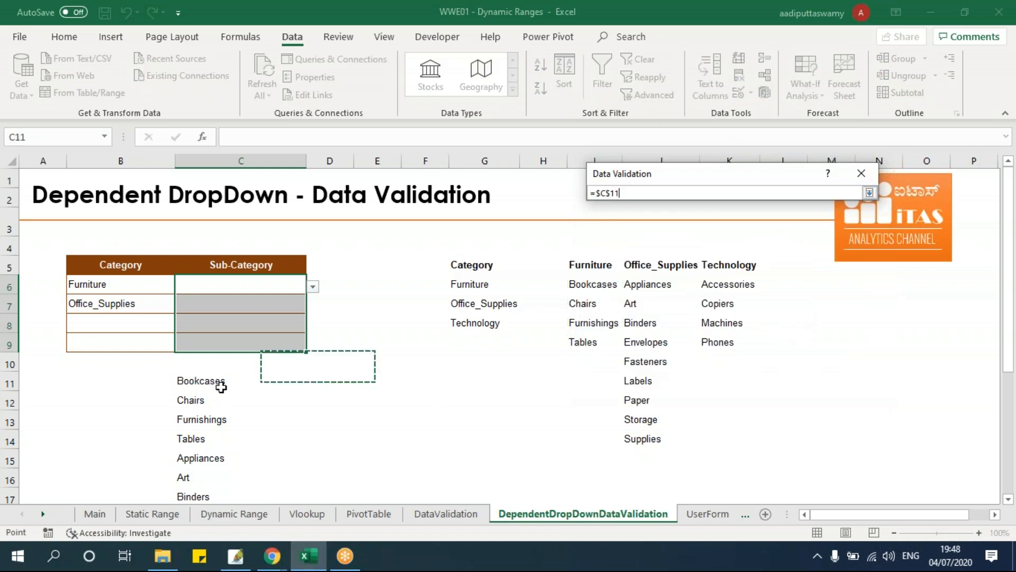
pyautogui.scroll(-4, 286, 408)
pyautogui.keyDown('shift'); pyautogui.click(220, 449); pyautogui.keyUp('shift')
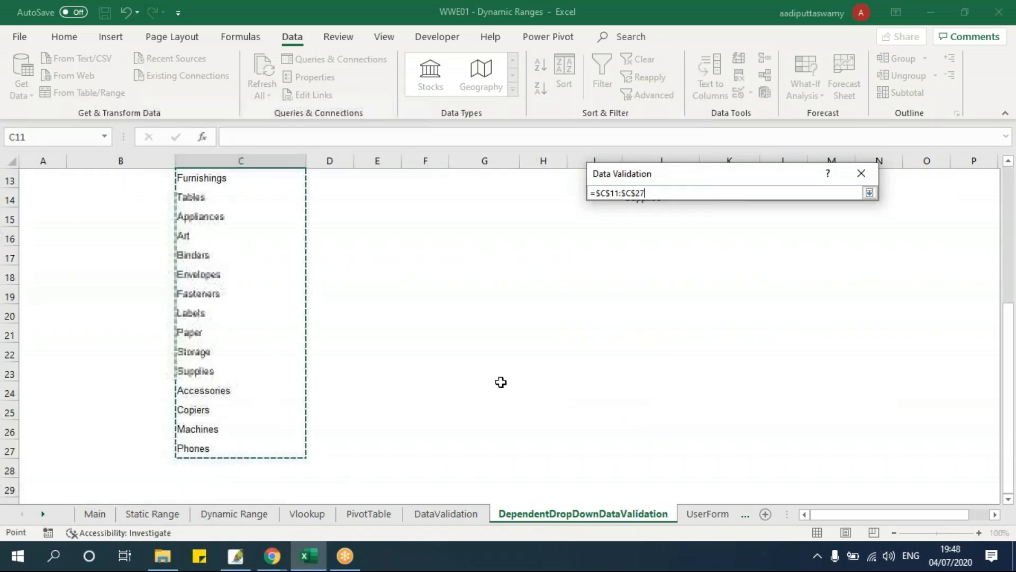
pyautogui.scroll(4, 530, 370)
pyautogui.click(869, 193)
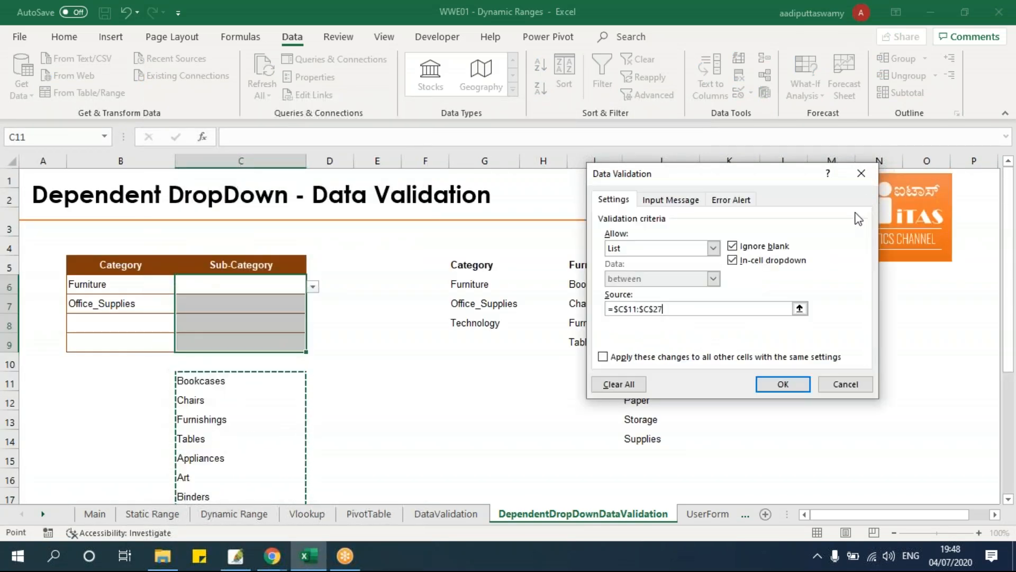
pyautogui.click(776, 384)
pyautogui.click(463, 416)
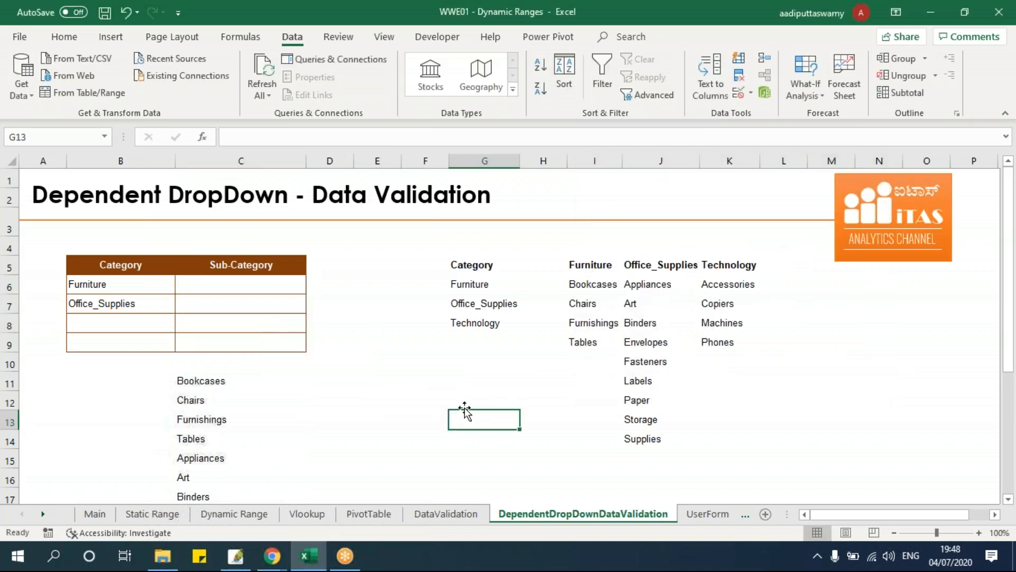
# Choose Bookcases from the drop-down list in C6 as the sub-category of the Furniture row.
pyautogui.click(275, 286)
pyautogui.click(141, 288)
pyautogui.click(255, 284)
pyautogui.click(314, 287)
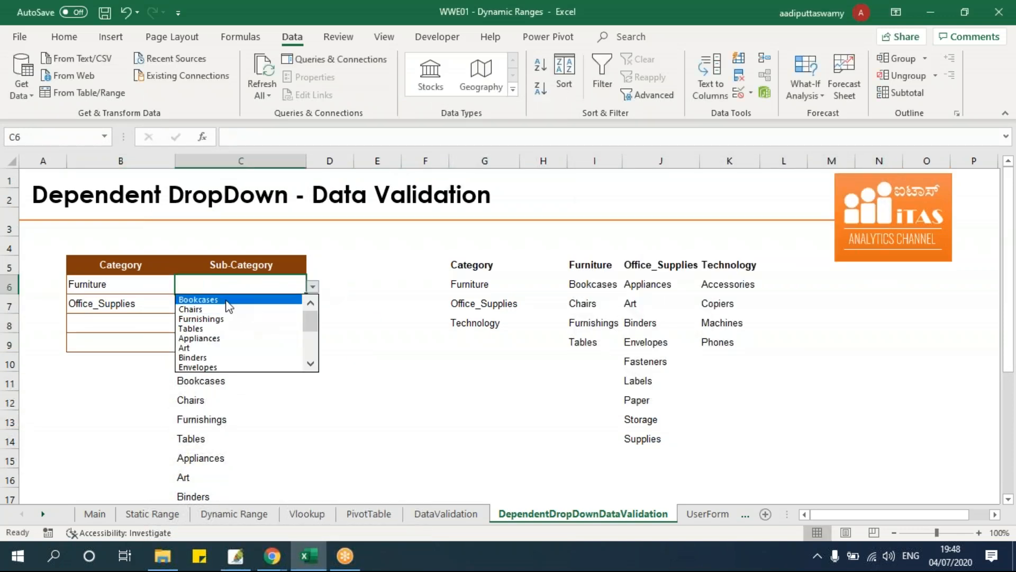
pyautogui.click(228, 300)
# Choose Art from the drop-down list in C7 as the sub-category of the Office_Supplies row.
pyautogui.click(225, 304)
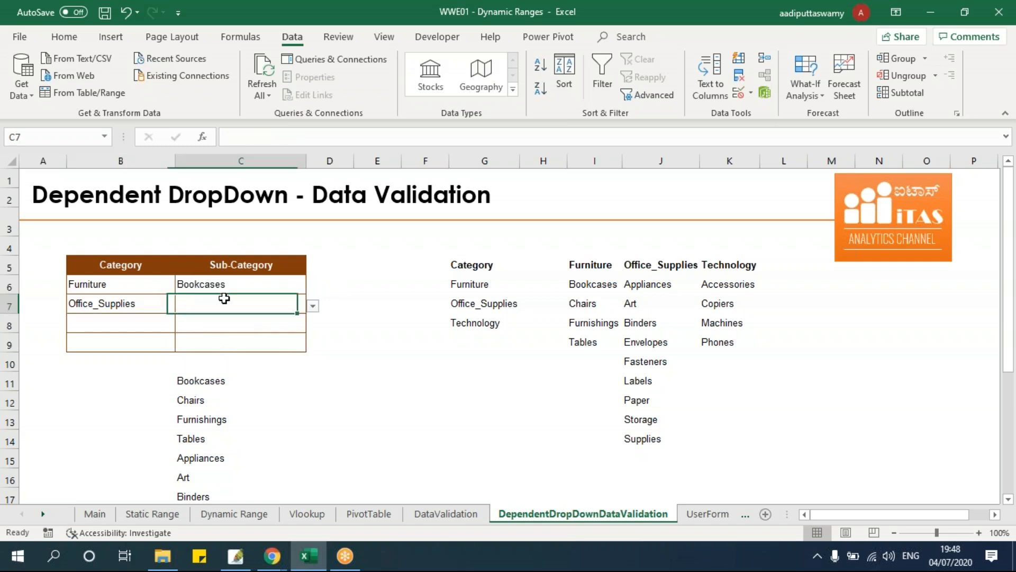
pyautogui.click(313, 306)
pyautogui.click(221, 368)
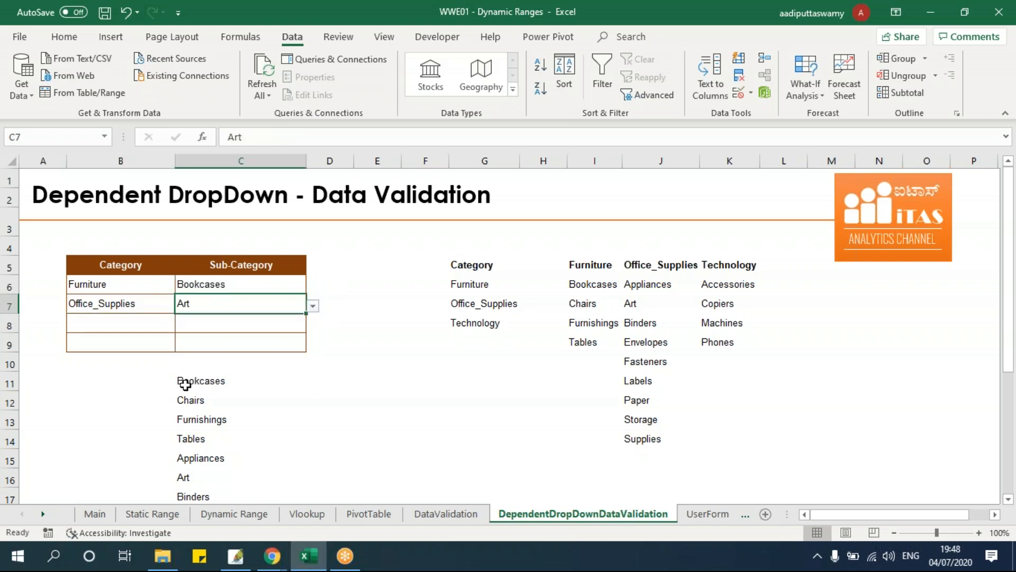
# Set the sub-category in C7 to Bookcases from its drop-down list.
pyautogui.click(313, 306)
pyautogui.scroll(2, 238, 339)
pyautogui.click(249, 317)
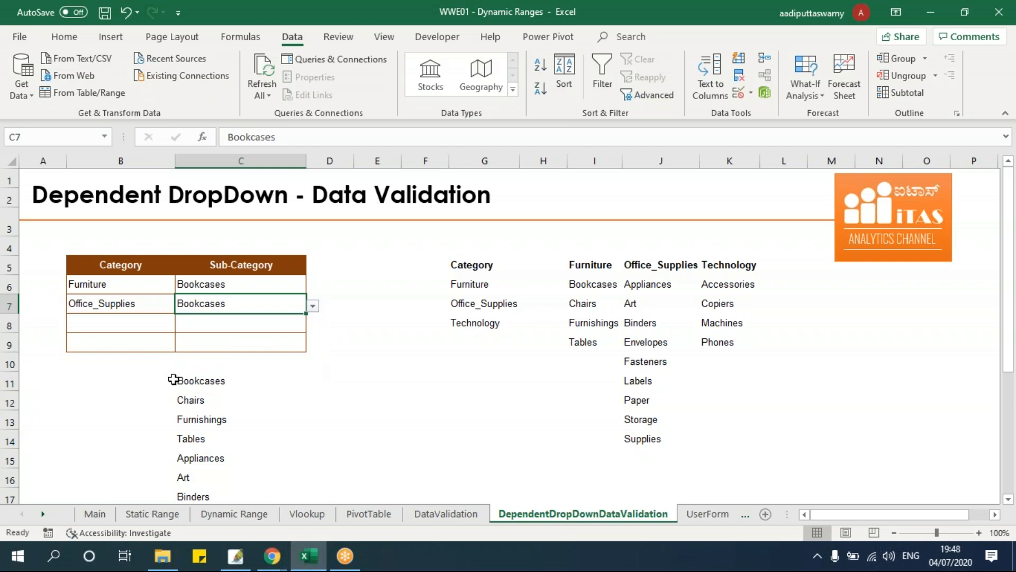
# Check the Bookcases choice in C7 against its Office_Supplies category and the Furniture and Office_Supplies source lists.
pyautogui.click(130, 304)
pyautogui.click(487, 387)
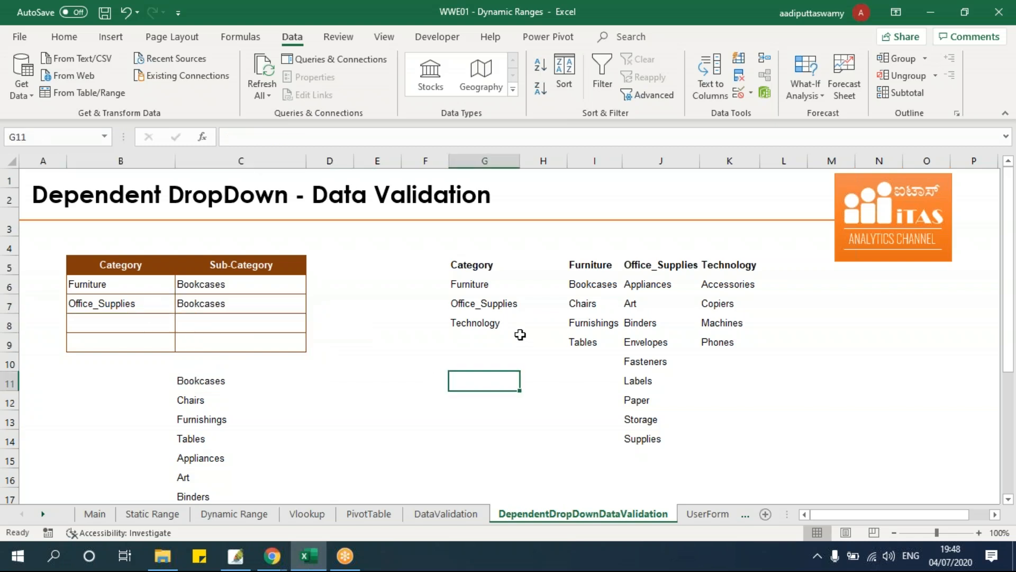
pyautogui.click(227, 308)
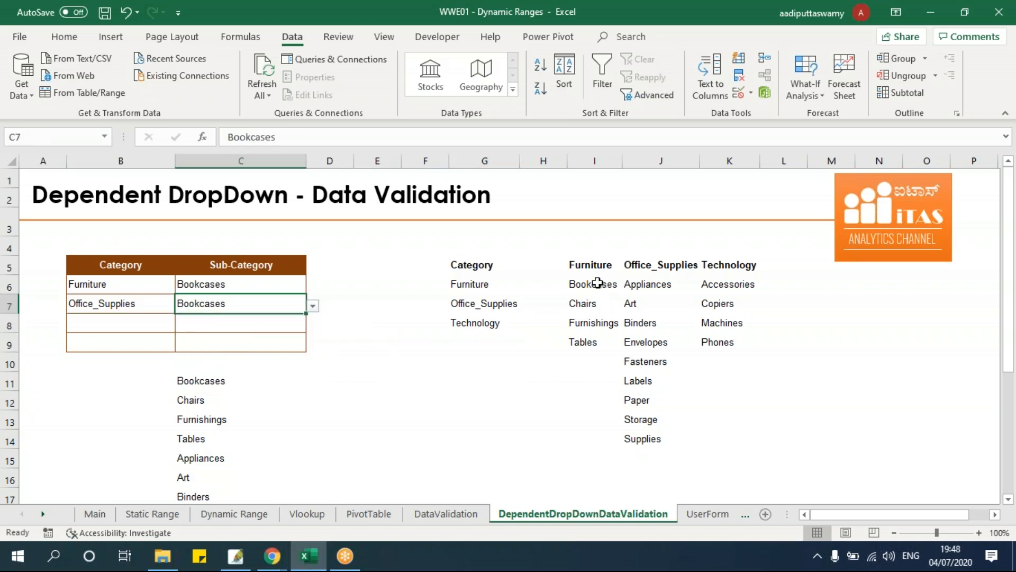
pyautogui.click(650, 275)
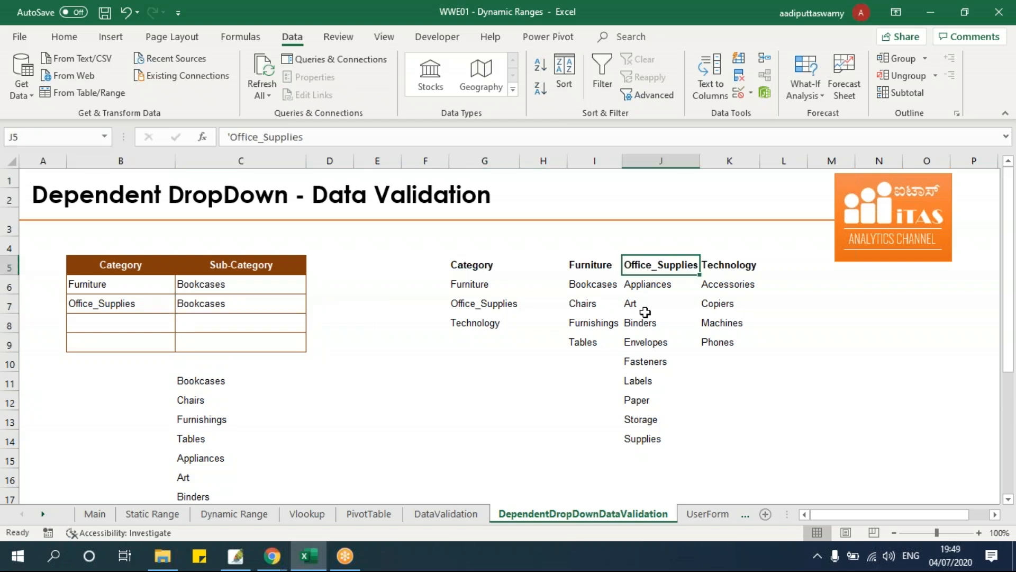
pyautogui.click(606, 289)
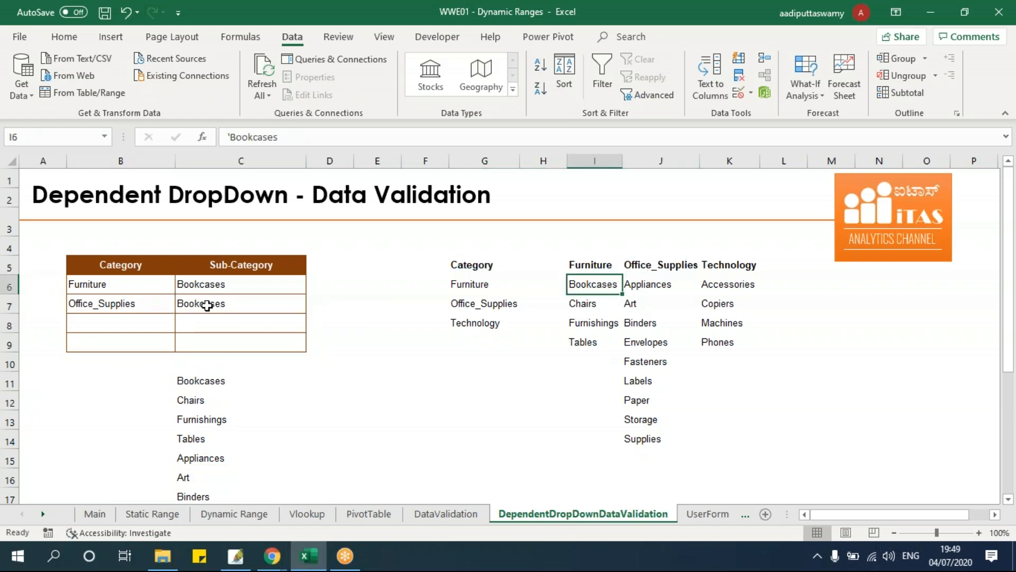
# Compare the categories in B6 and B7 and the C6 drop-down with the matching sub-category items in I6:I9 and J6:J14.
pyautogui.click(146, 281)
pyautogui.click(183, 289)
pyautogui.click(182, 289)
pyautogui.click(265, 287)
pyautogui.click(313, 286)
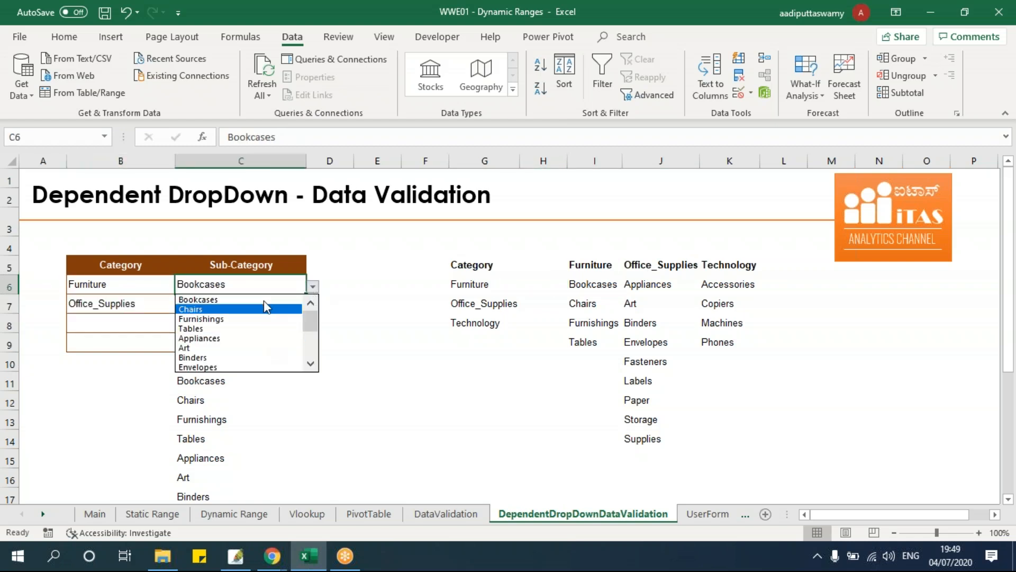
pyautogui.click(590, 287)
pyautogui.moveTo(590, 287); pyautogui.dragTo(591, 339)
pyautogui.click(144, 313)
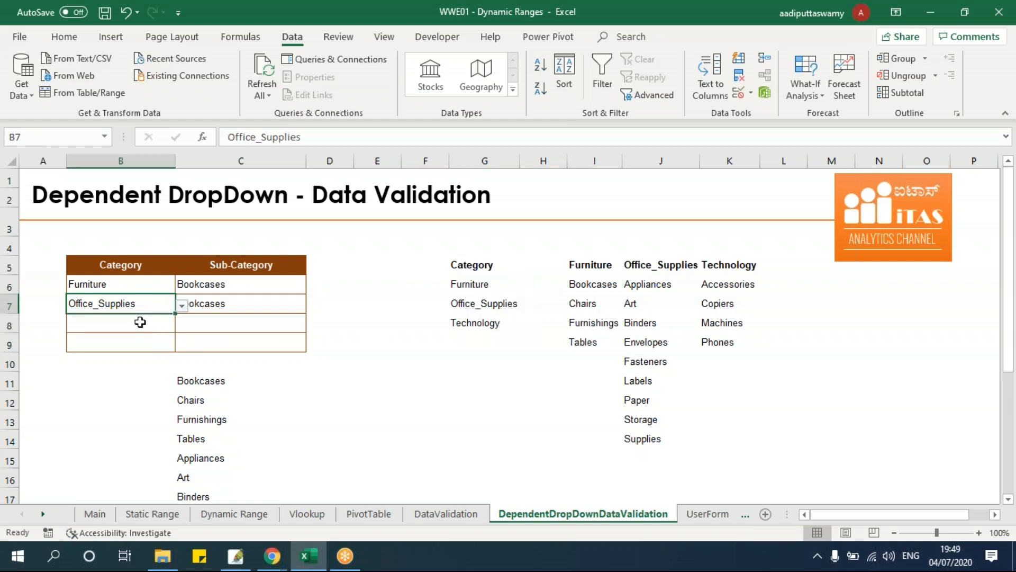
pyautogui.moveTo(655, 286); pyautogui.dragTo(654, 436)
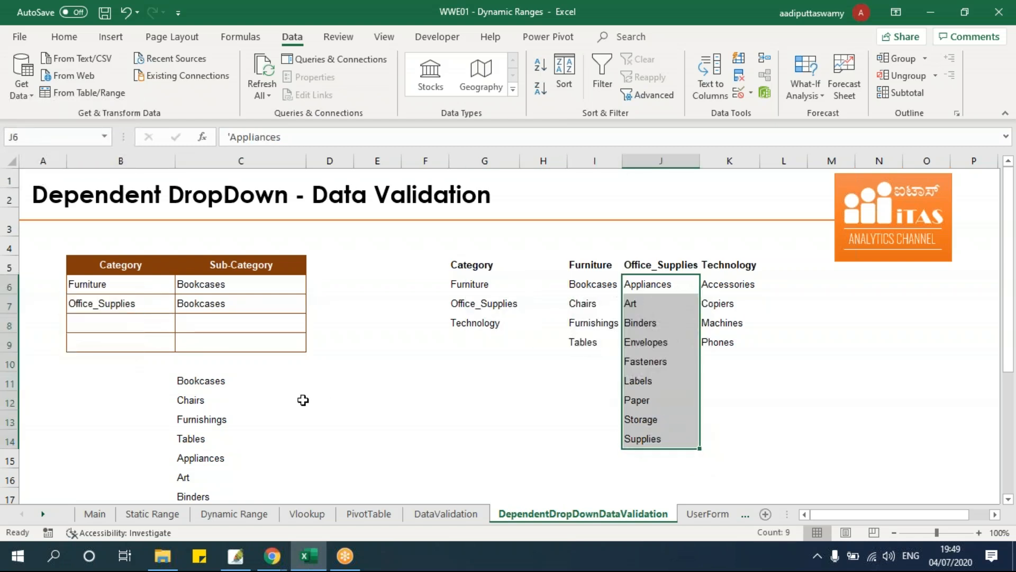